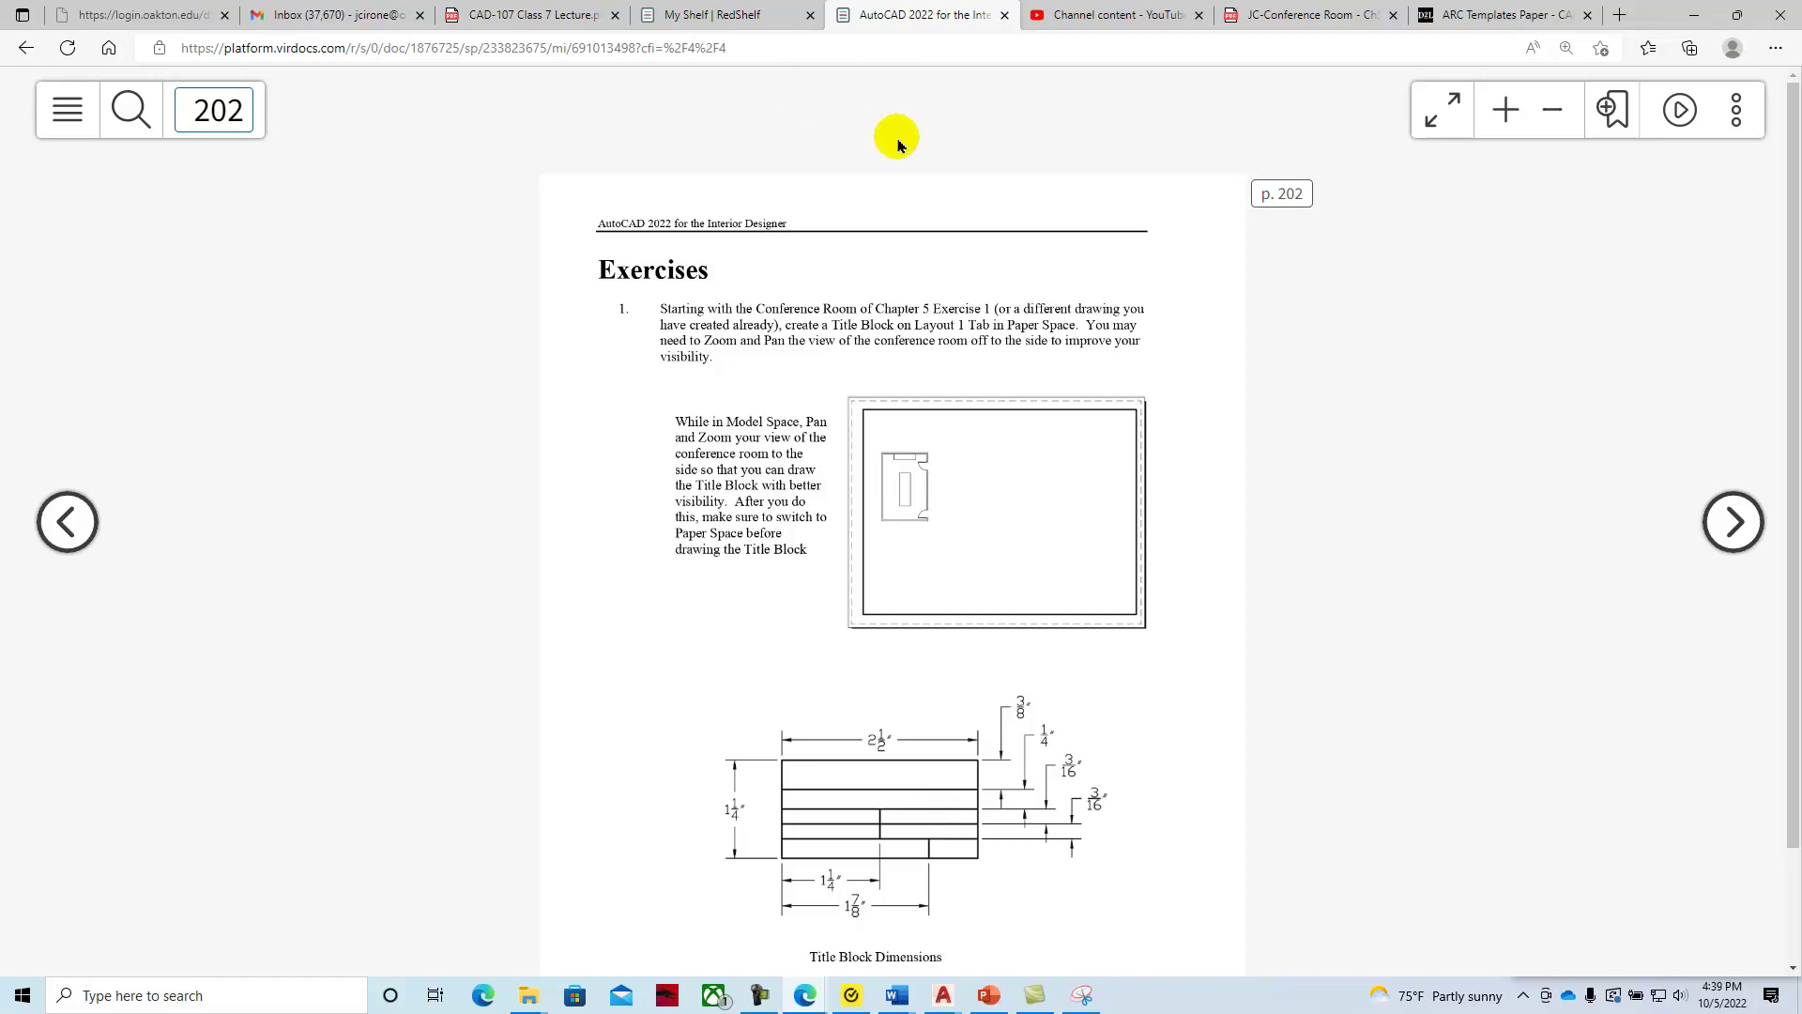
Switch to AutoCAD, go through the open drawings to JC-Conference Room - Ch5 and view its OCC Floor Plan layout
left_click(946, 1004)
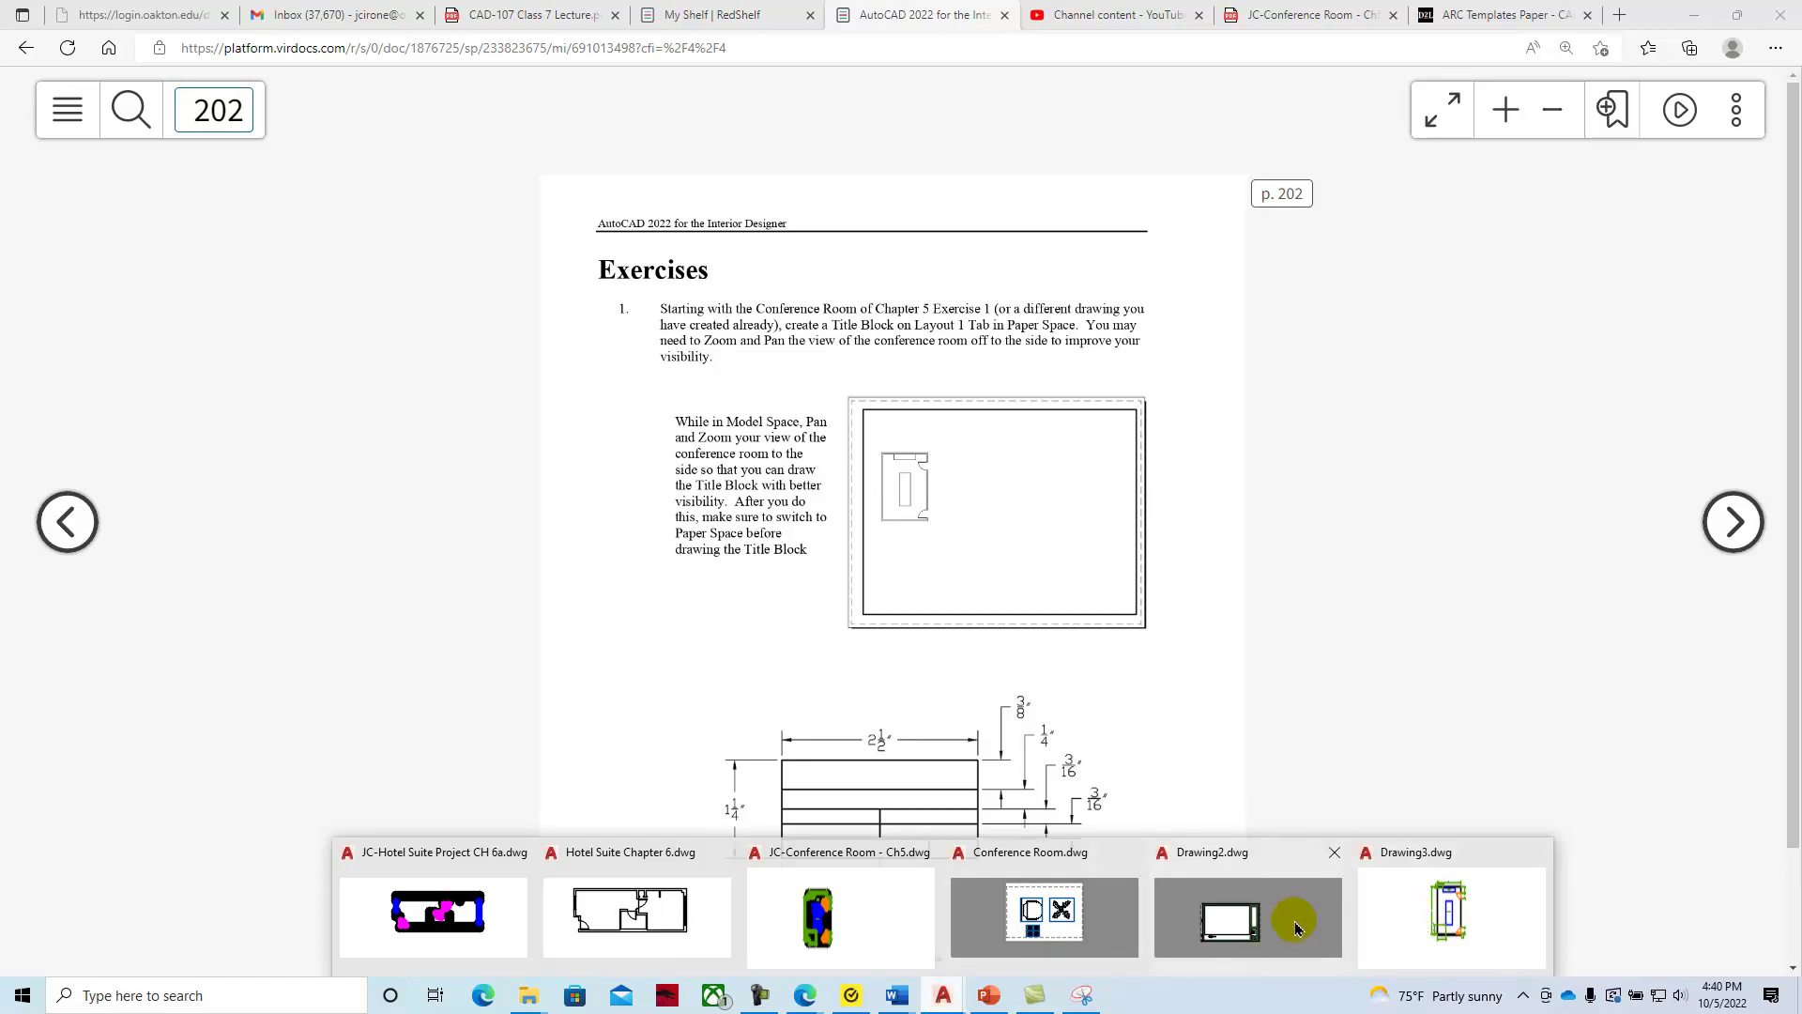
left_click(1248, 918)
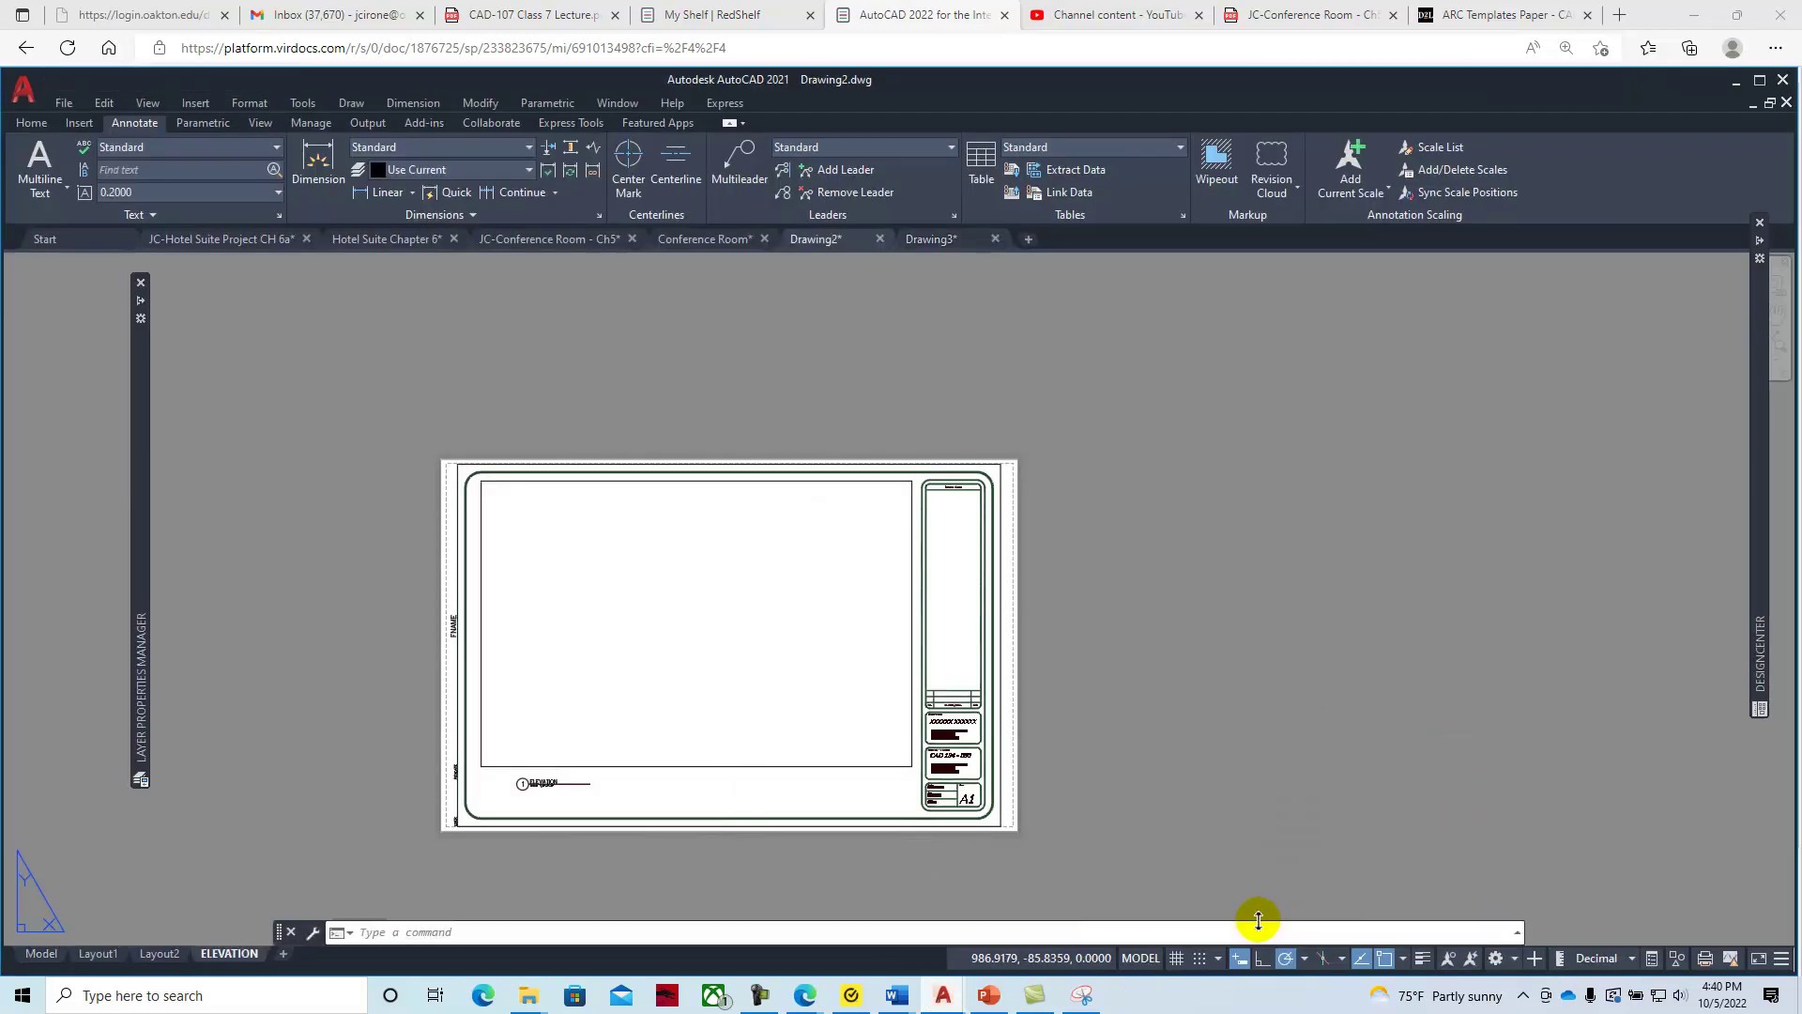
left_click(41, 954)
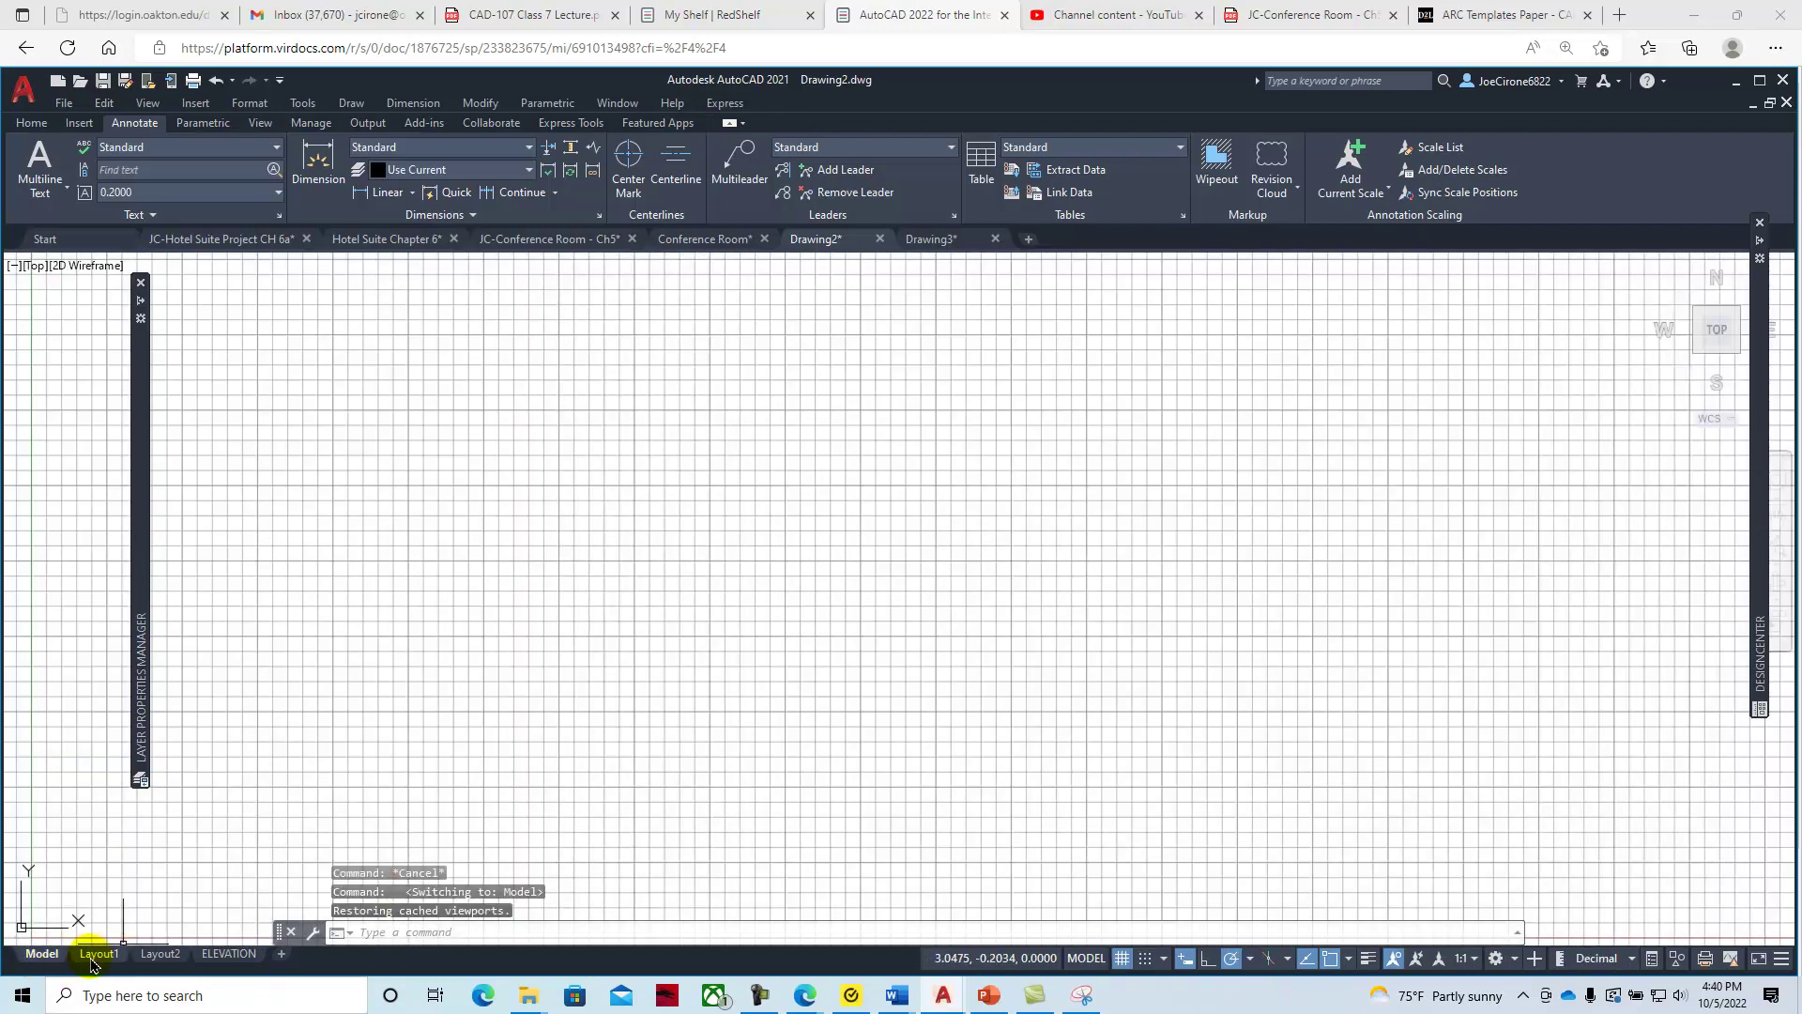
left_click(688, 246)
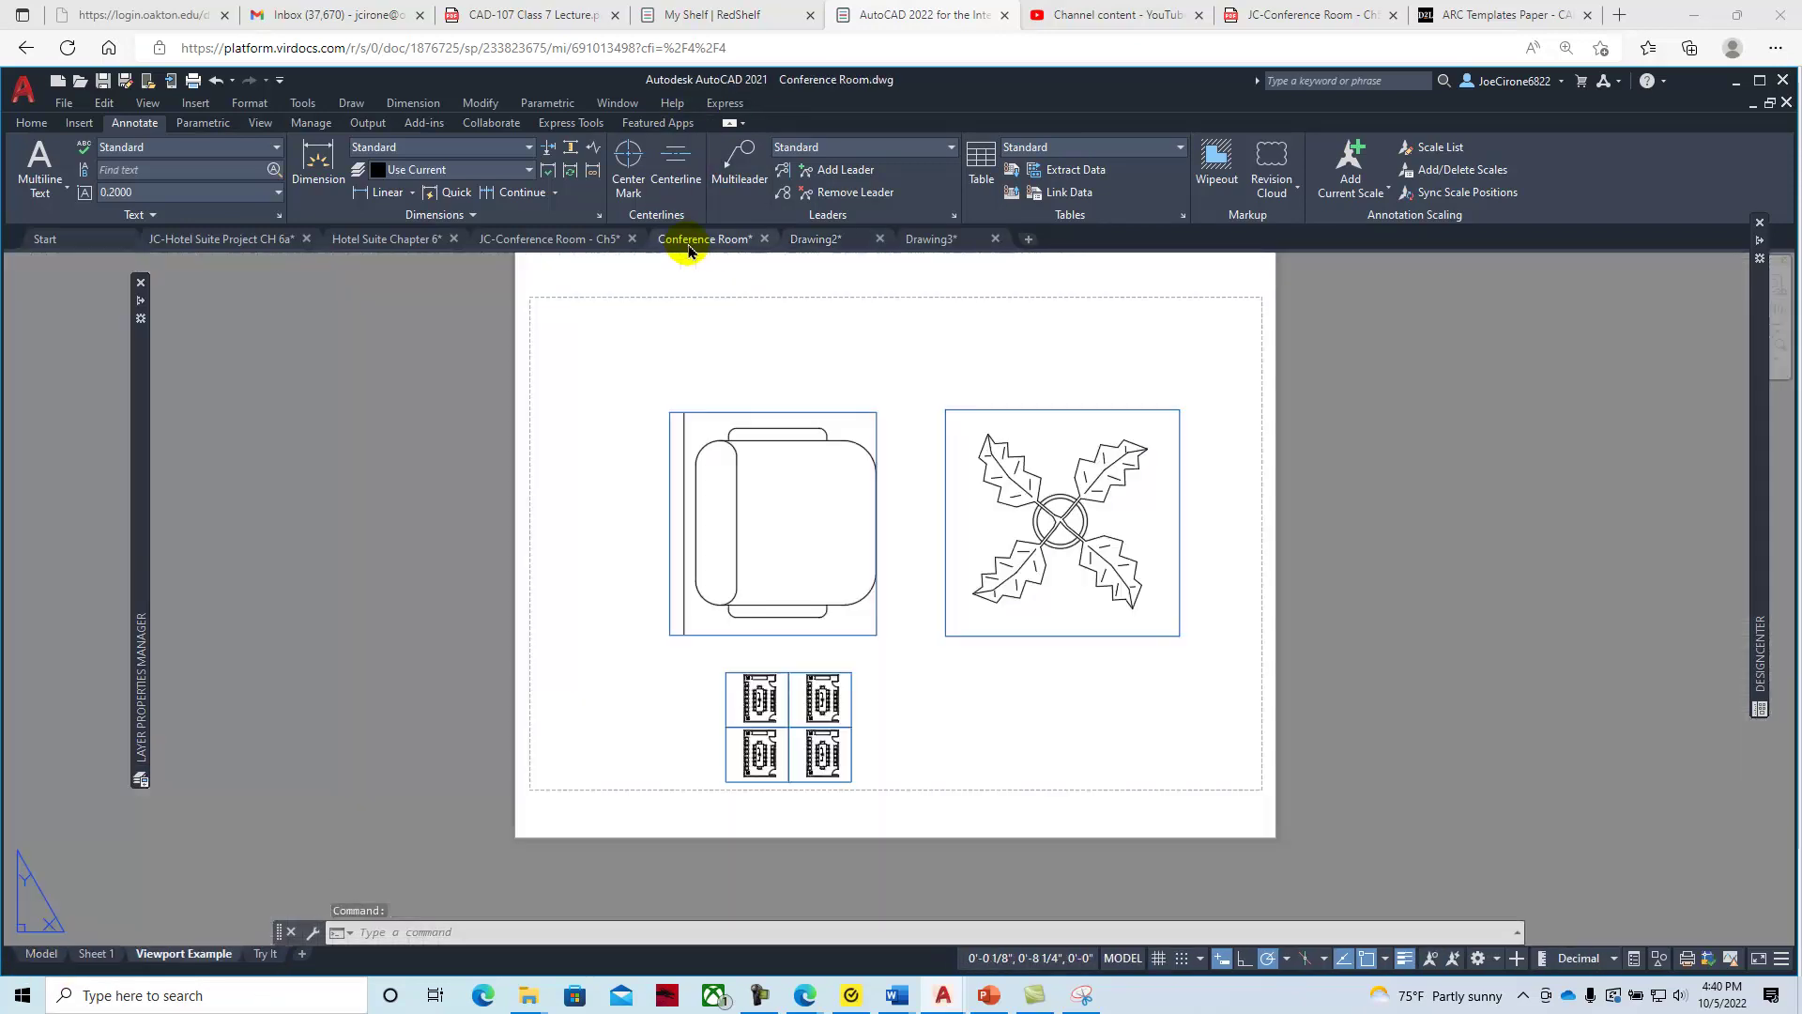
left_click(554, 240)
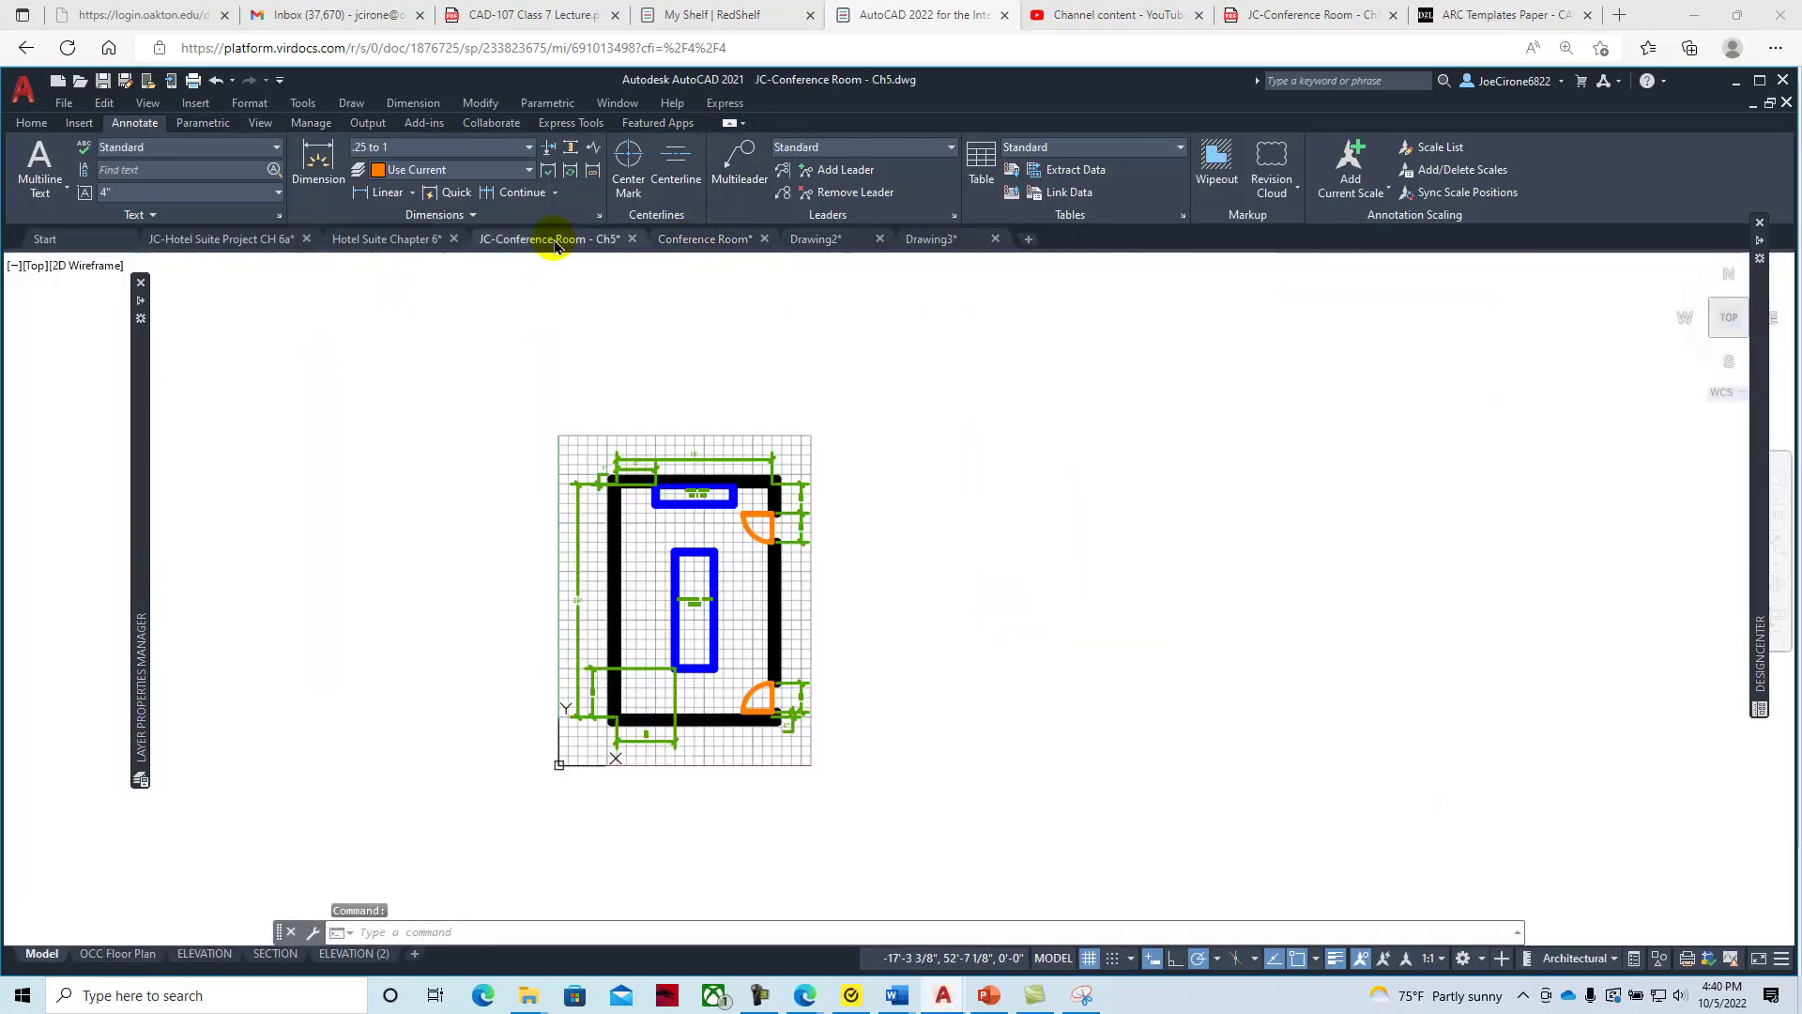
left_click(110, 955)
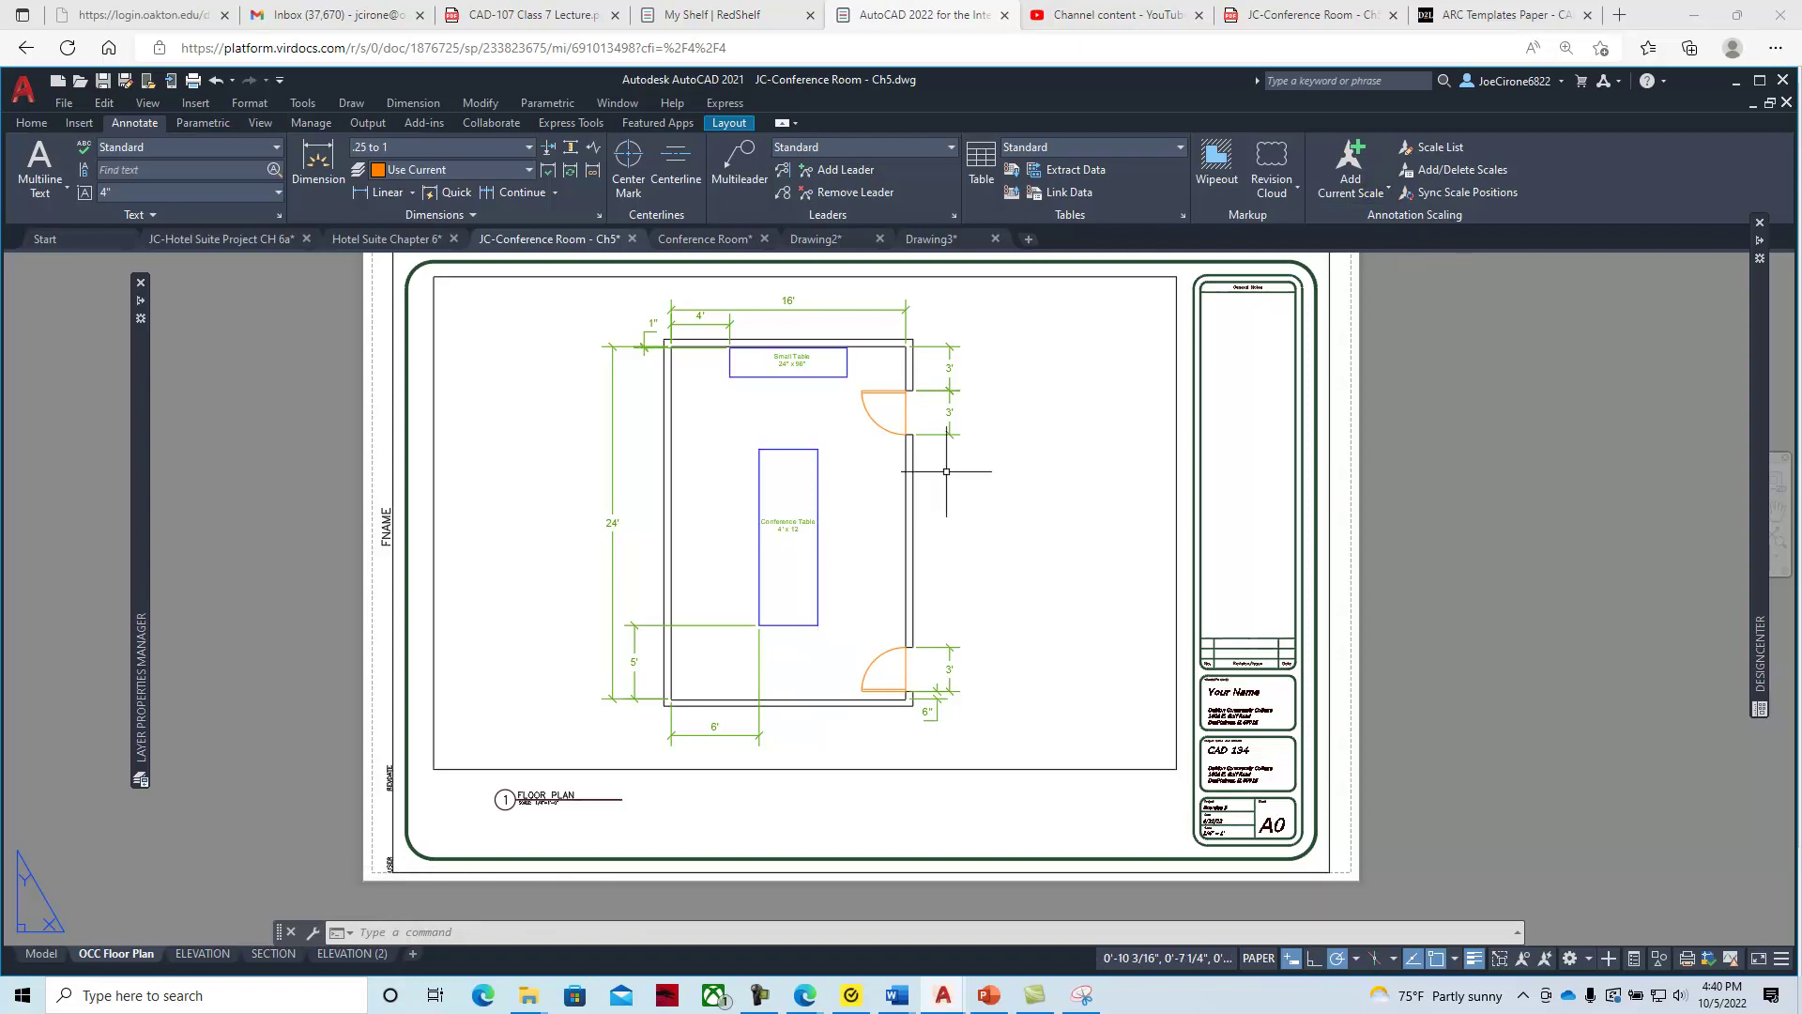
Copy the entire conference room plan, including its dimensions, from the model space of JC-Conference Room - Ch5
left_click(37, 954)
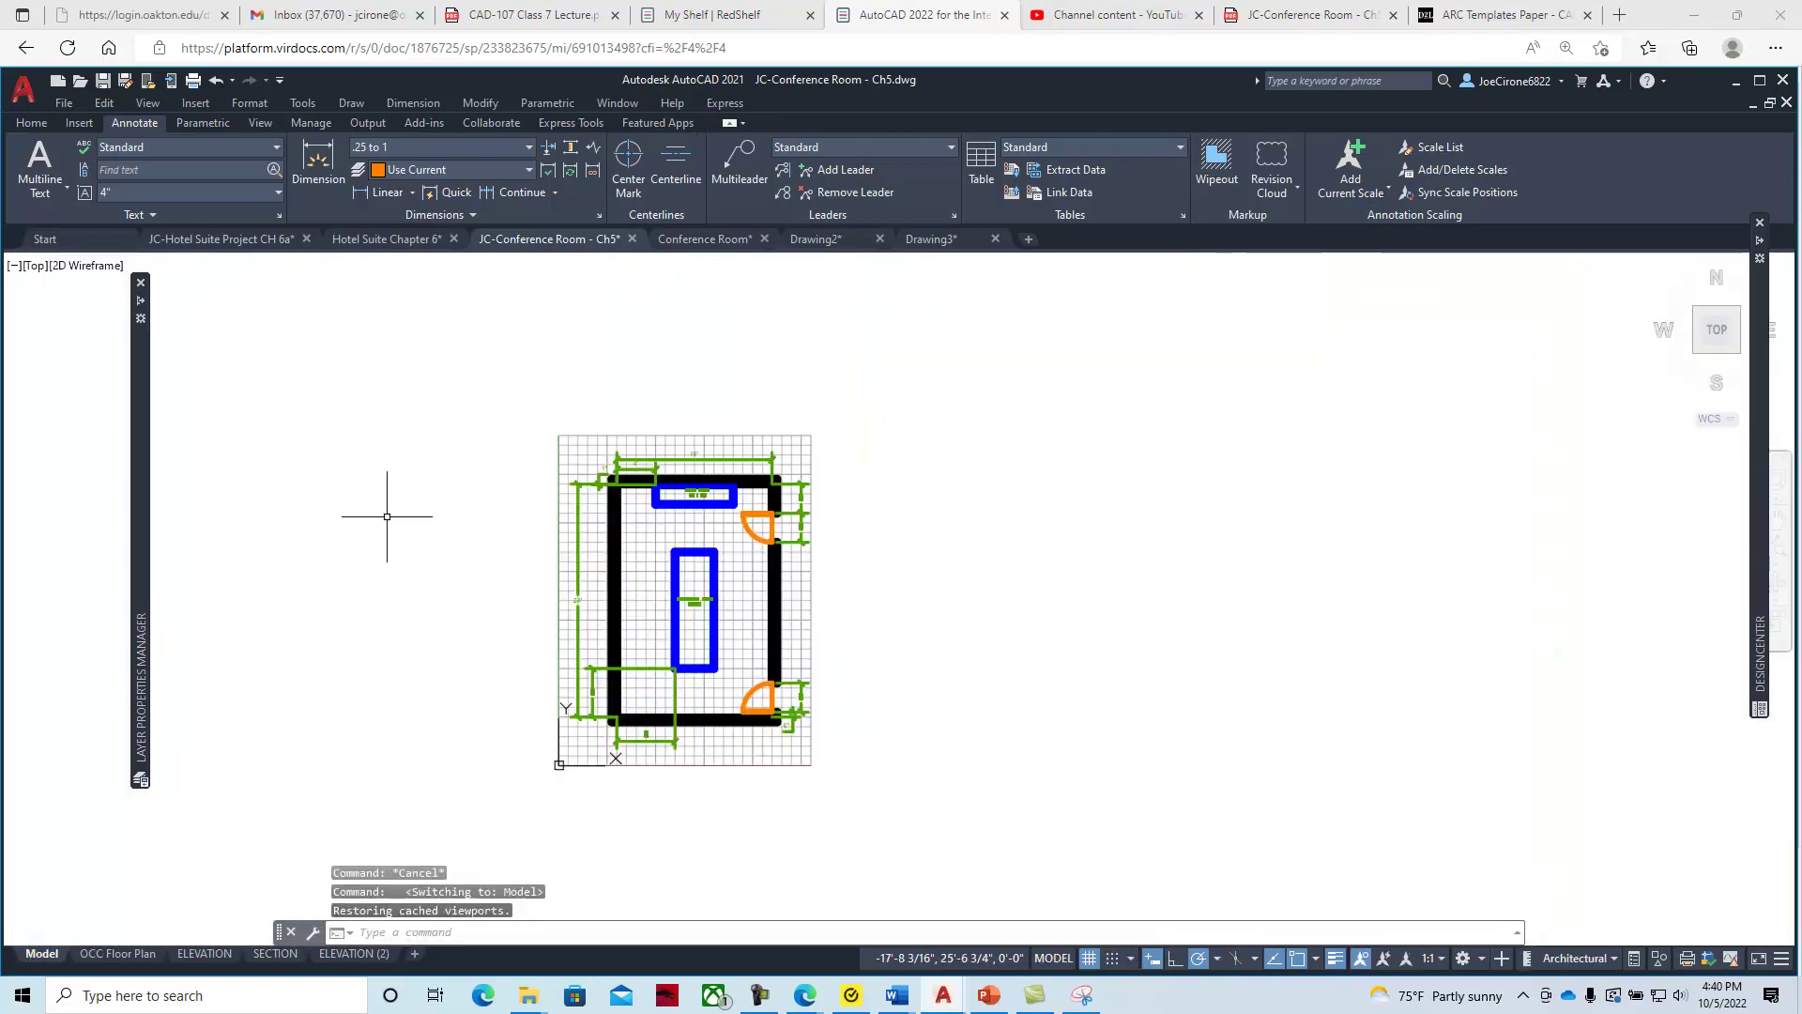
left_click(538, 422)
left_click(794, 763)
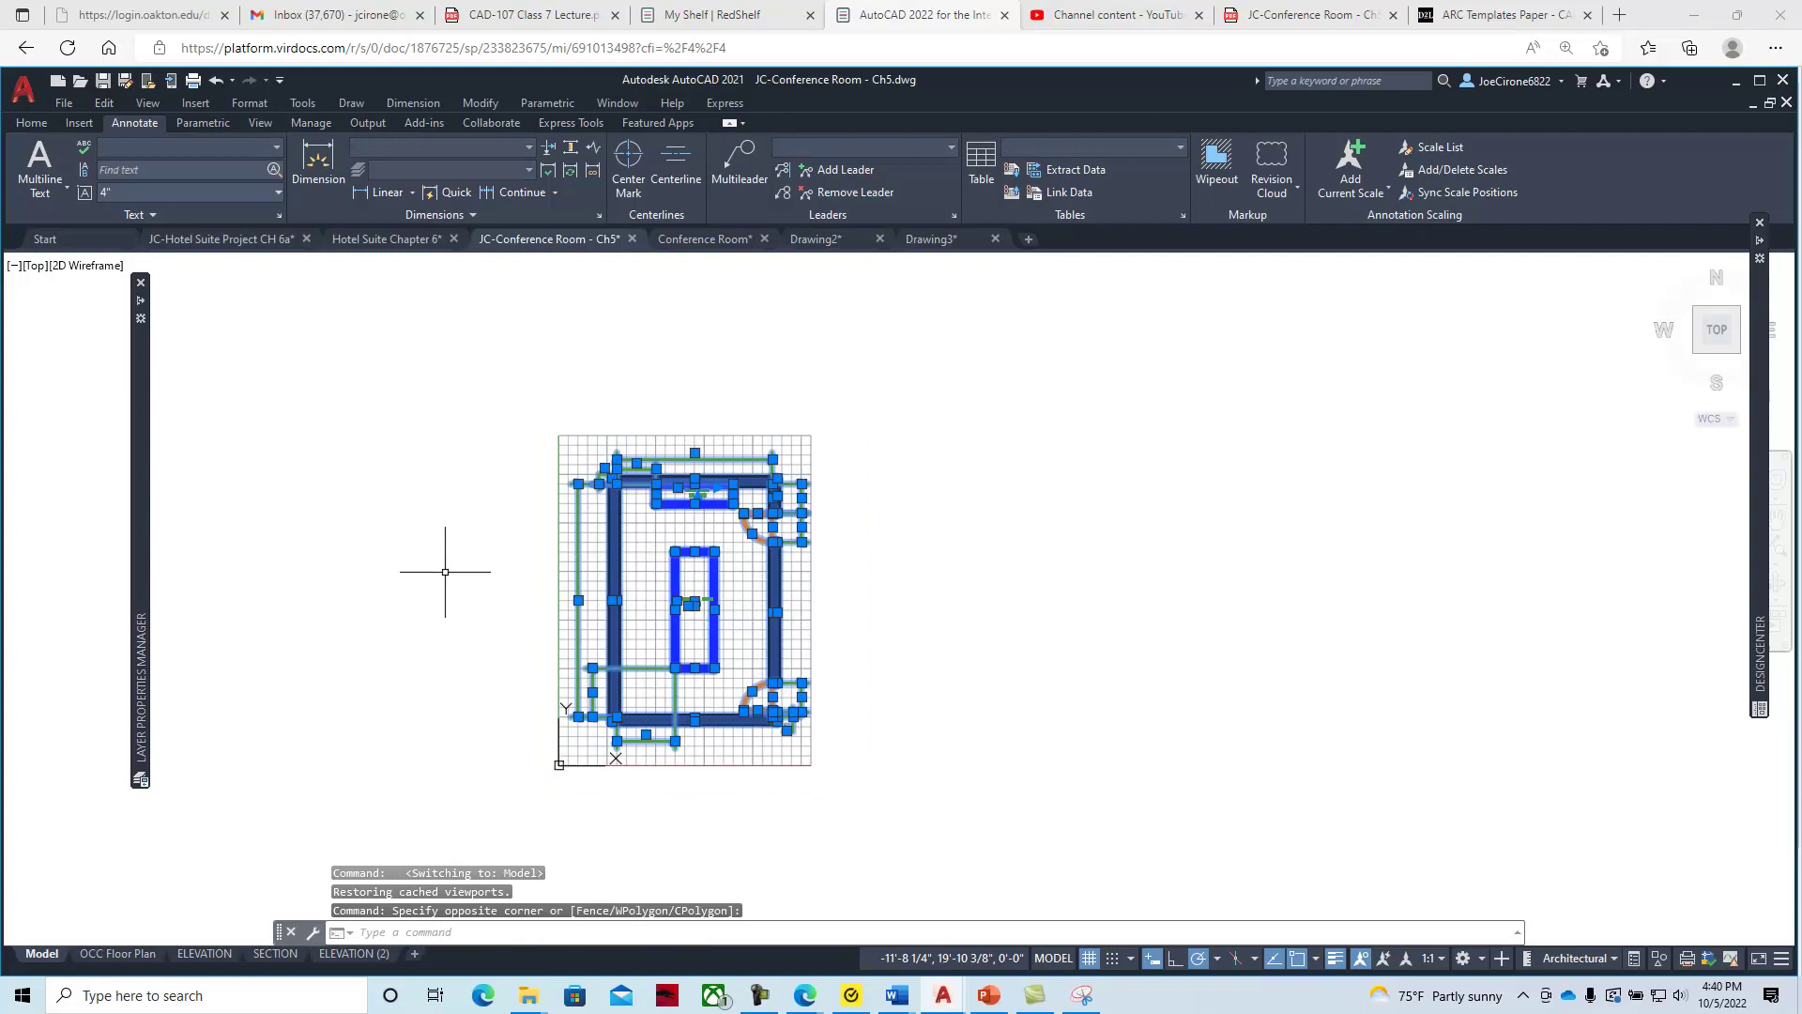
key("ctrl+c")
Create a new drawing from the acad template
left_click(66, 105)
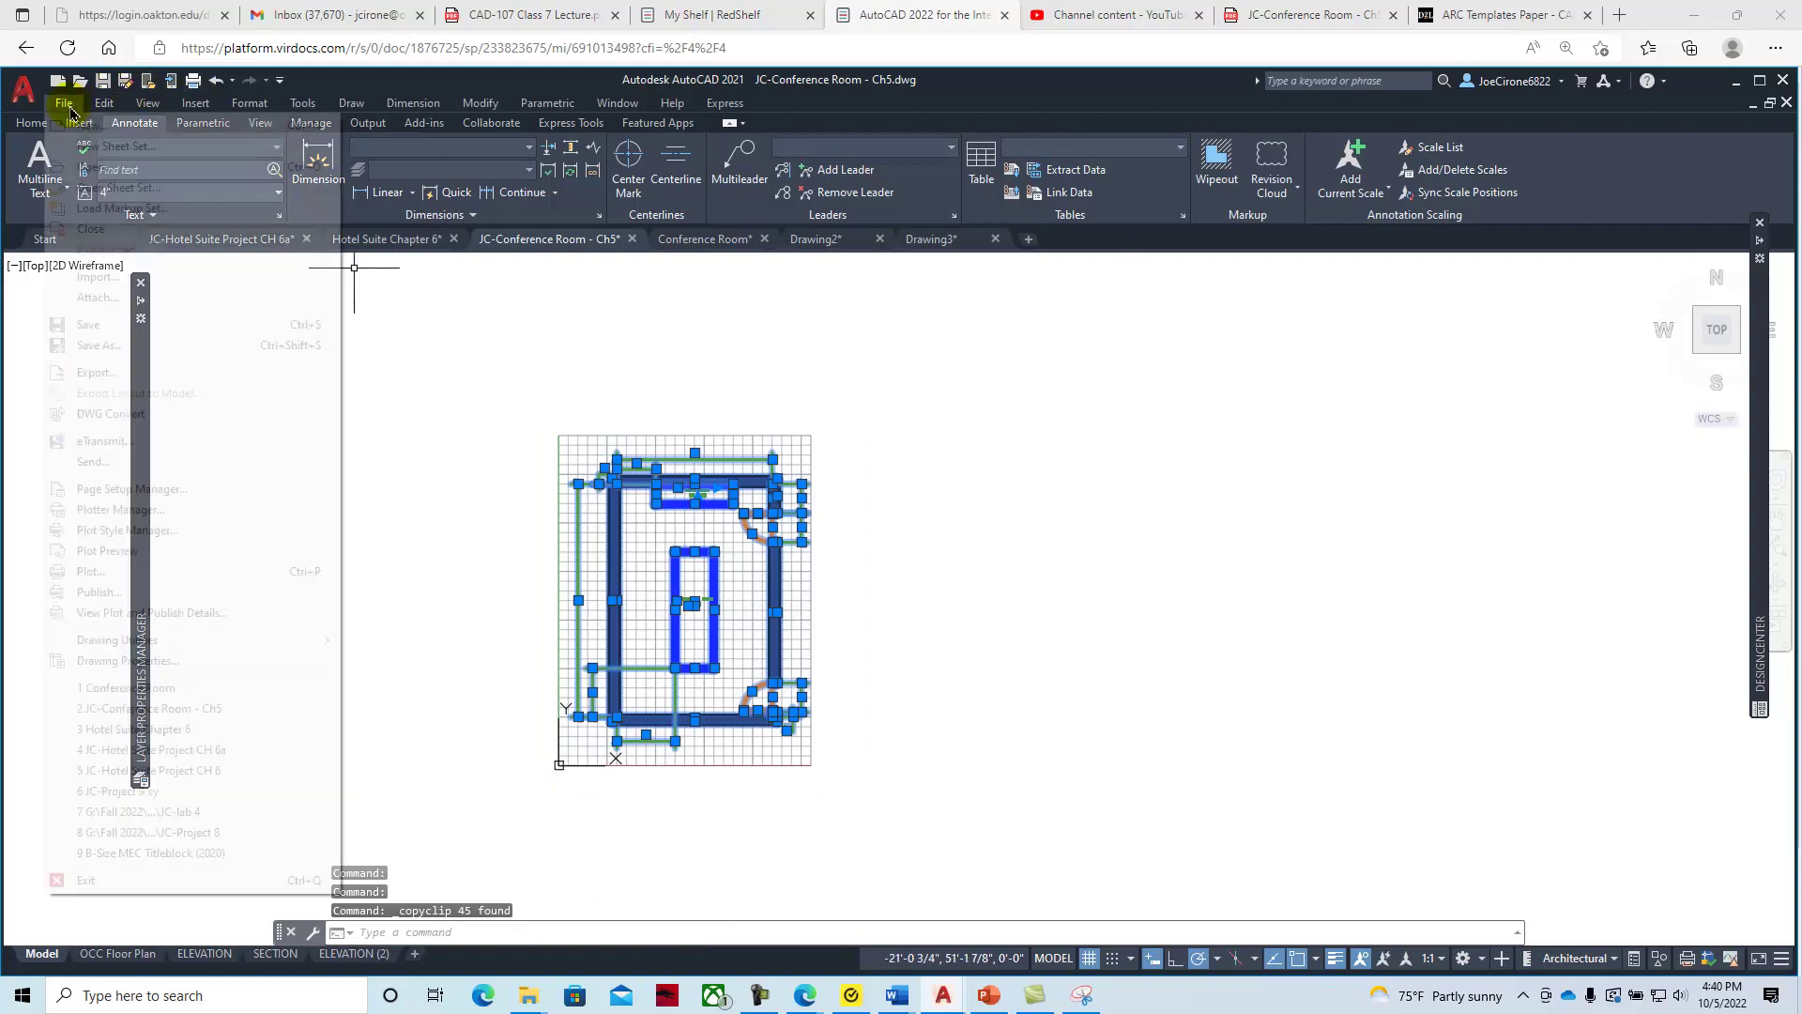
left_click(83, 125)
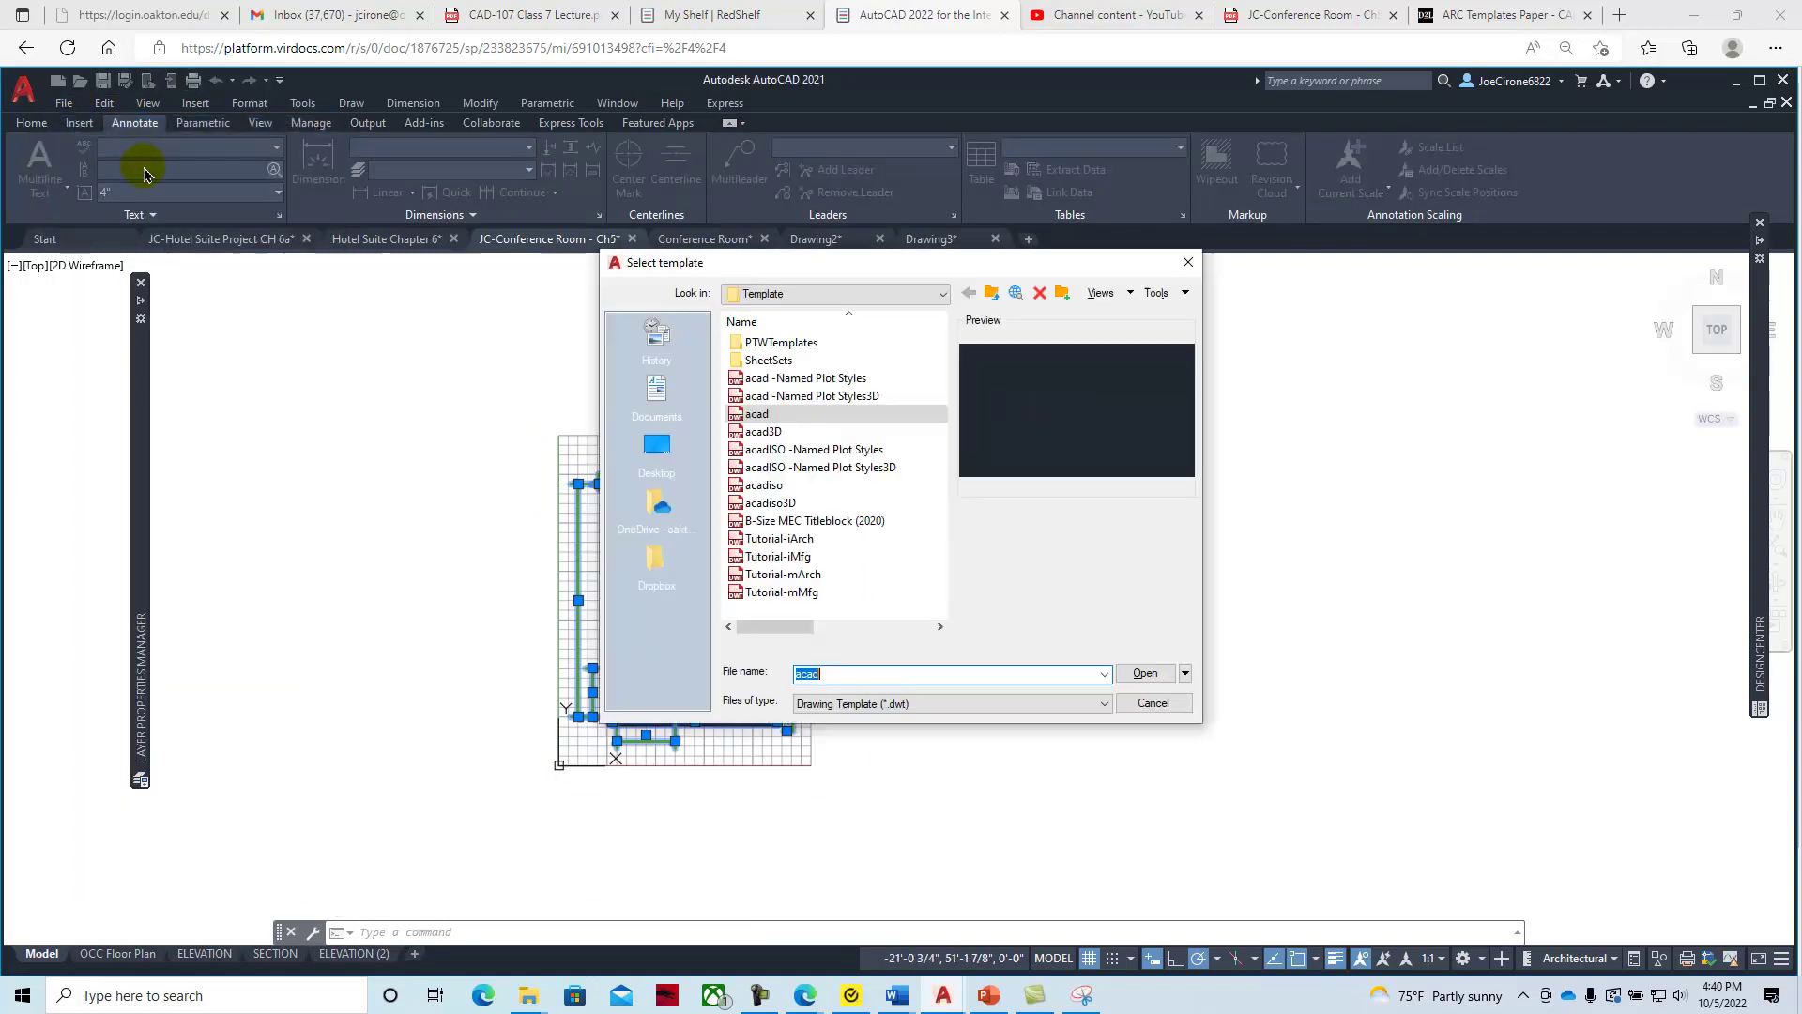
left_click(1149, 674)
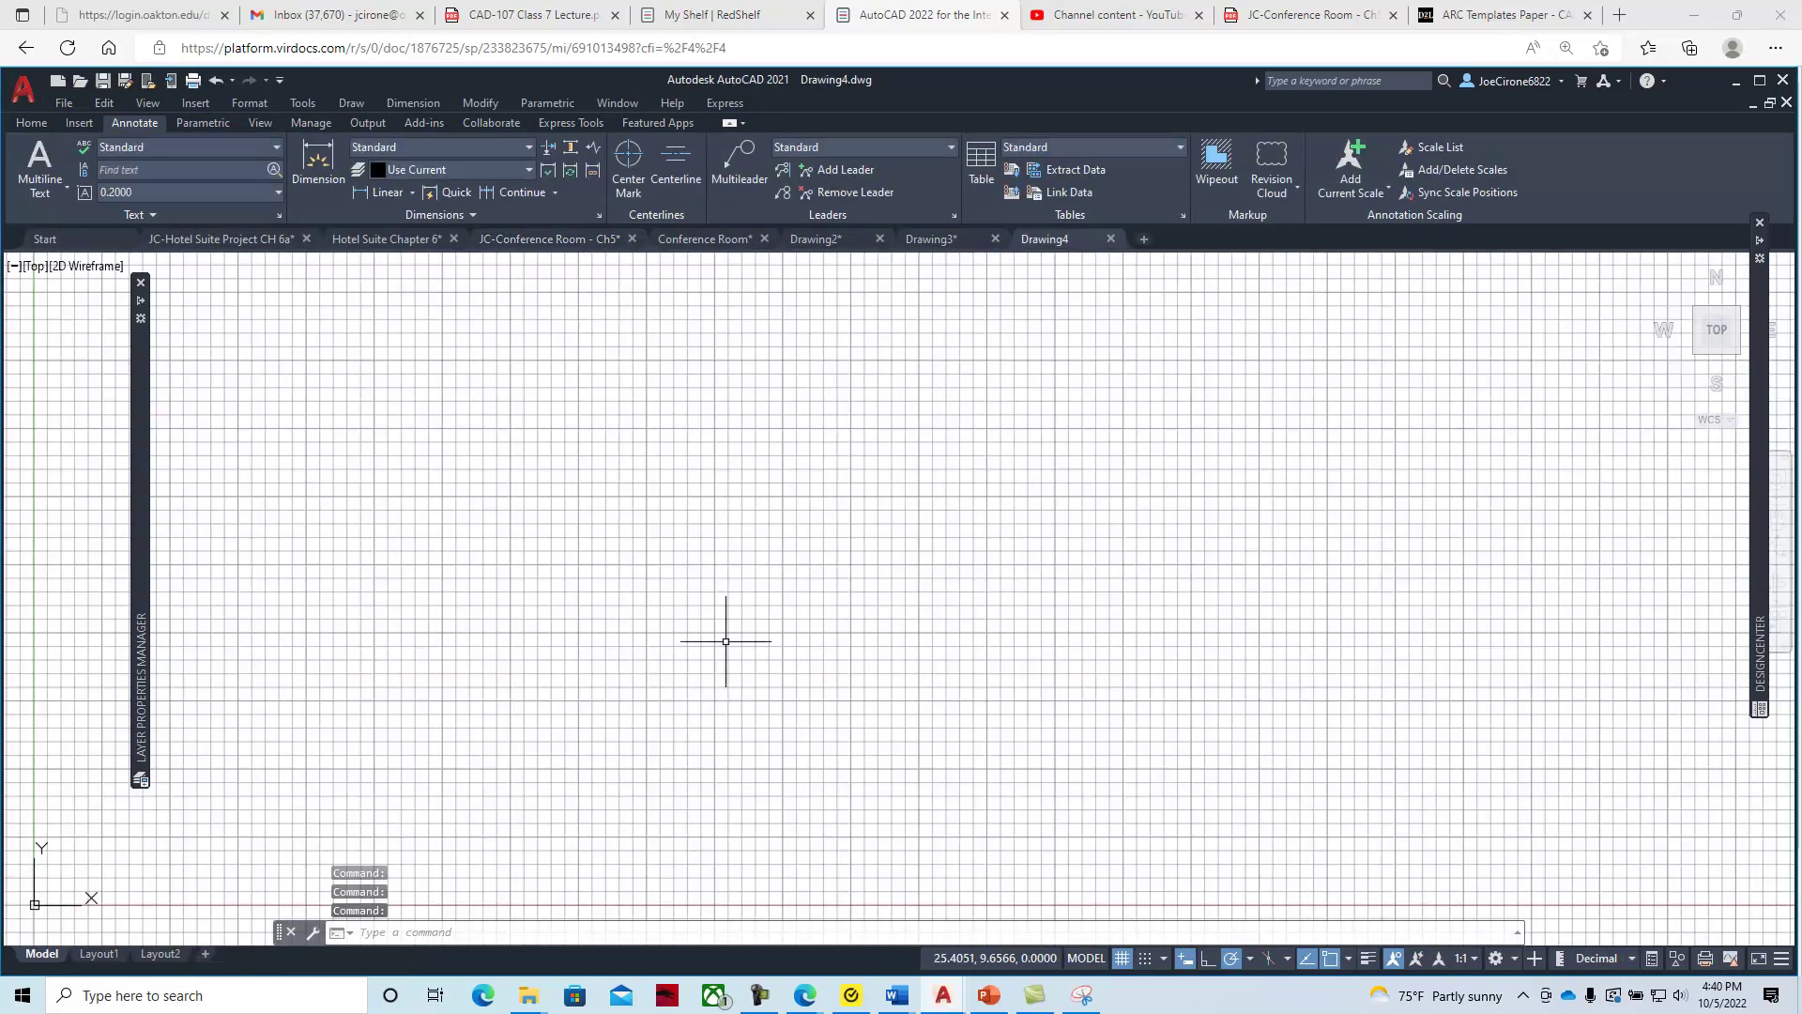
Paste the copied conference room plan into the new drawing's model space and zoom to show all of it
key("ctrl+v")
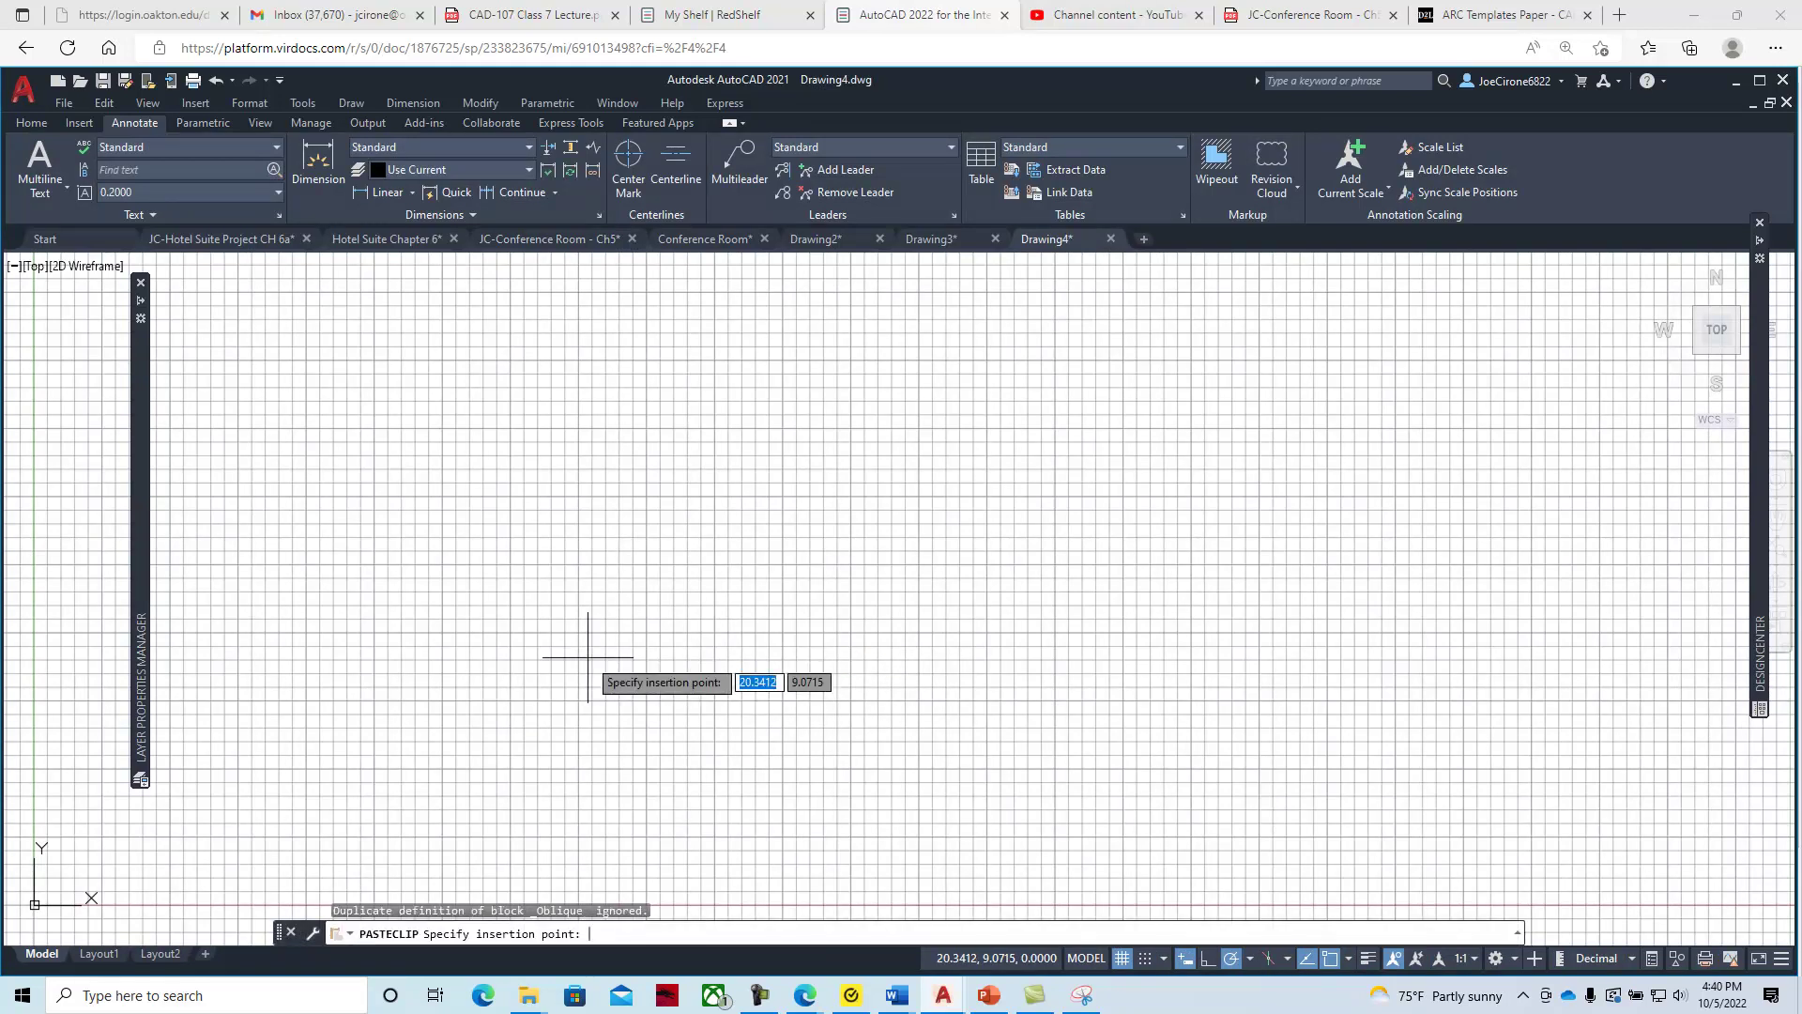
type("2")
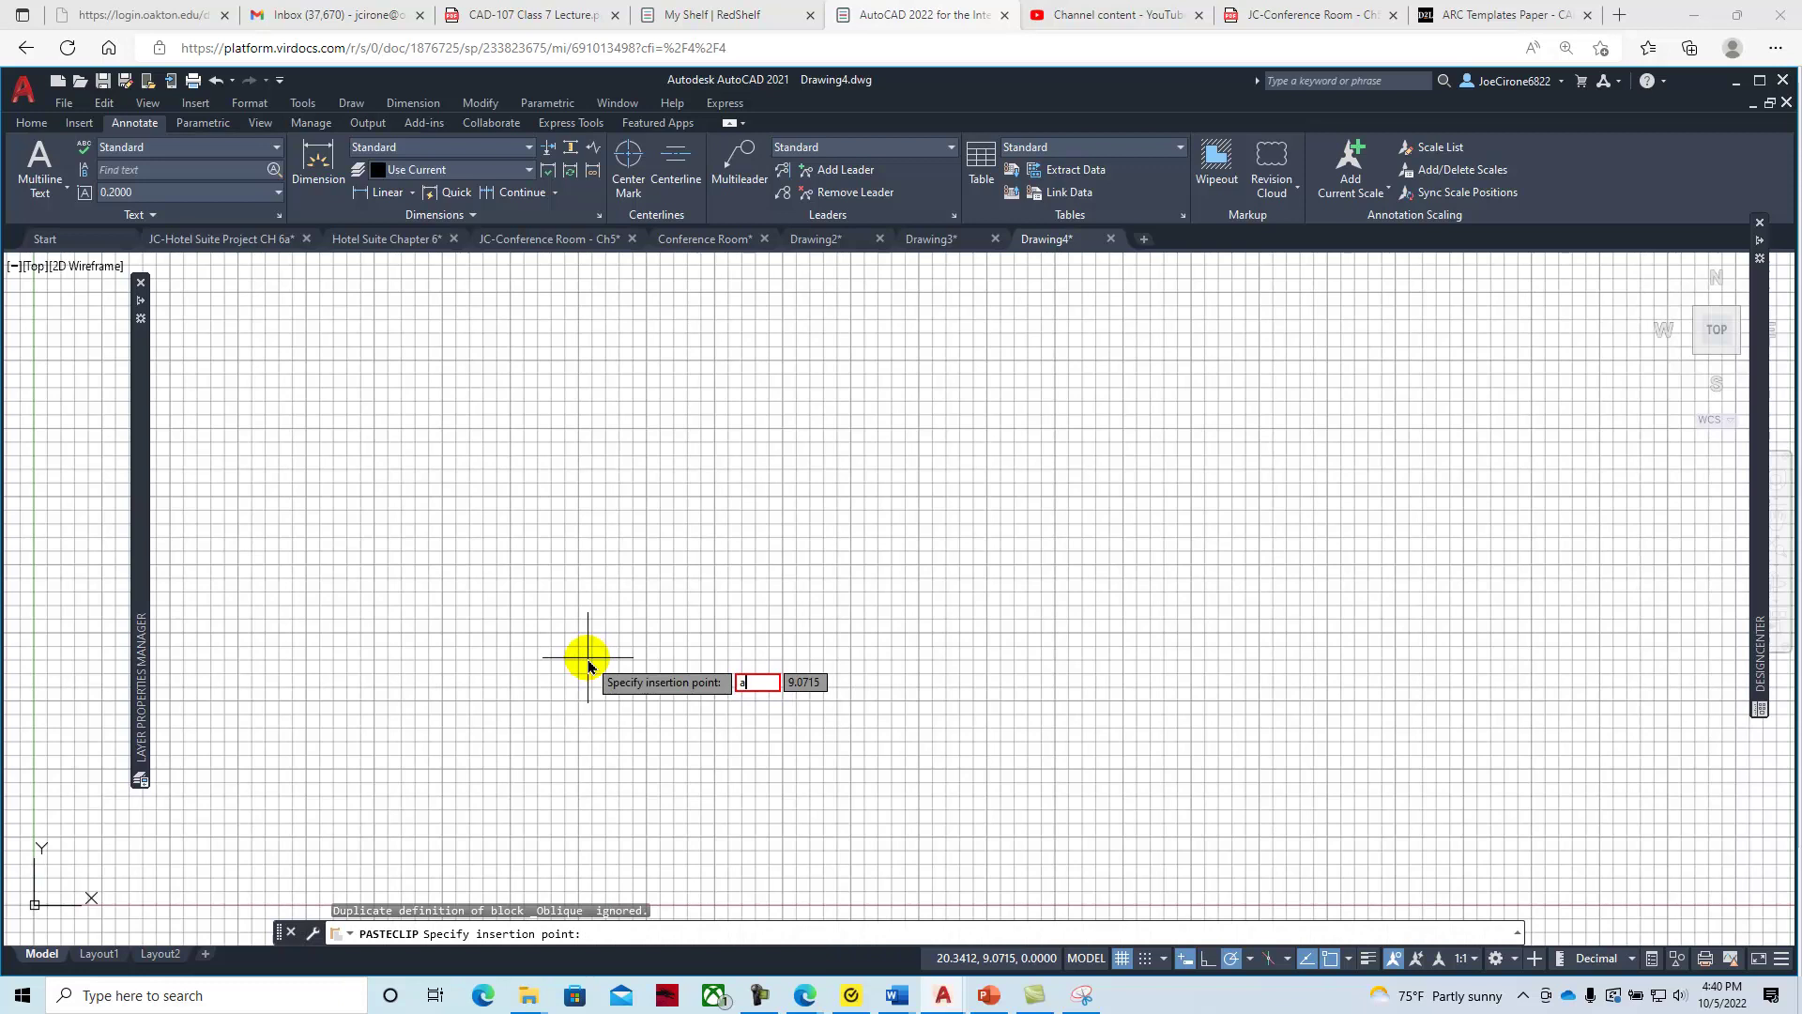
key("Return")
key("Escape")
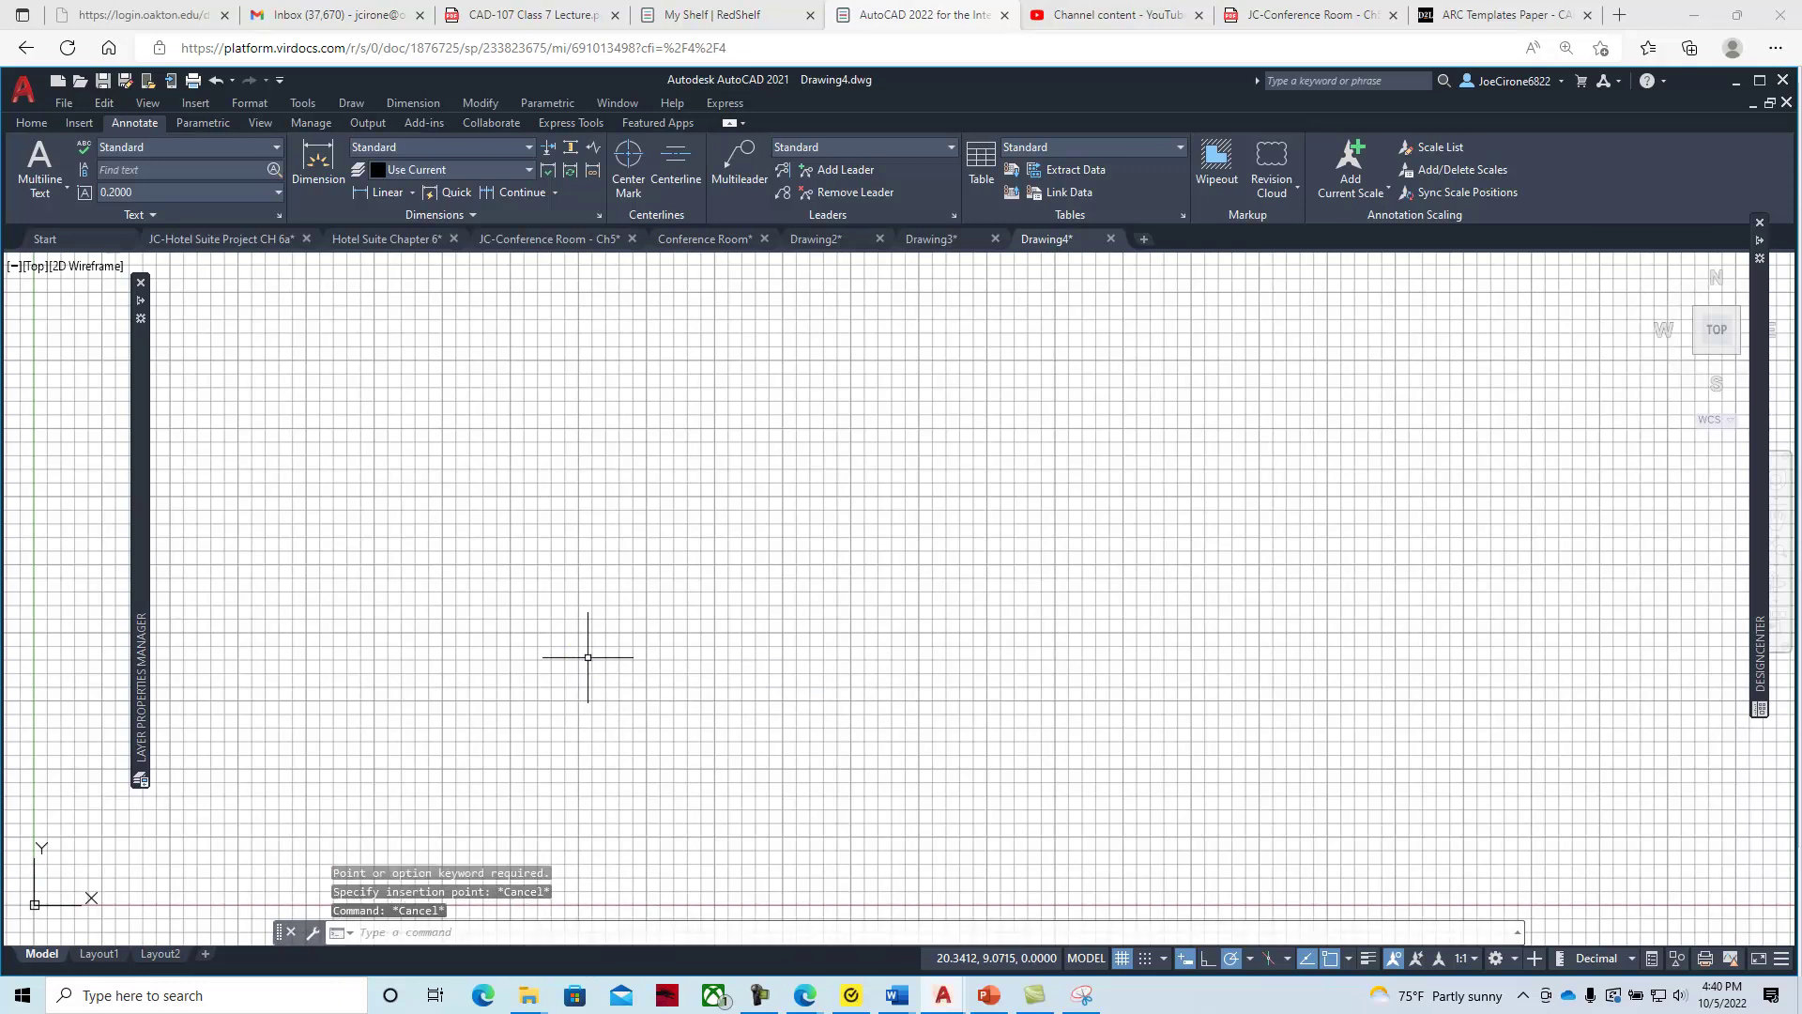
type("z")
key("Return")
type("a")
key("Return")
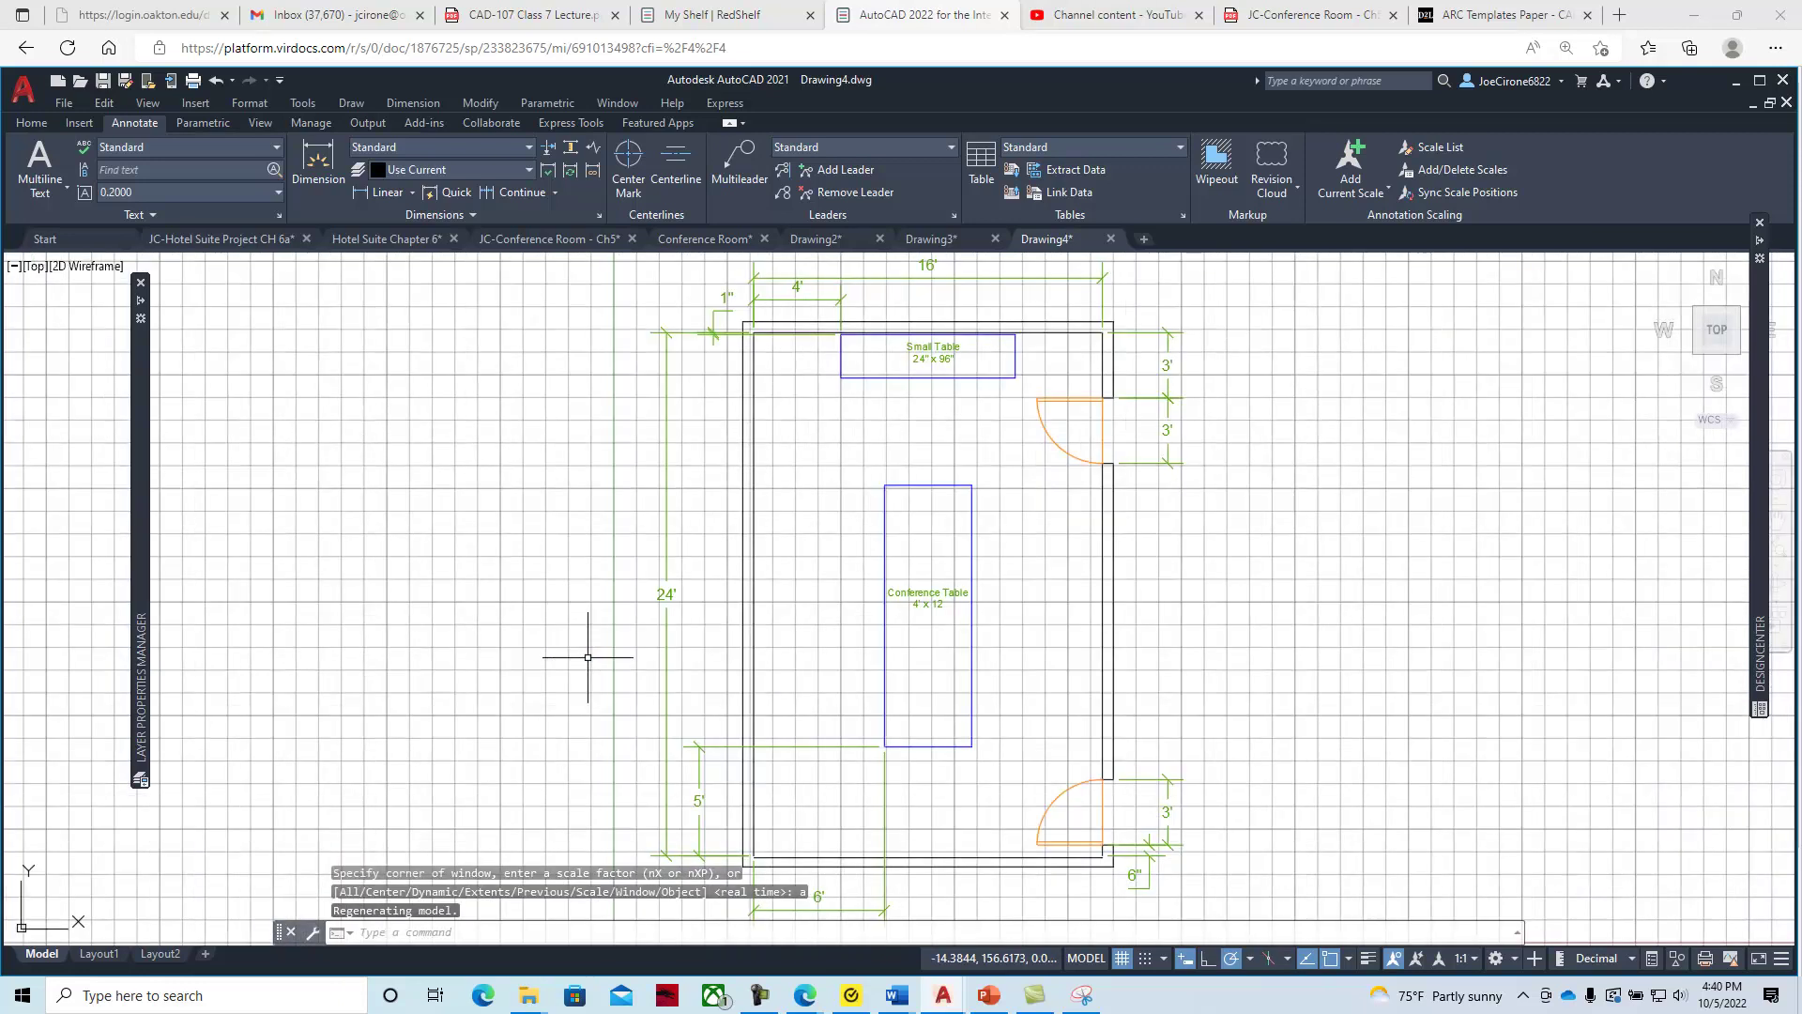
scroll(765, 648, "down", 3)
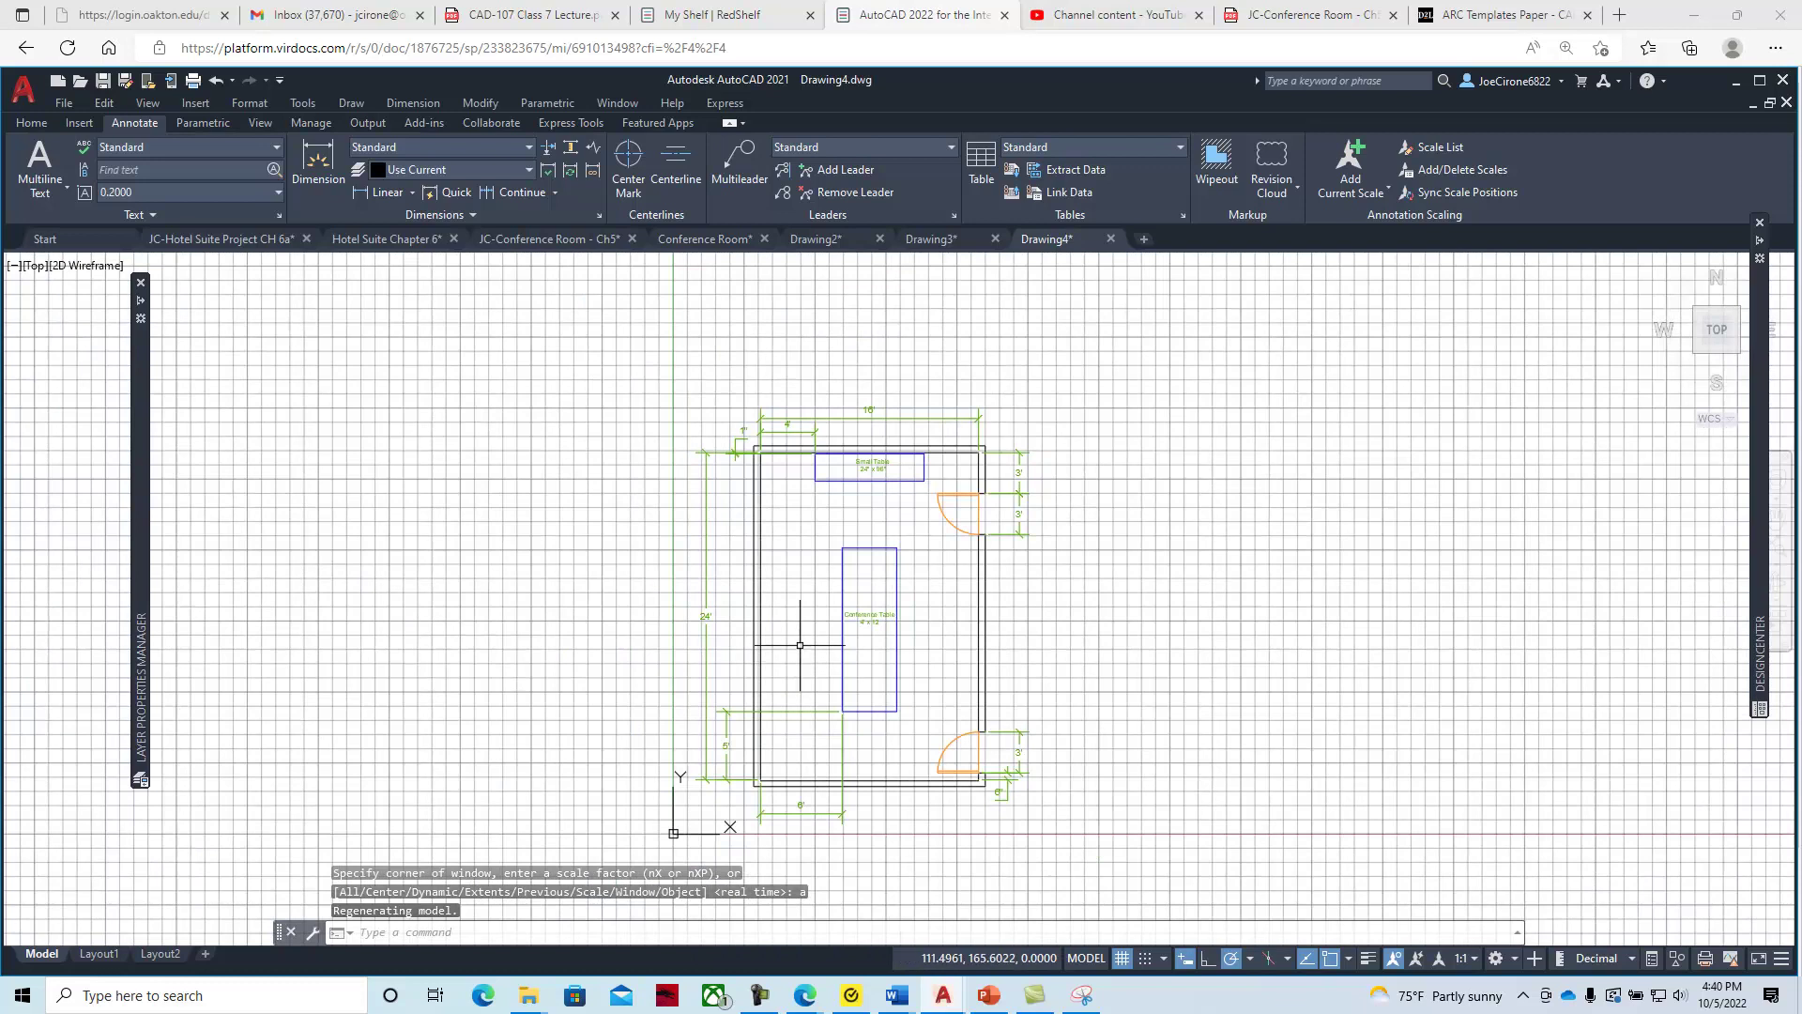
scroll(796, 652, "up", 2)
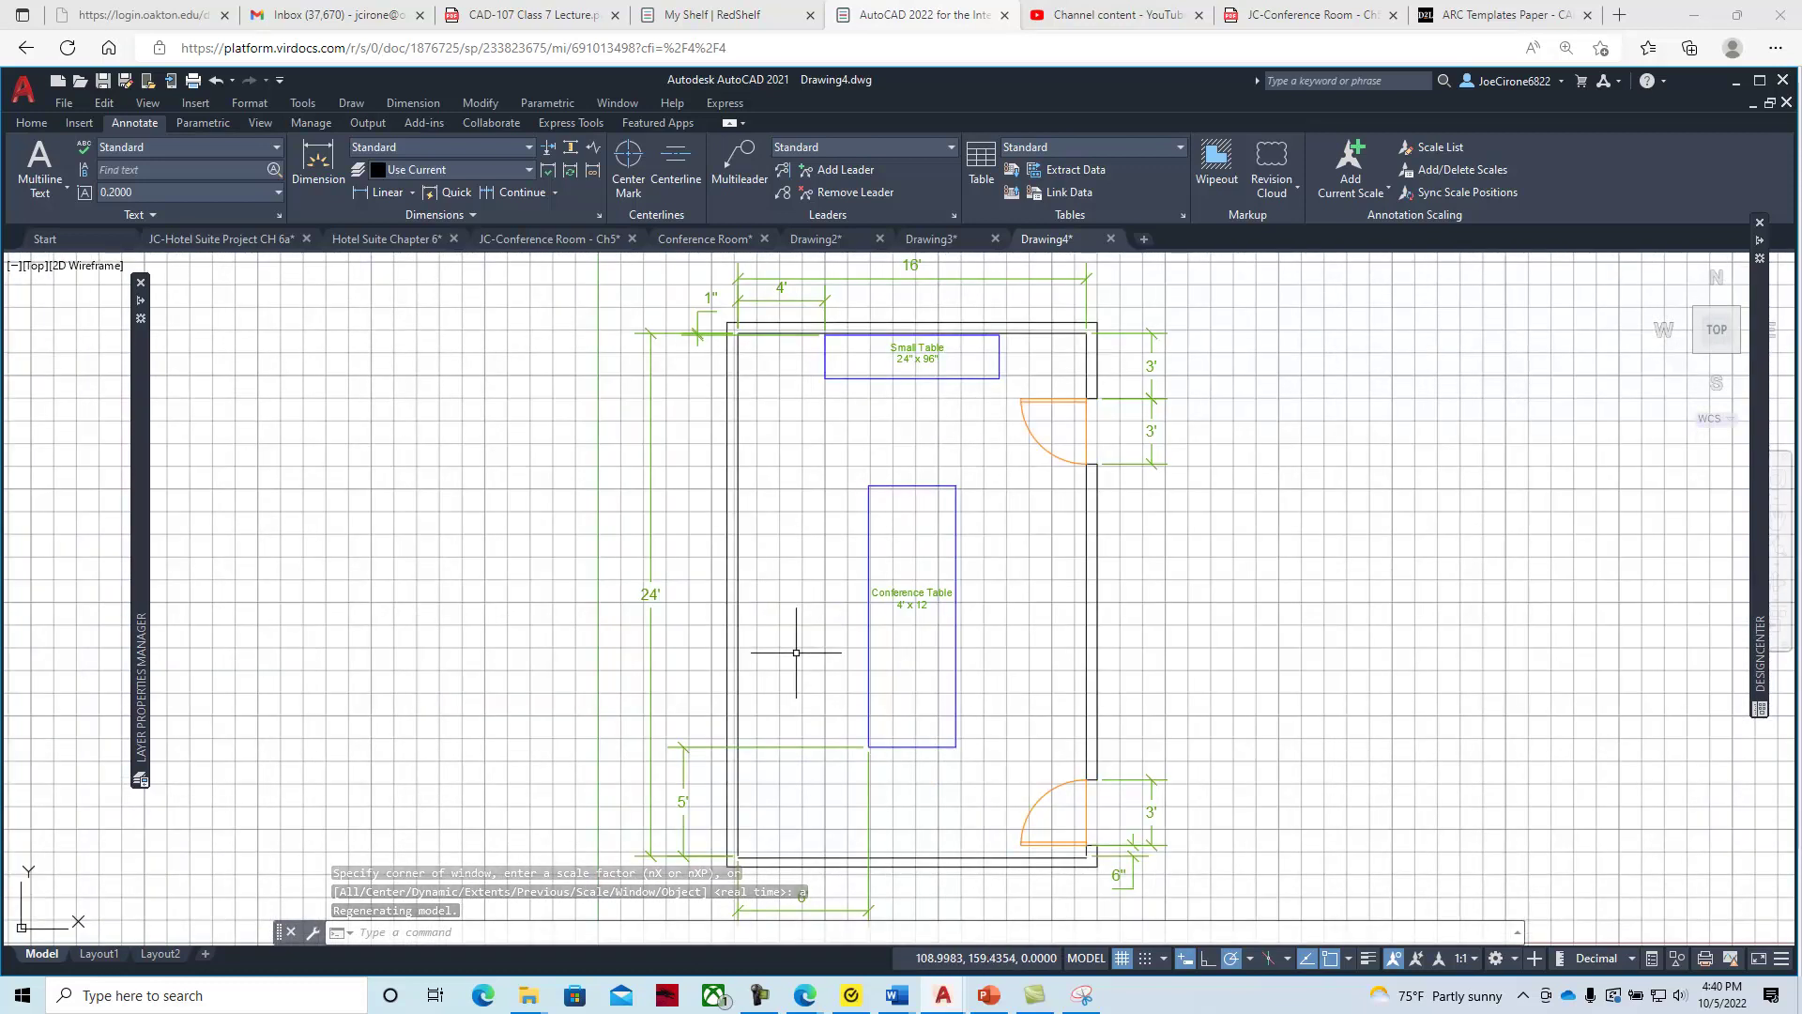
Set the drawing's length units to Architectural and turn off the grid
left_click(1761, 82)
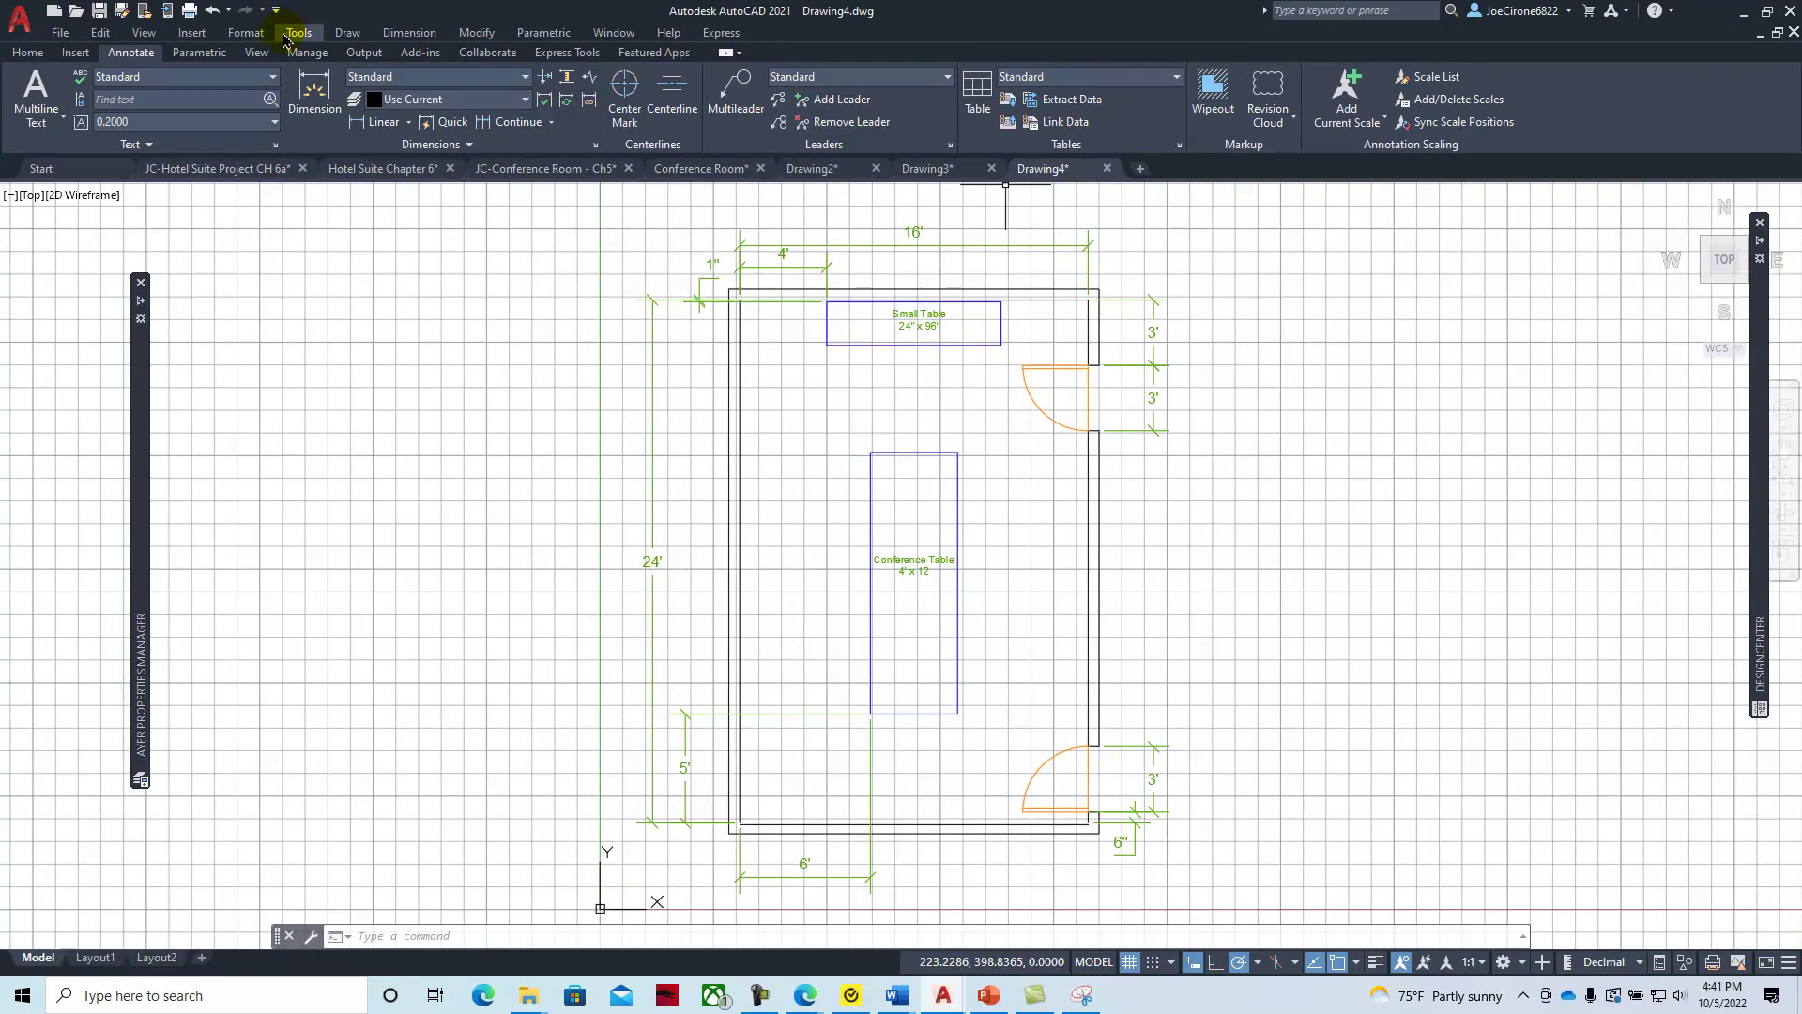
left_click(252, 36)
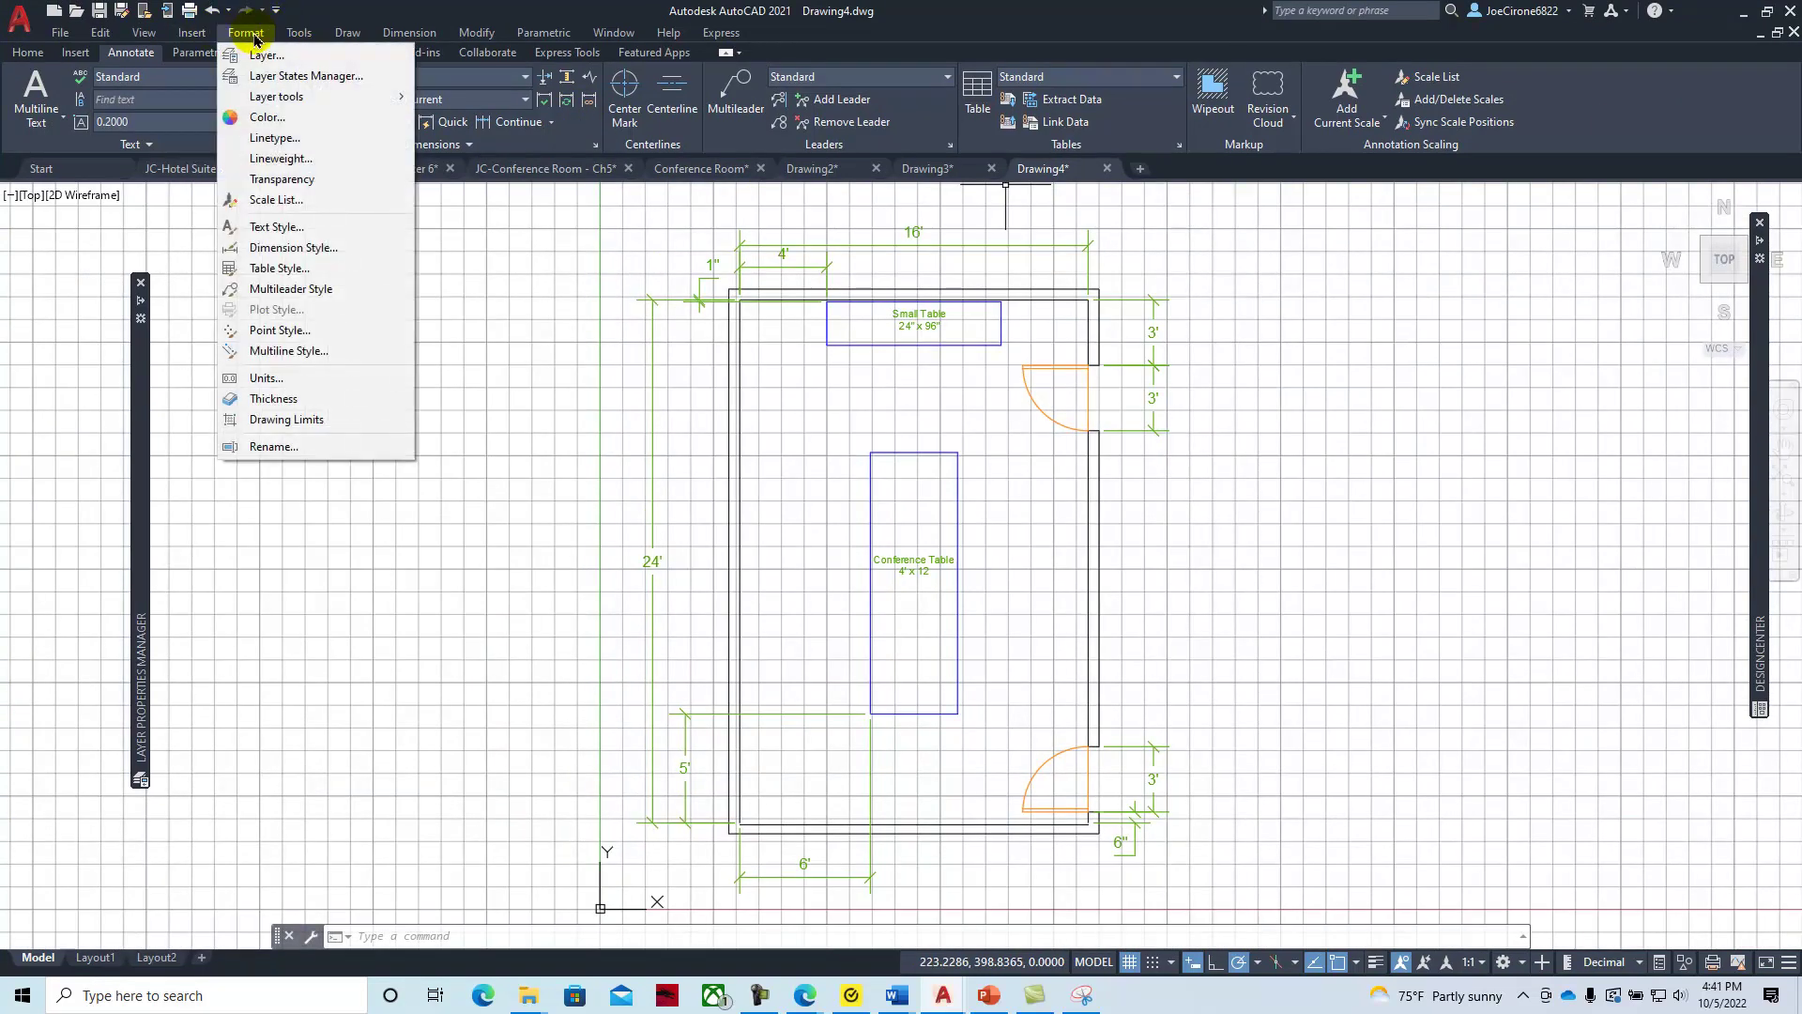
left_click(269, 377)
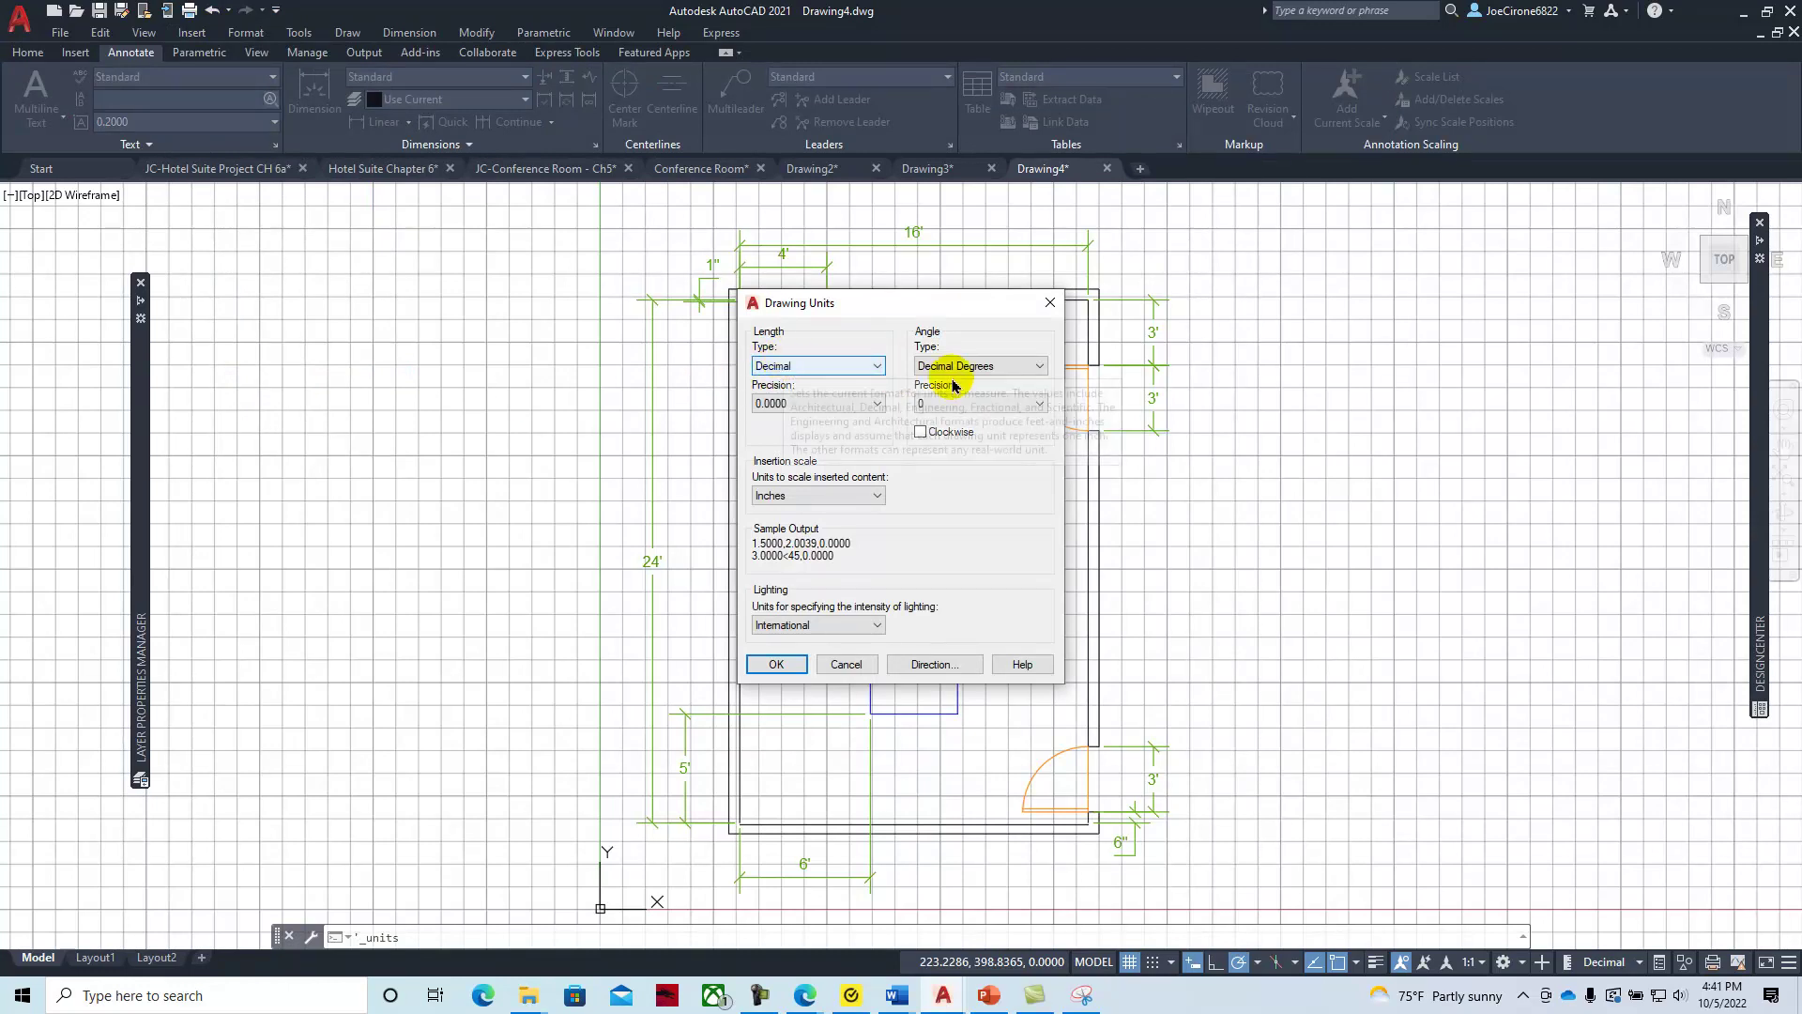
left_click(881, 365)
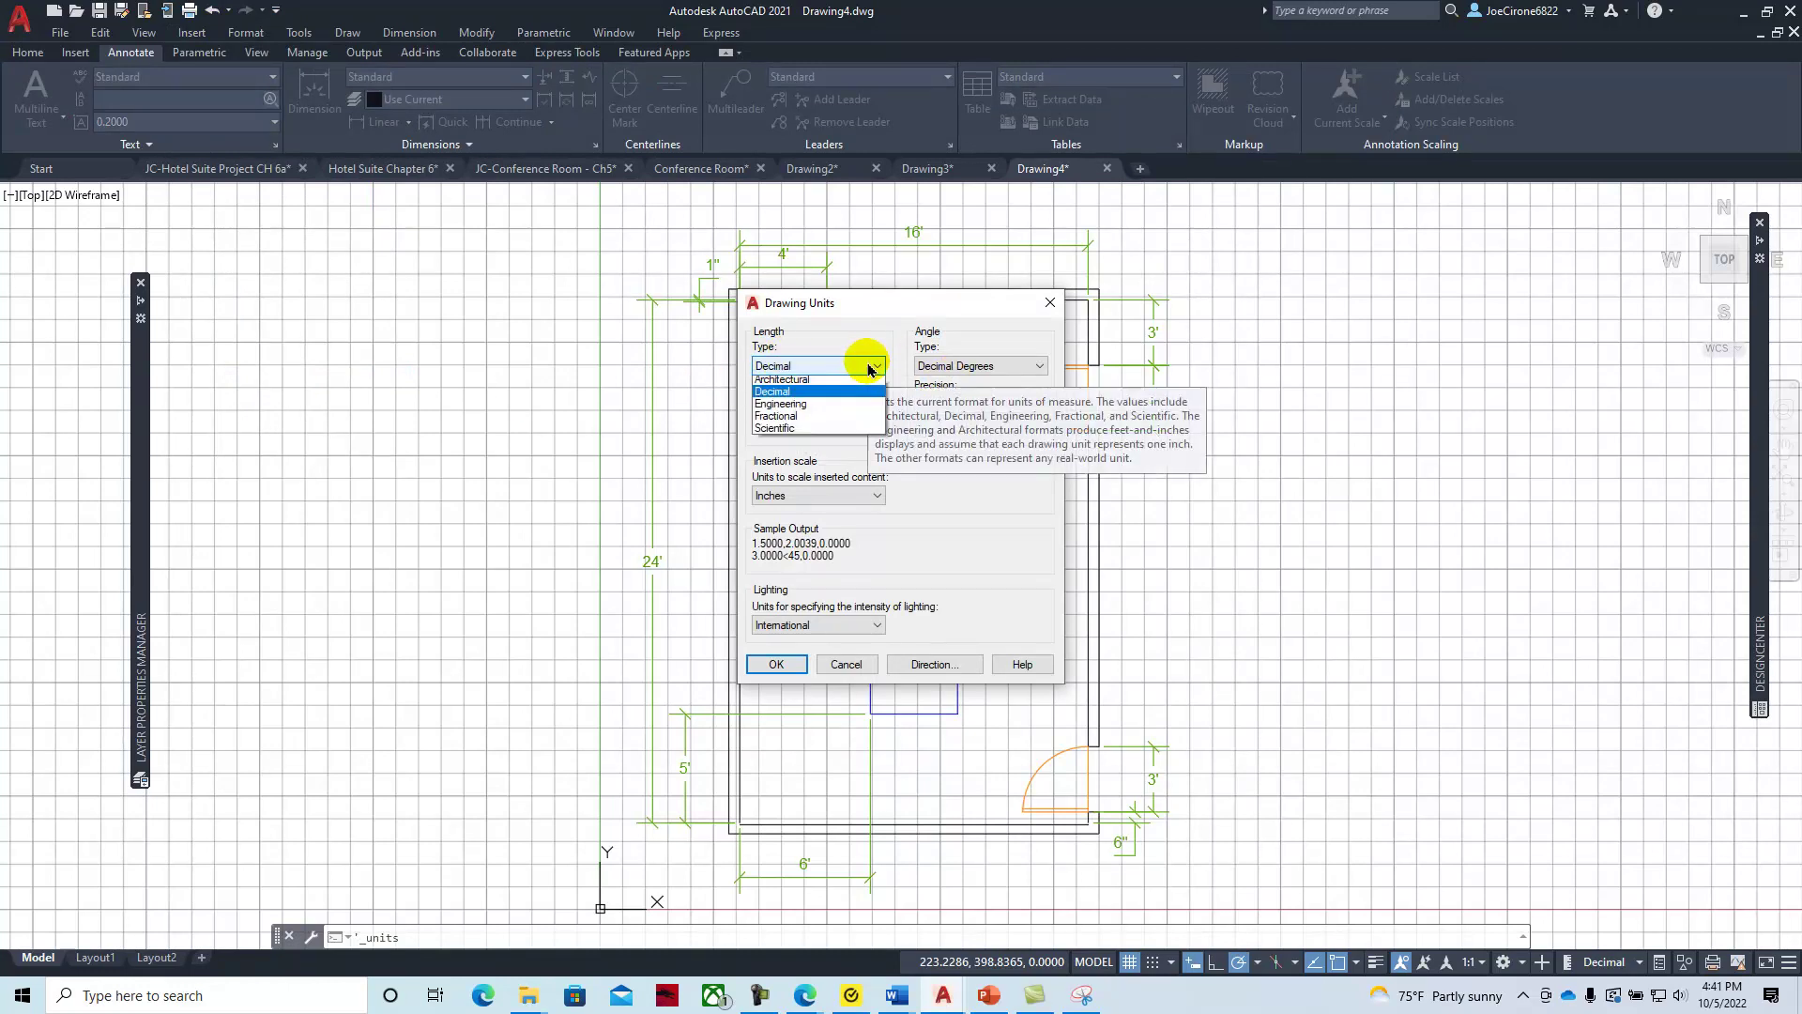
left_click(845, 382)
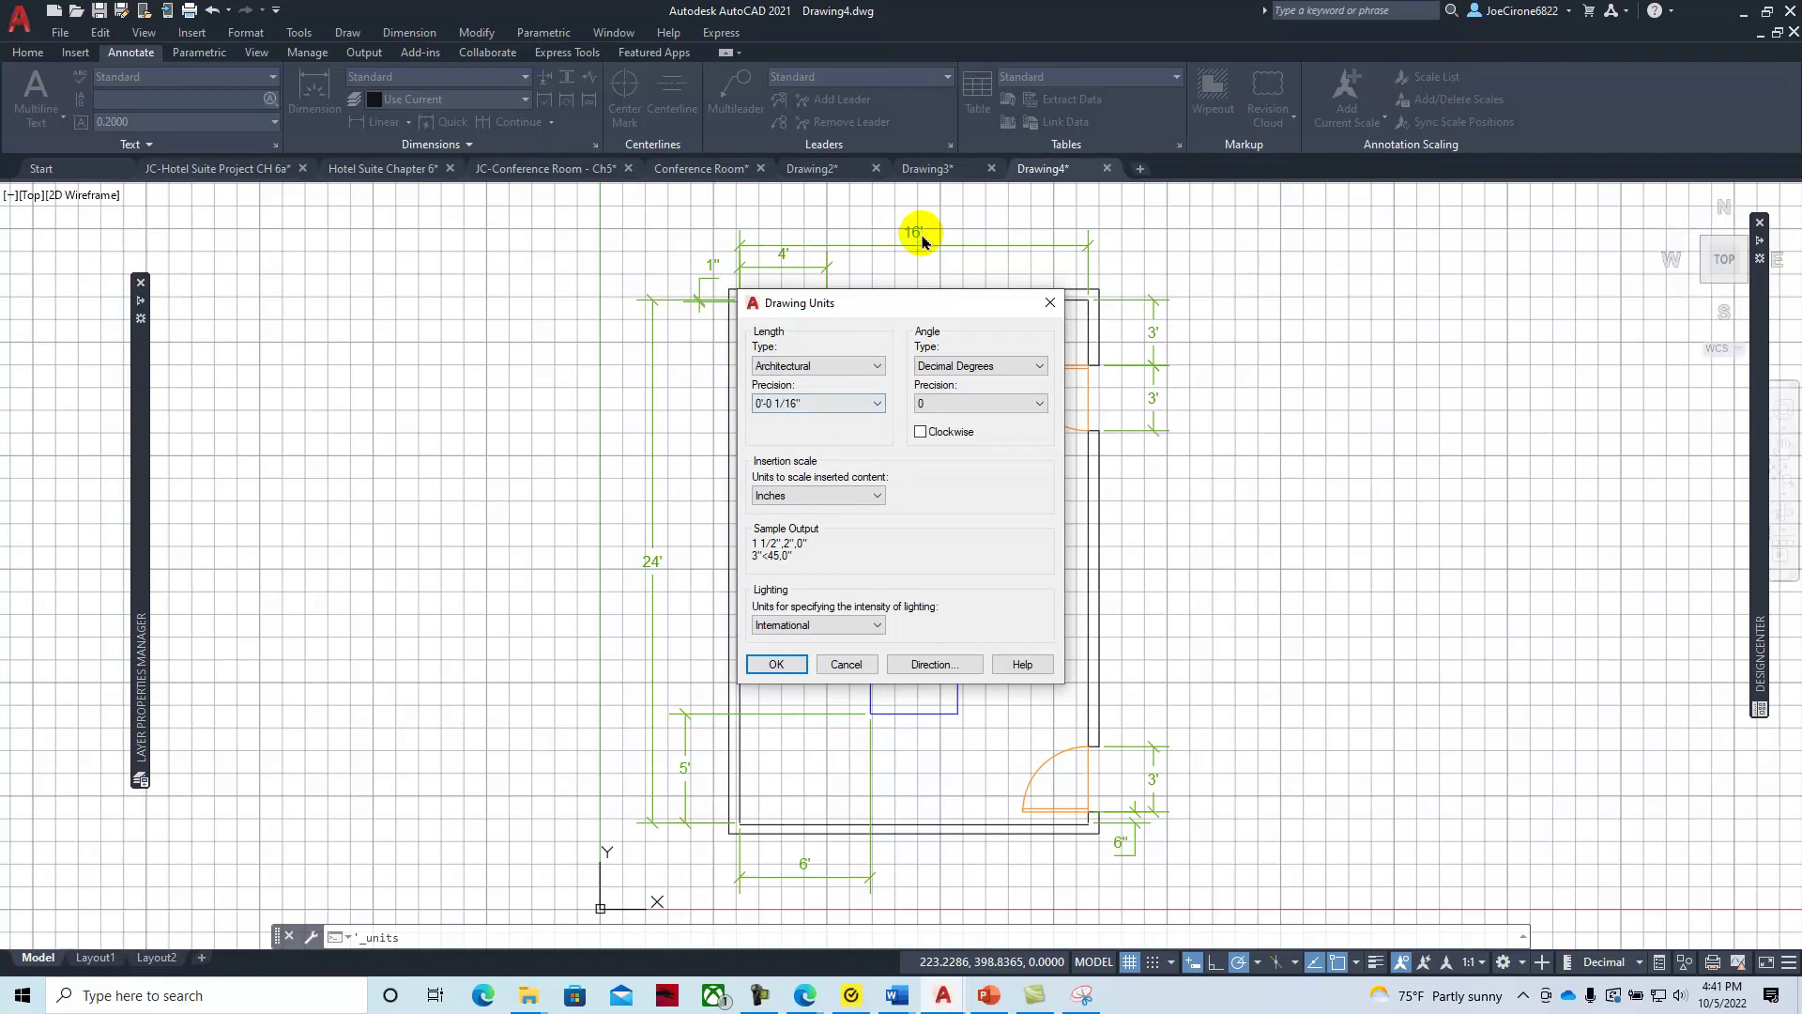
left_click(777, 665)
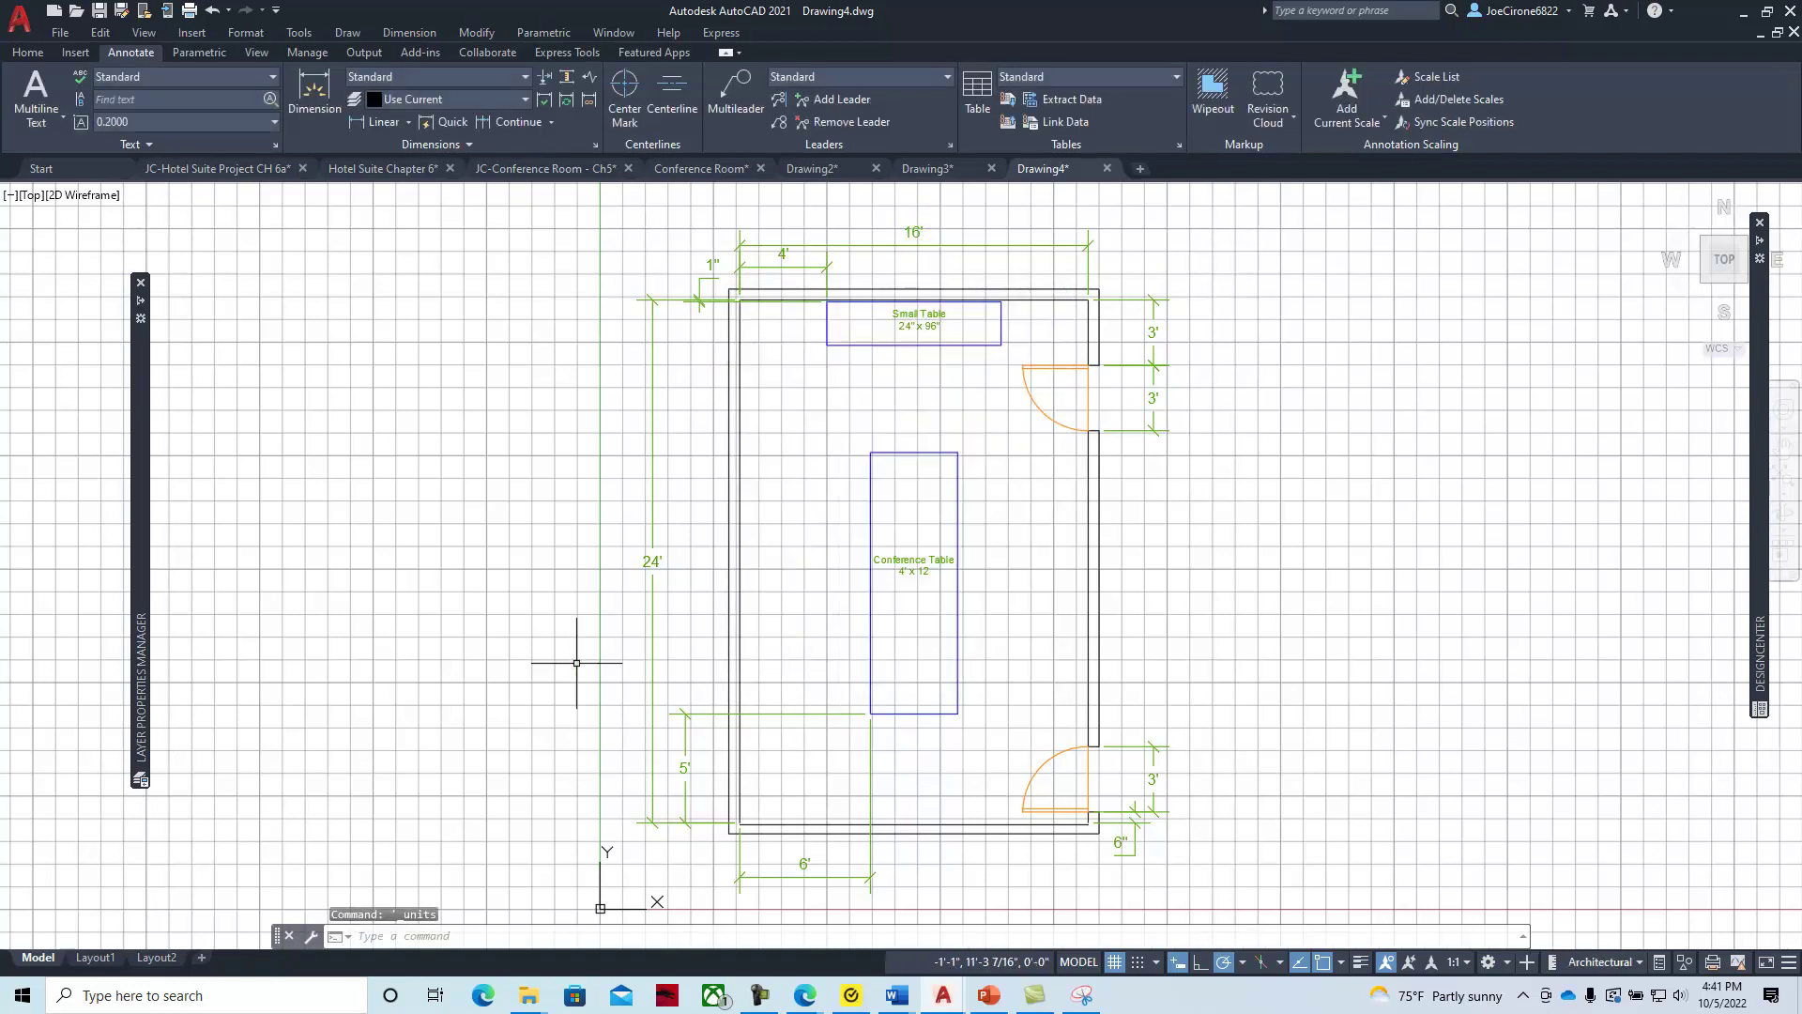
left_click(1115, 963)
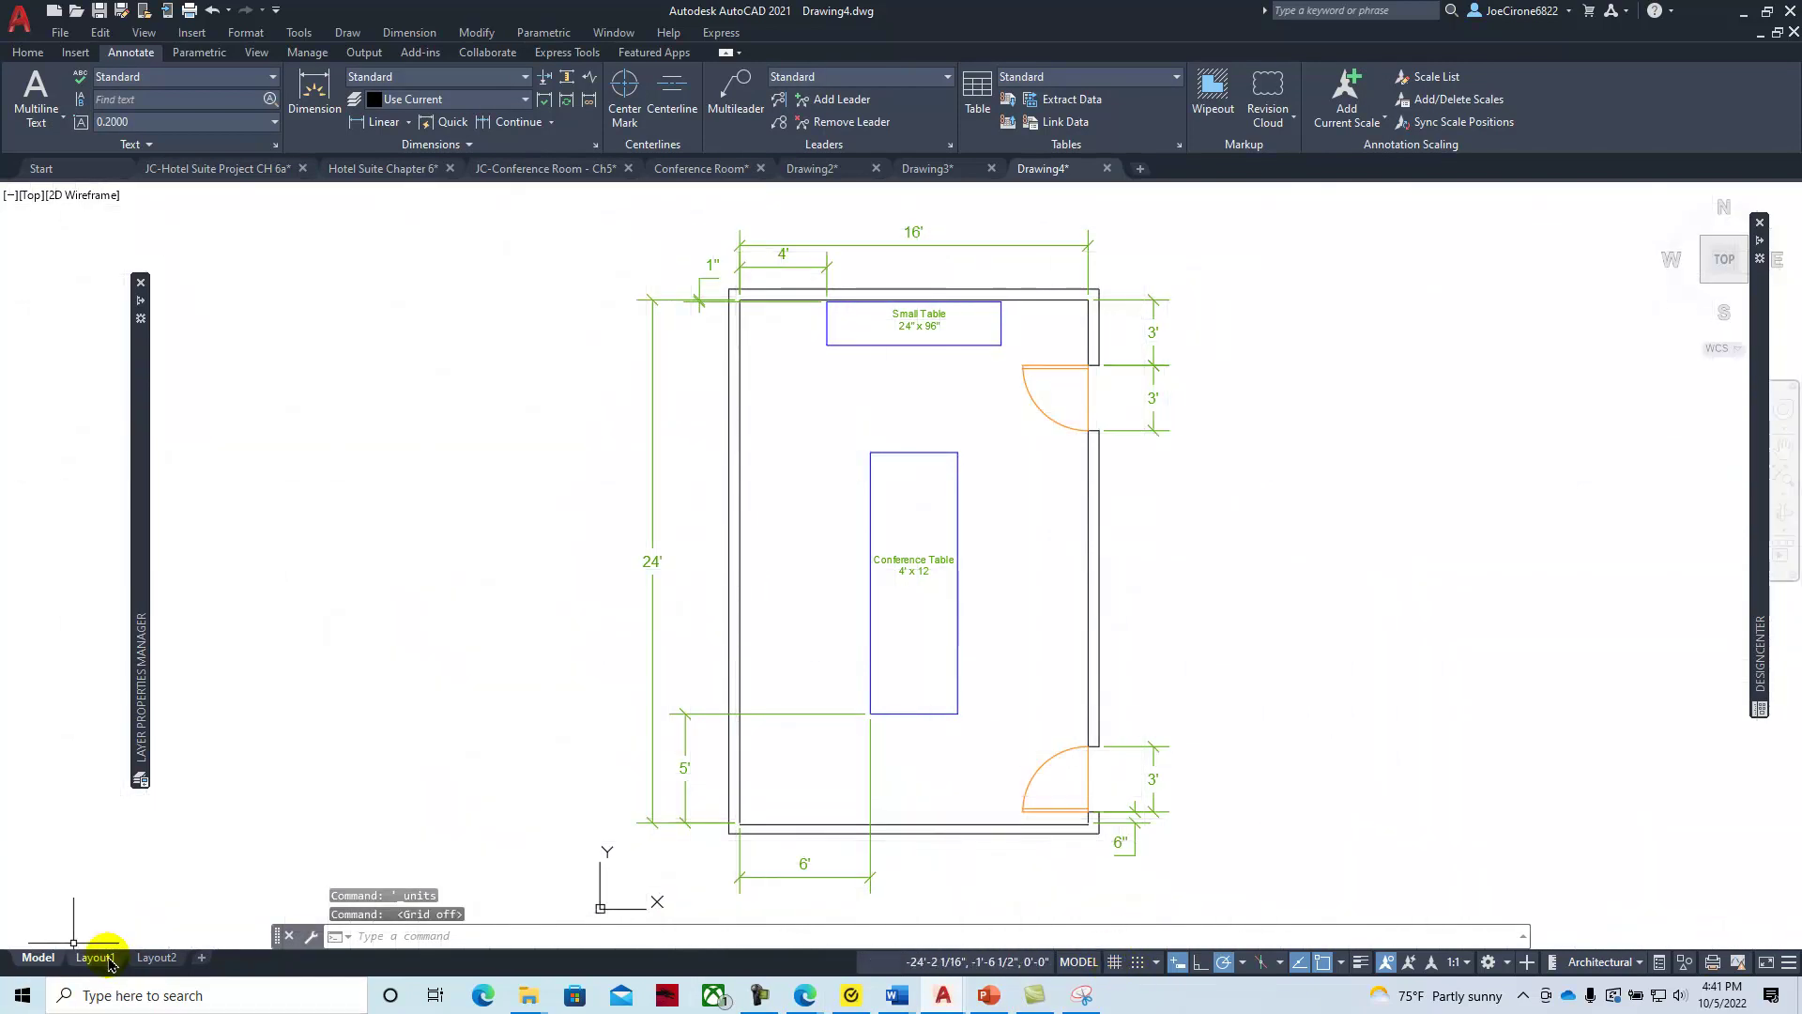
mouse_move(157, 960)
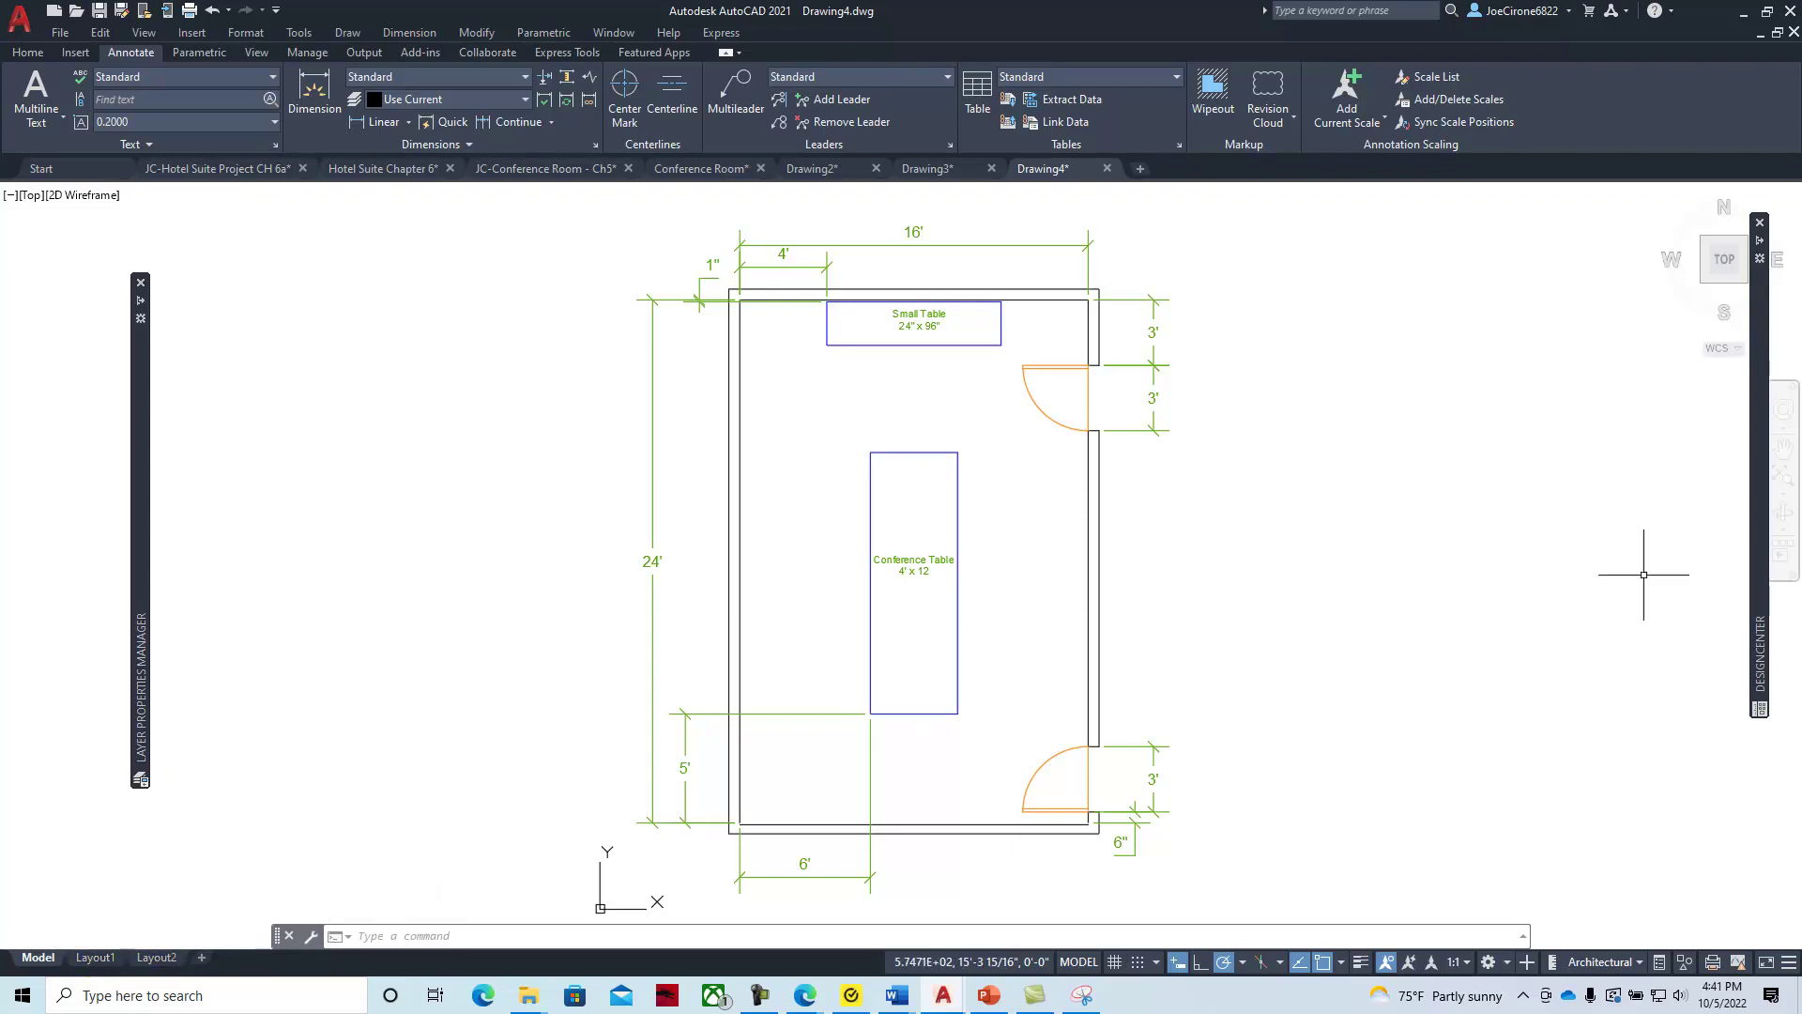
Check the exercise page in the browser, and on Layout1 shrink the conference room view inside the viewport and shift it toward its left side
key("alt+Tab")
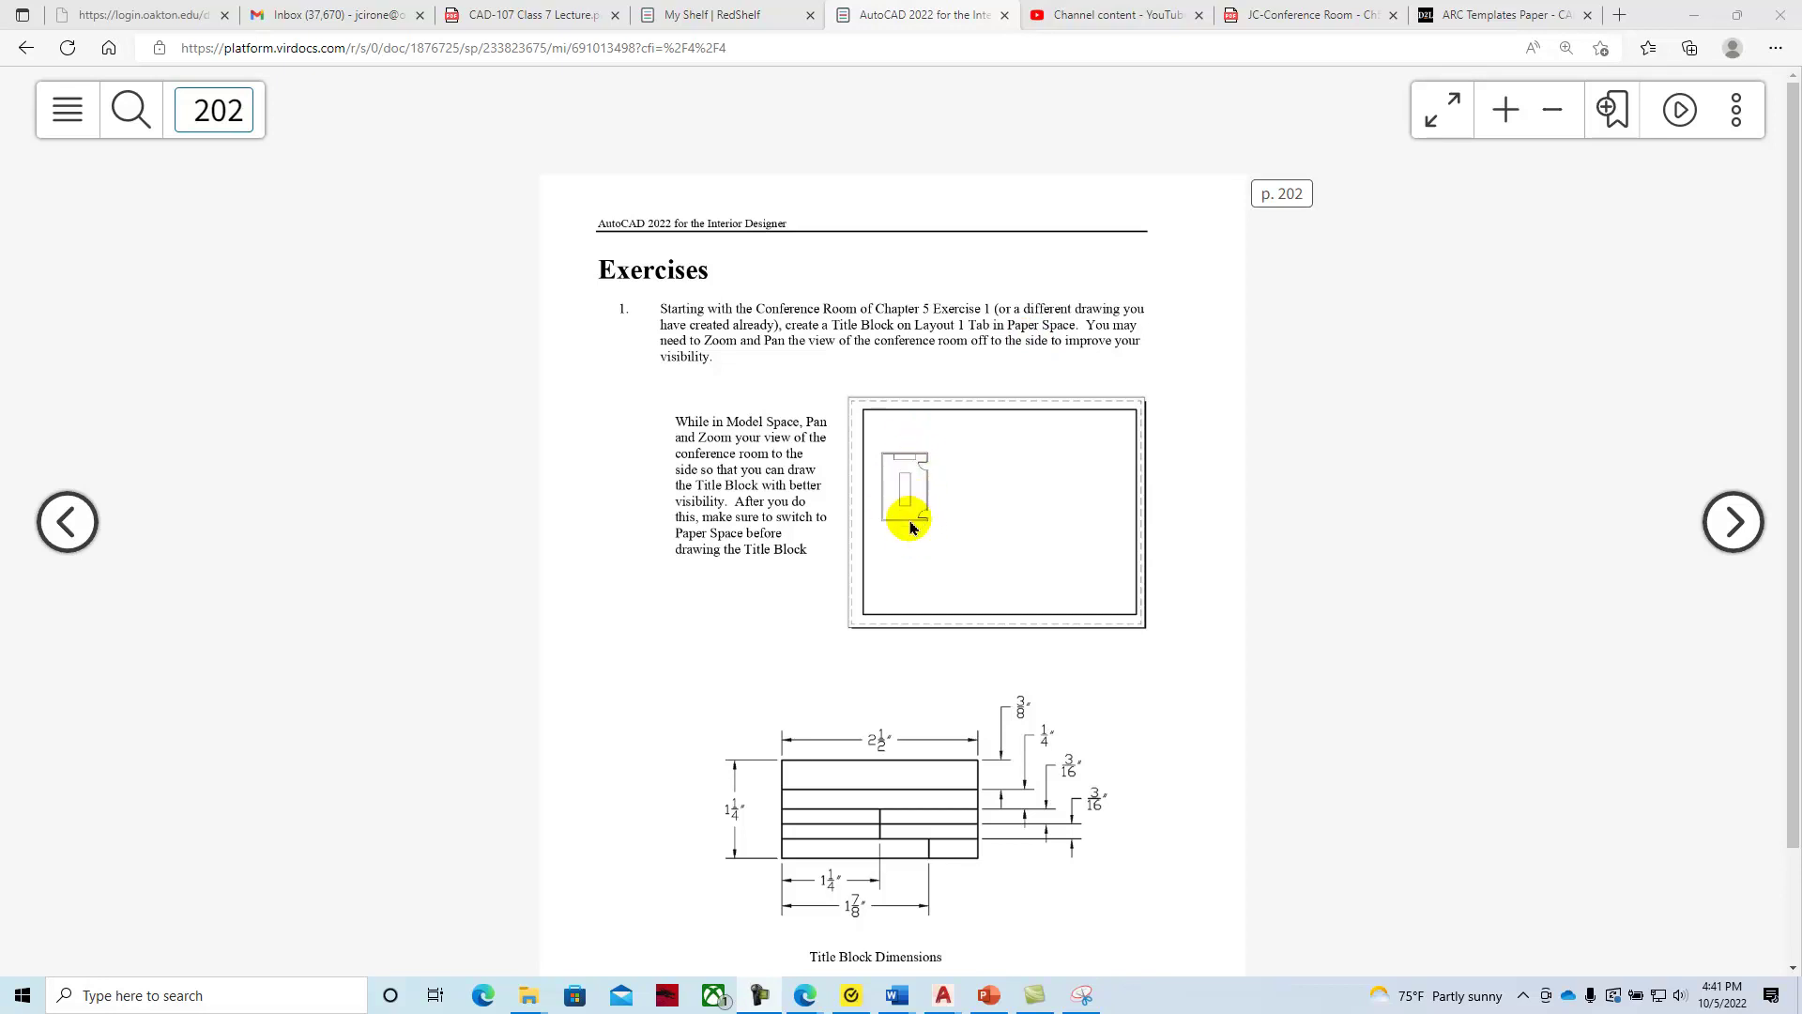
left_click(1694, 15)
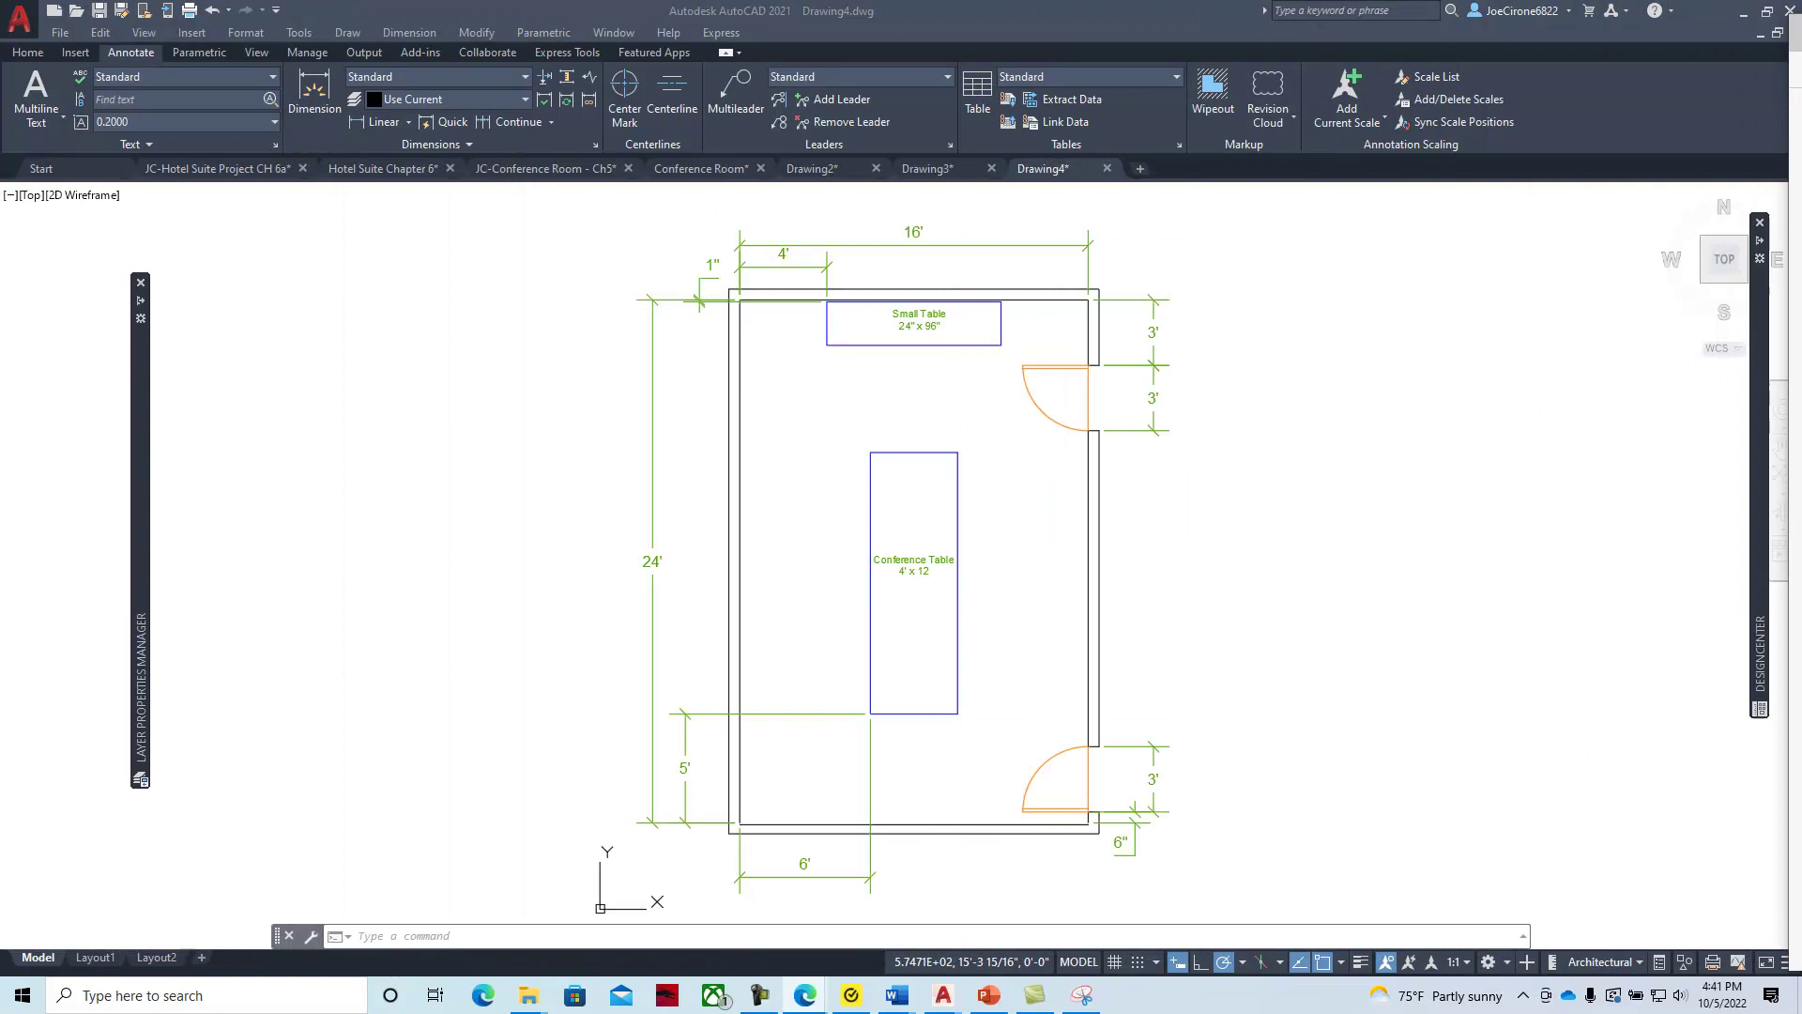
left_click(91, 958)
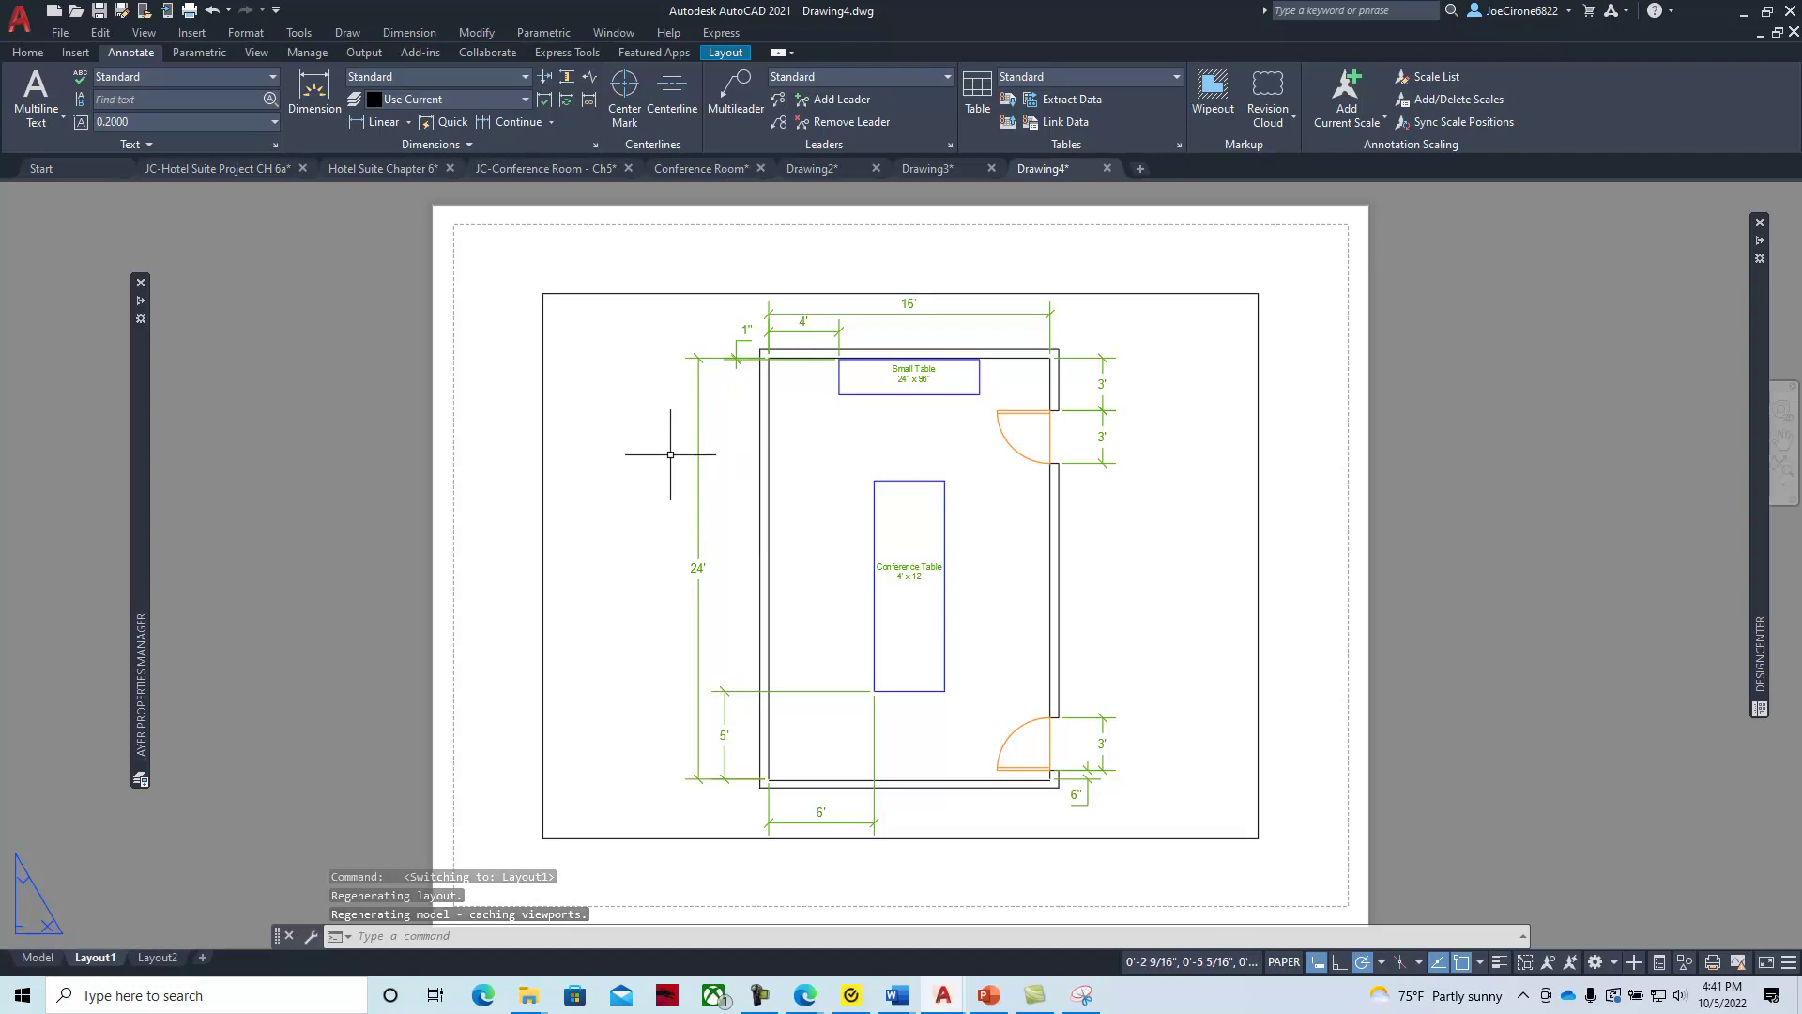
double_click(640, 503)
scroll(641, 503, "down", 5)
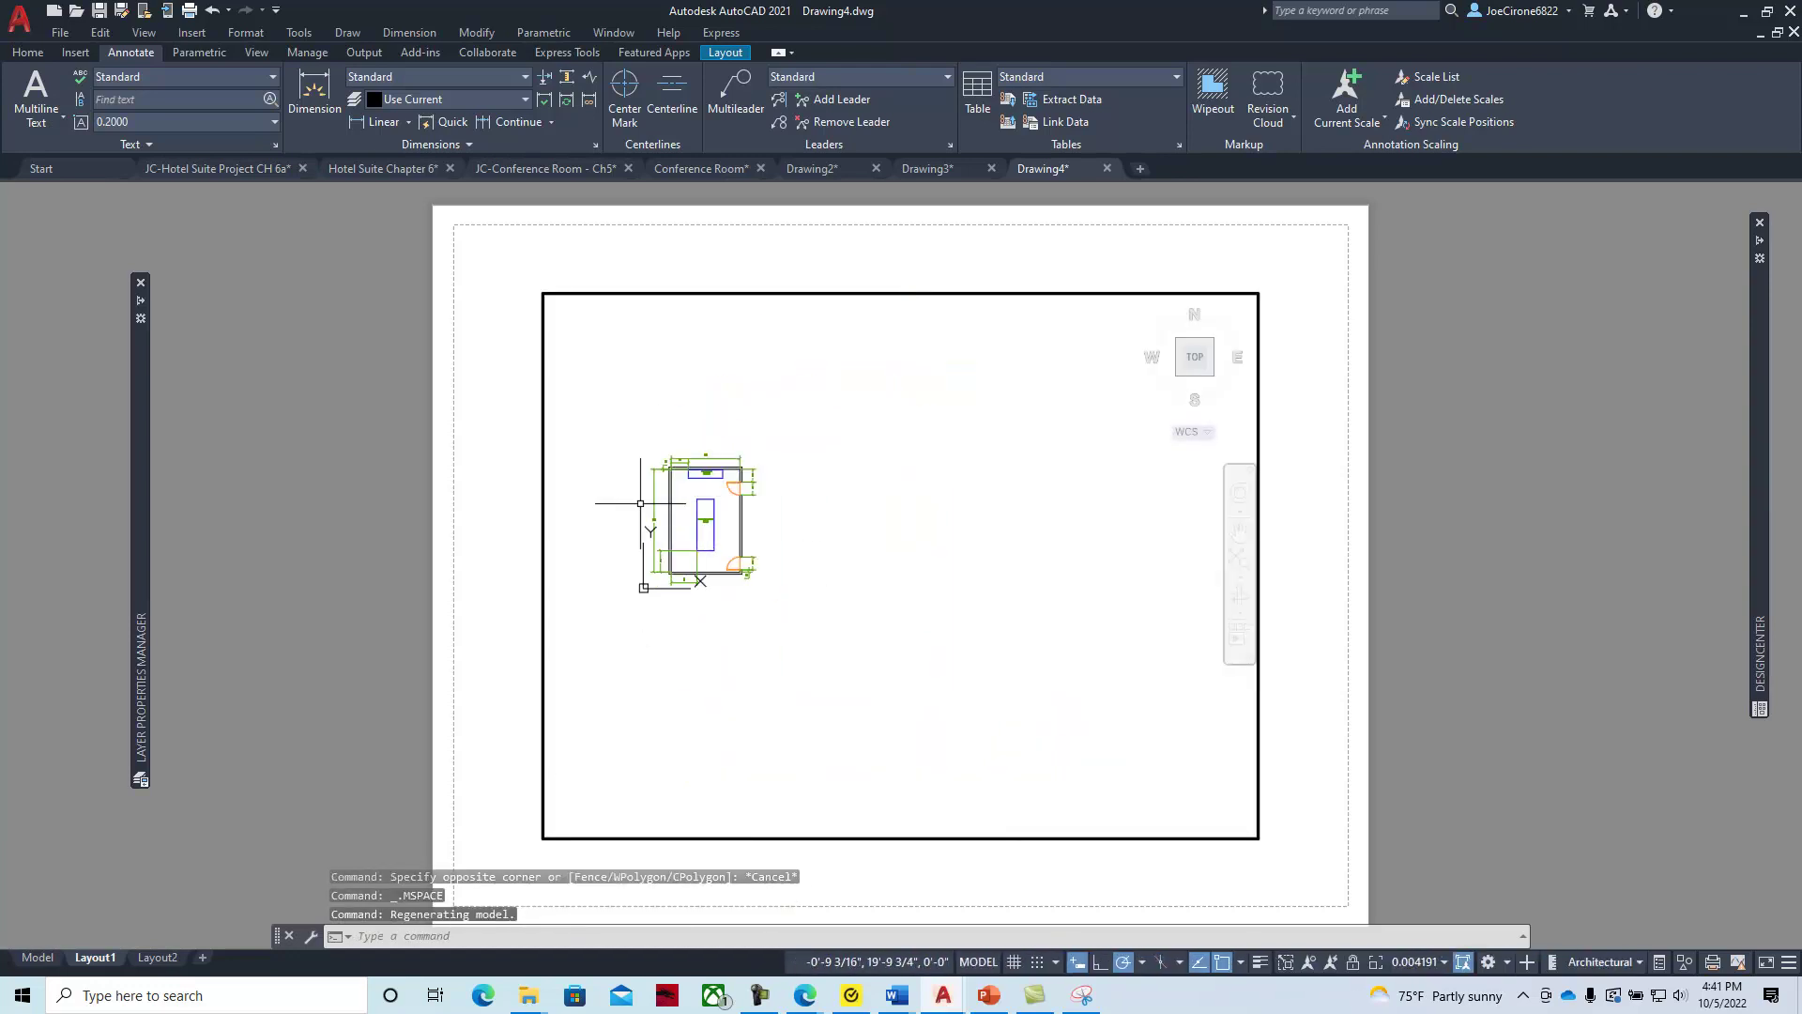
mouse_move(756, 533)
middle_mouse_down()
mouse_move(663, 505)
mouse_move(739, 547)
middle_mouse_up()
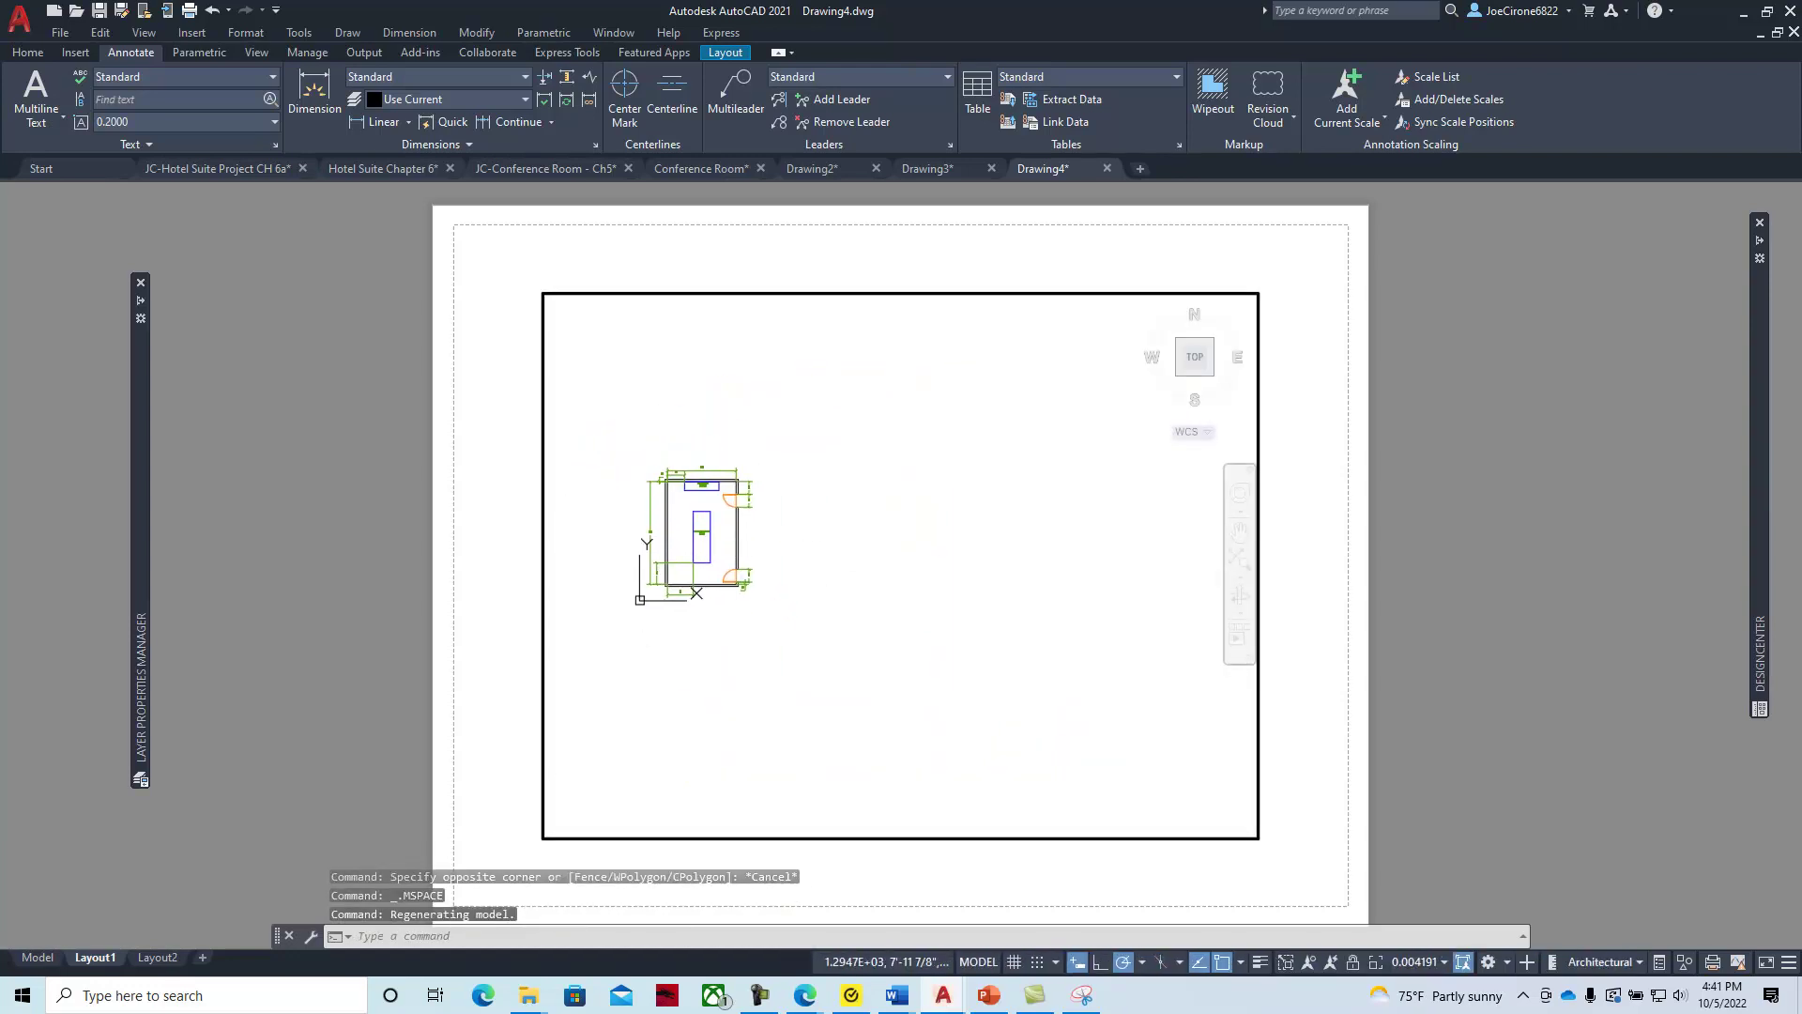
Switch to the browser and examine the title block dimensions on page 202 of the exercise, repositioning its window over the drawing
key("alt+Tab")
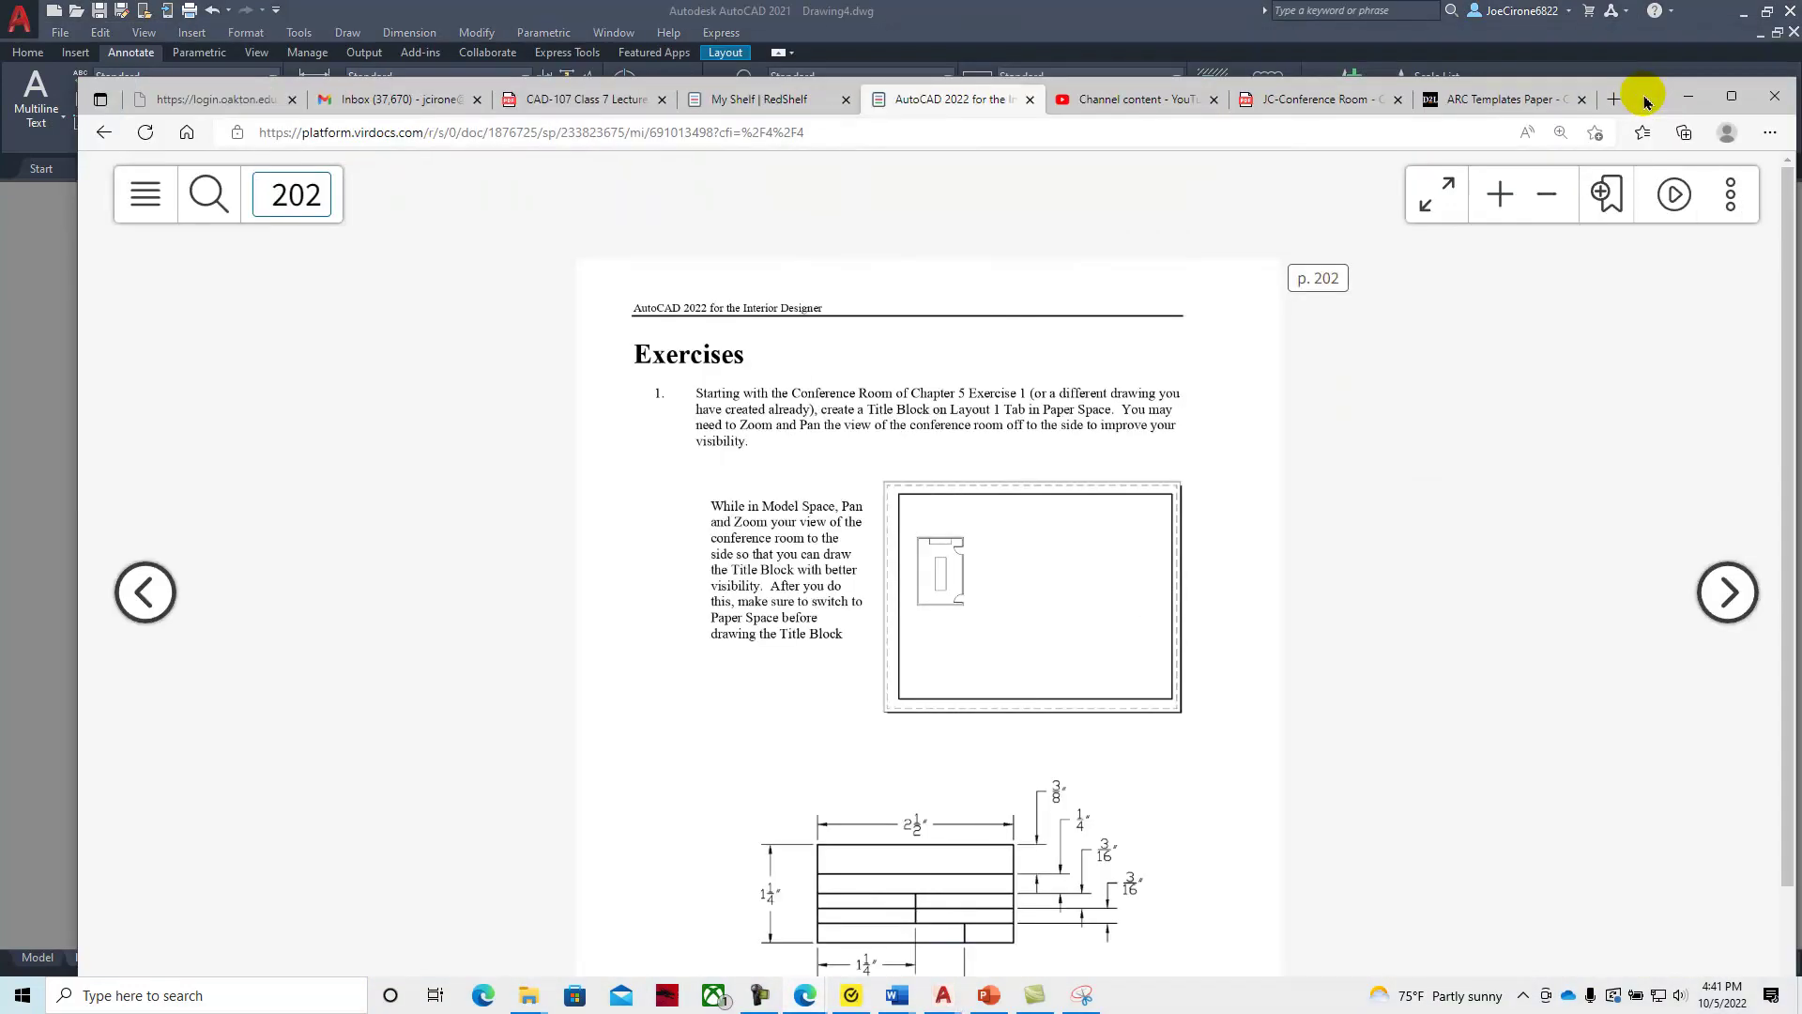
left_click_drag(1645, 101, 1801, 60)
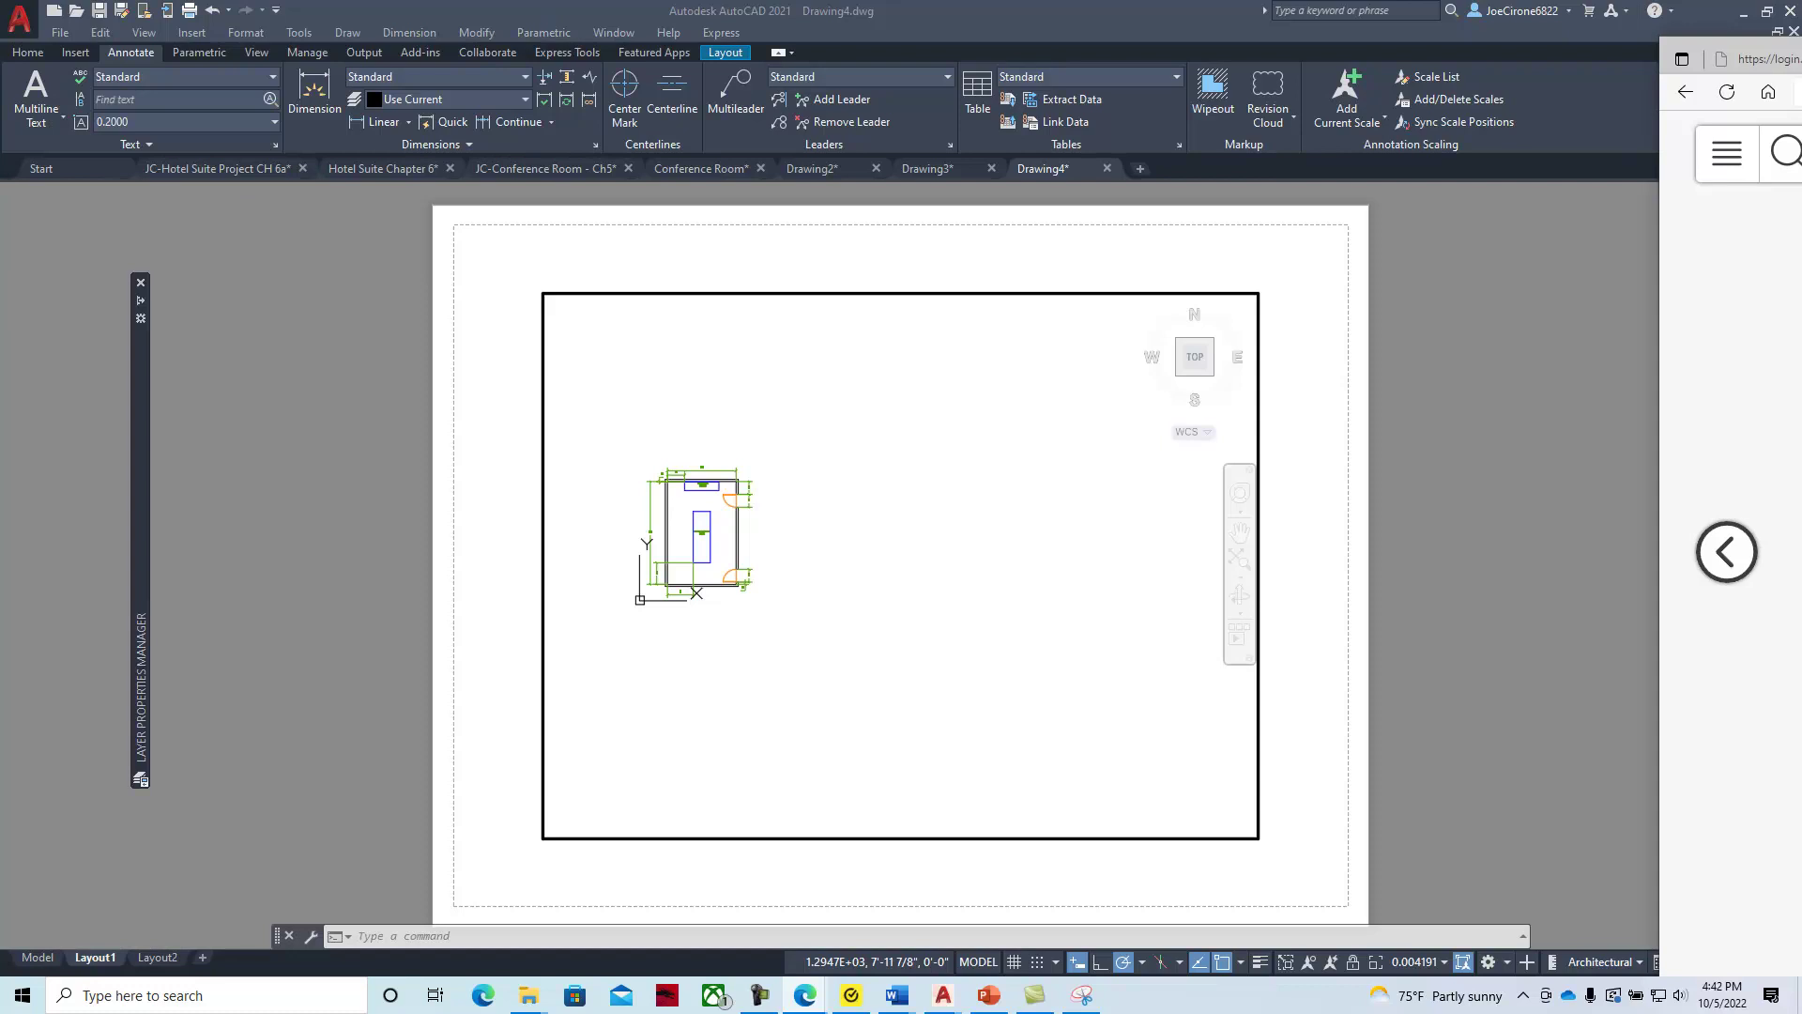
left_click_drag(1801, 60, 316, 71)
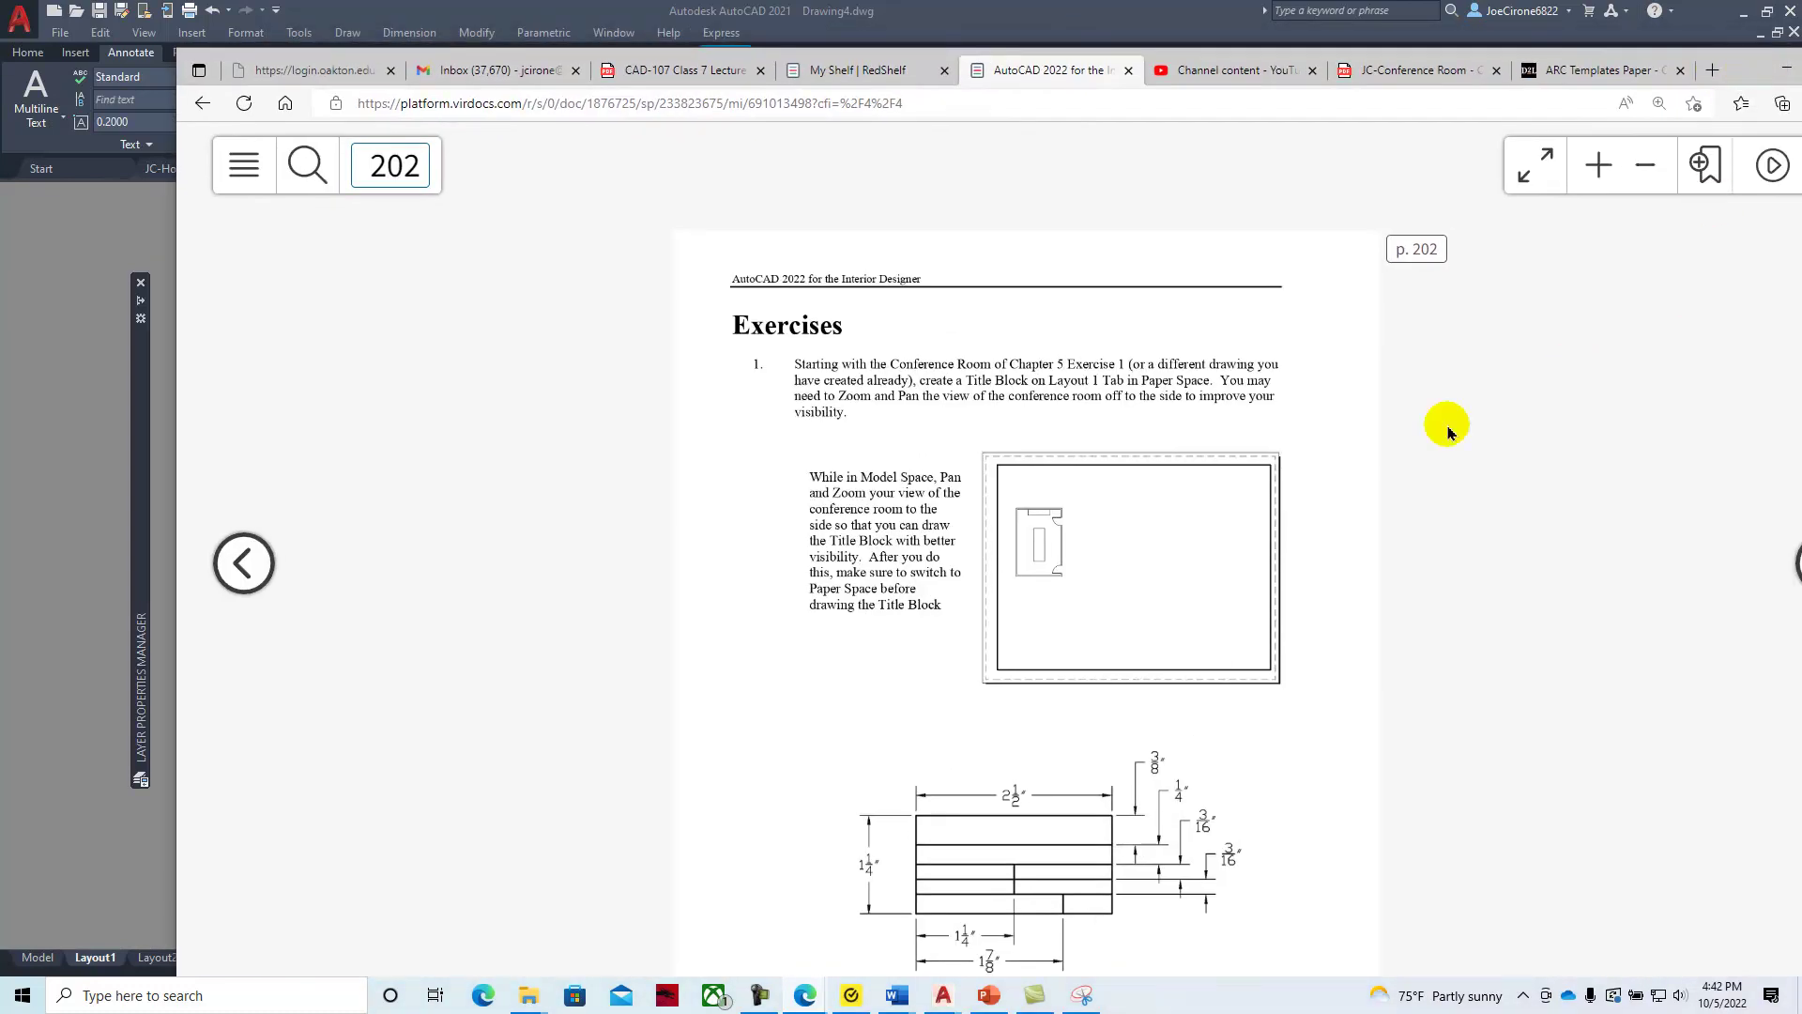
scroll(1449, 430, "down", 2)
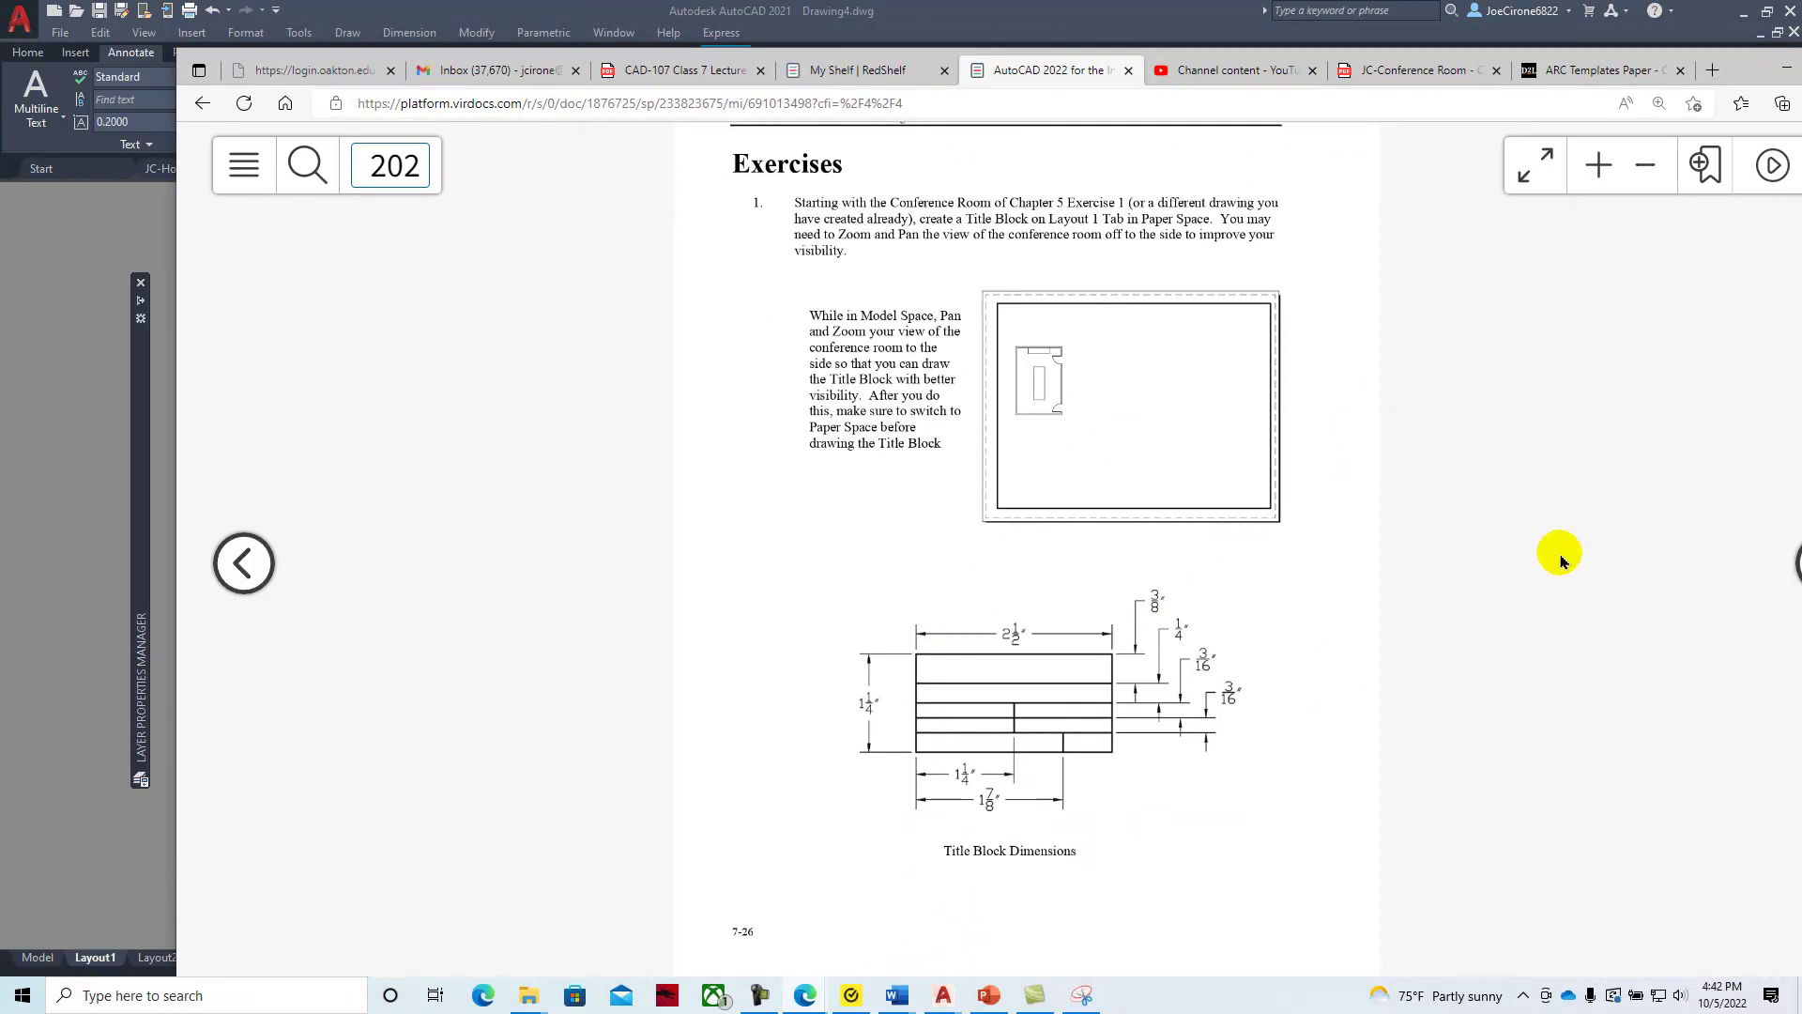
left_click_drag(1736, 79, 1594, 86)
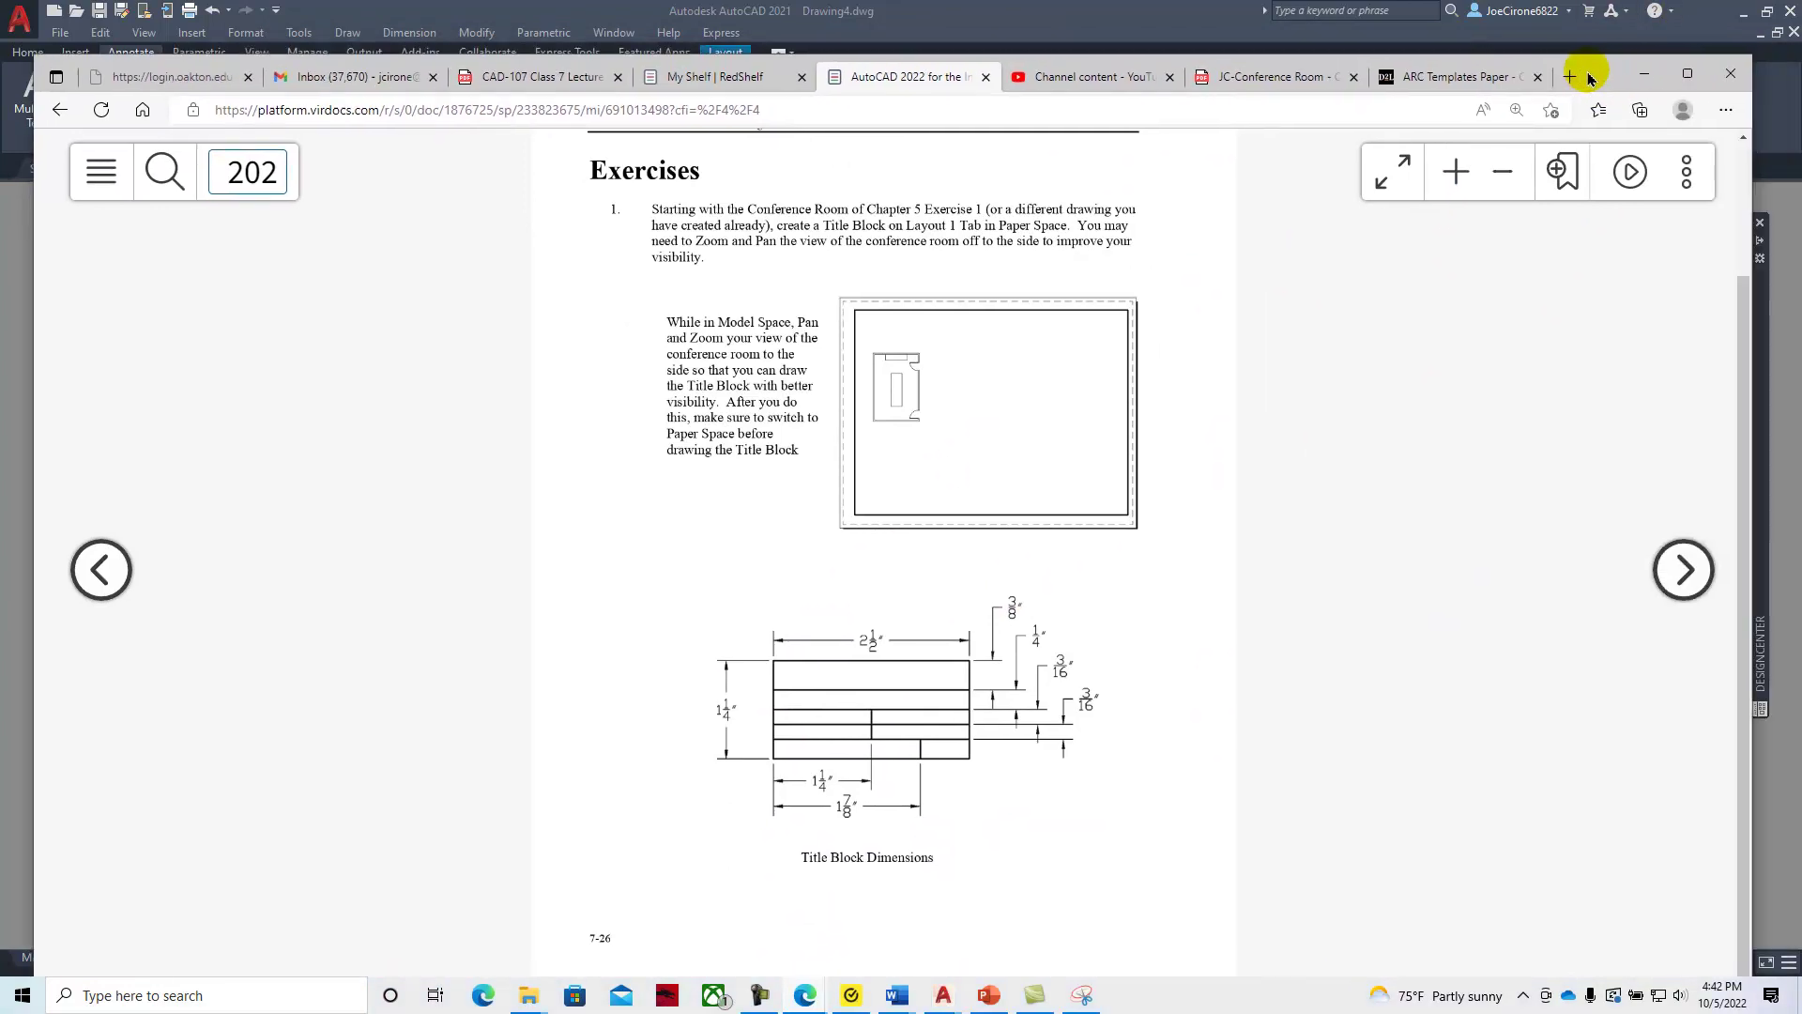
Look through exercise pages 202 and 203 in the browser, and return to AutoCAD to activate paper space on Layout1
left_click(1688, 74)
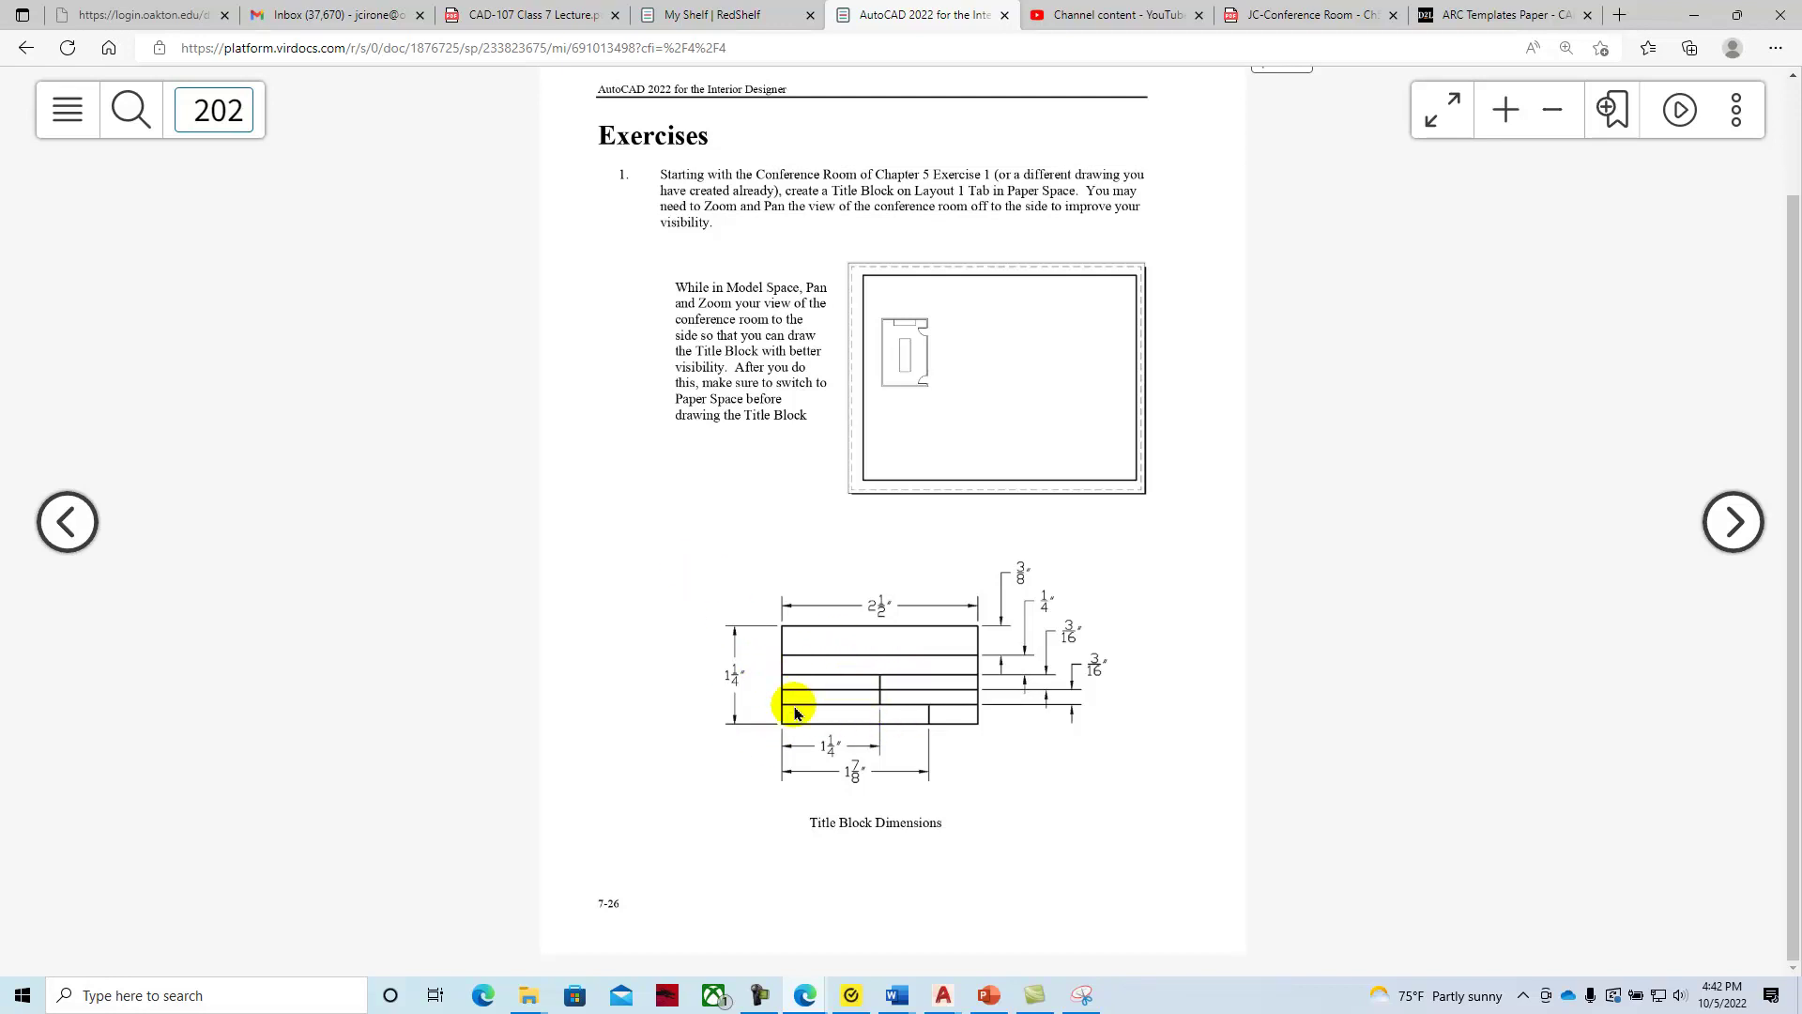
left_click(1731, 524)
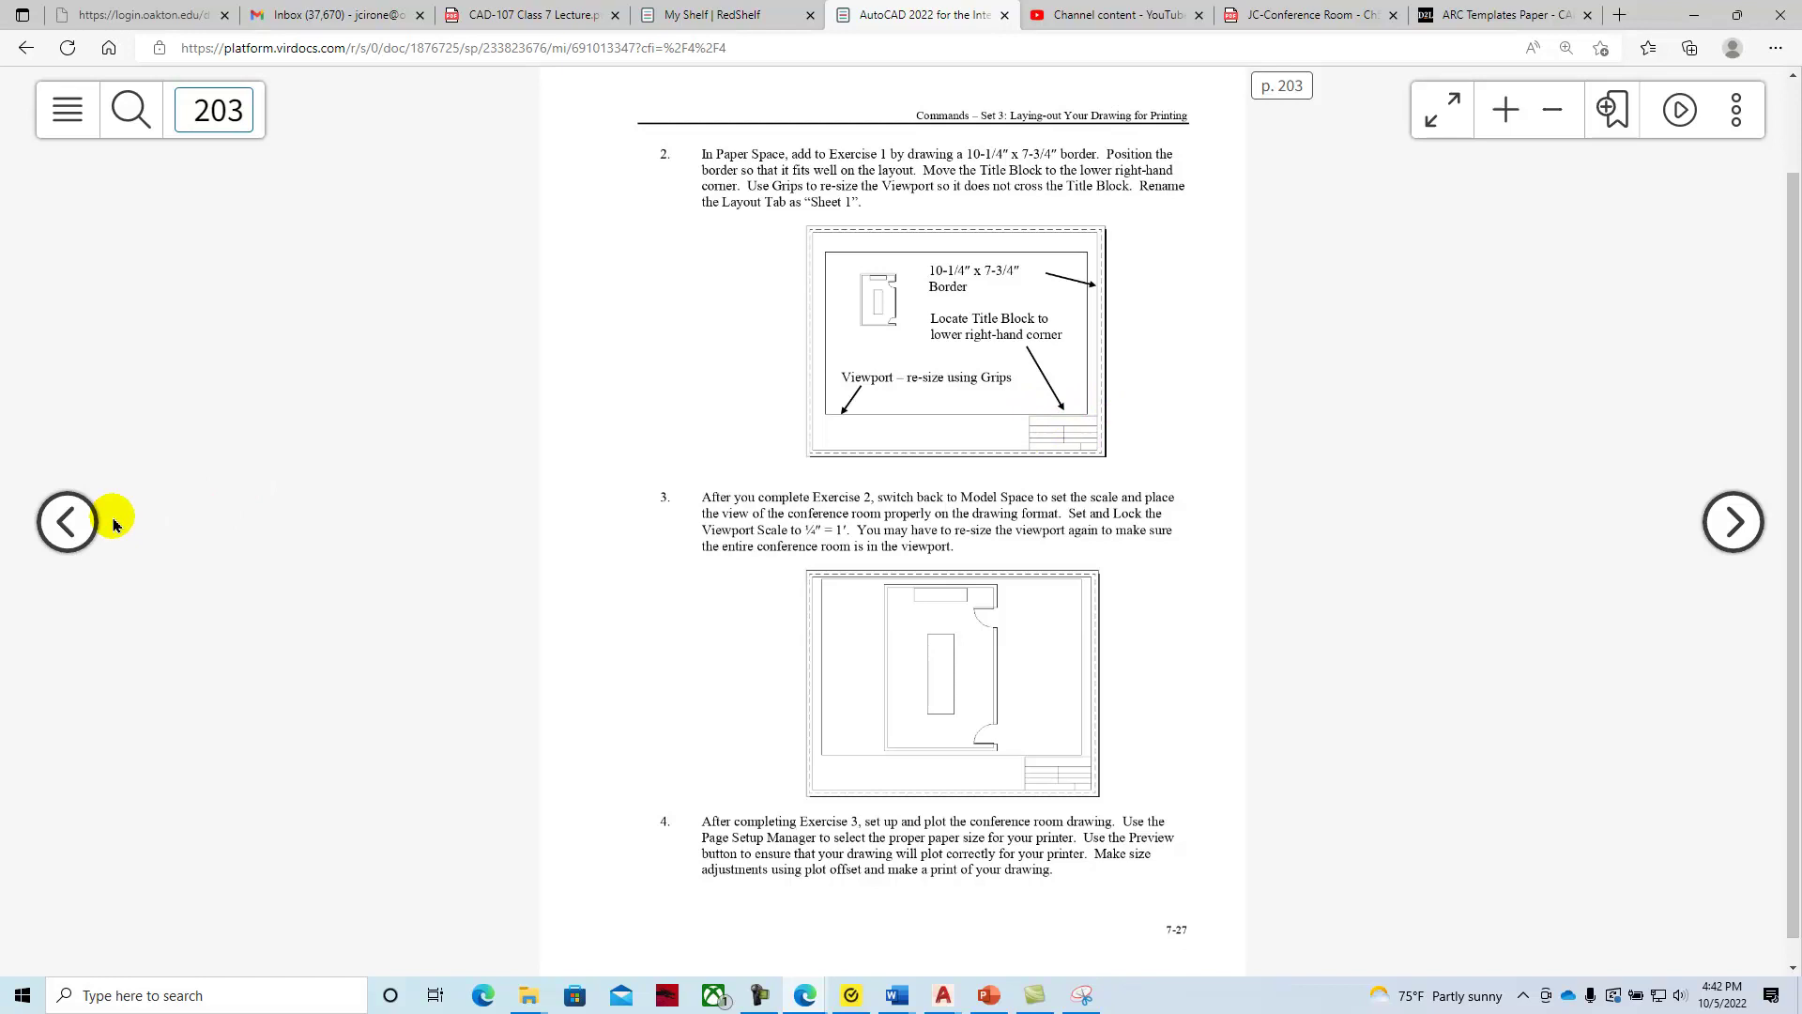
key("super+shift+Right")
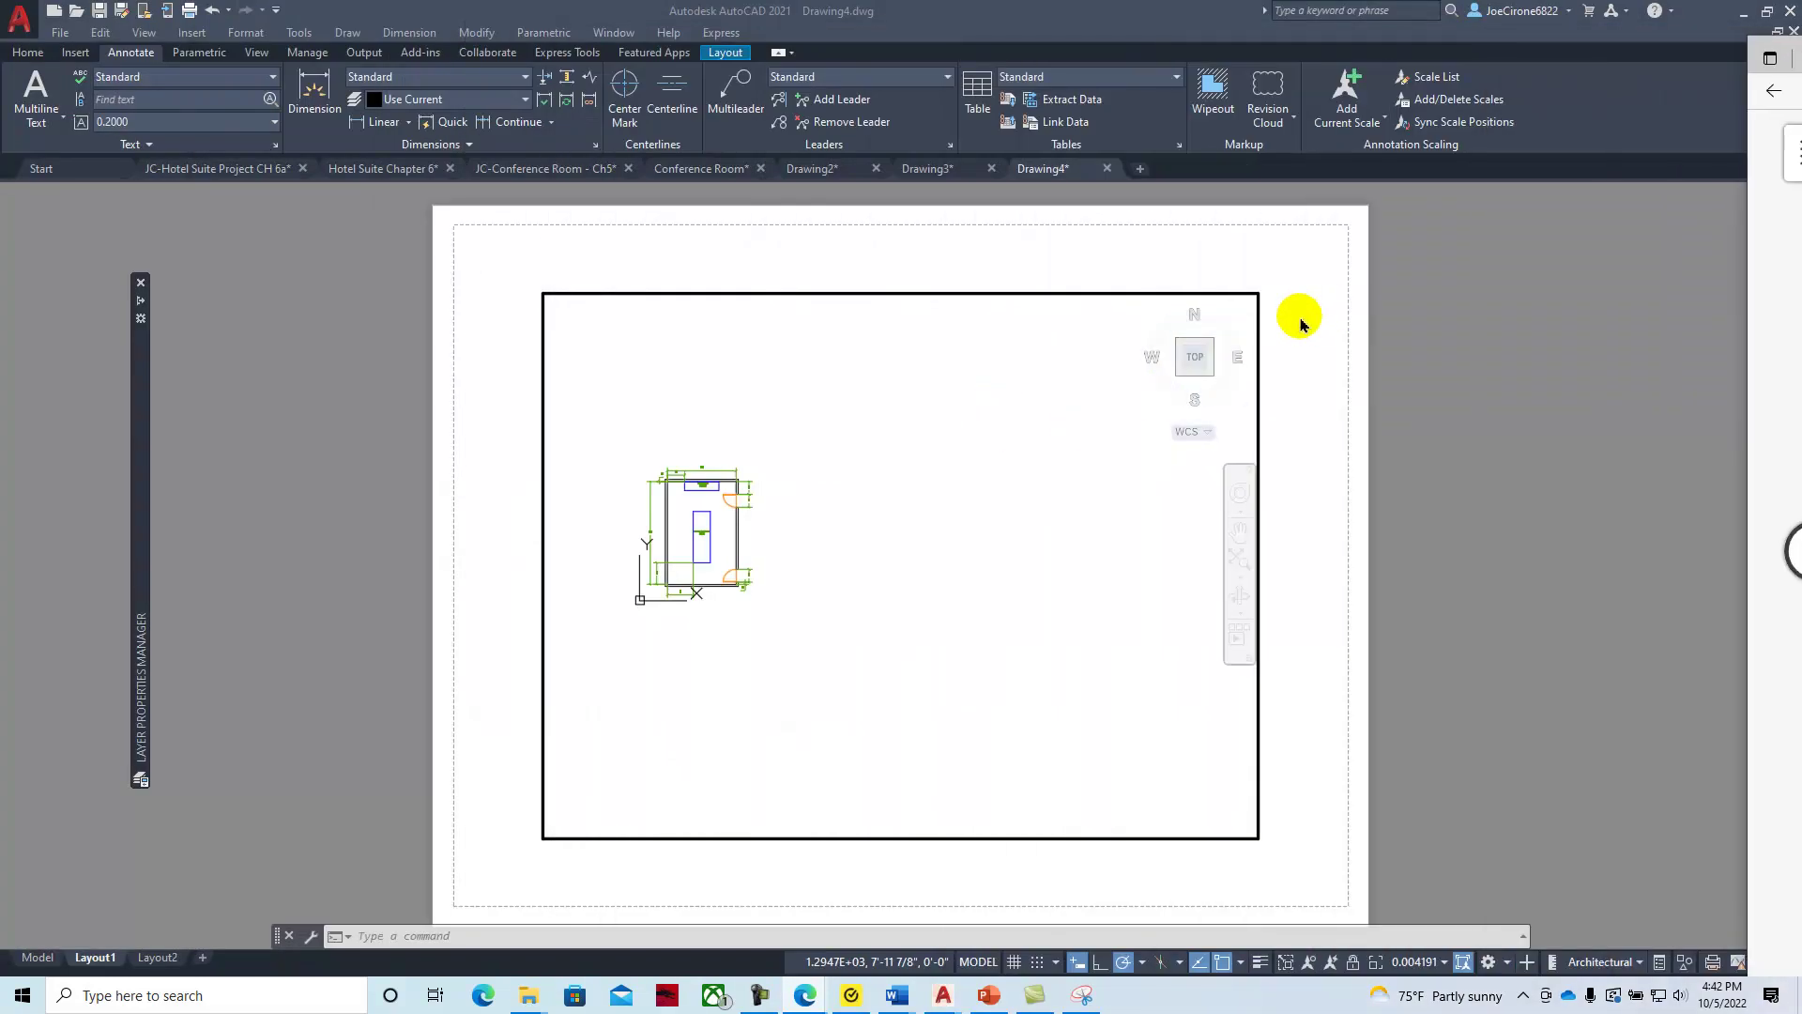
double_click(1354, 315)
middle_click_drag(1239, 569, 1151, 419)
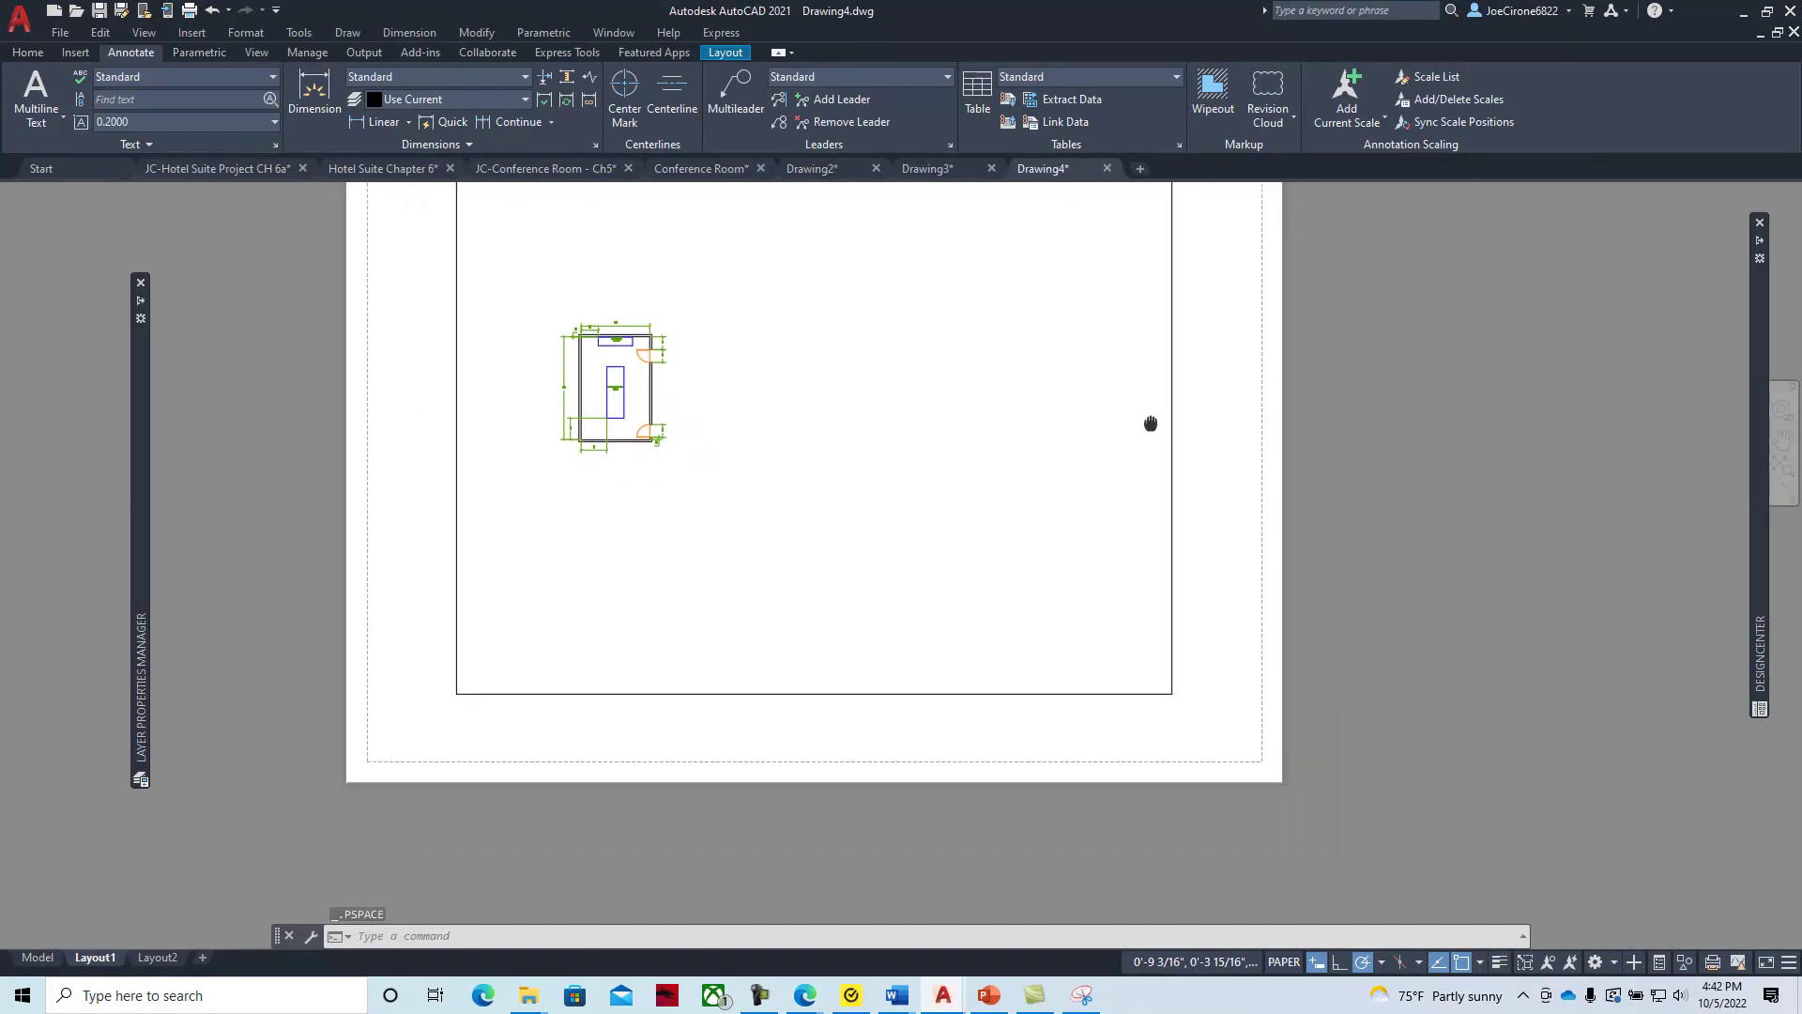
Switch back to the browser, examine the enlarged title block dimensions on page 202, and return to the AutoCAD layout
key("alt+Tab")
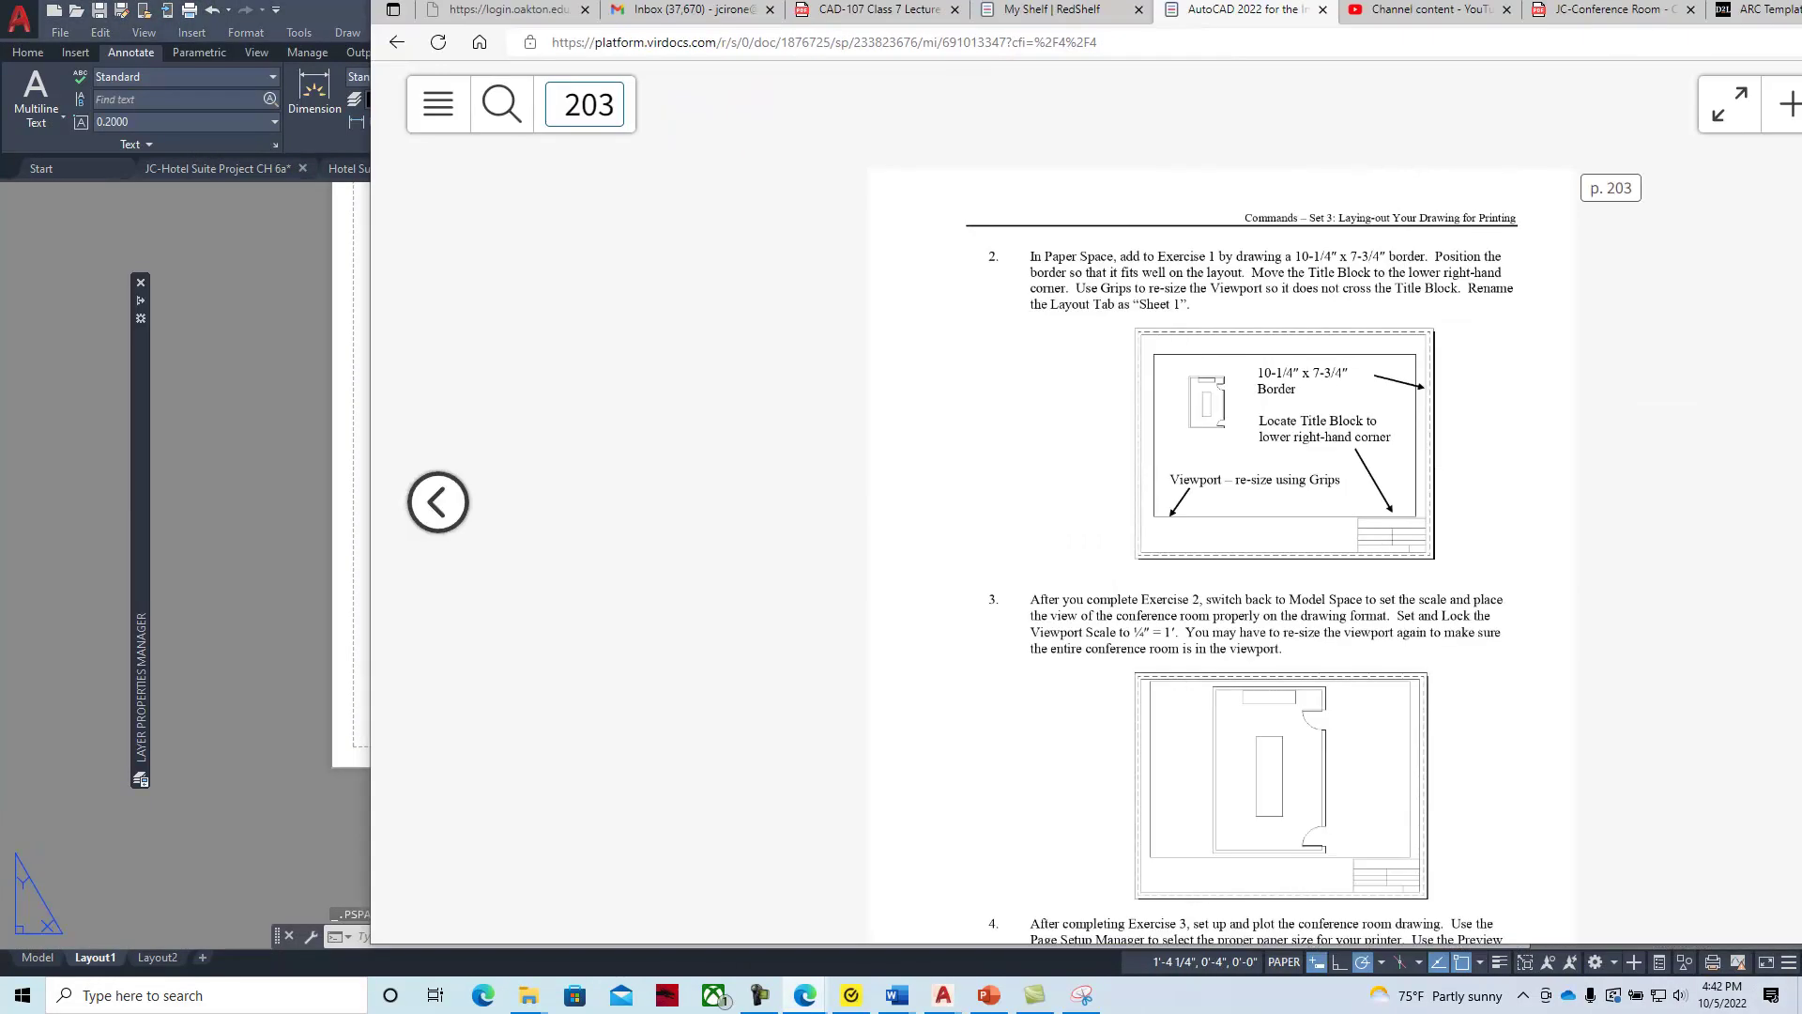
key("alt+Tab")
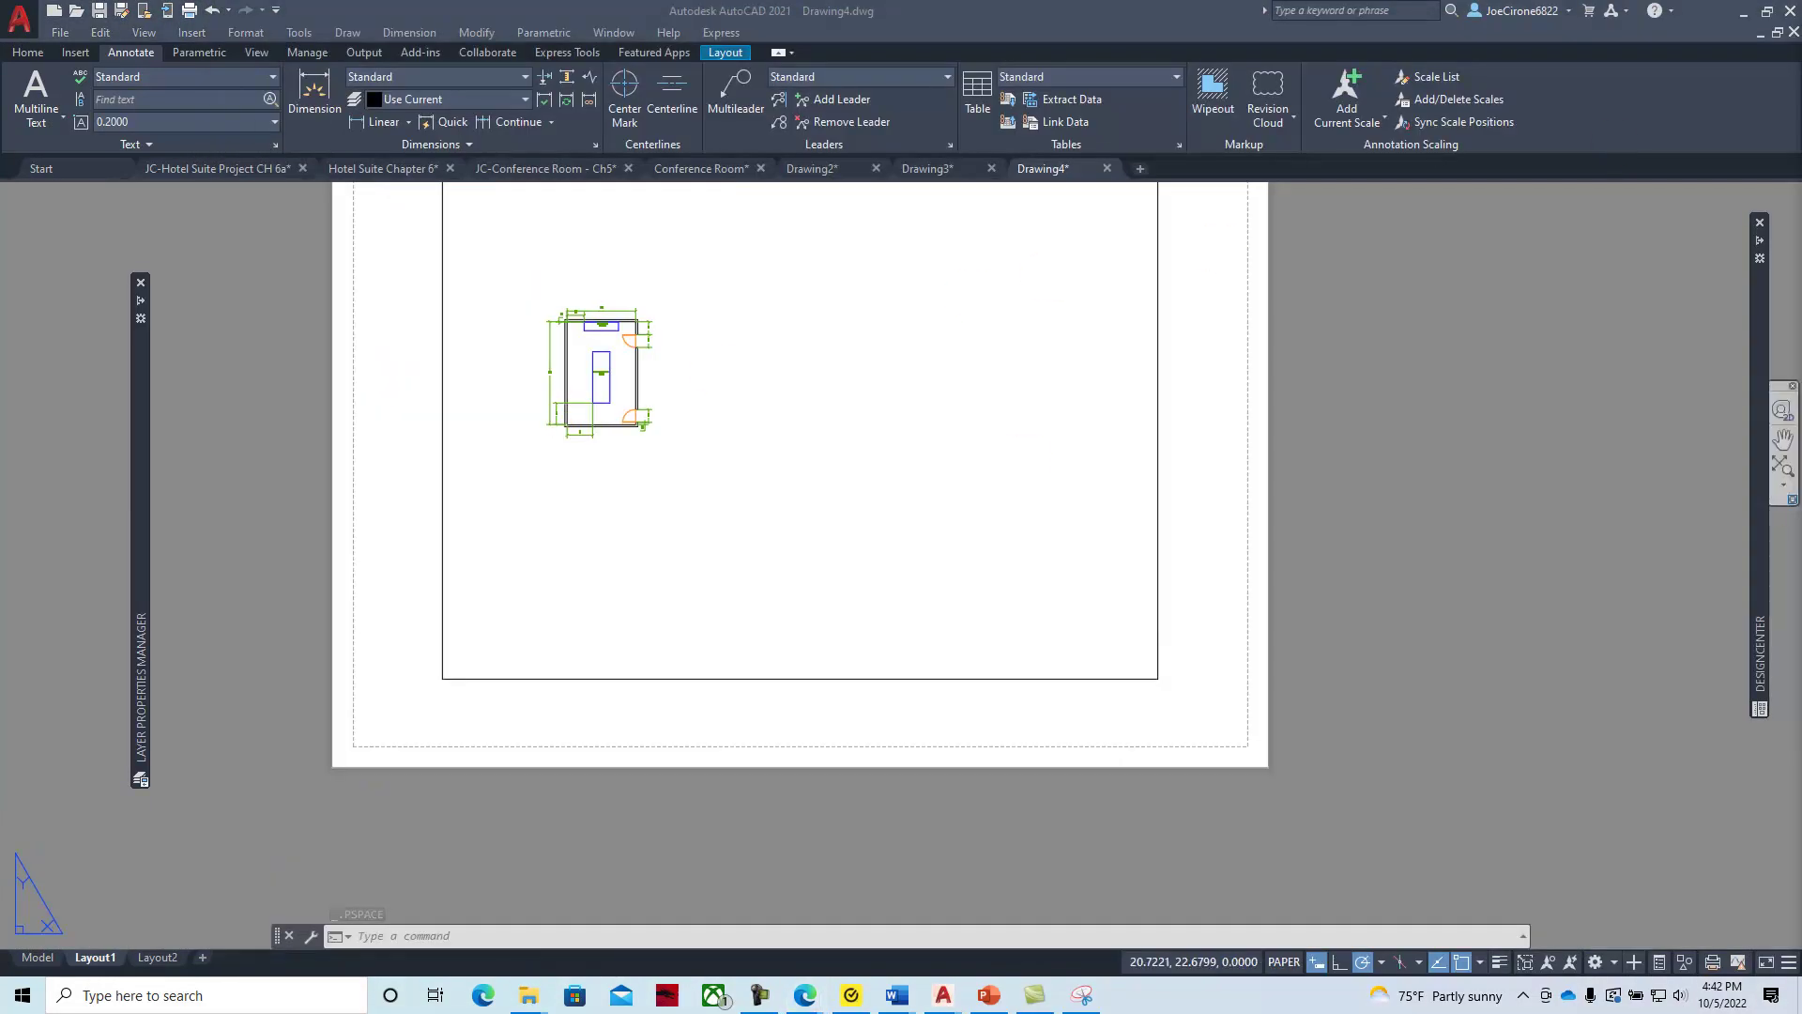
key("alt+Tab")
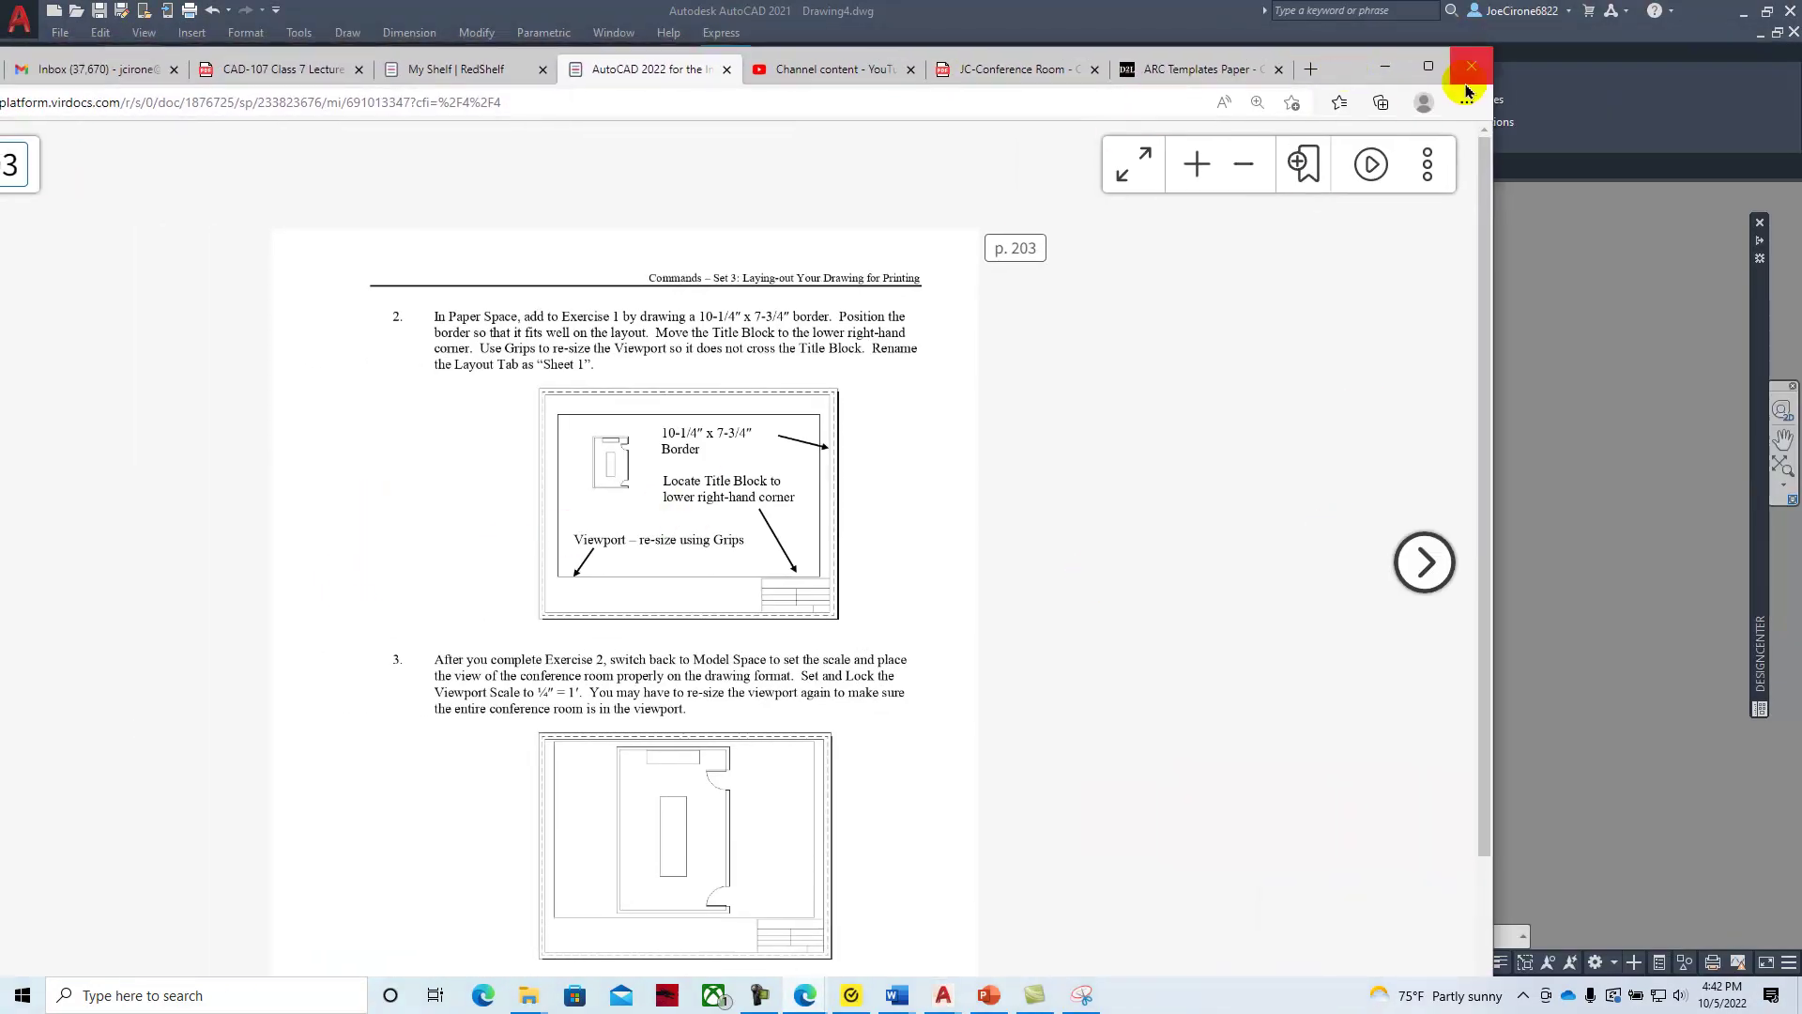
left_click(1428, 66)
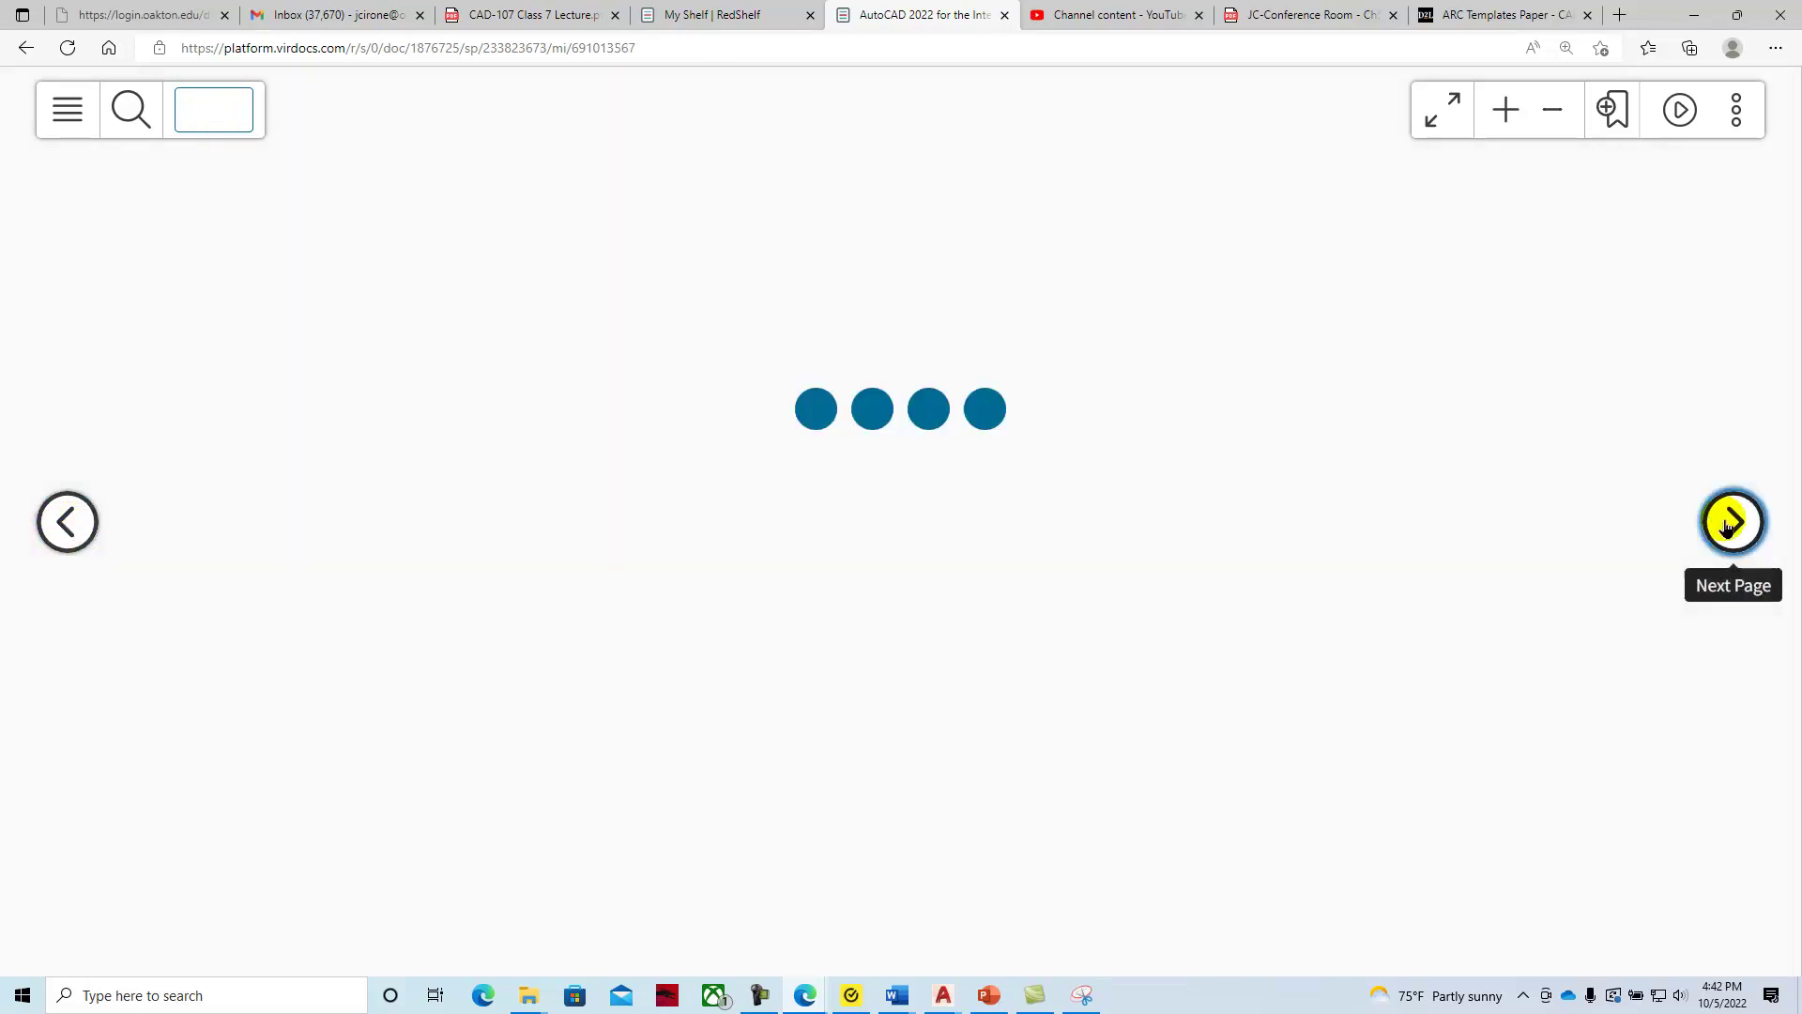
left_click(1719, 533)
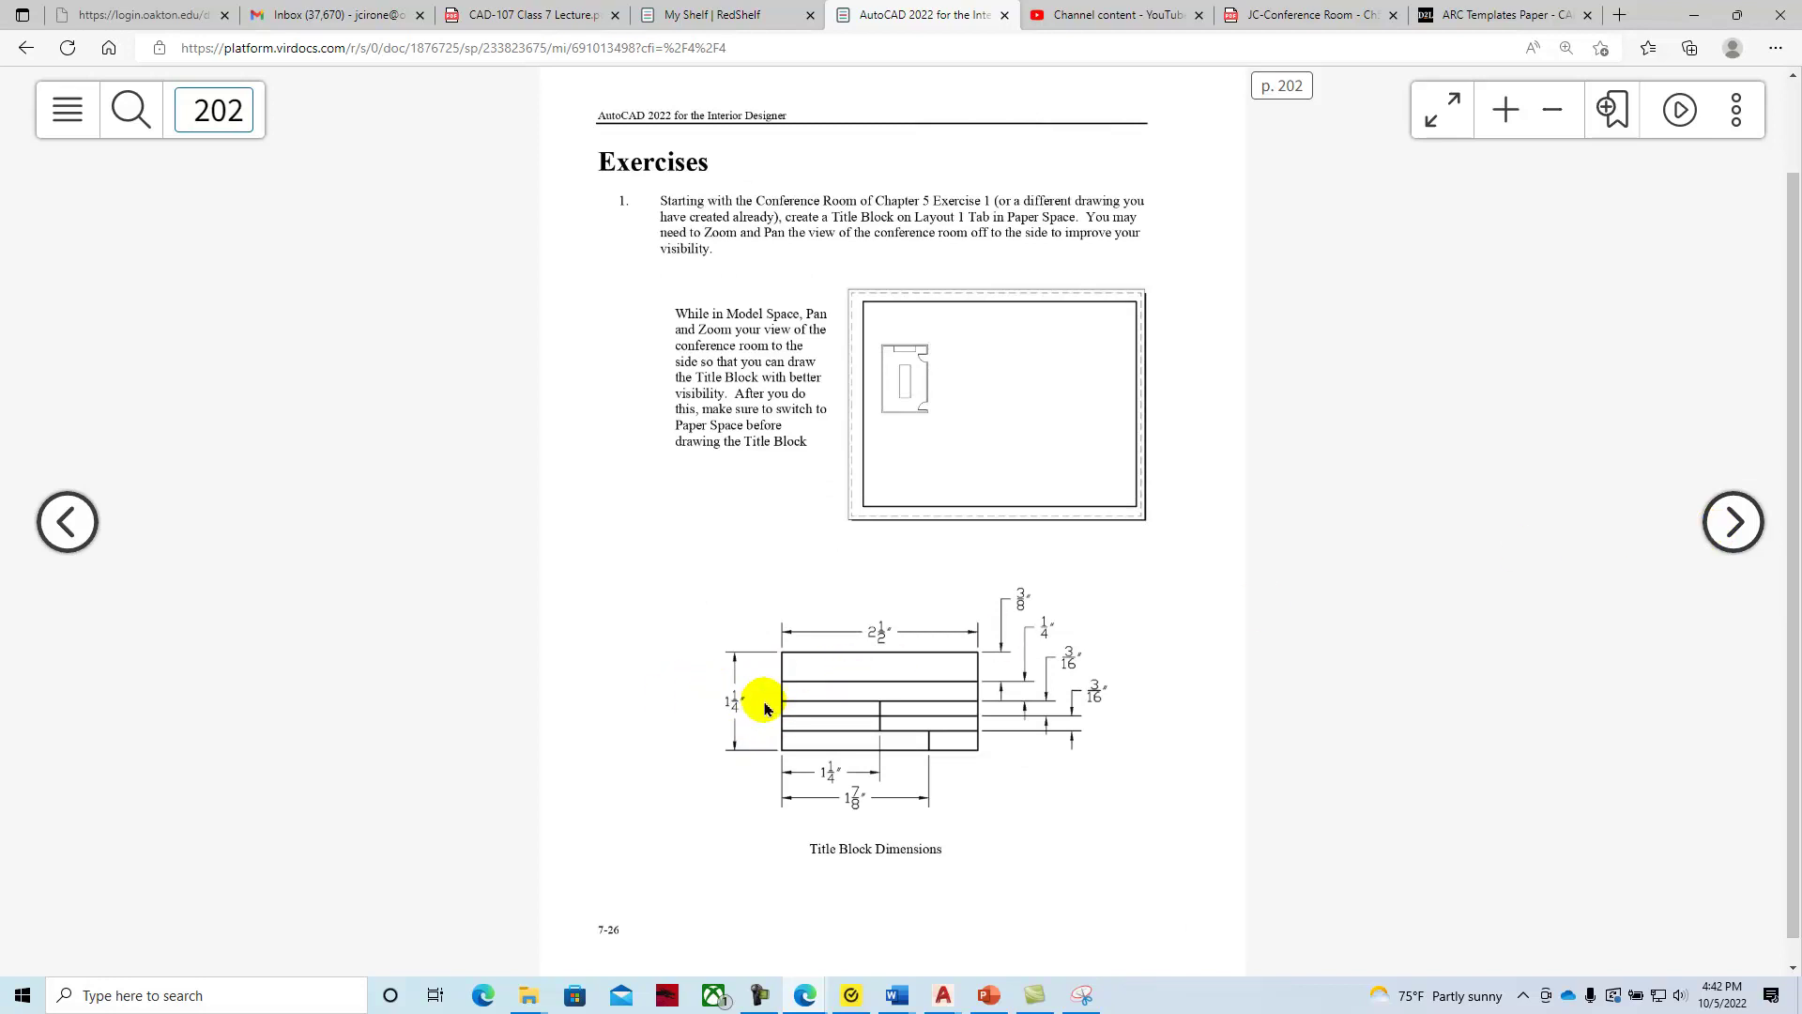
left_click(1506, 110)
scroll(1016, 693, "down", 3)
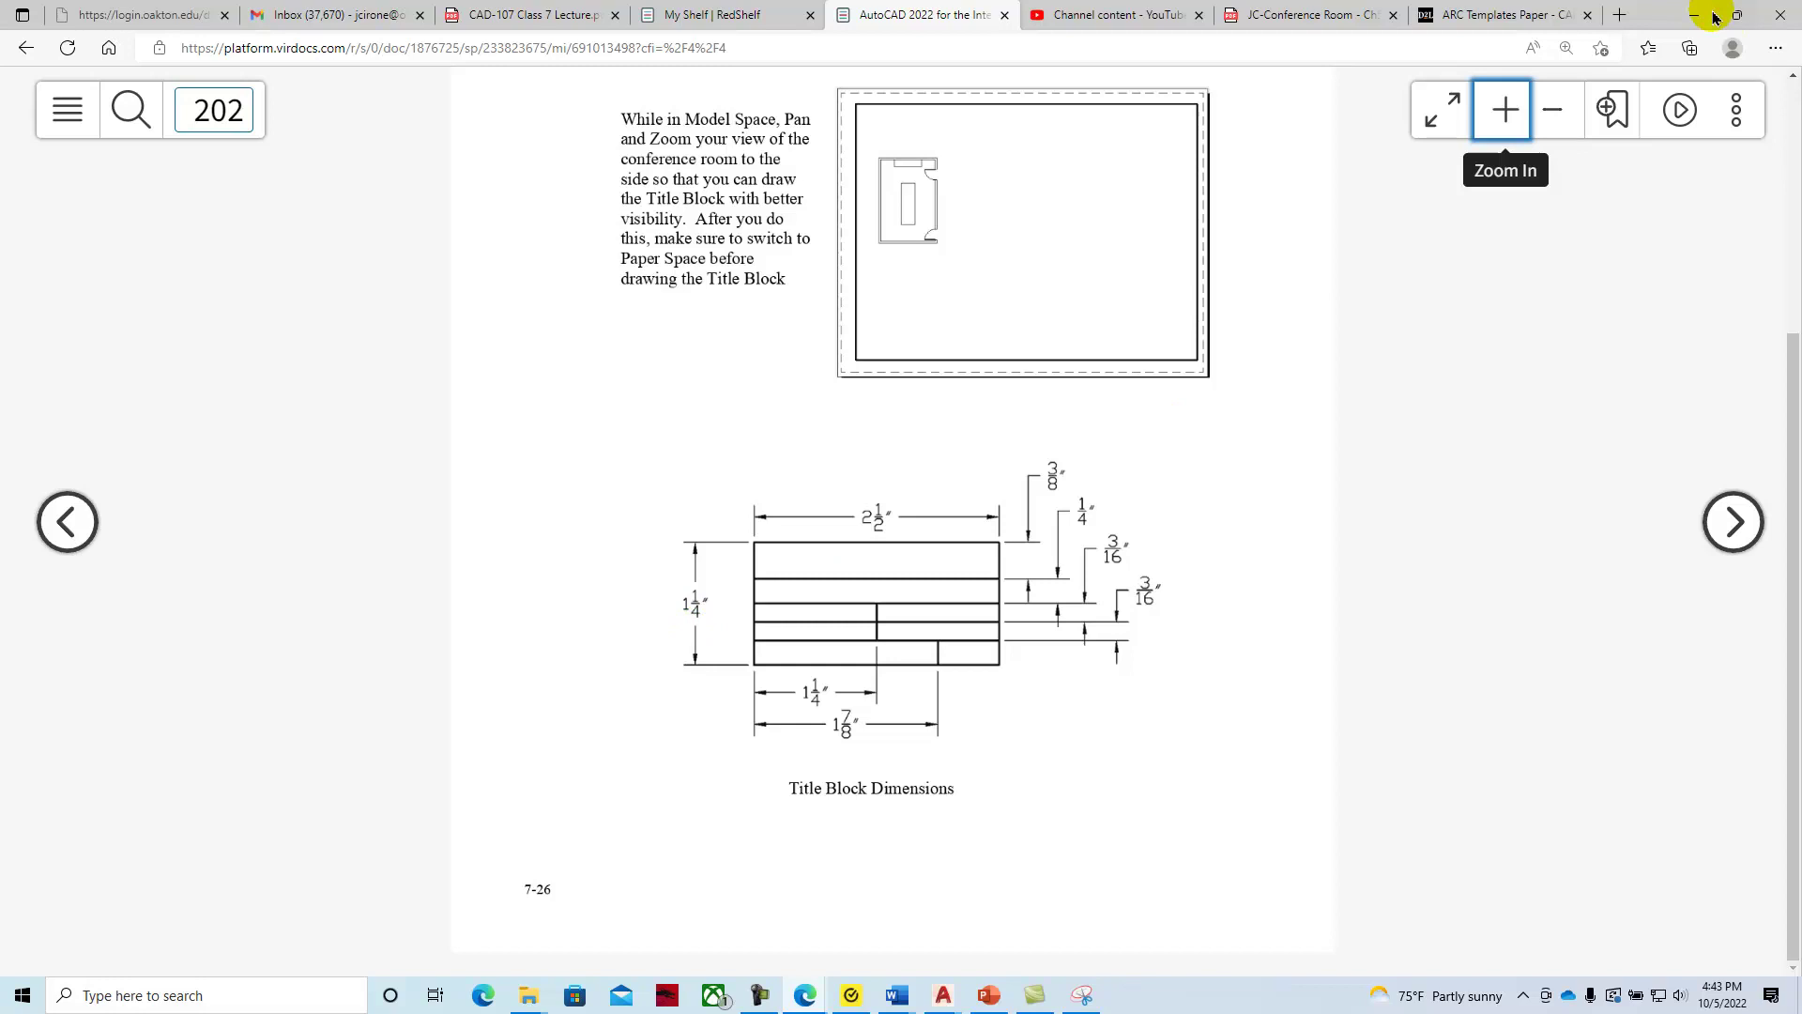
left_click_drag(1649, 22, 1801, 86)
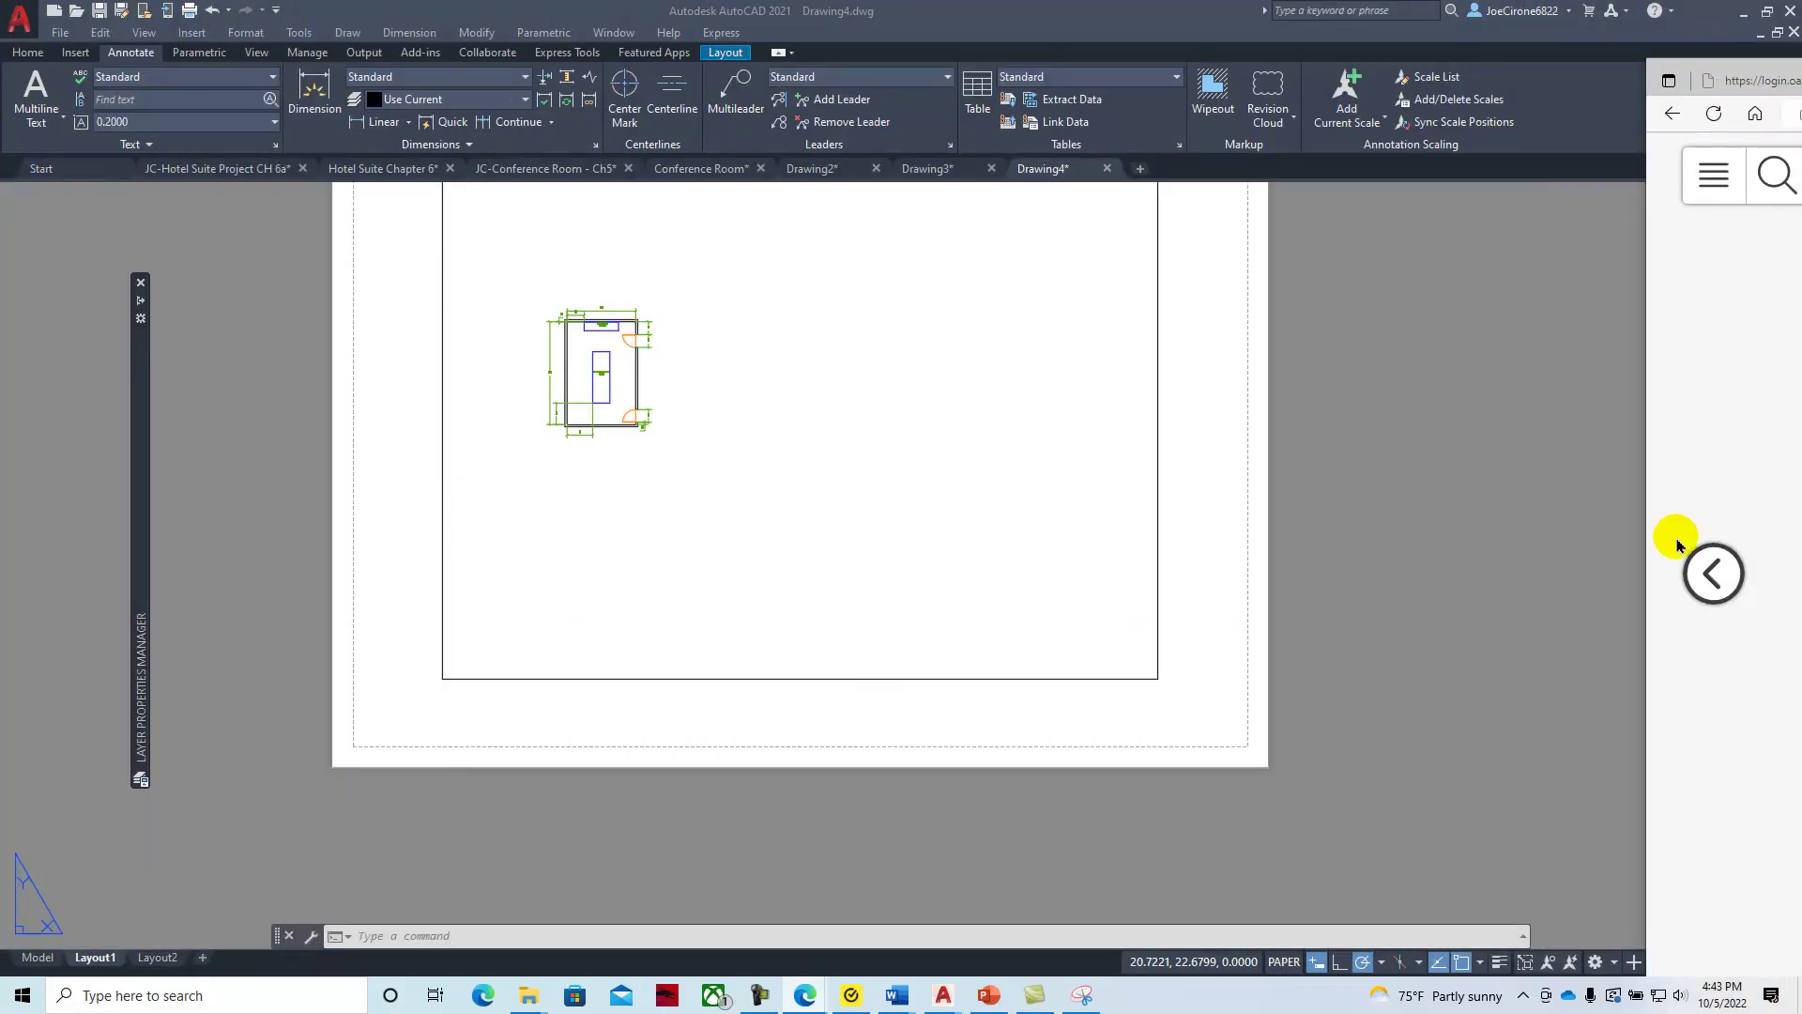
left_click(1201, 563)
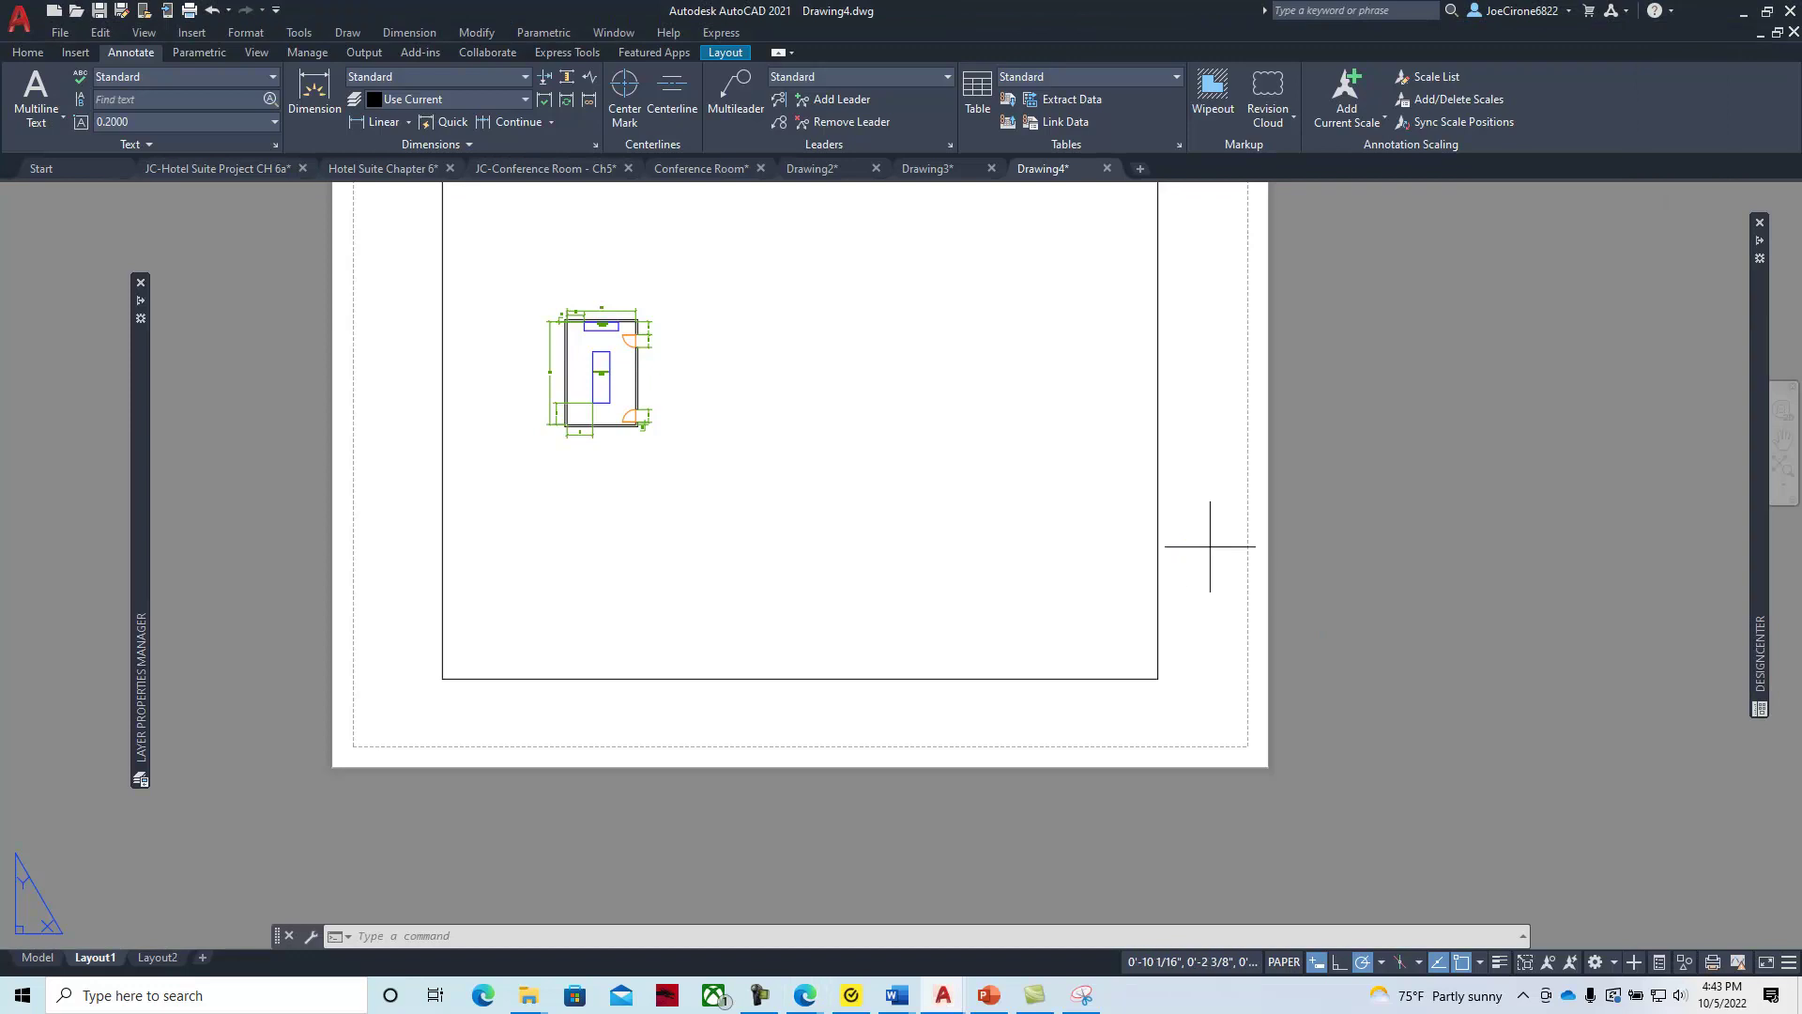
left_click(1207, 544)
left_click(1244, 667)
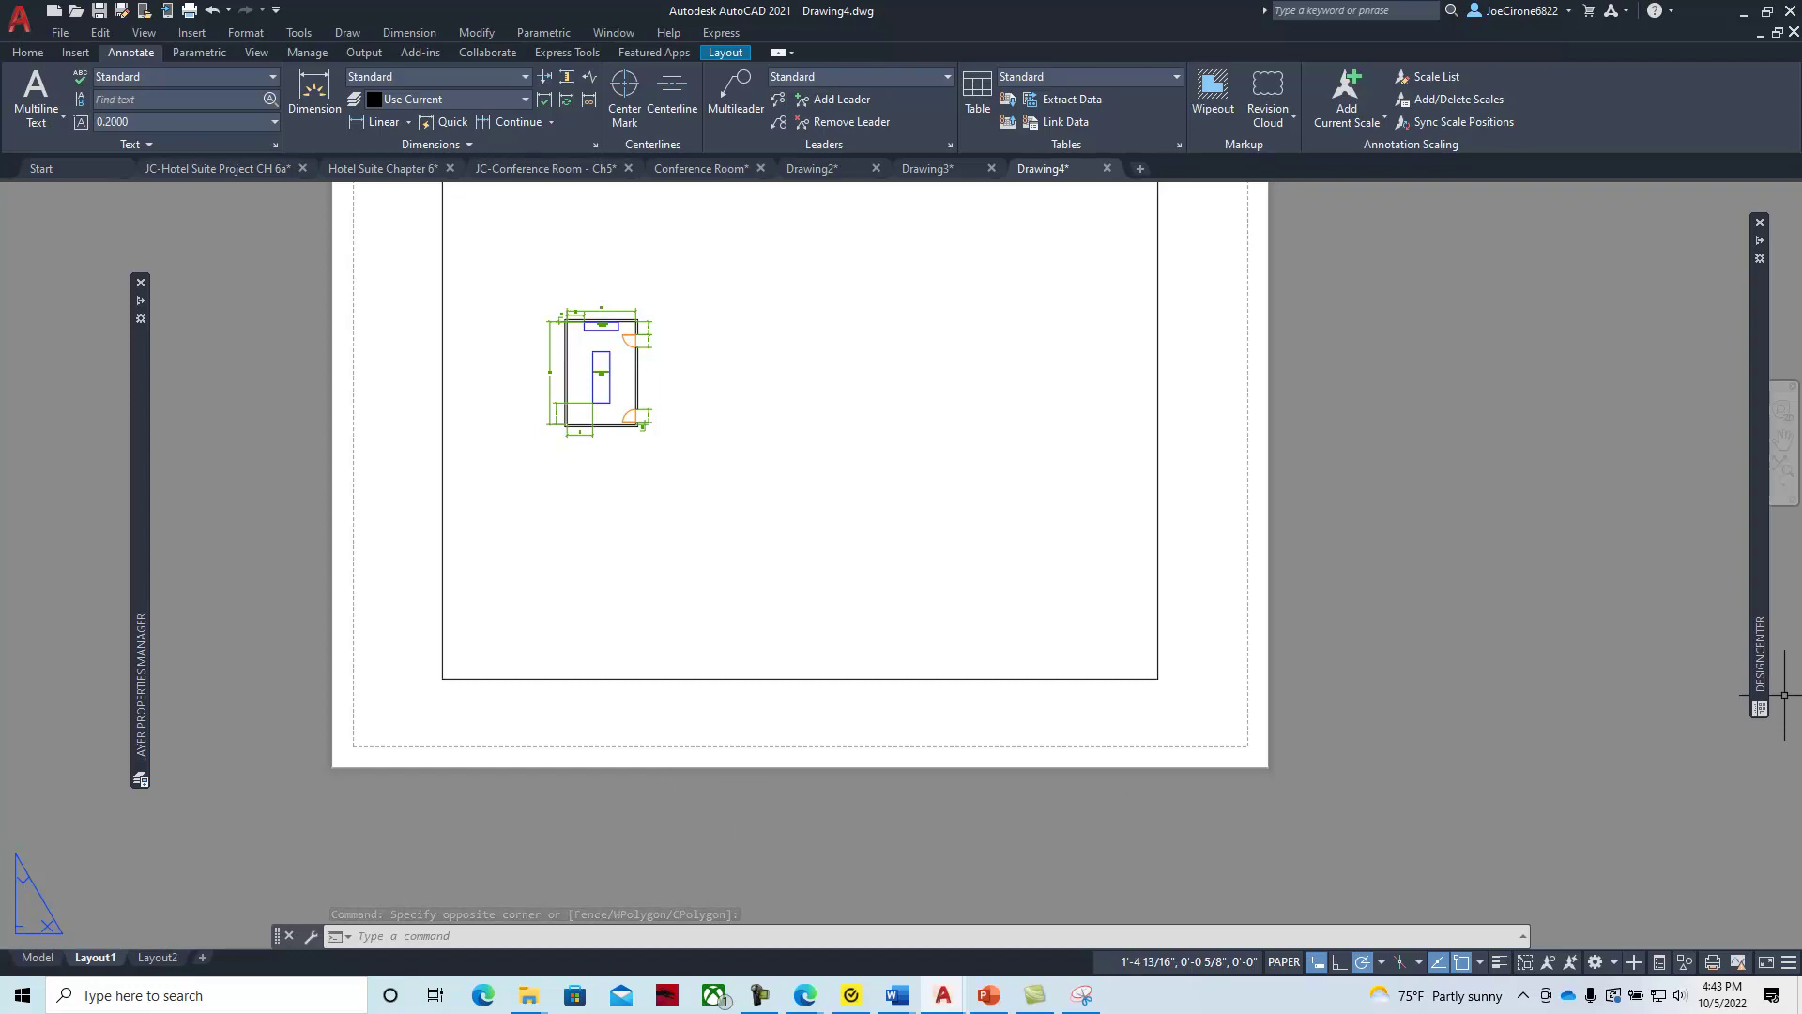
Draw the title block's left edge as a 1-1/4" vertical line, starting just below the viewport near the sheet's lower right corner
left_click(28, 54)
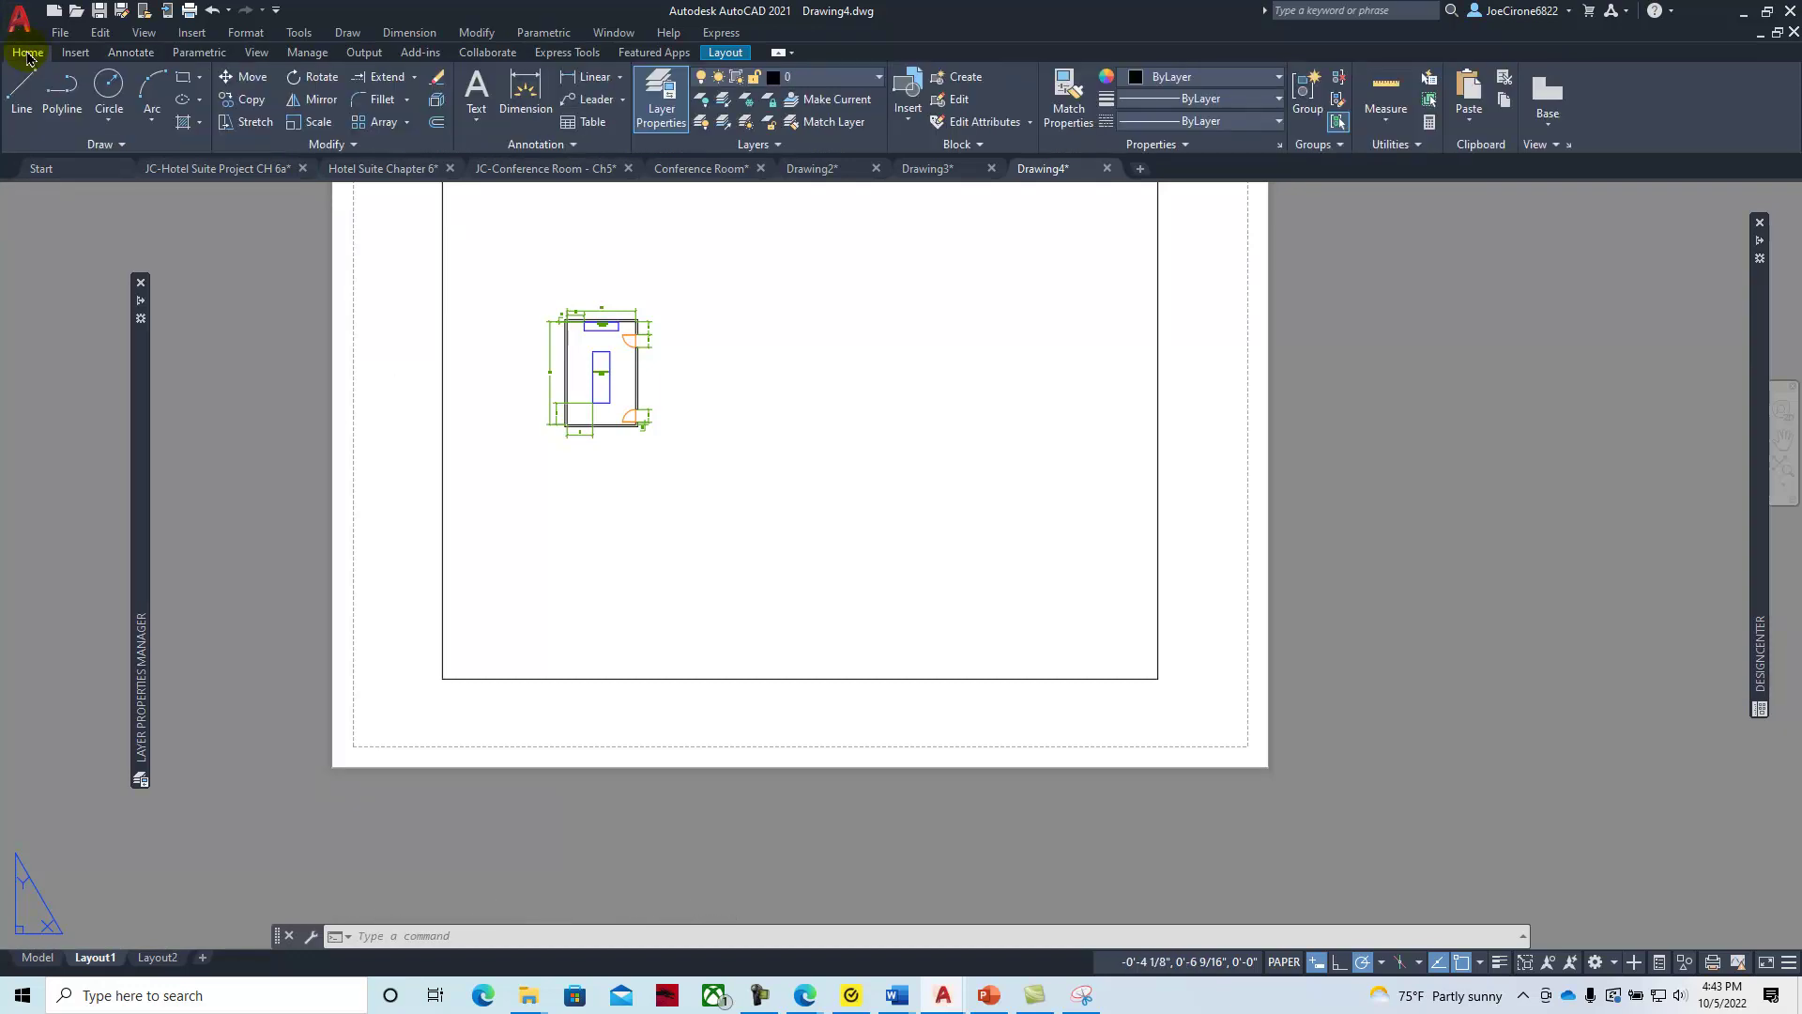
left_click(23, 91)
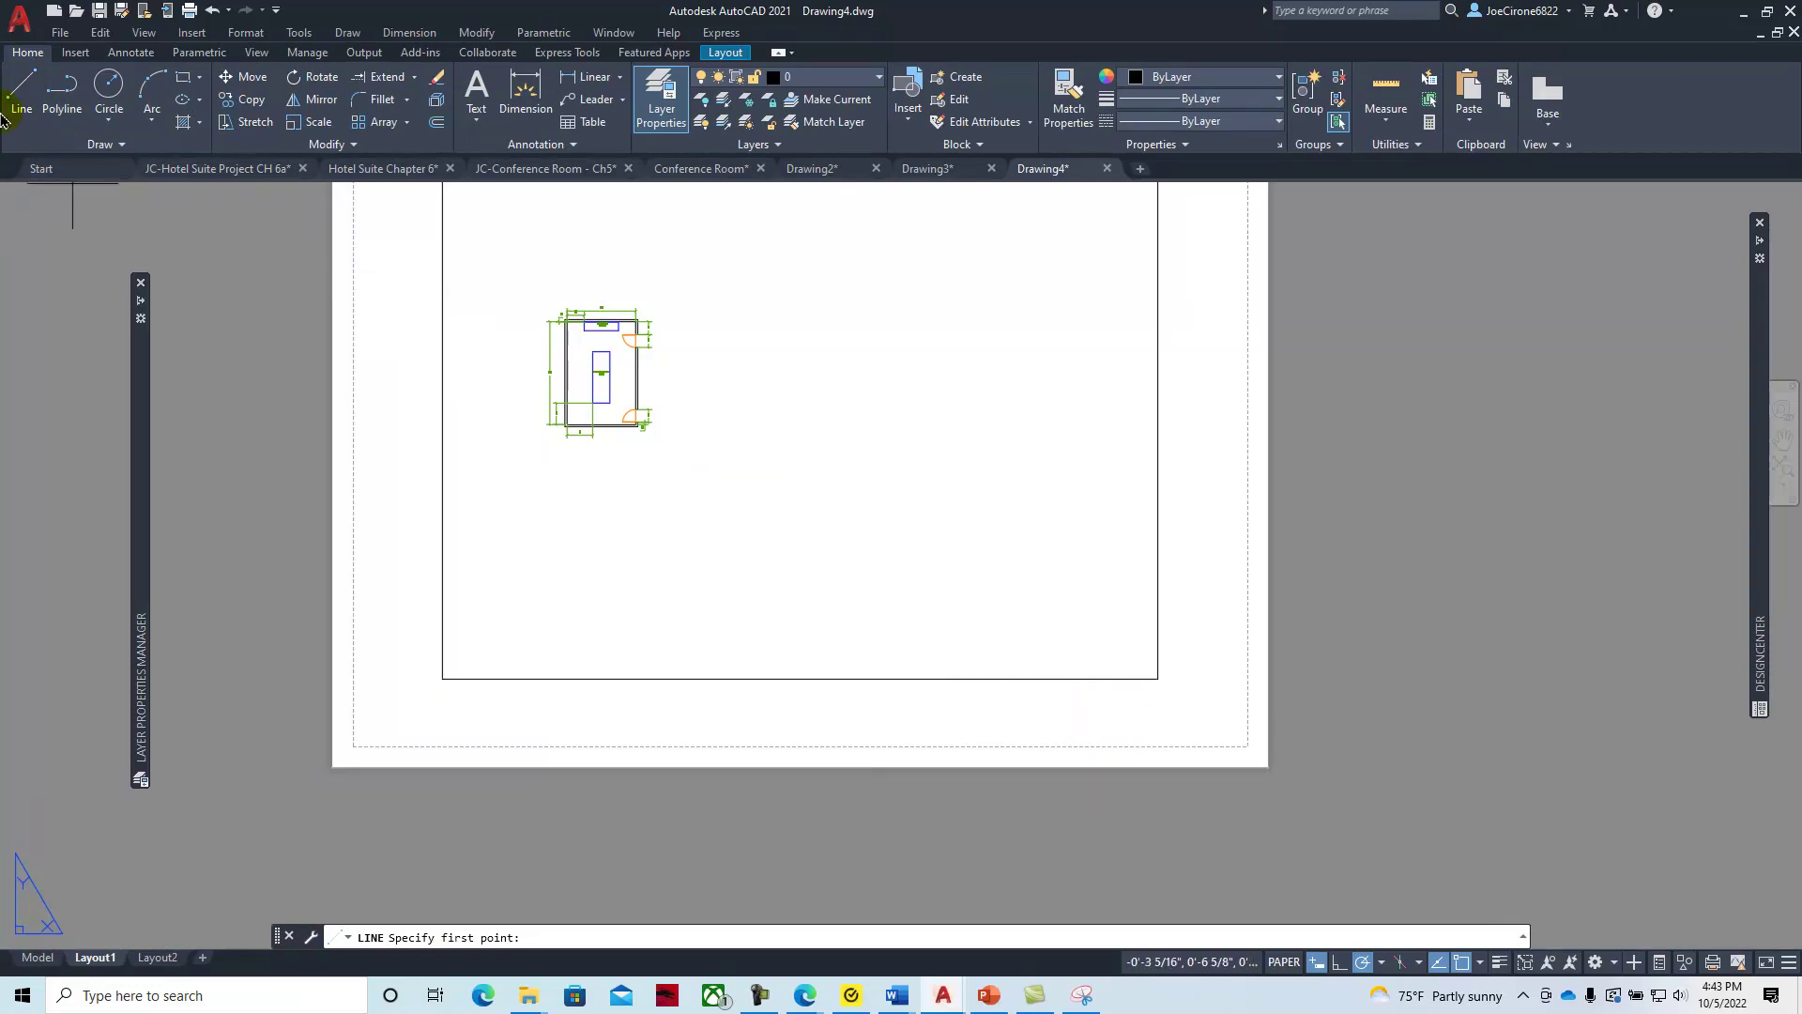
left_click(23, 91)
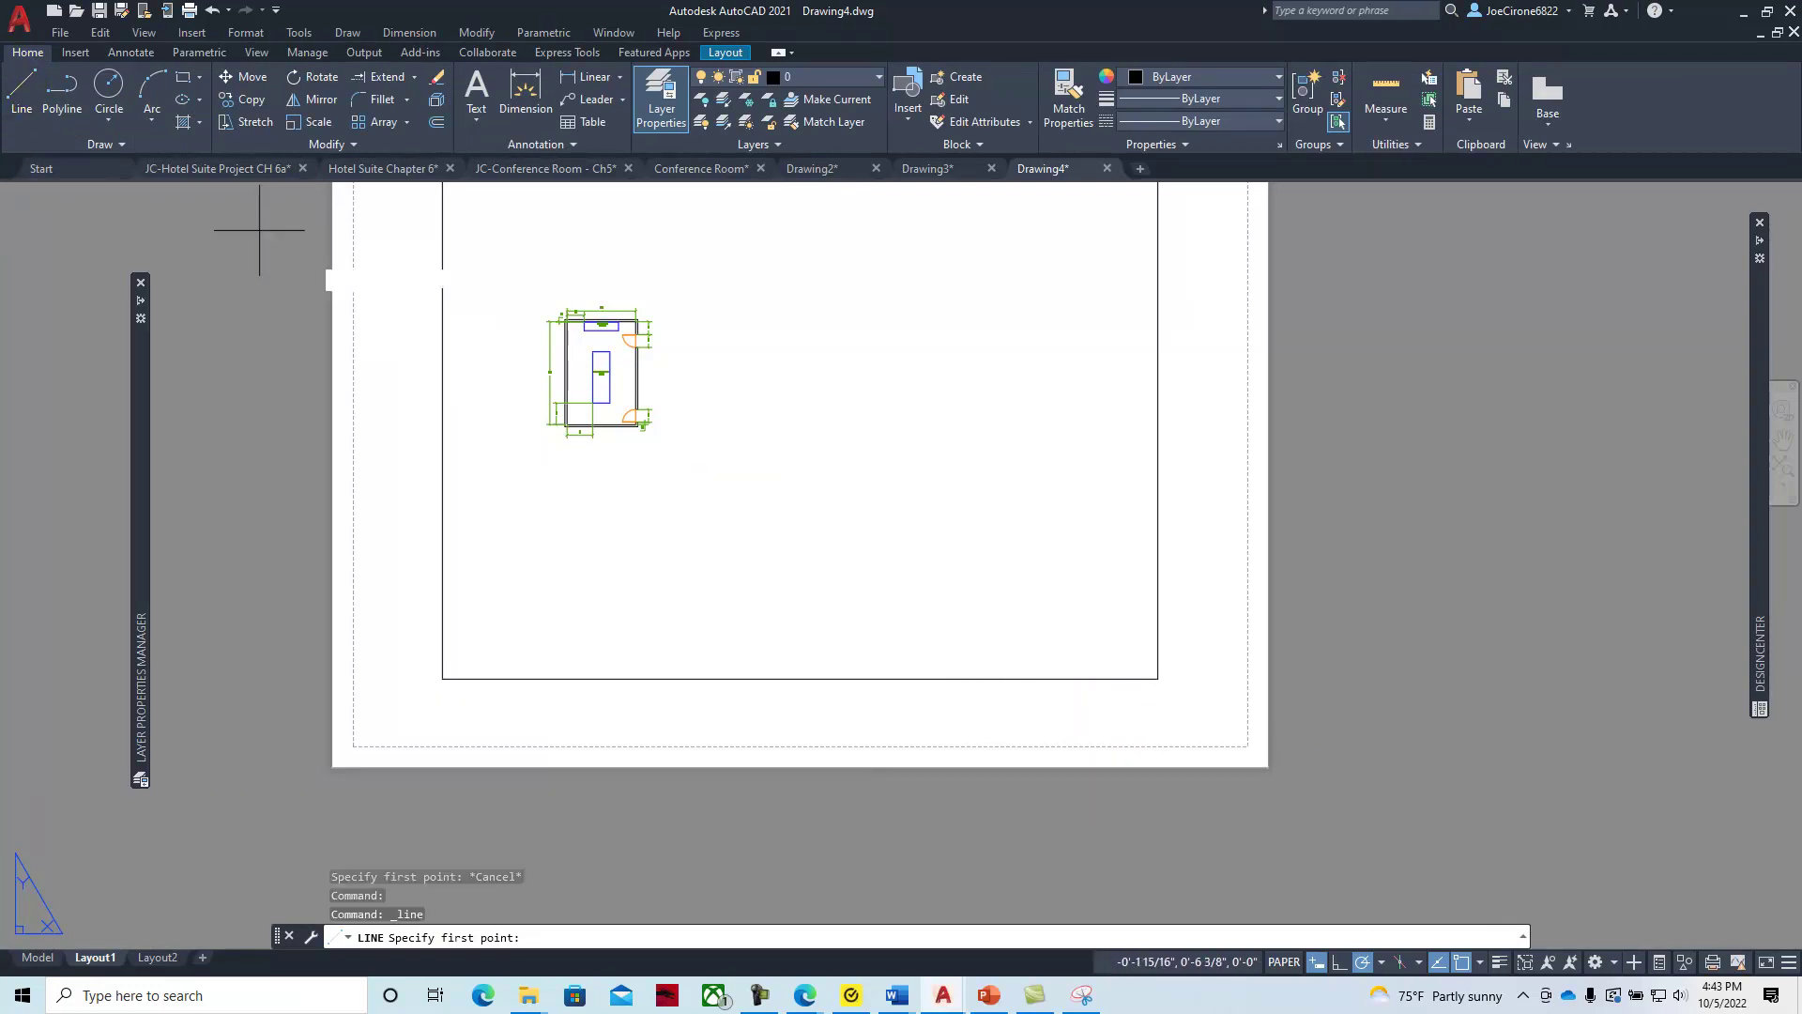
left_click(1036, 714)
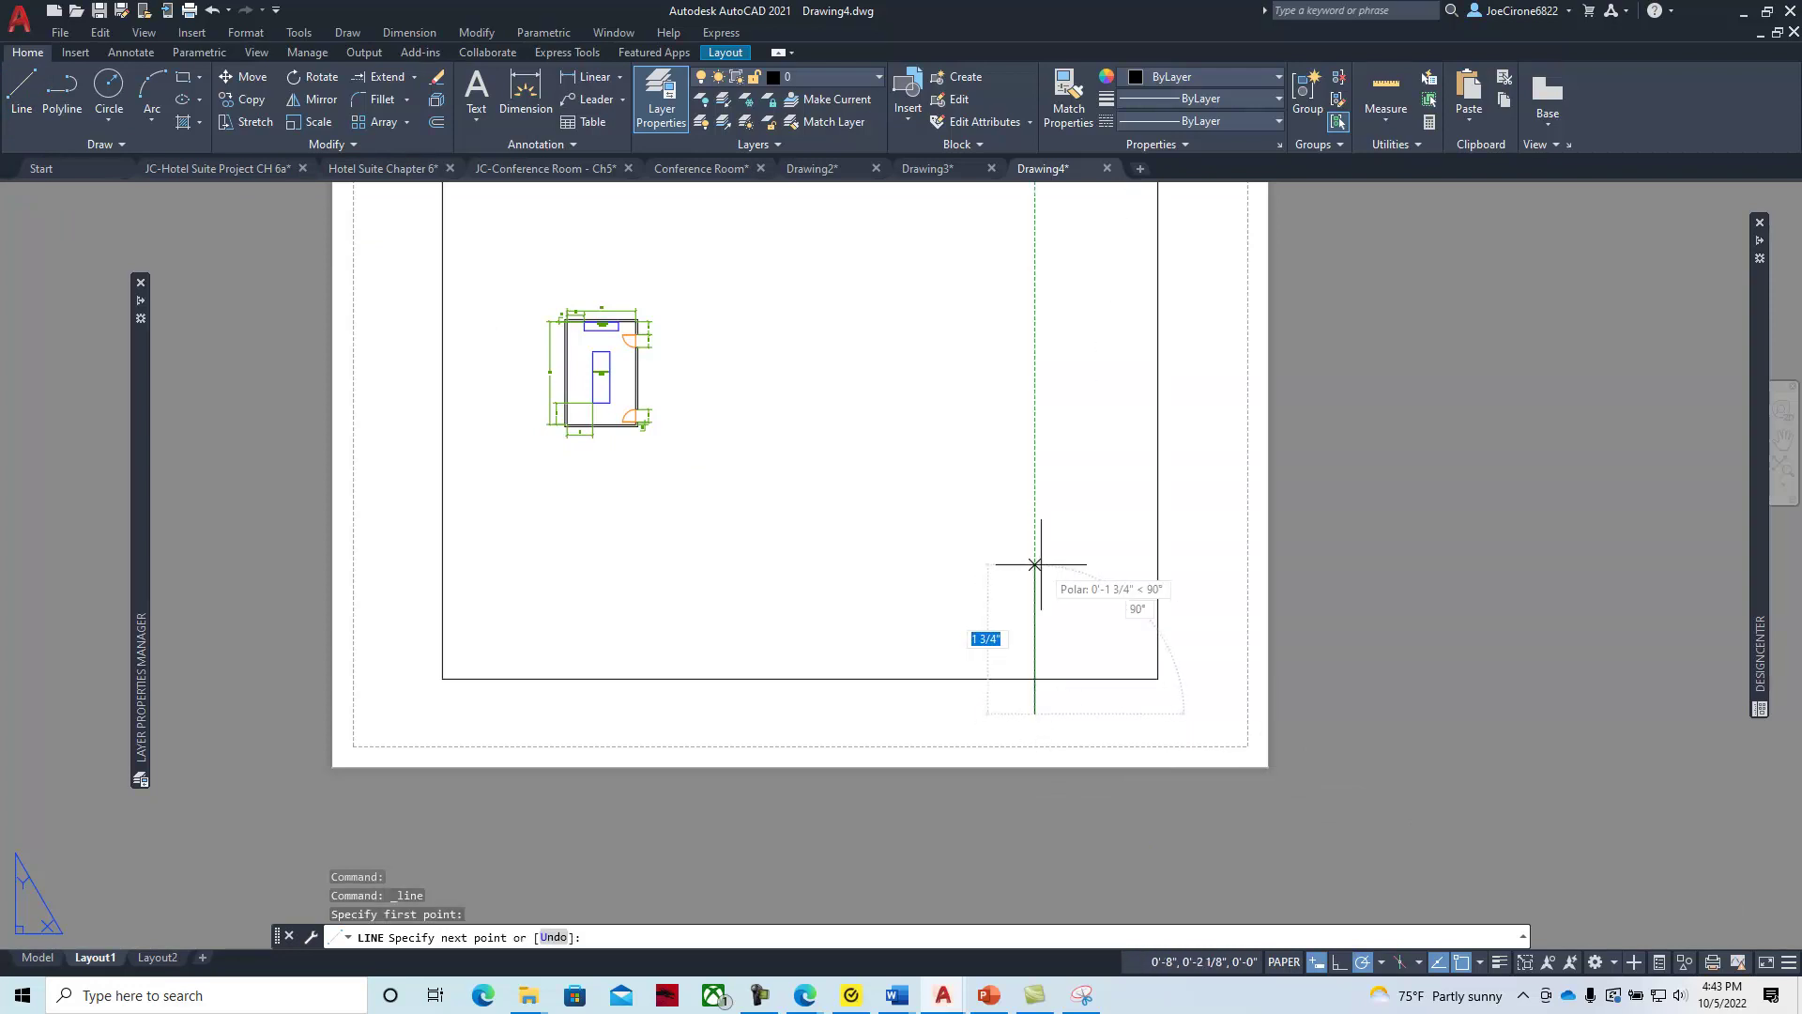
type("1")
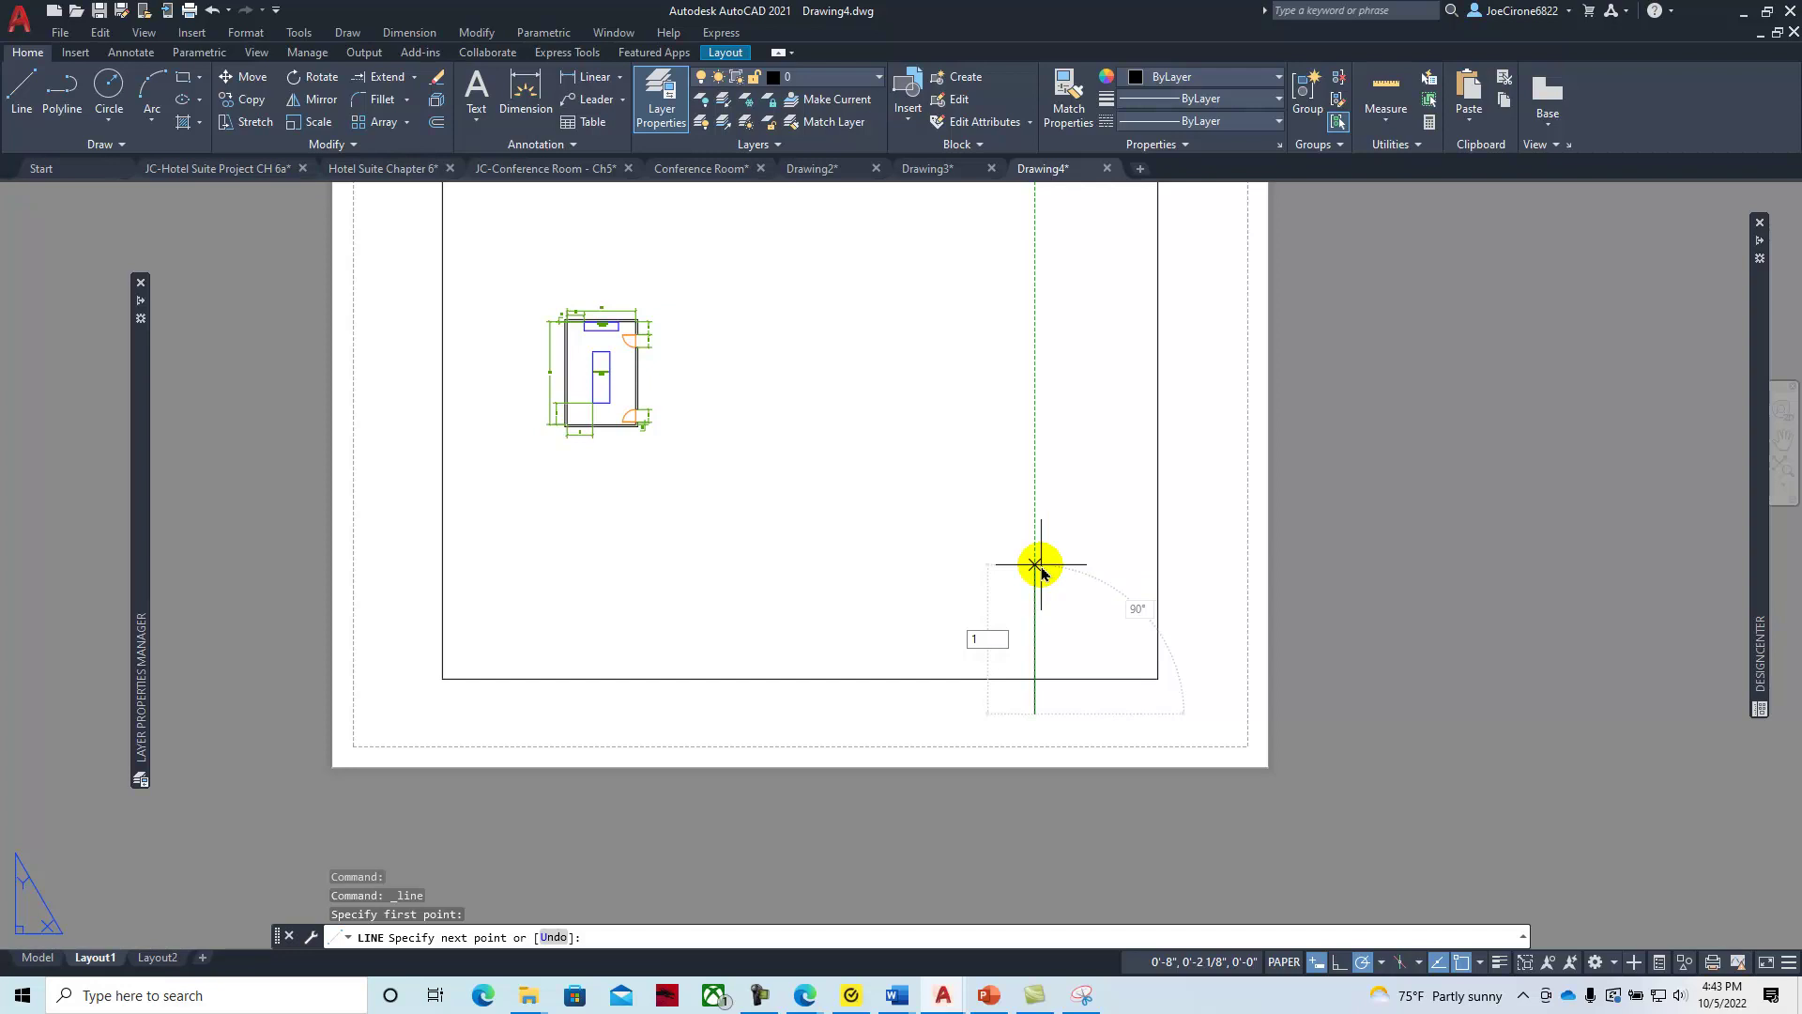
type("-1/4")
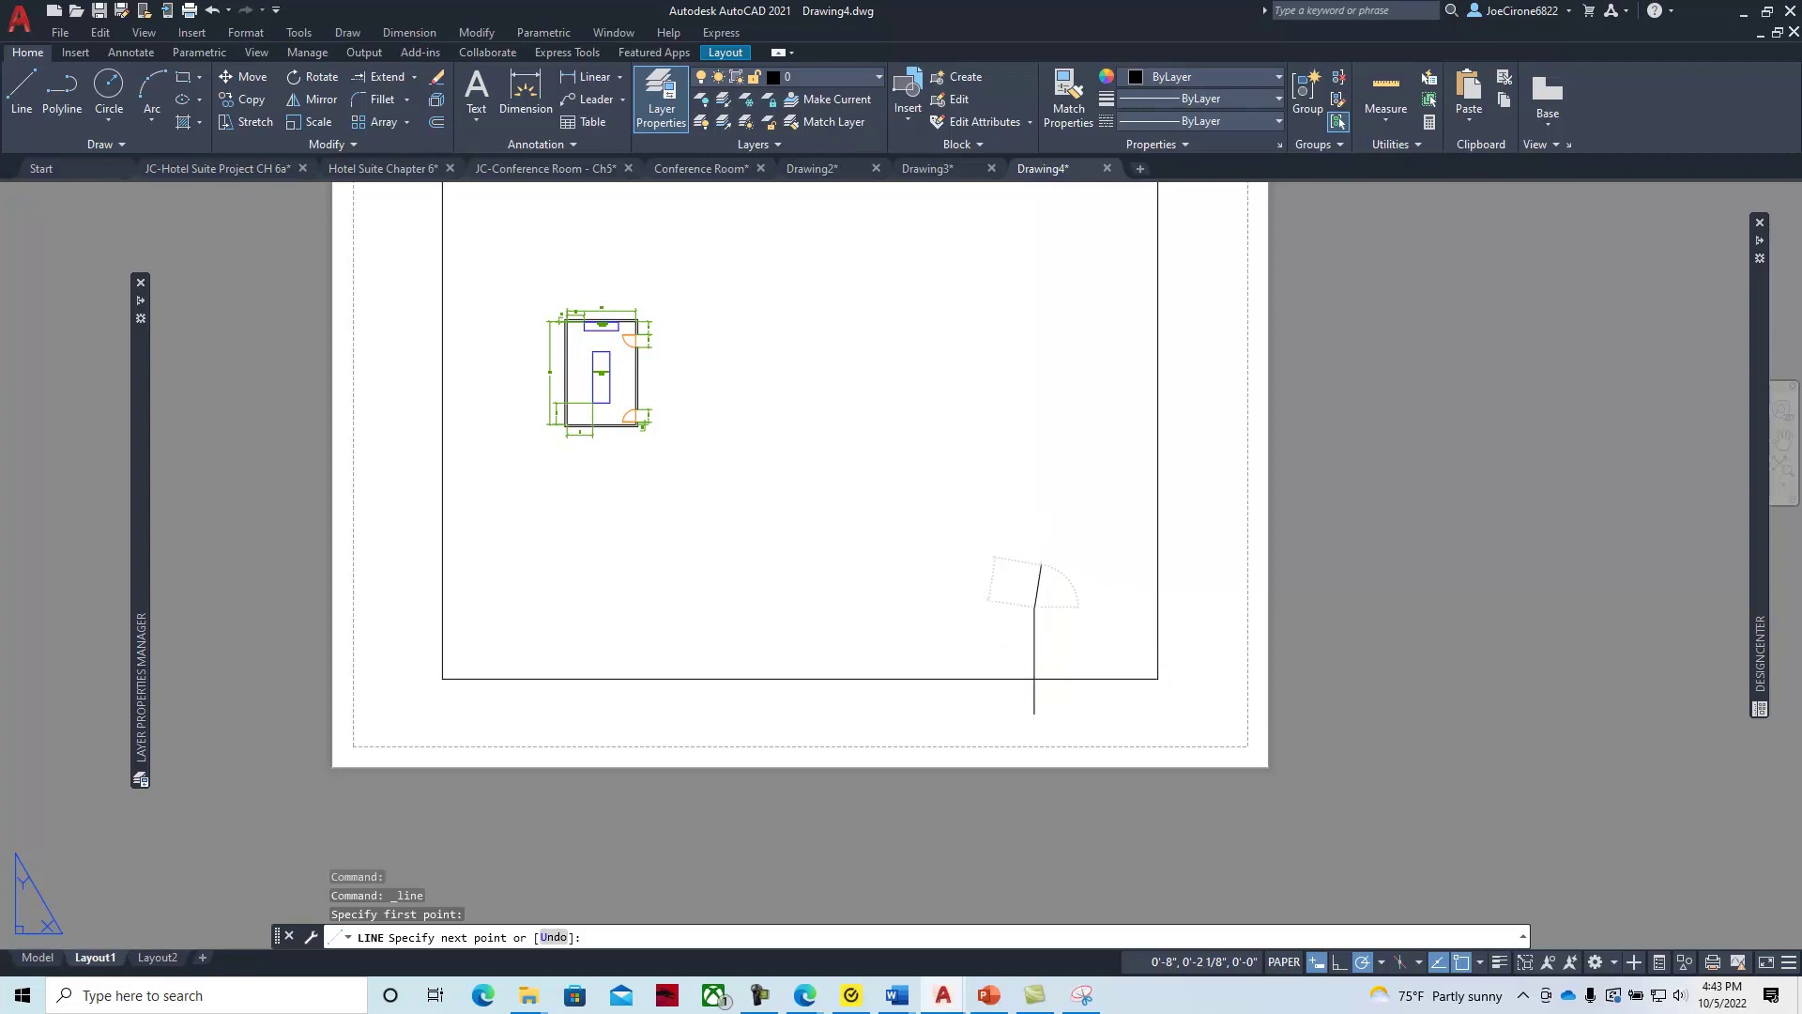
key("Return")
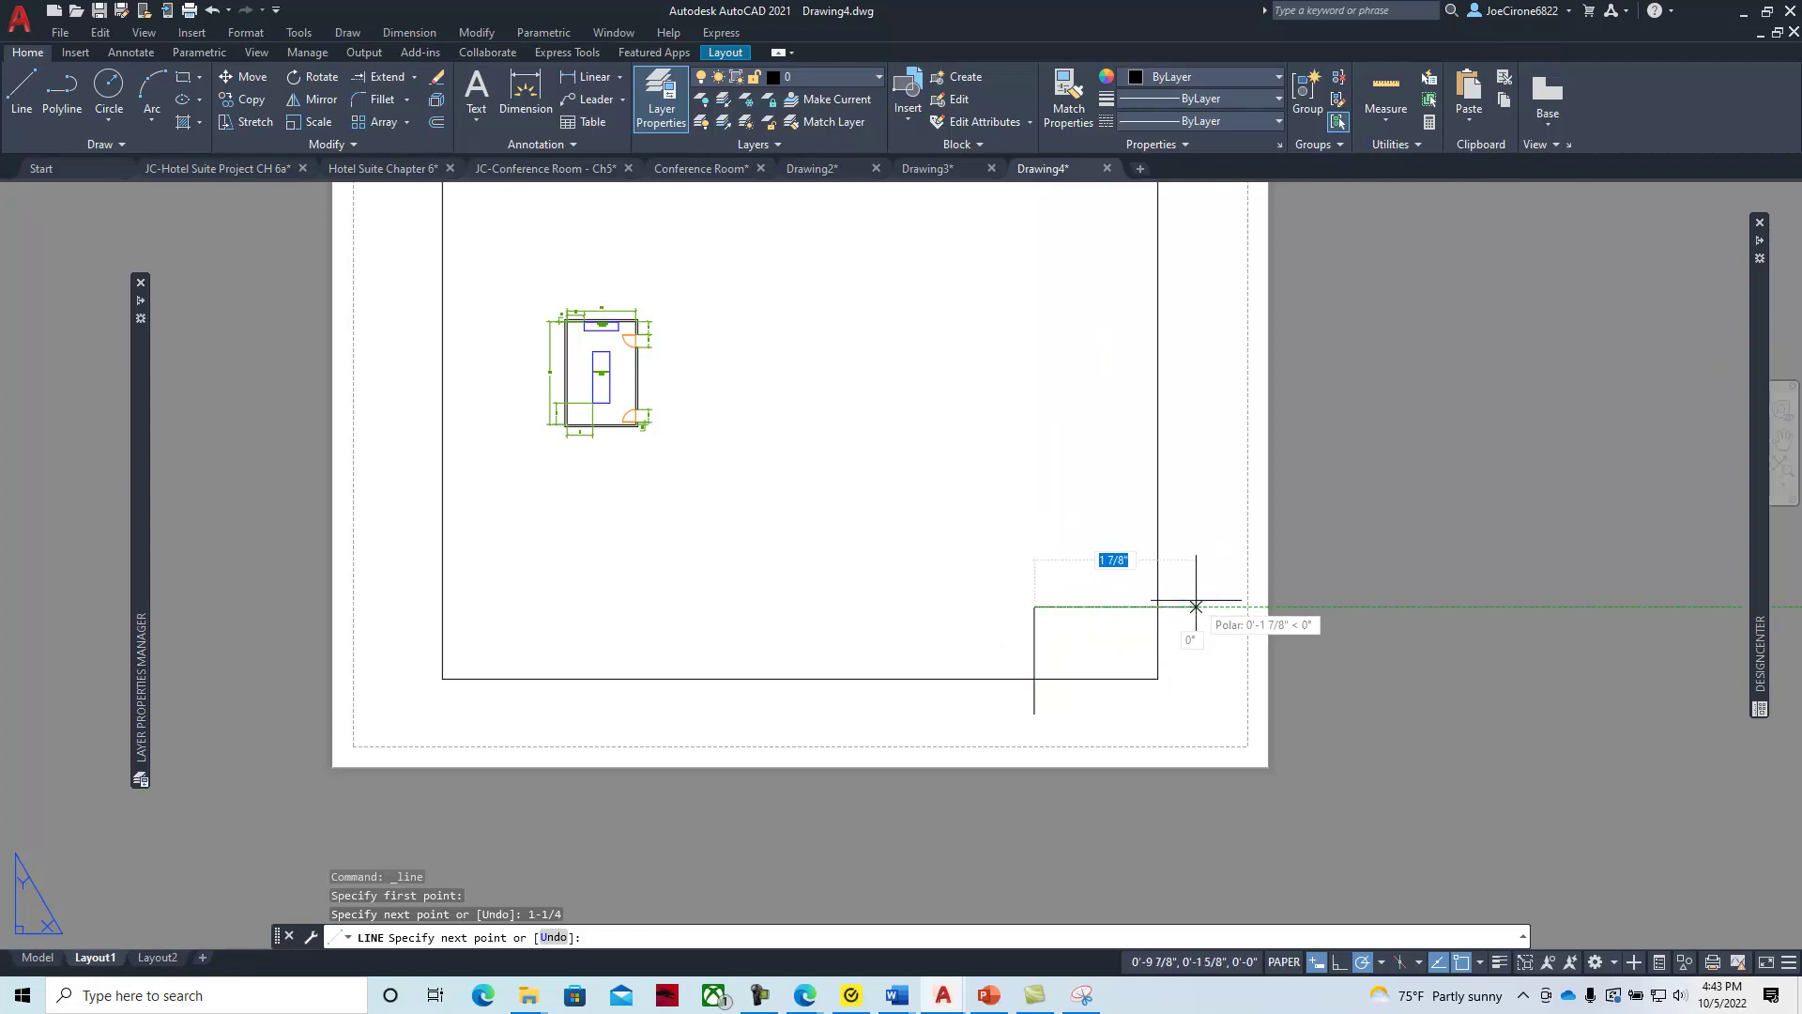
Continue the line 2-1/2" horizontally to the right for the title block's top edge
type("2-")
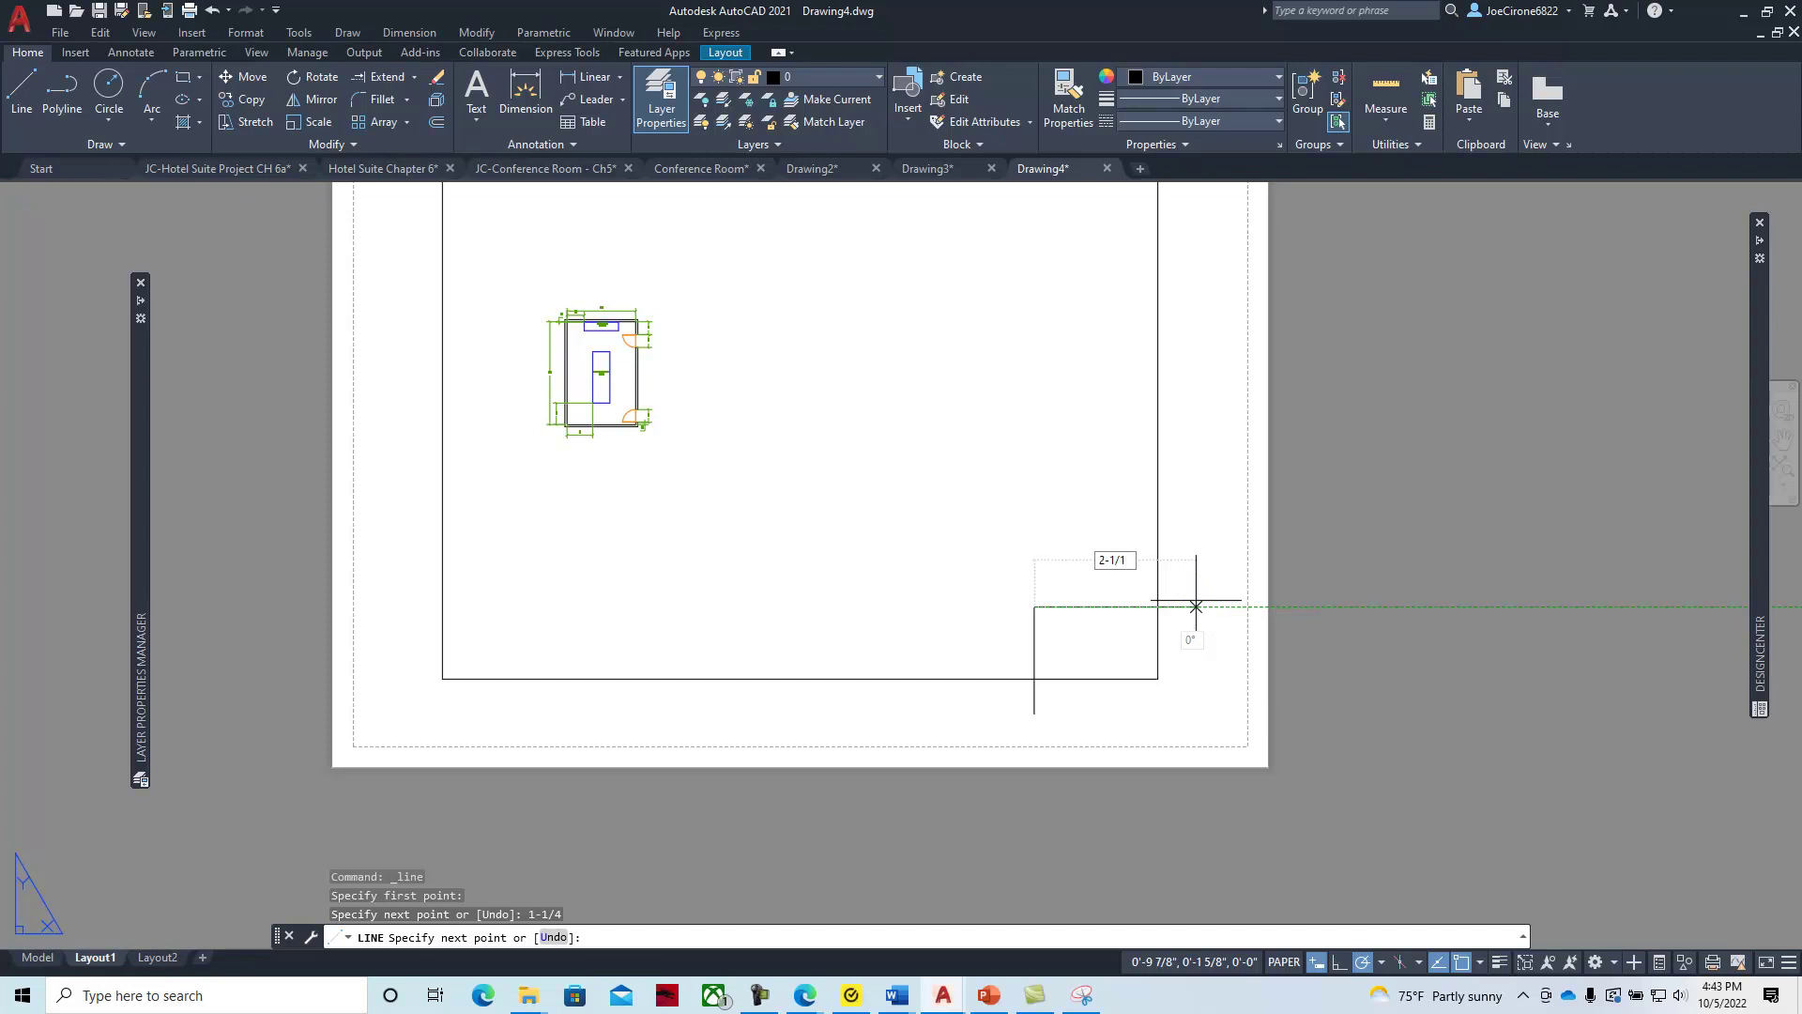
type("1/1")
left_click(1196, 606)
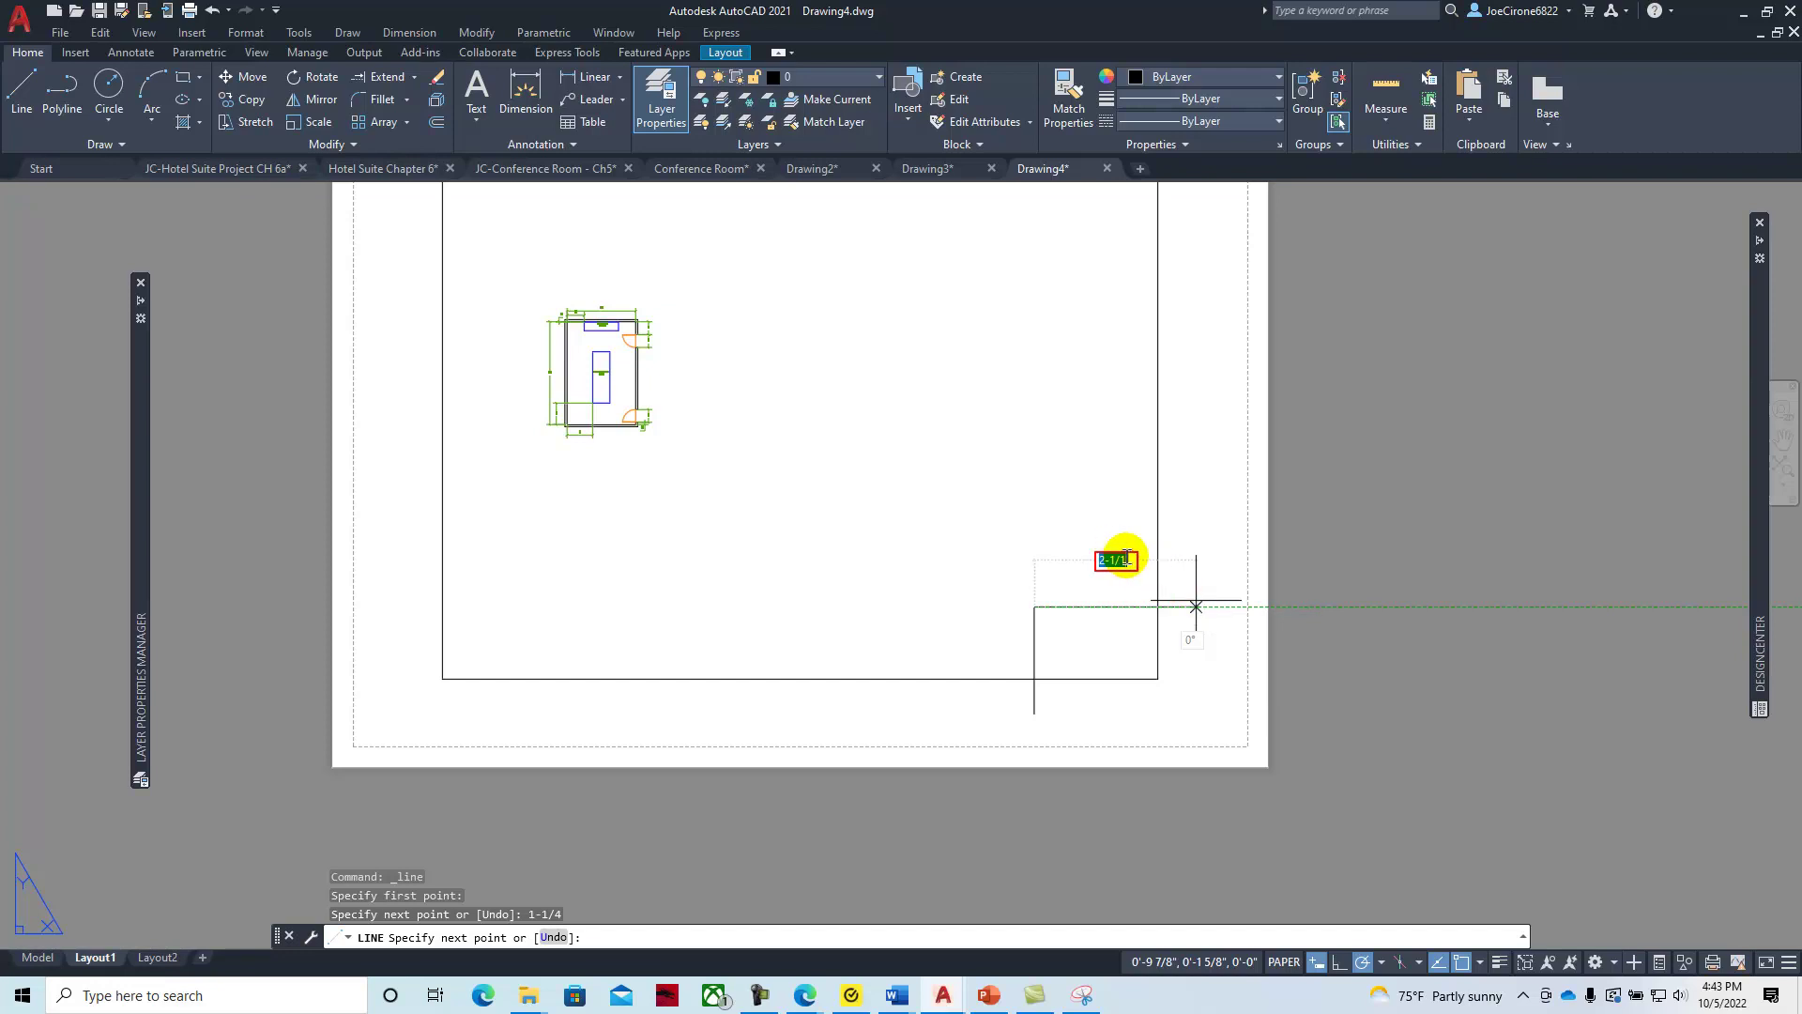
left_click(1121, 561)
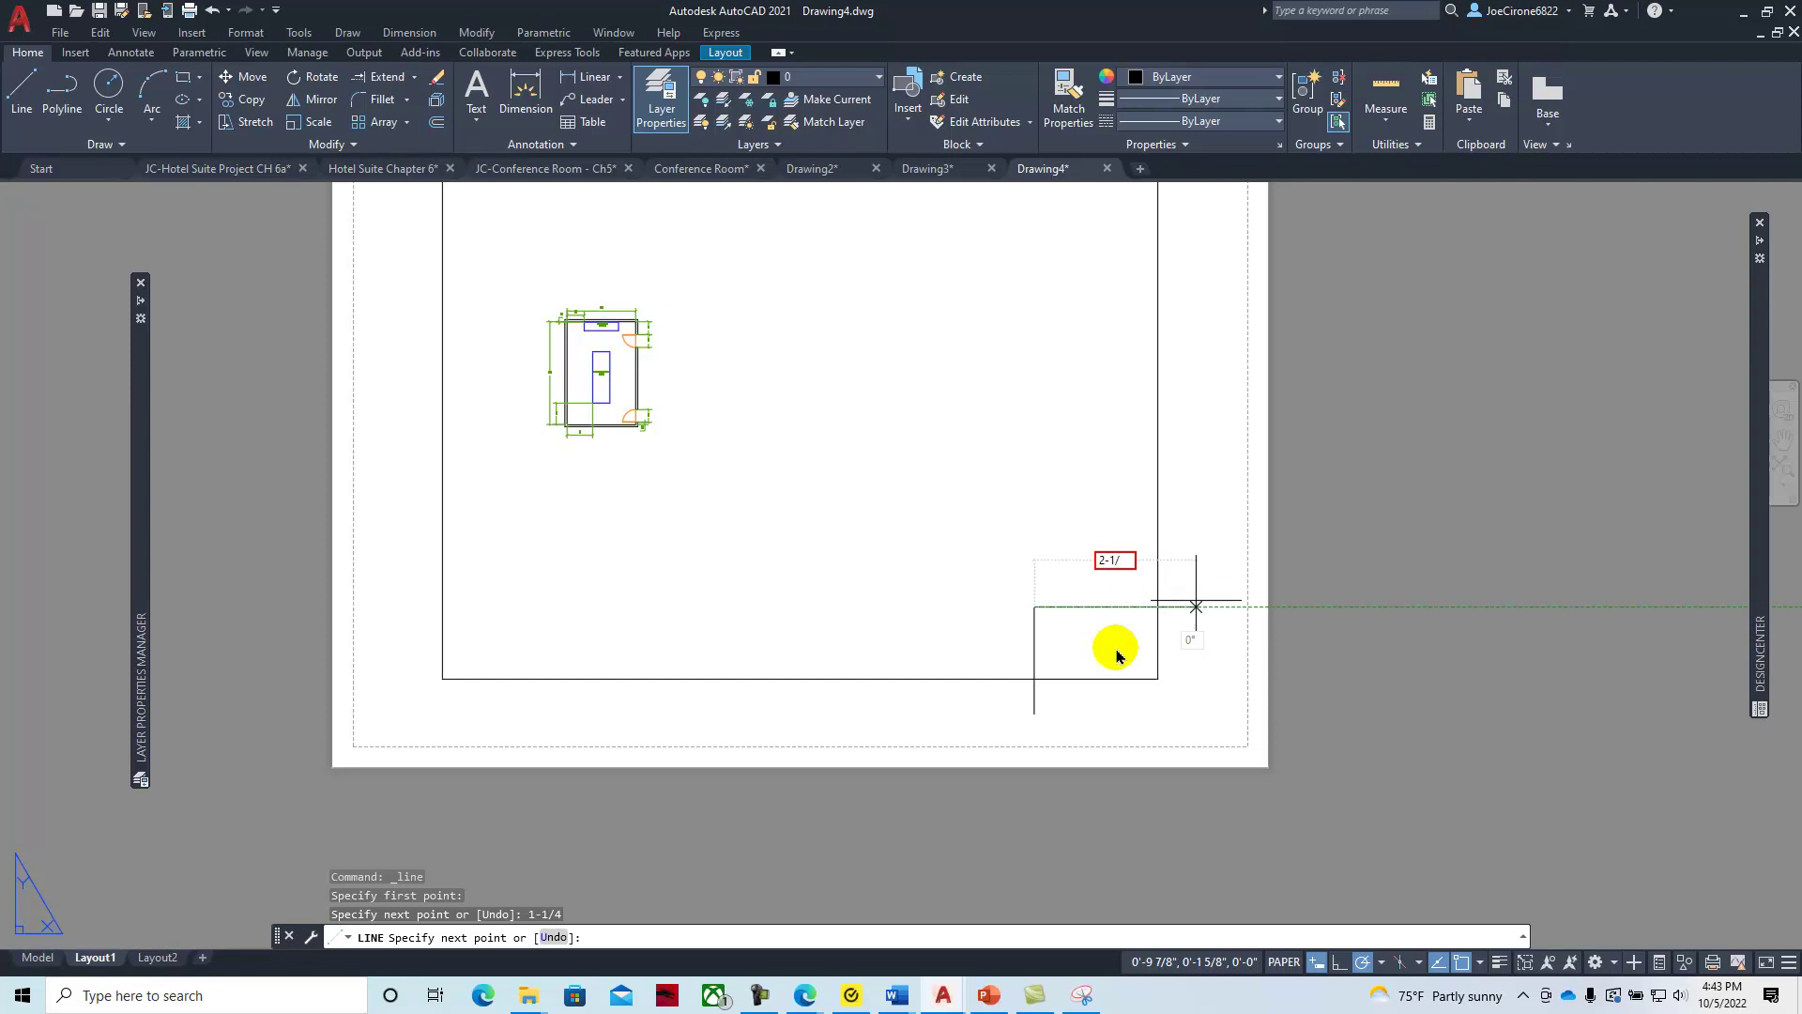
type("2")
key("Return")
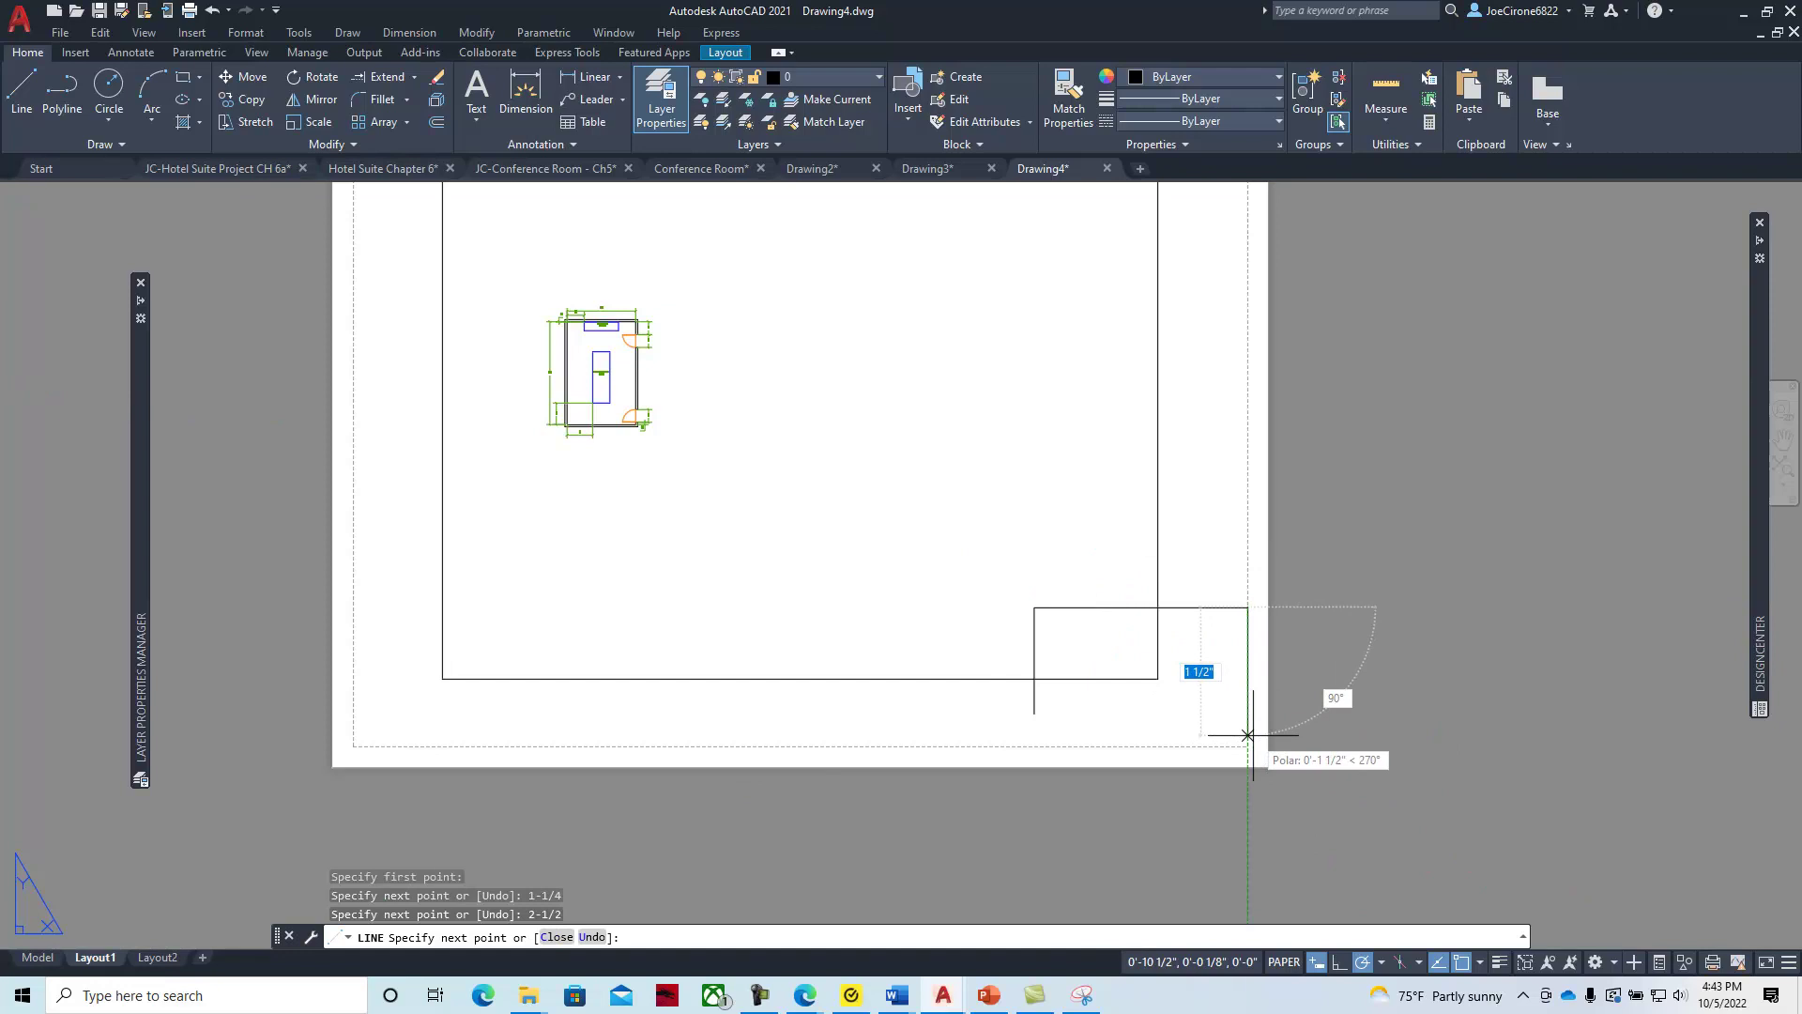
Draw the title block's right edge 1-1/4" downward and close the outline back at the starting point
type("1-")
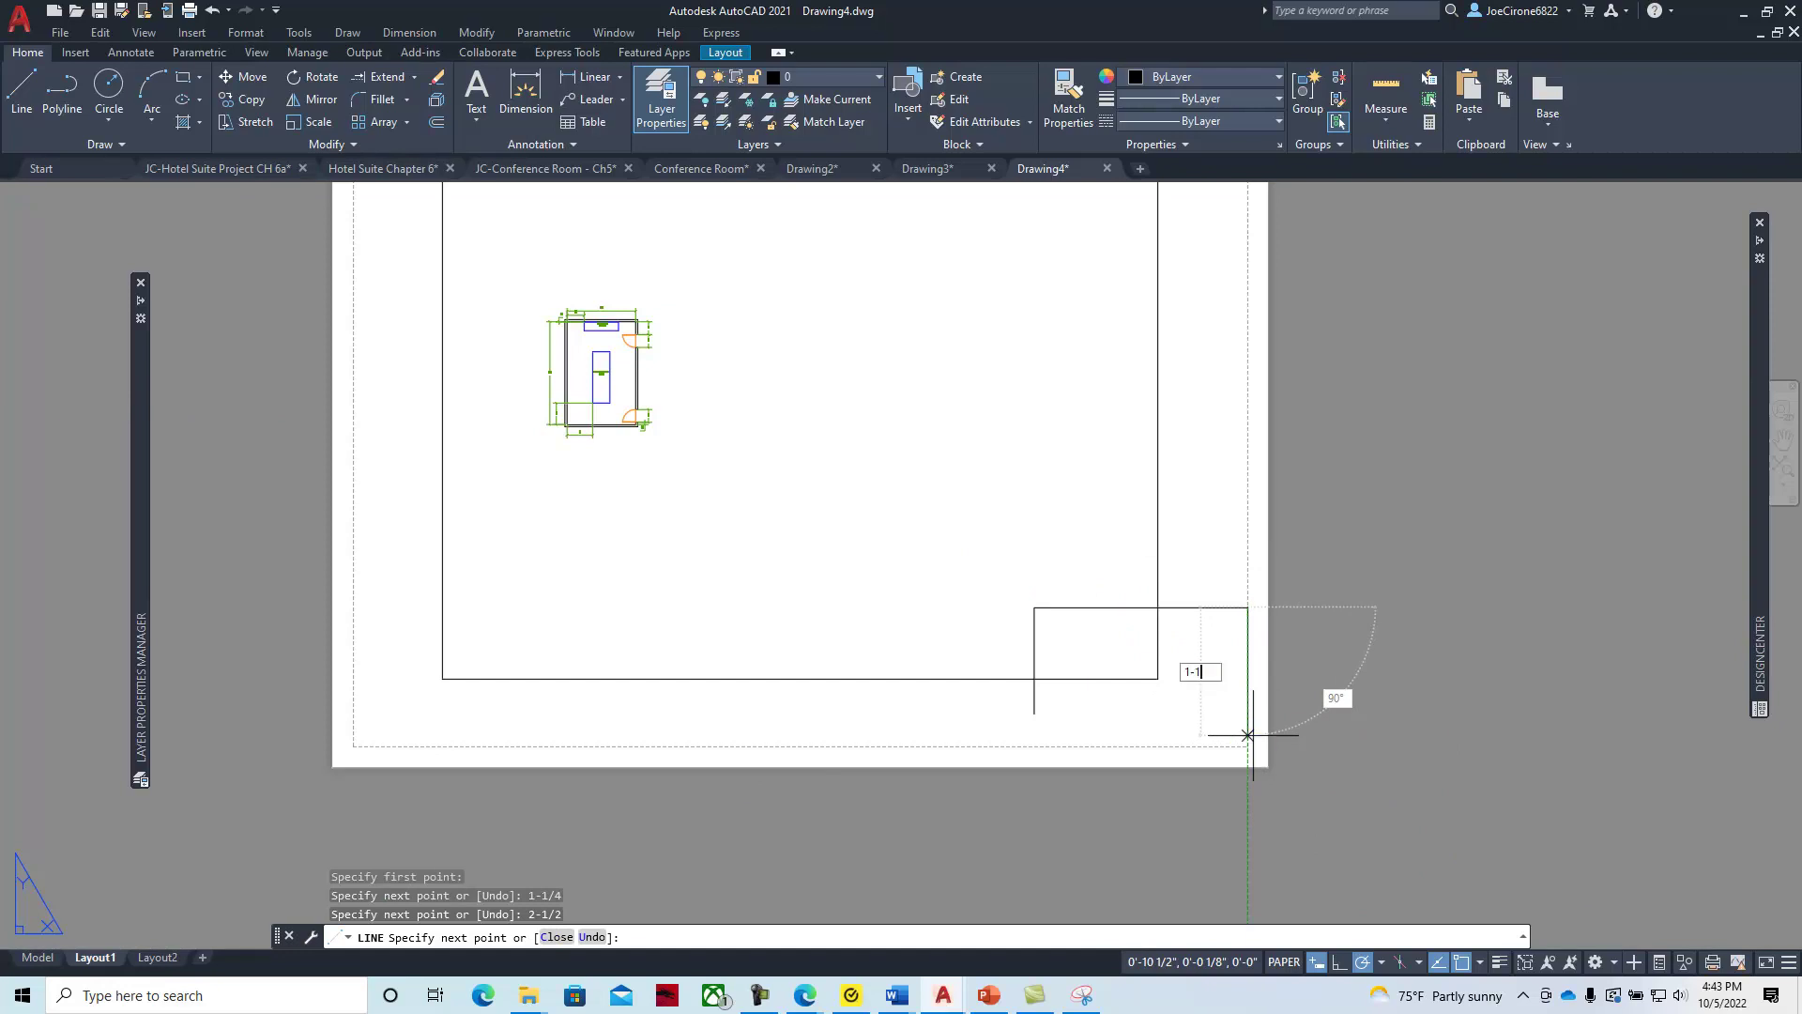
key("Return")
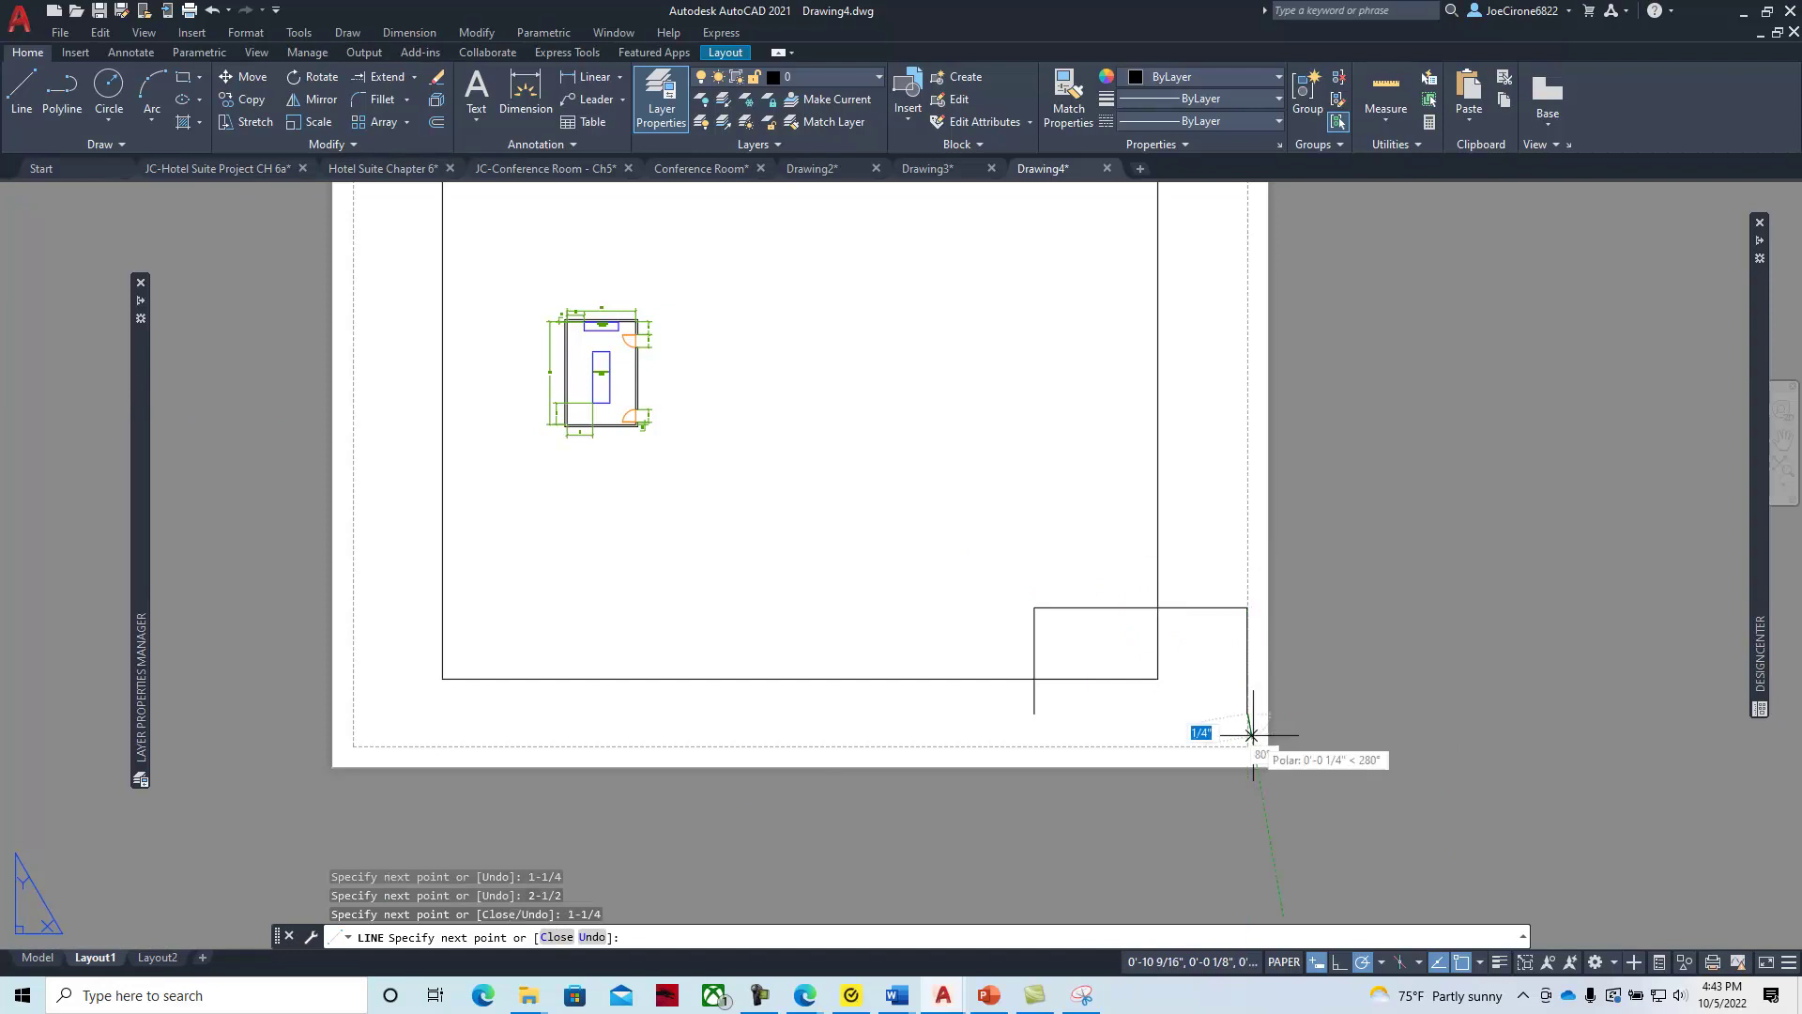
left_click(1033, 713)
key("Escape")
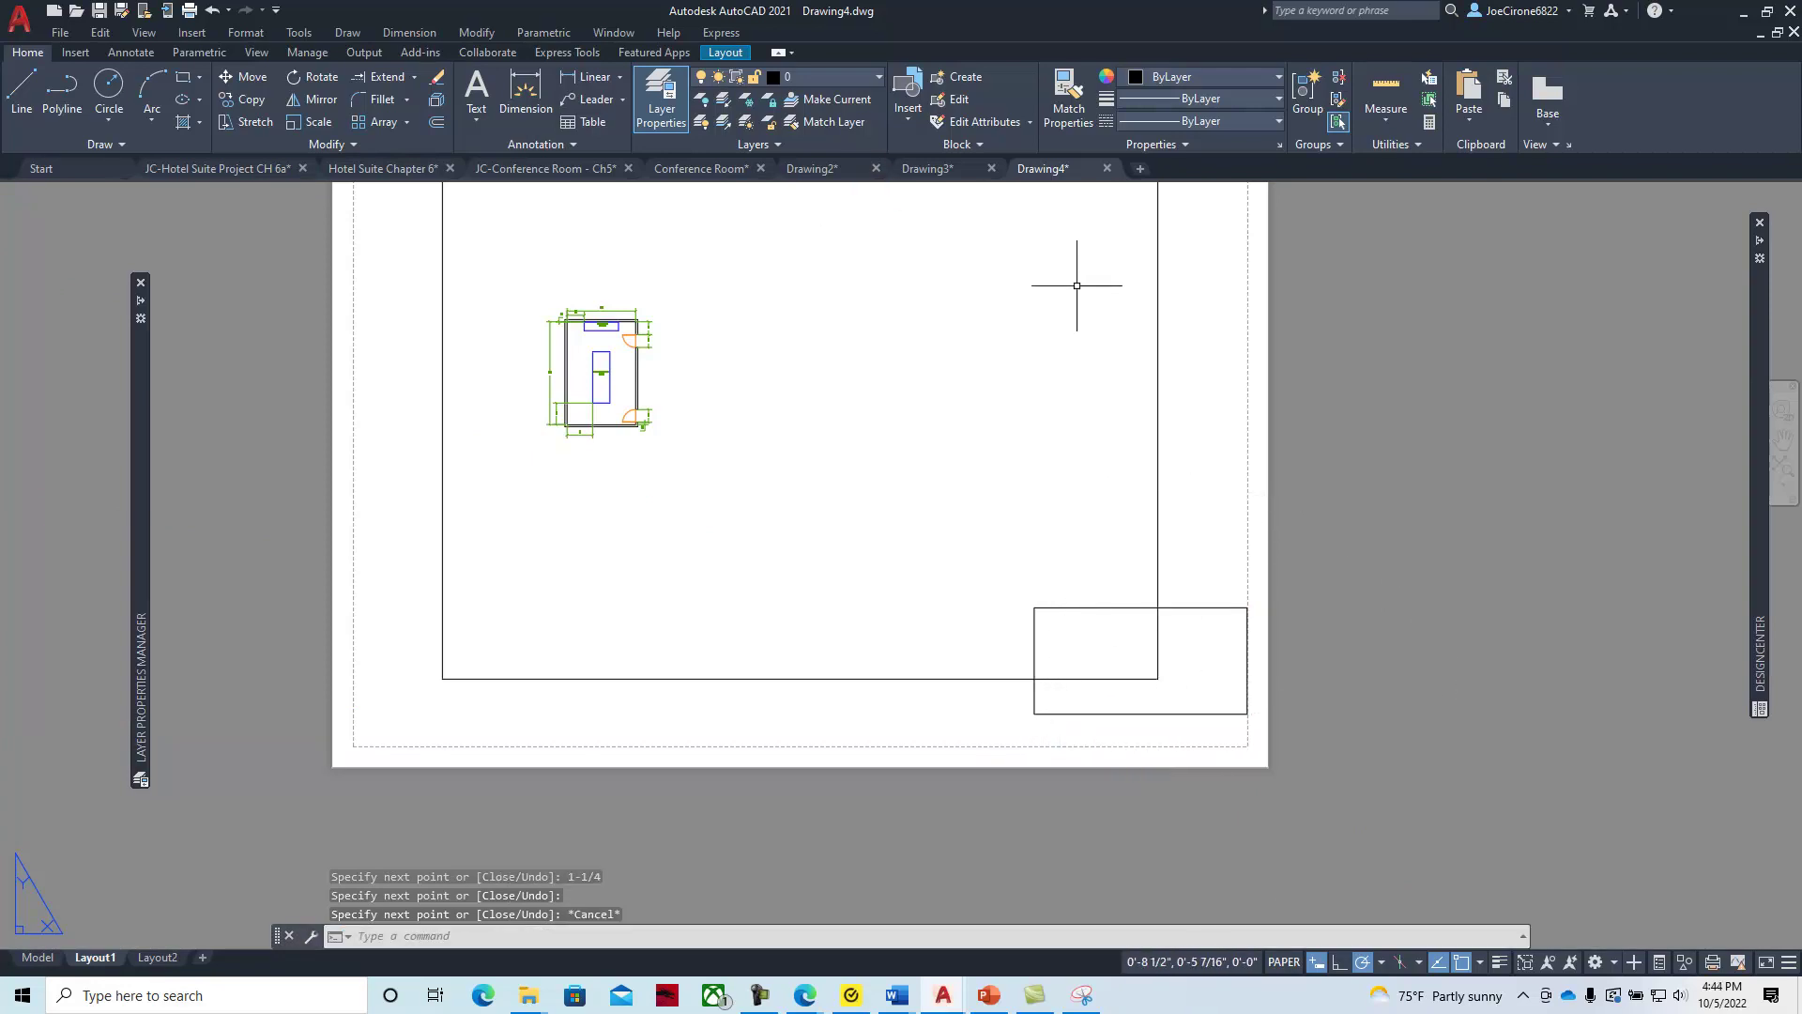
Inspect the quick properties of the viewport border on Layout1, including its layer, and clear the selection
left_click(1159, 386)
key("Escape")
key("Escape")
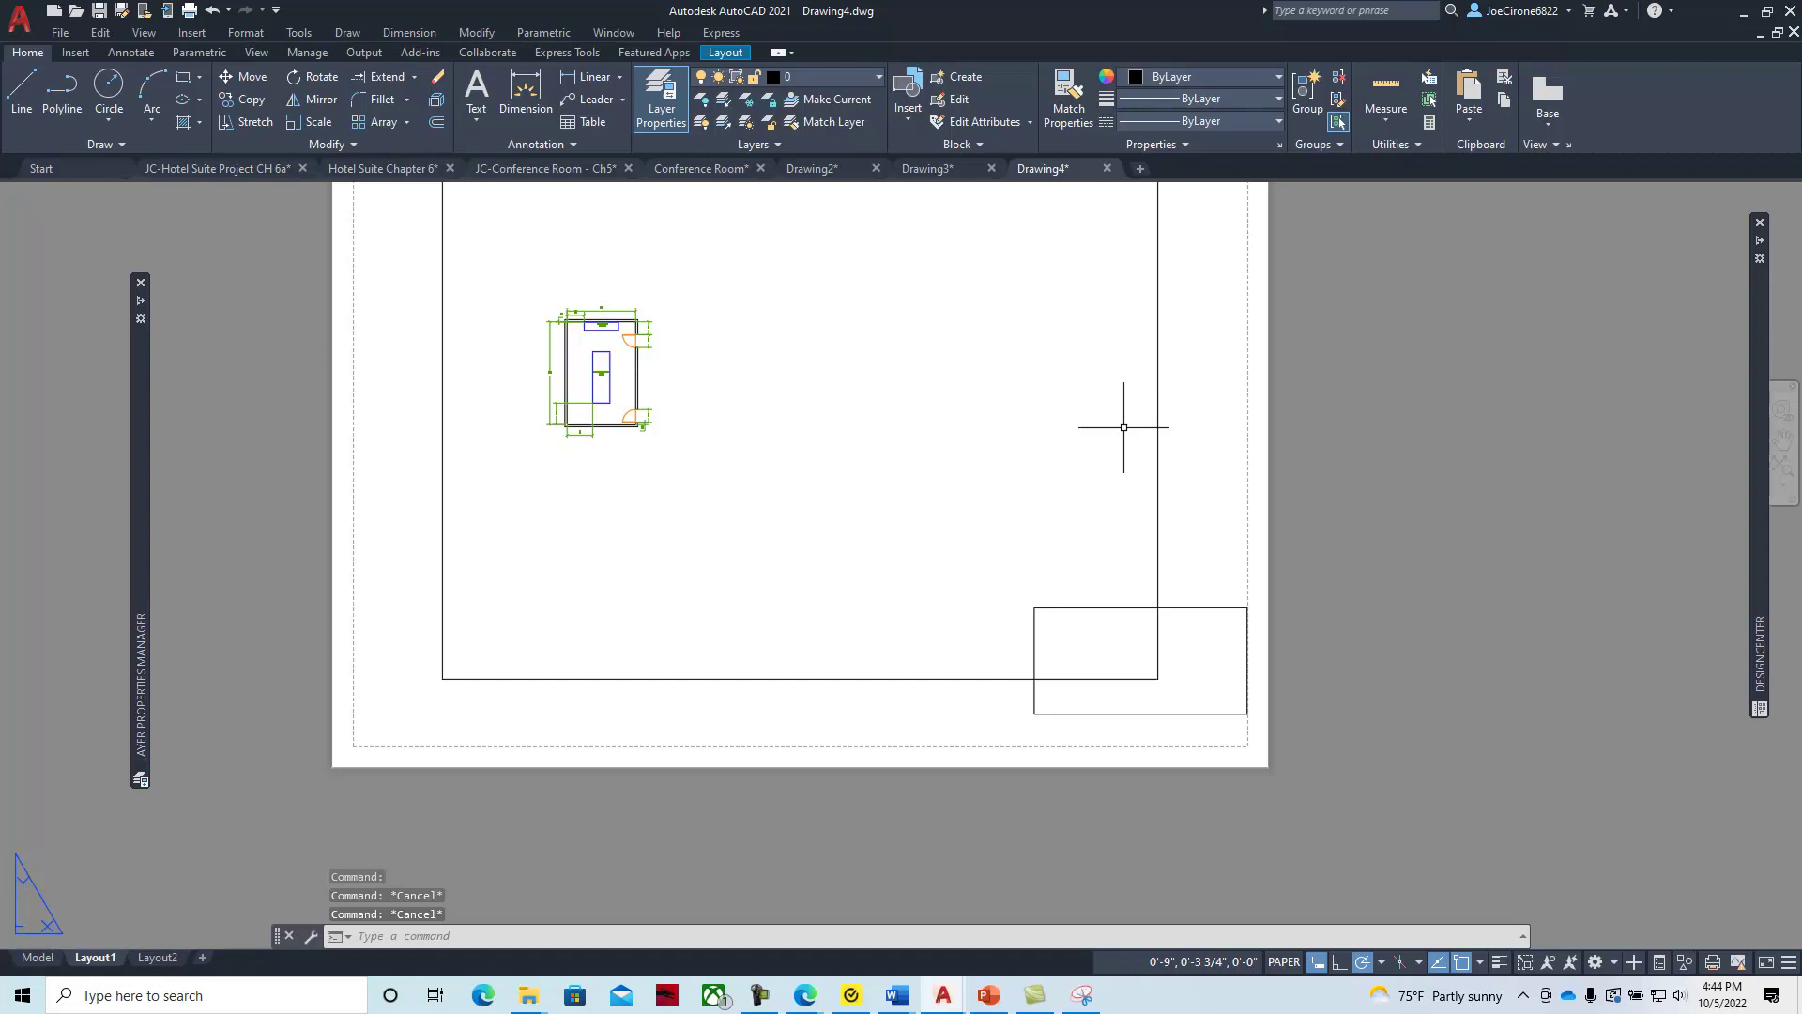
left_click(1158, 431)
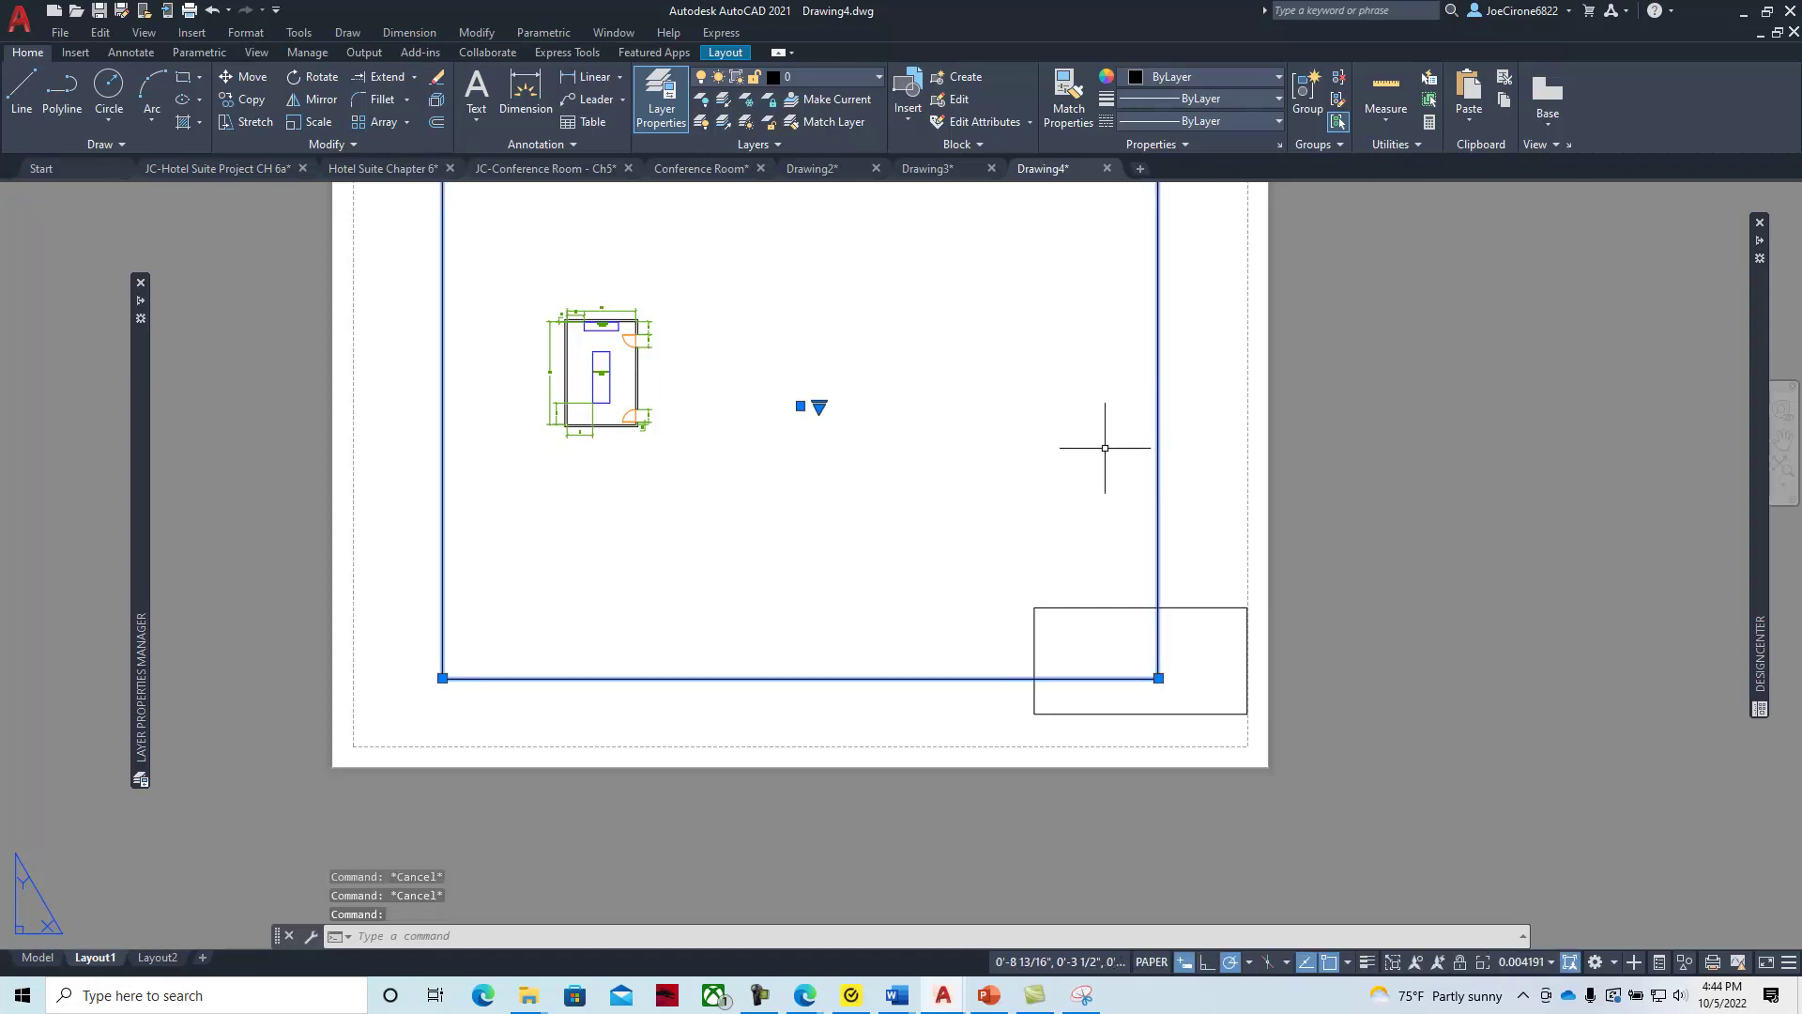
right_click(1105, 450)
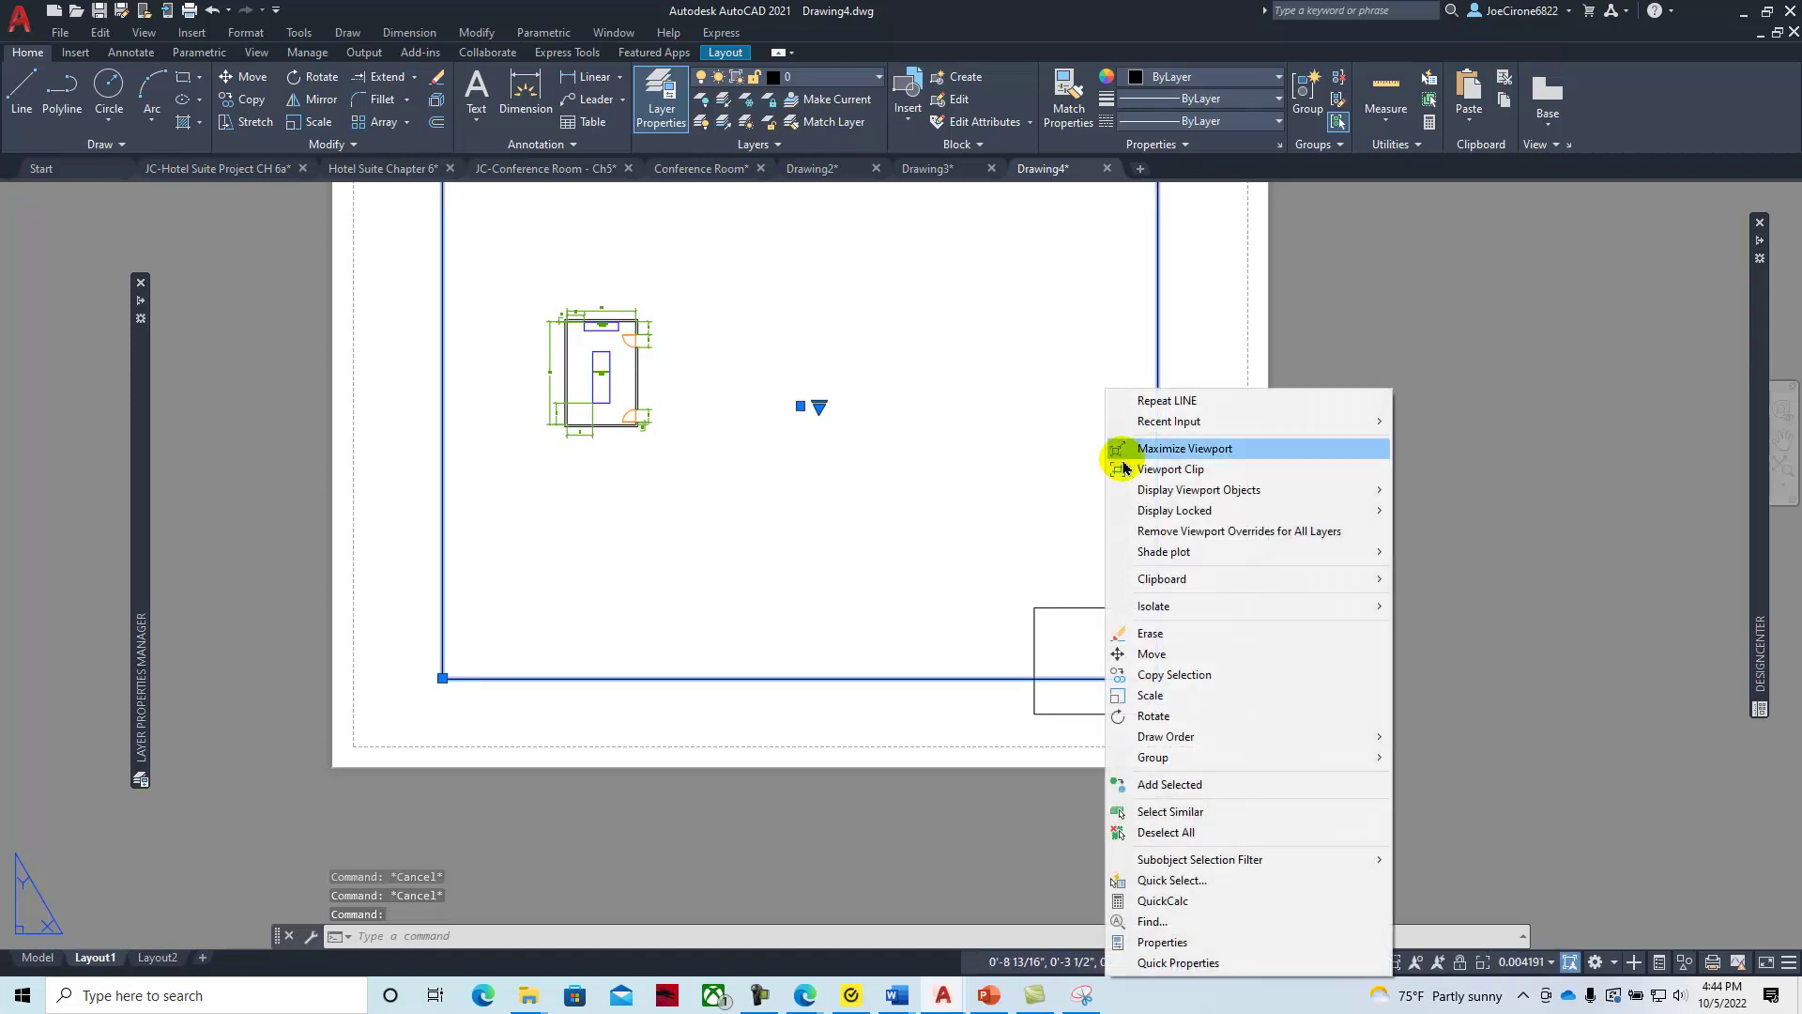
left_click(1185, 965)
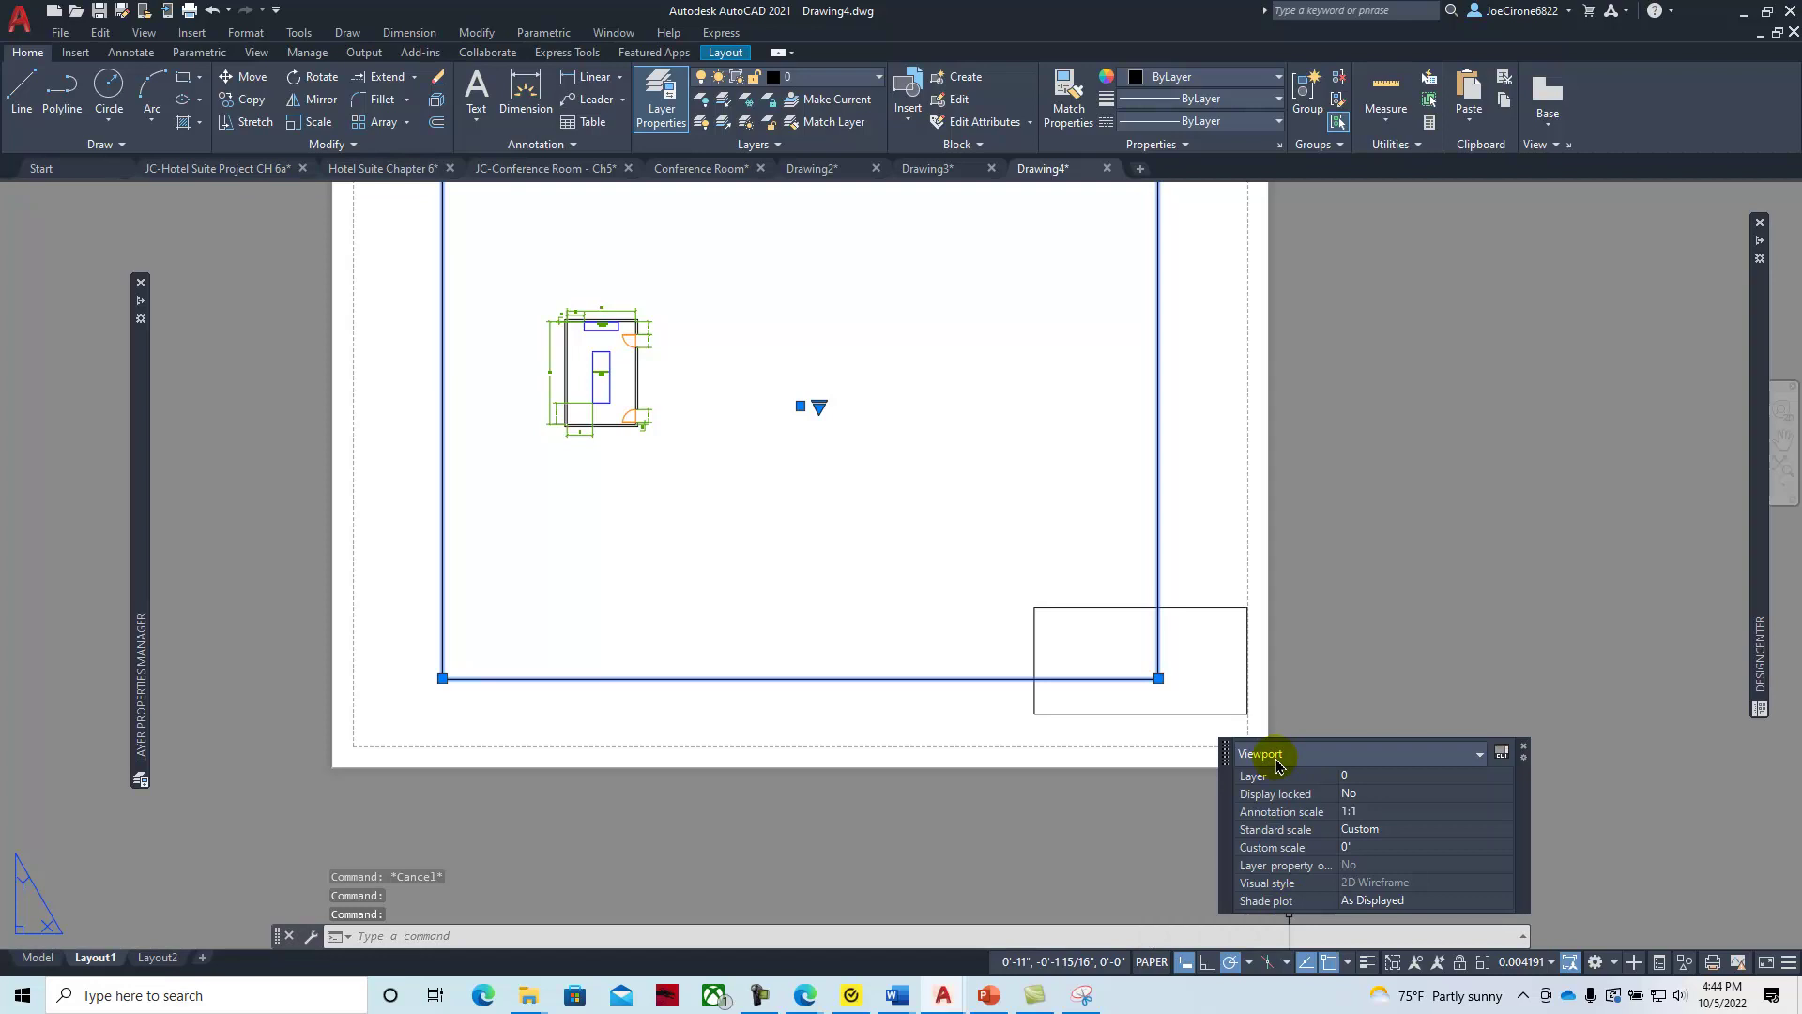
key("Escape")
key("Escape")
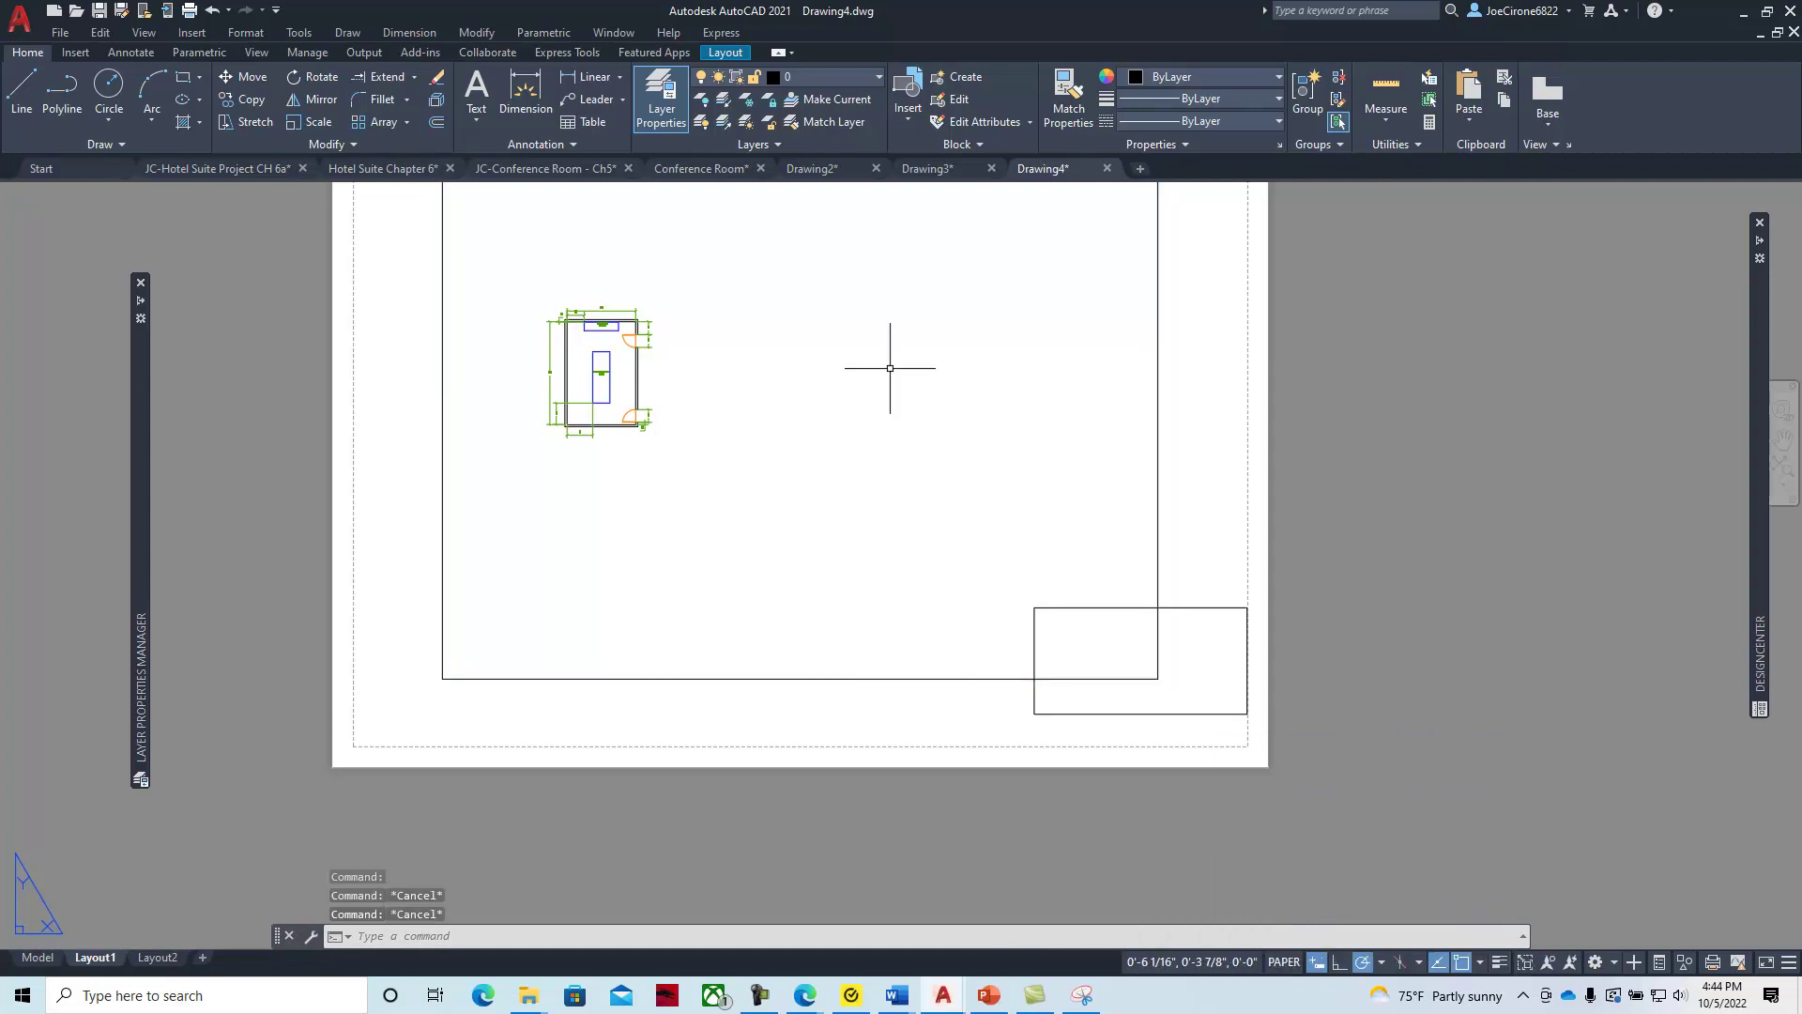
Create a new layer named Viewport in the layer manager
left_click(662, 113)
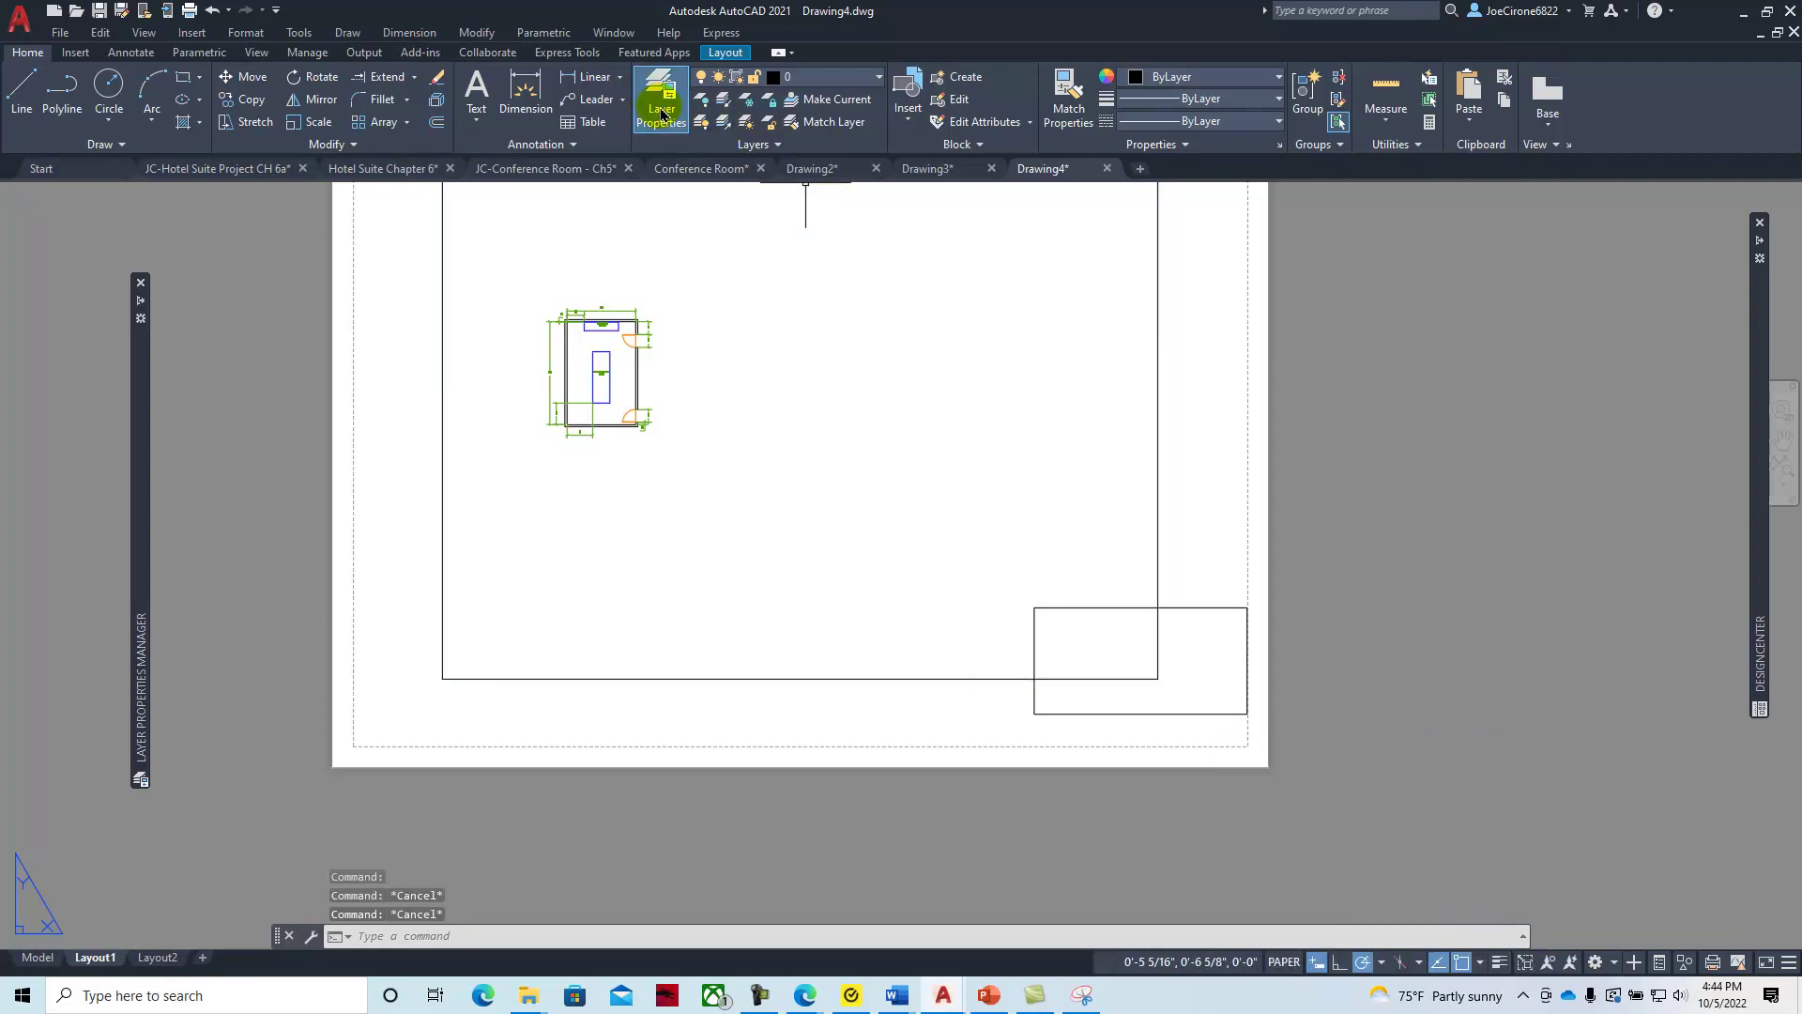
left_click(662, 112)
left_click(698, 315)
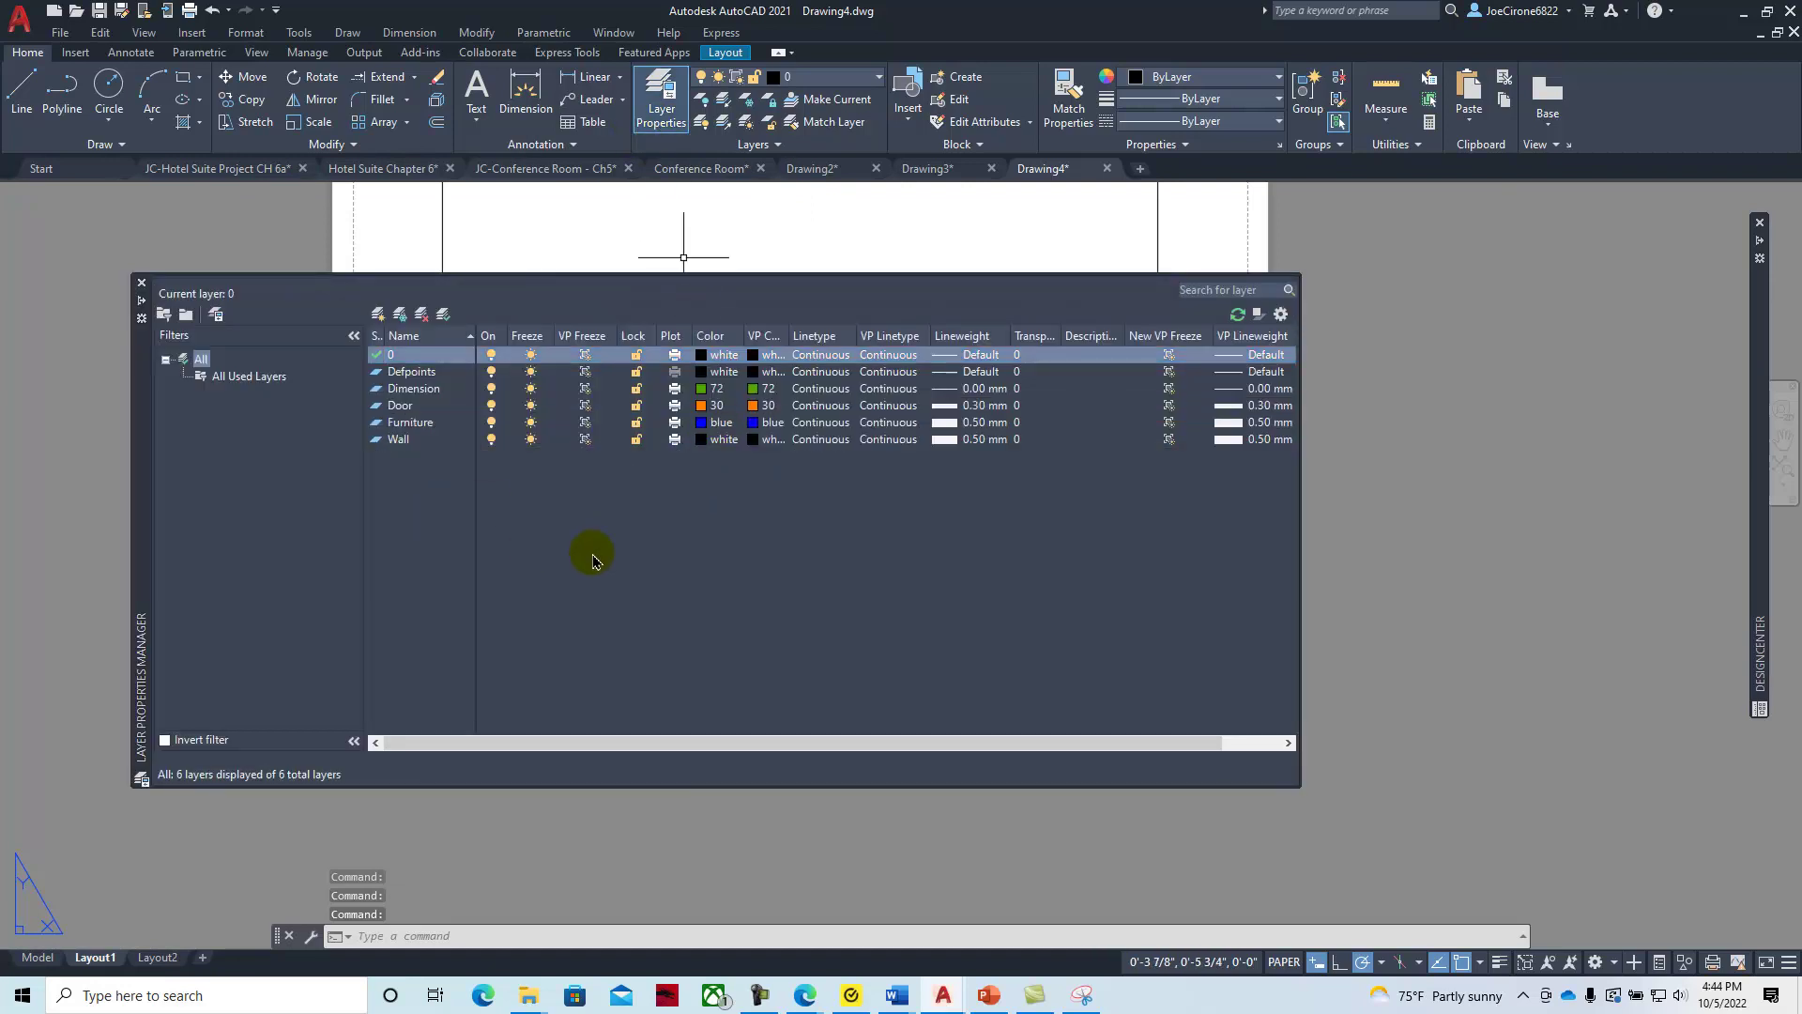
left_click(378, 312)
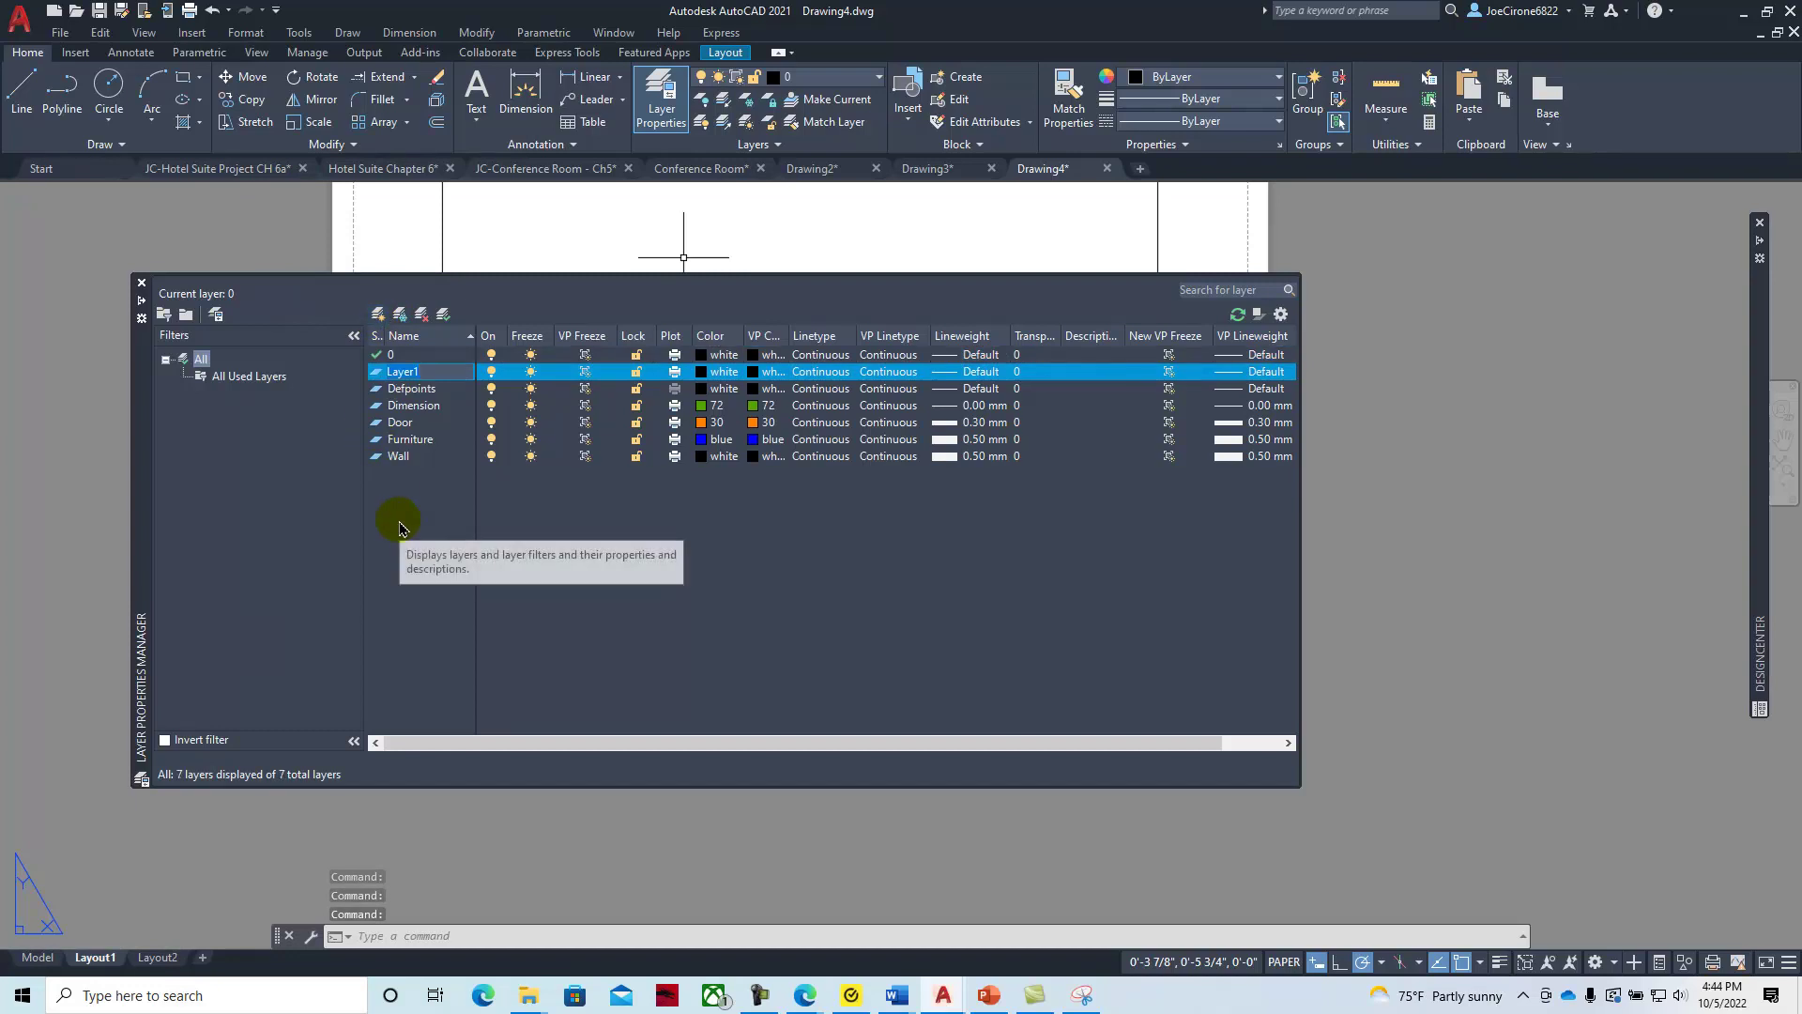
type("Vi")
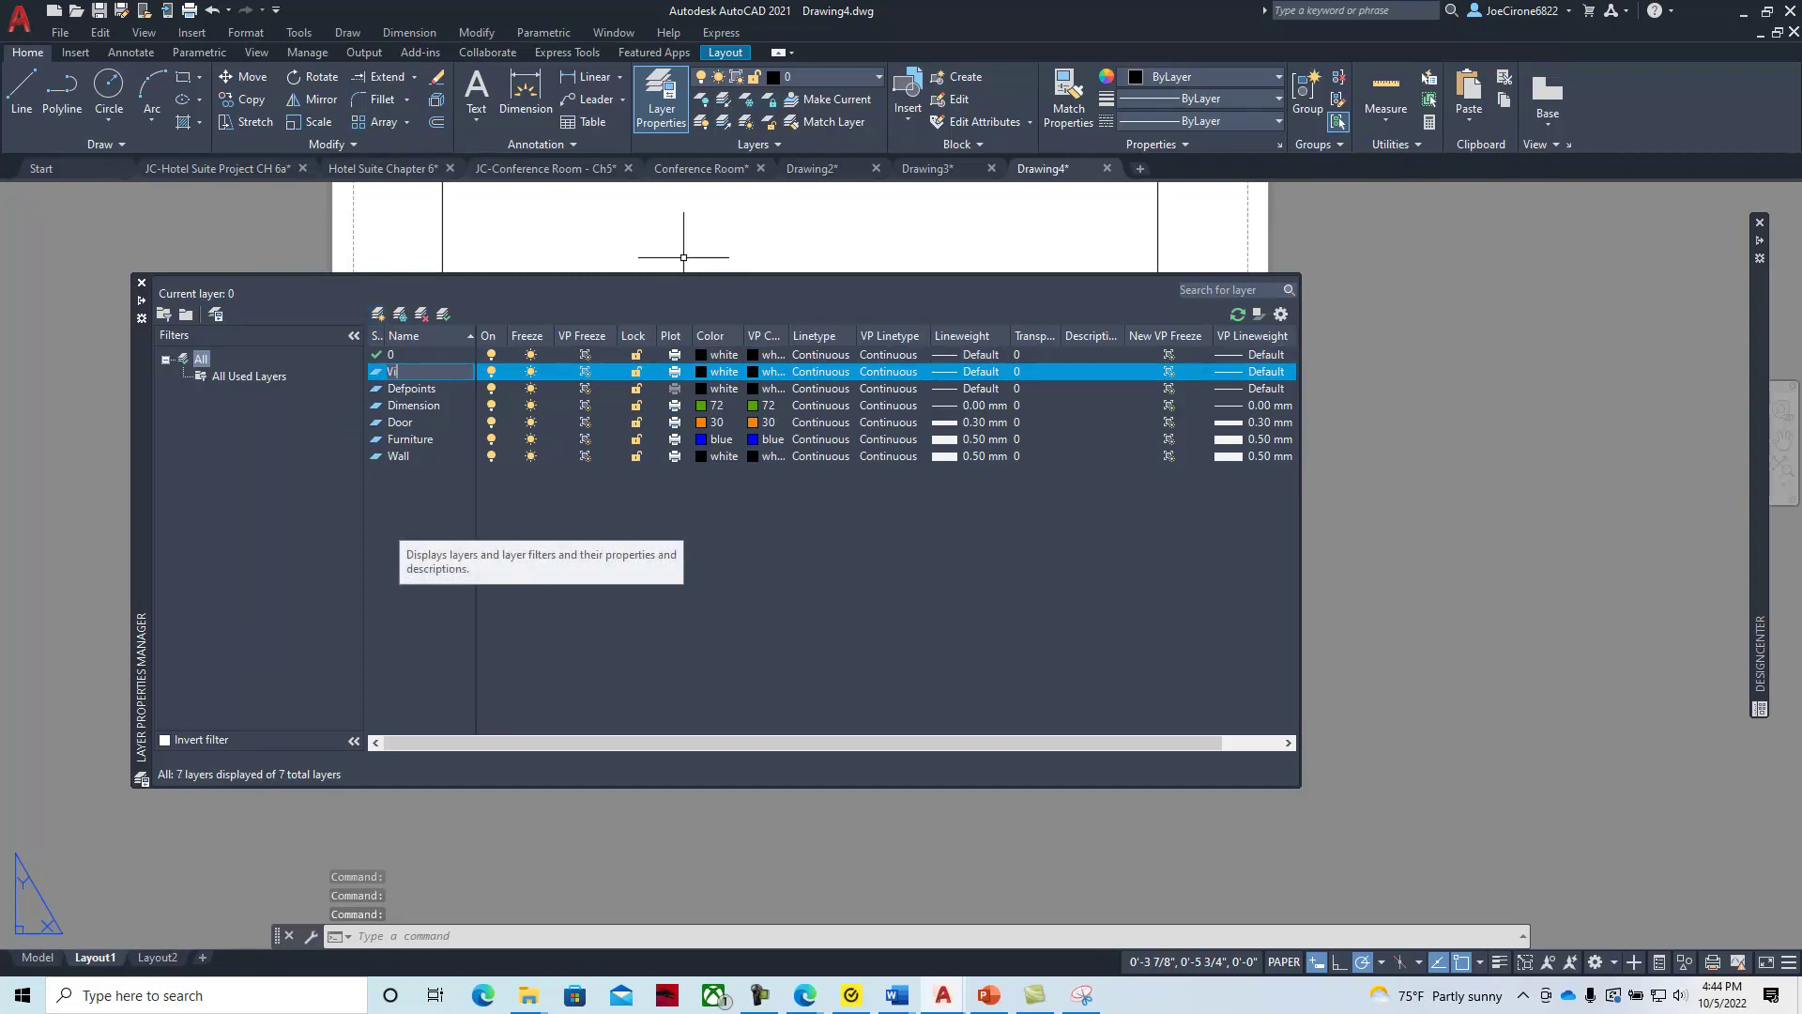
type("ewpor")
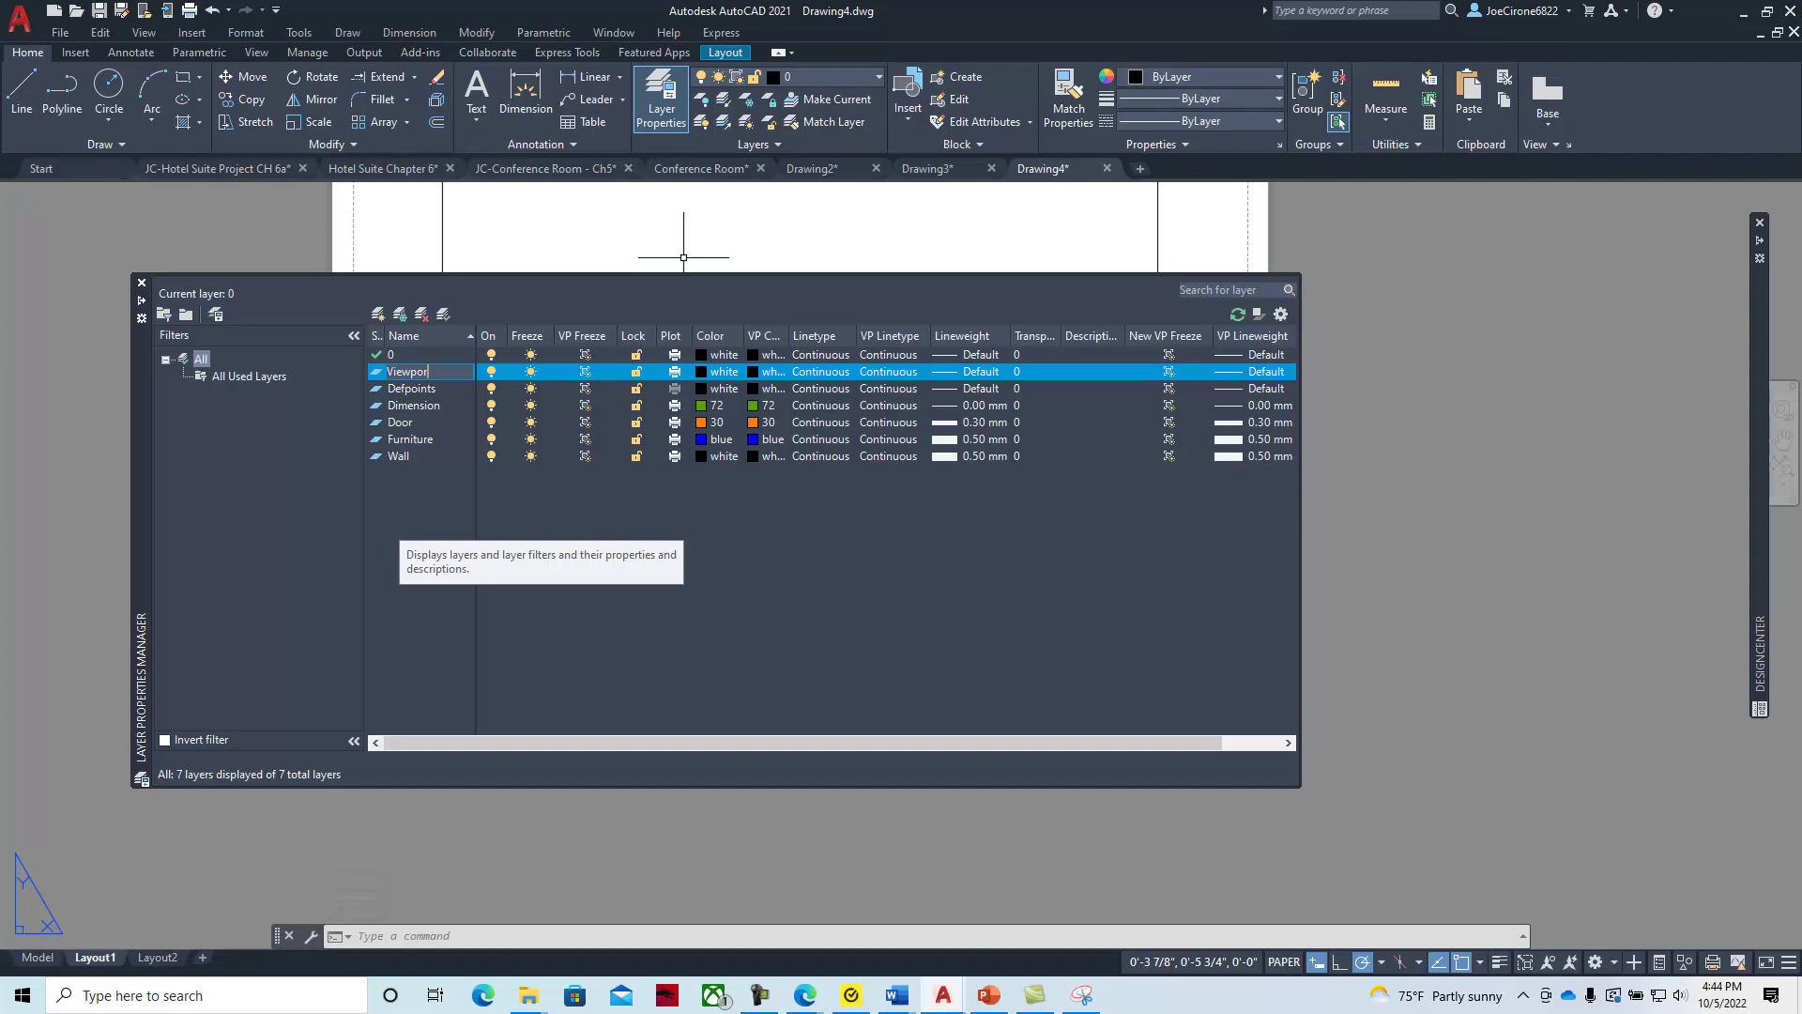
type("t")
key("Return")
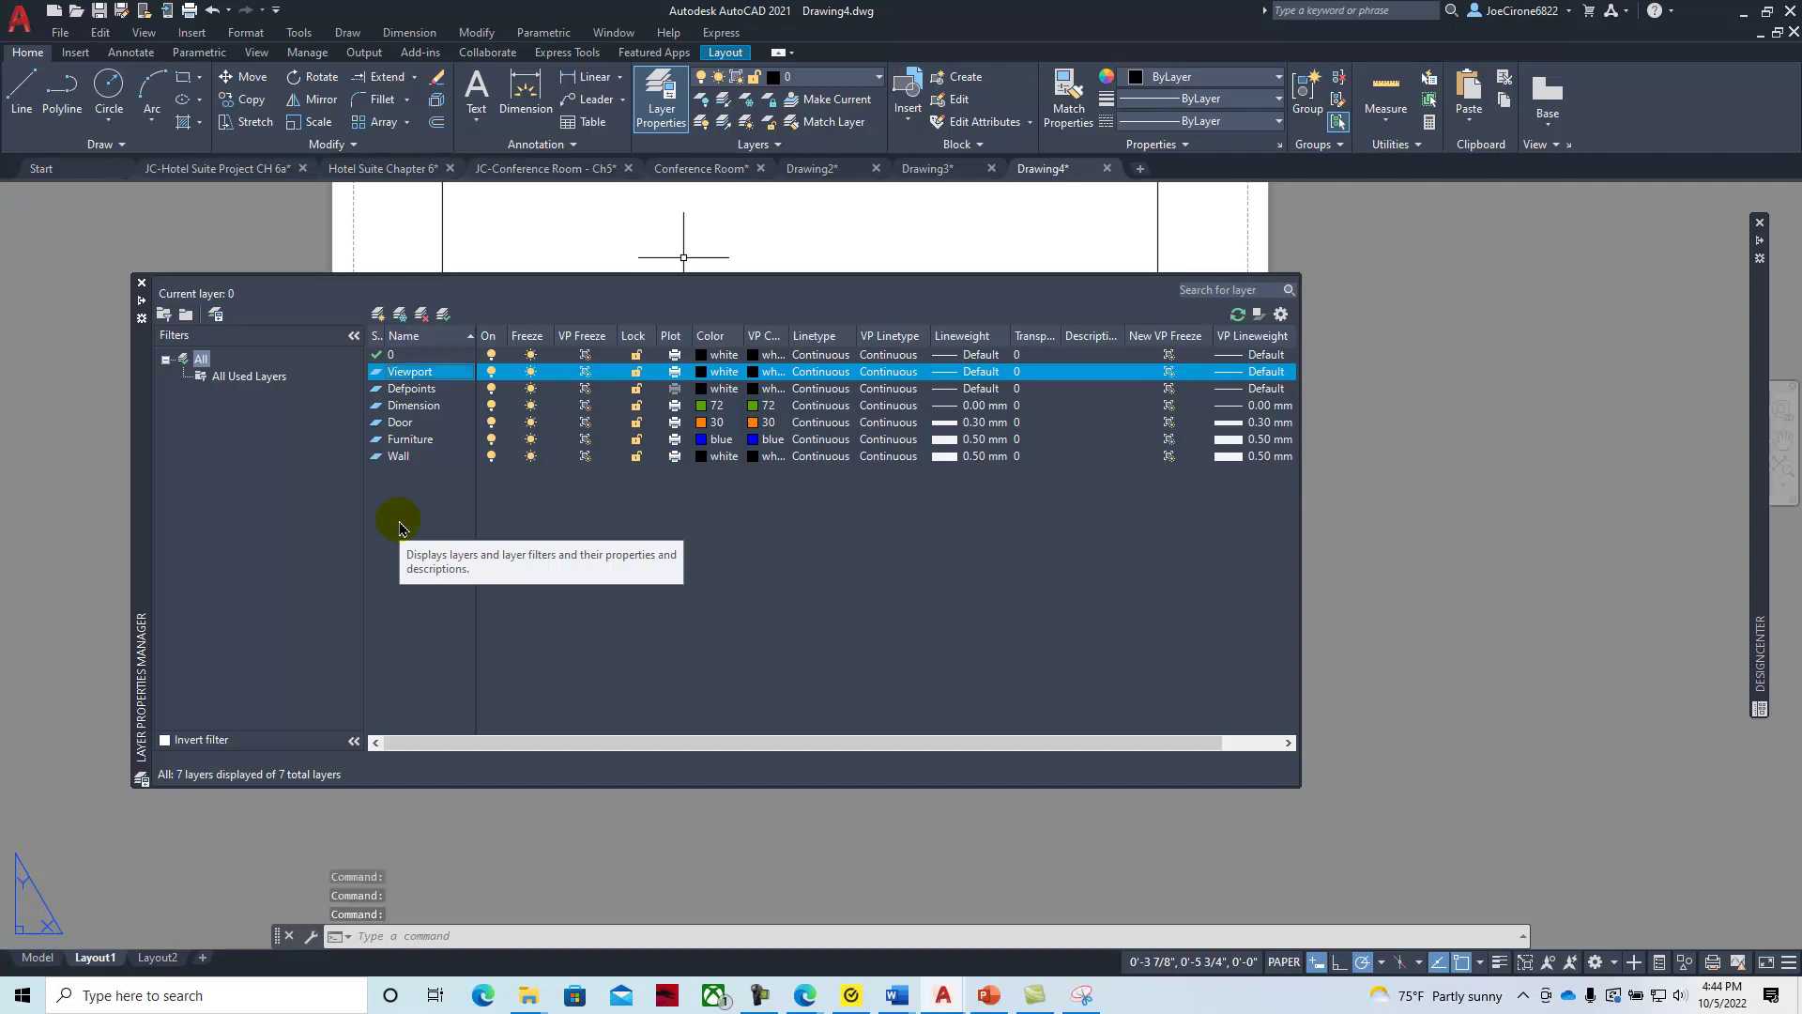
Set the Viewport layer's color to green and close the layer manager
left_click(700, 372)
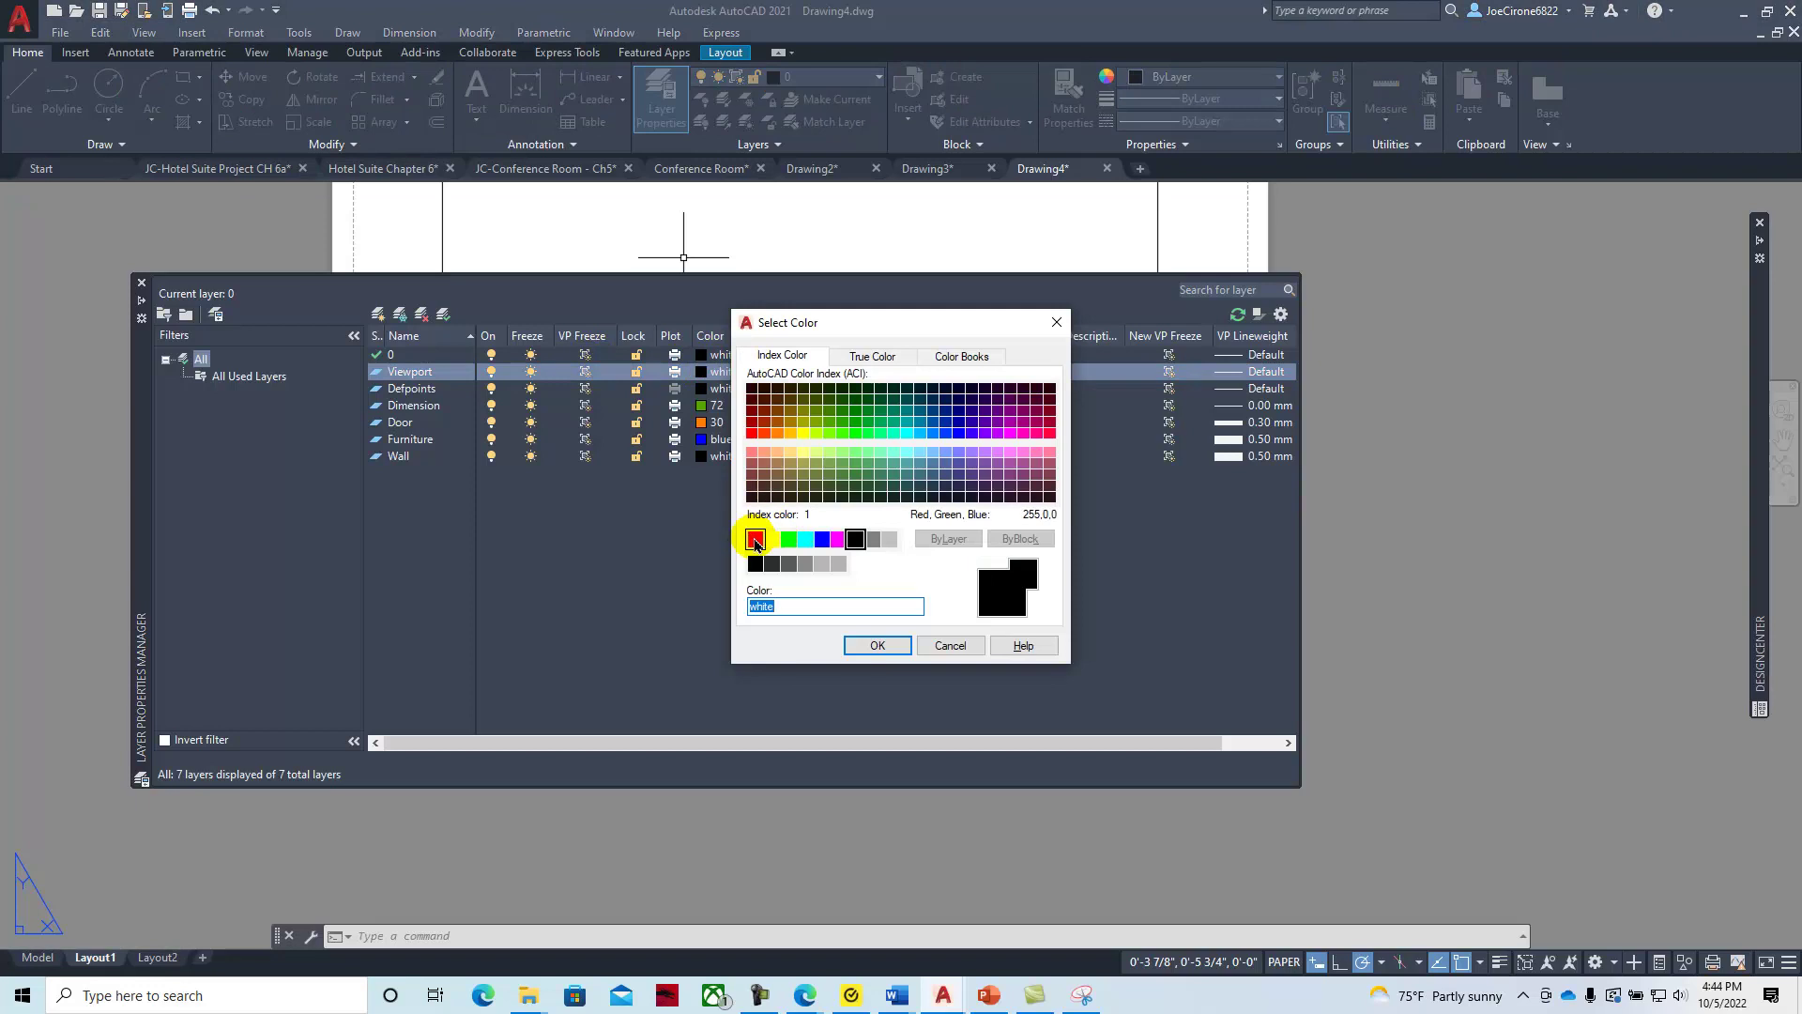
left_click(754, 539)
left_click(788, 539)
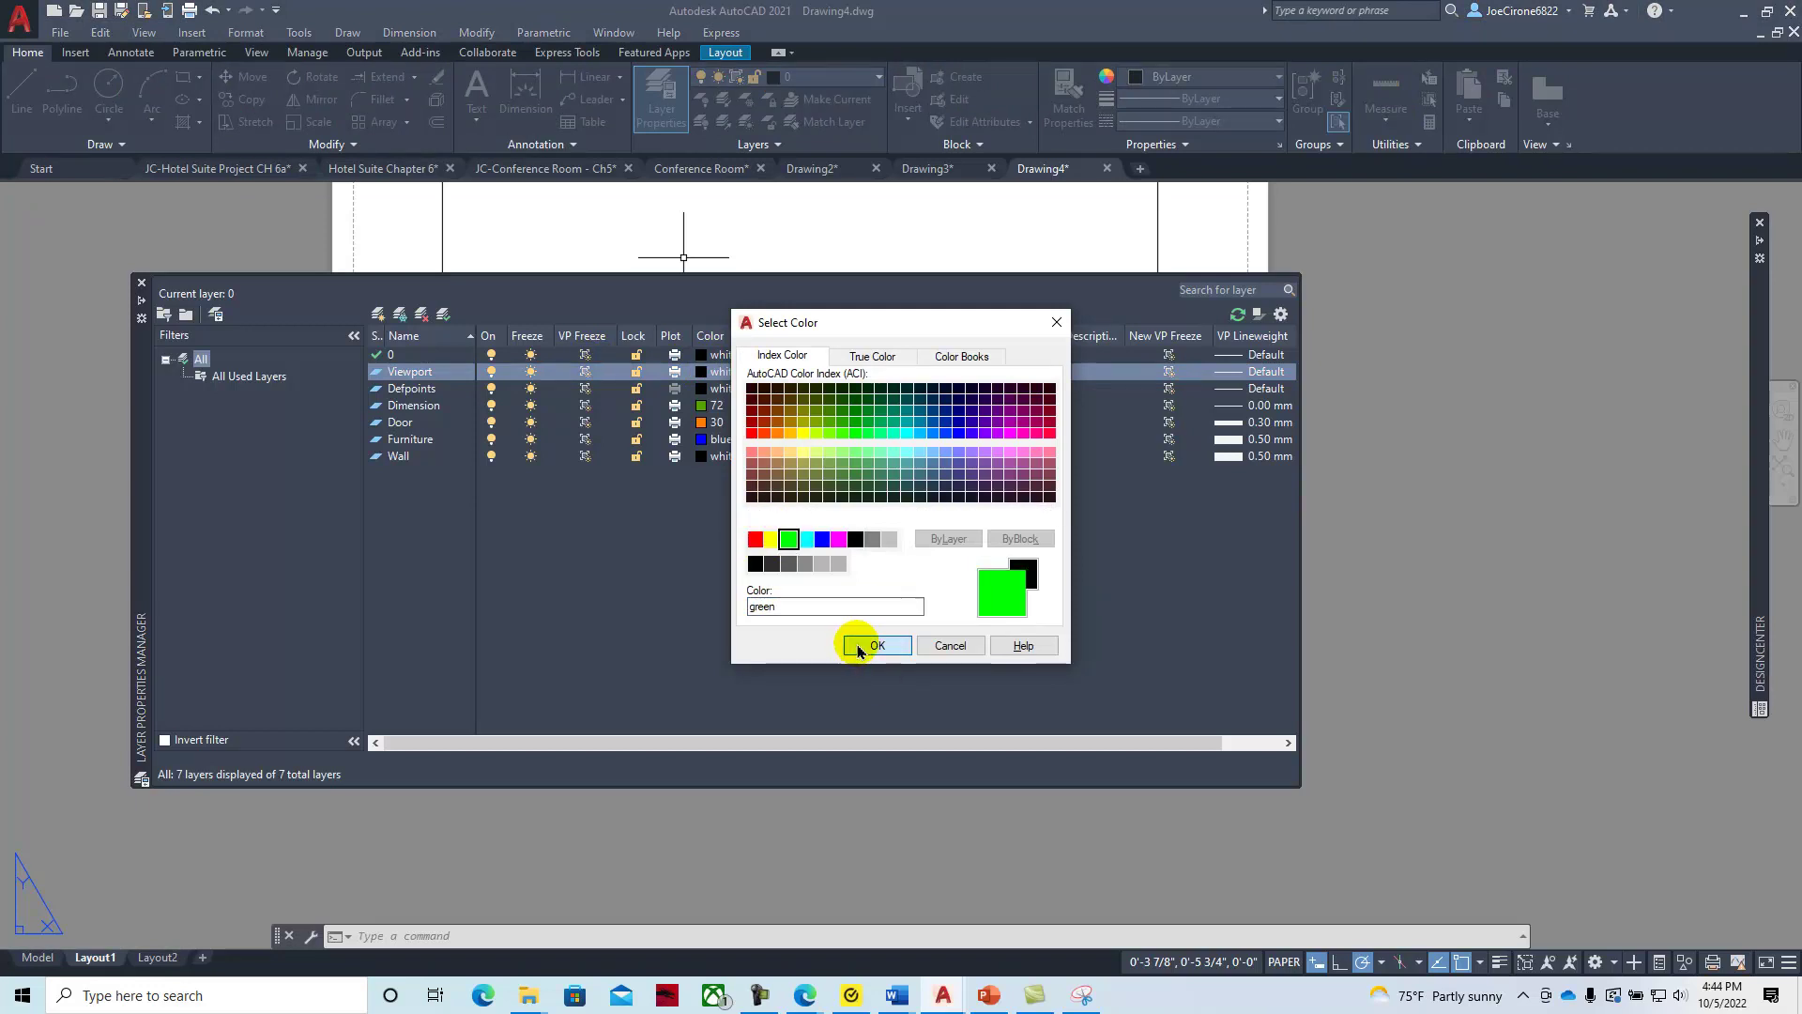
left_click(858, 645)
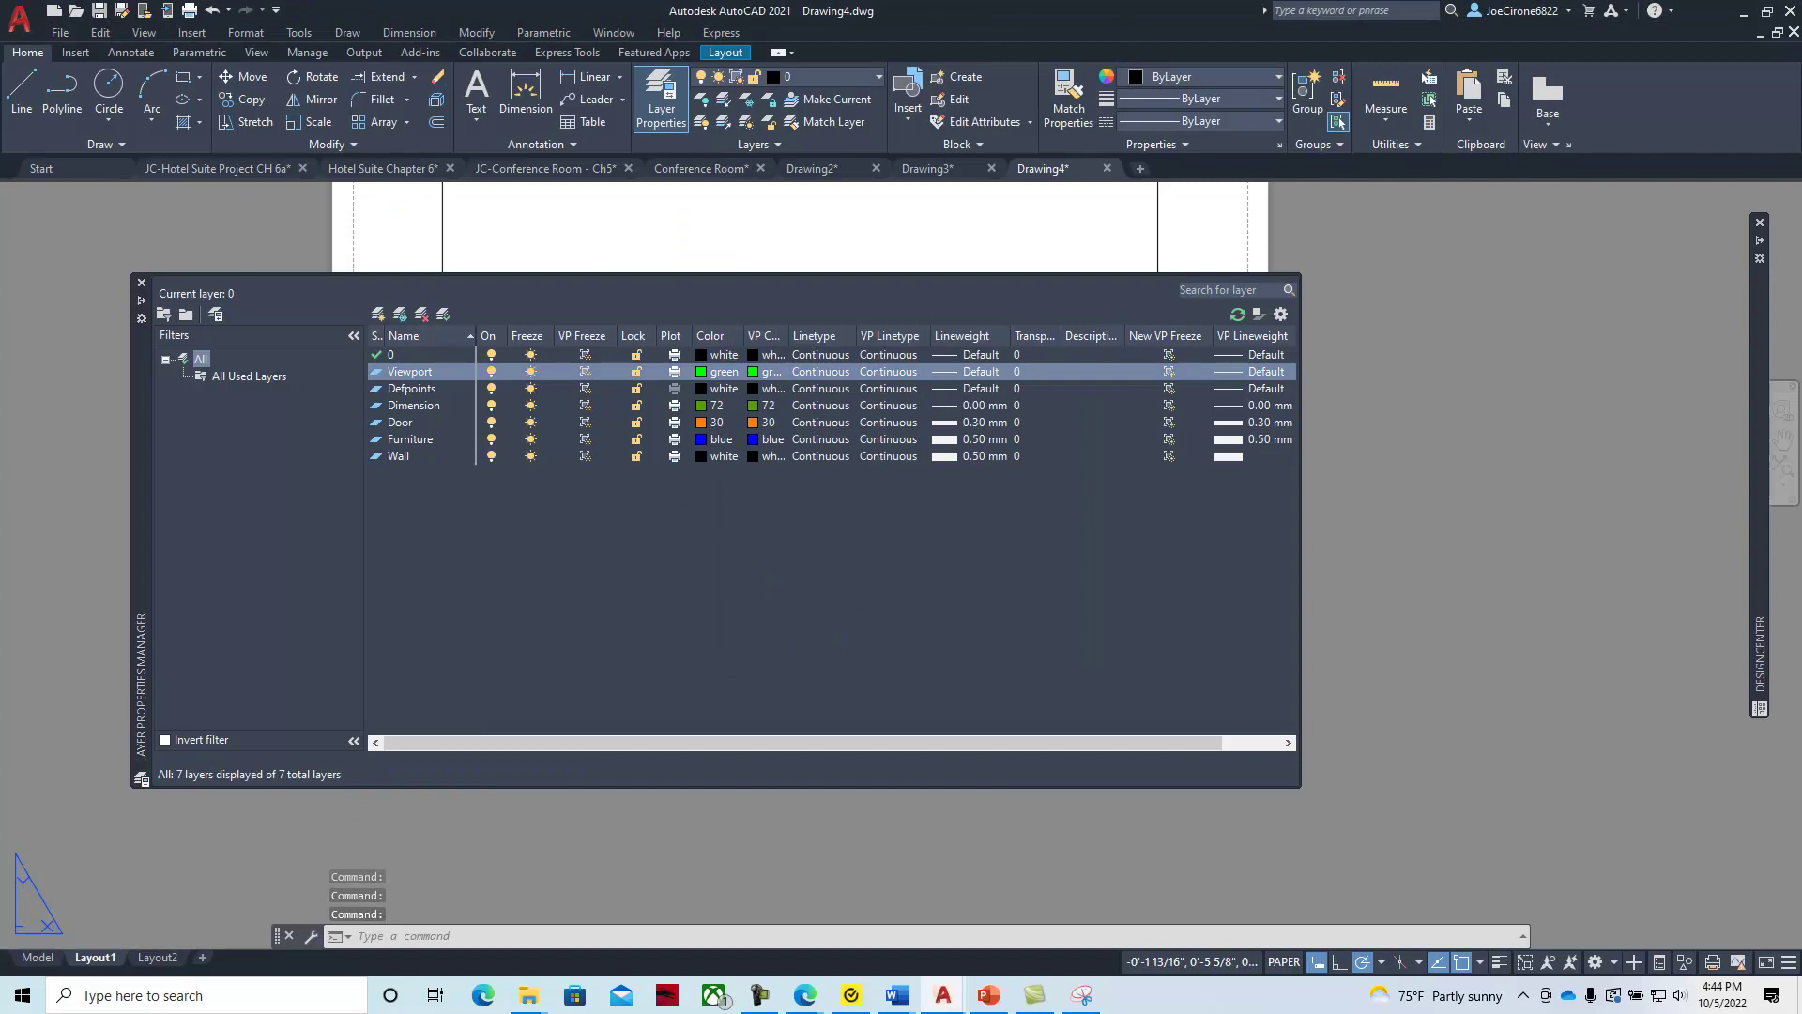
left_click(142, 283)
Move the viewport border on Layout1 to the Viewport layer and clear the selection
left_click(523, 584)
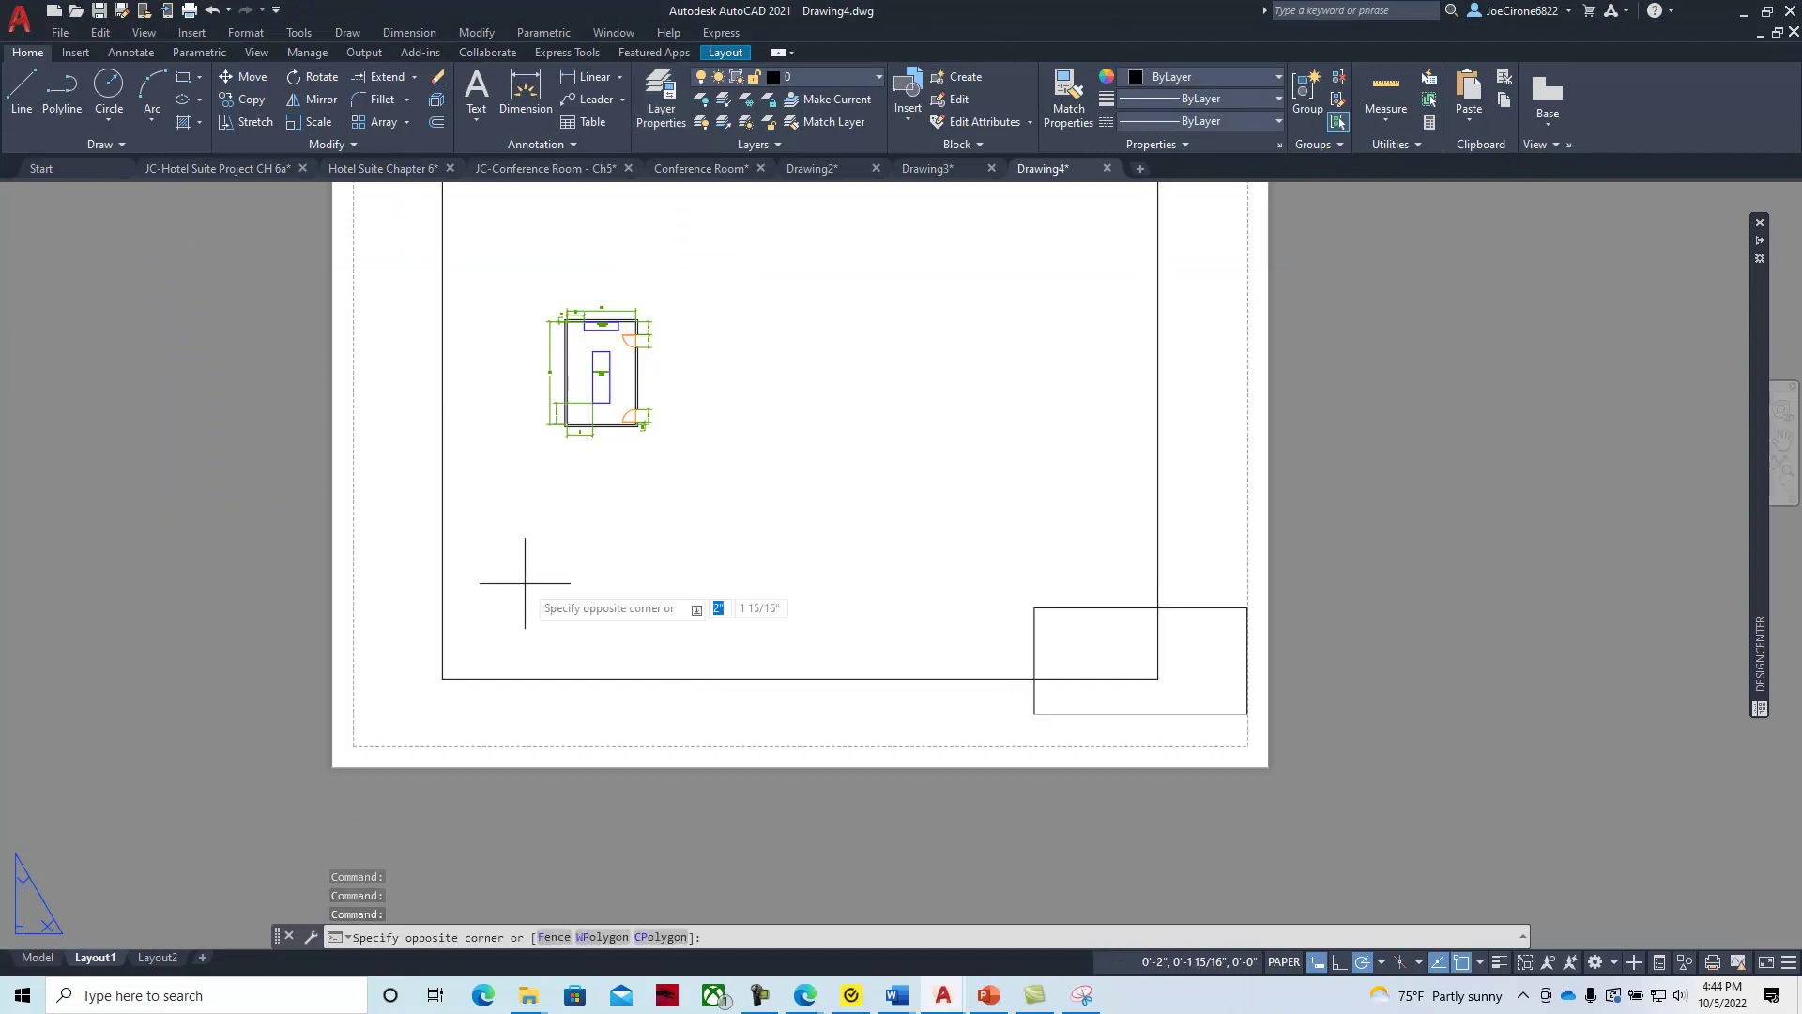
left_click(393, 668)
left_click(807, 76)
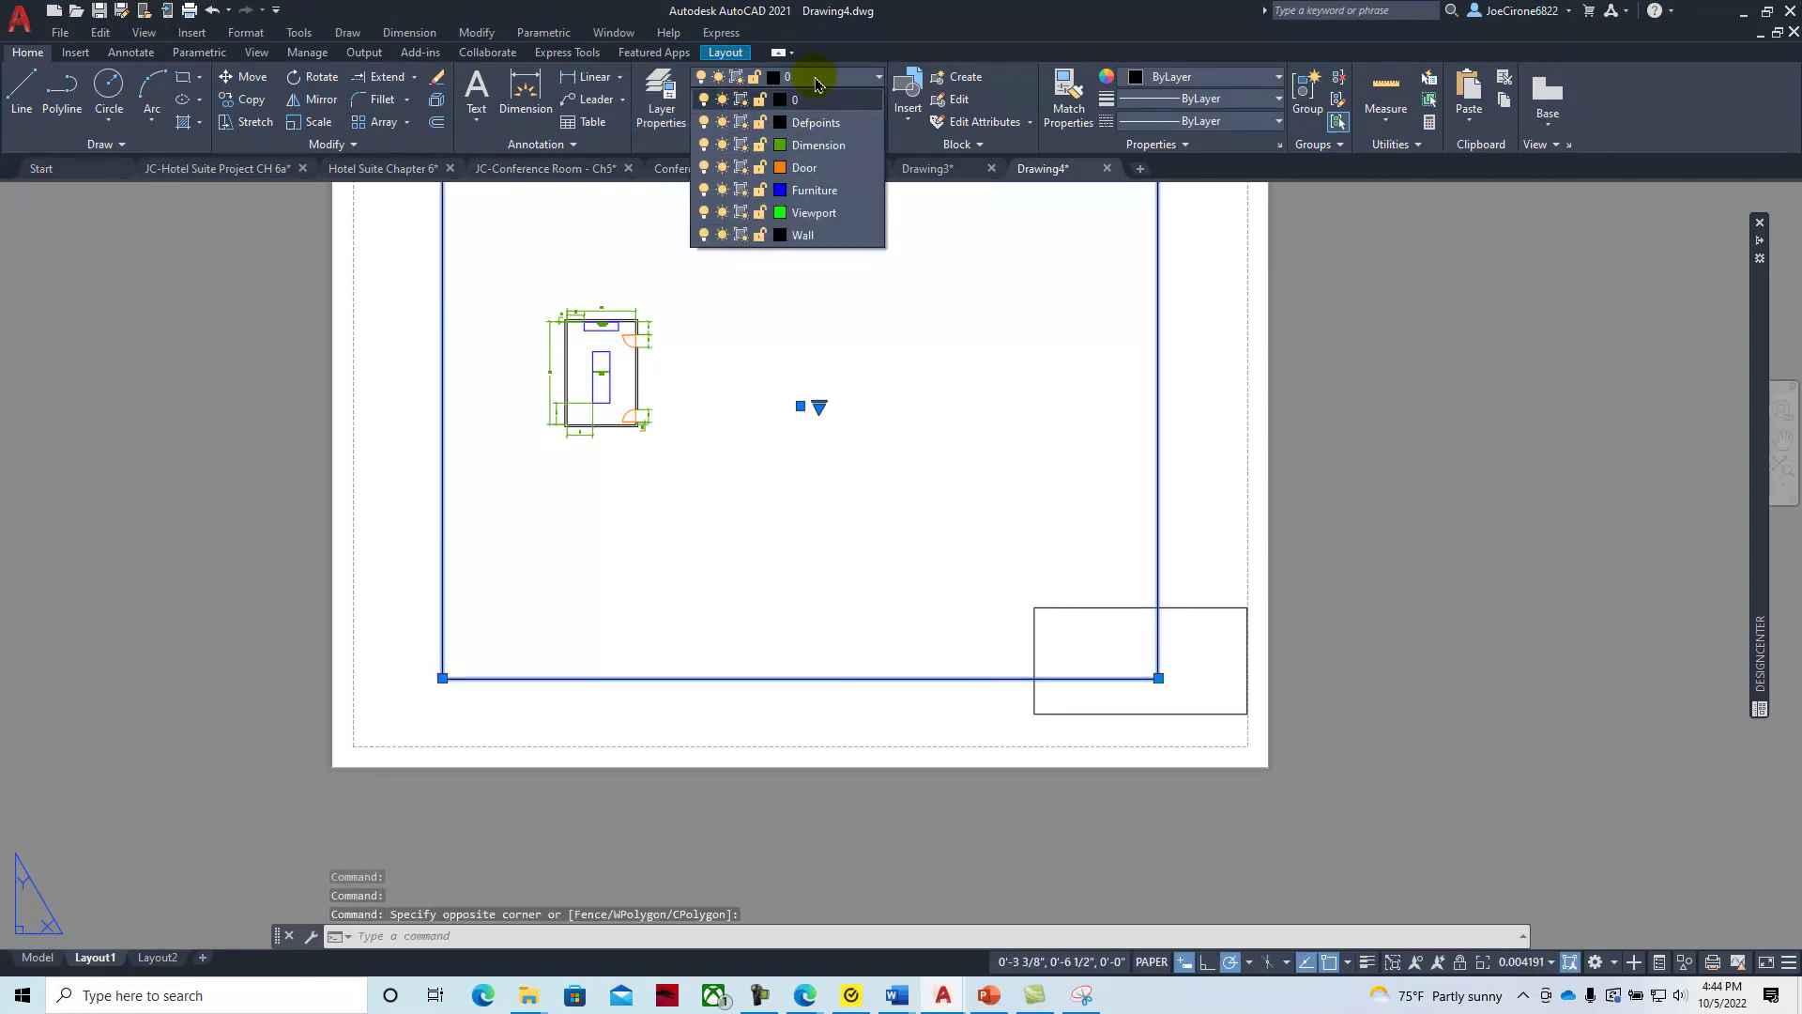
left_click(809, 187)
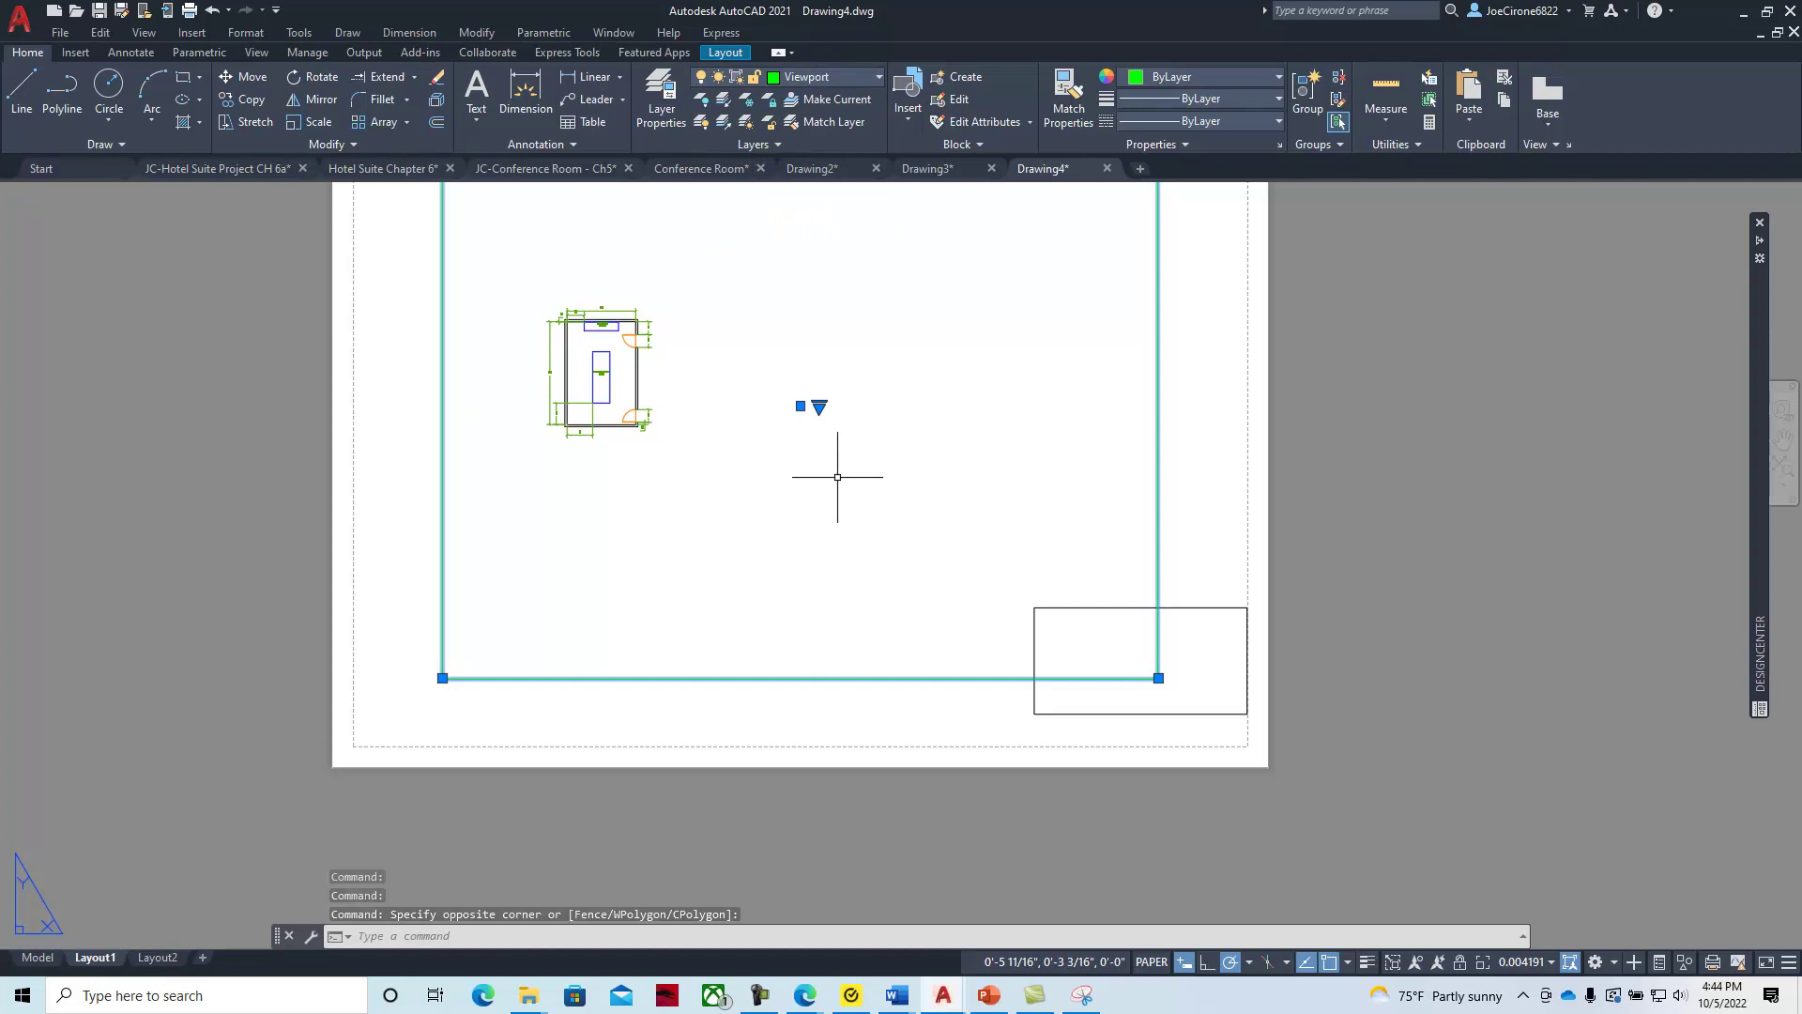
key("Escape")
key("Escape")
Switch to the browser, check the Title Block Dimensions figure on textbook page 202, and return to AutoCAD
scroll(1220, 685, "up", 4)
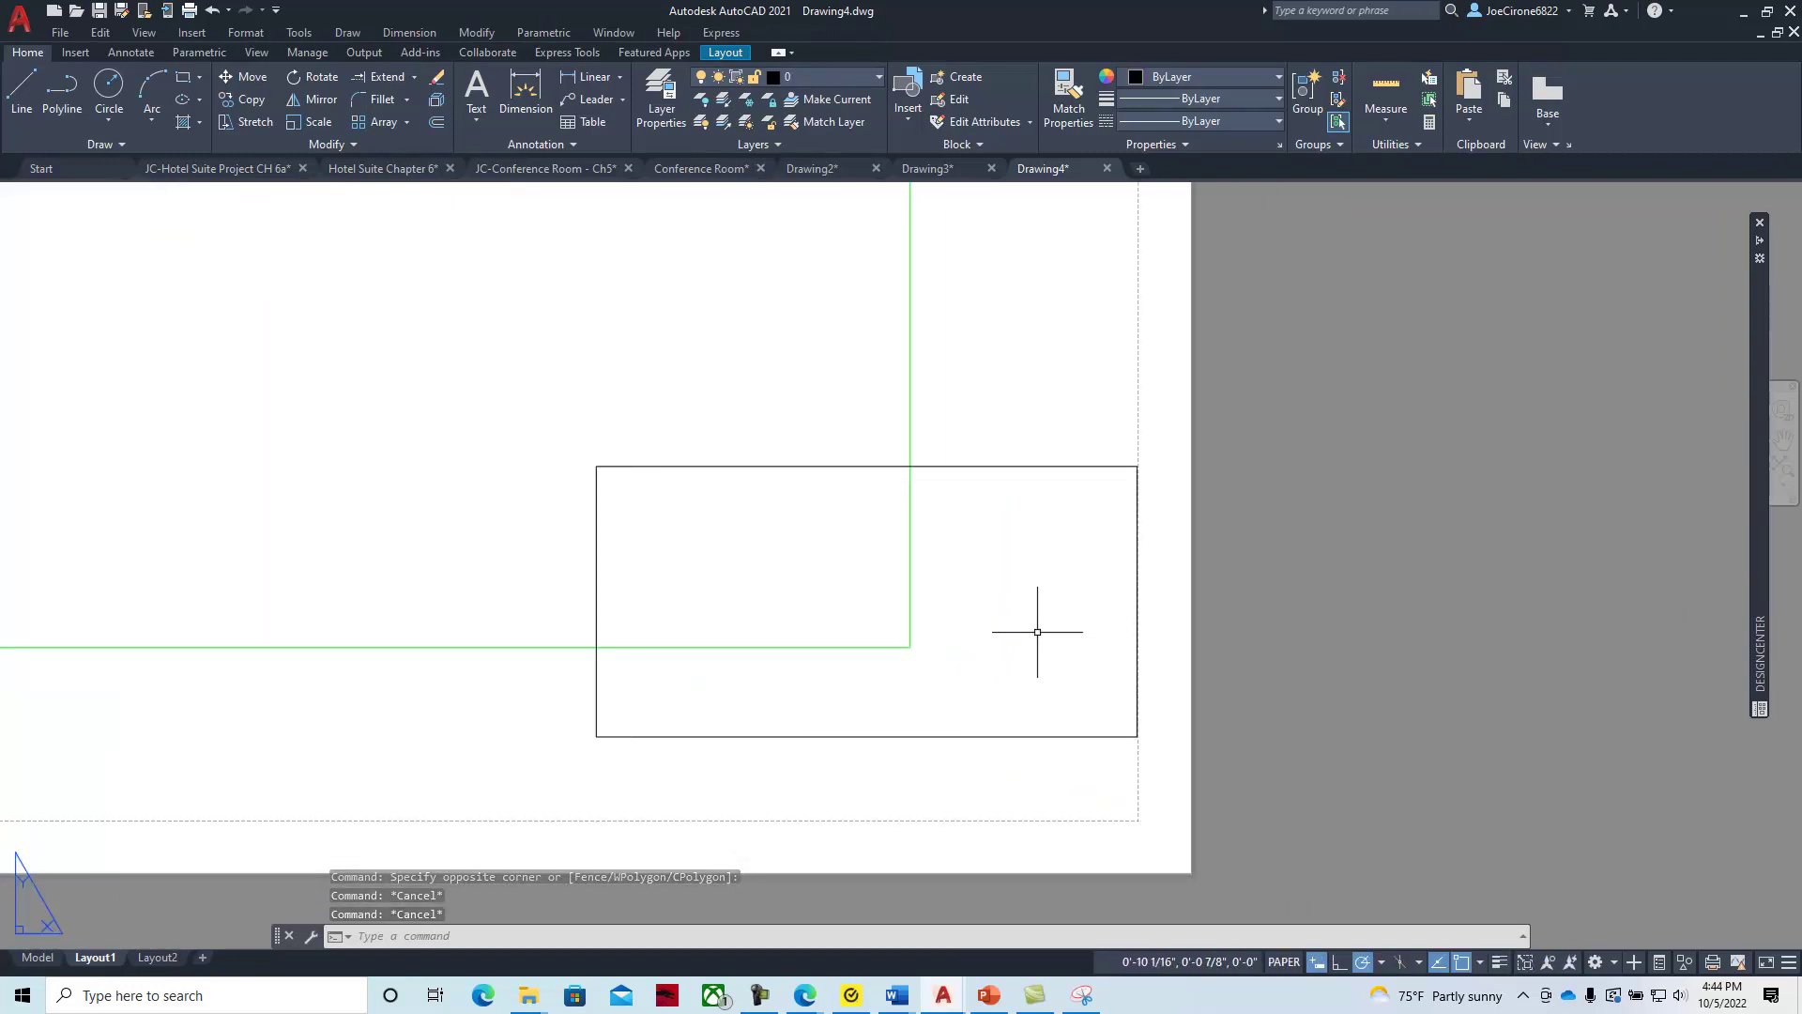
key("alt+Tab")
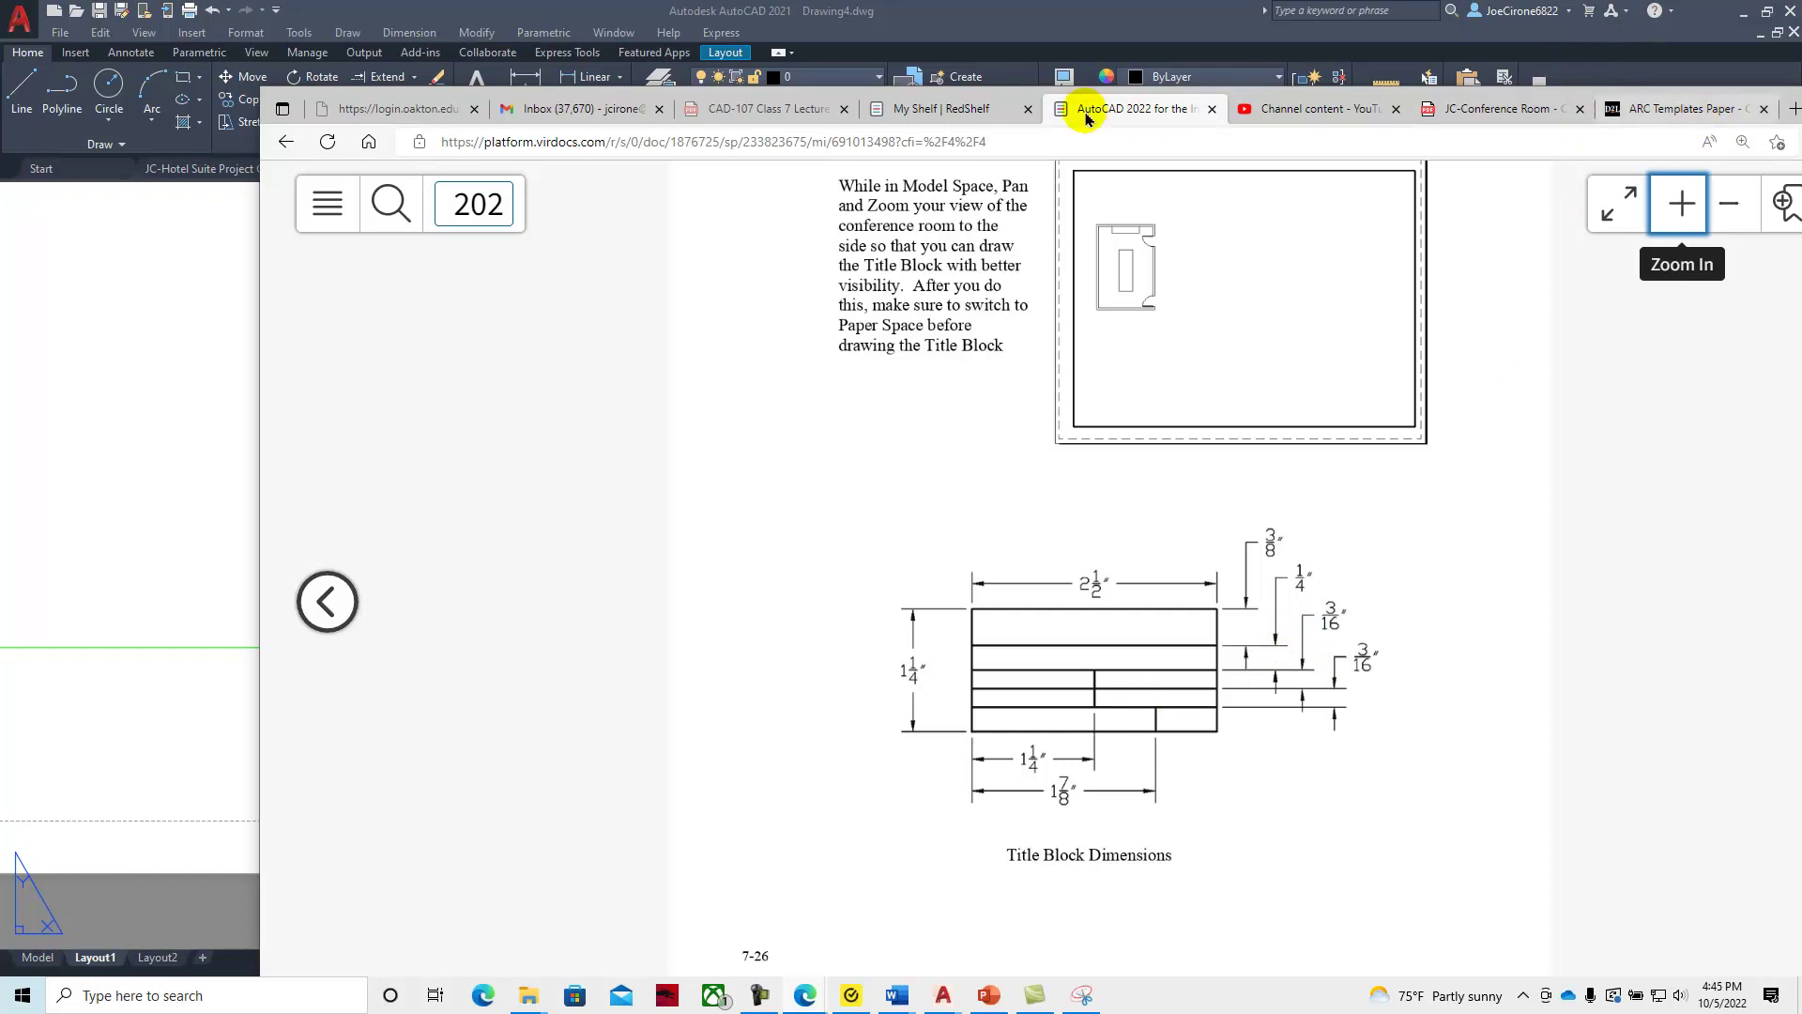
left_click(1777, 105)
key("ctrl+w")
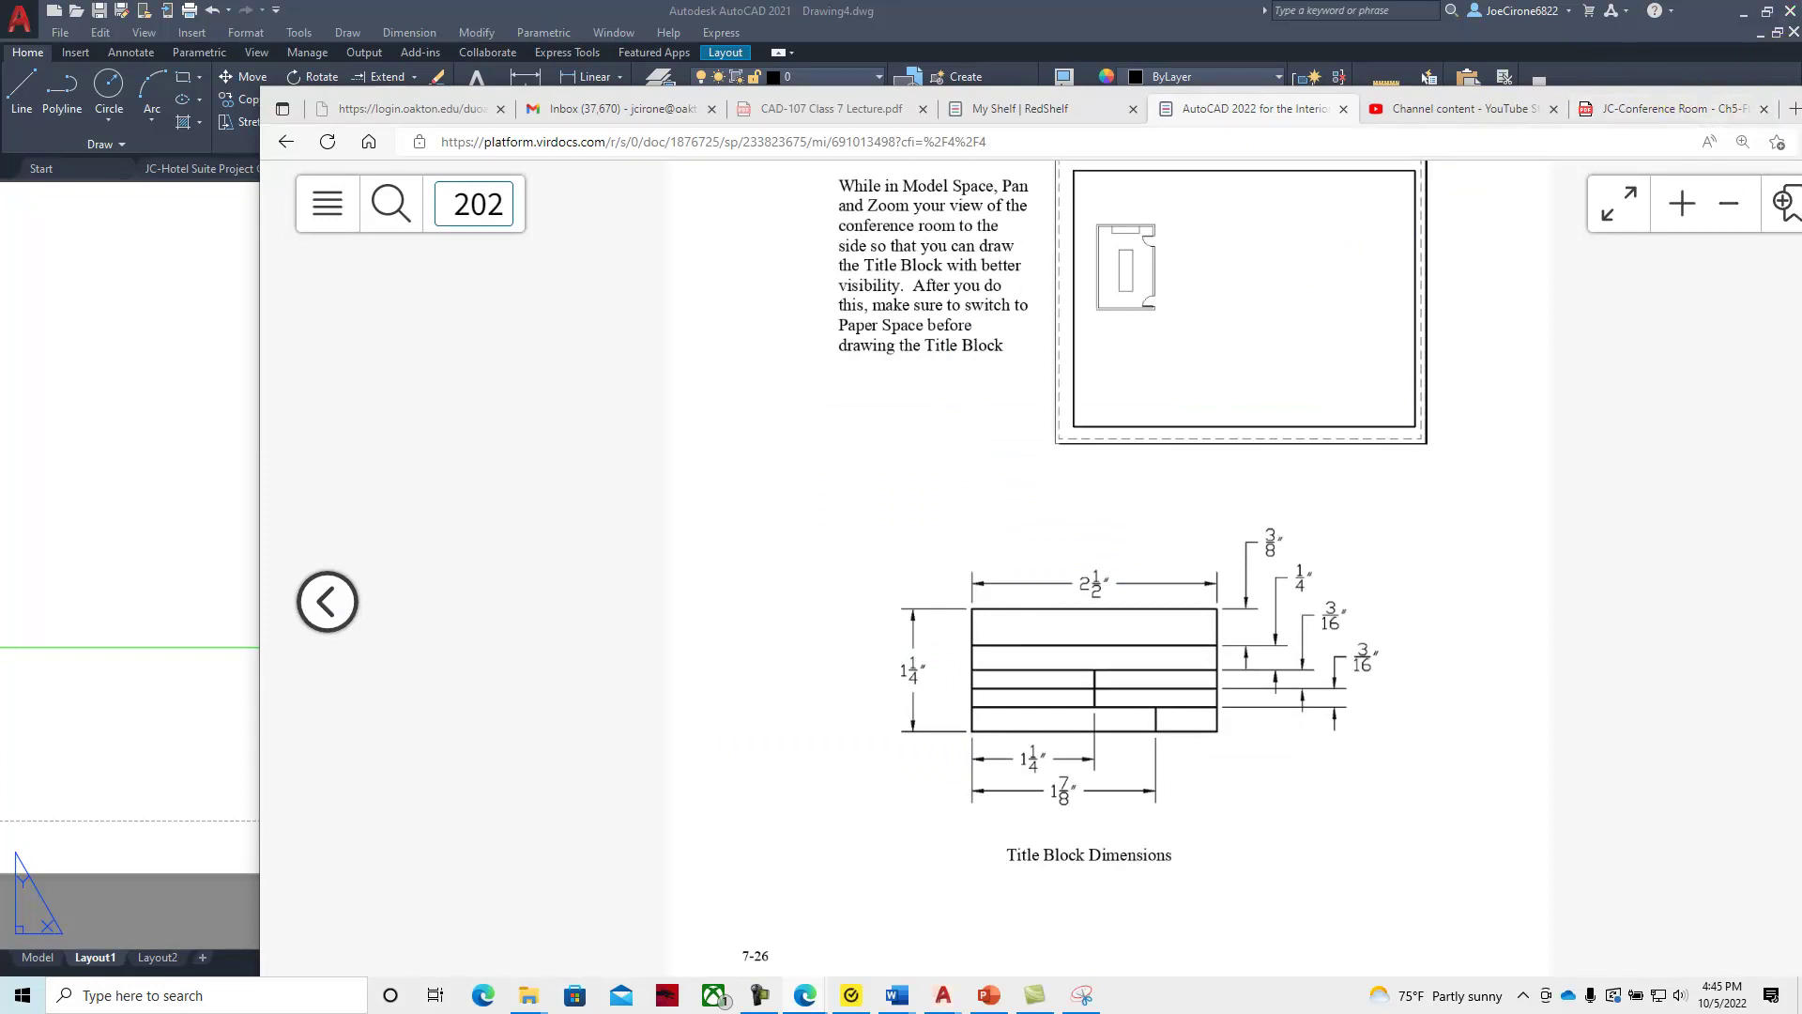
key("alt+Tab")
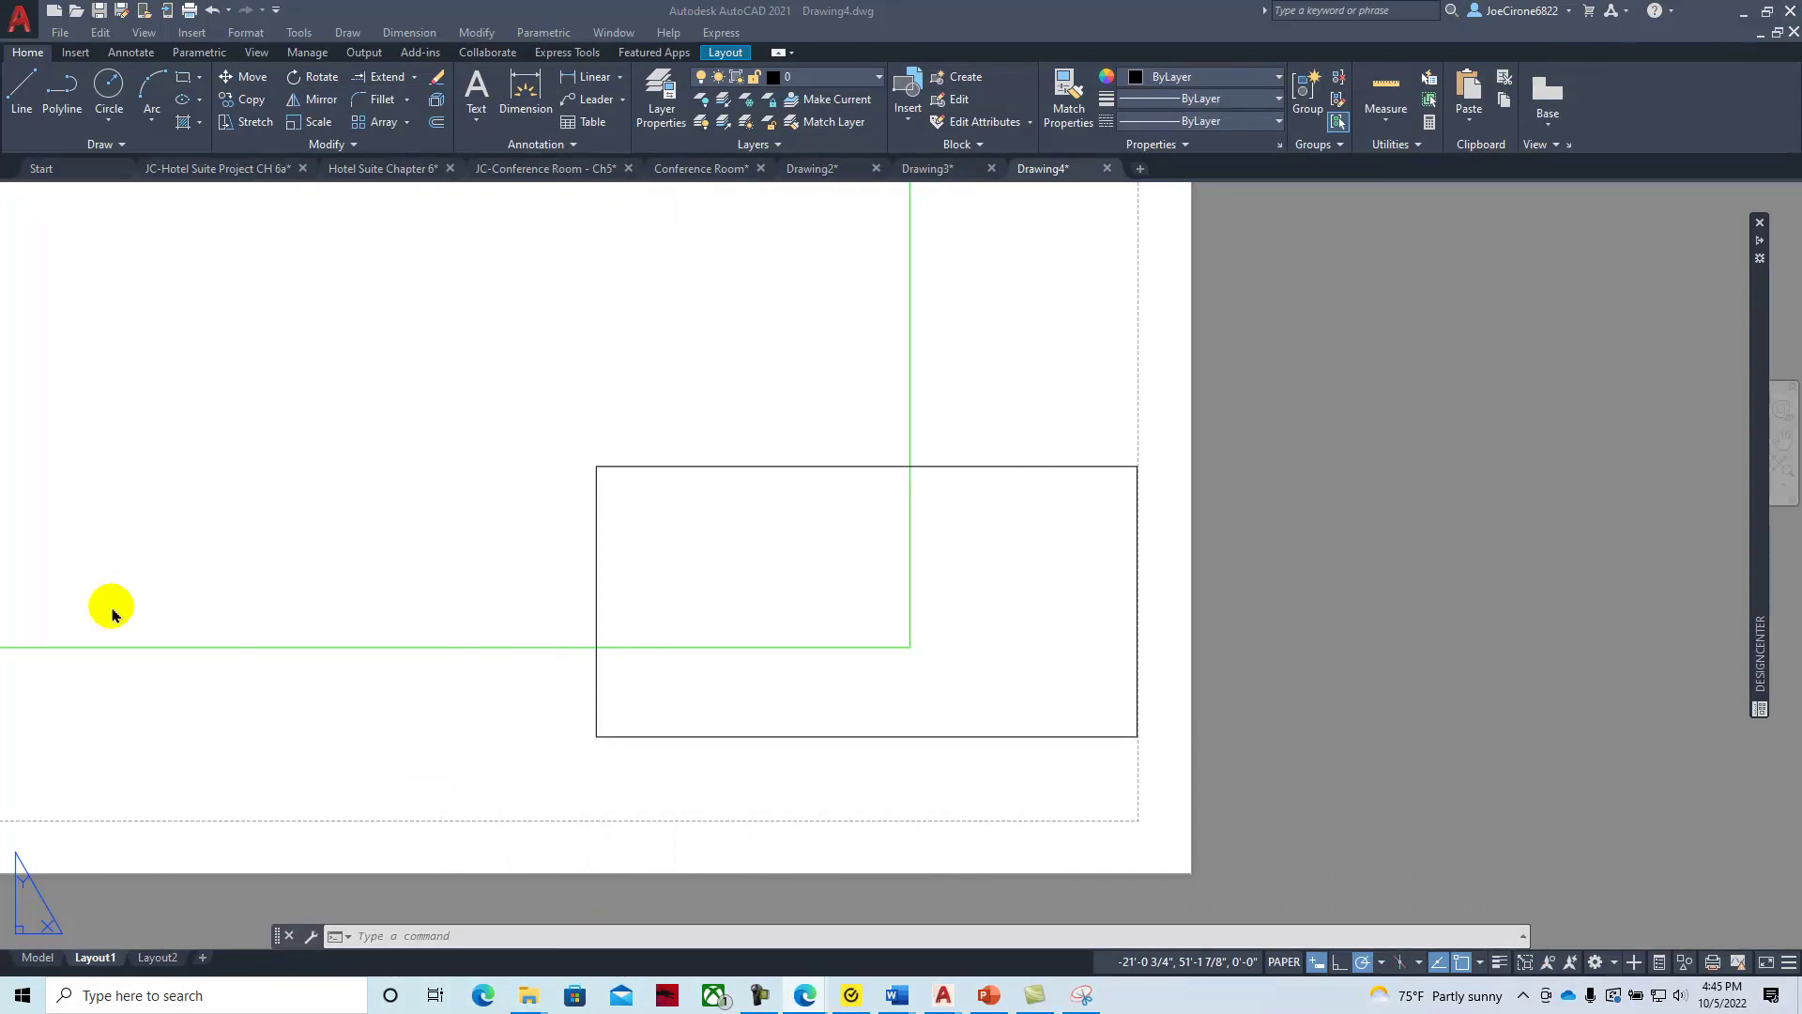
left_click(437, 132)
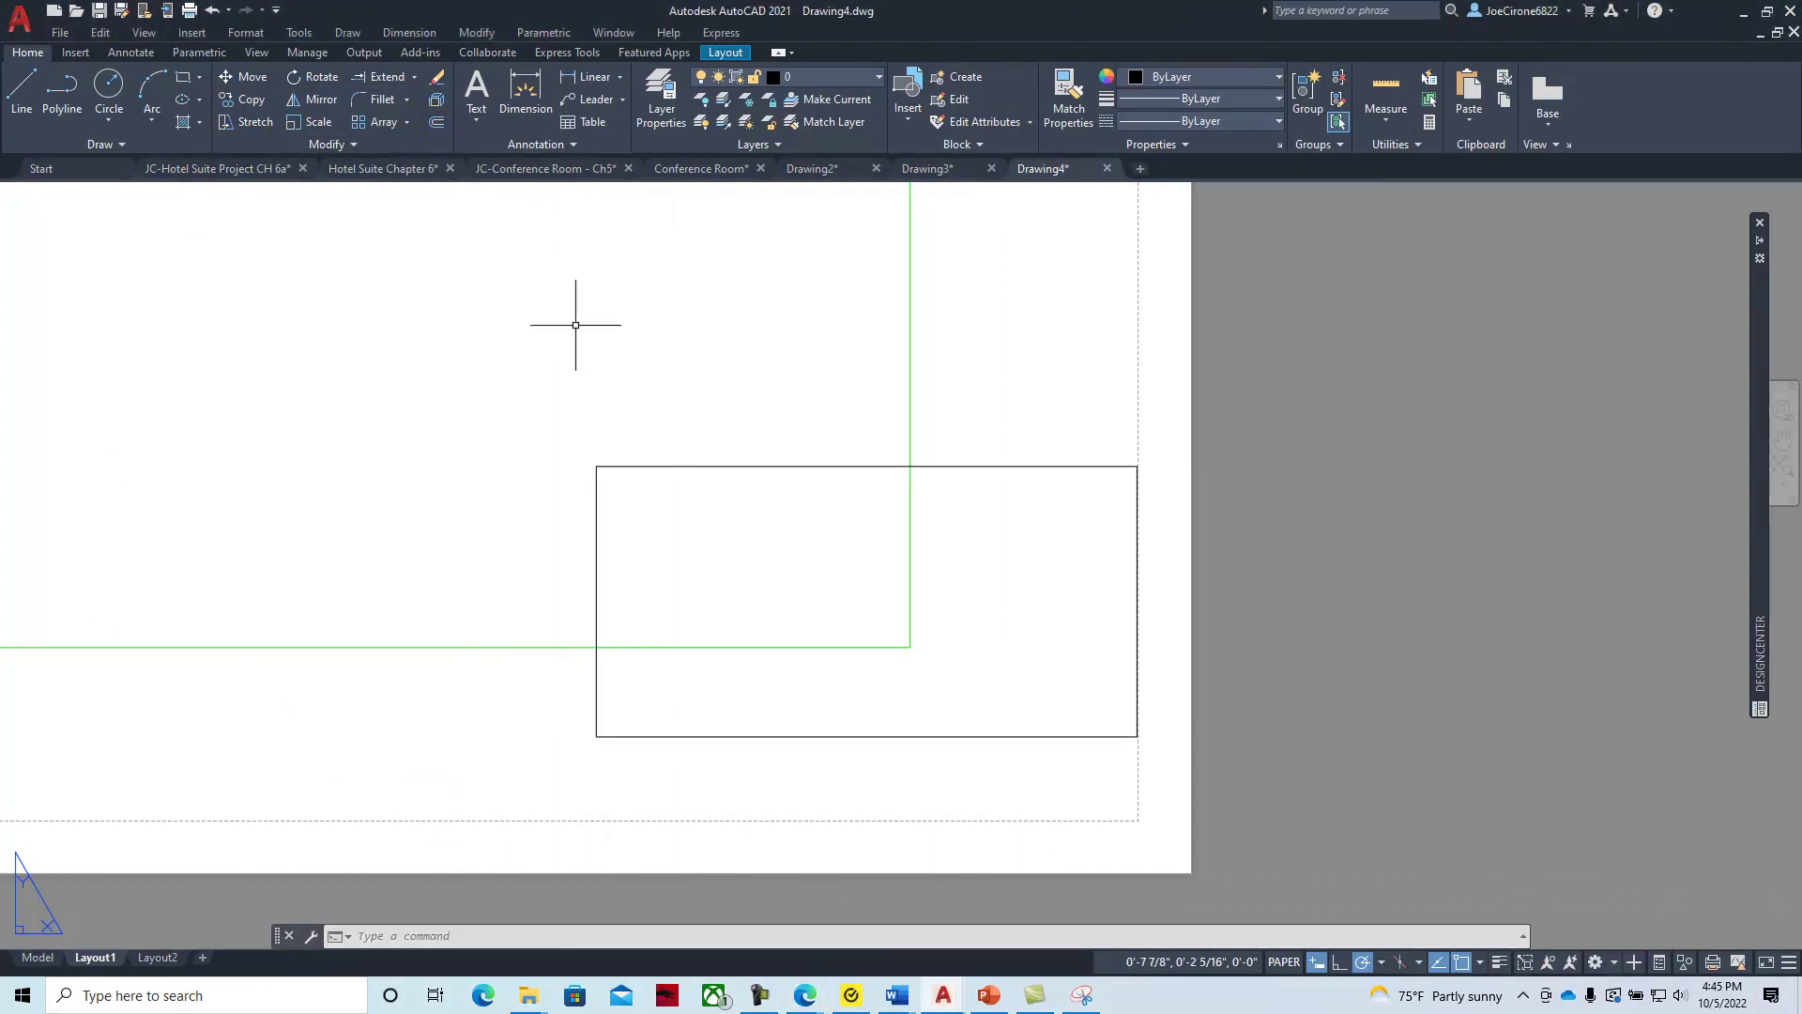
type("li")
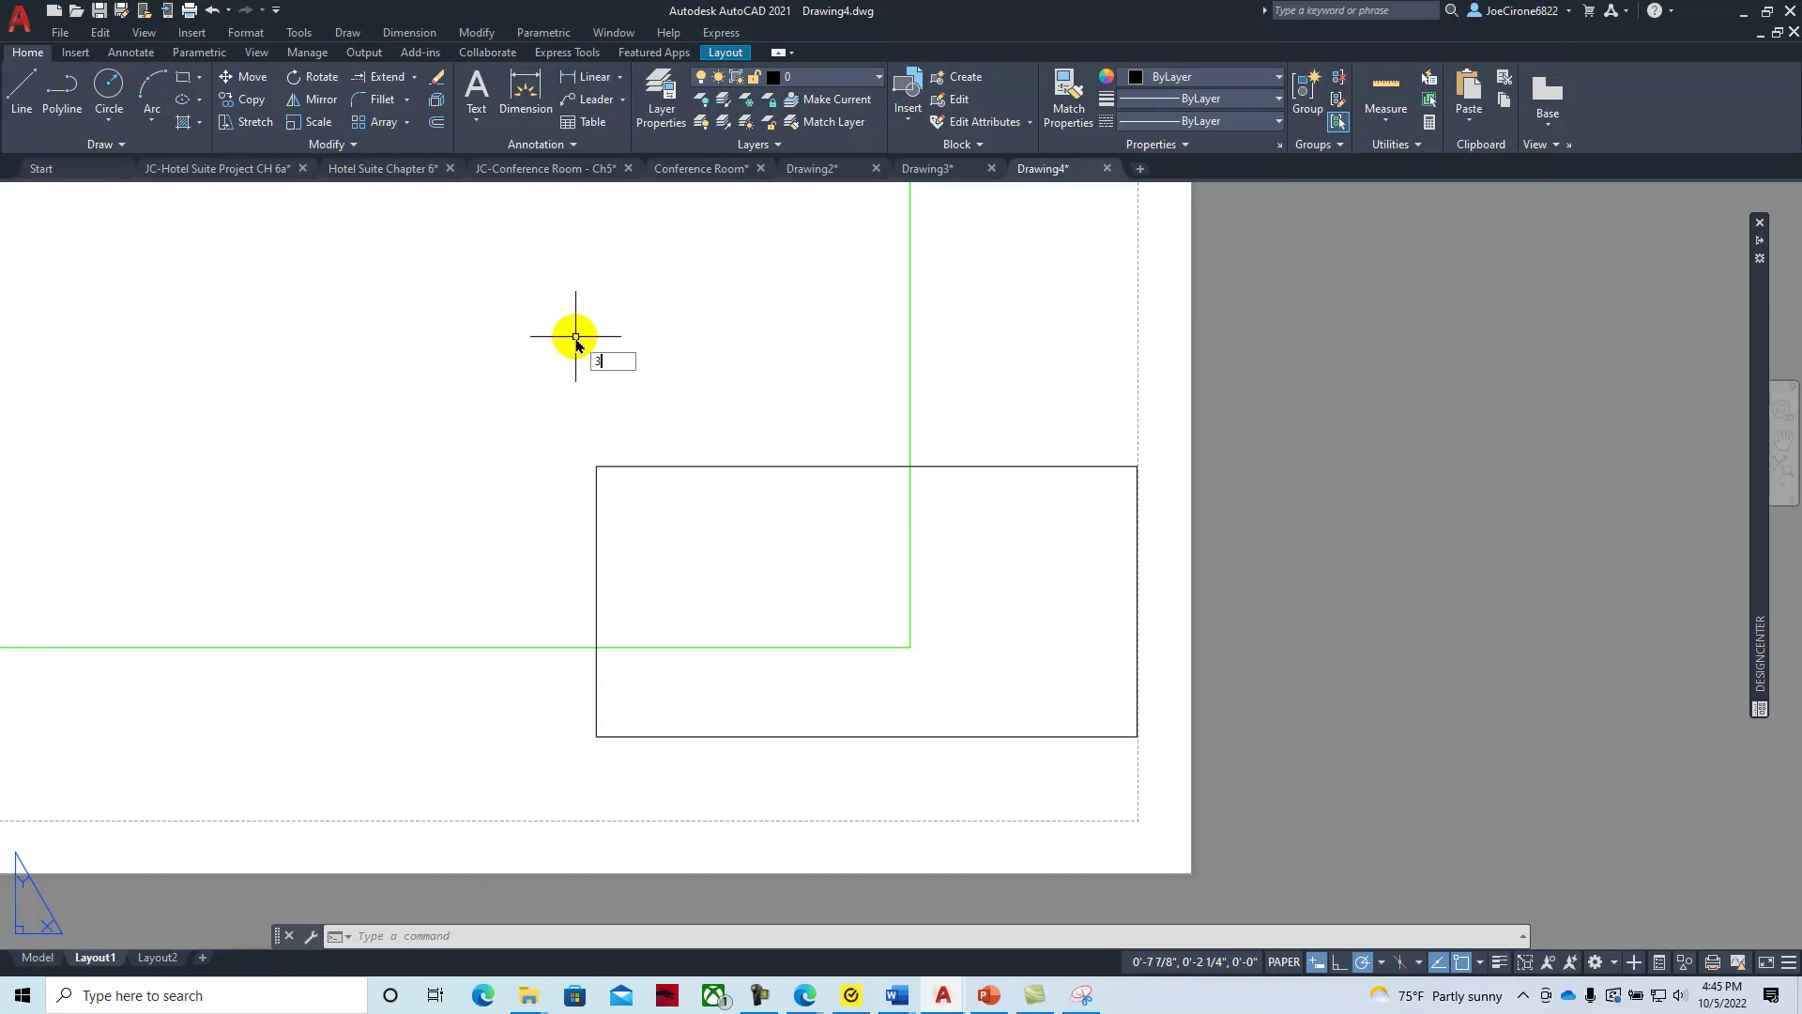
key("Escape")
type("3/8")
key("Return")
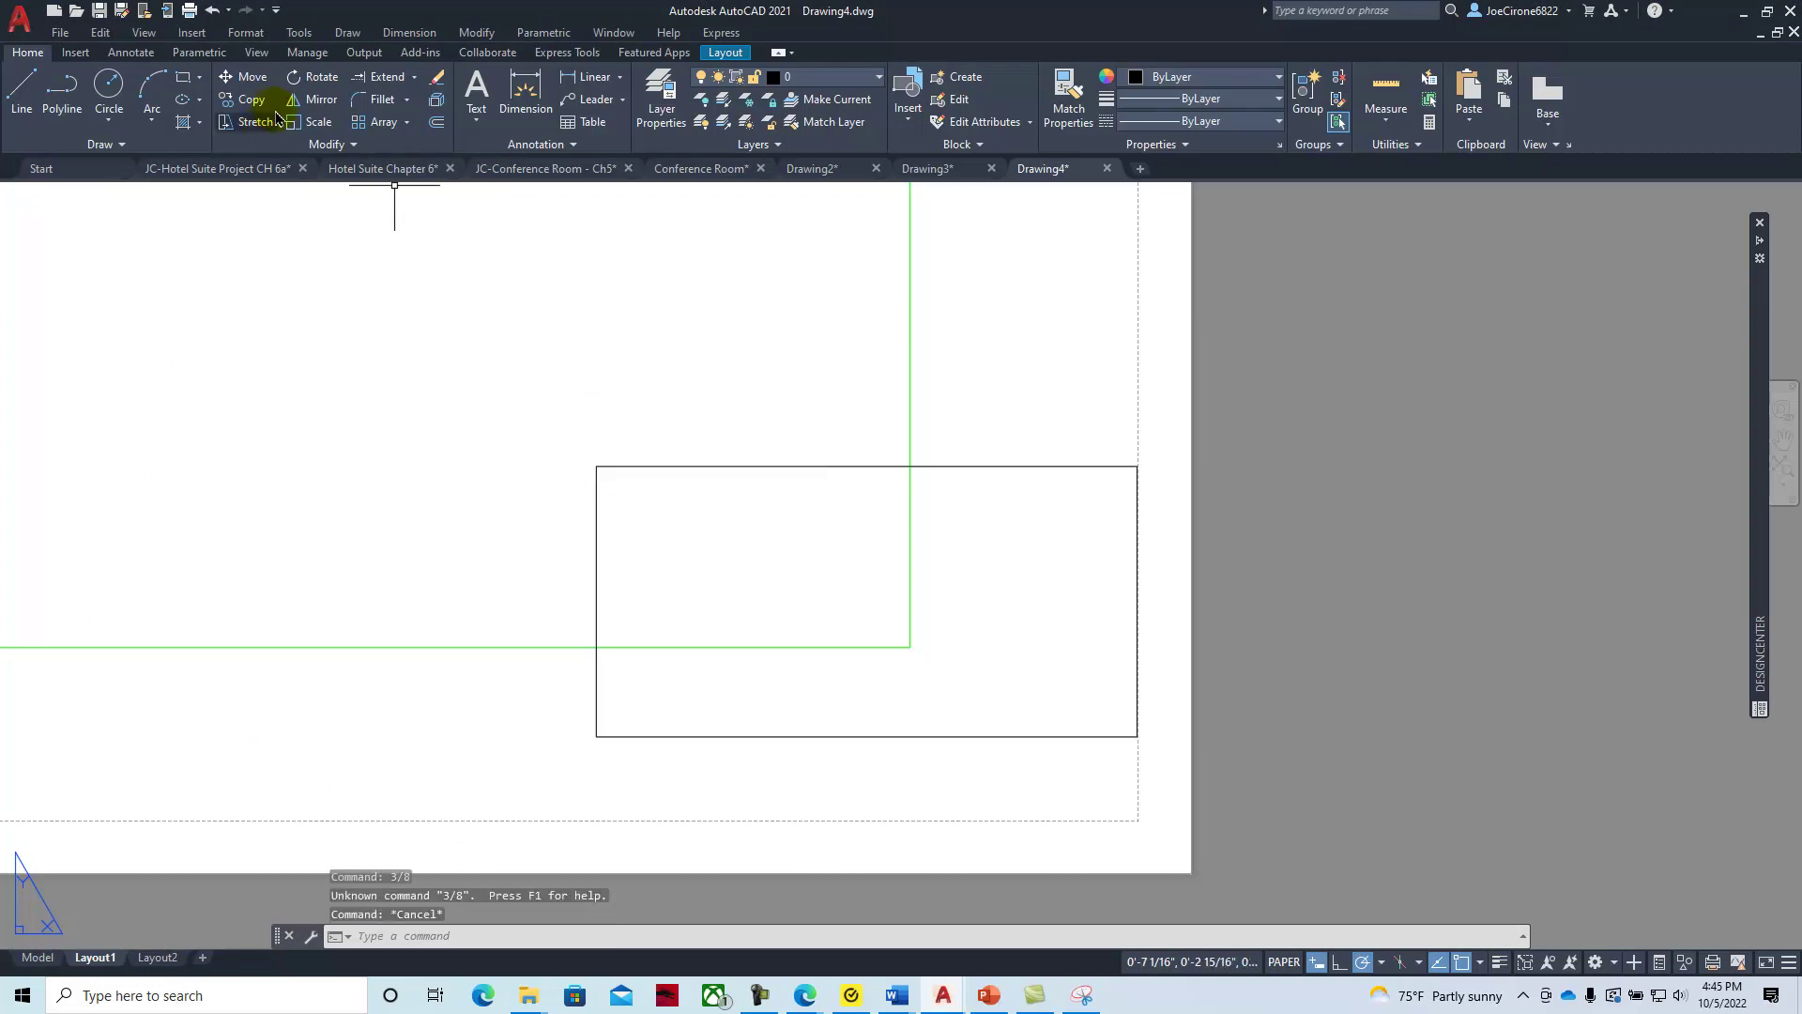
Offset the title block's top edge 3/8" downward to form the first row divider
left_click(438, 123)
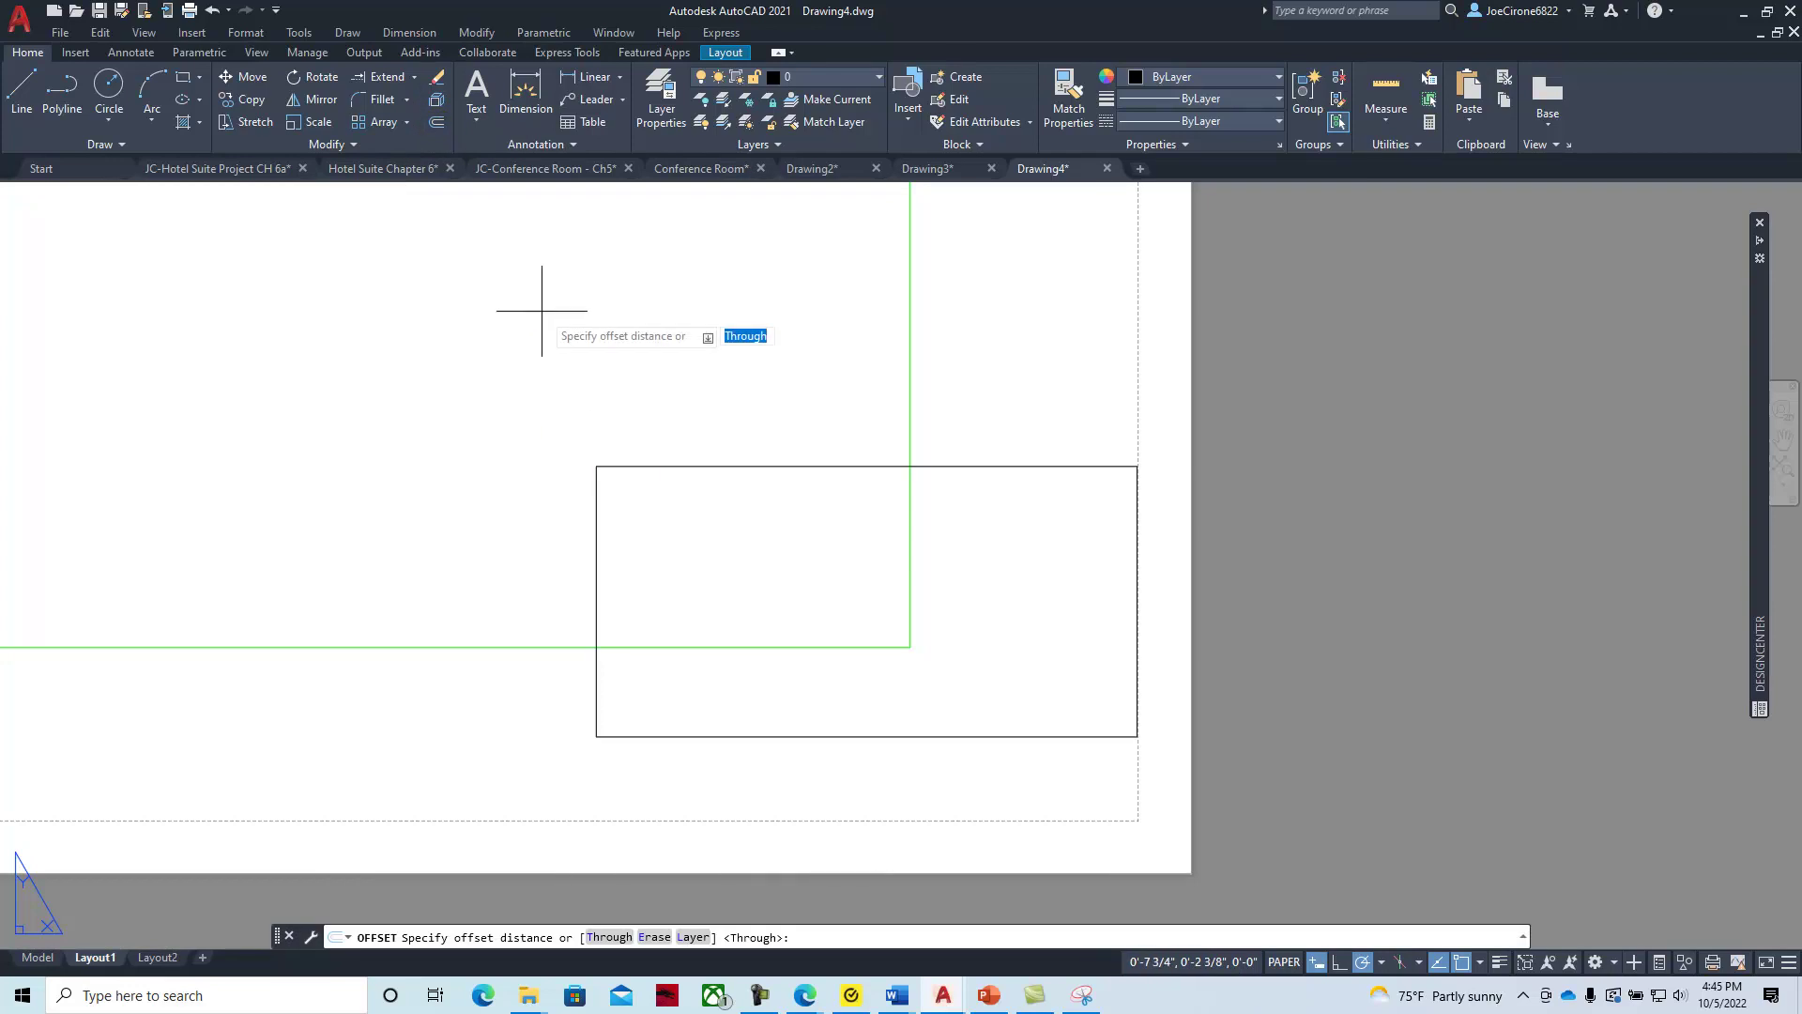
type("3/")
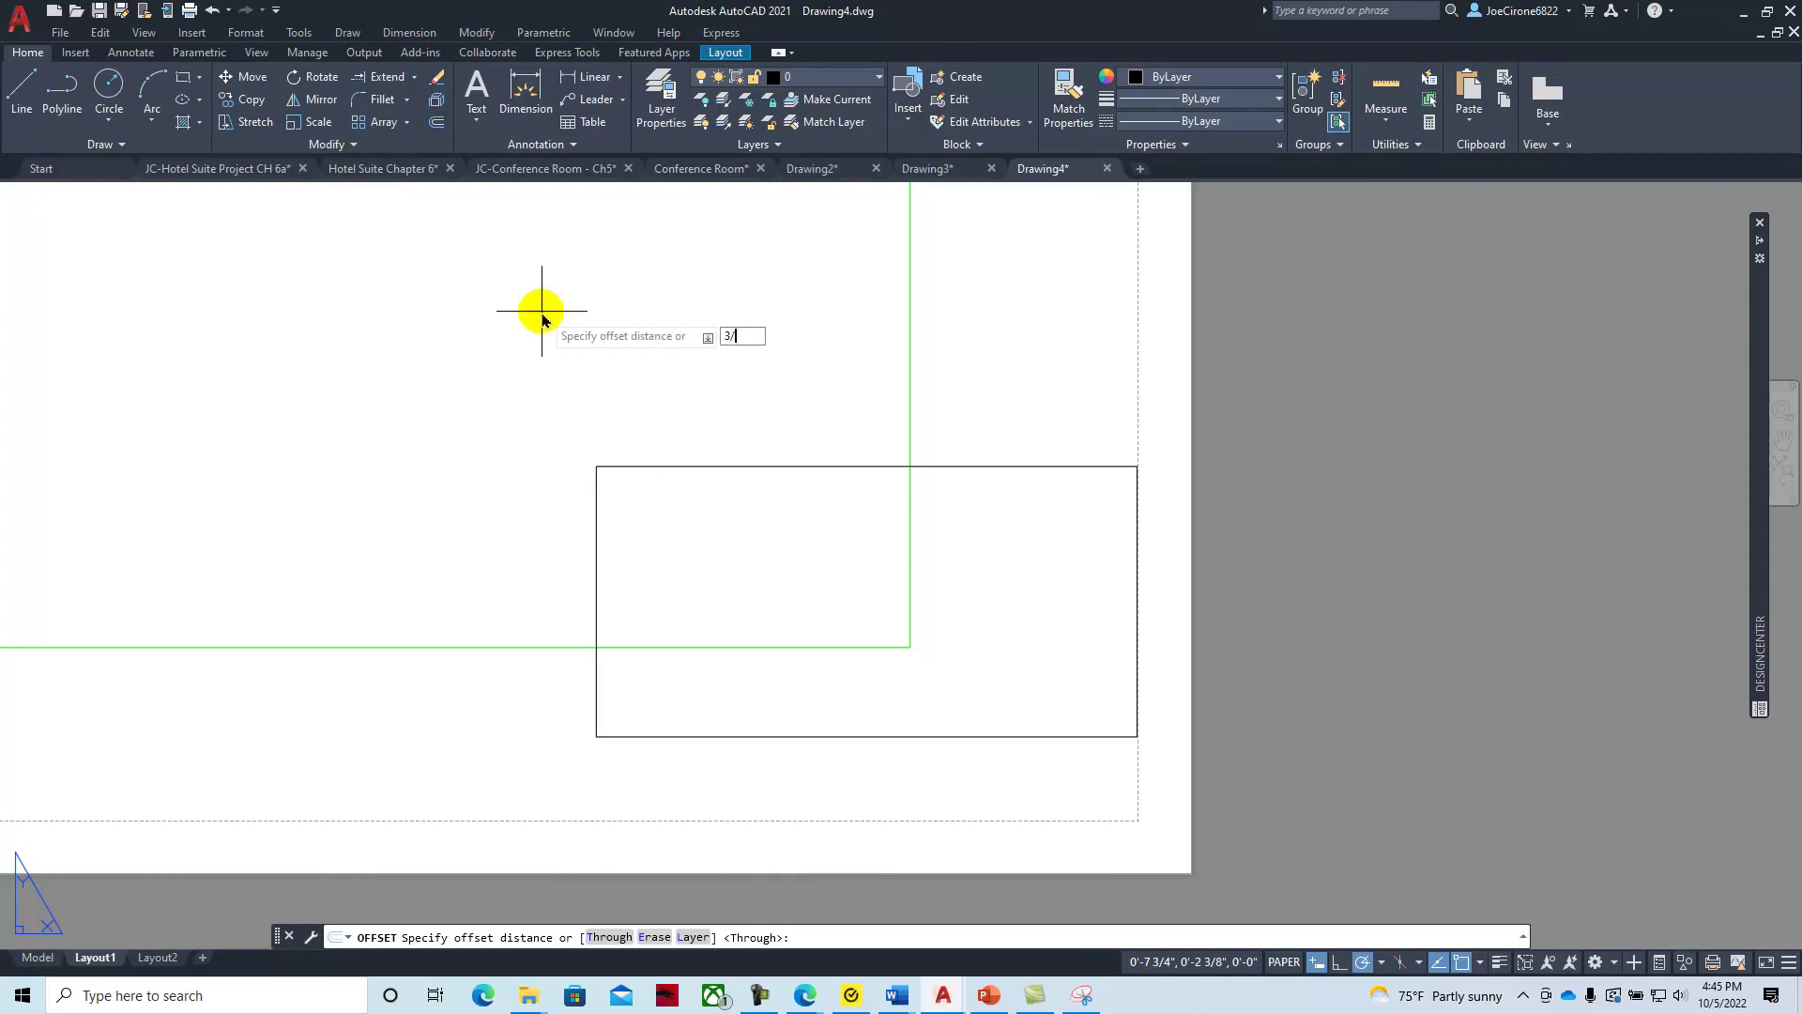
type("8")
key("Return")
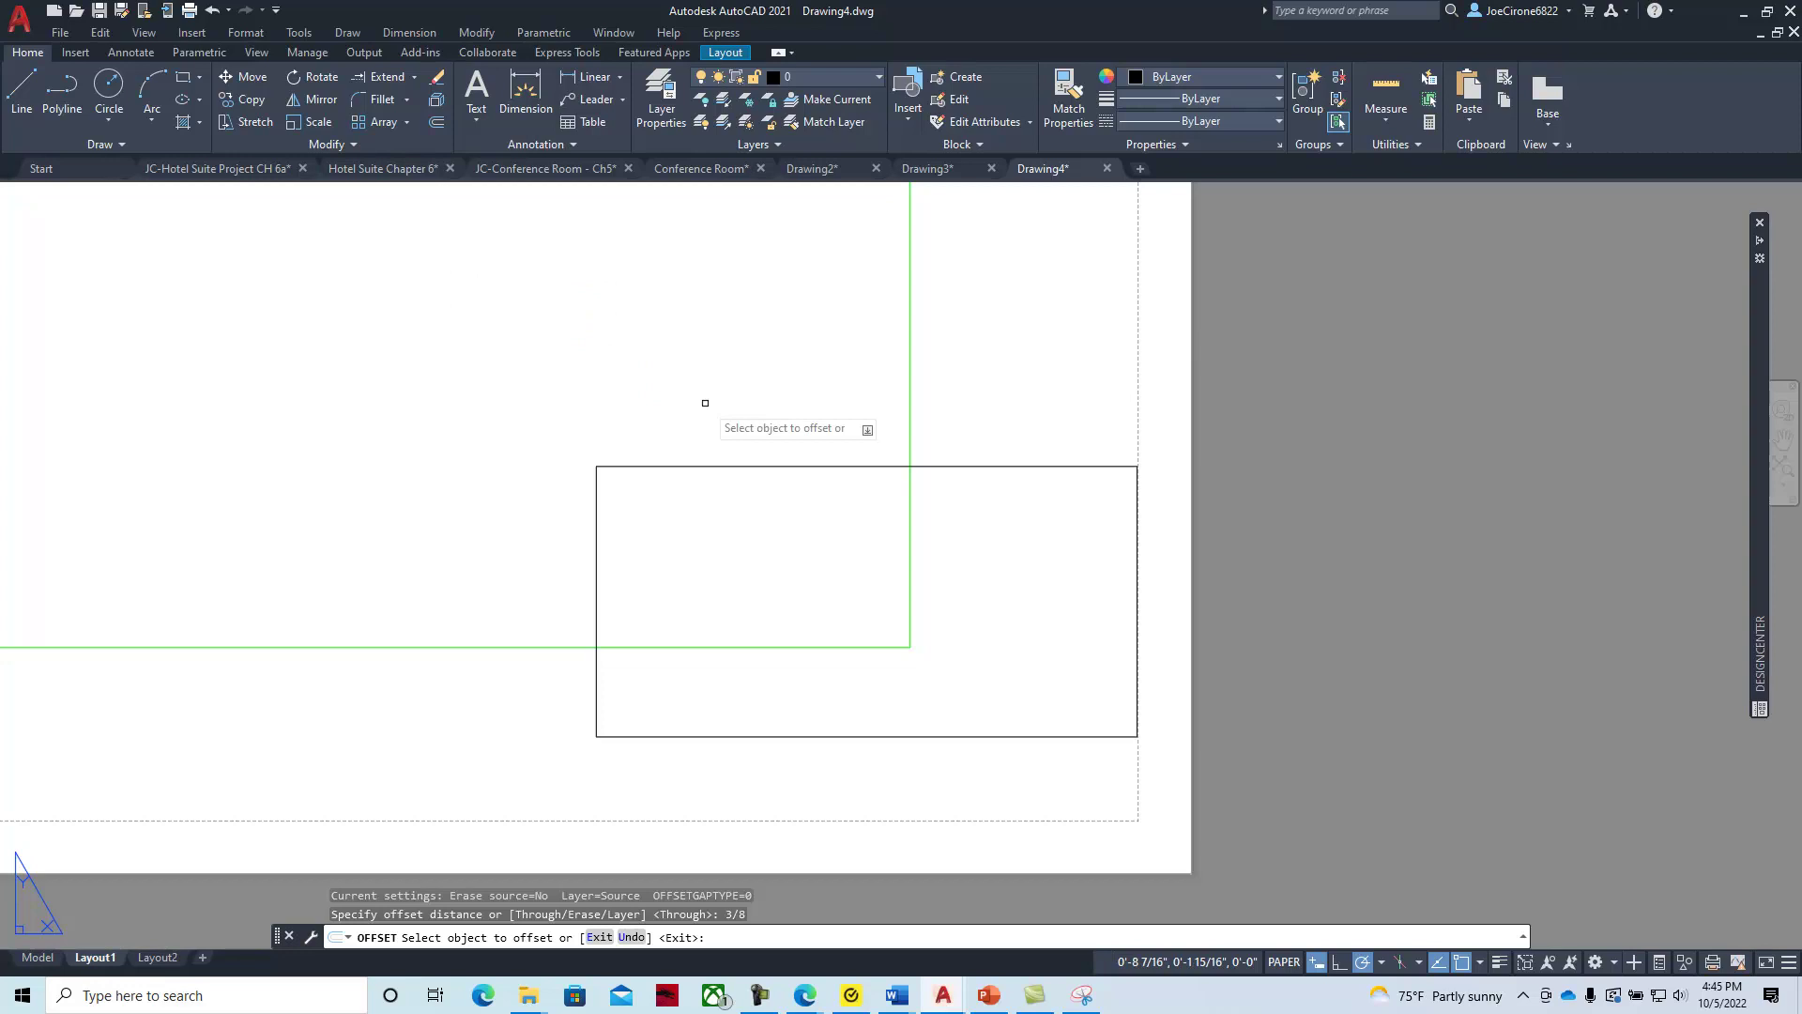
left_click(793, 467)
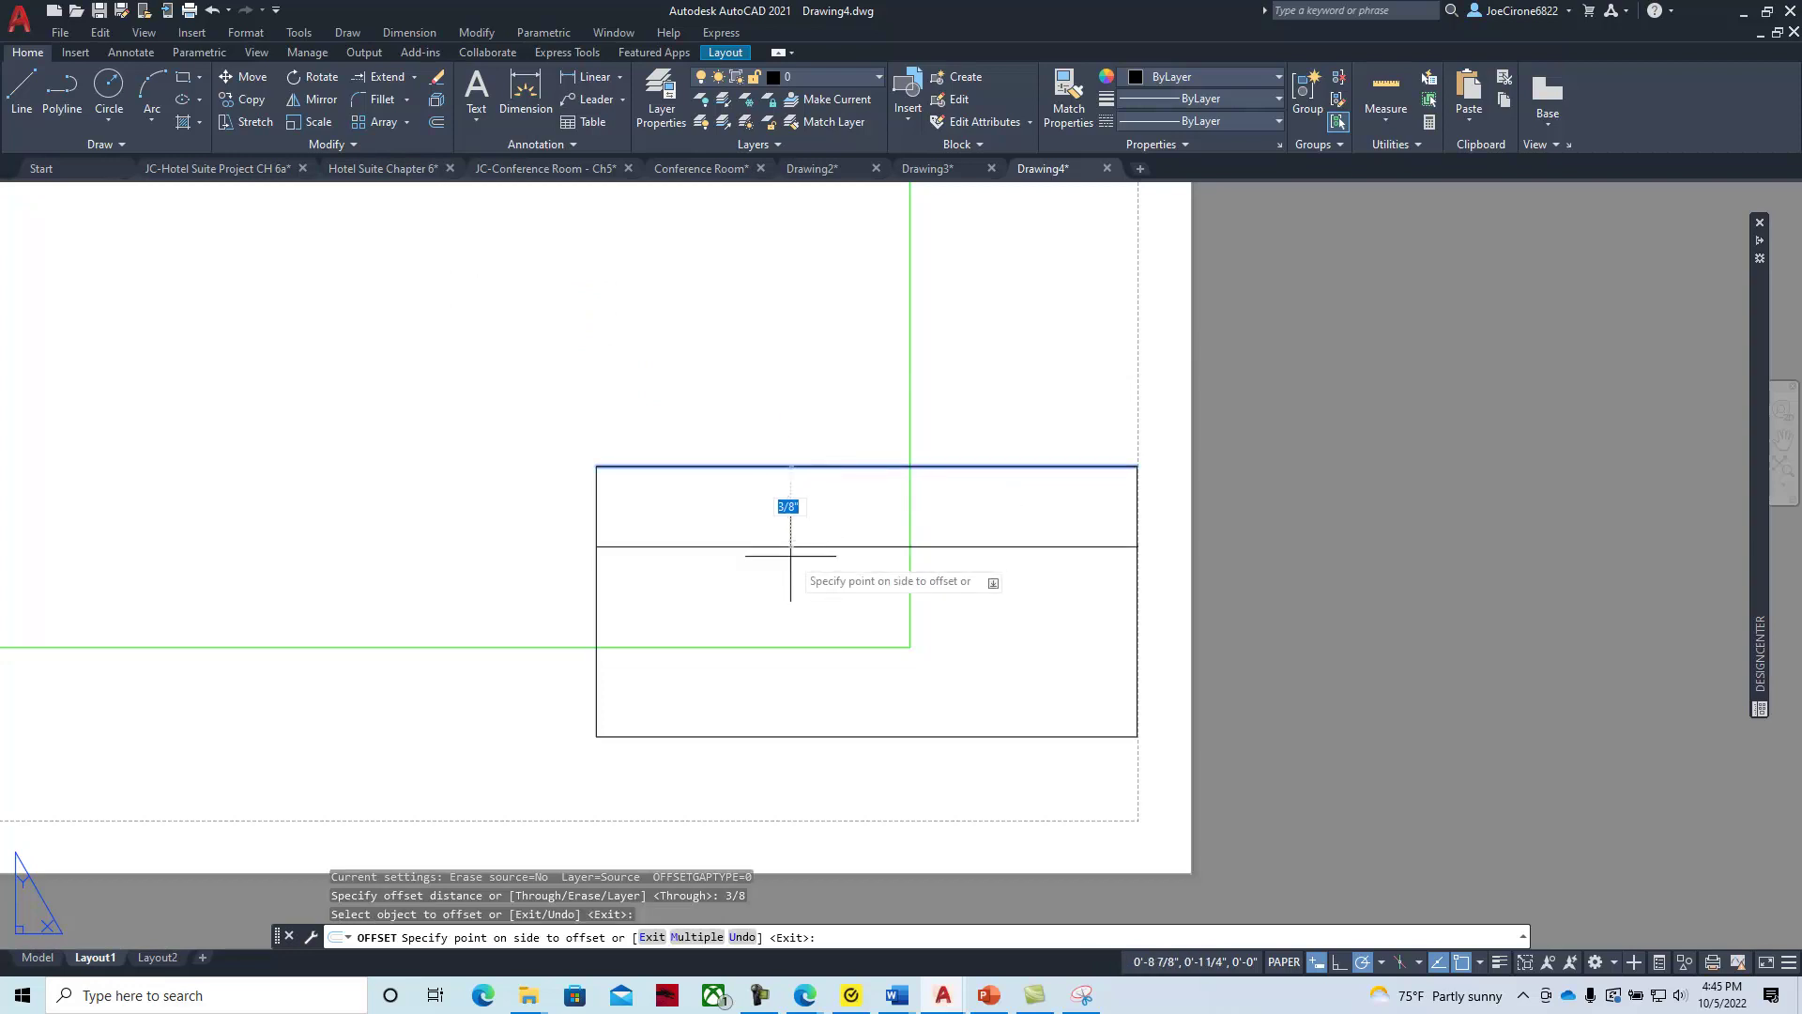
left_click(790, 556)
key("Return")
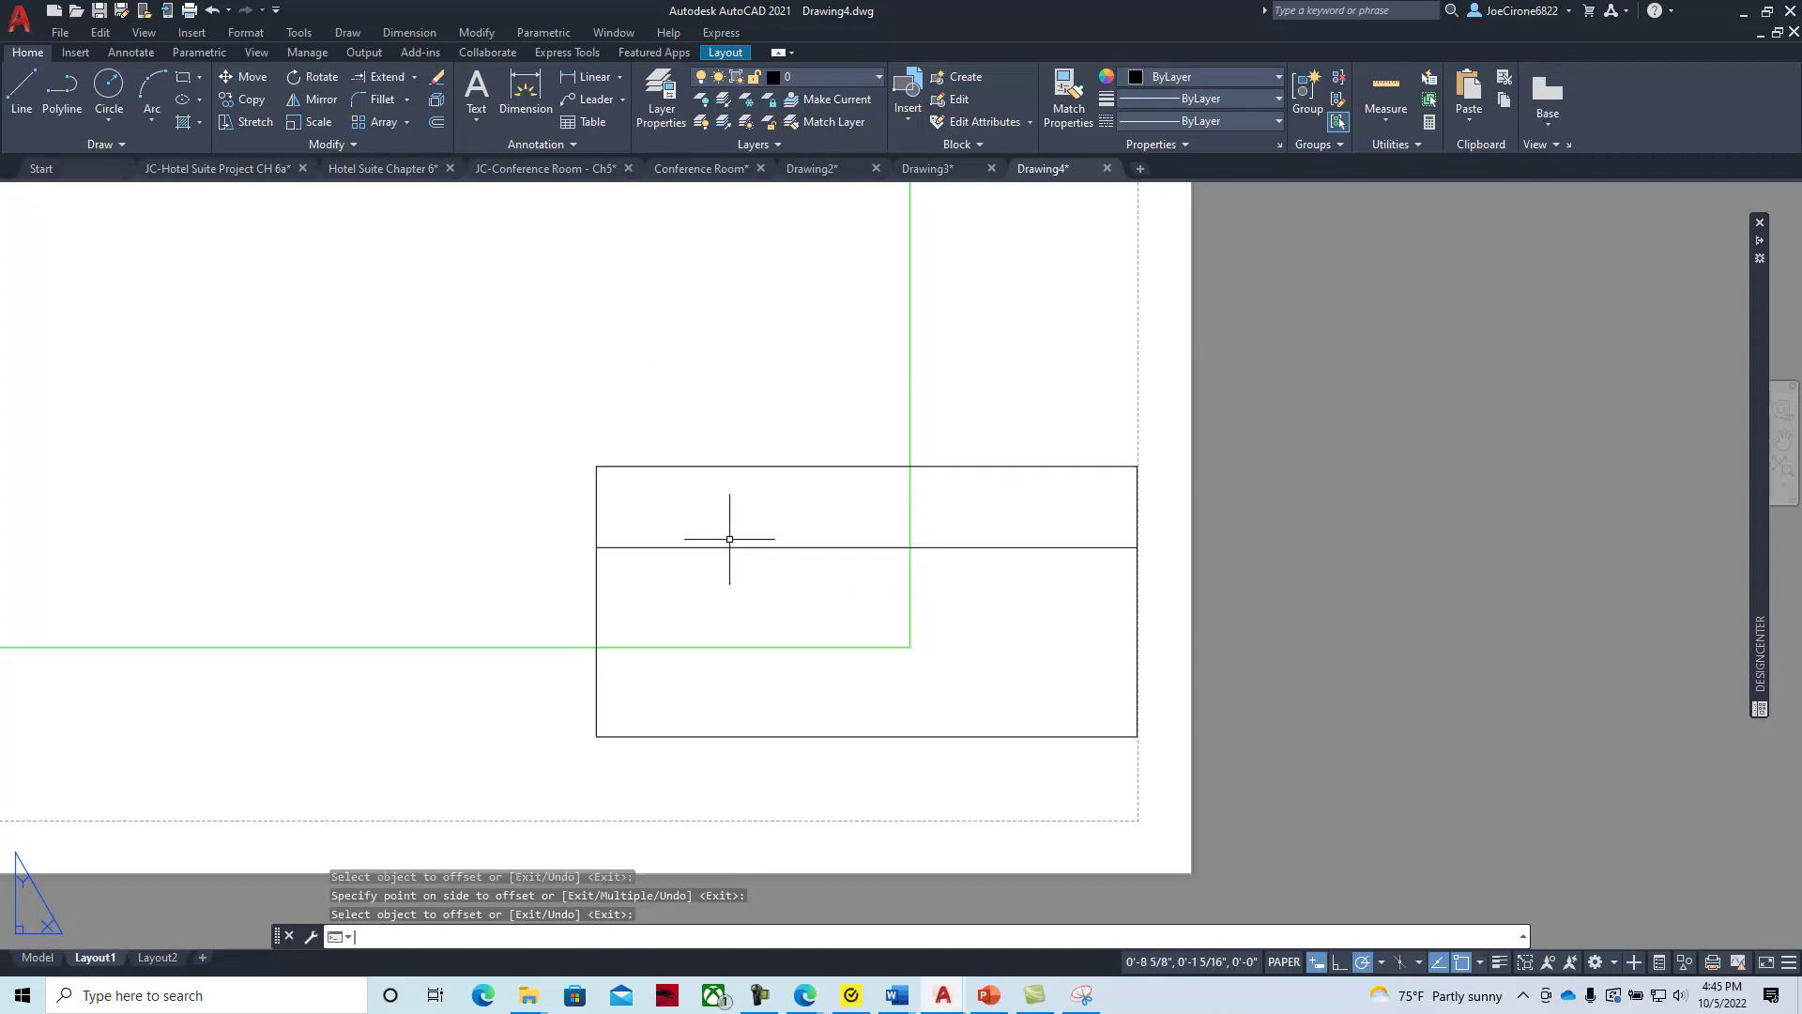
Offset the first row divider 1/4" downward to form the second divider
right_click(767, 349)
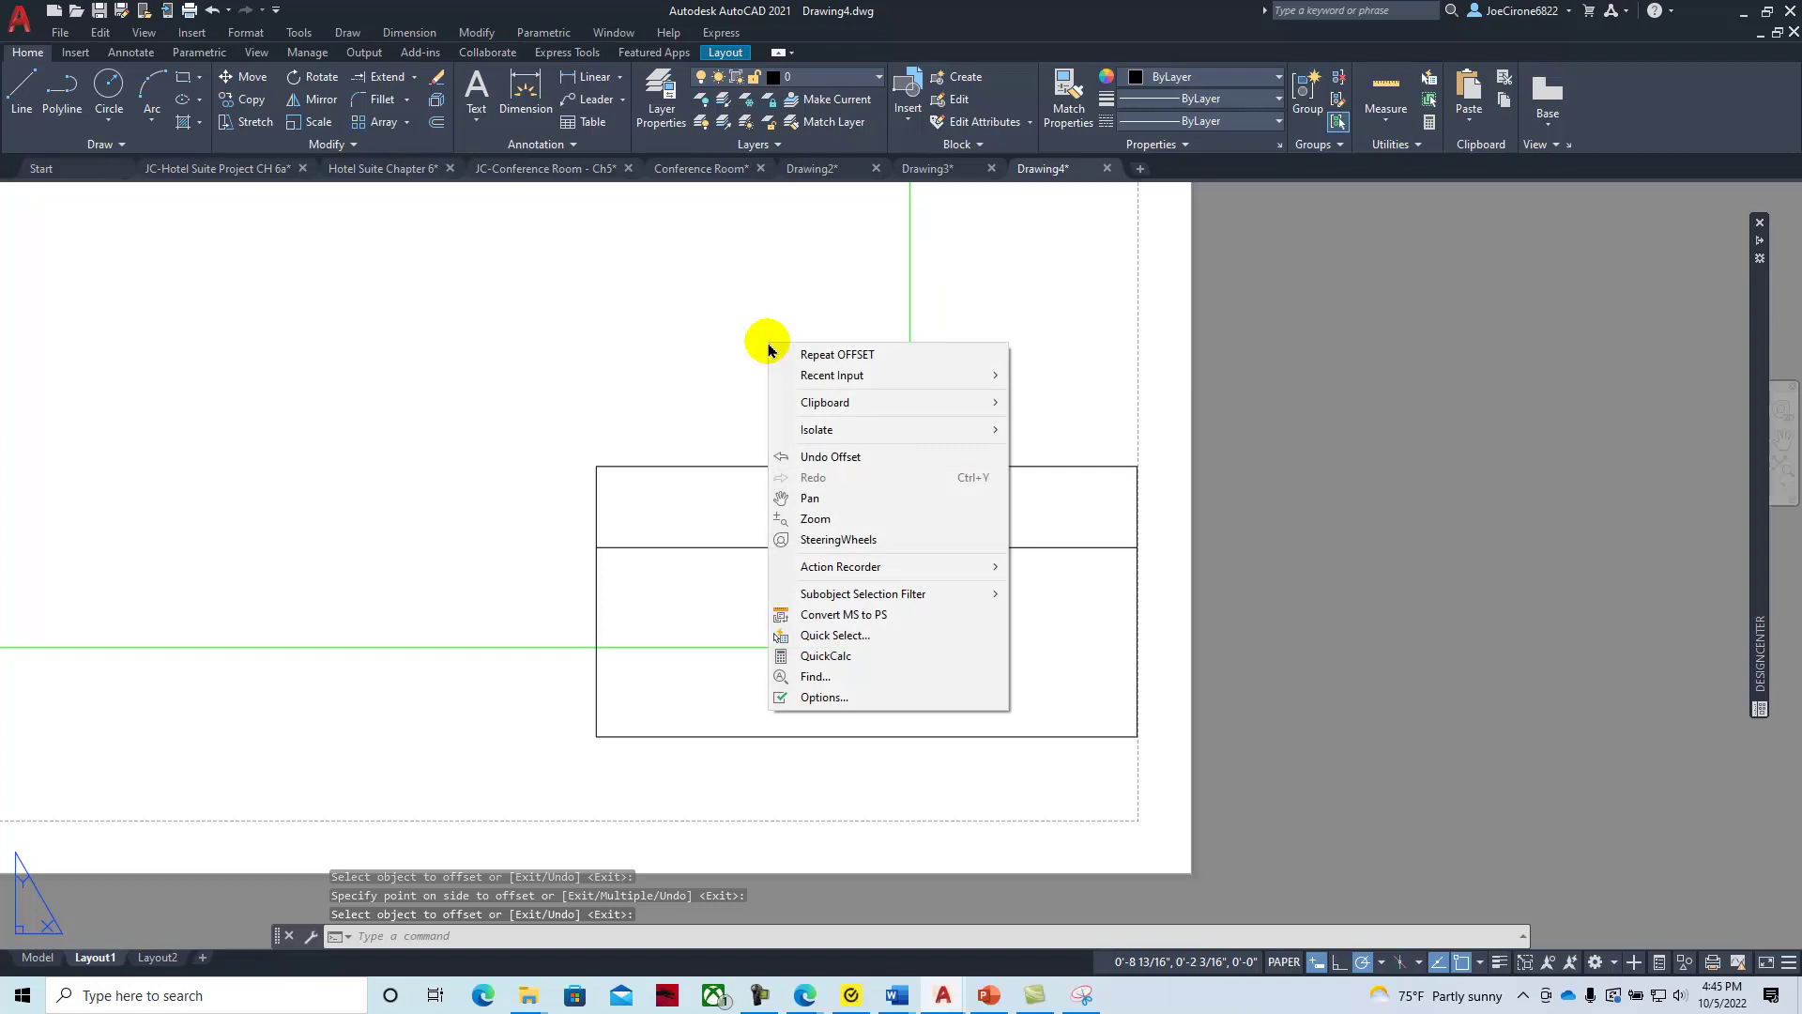
left_click(836, 354)
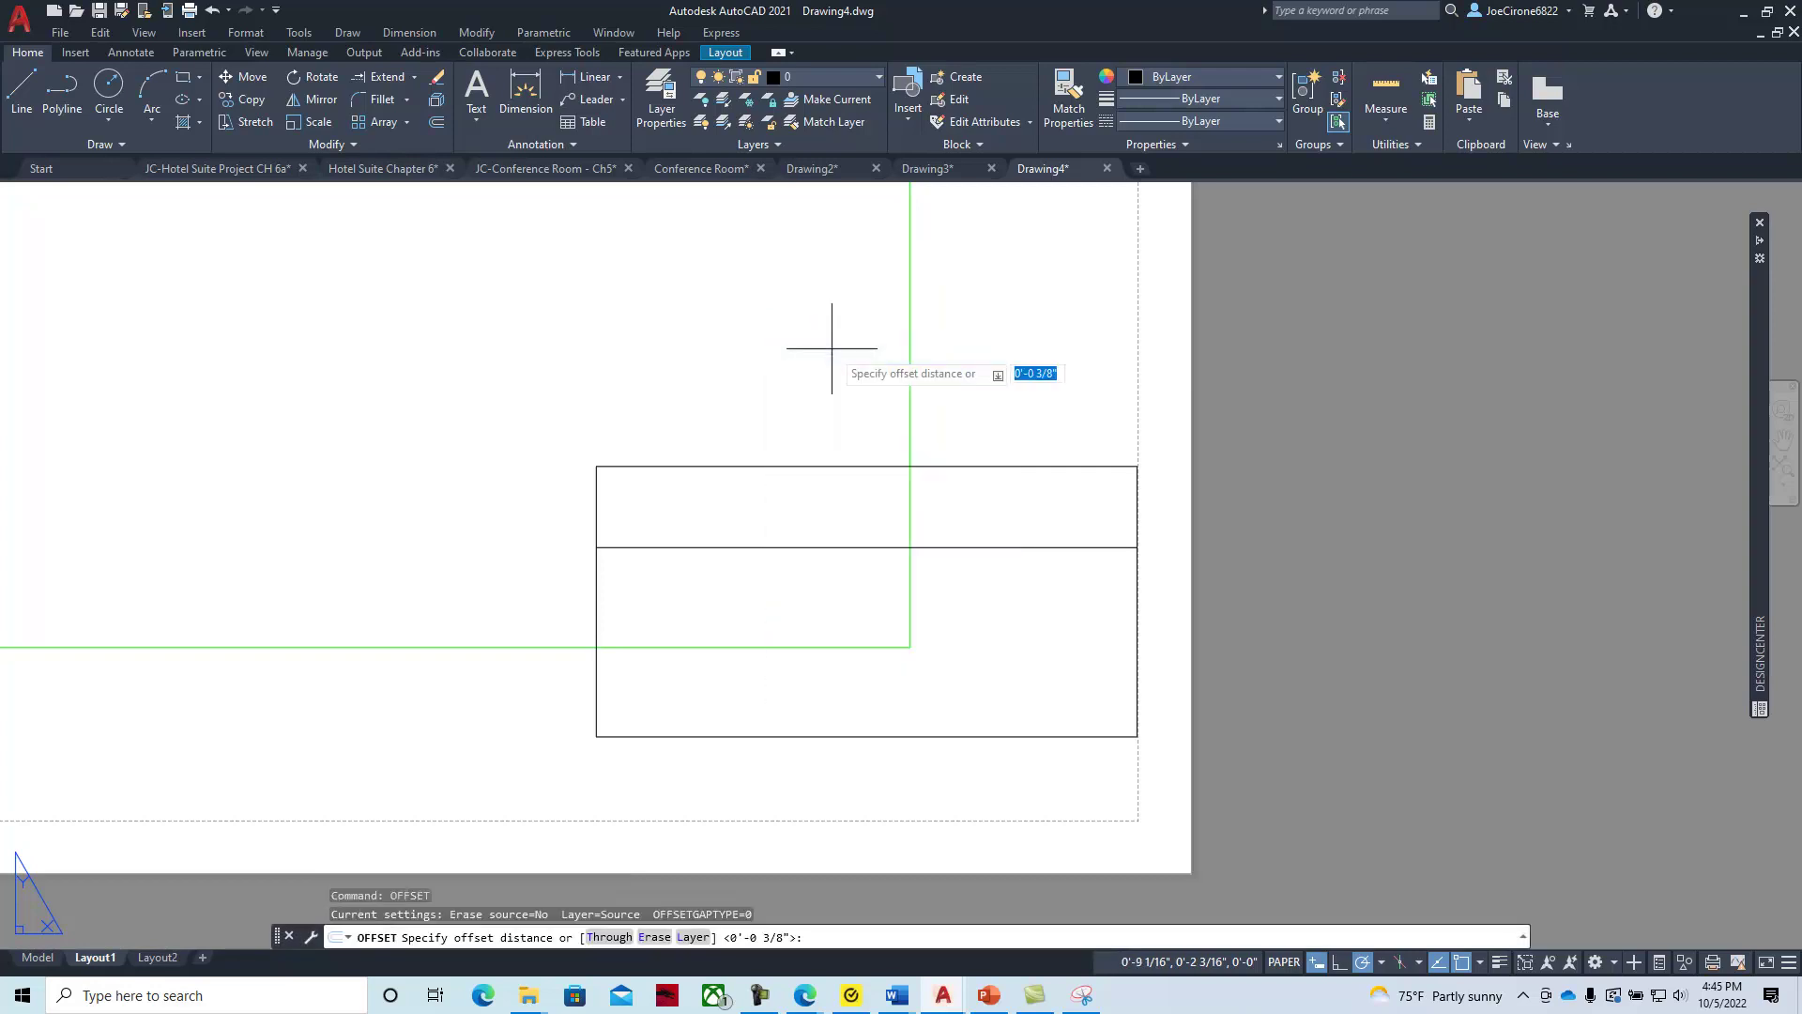
type("1/4")
key("Return")
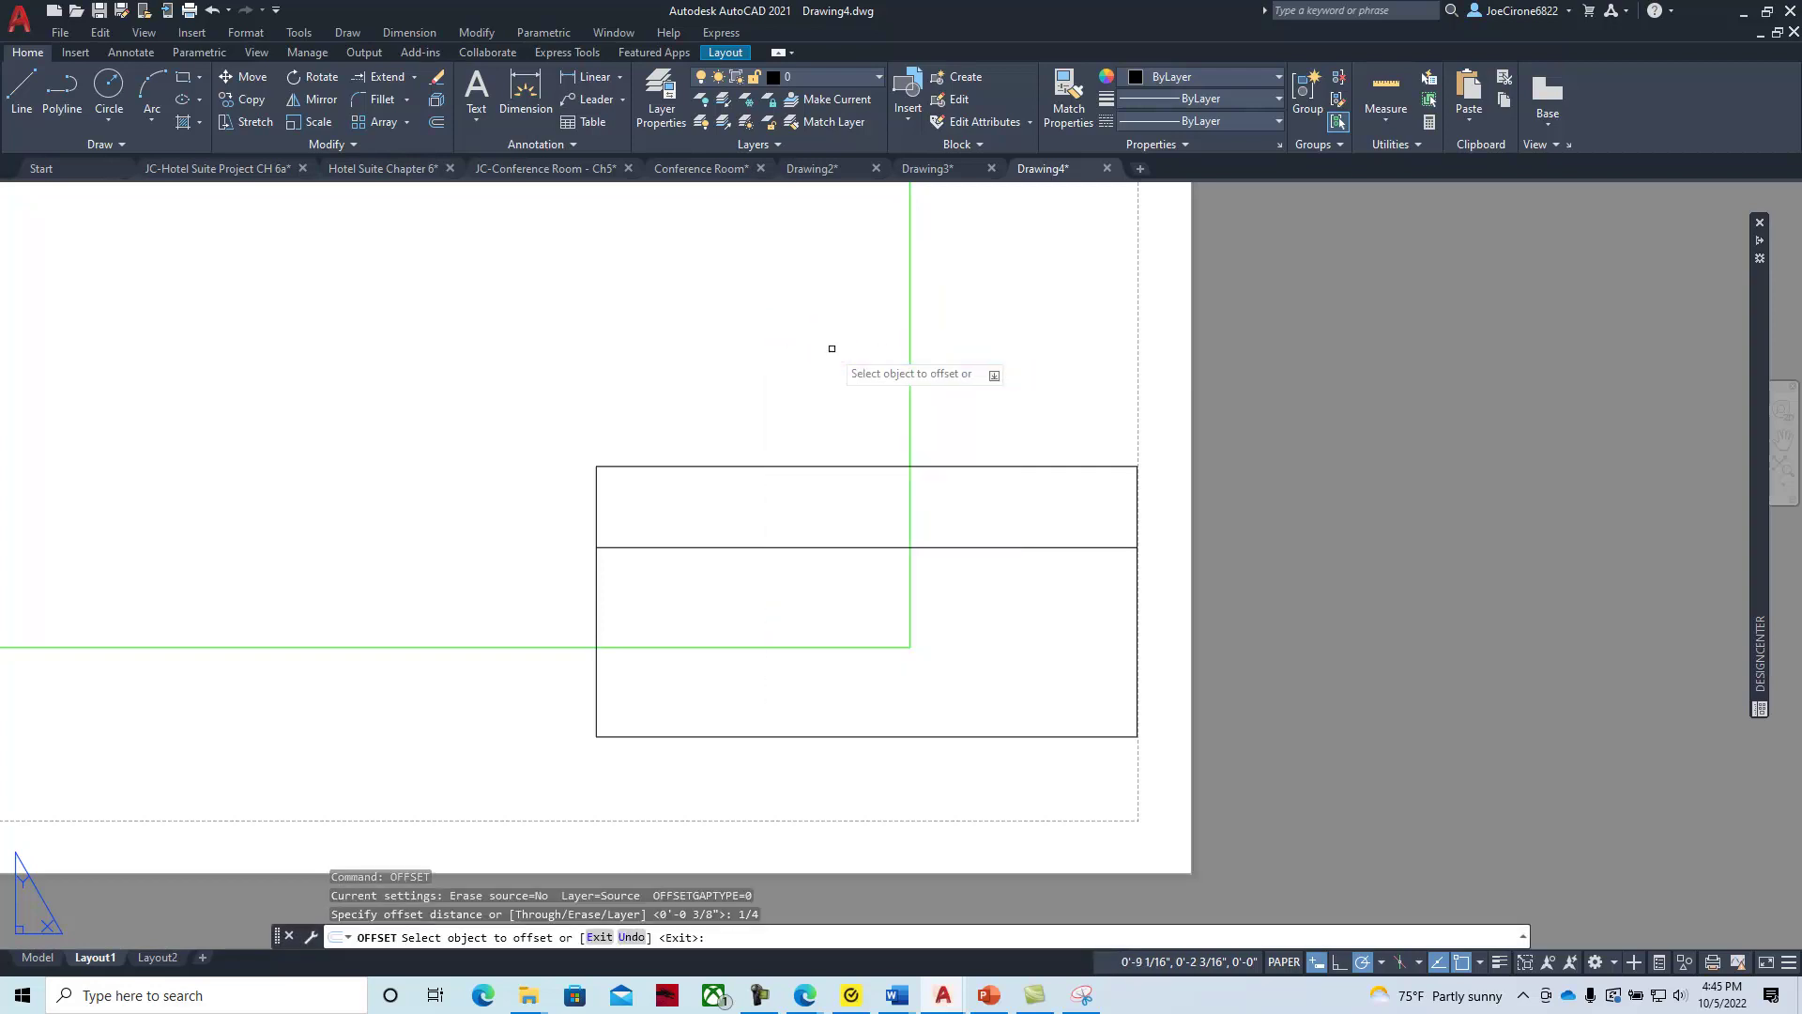
left_click(764, 547)
left_click(743, 598)
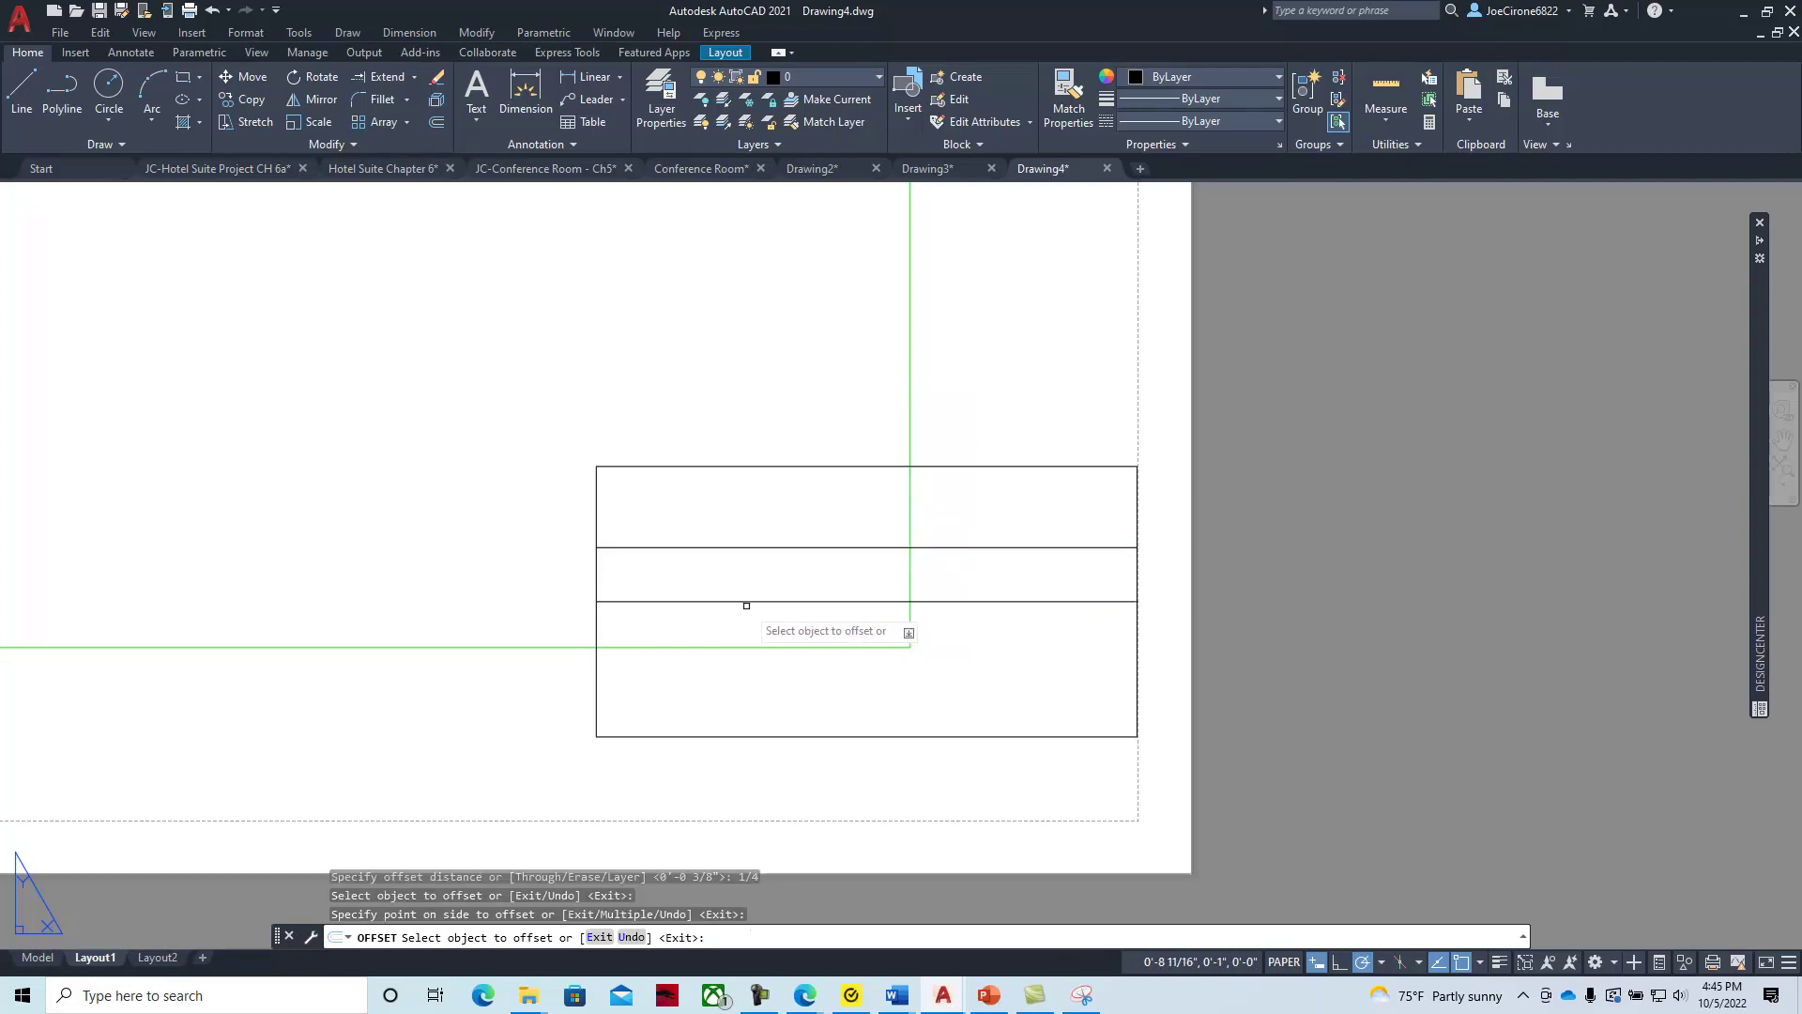
right_click(808, 293)
left_click(856, 301)
Add two more row dividers below the second one, offsetting each 3/16" downward from the line above
right_click(835, 304)
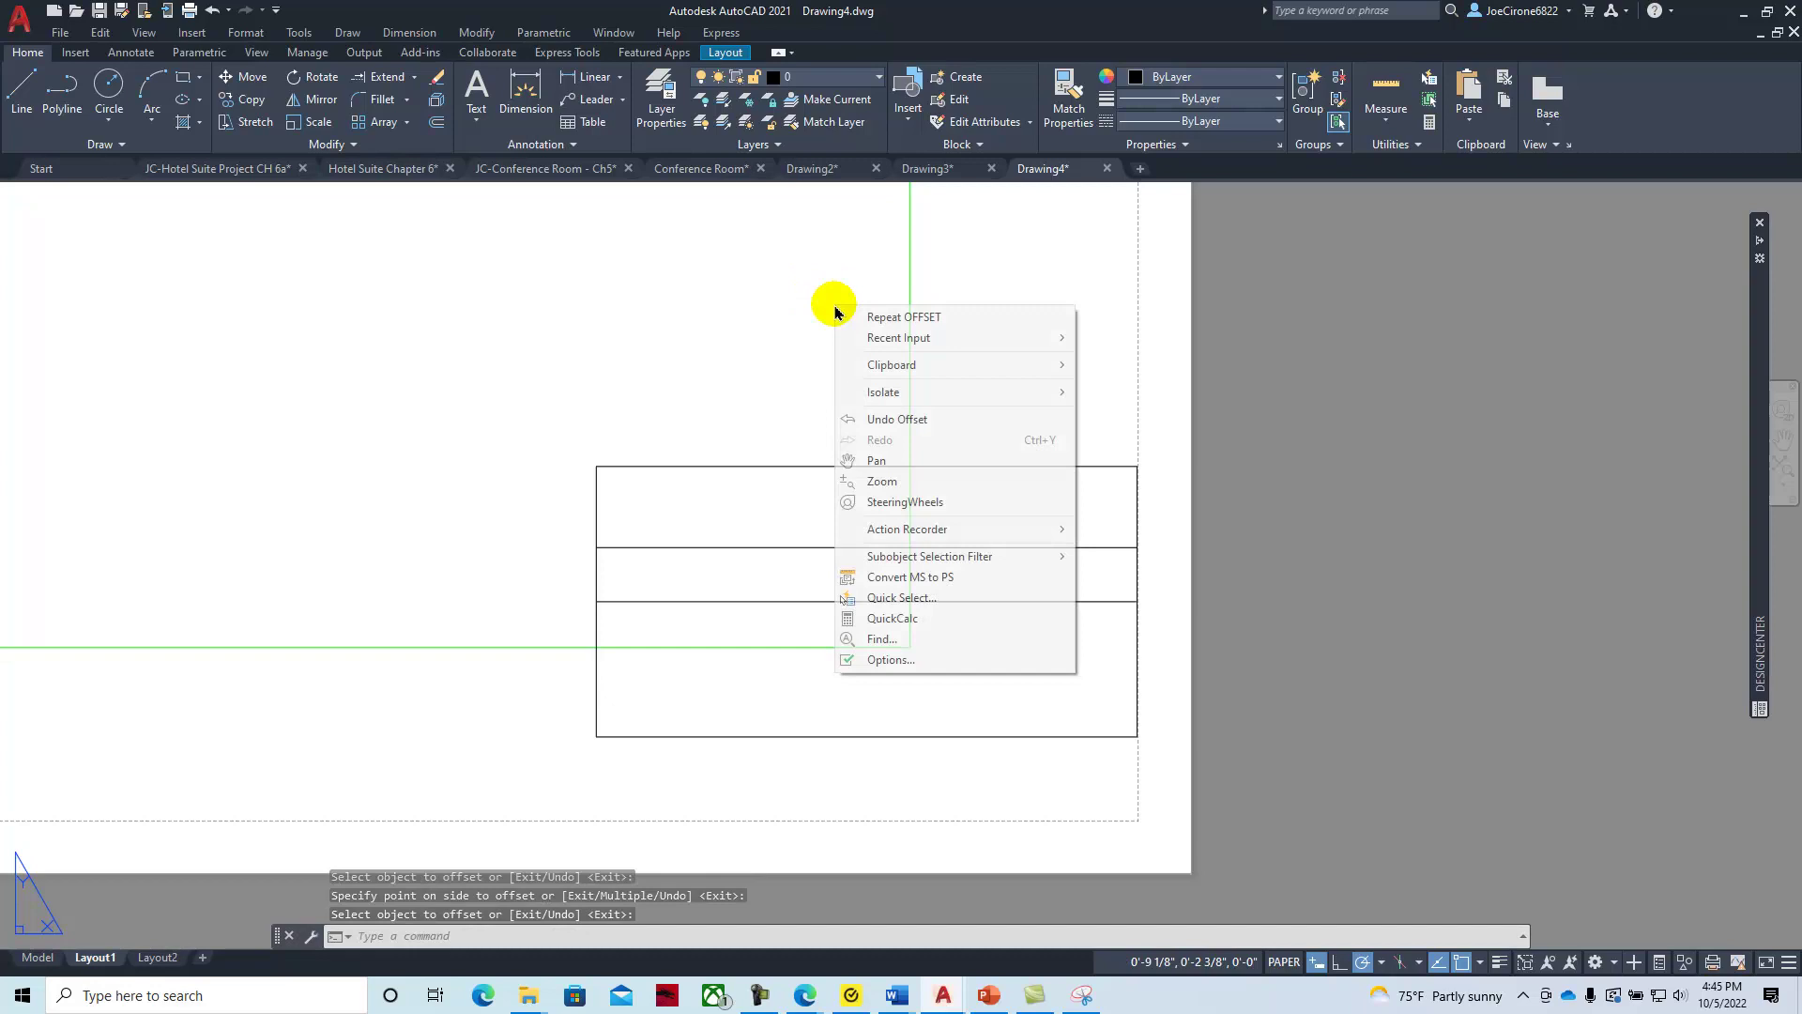
left_click(891, 318)
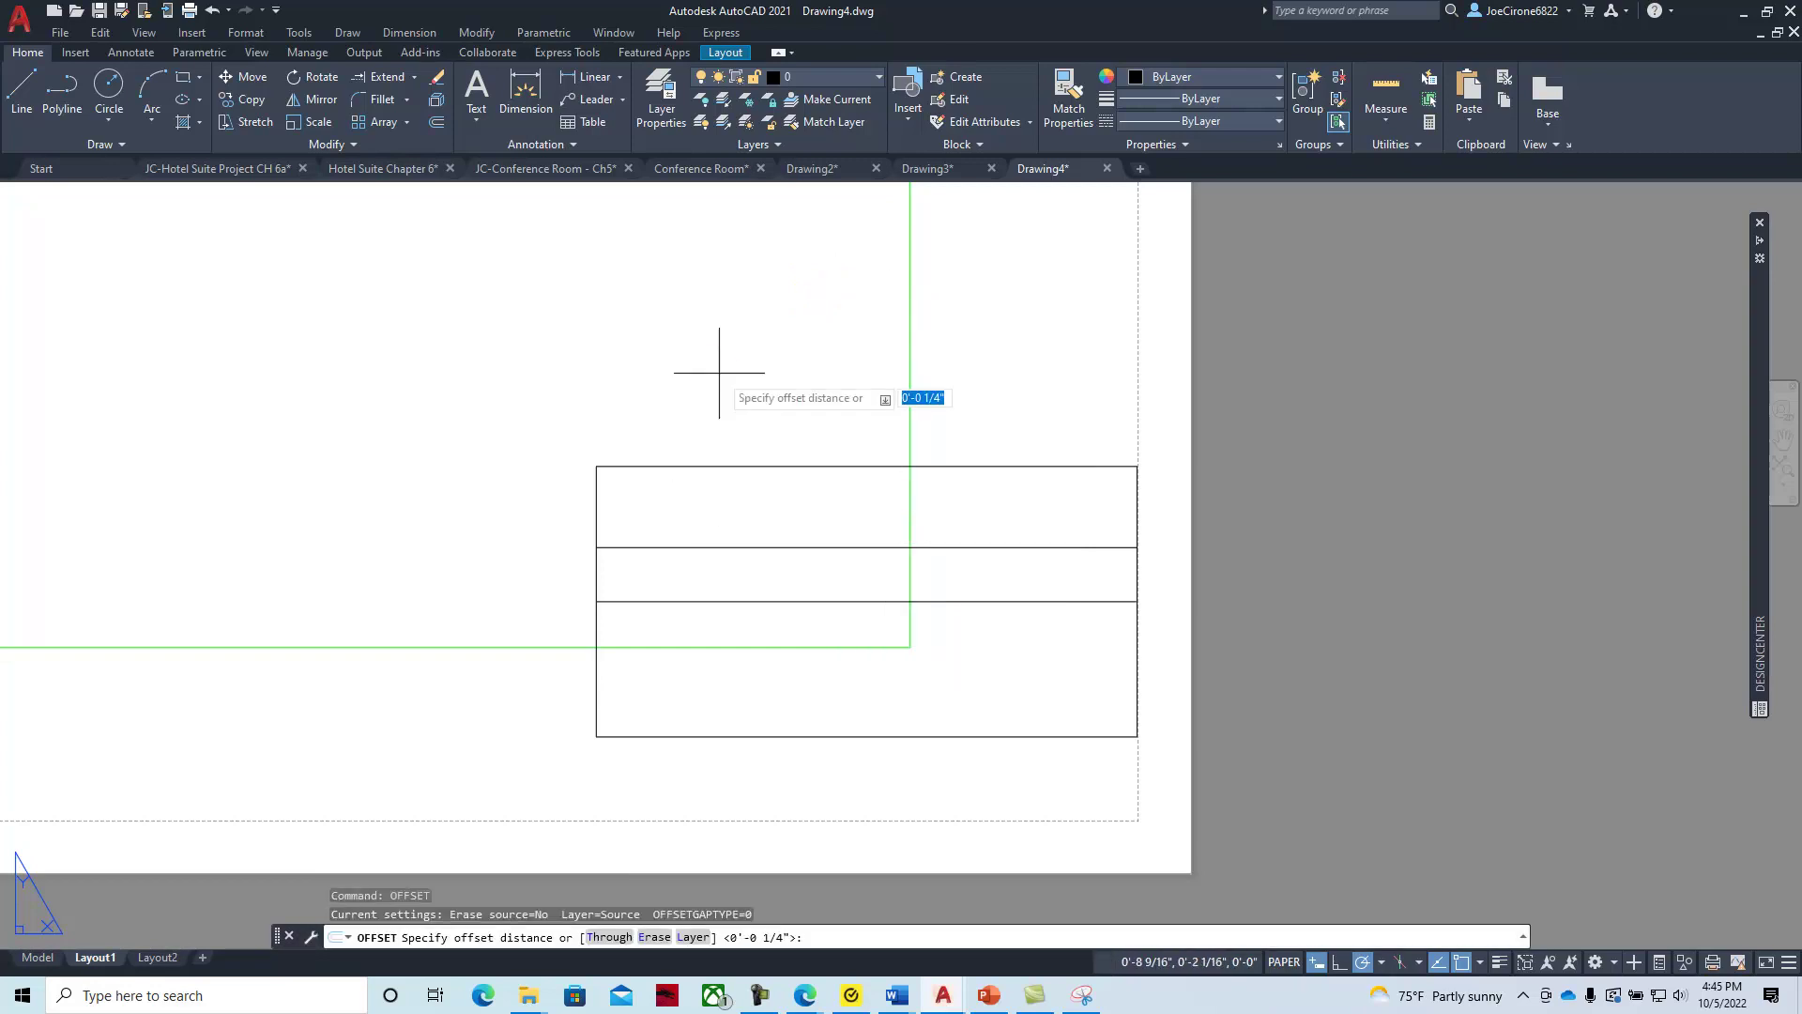
type("3/16")
key("Return")
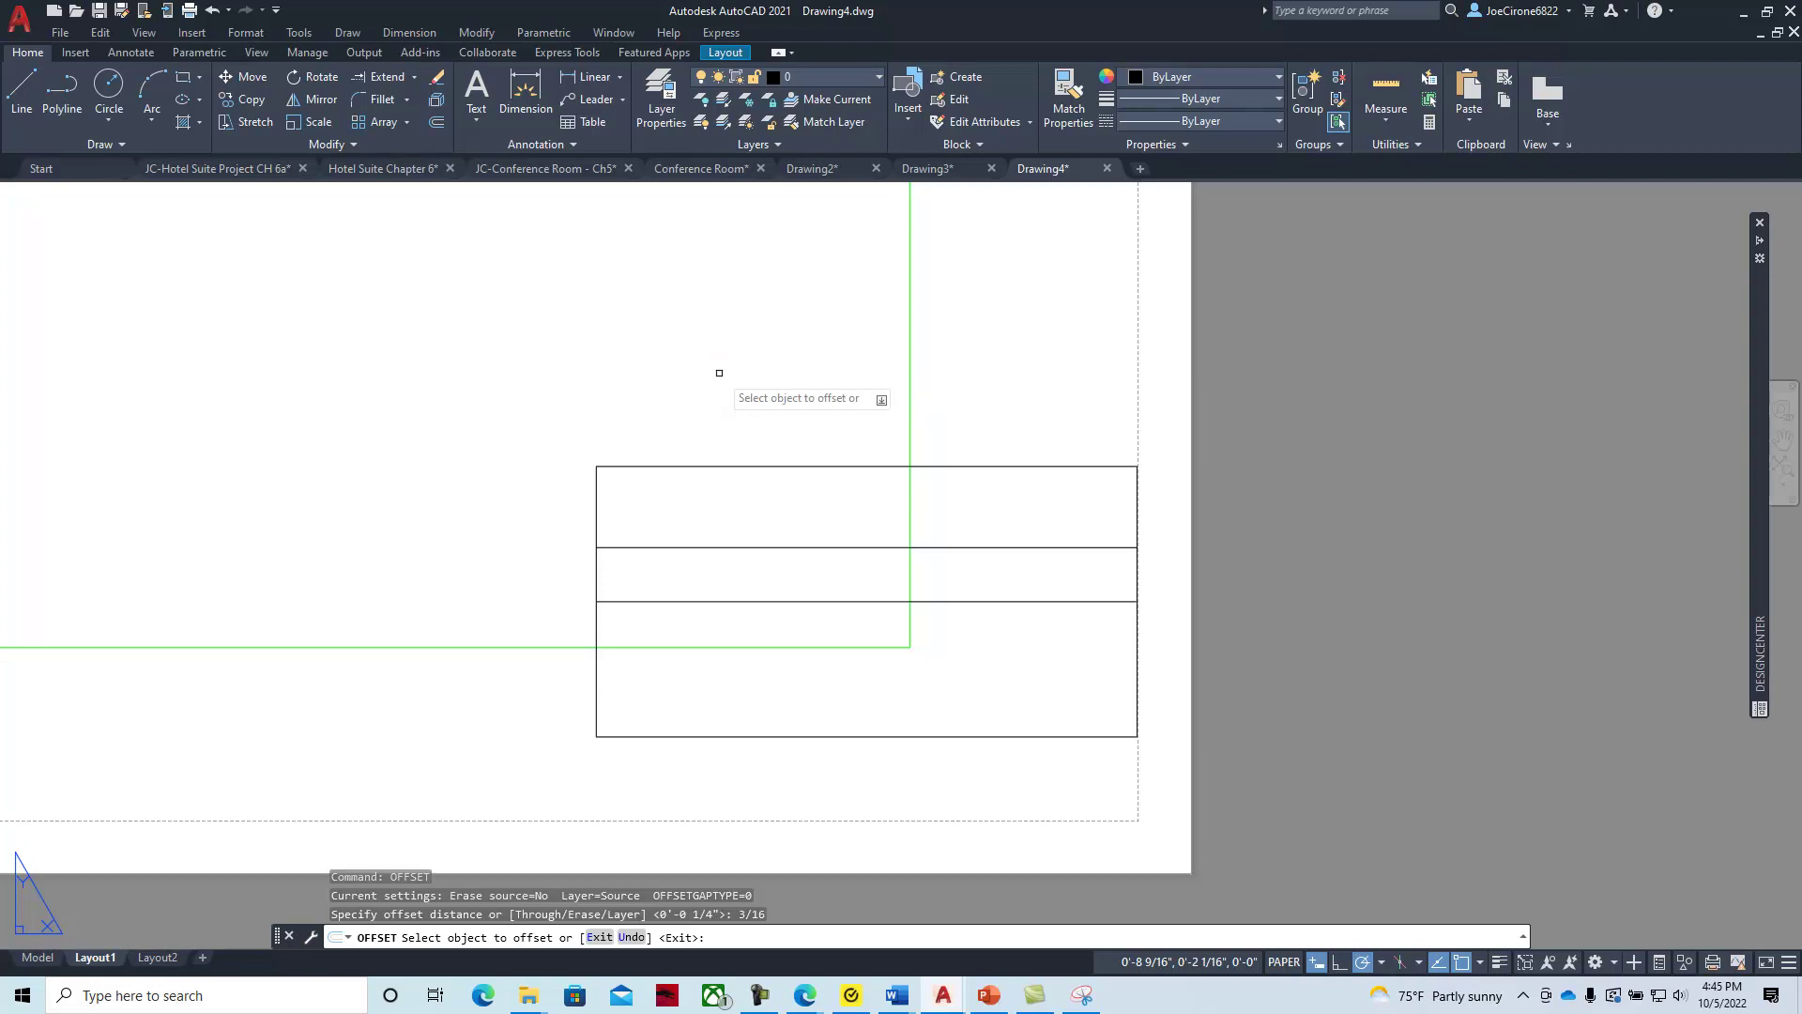
left_click(720, 599)
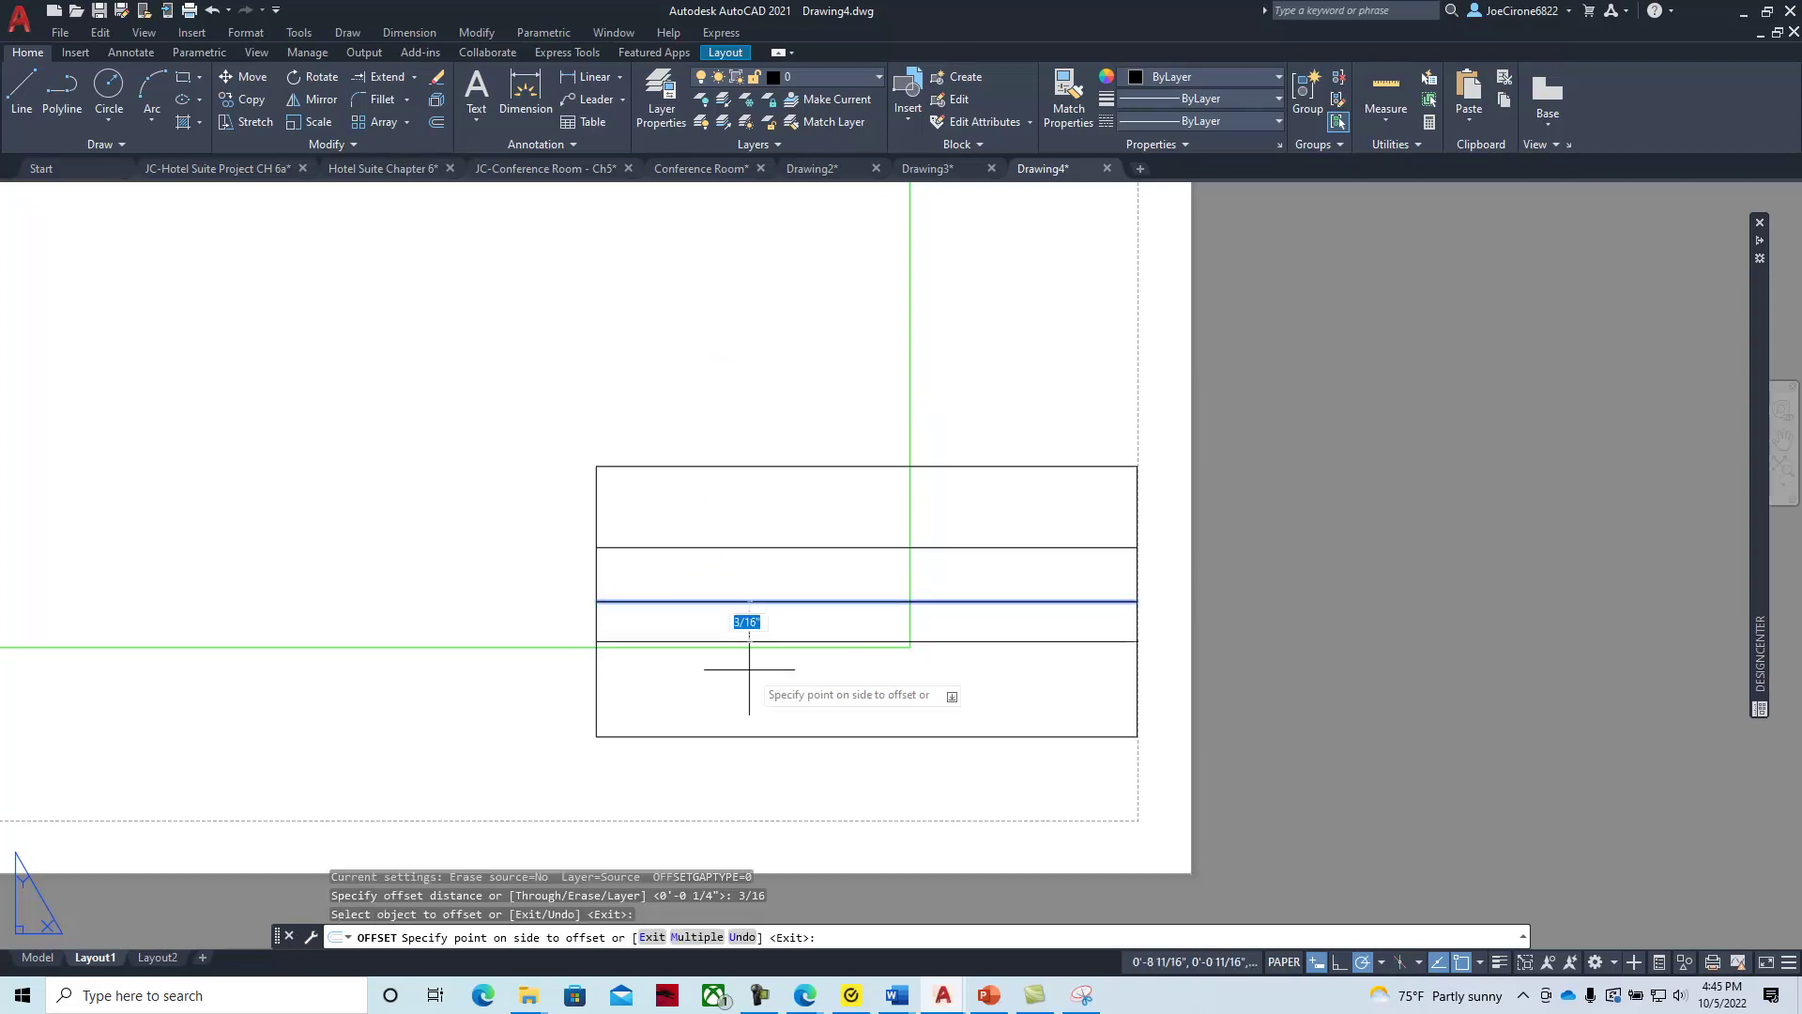
left_click(805, 721)
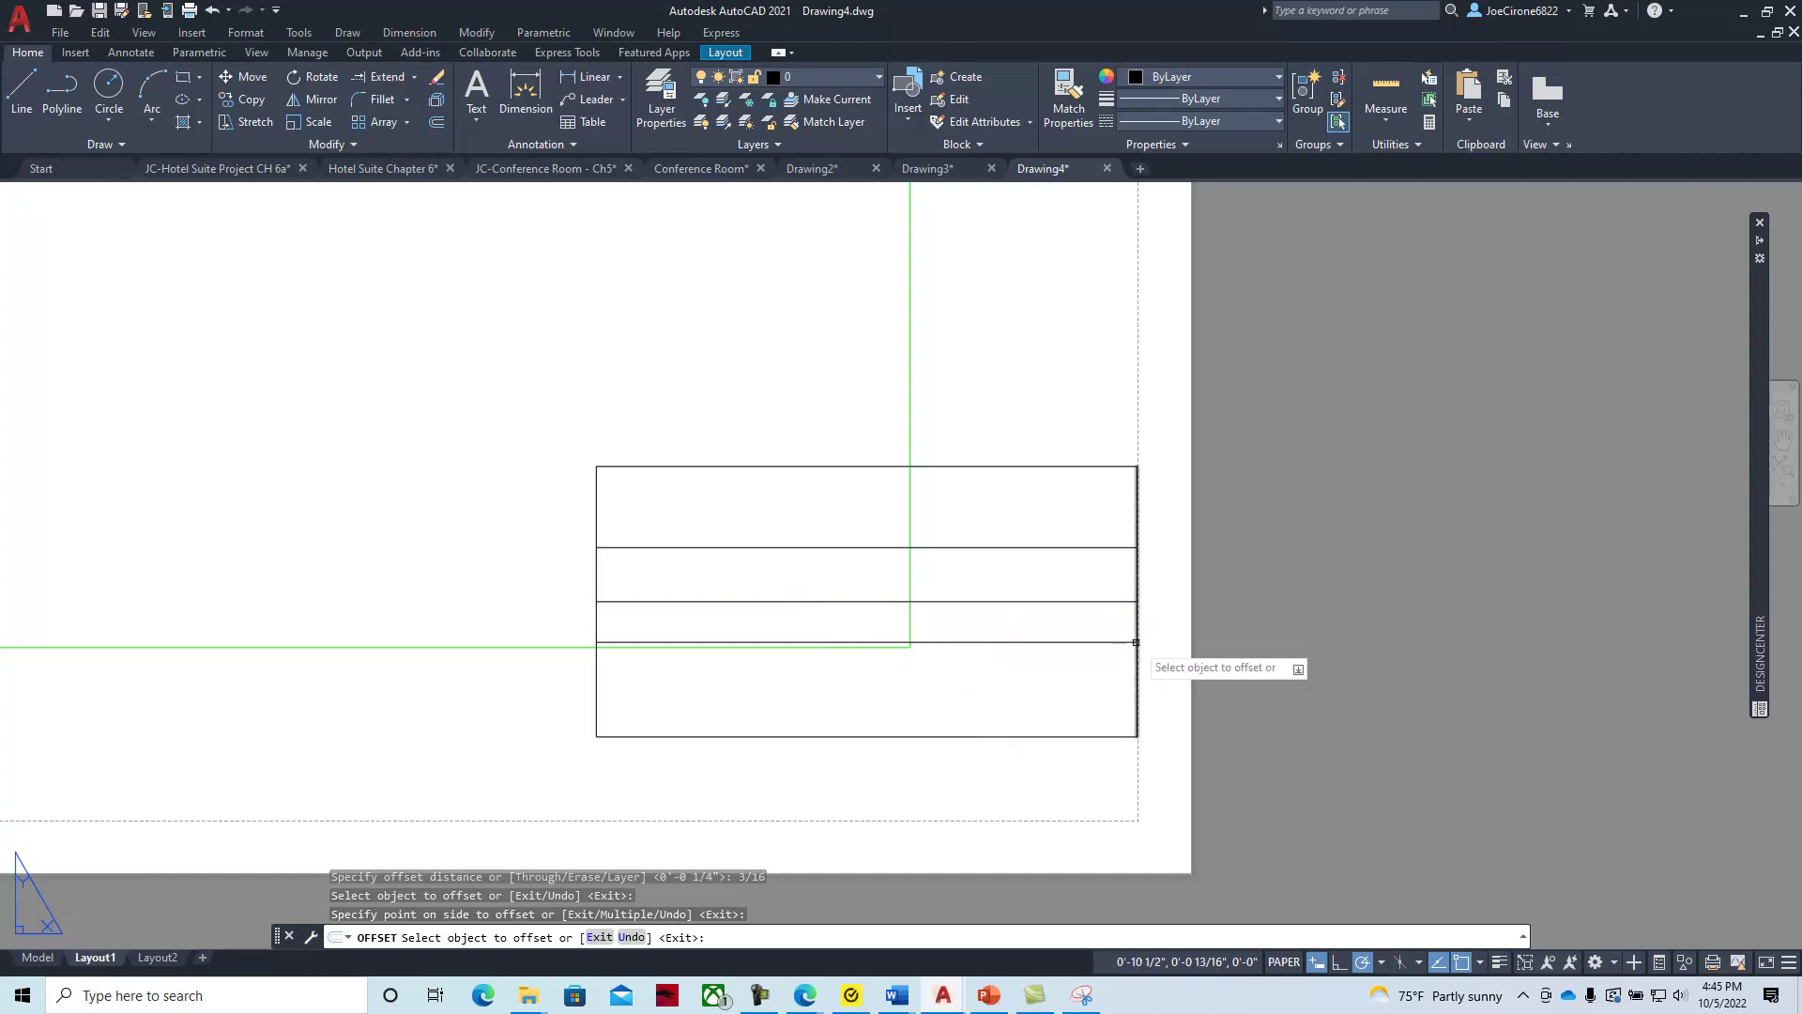
left_click(1101, 642)
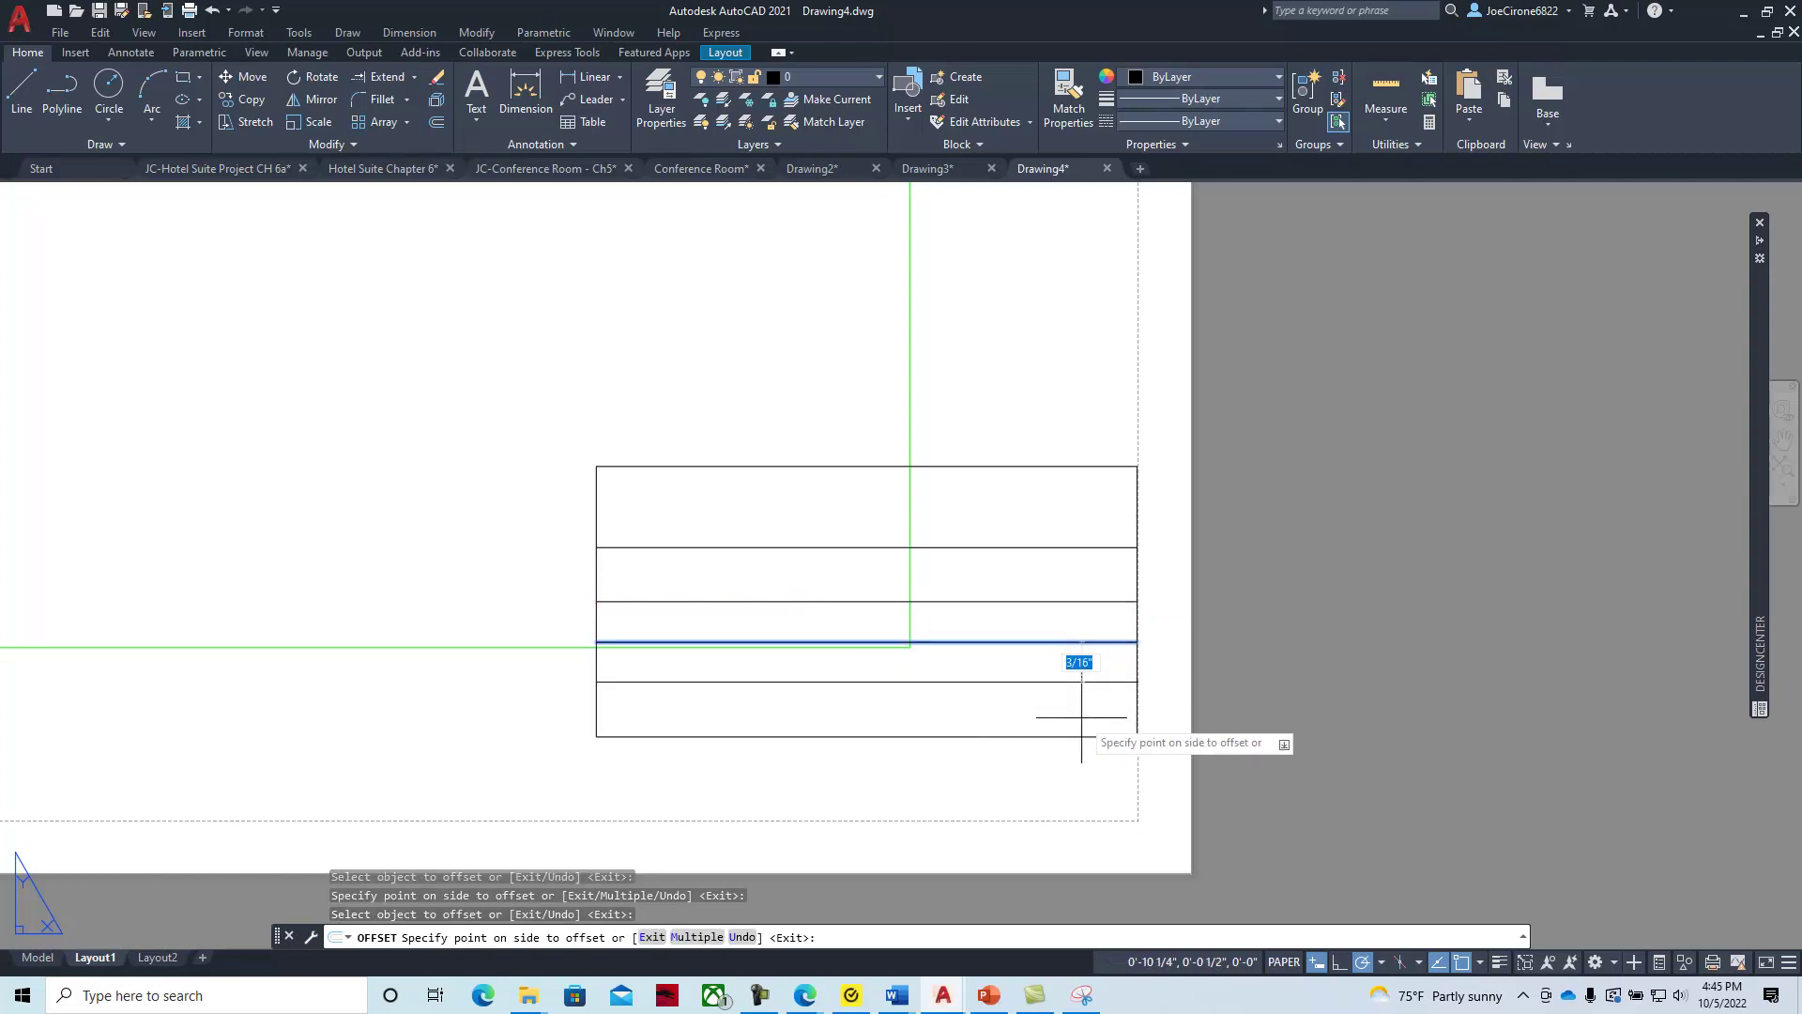
left_click(1081, 717)
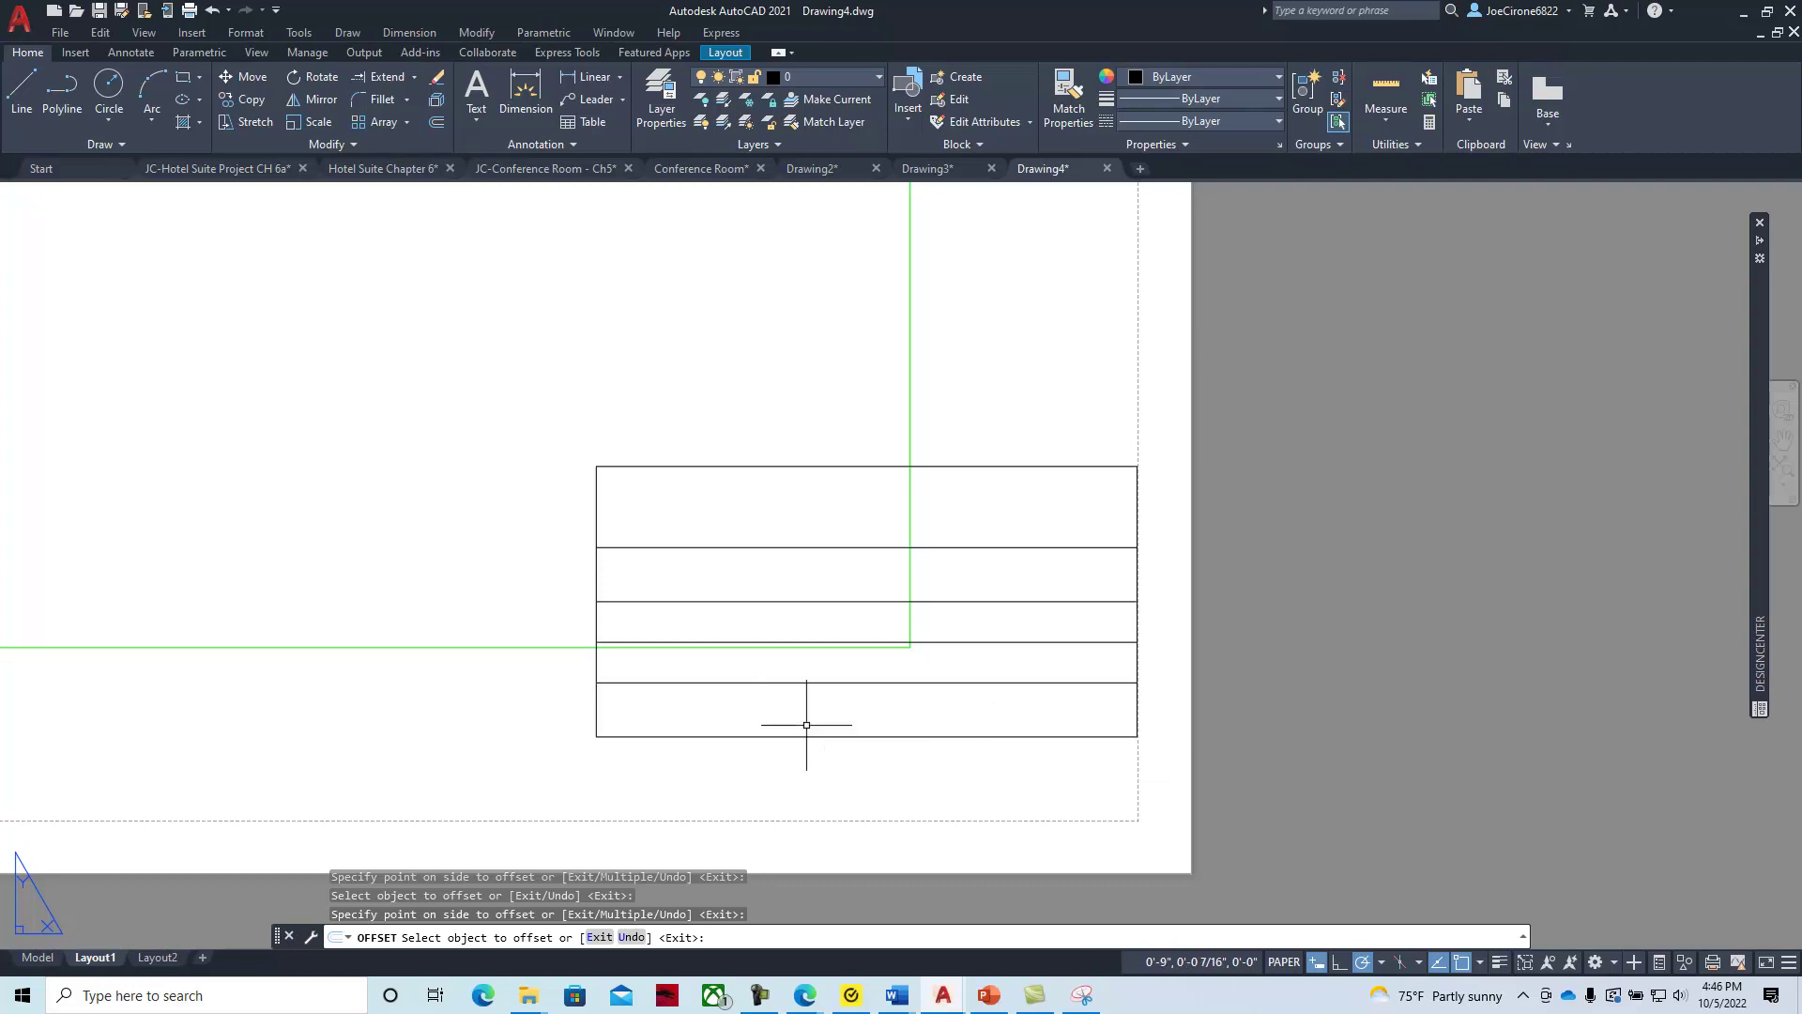
End the offsets, check the vertical divider dimensions in the browser's Title Block Dimensions figure, and return to AutoCAD
key("Escape")
key("alt+Tab")
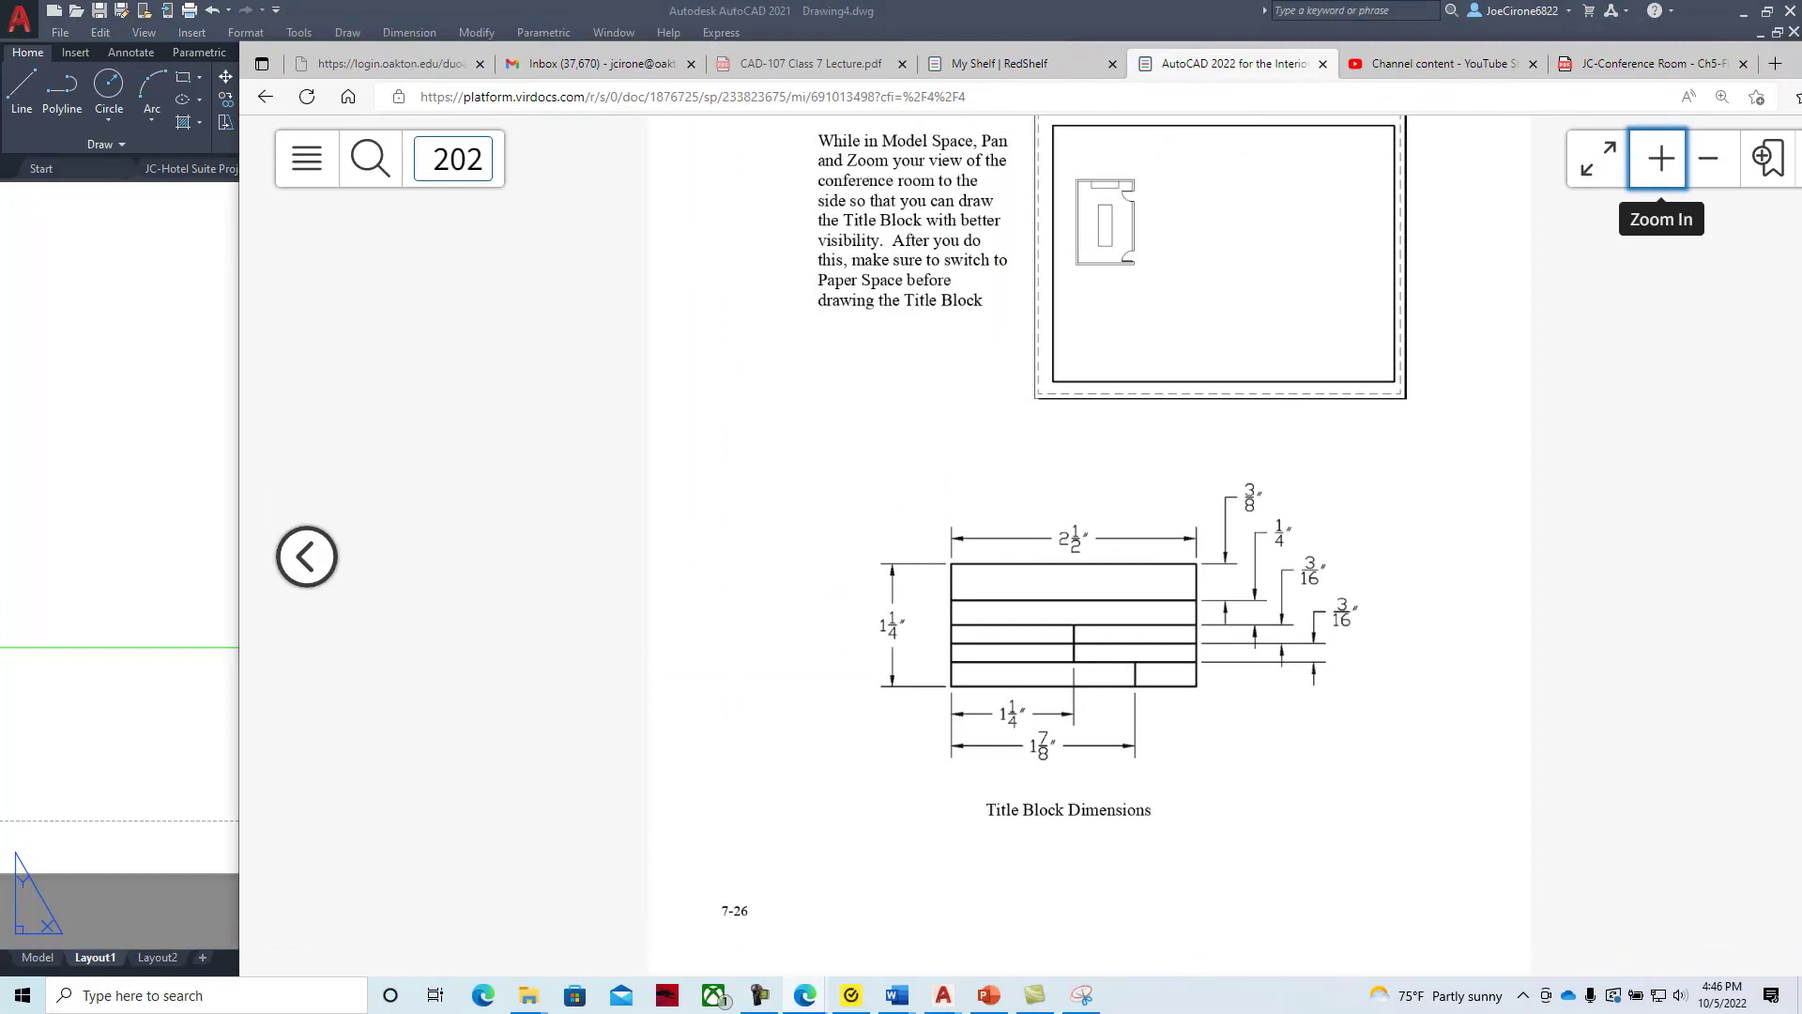
key("alt+Tab")
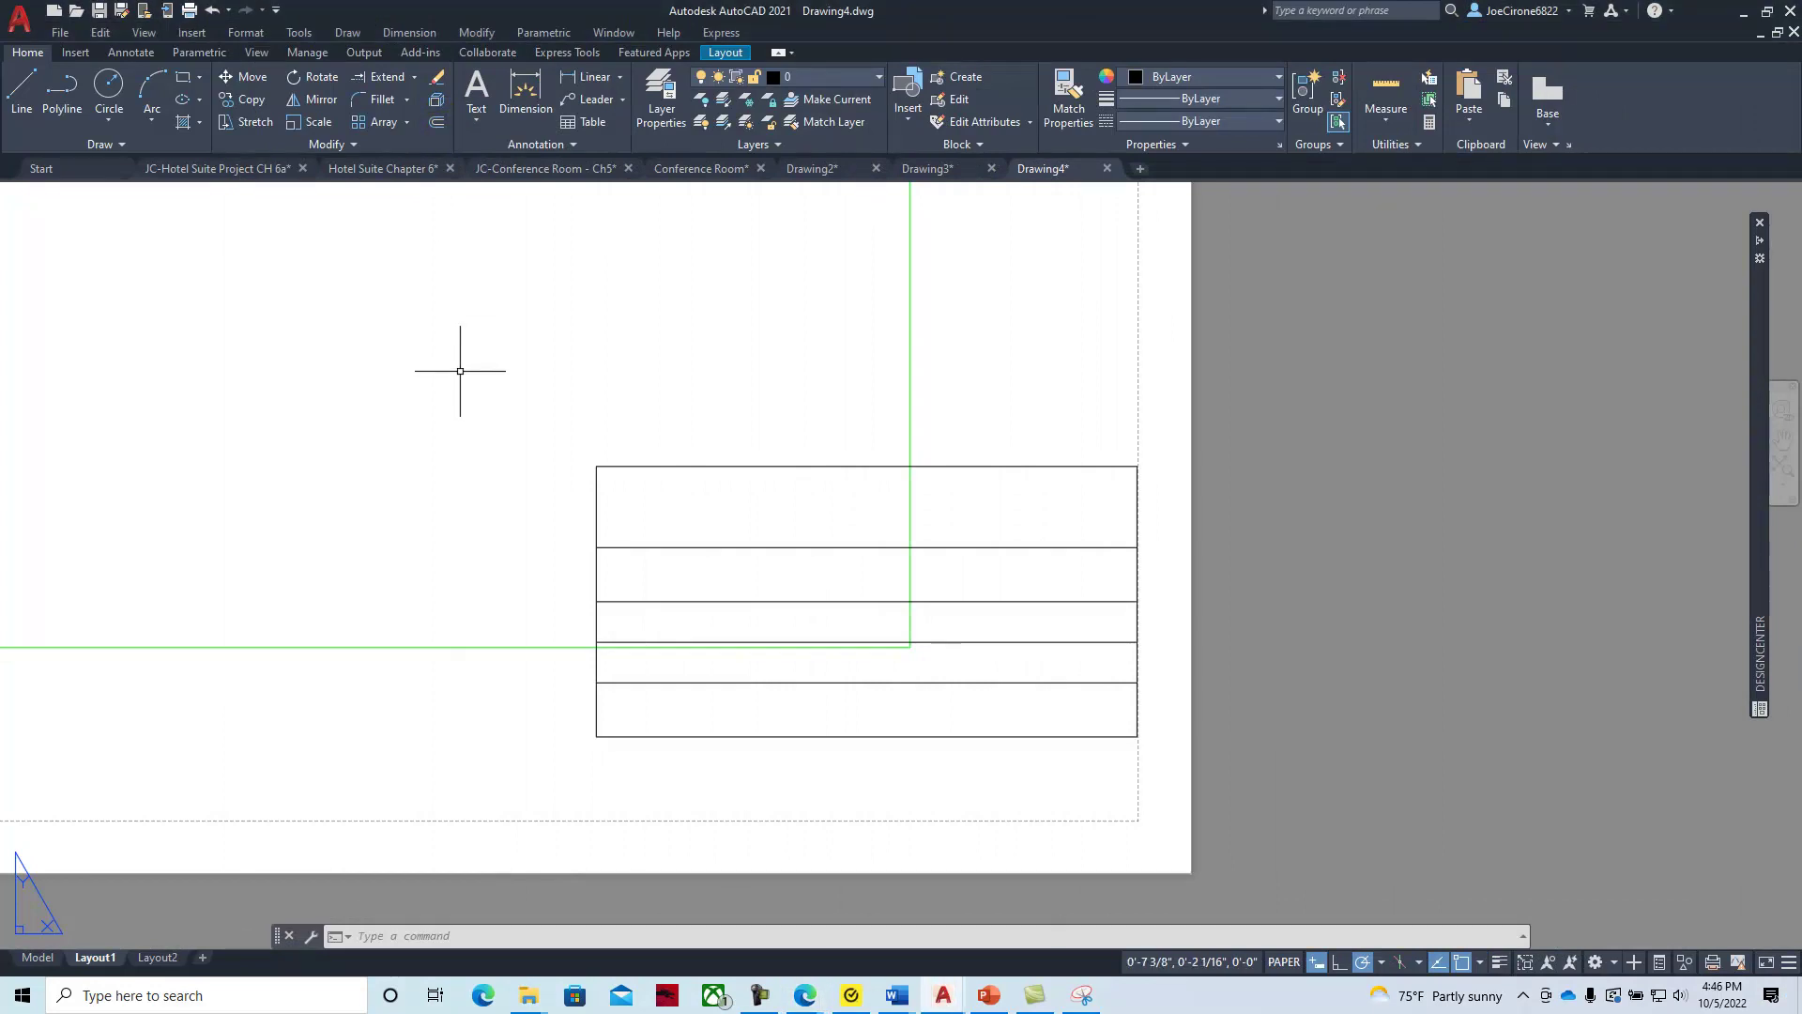
type("1")
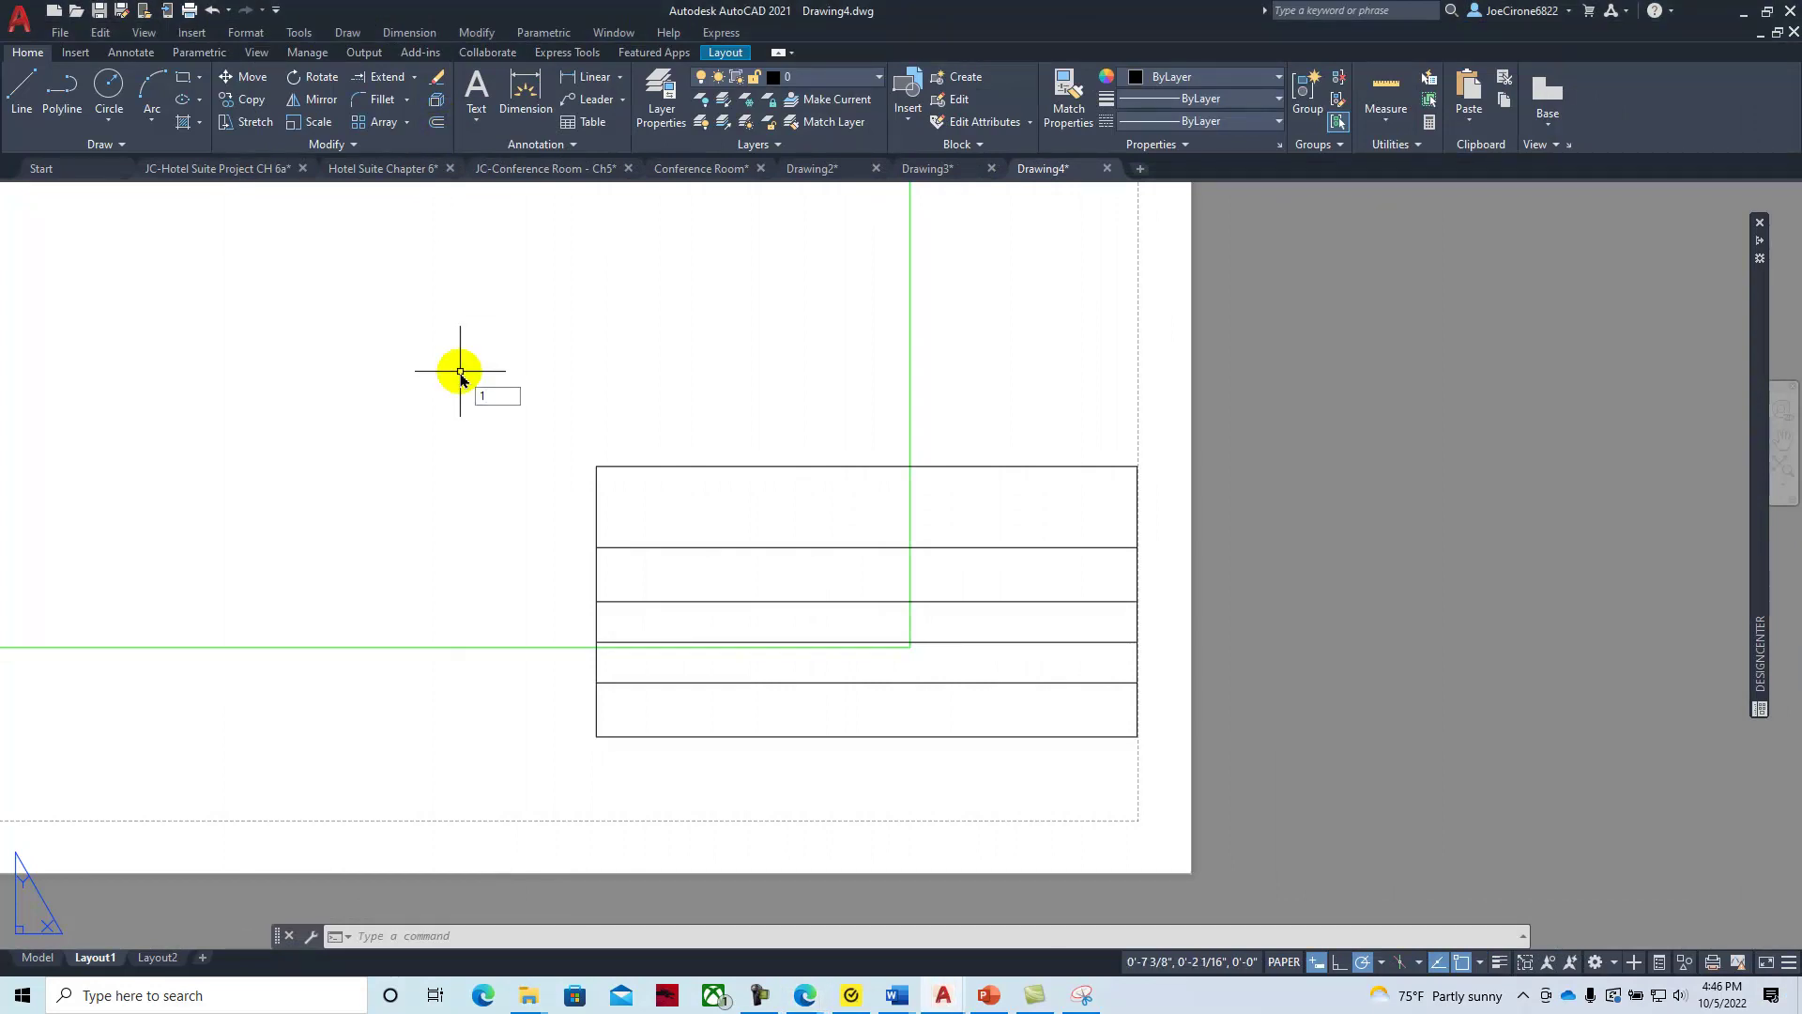
type("-1/")
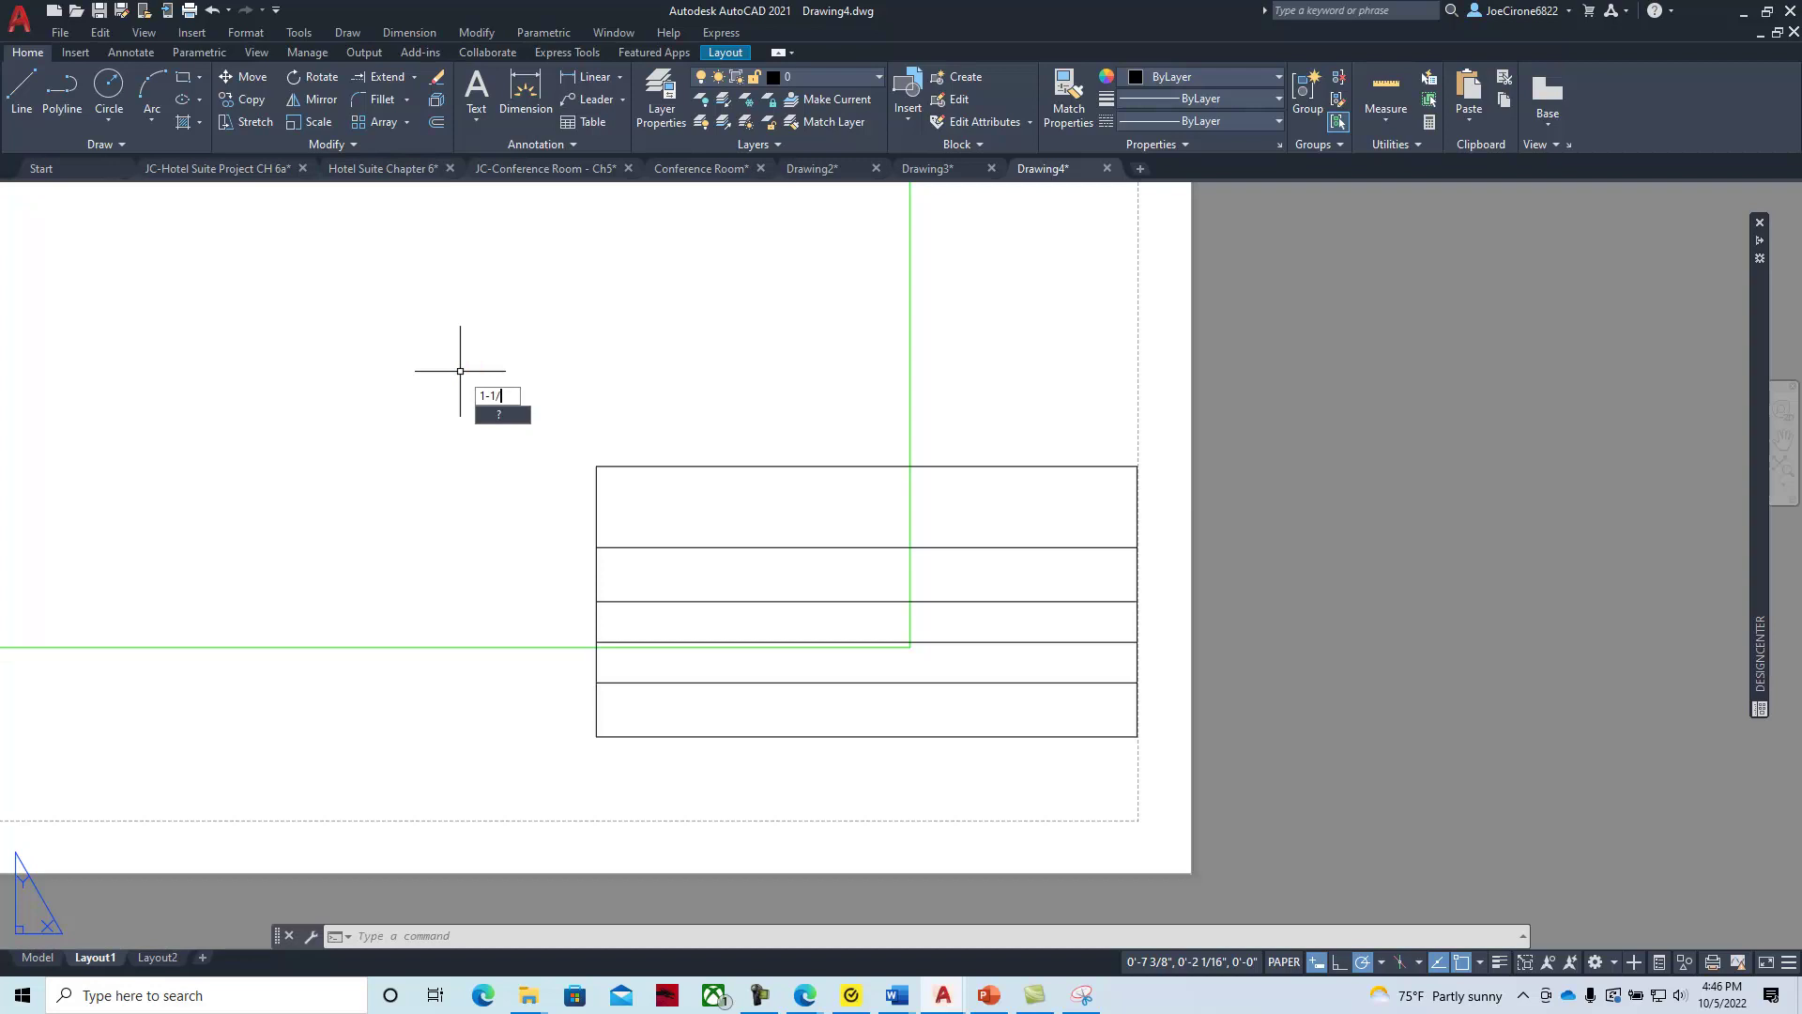
key("Return")
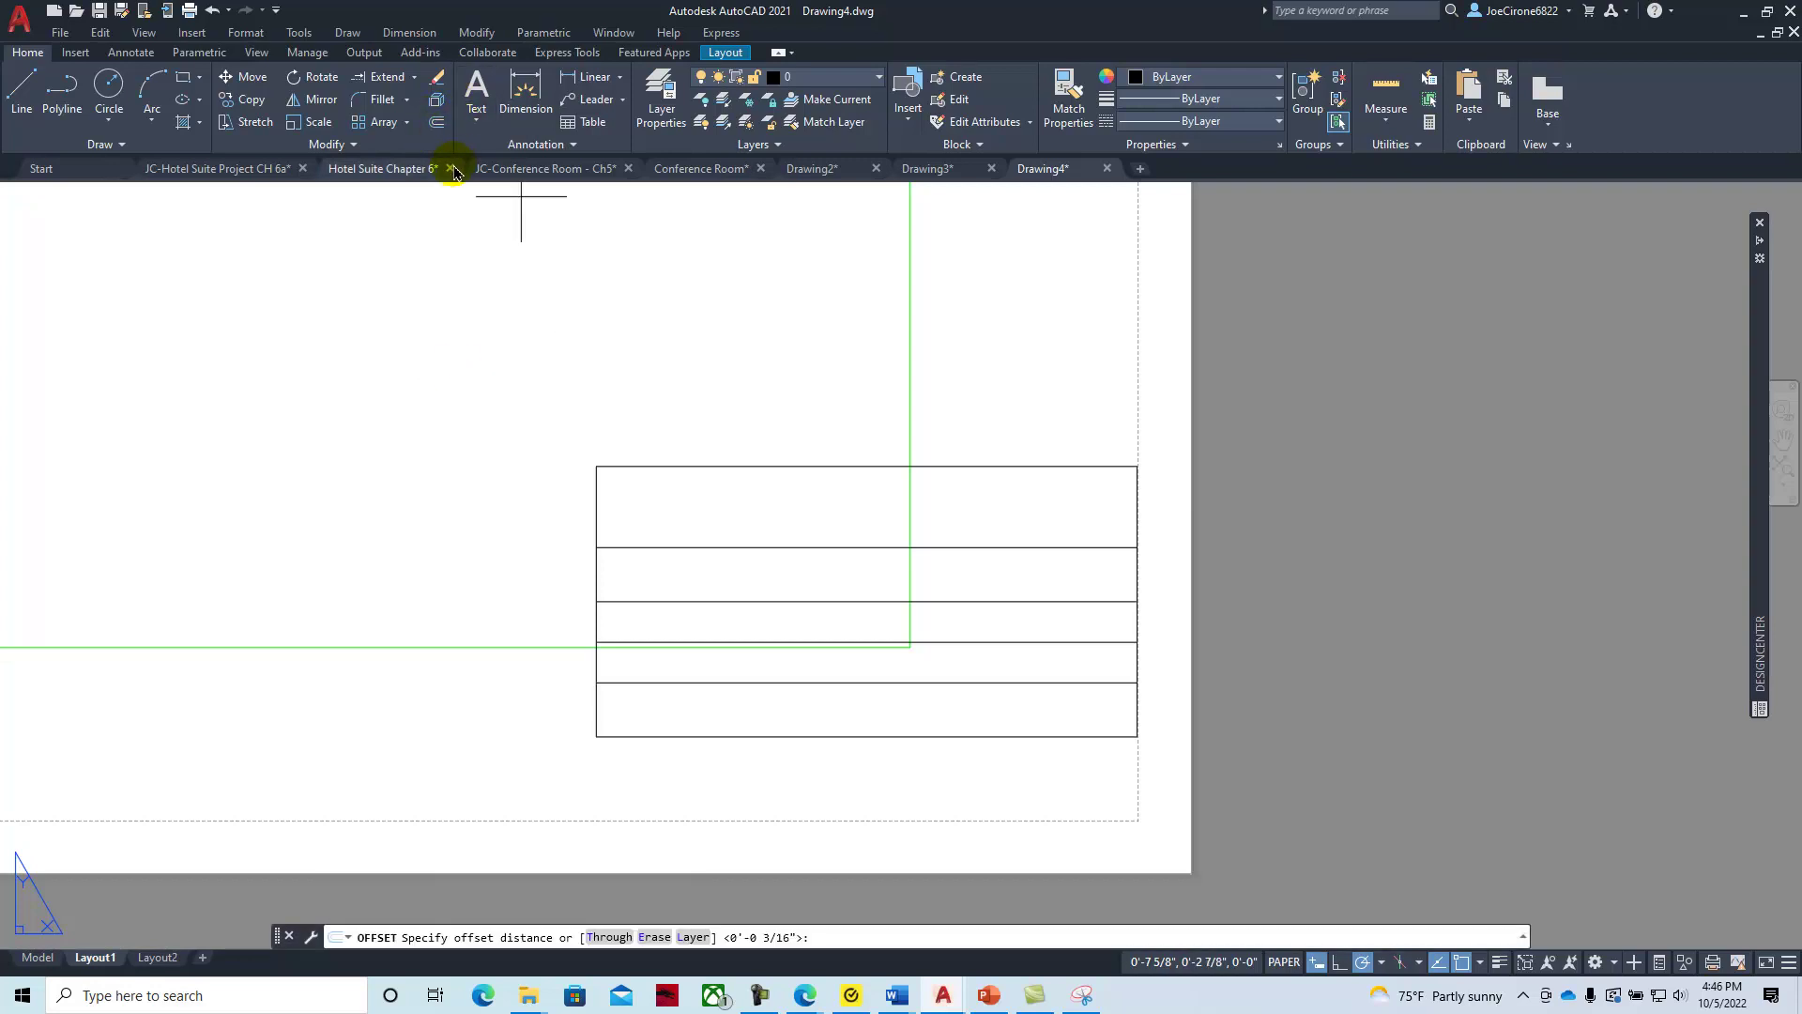
Offset the title block's left edge 1-1/4" to the right to form the middle vertical divider
left_click(436, 122)
type("1")
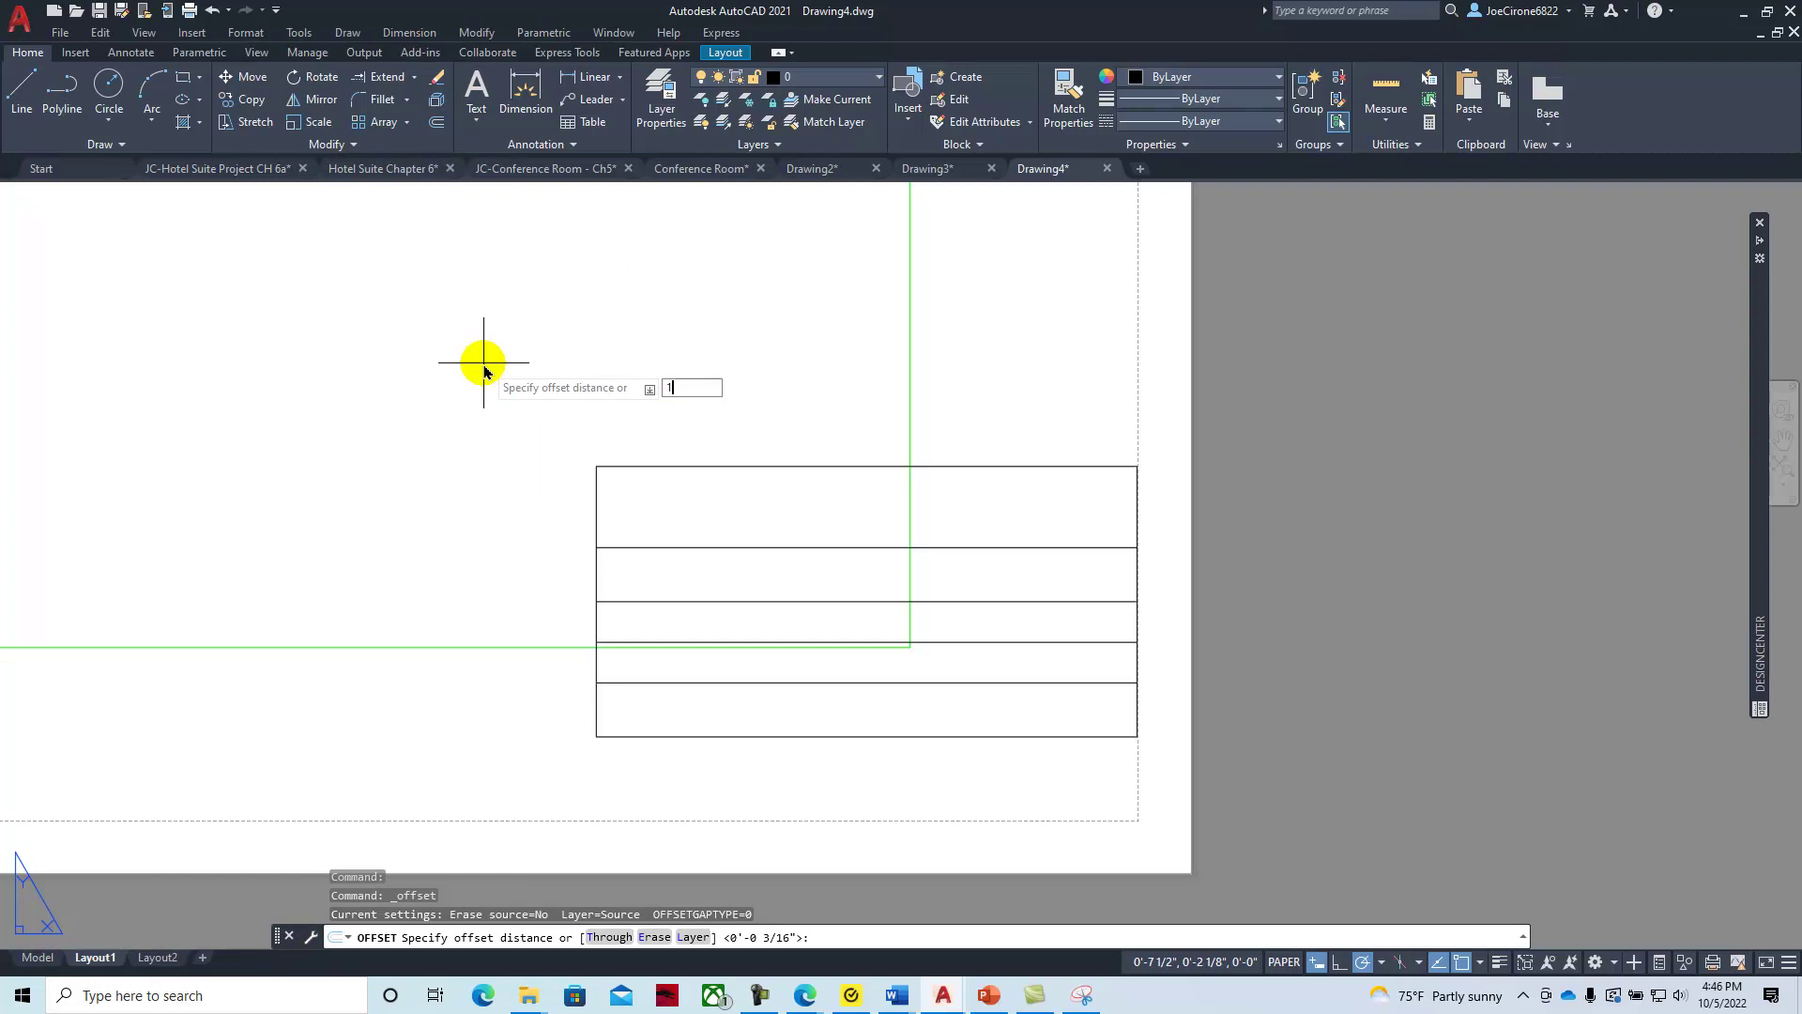
type("-1/4")
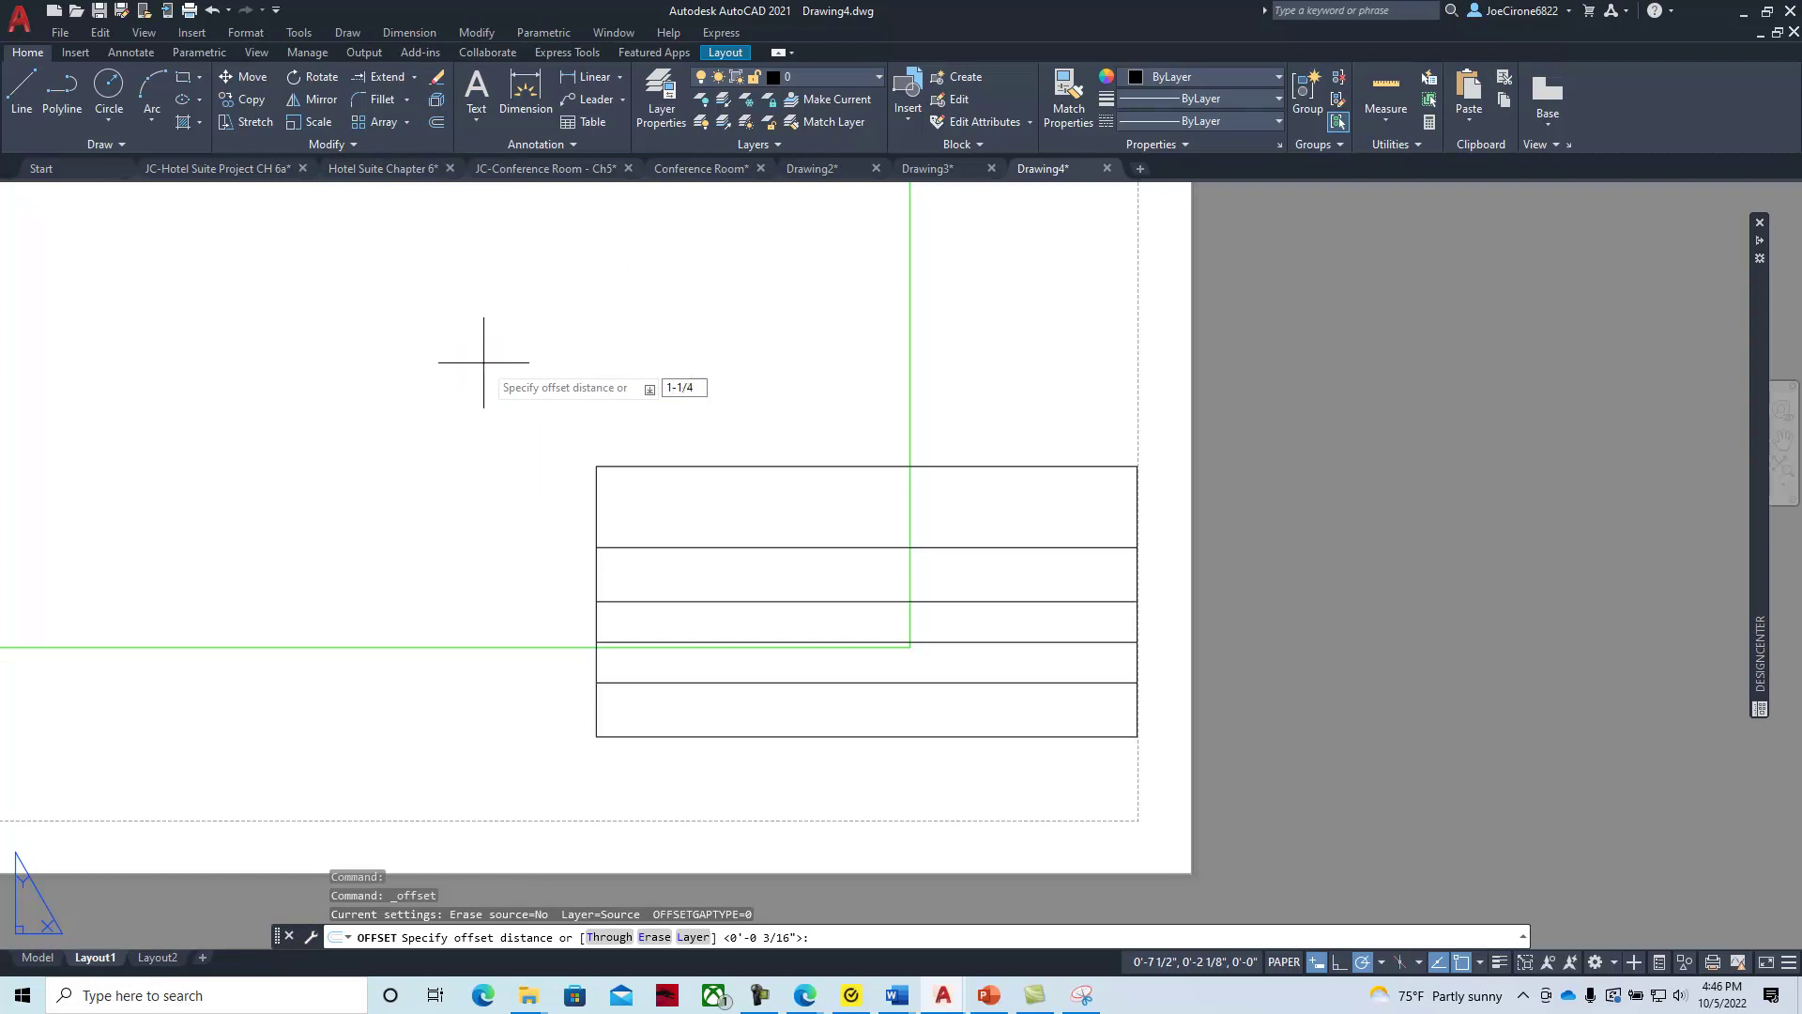
key("Return")
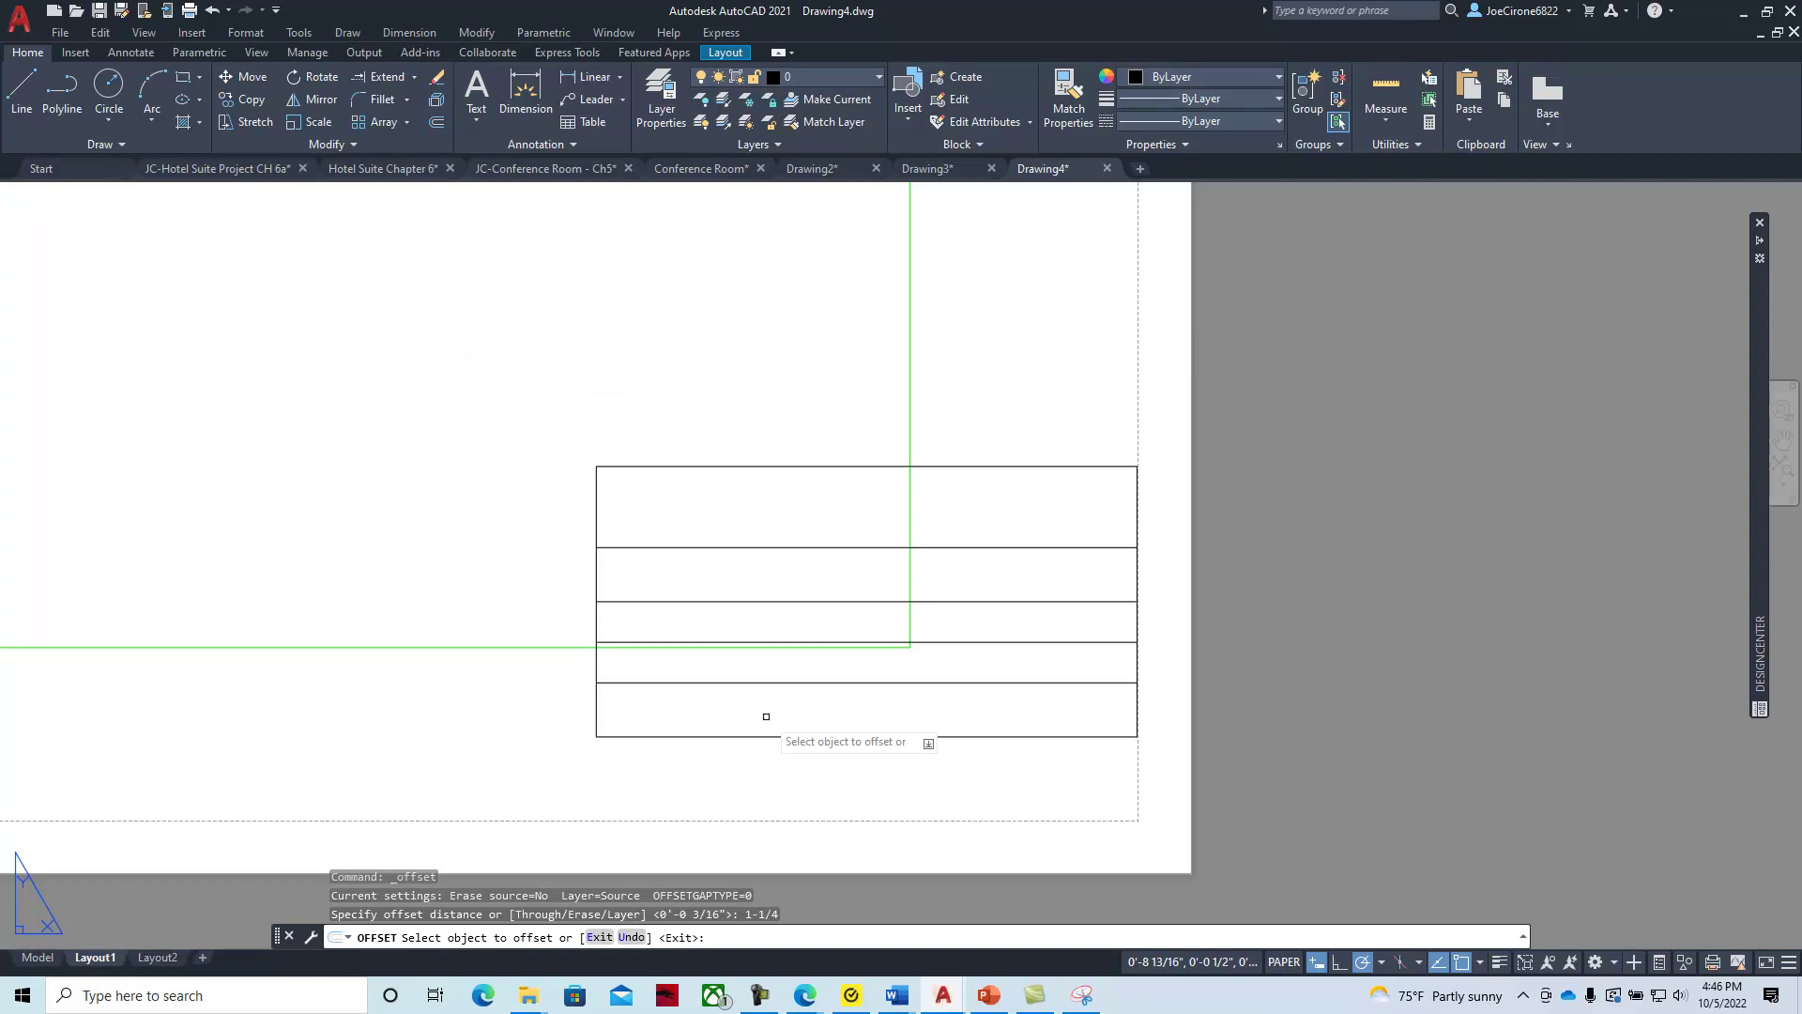
left_click(594, 708)
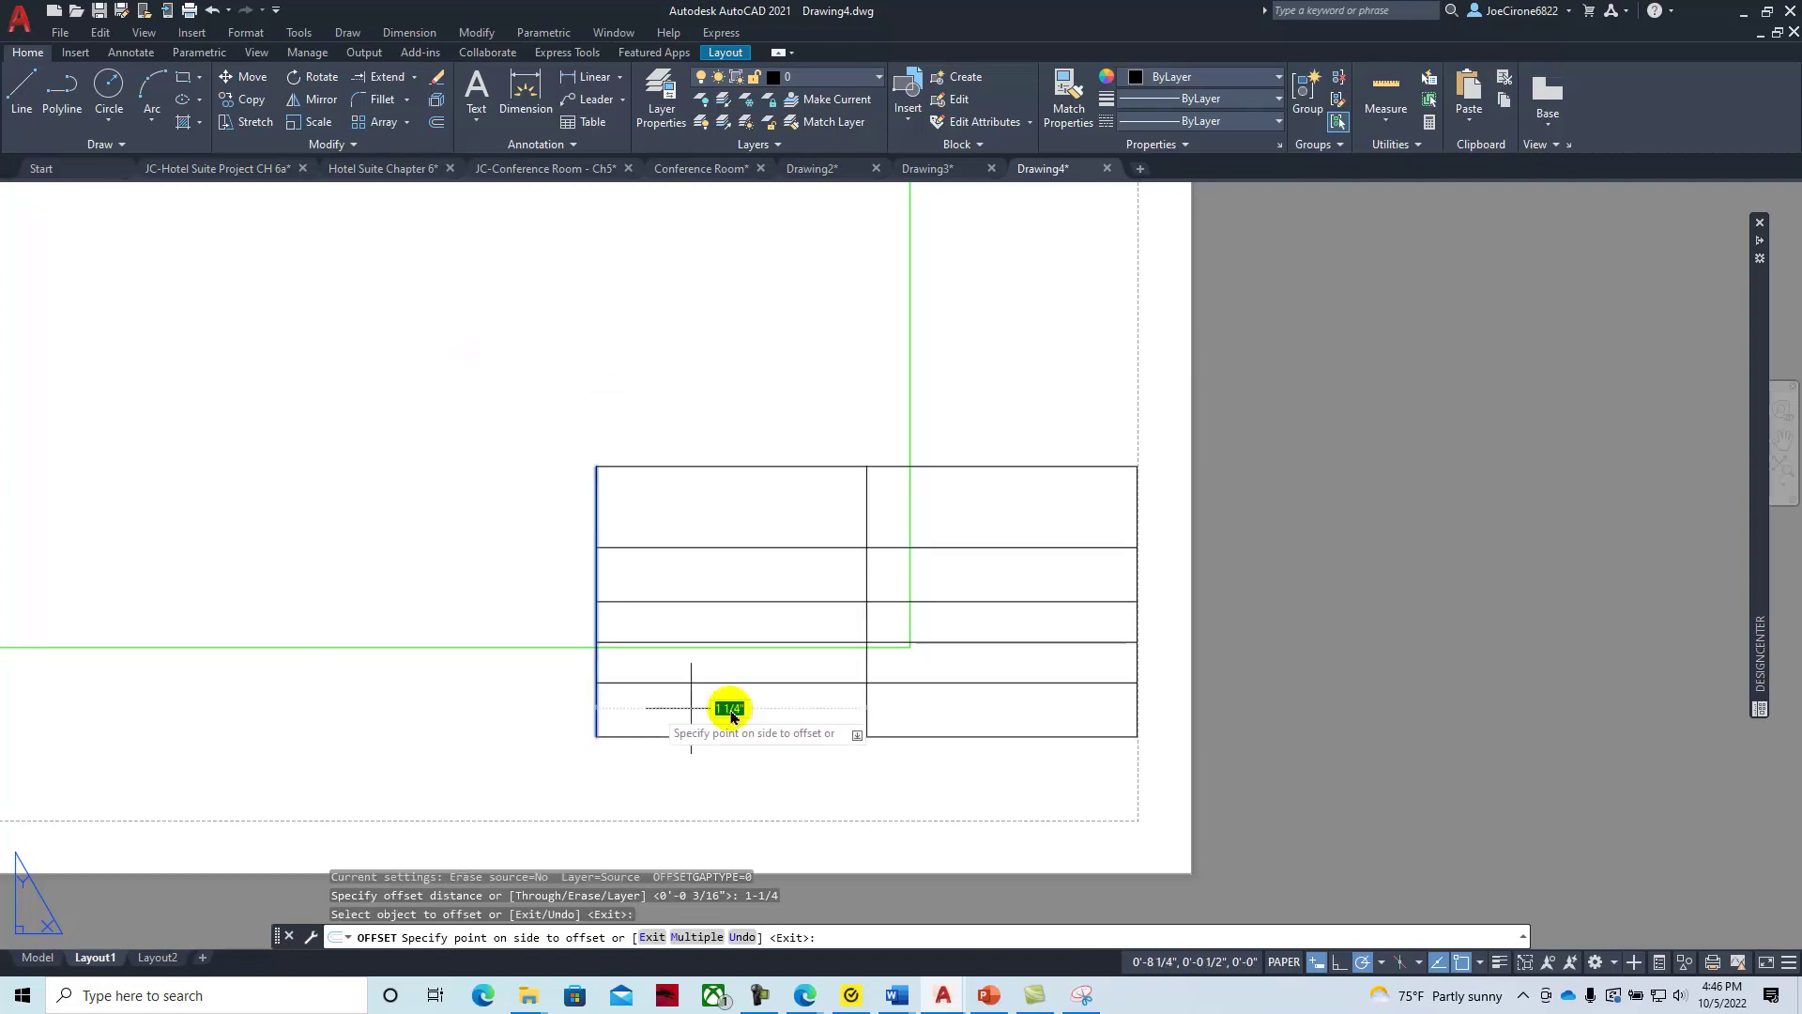
left_click(798, 714)
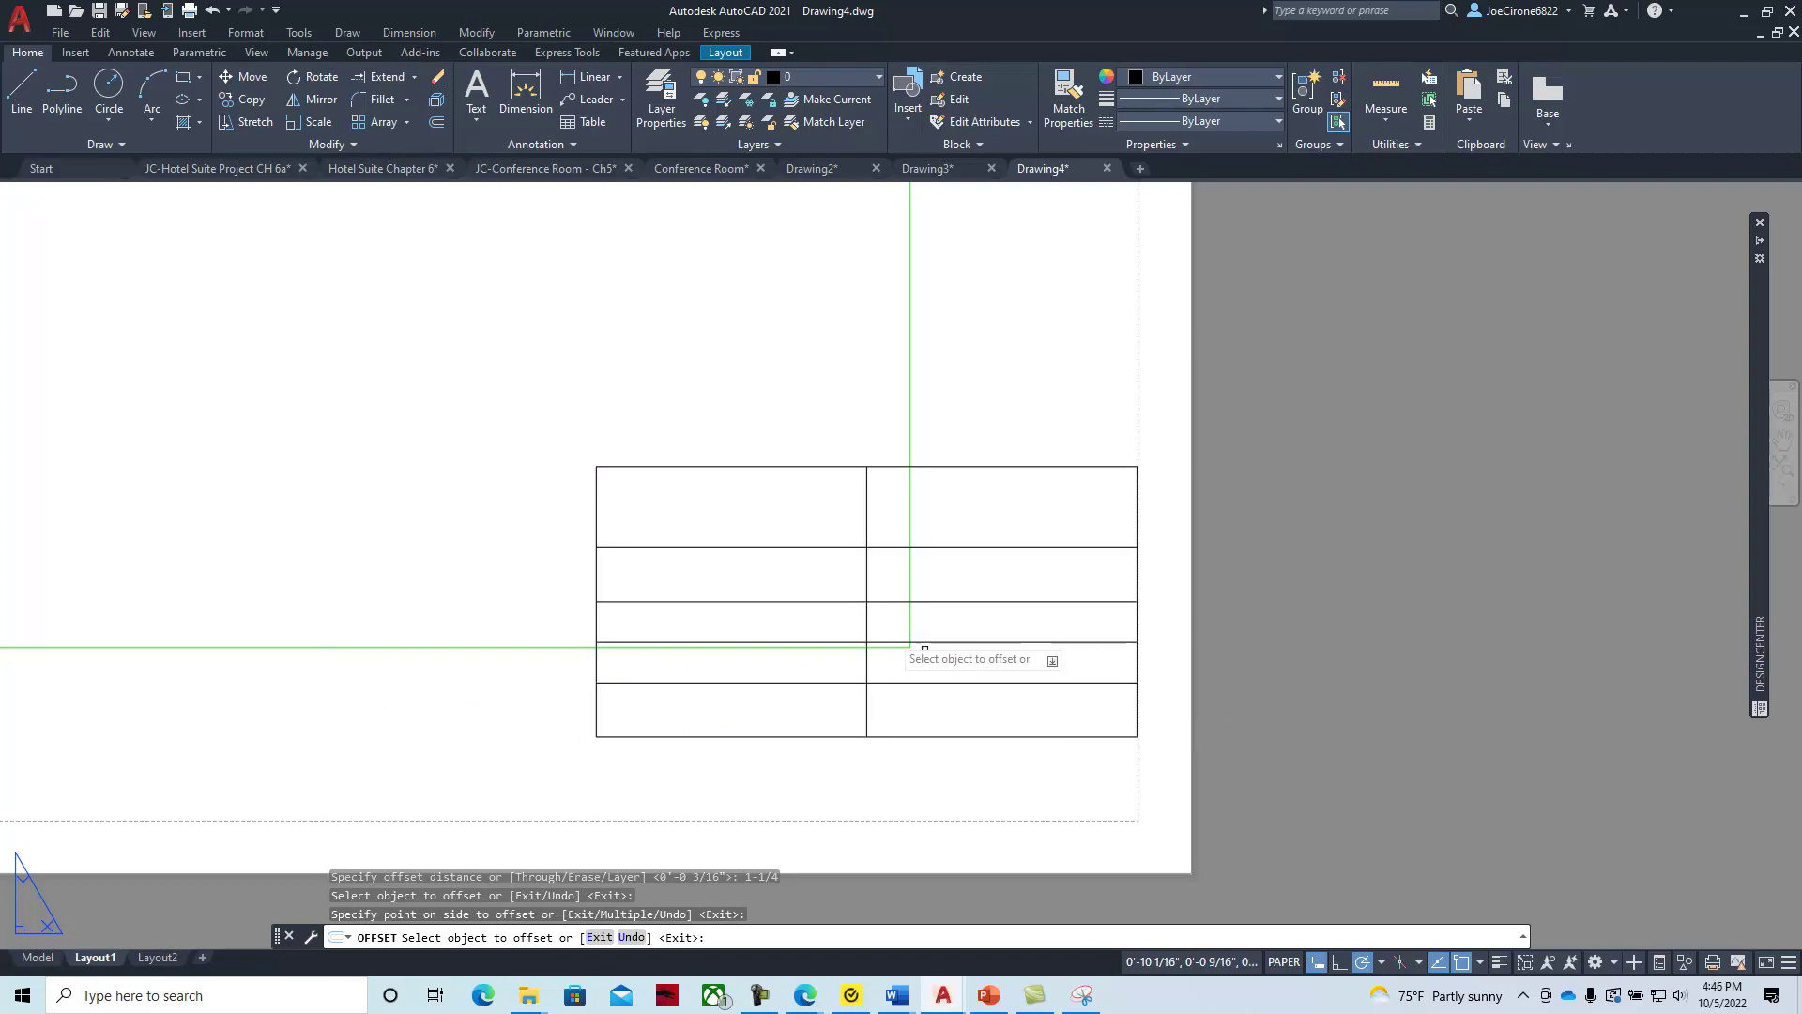
Trim the middle vertical divider out of the top two rows and the bottom row
left_click(417, 79)
left_click(394, 108)
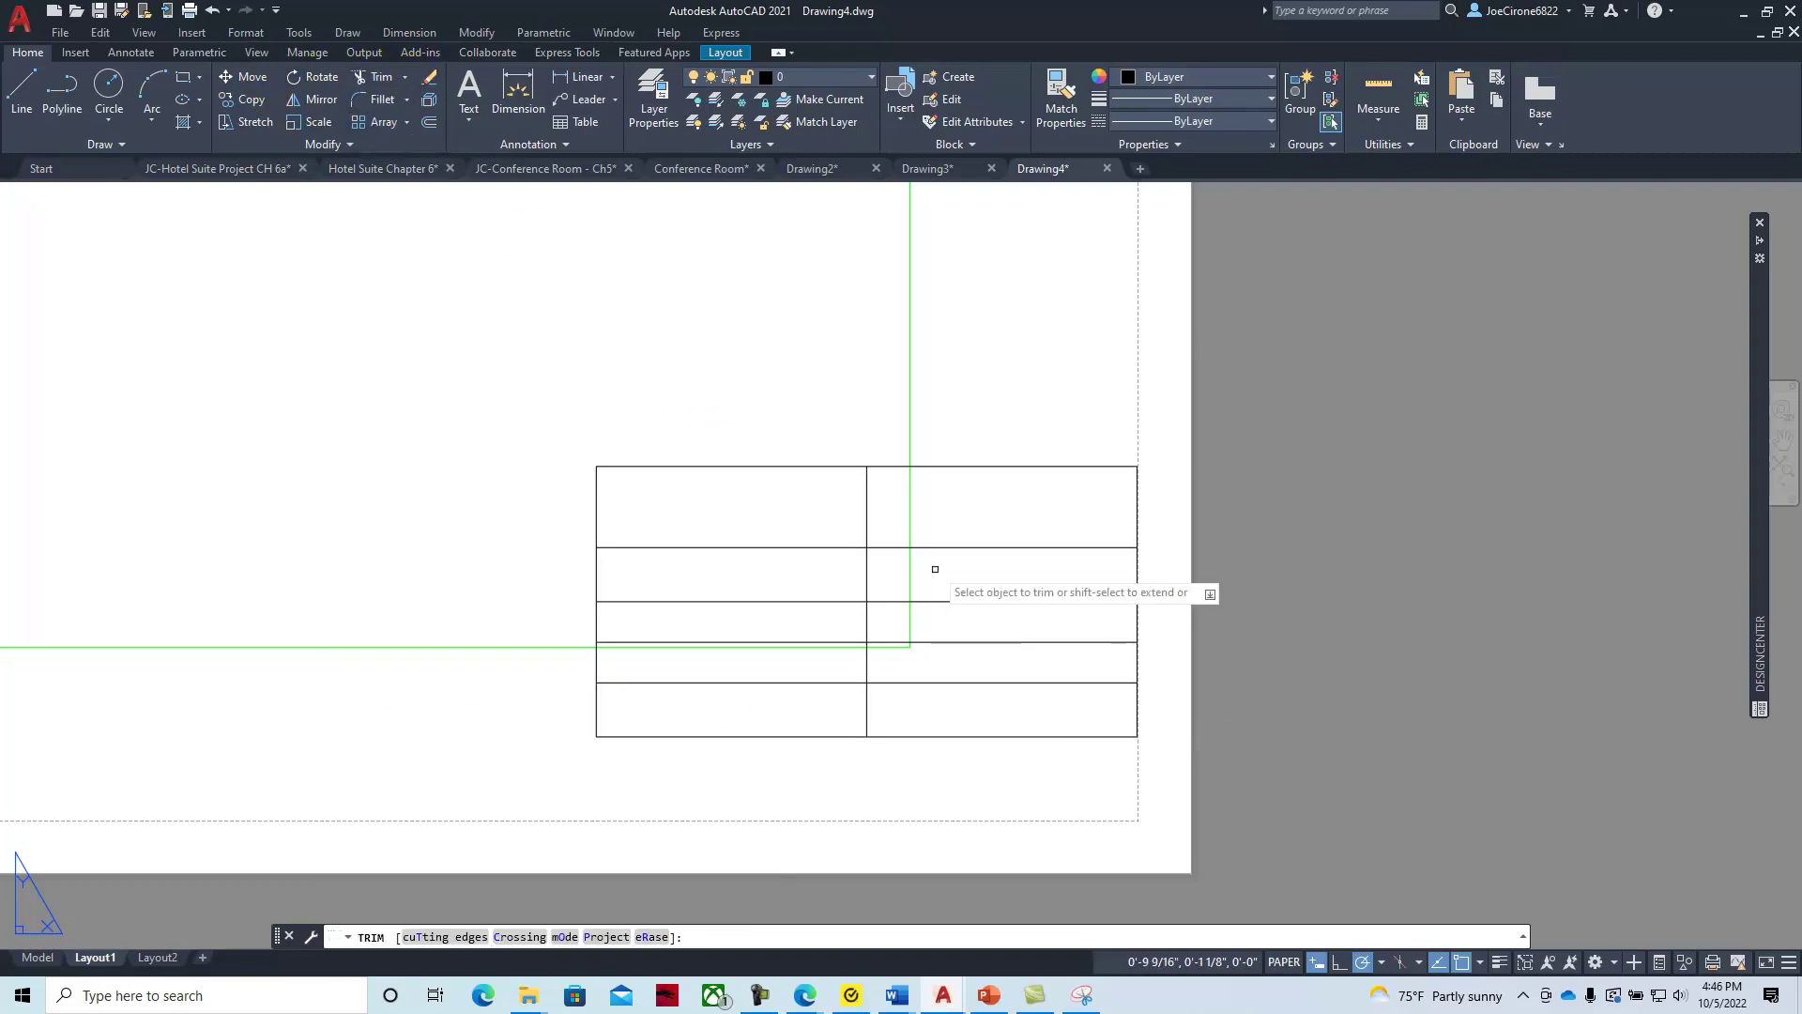
left_click(866, 496)
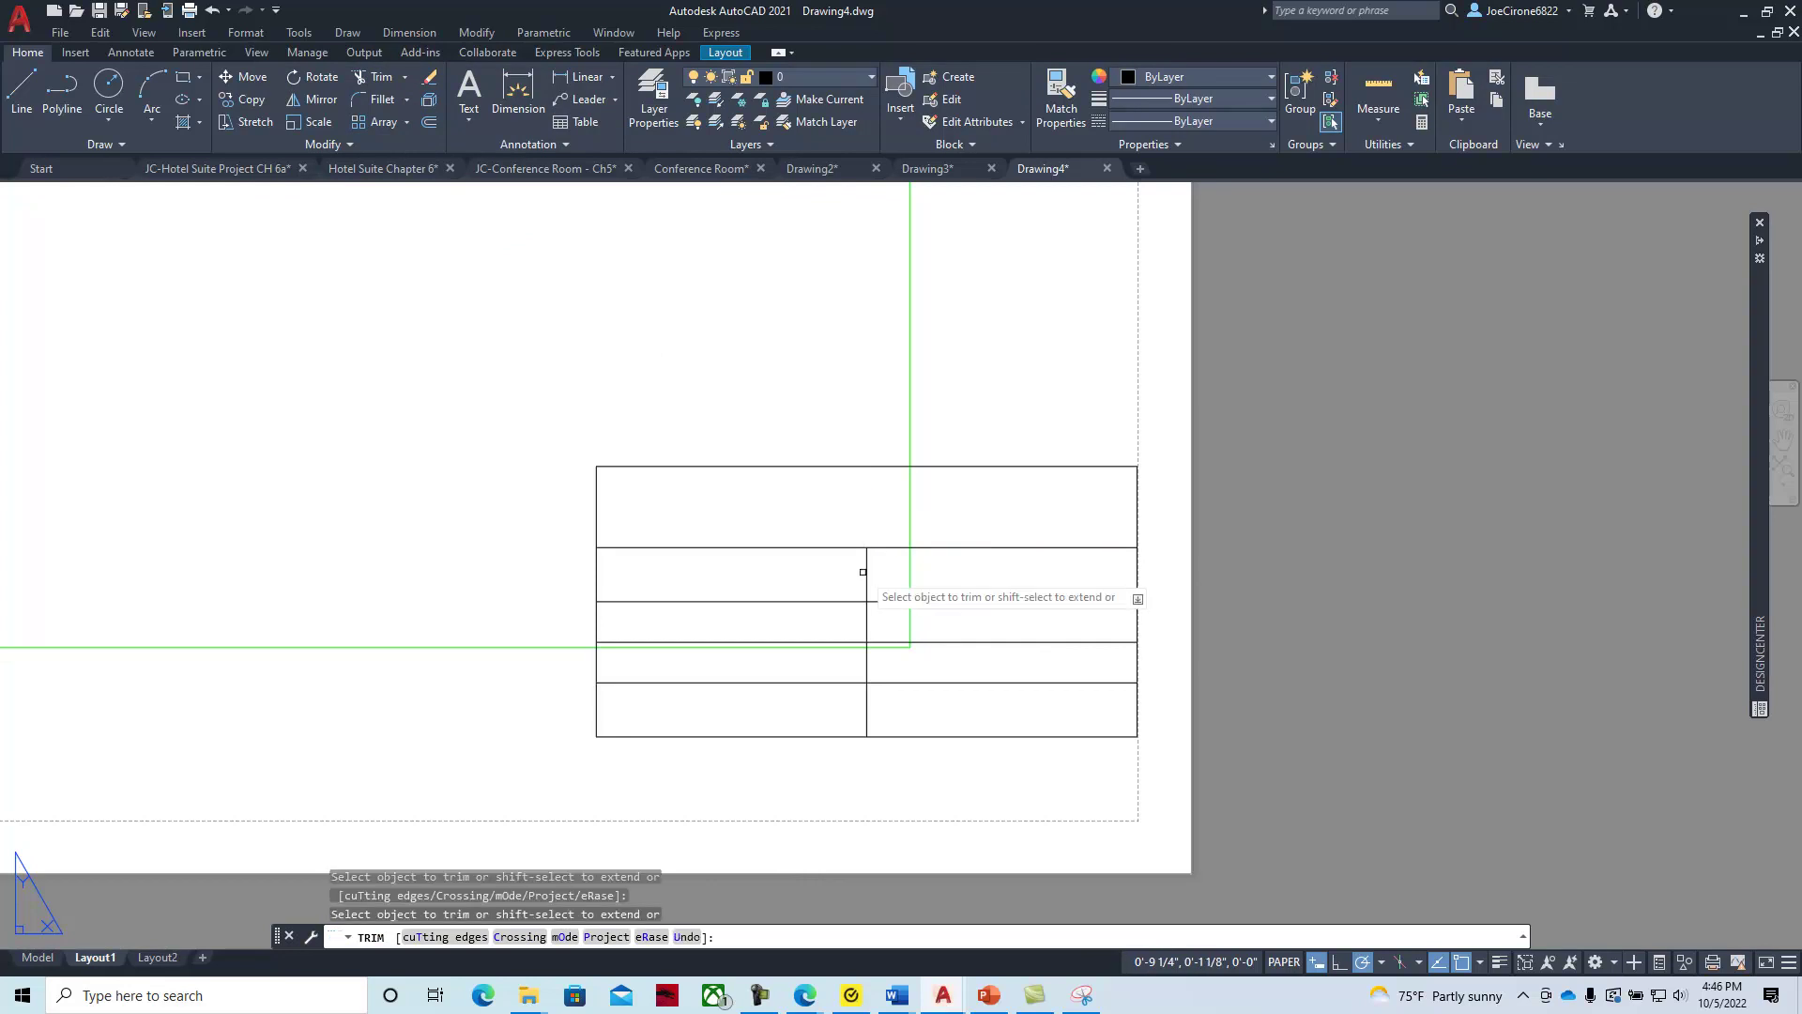
left_click(868, 561)
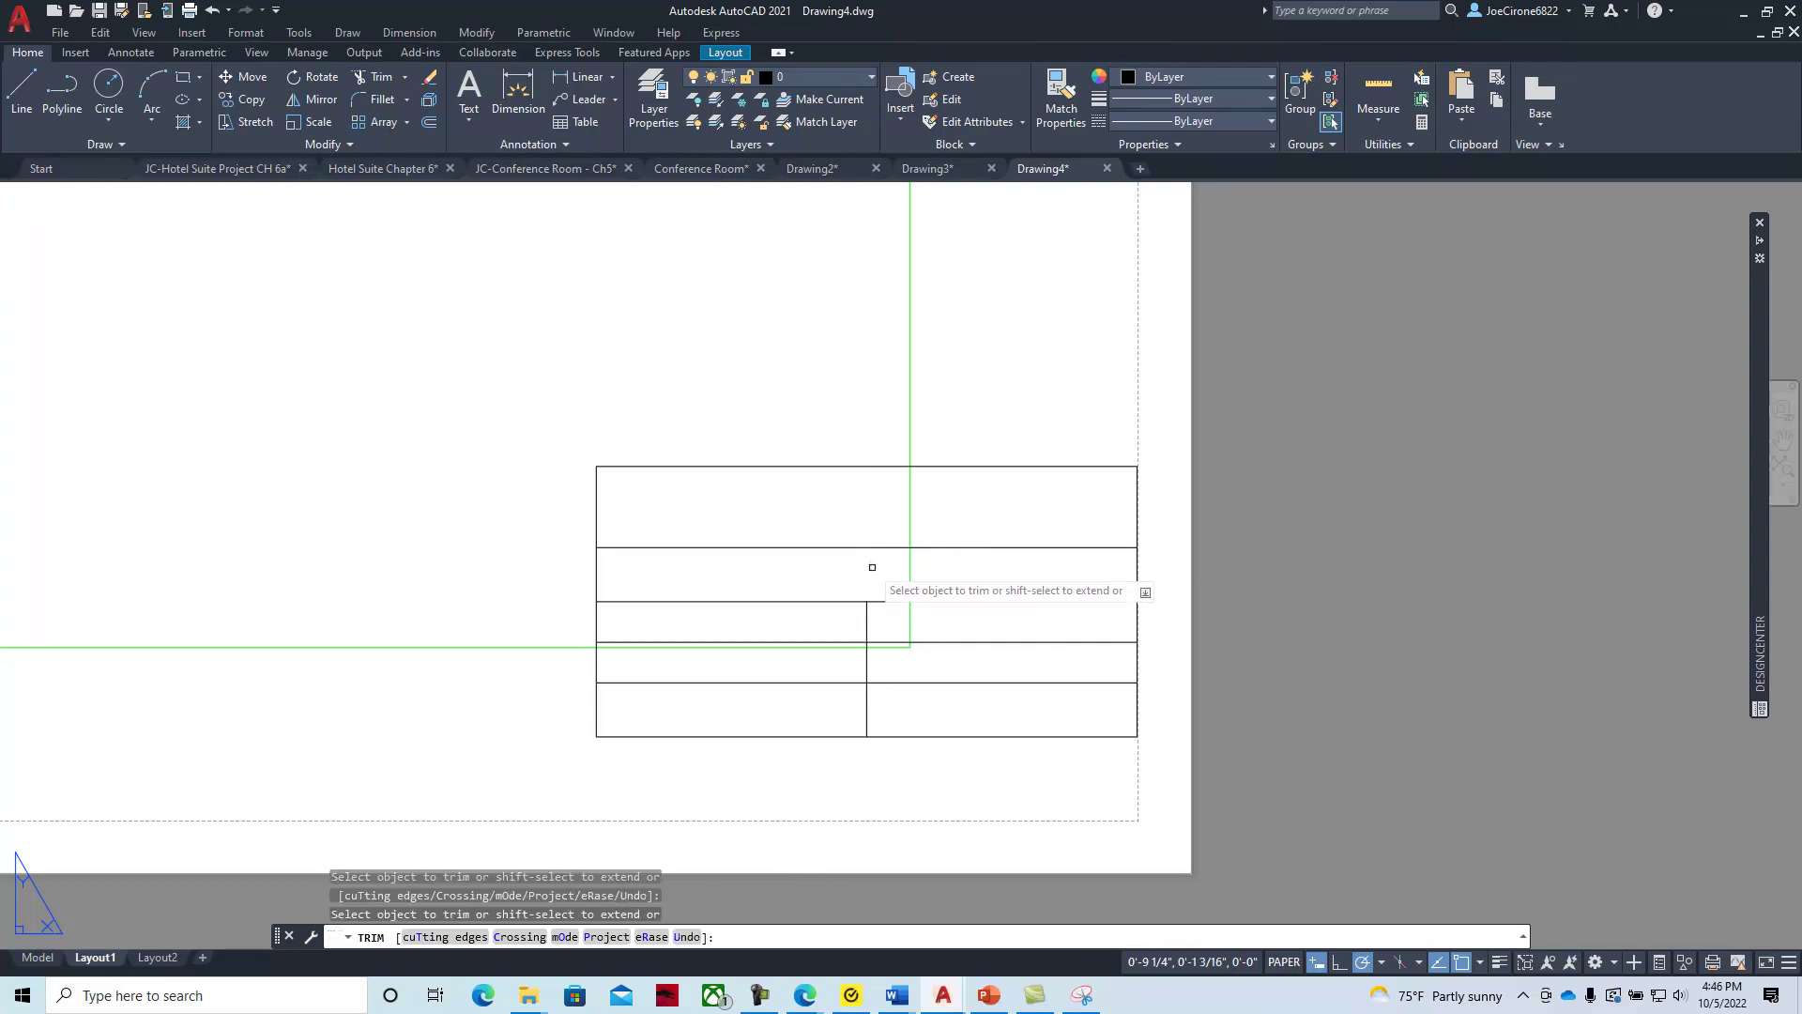
left_click(868, 724)
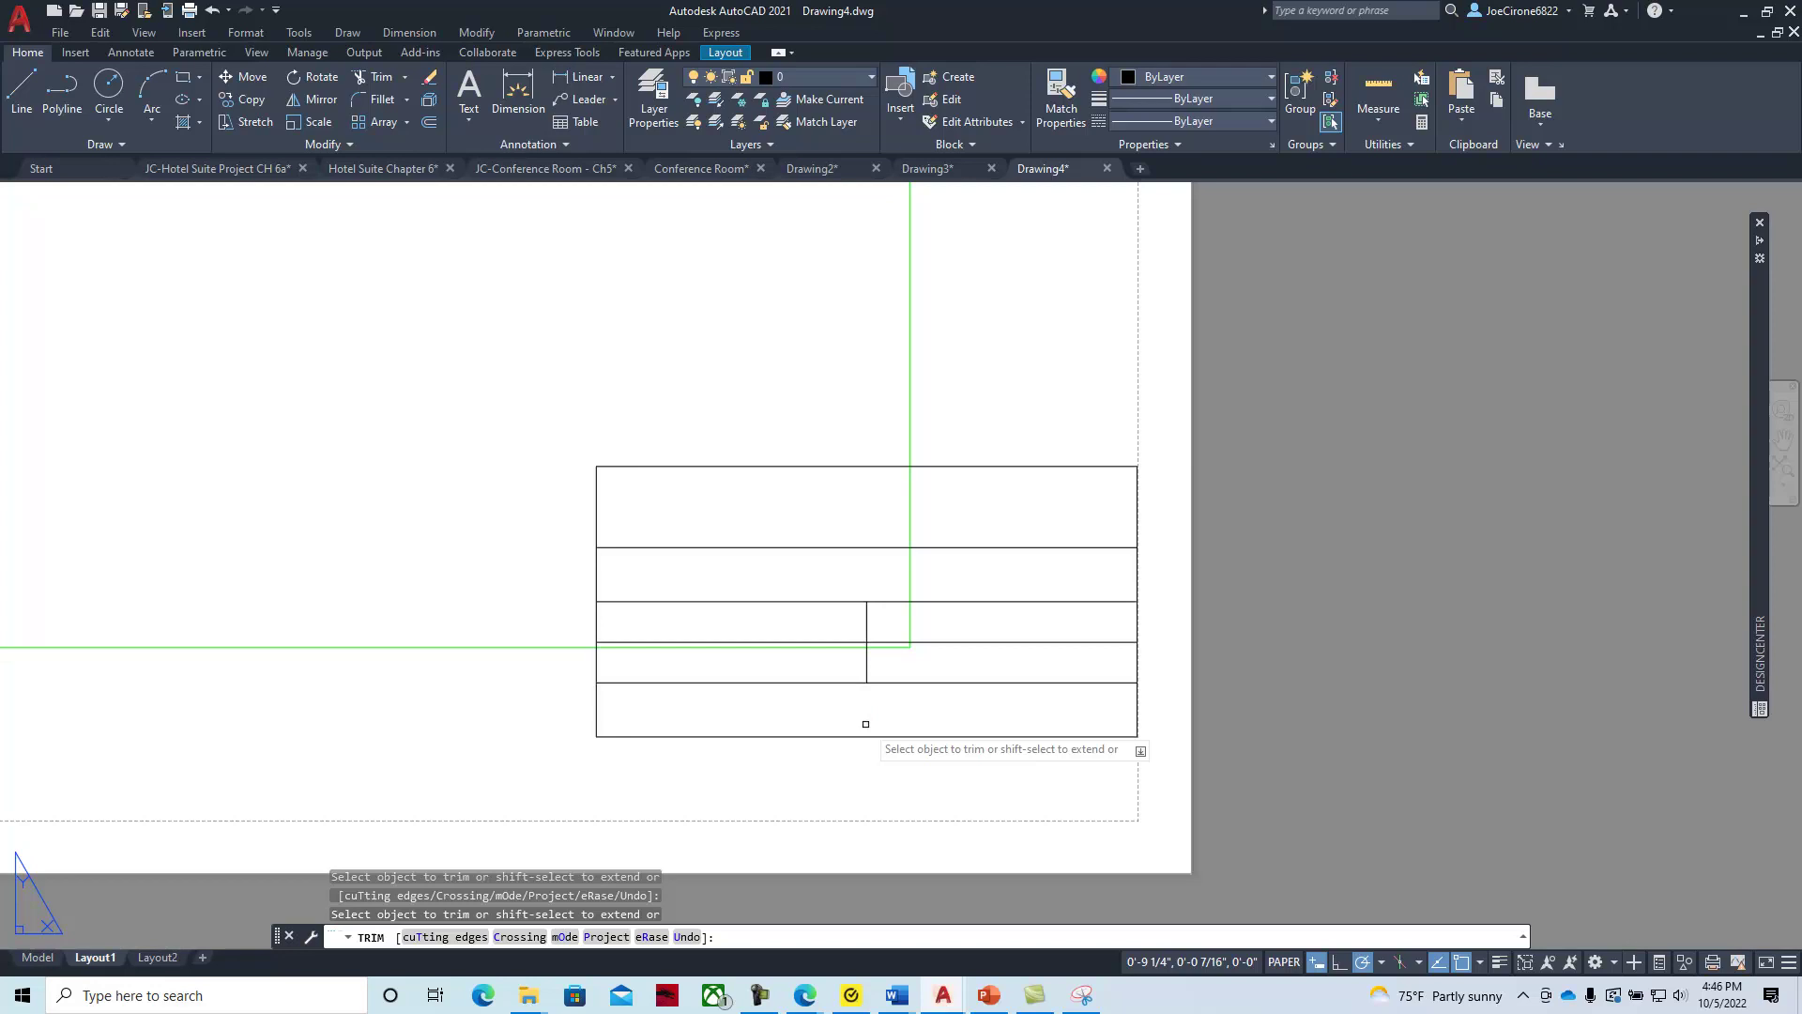
key("Return")
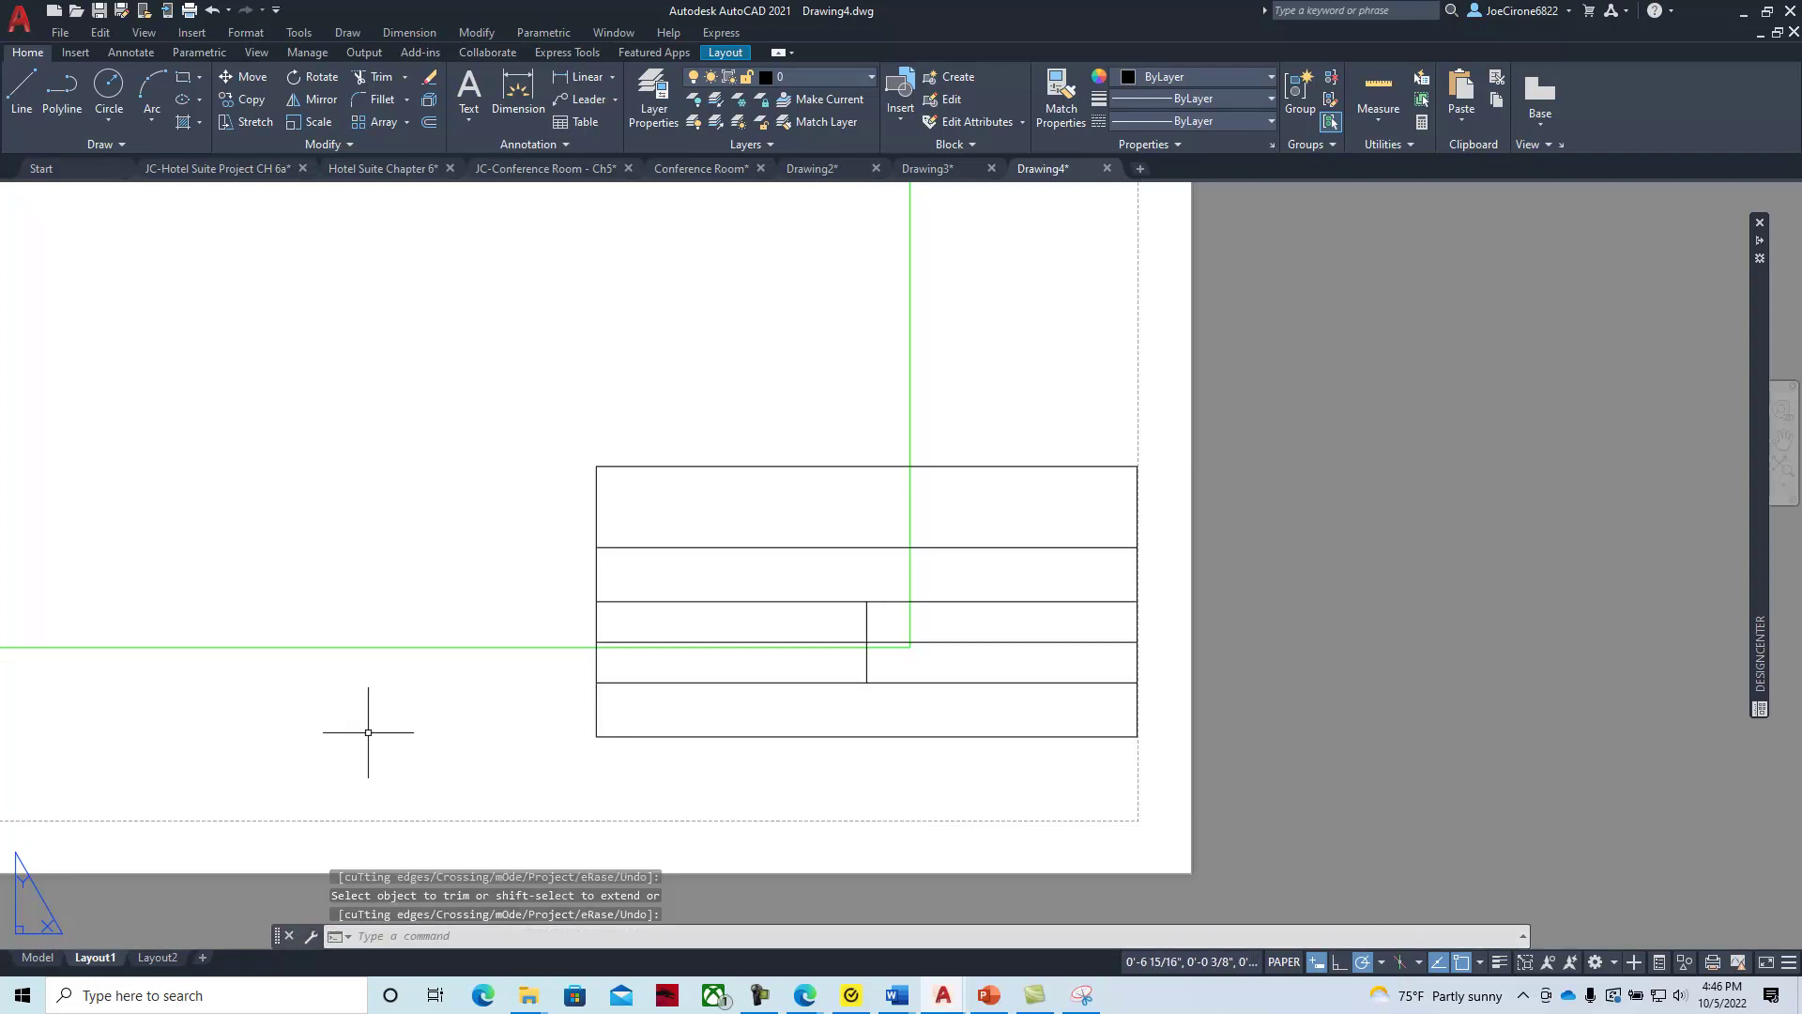
Offset the title block's left edge 1-7/8" to the right to form a second vertical divider
left_click(429, 122)
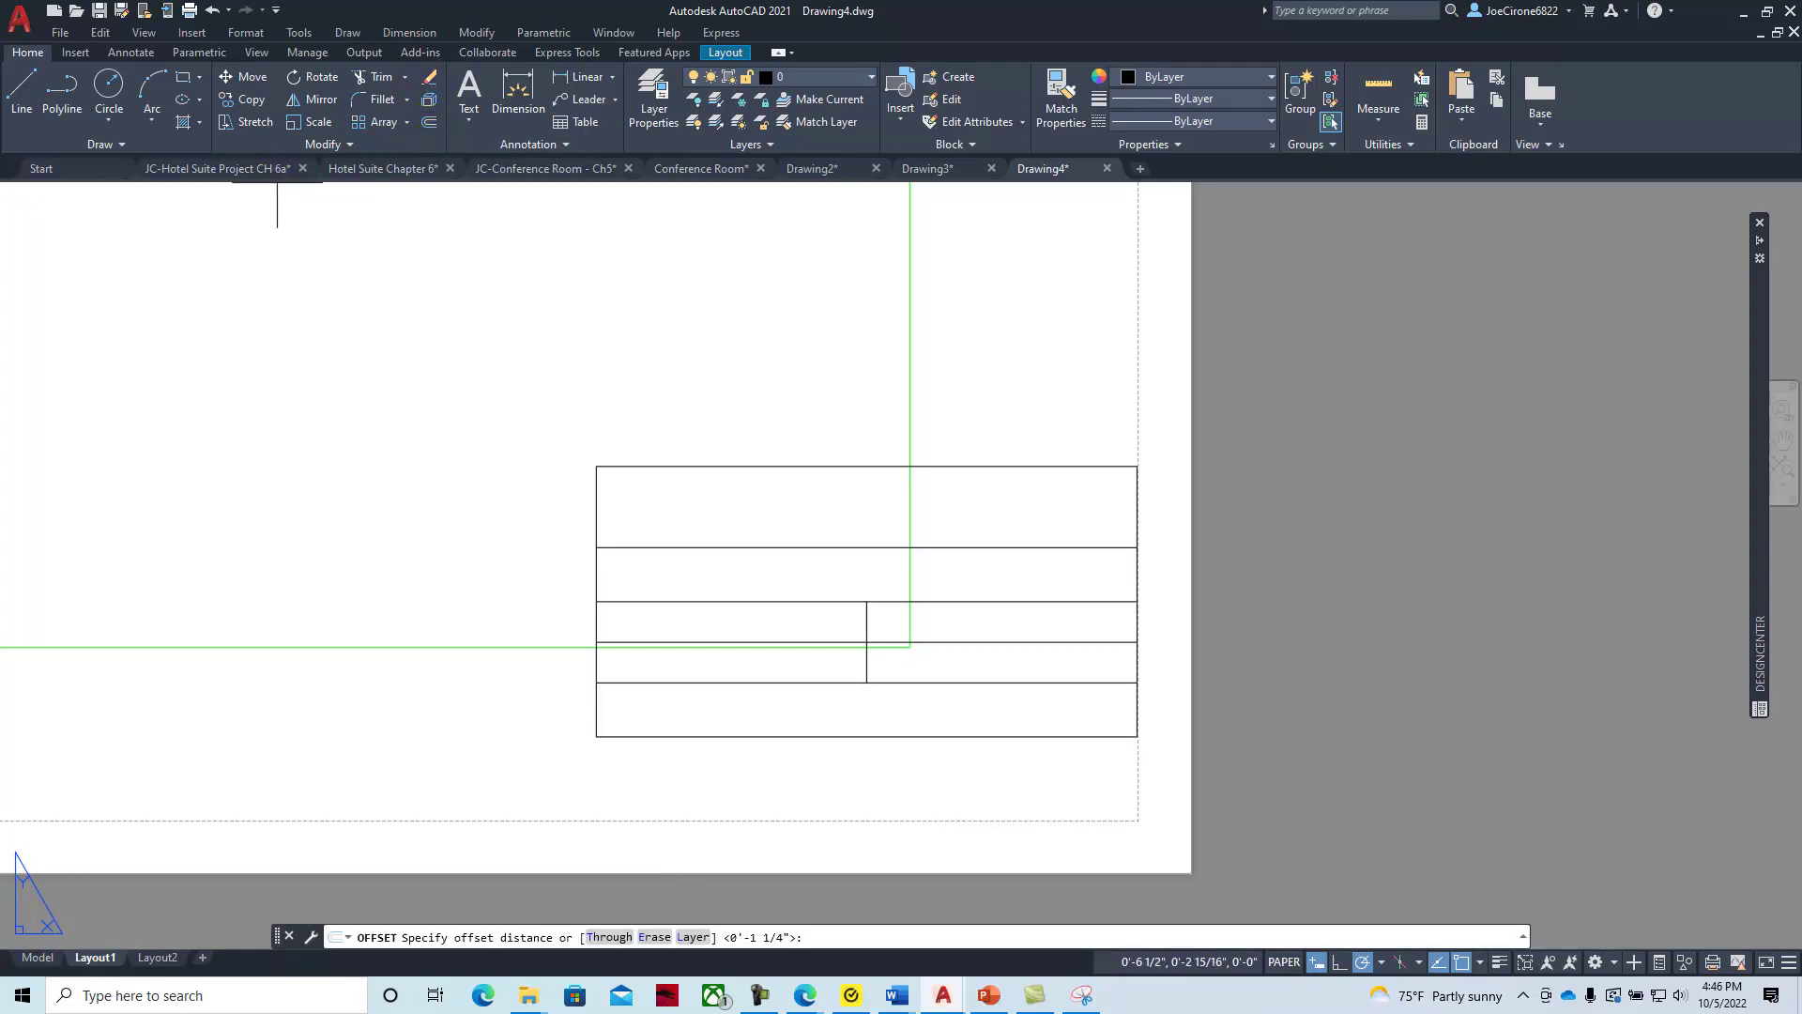
type("1")
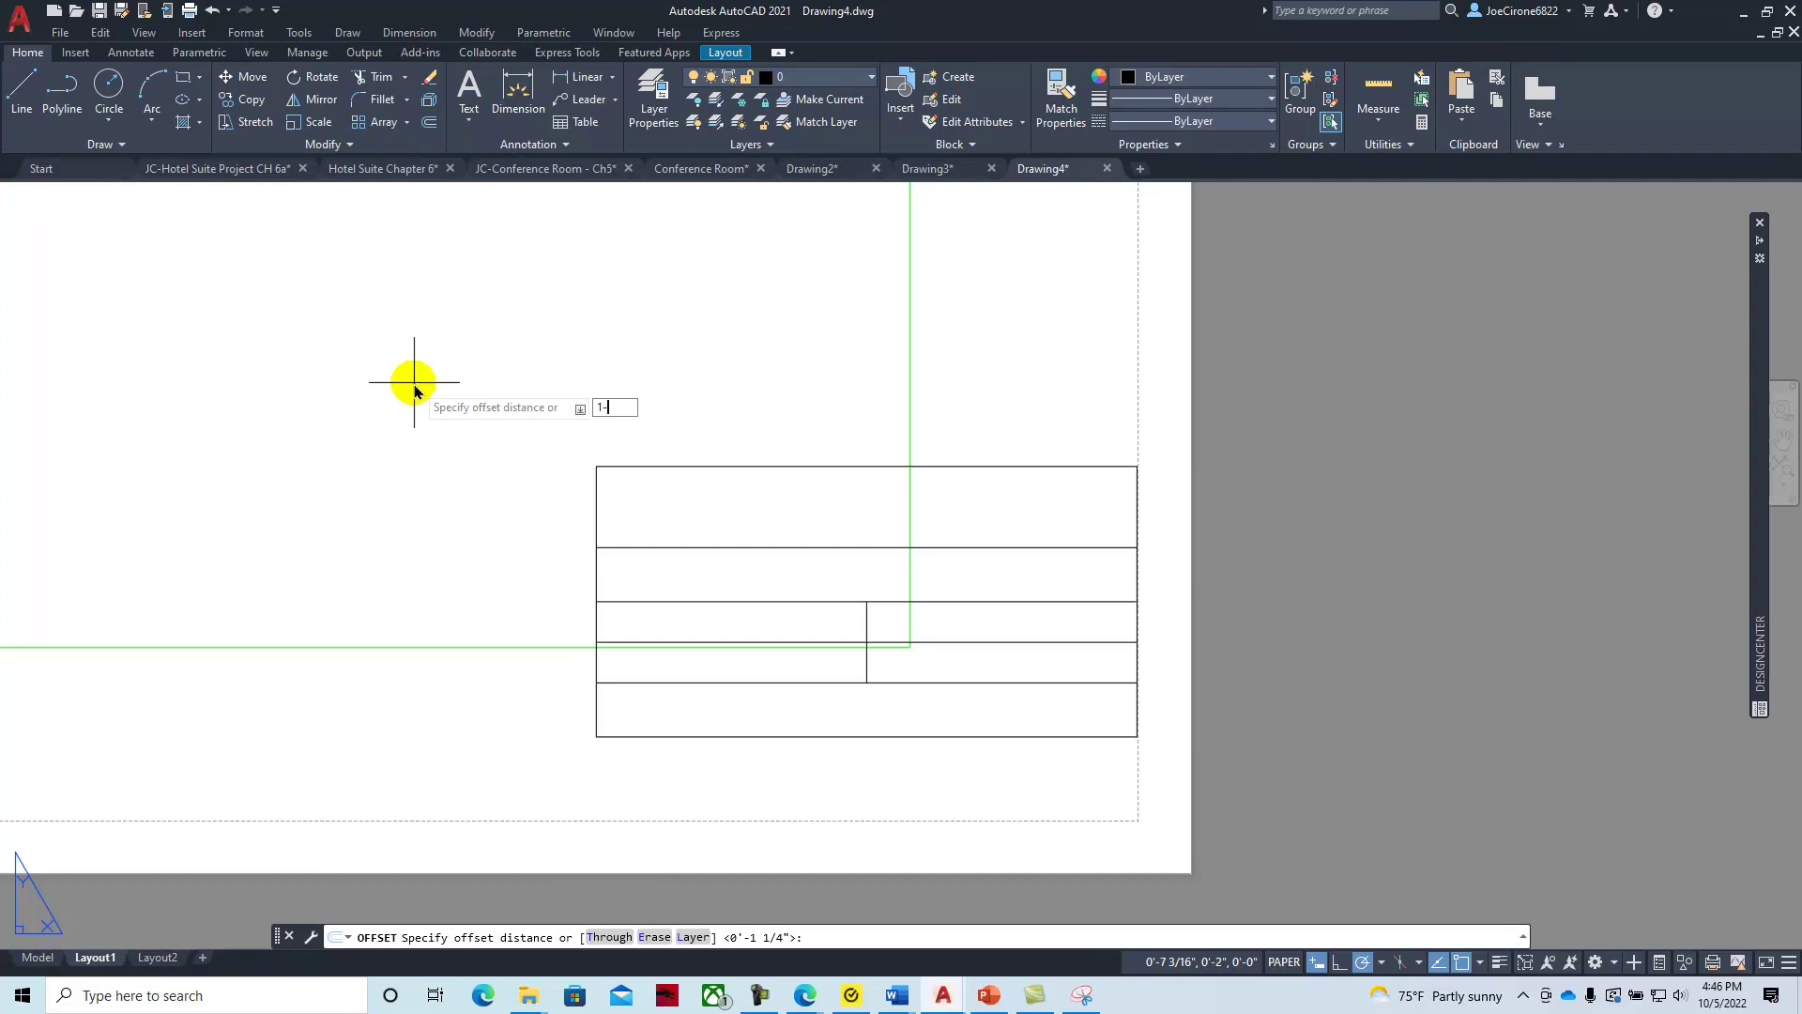
type("-7/8")
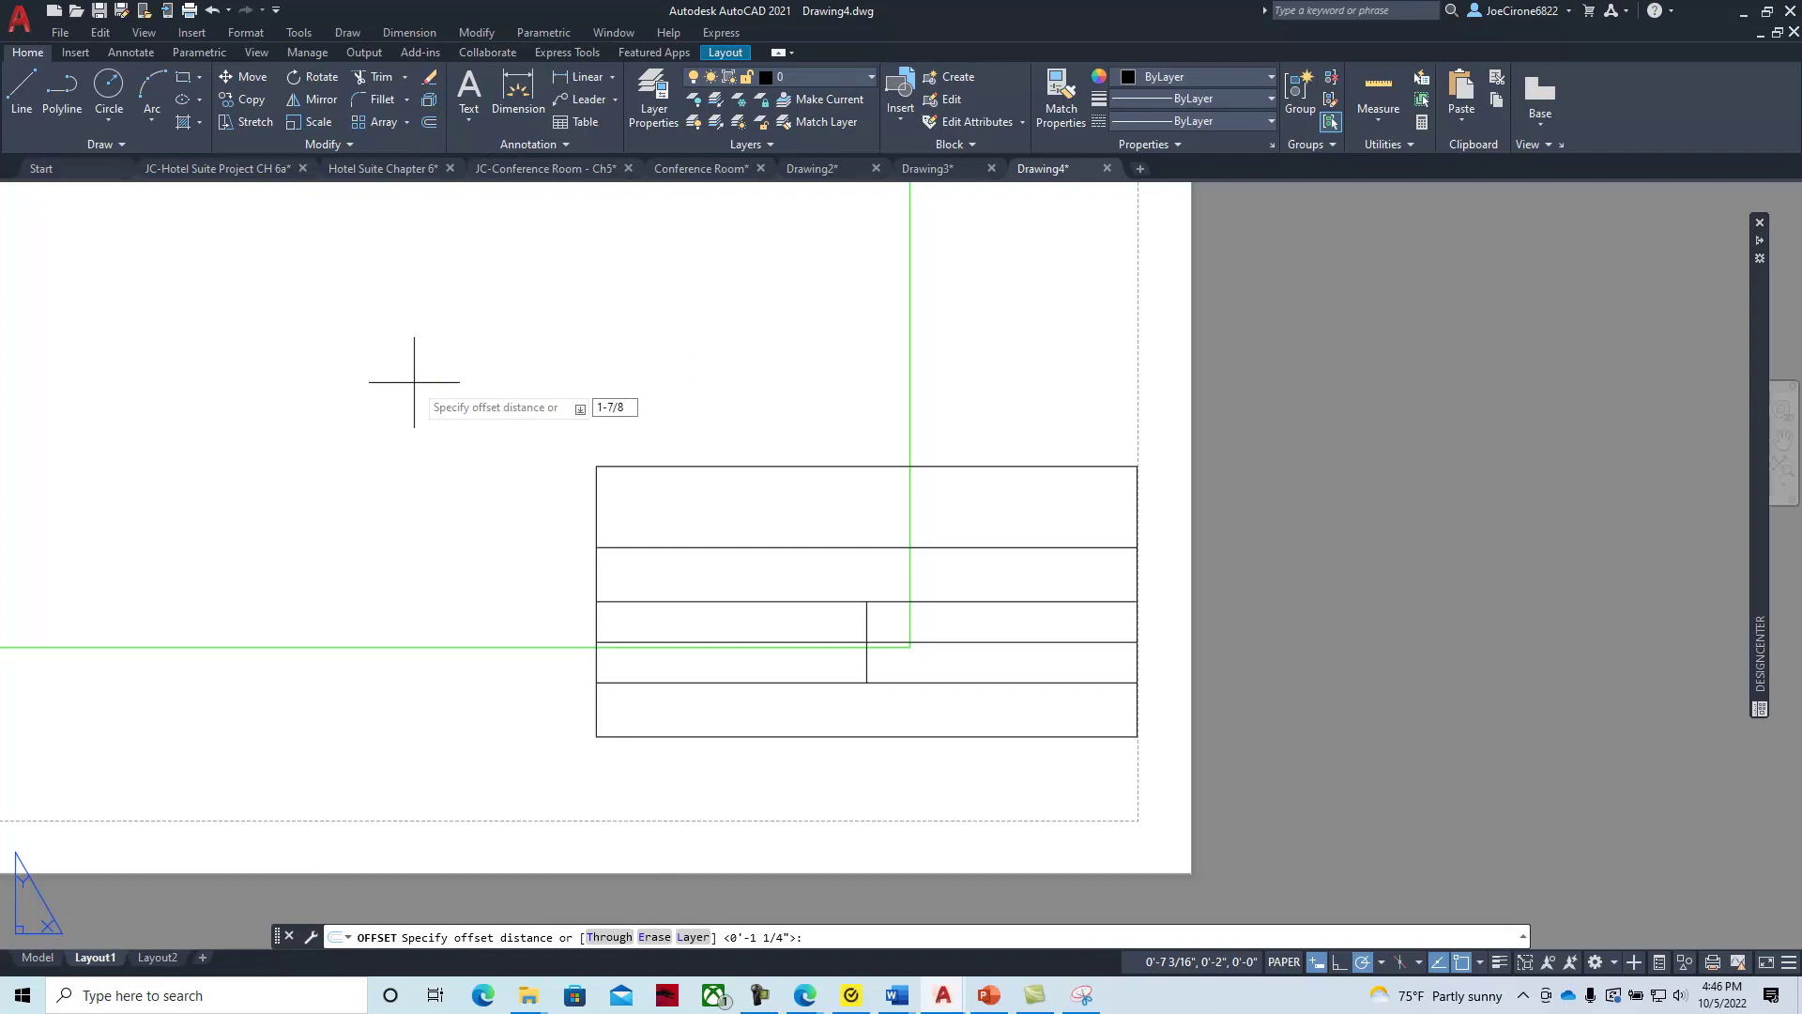
key("Return")
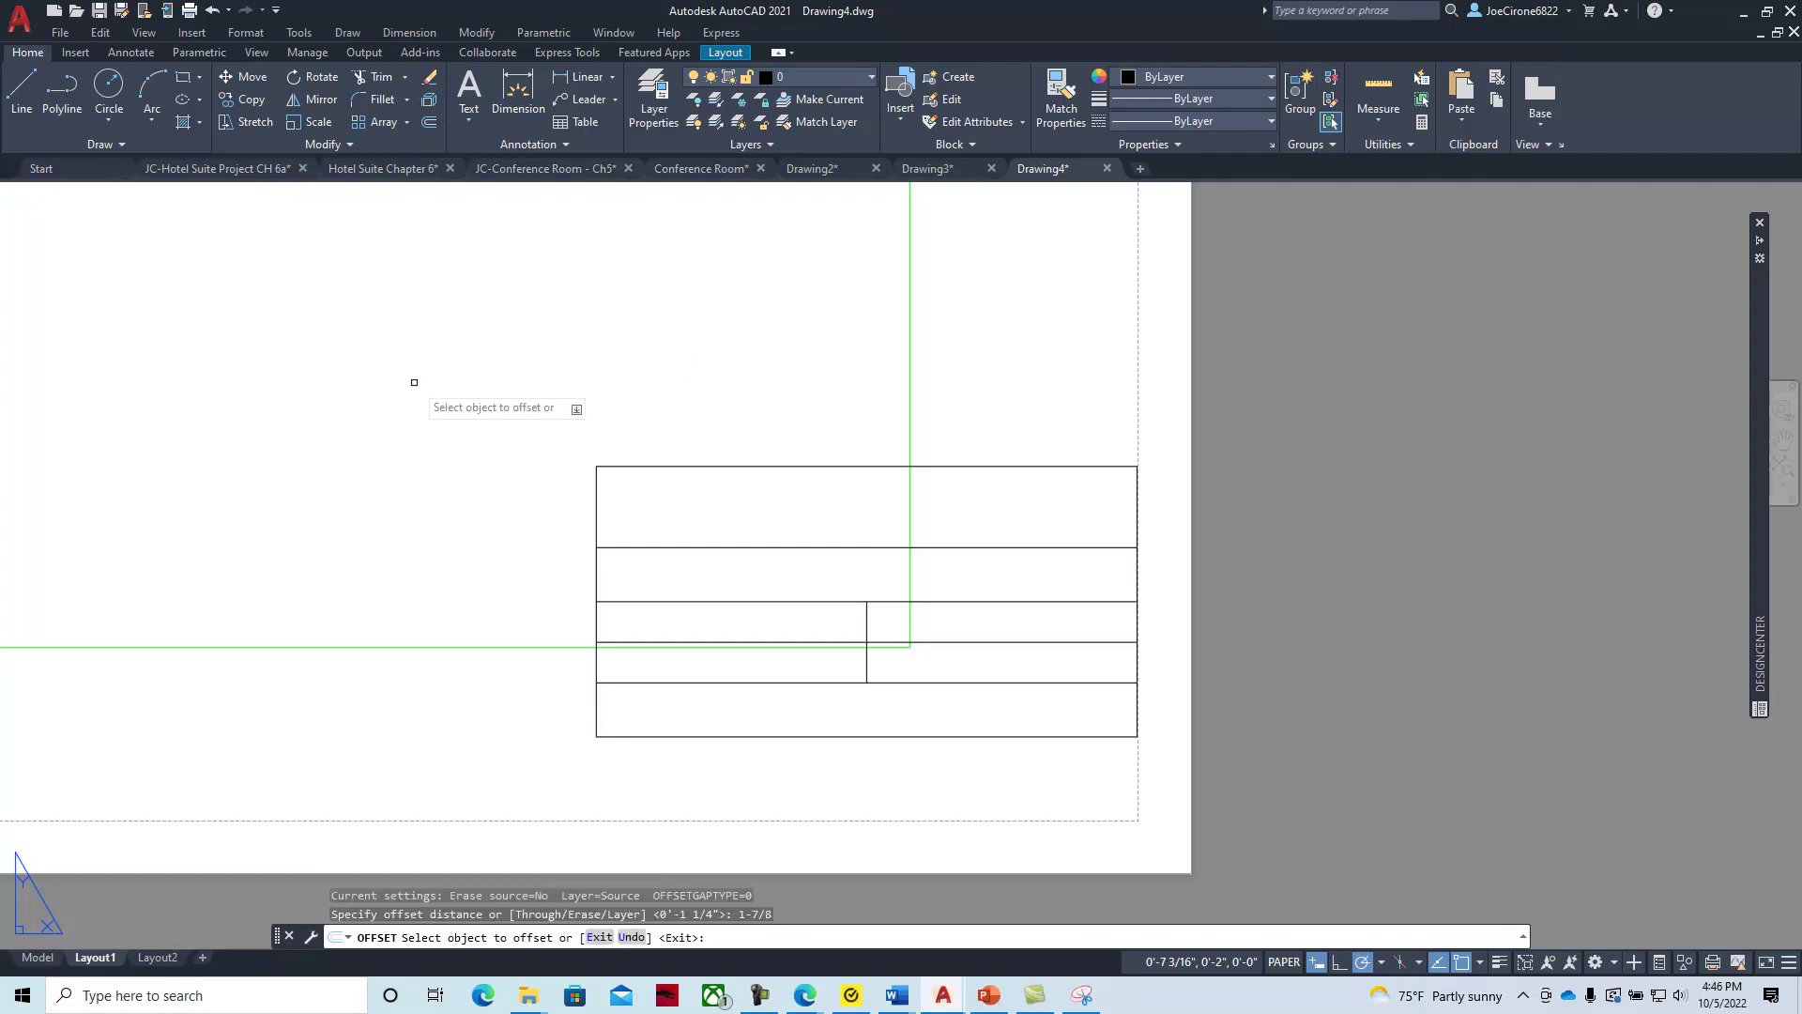
left_click(596, 728)
left_click(893, 724)
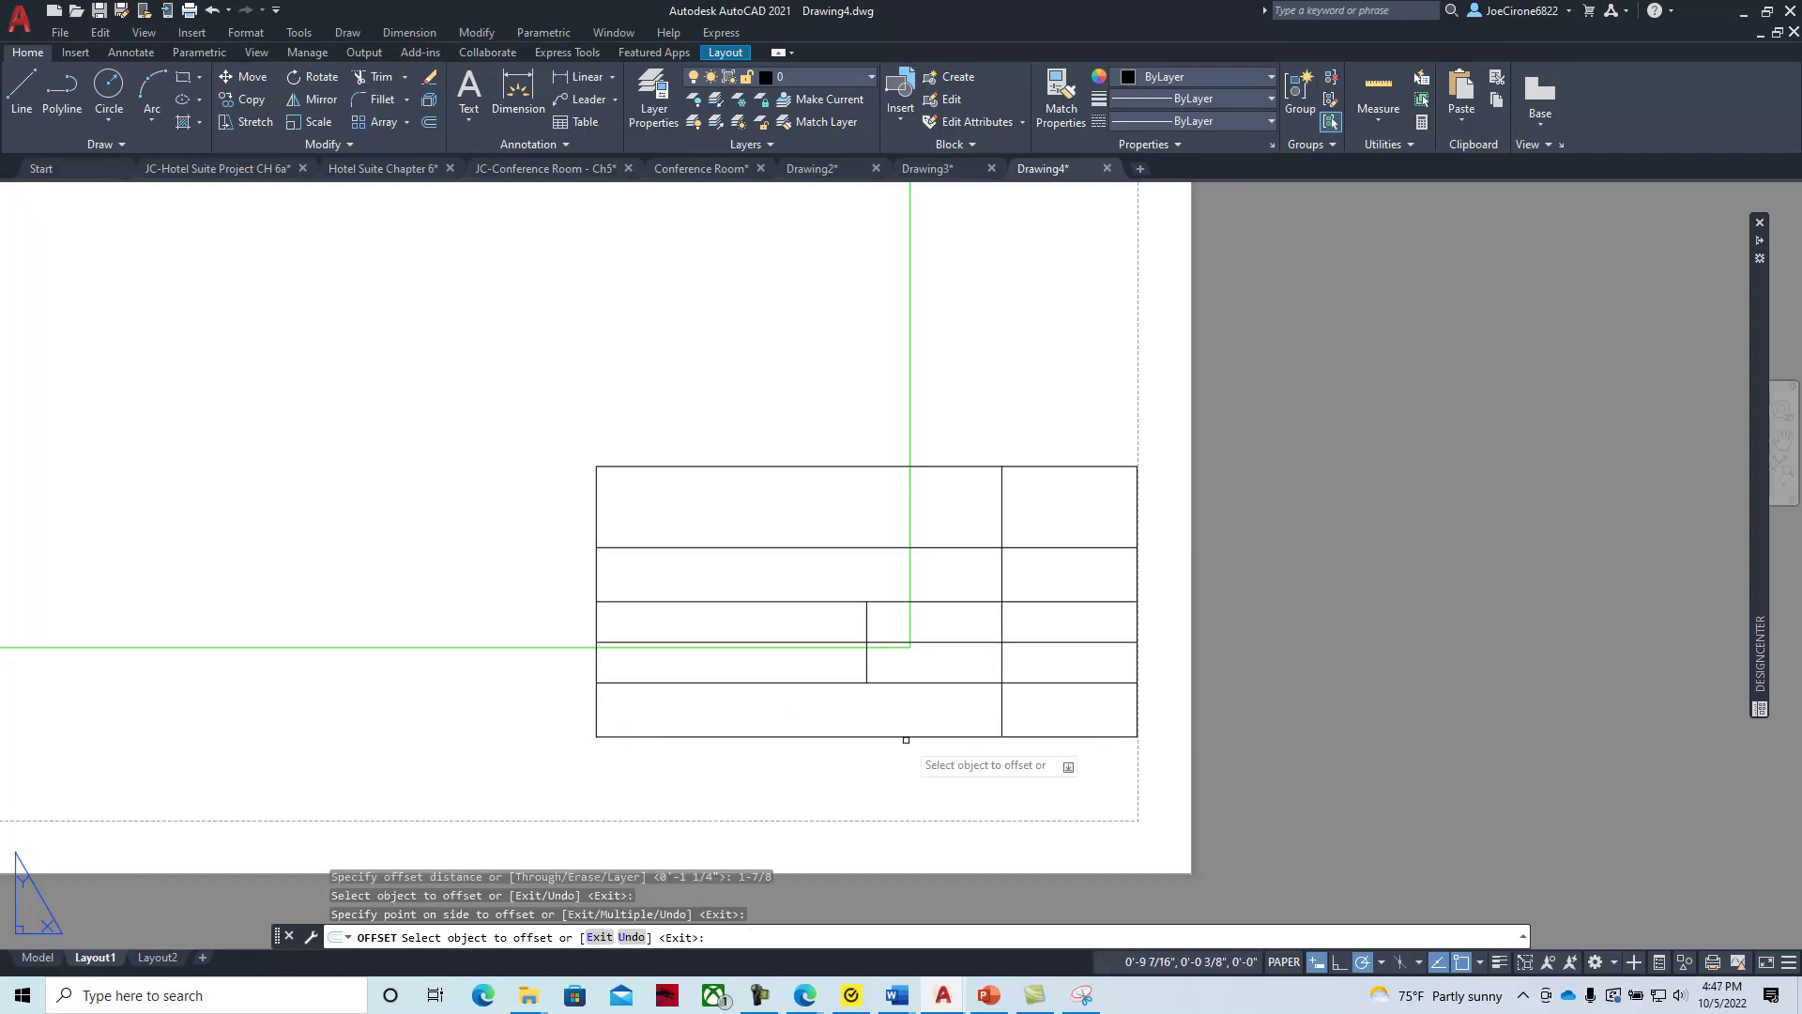
key("Return")
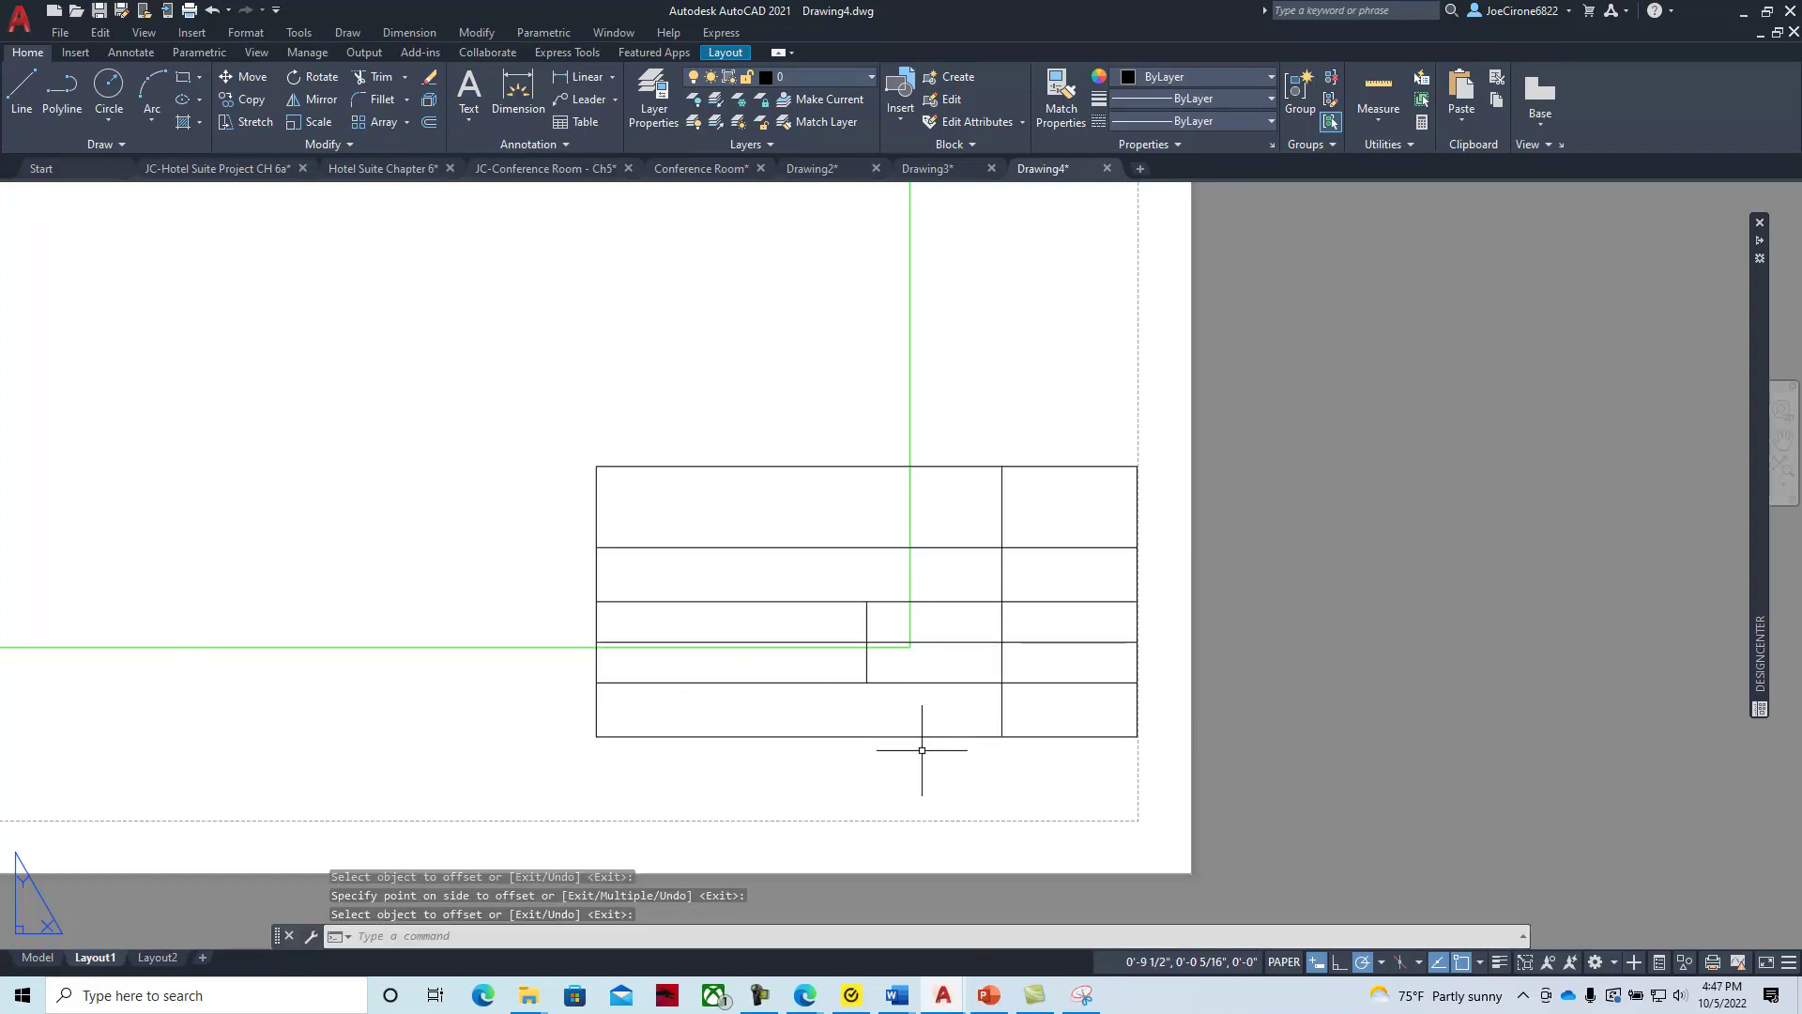
Trim the second vertical divider out of the upper four rows, keeping only its segment in the bottom row
left_click(371, 77)
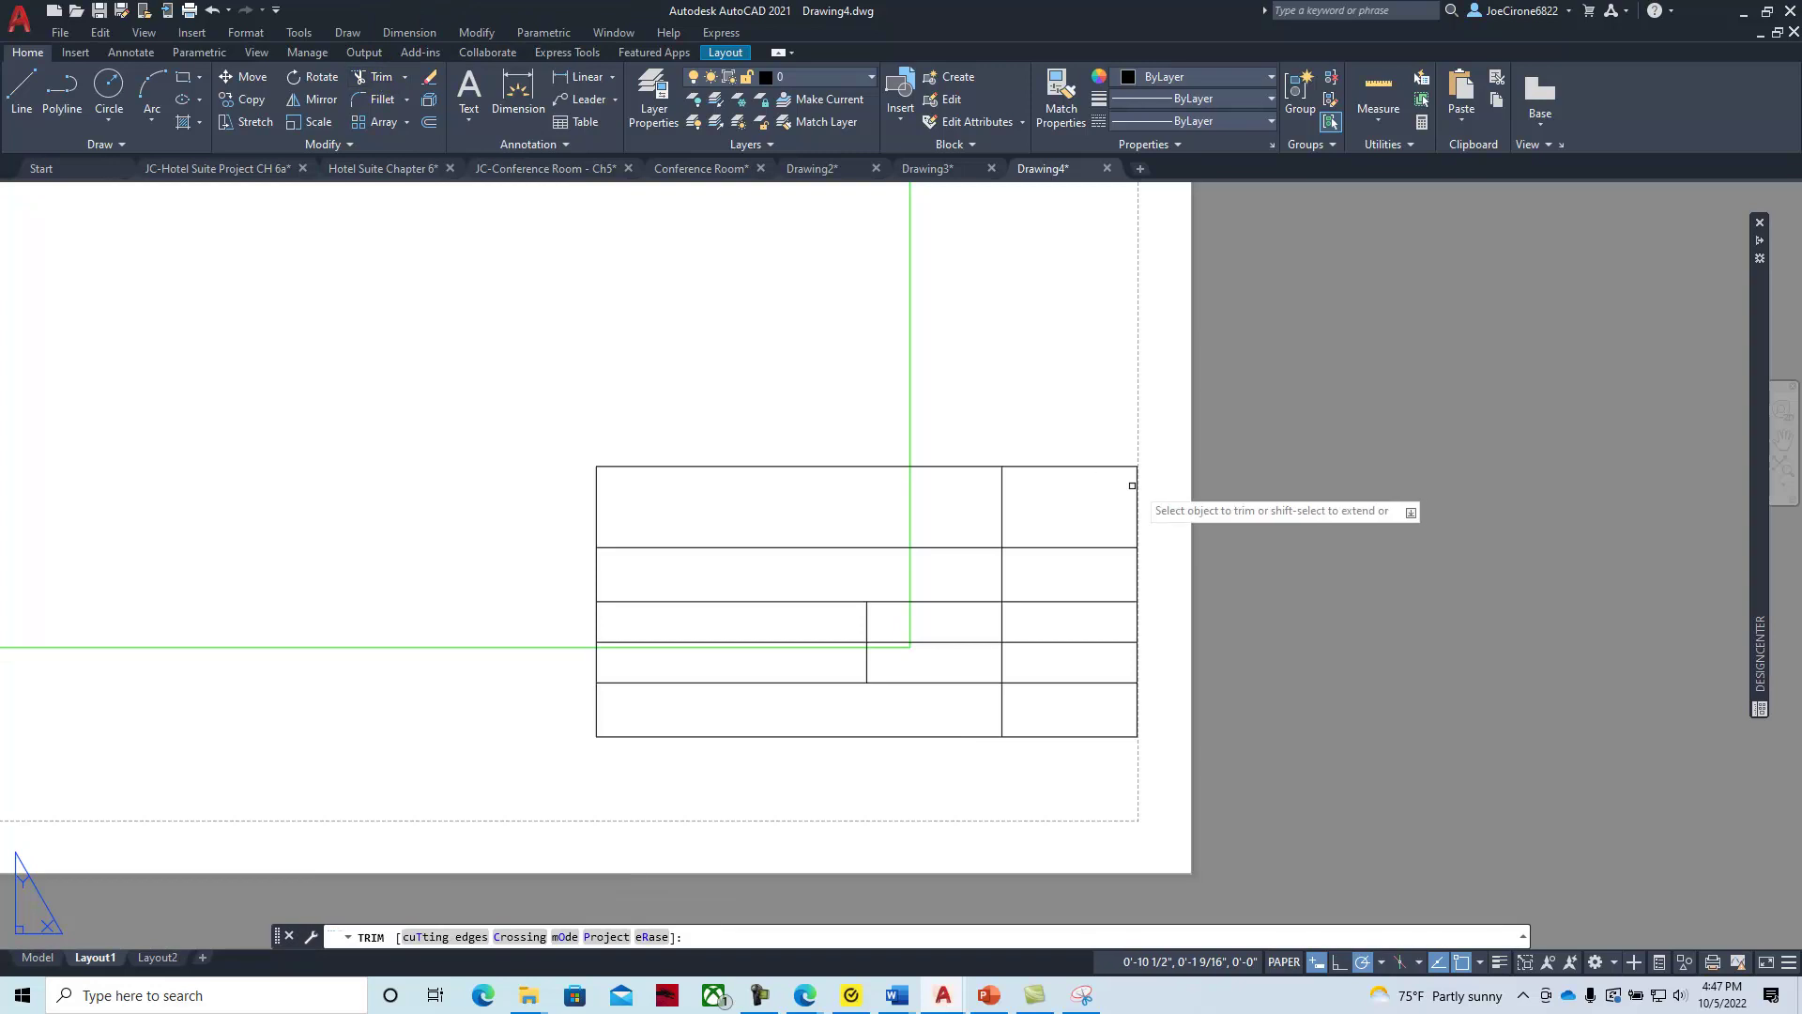
left_click(1002, 488)
left_click(1002, 557)
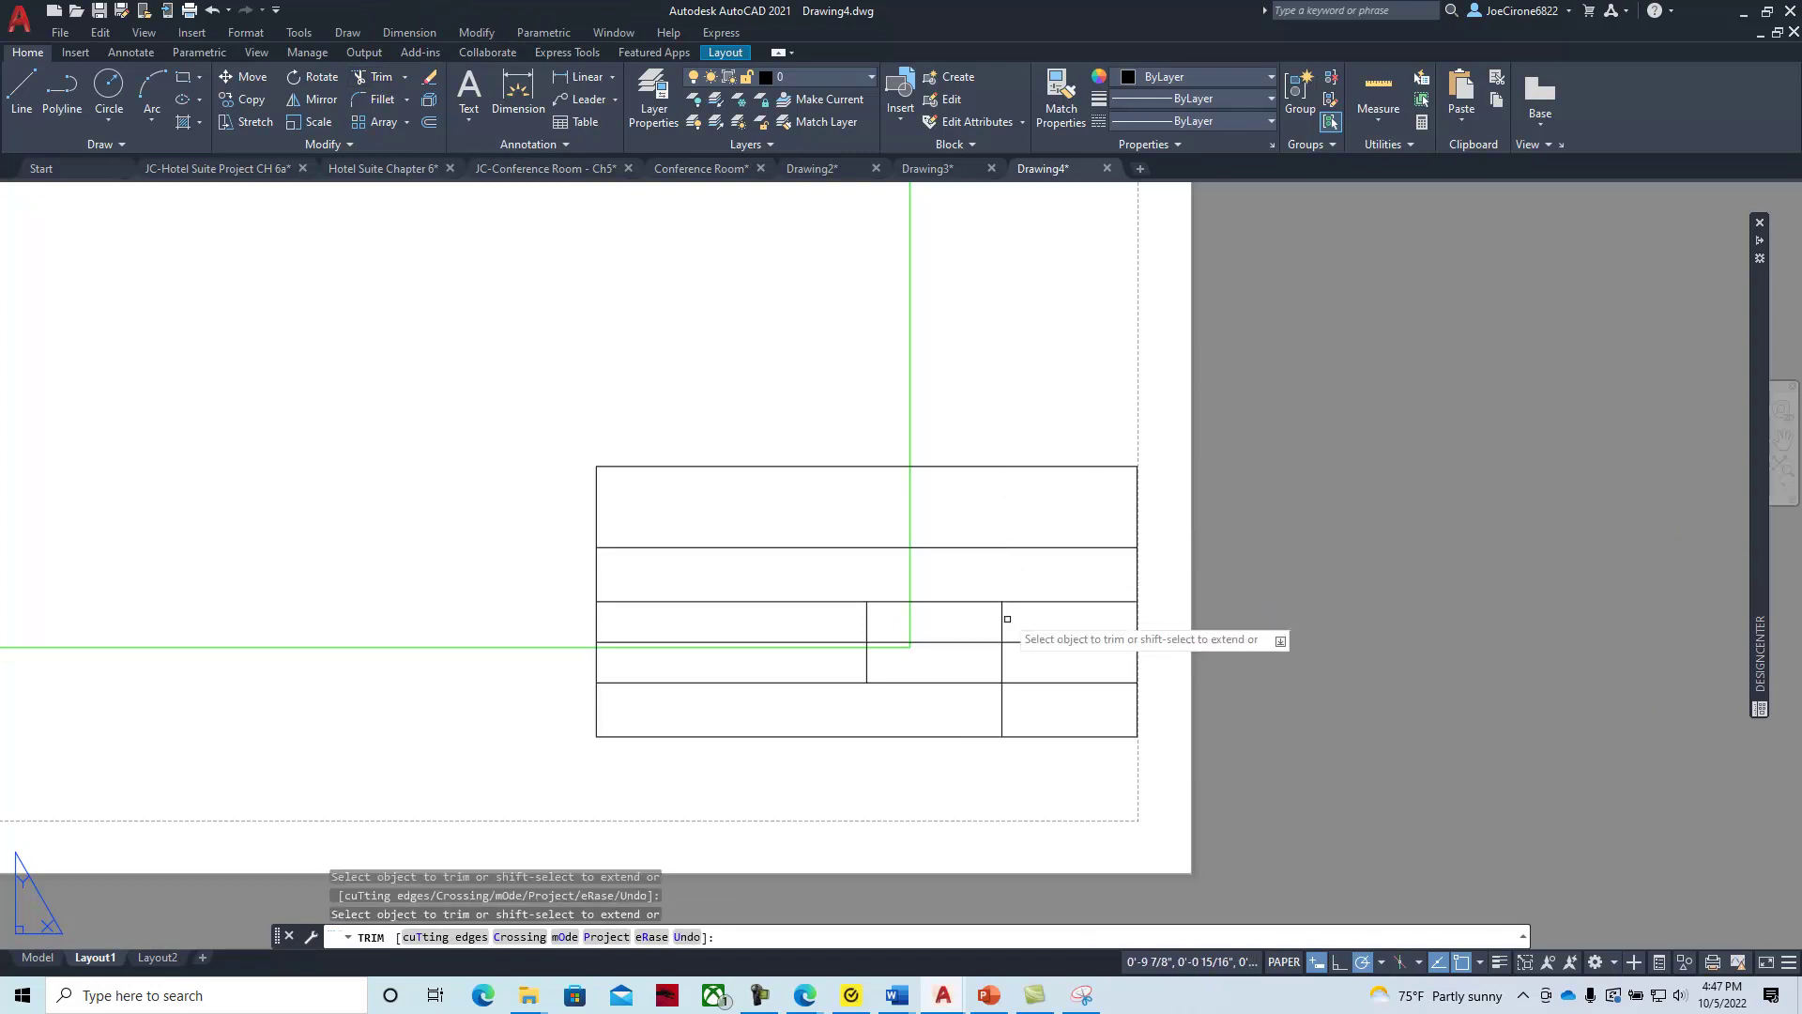
left_click(1004, 634)
left_click(1003, 661)
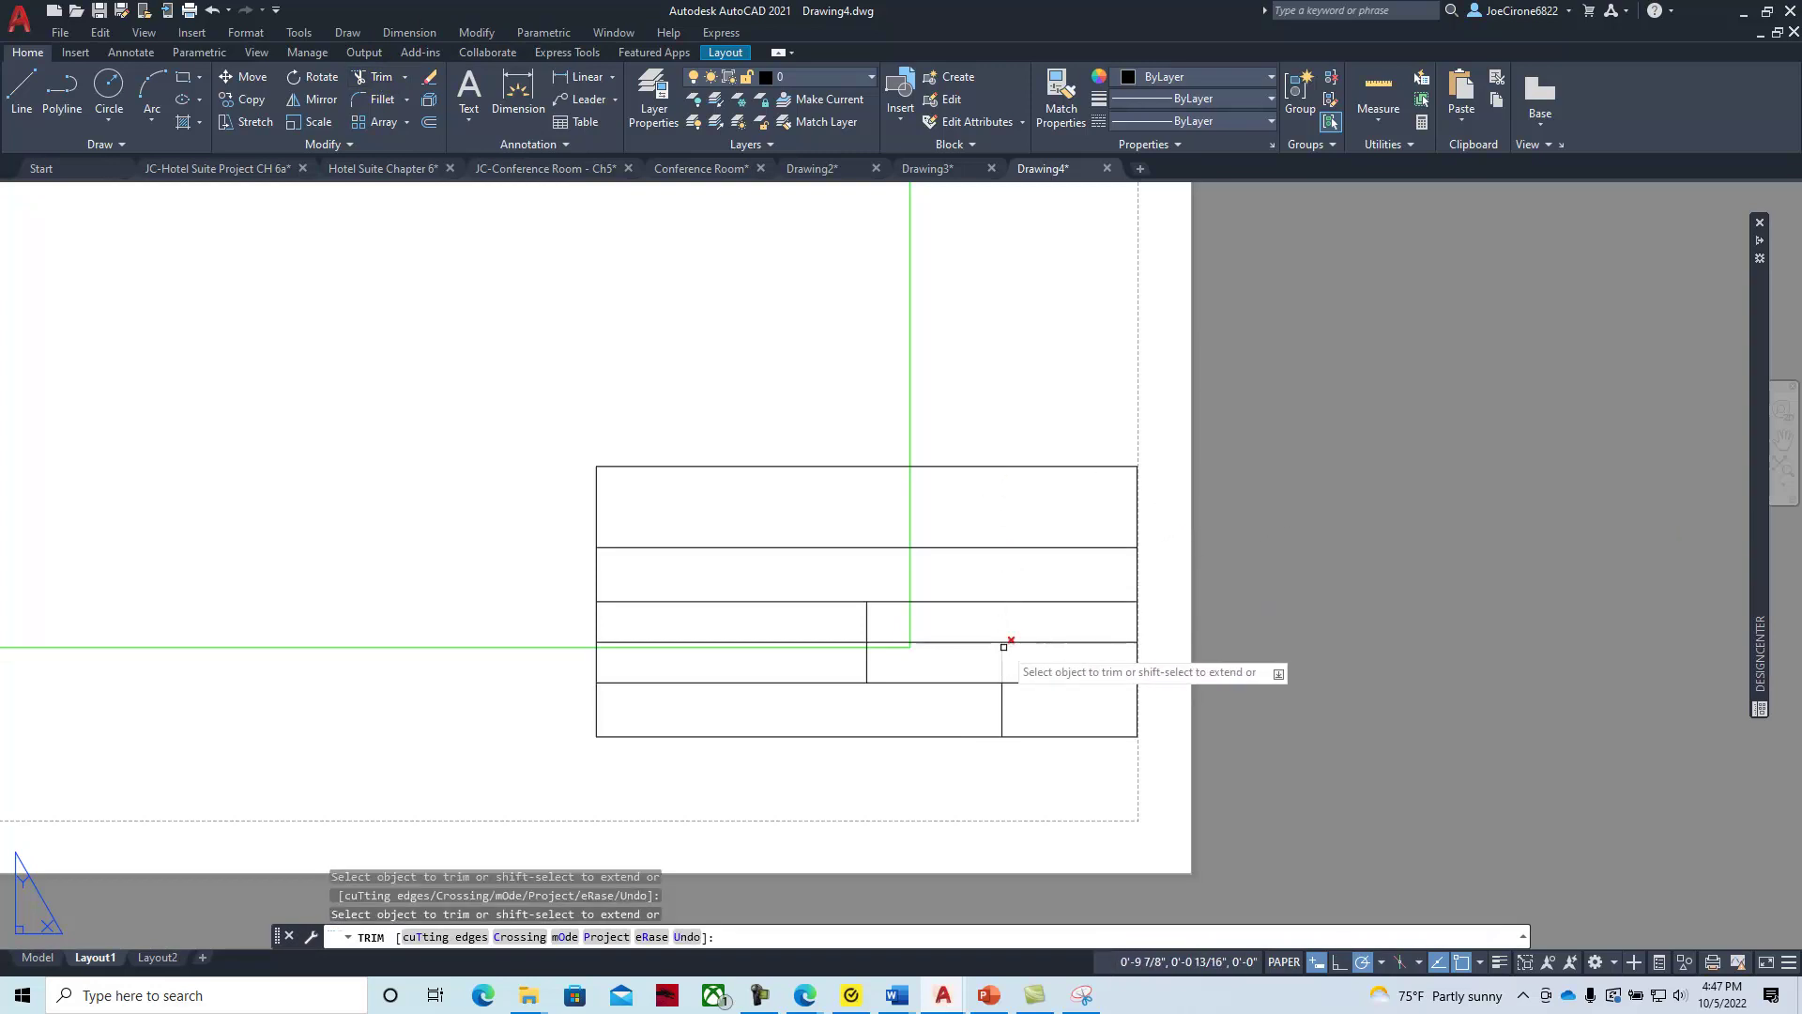
key("Escape")
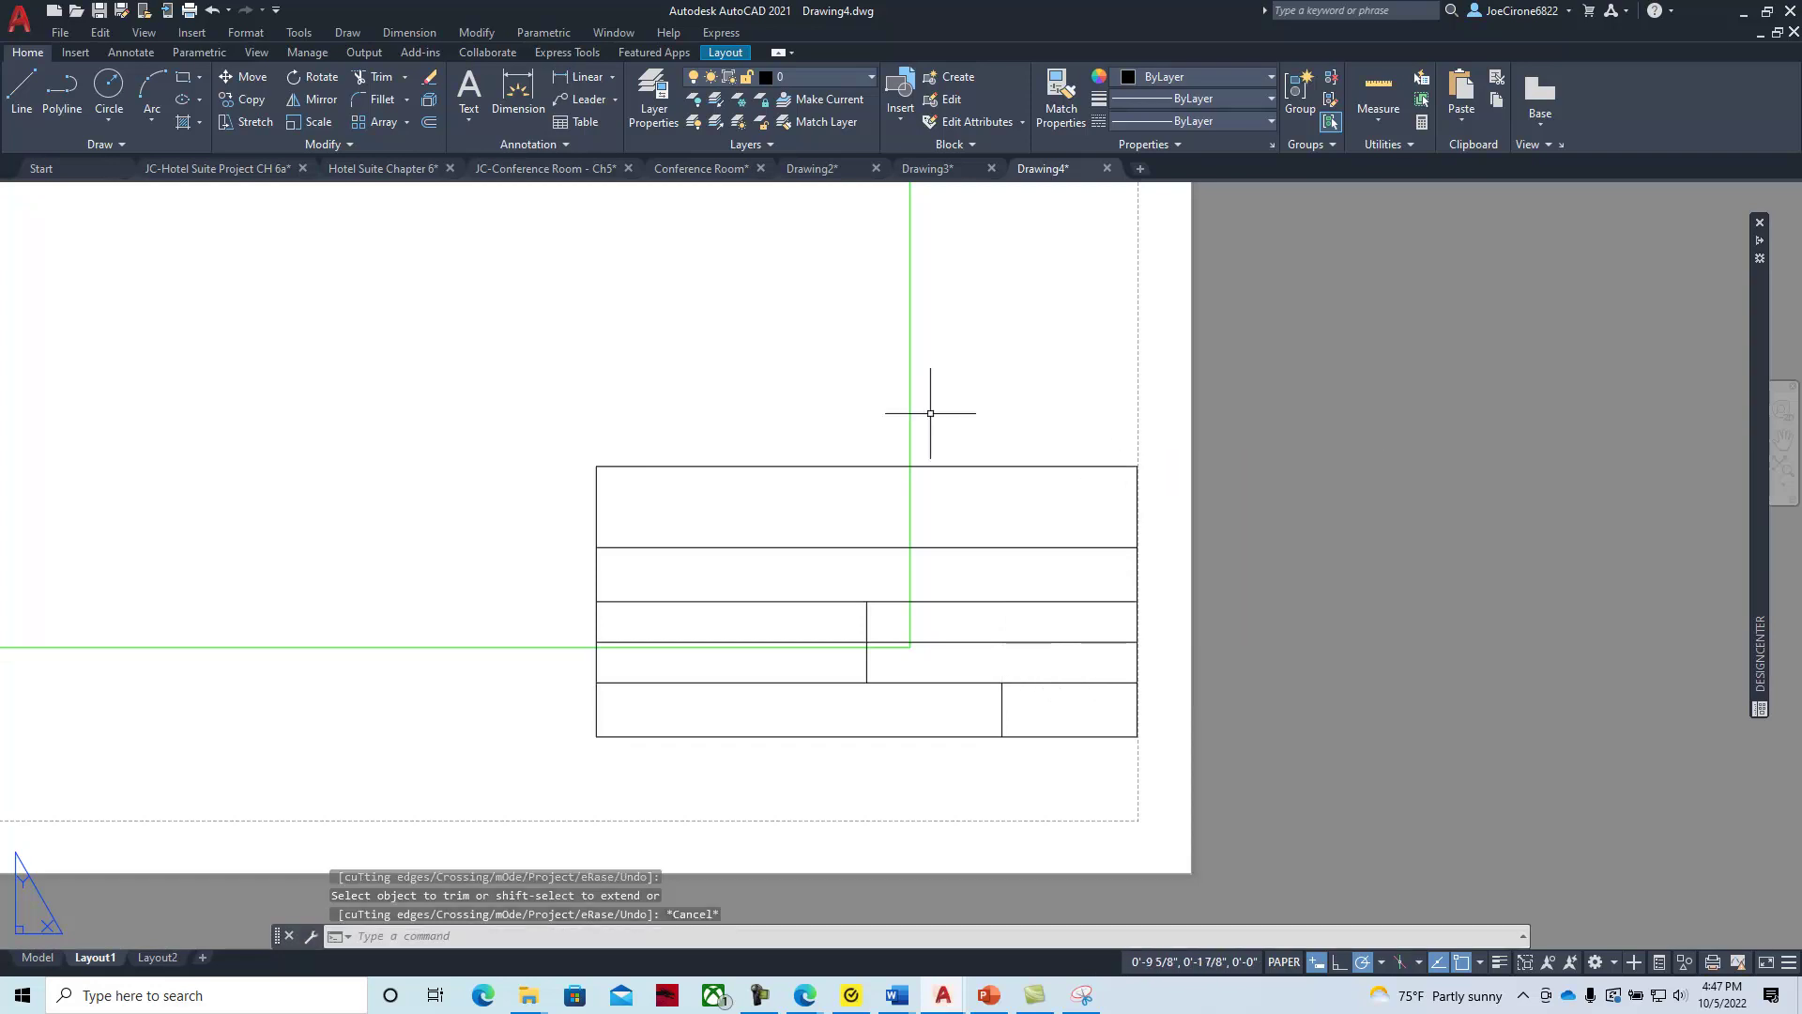
Turn on the lineweight display and check the lineweights assigned to the layers in the Layer Properties Manager
left_click(1499, 962)
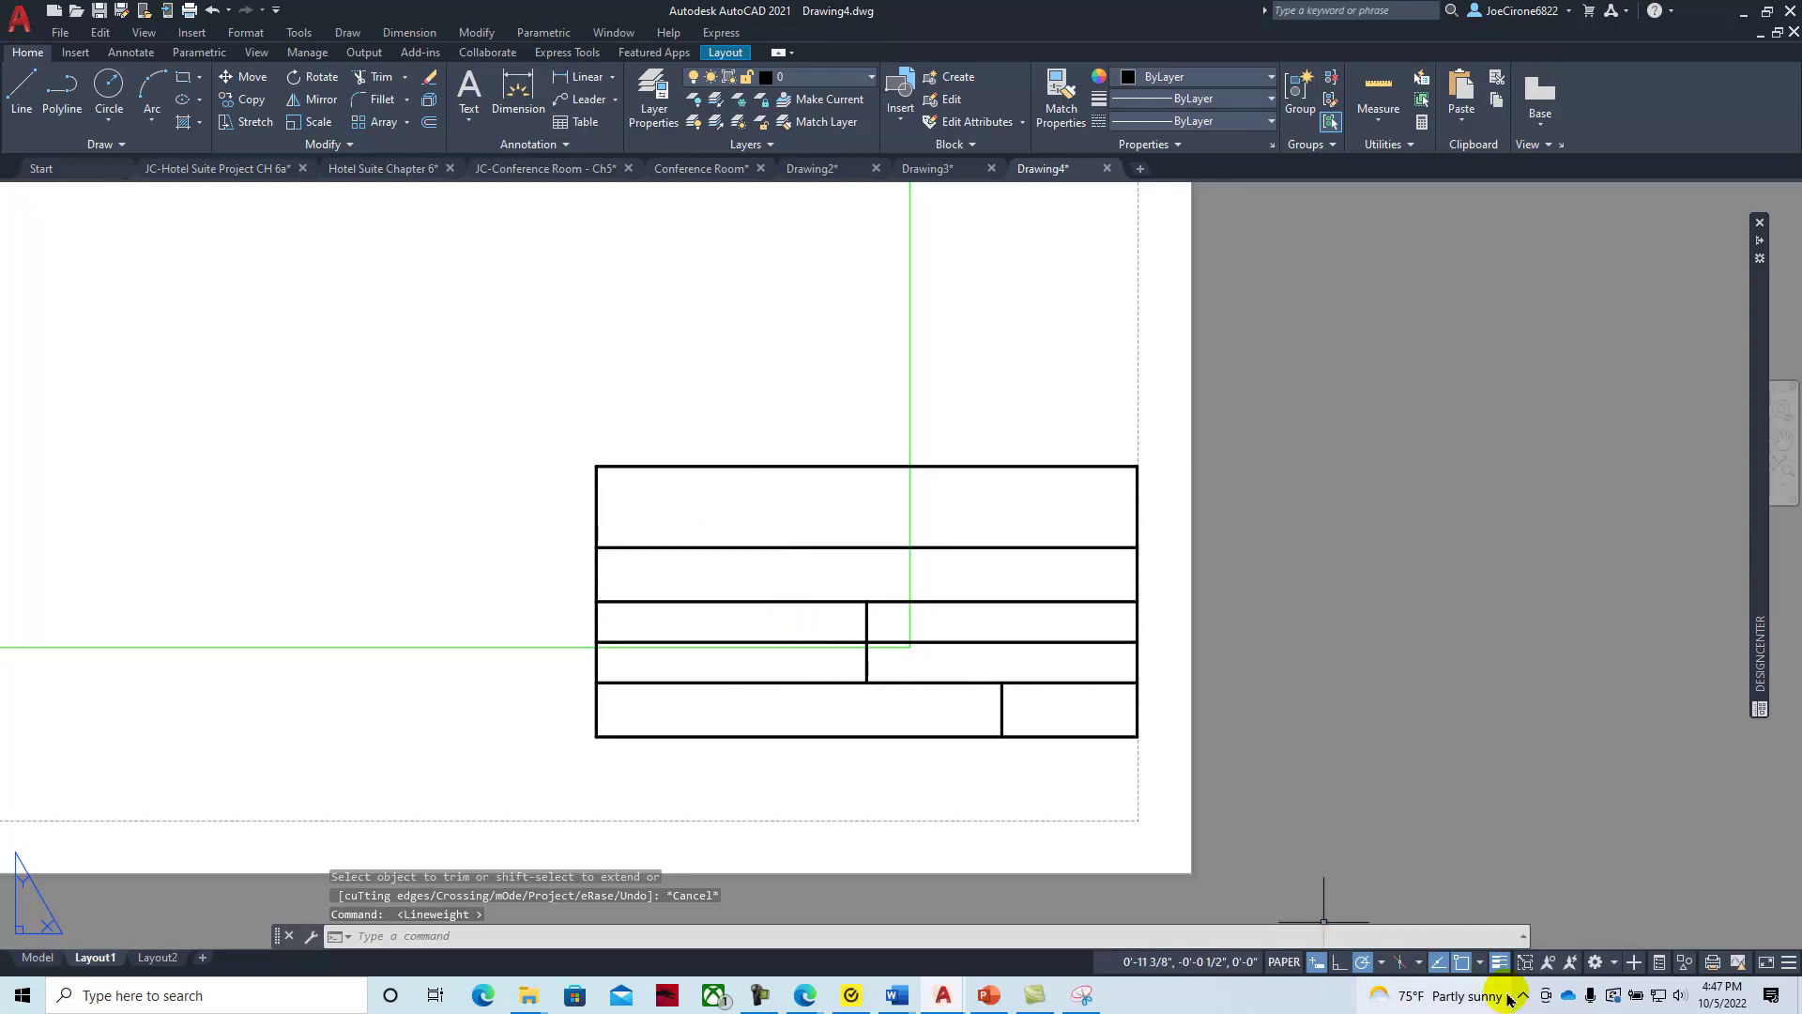
left_click(661, 105)
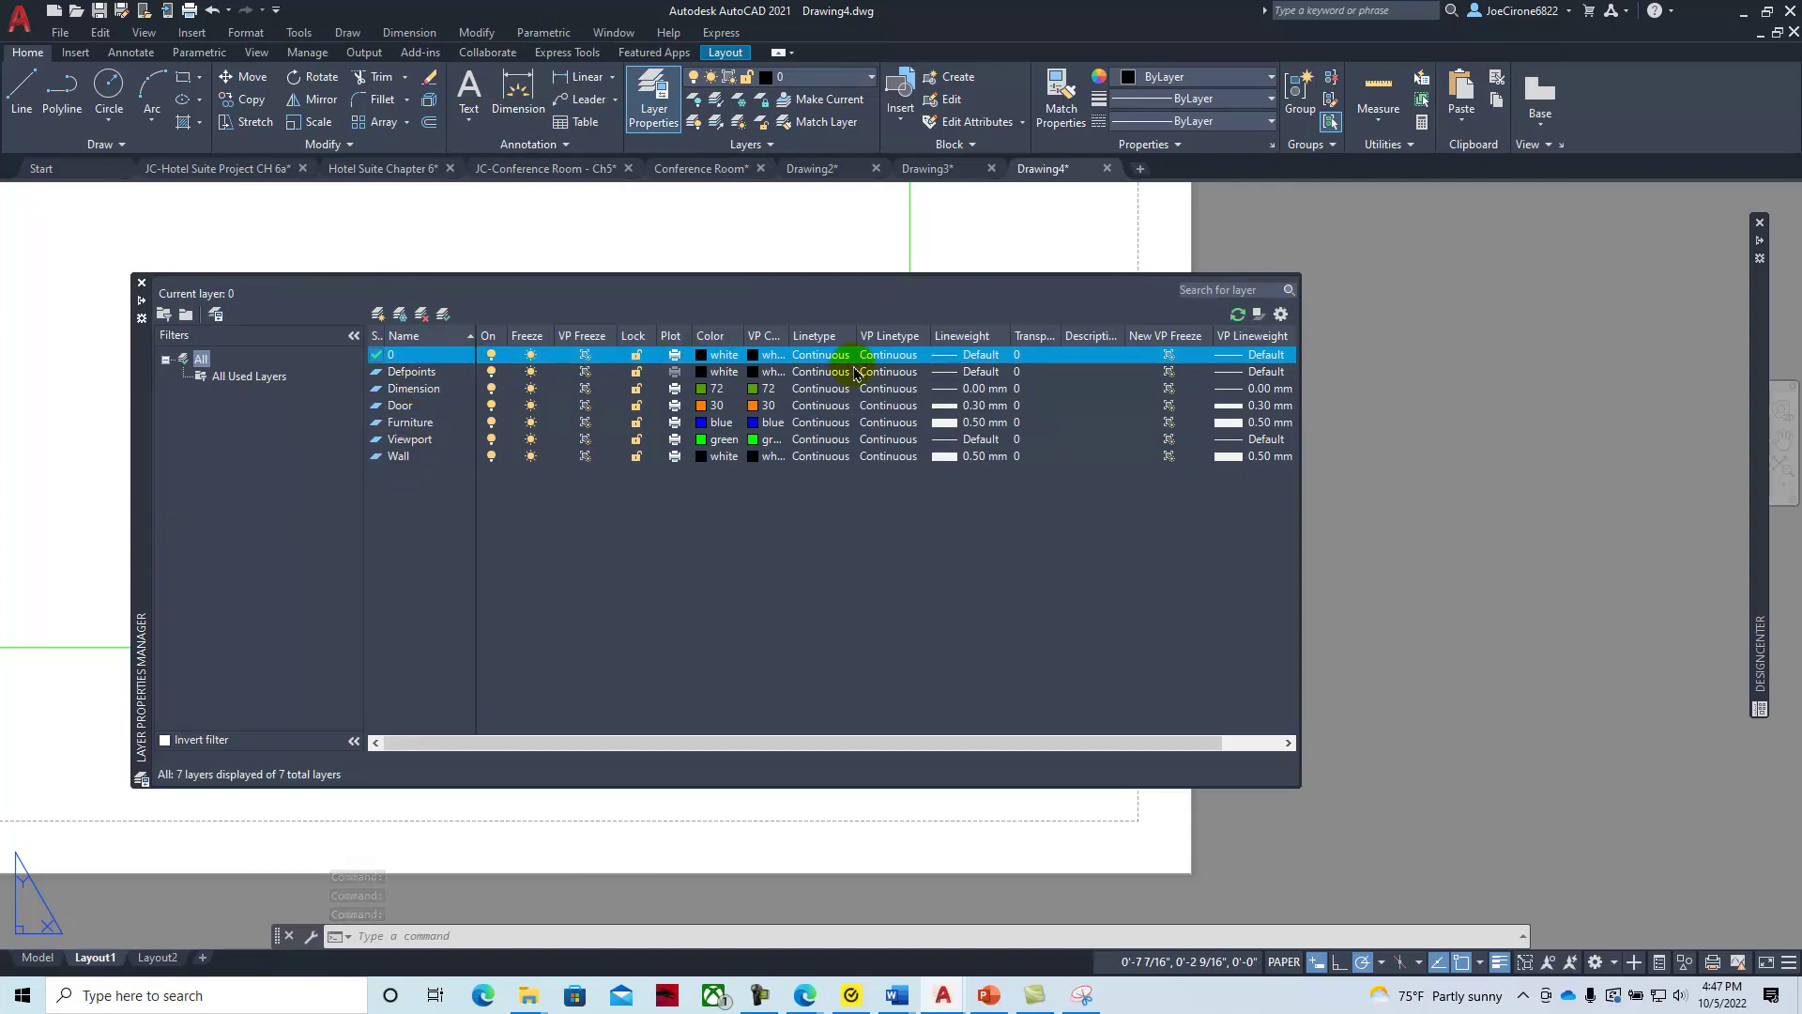
left_click(1576, 659)
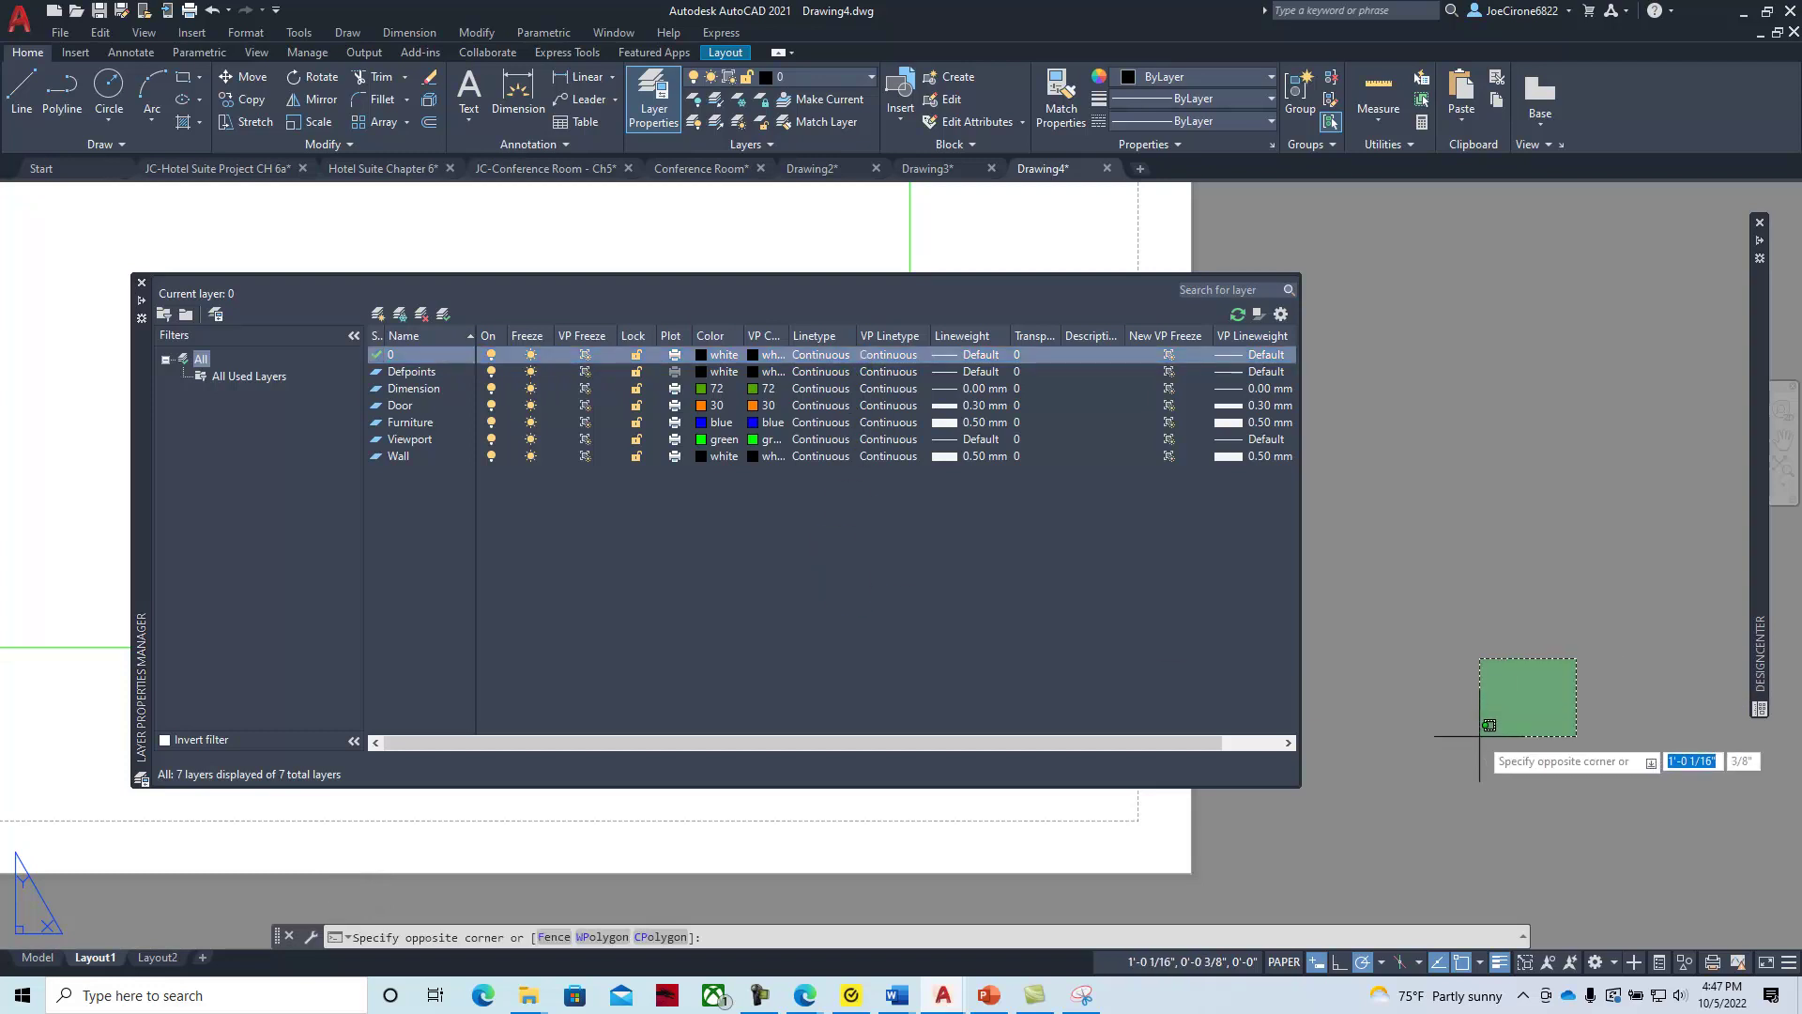
key("Escape")
key("Escape")
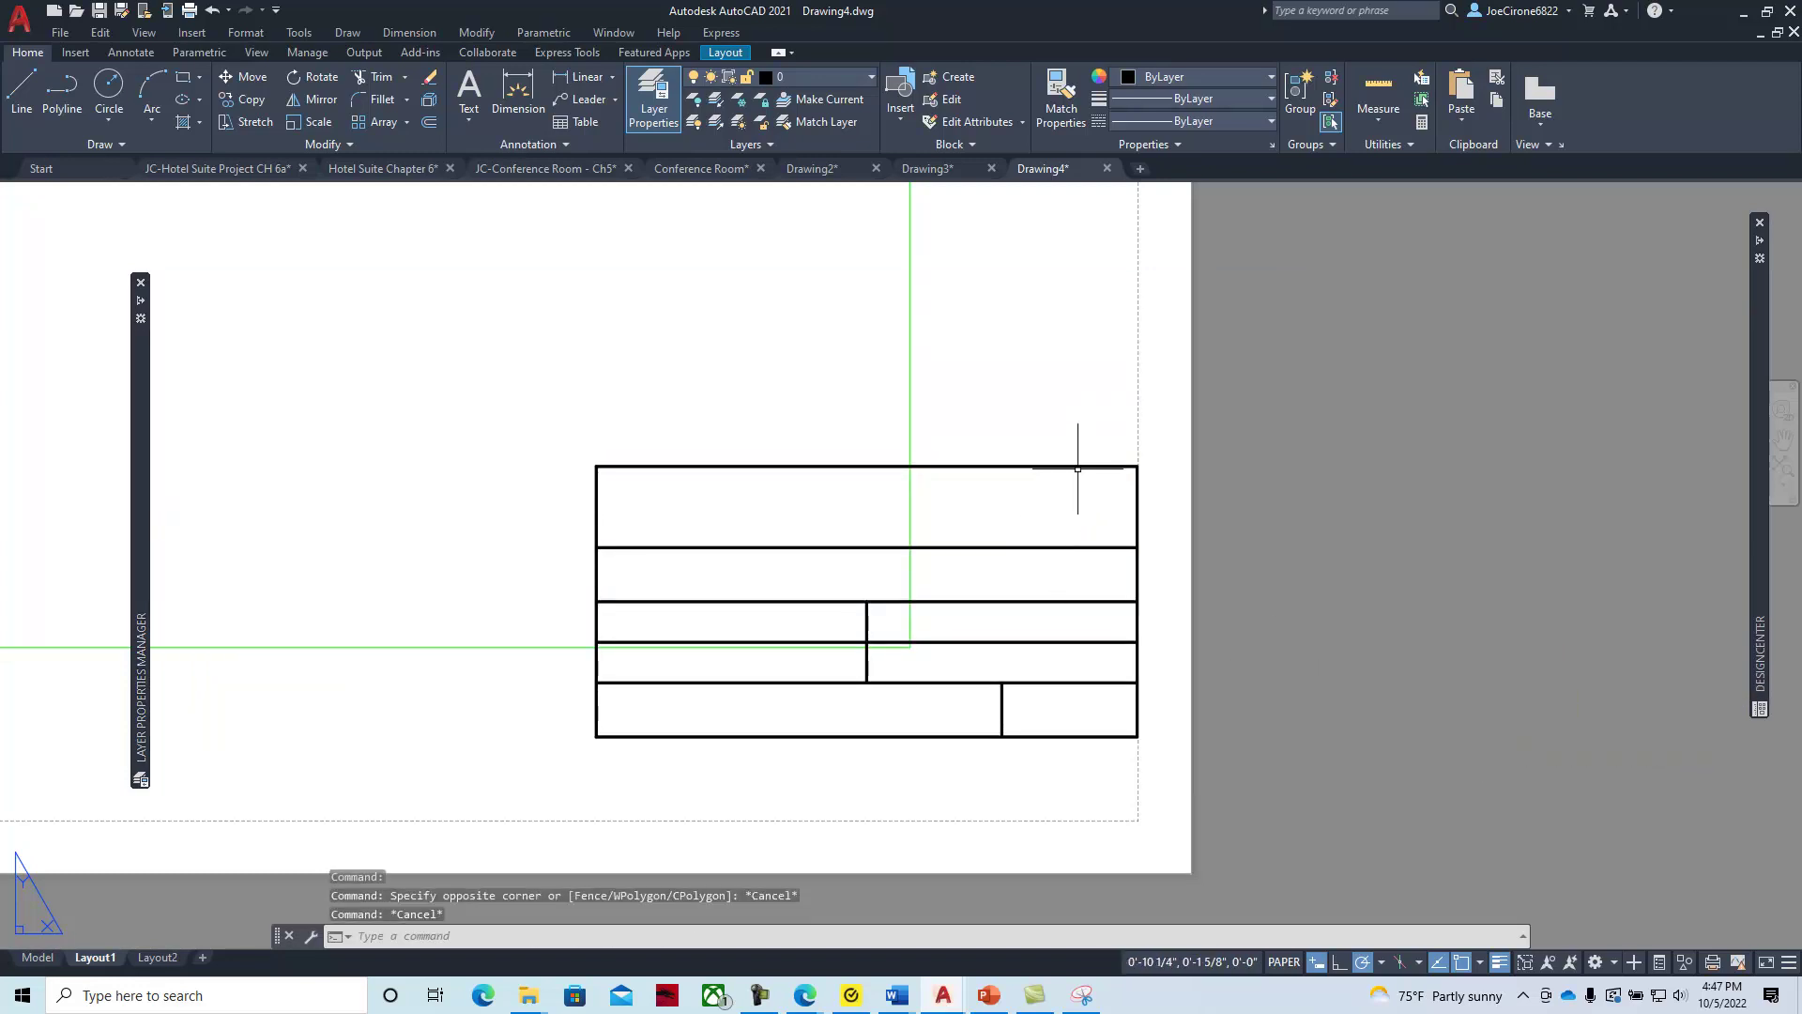
Check which layer the title block's top edge is on through its quick properties, and close the Layer Properties Manager
left_click(1074, 466)
left_click(1067, 435)
right_click(1067, 411)
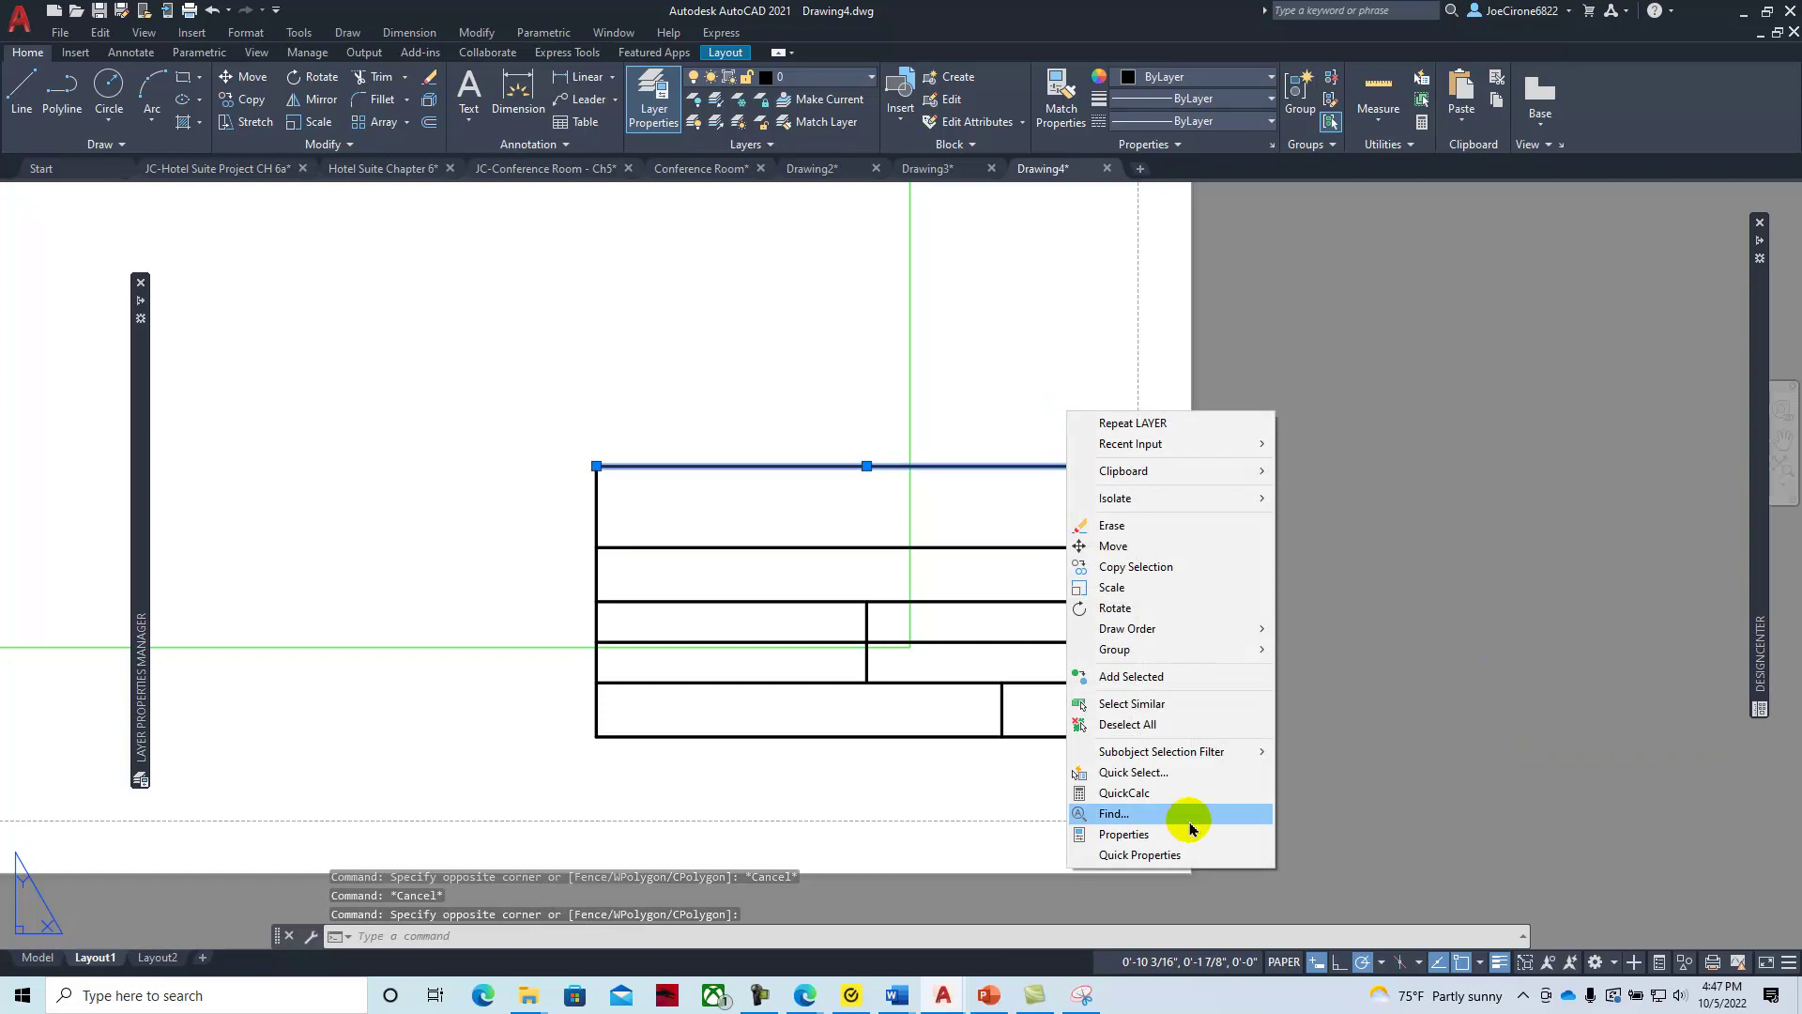
left_click(1175, 855)
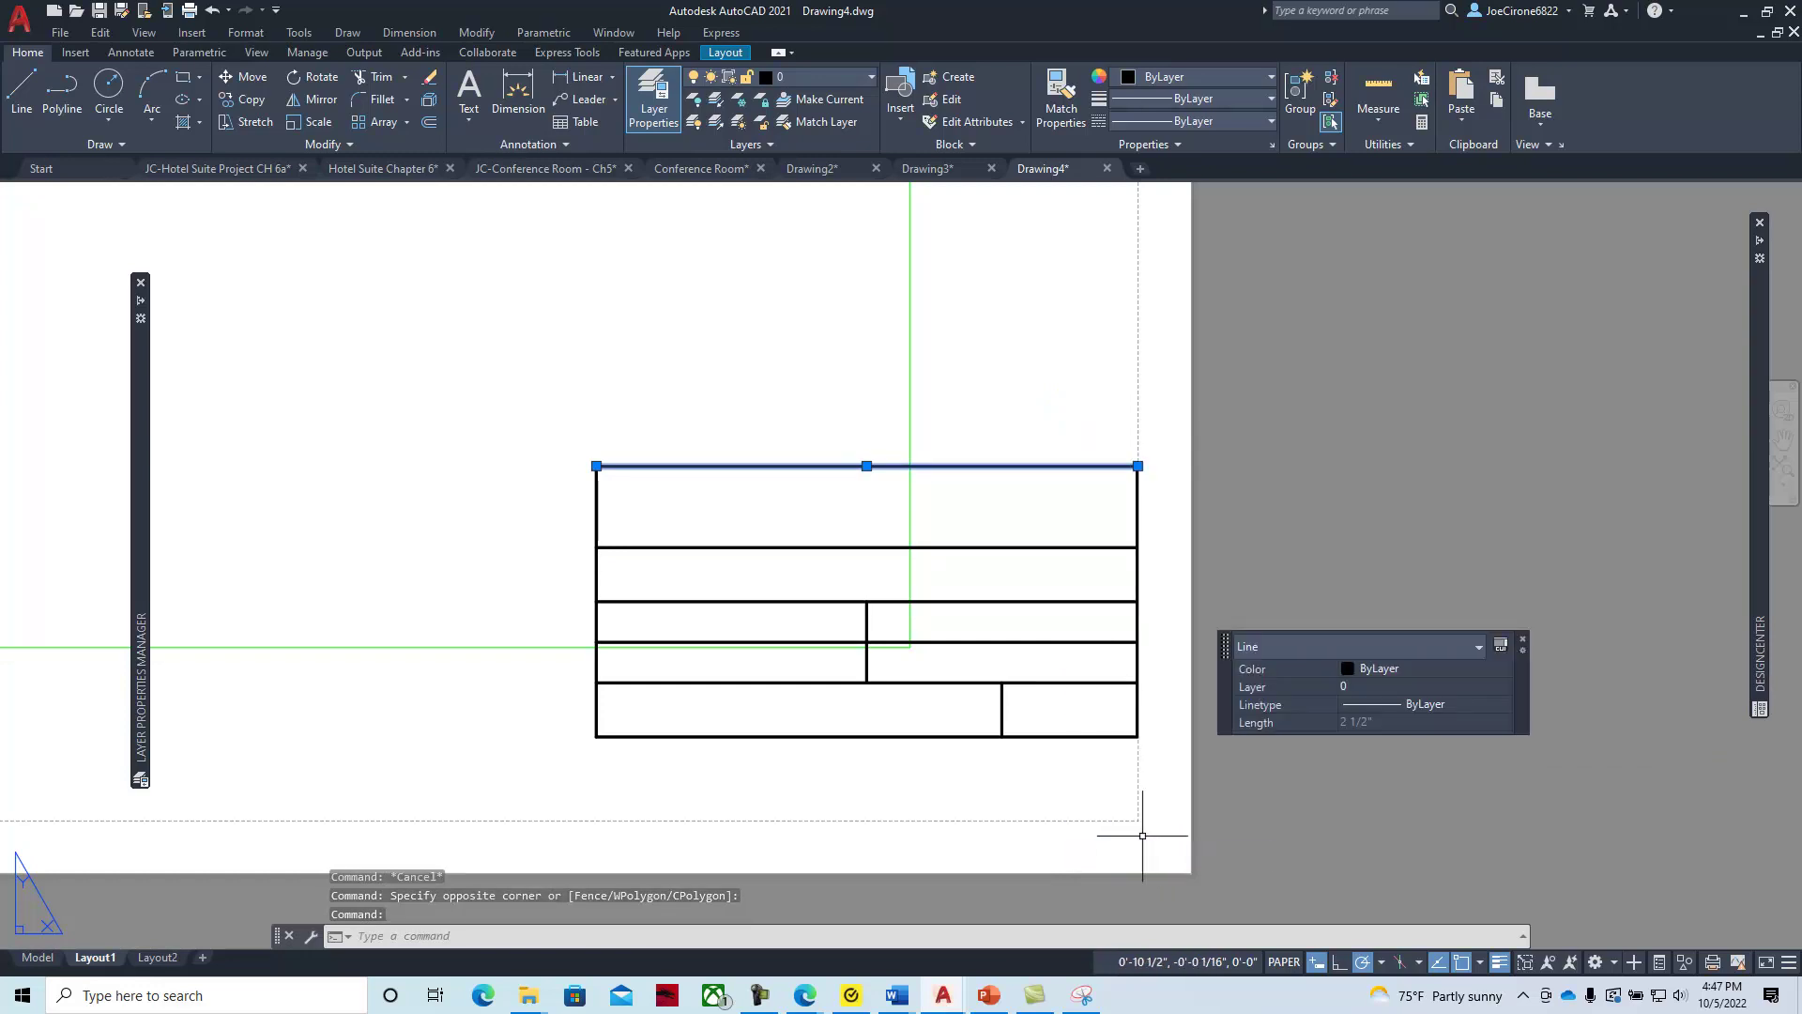
left_click(1338, 685)
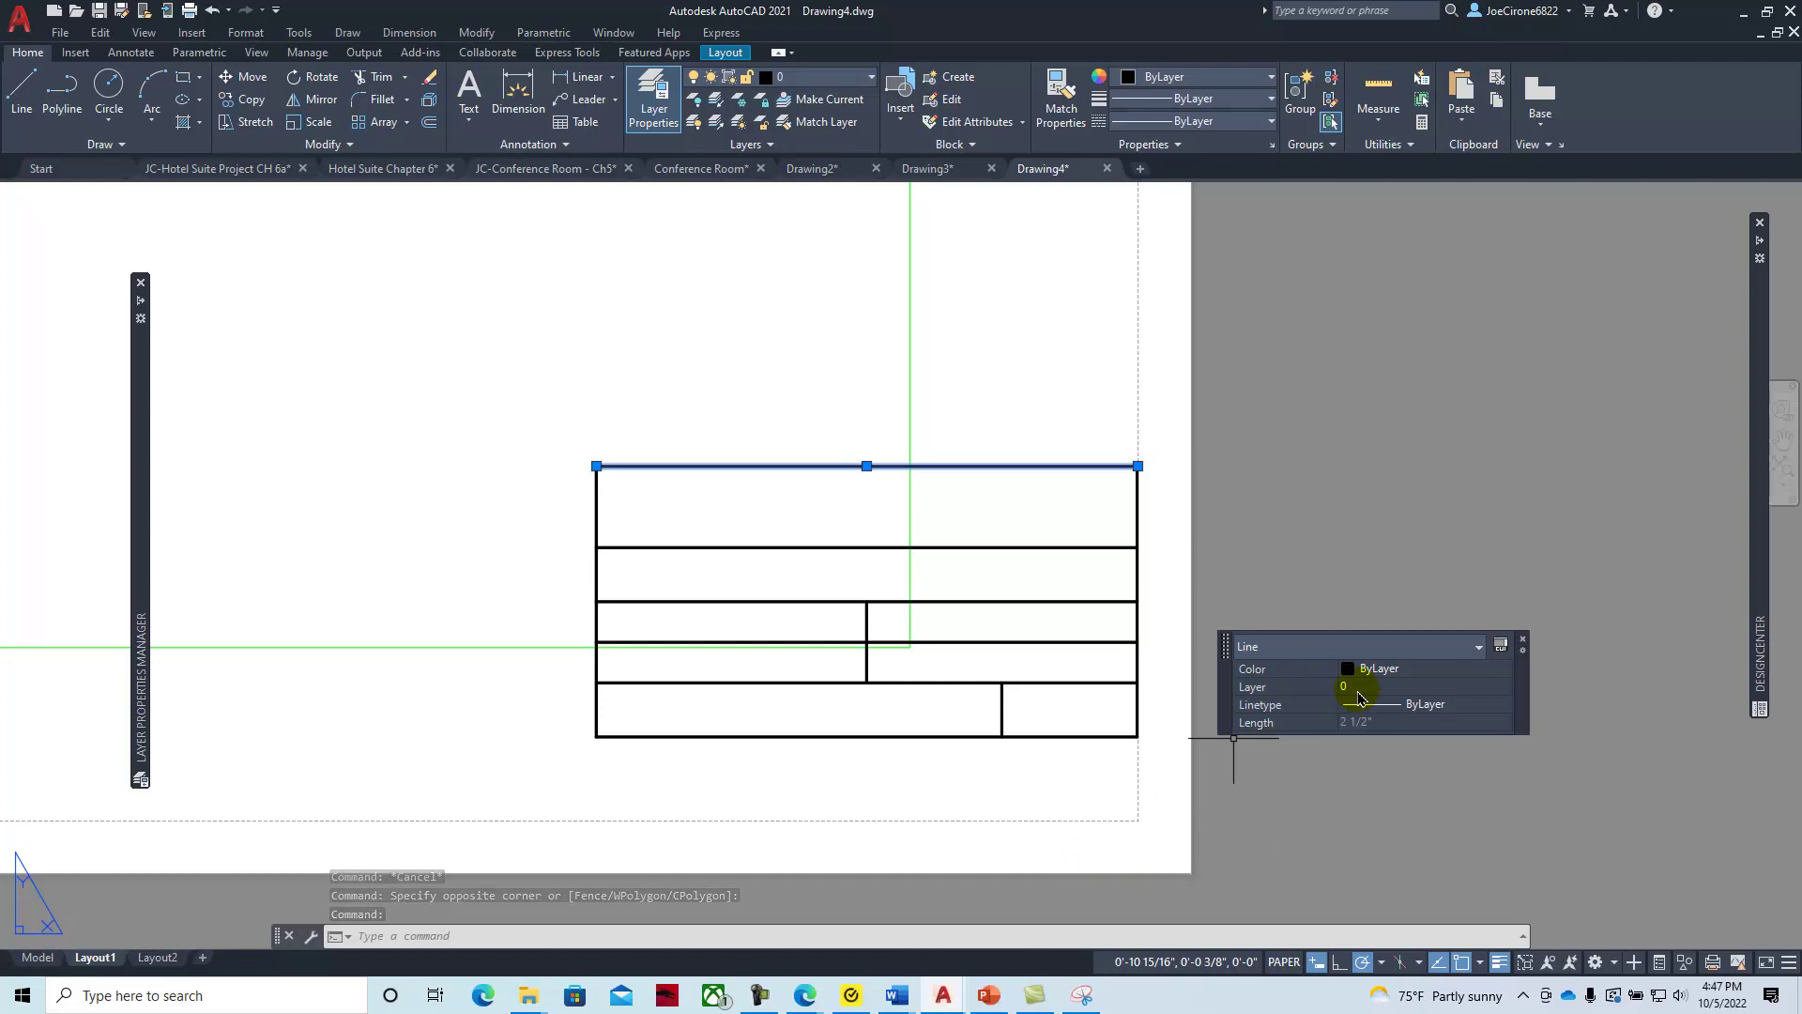
key("Escape")
key("Escape")
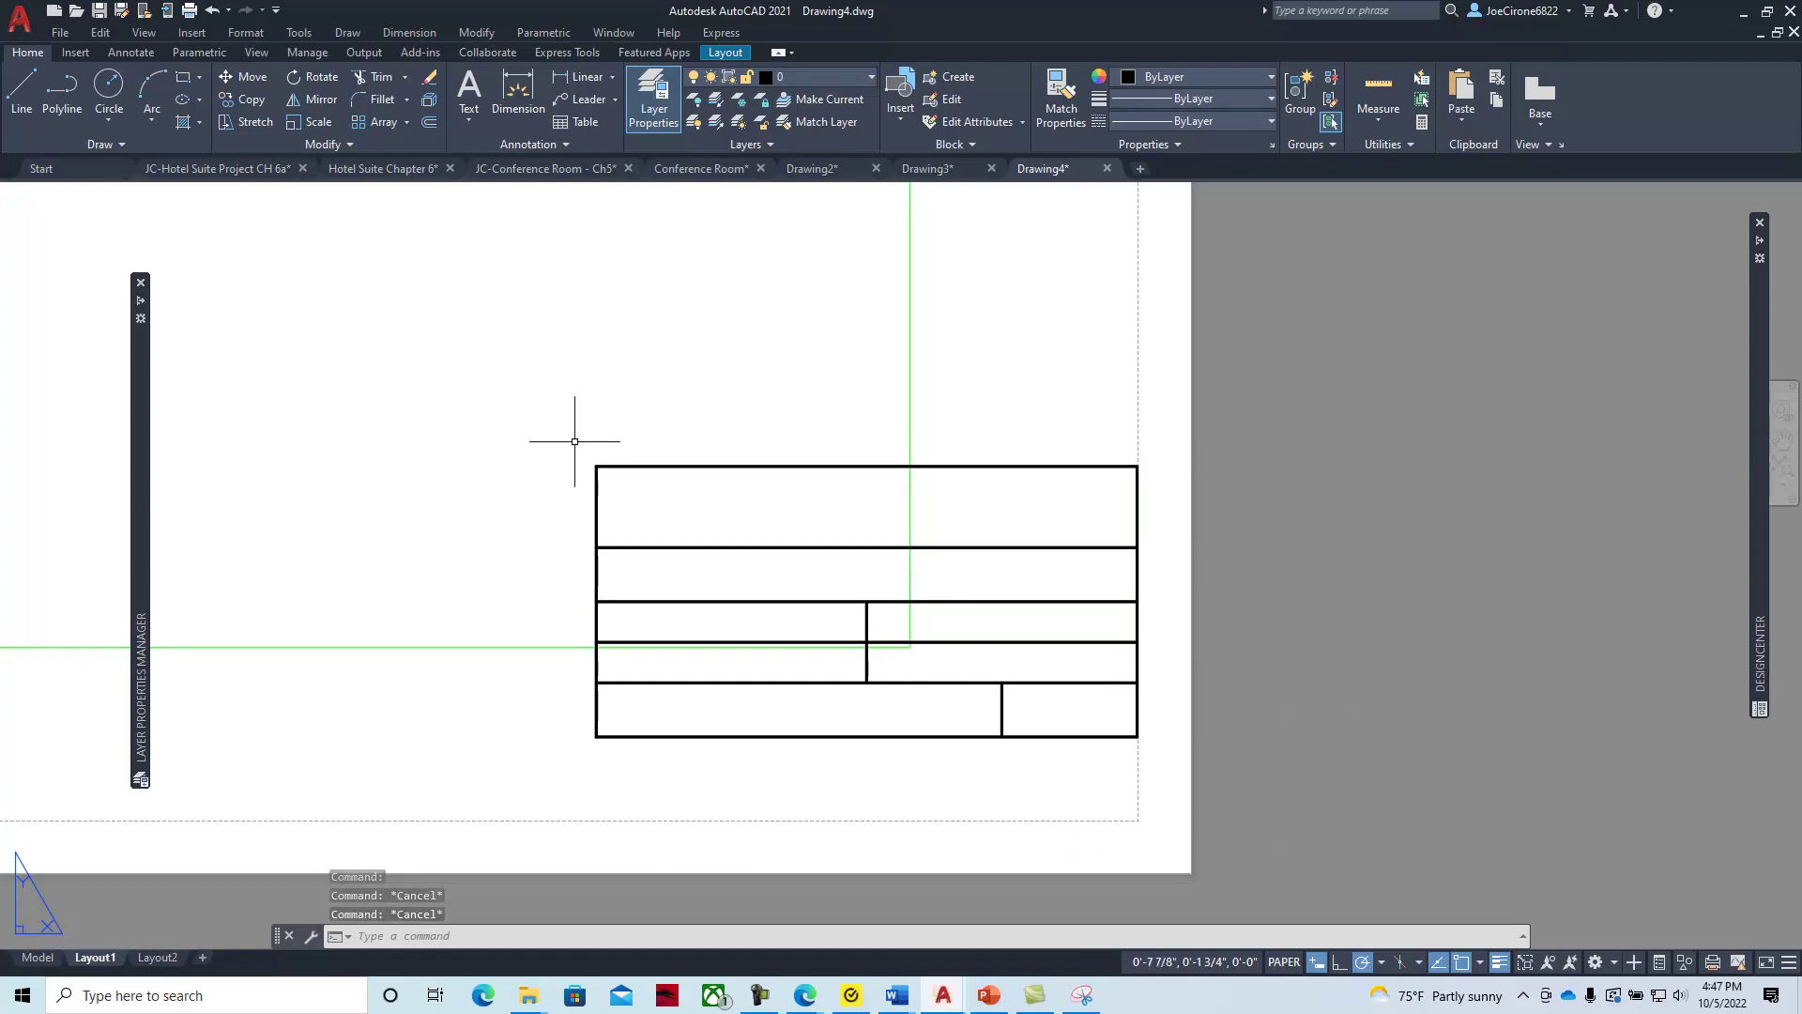
left_click(860, 85)
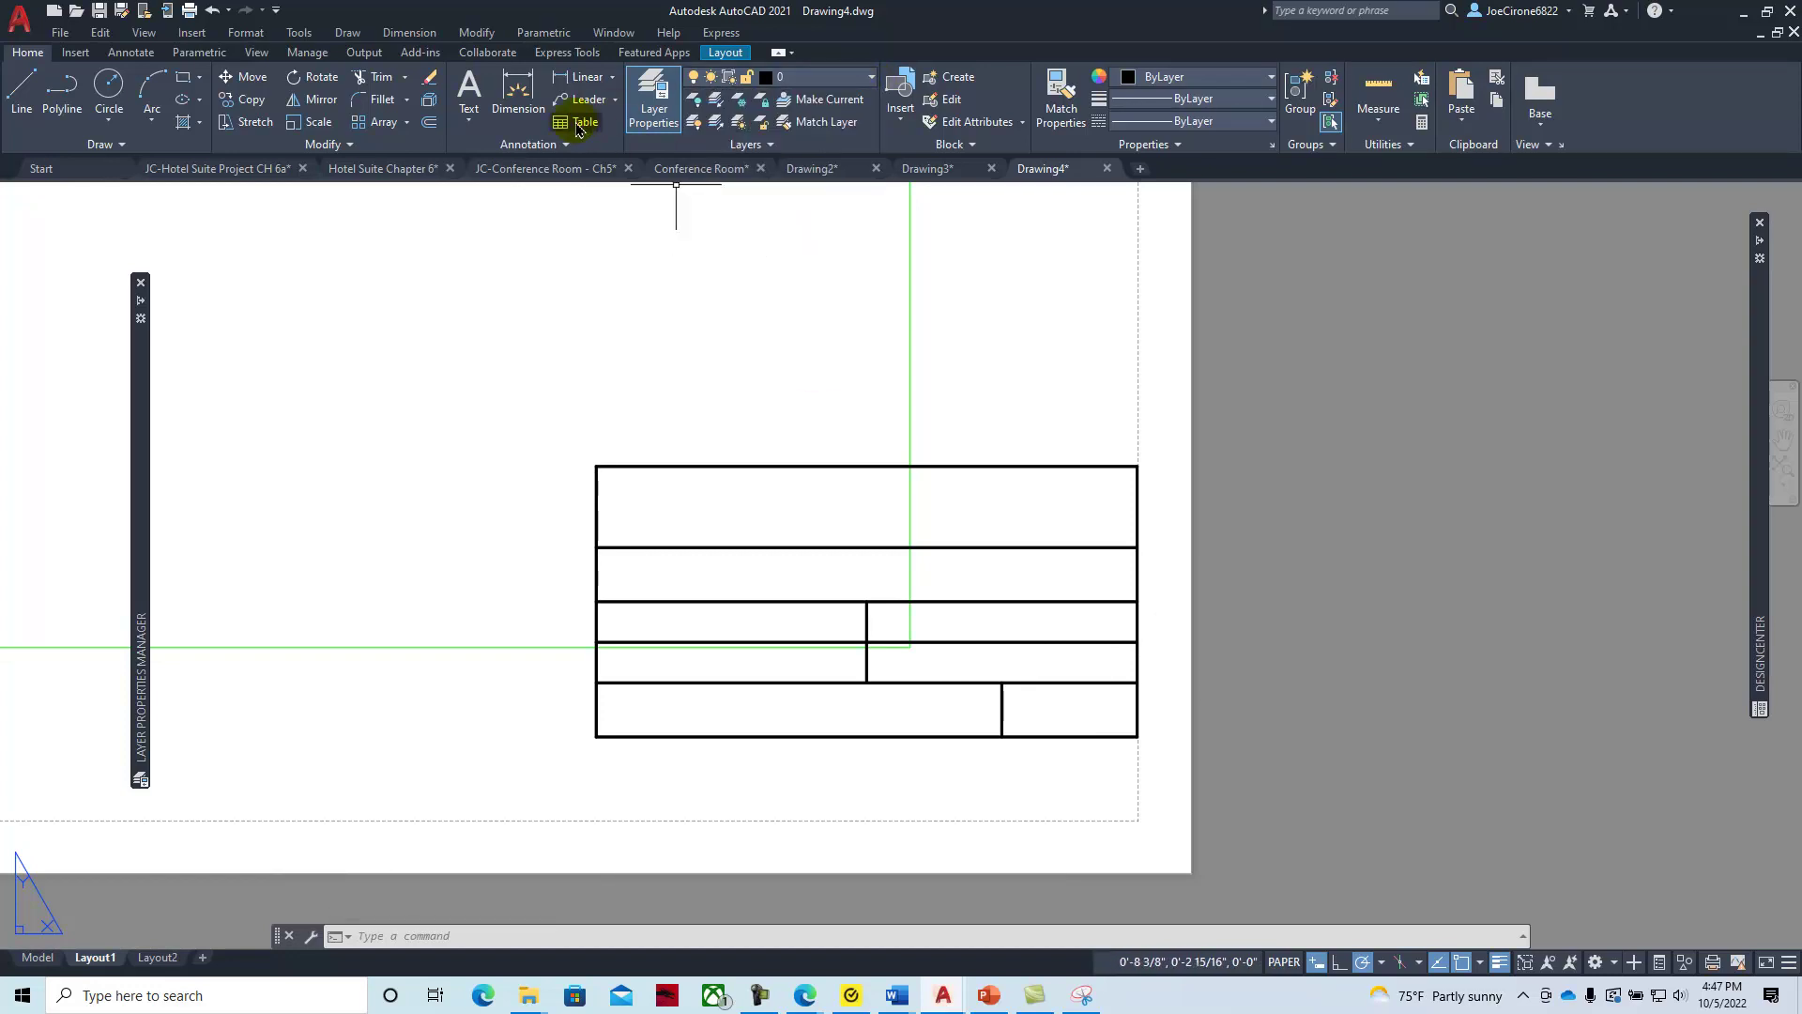
left_click(661, 124)
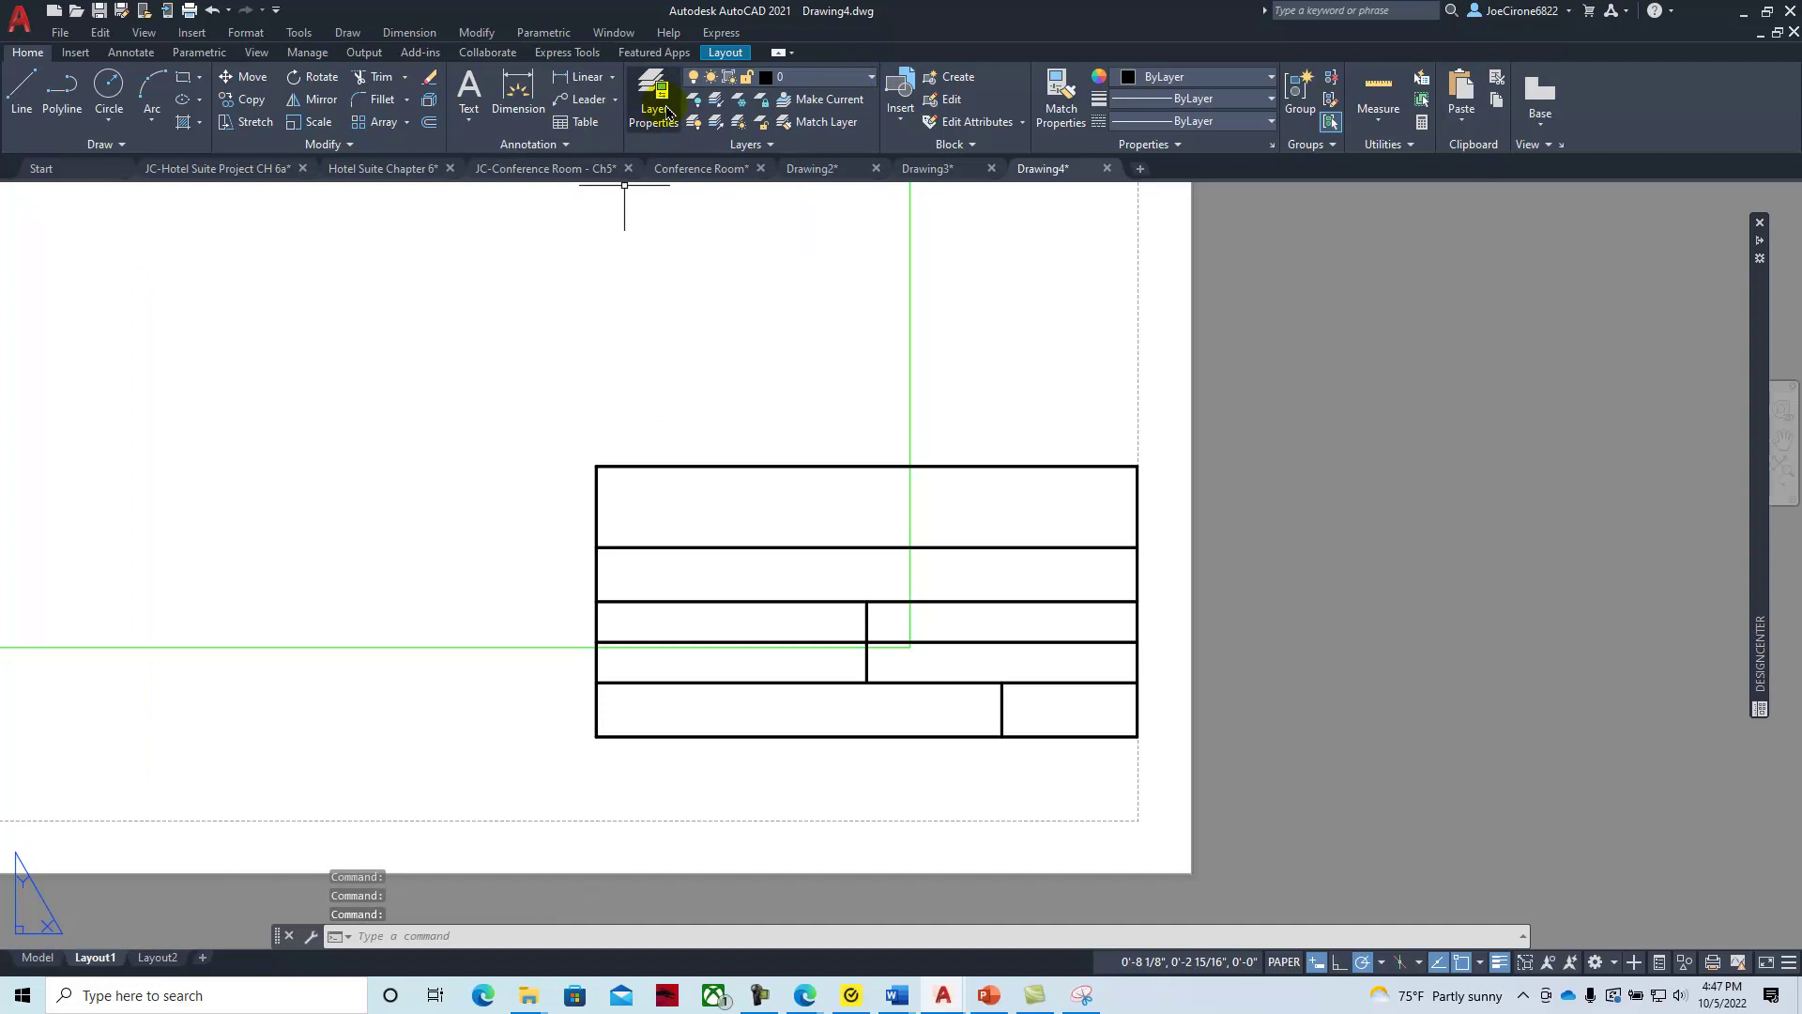
Create a new layer named Title Block and collapse the Layer Properties Manager
left_click(657, 105)
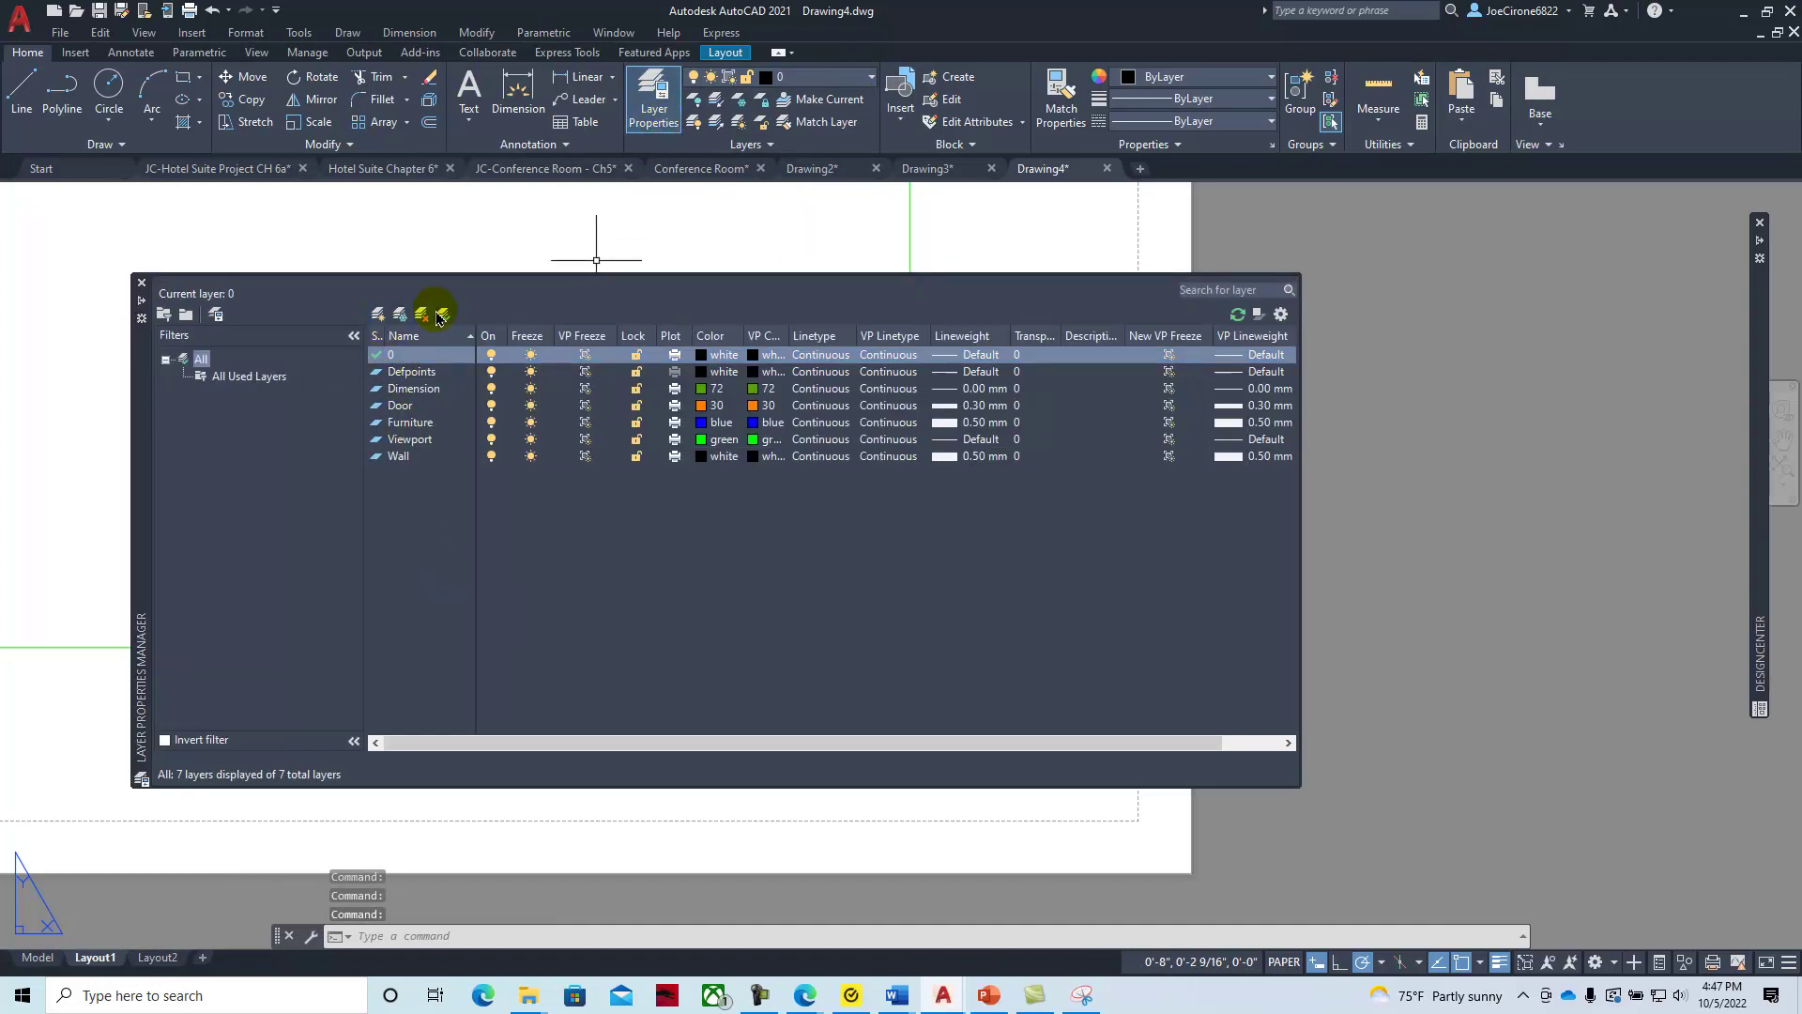
left_click(378, 315)
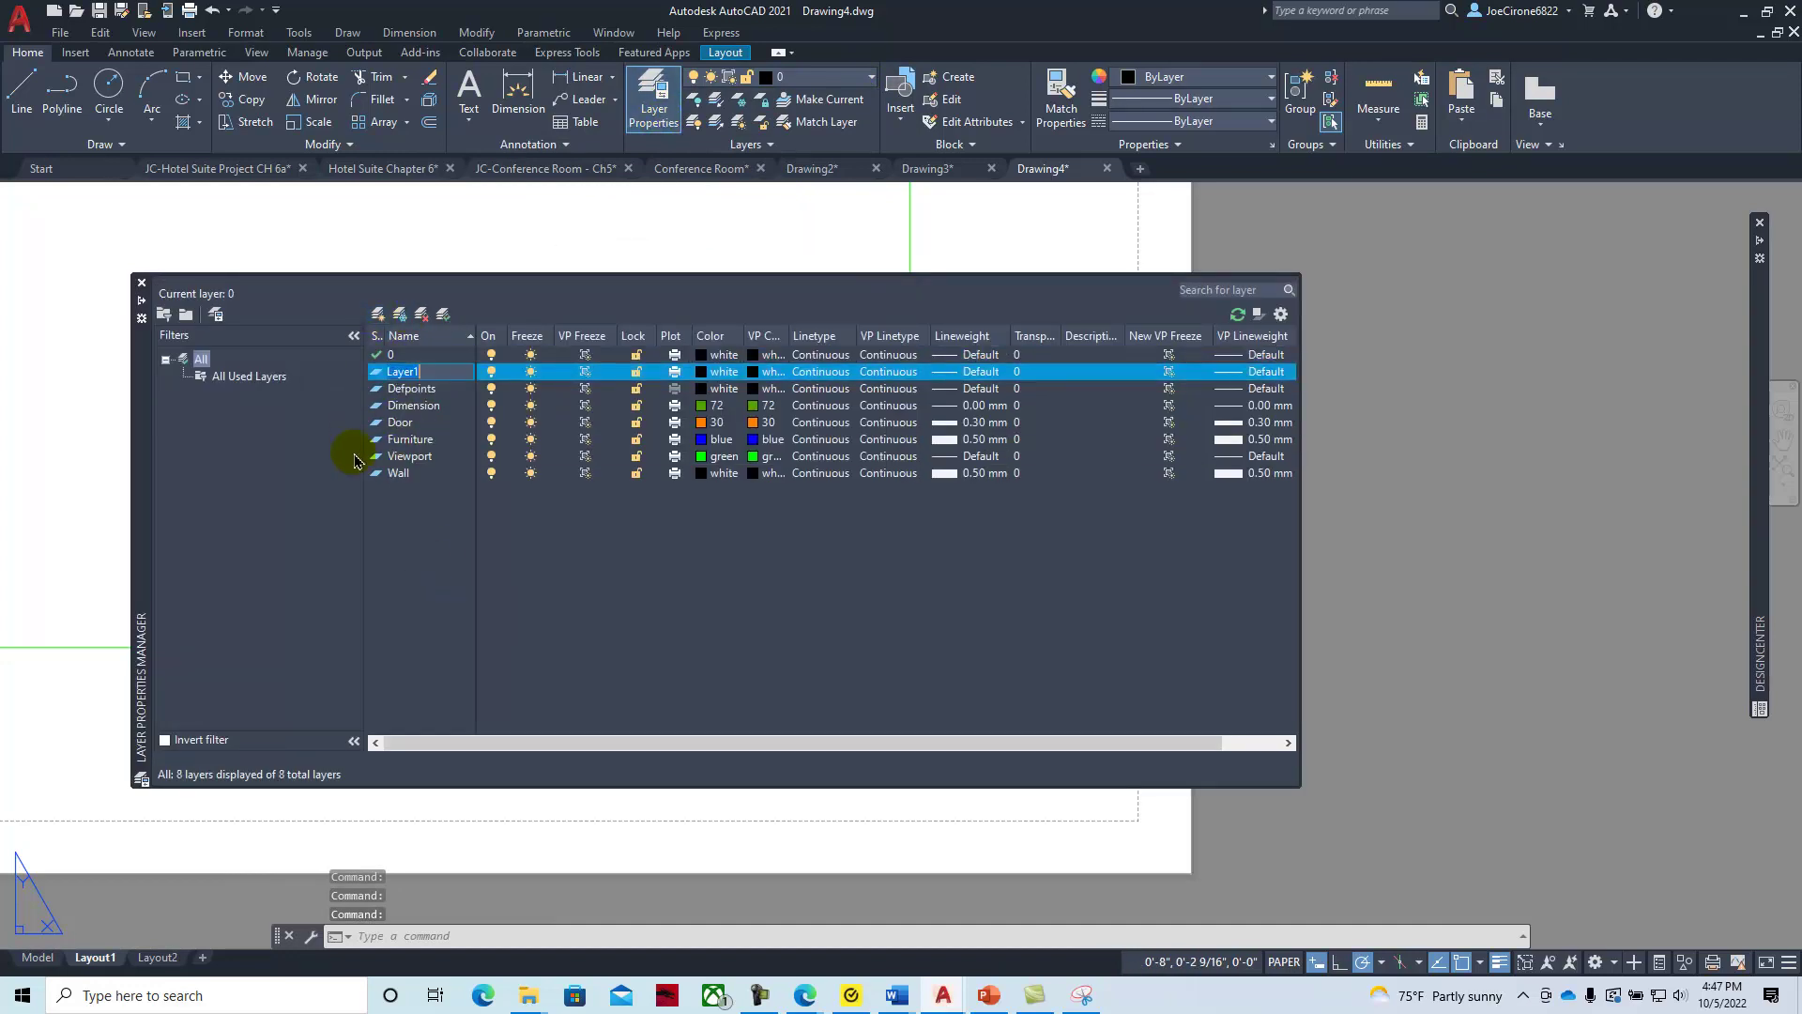
key("BackSpace")
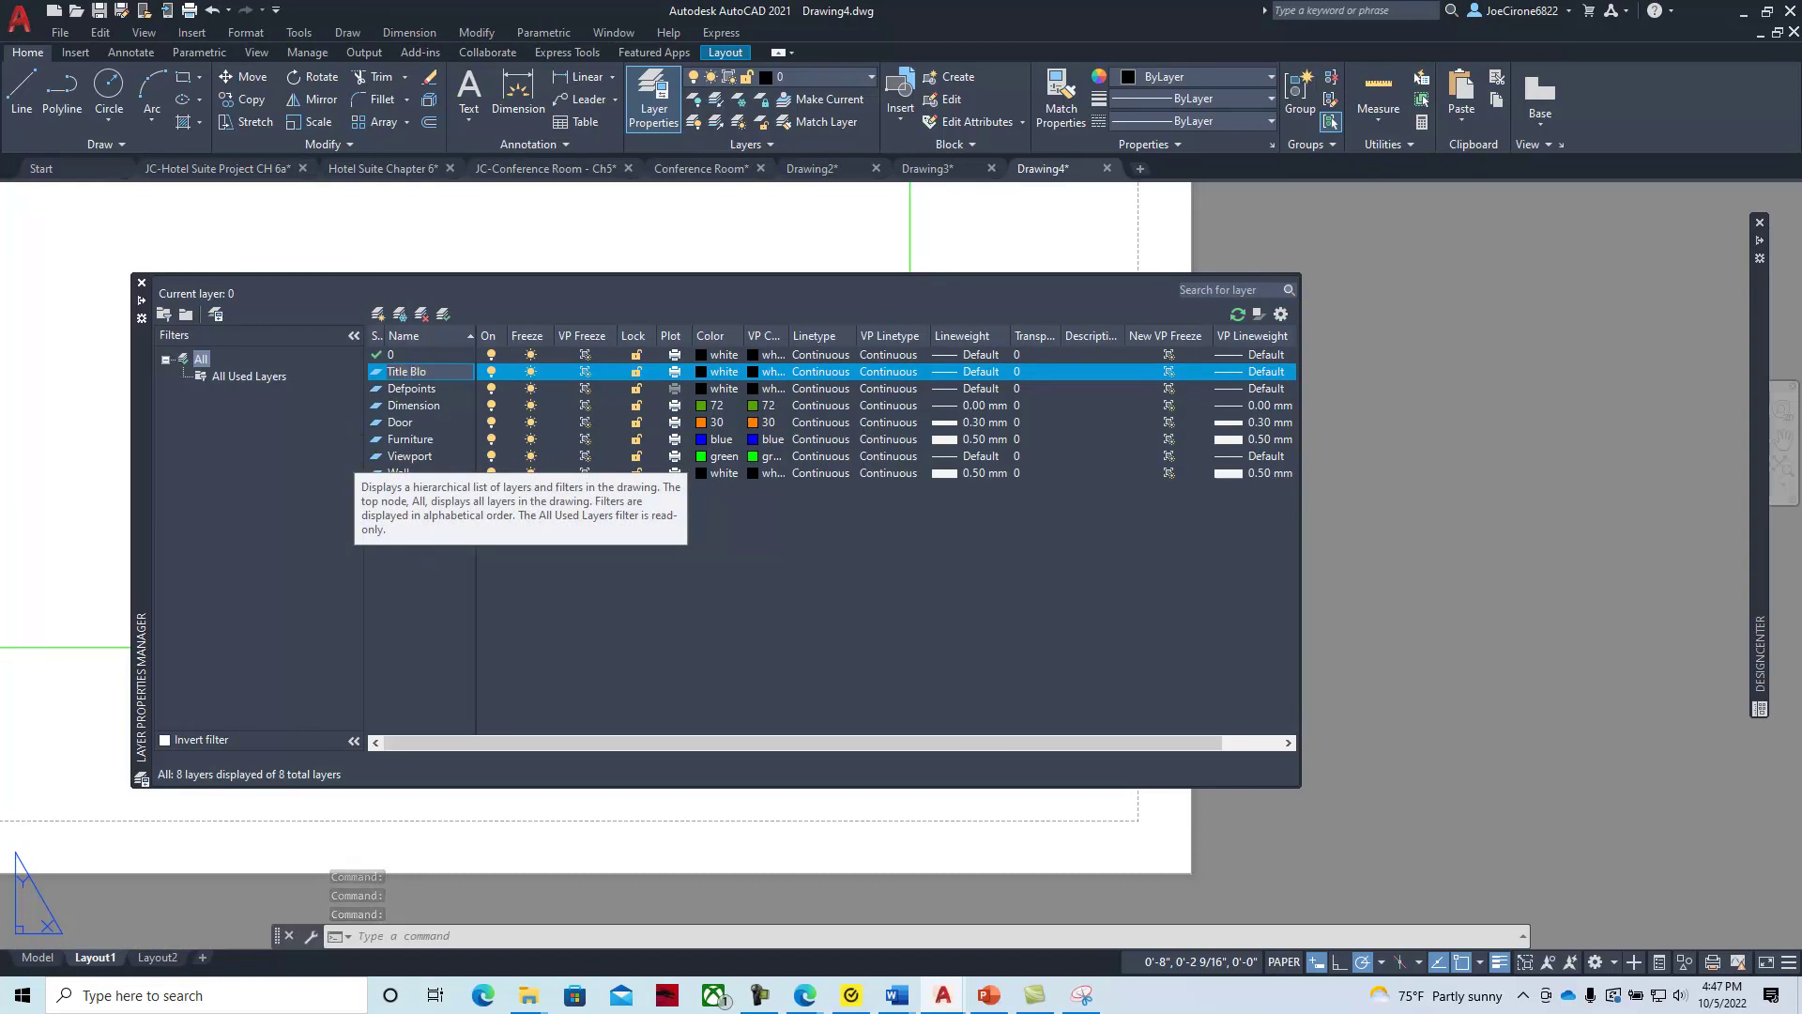
key("Return")
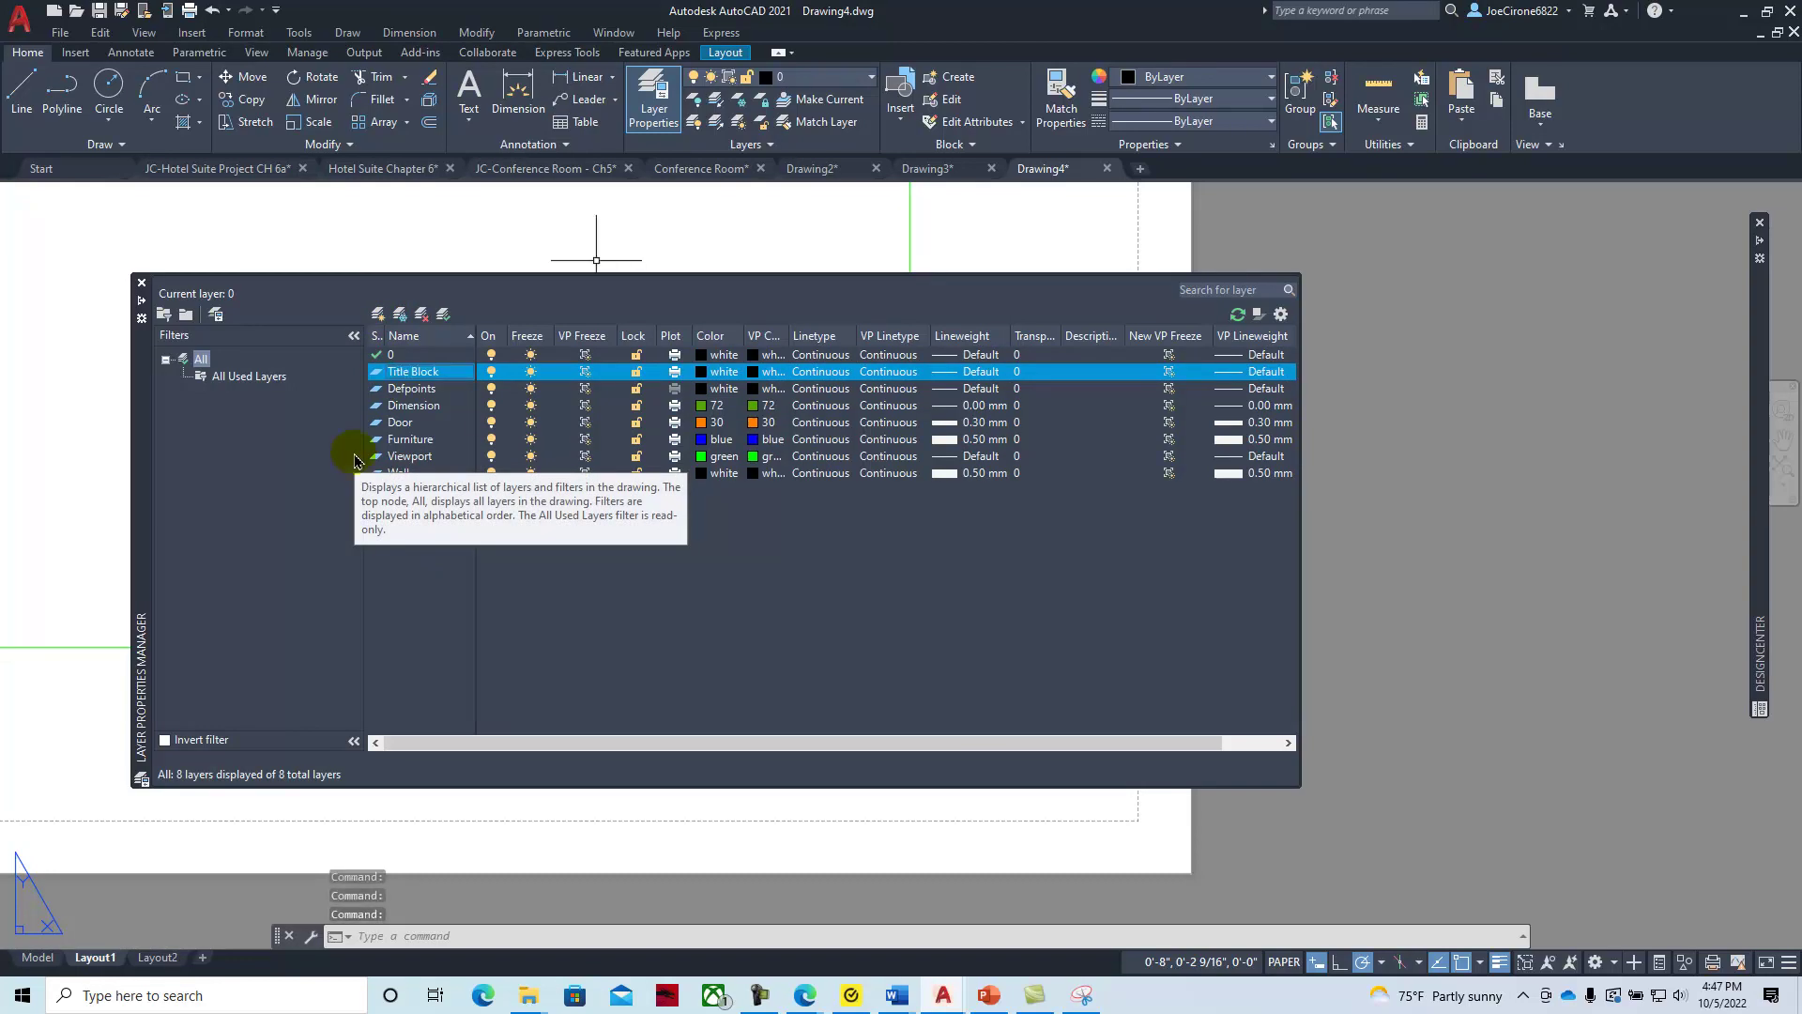
left_click(706, 379)
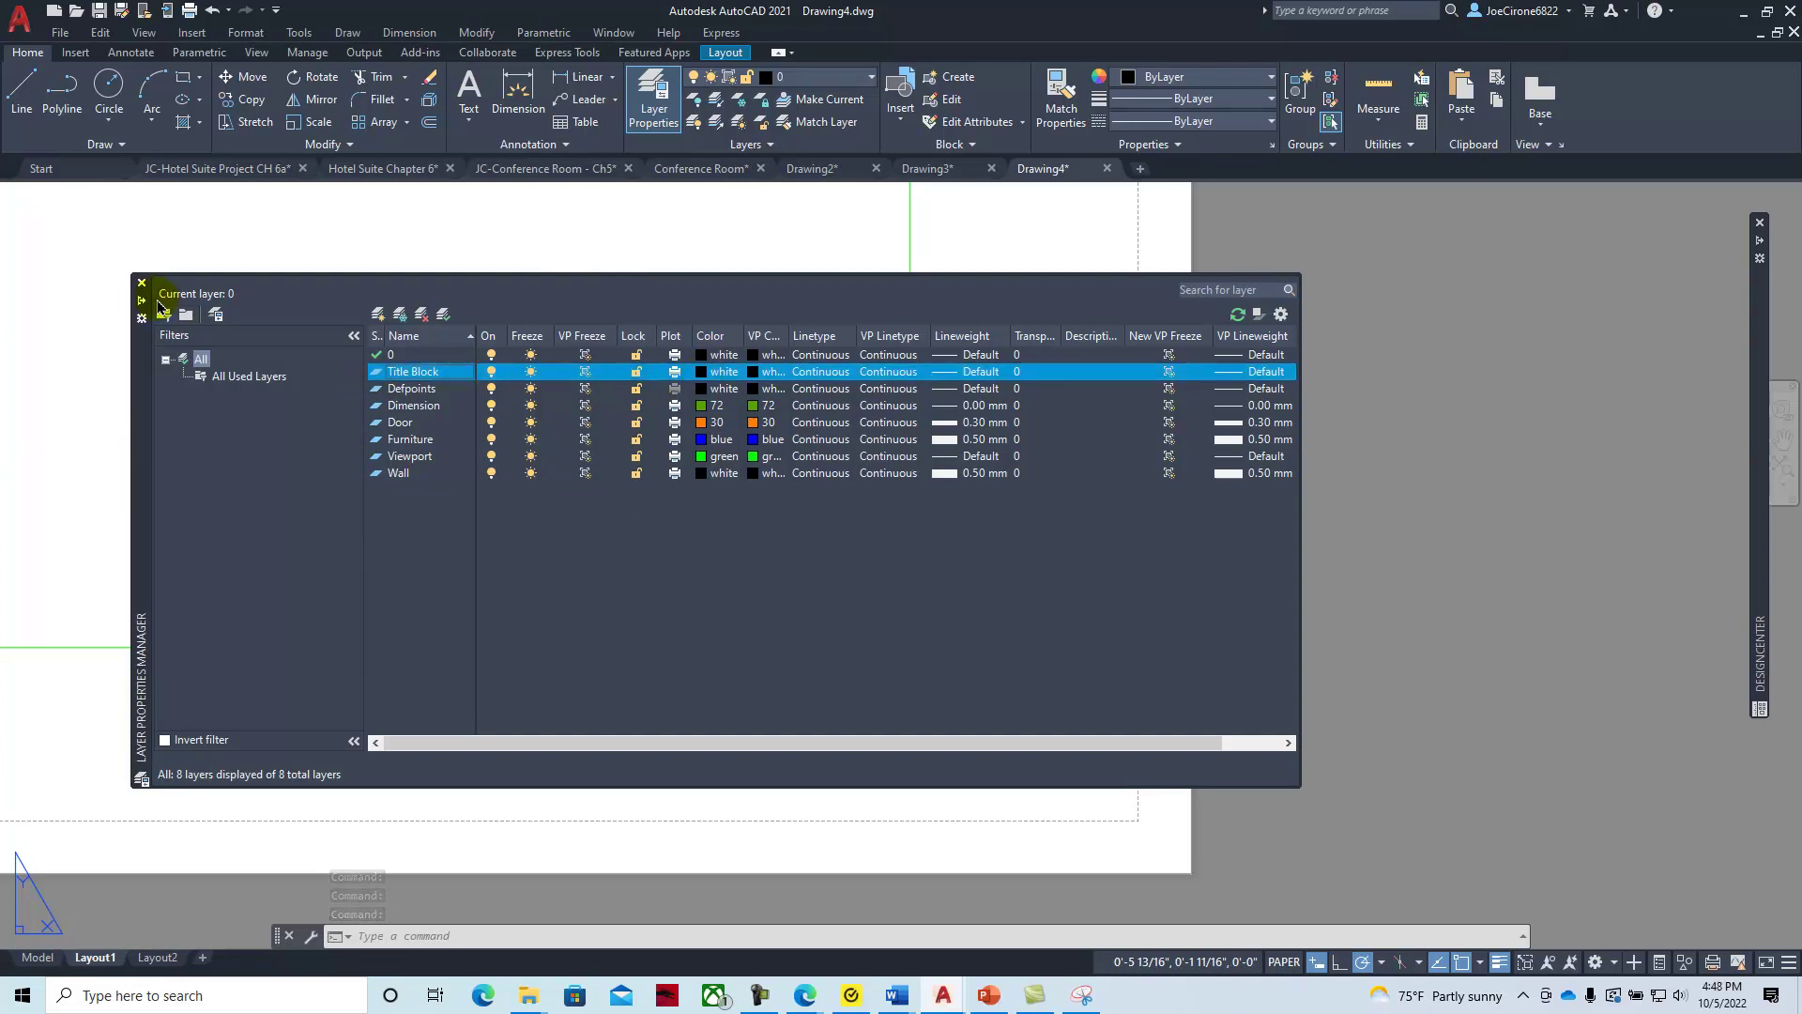
left_click(140, 301)
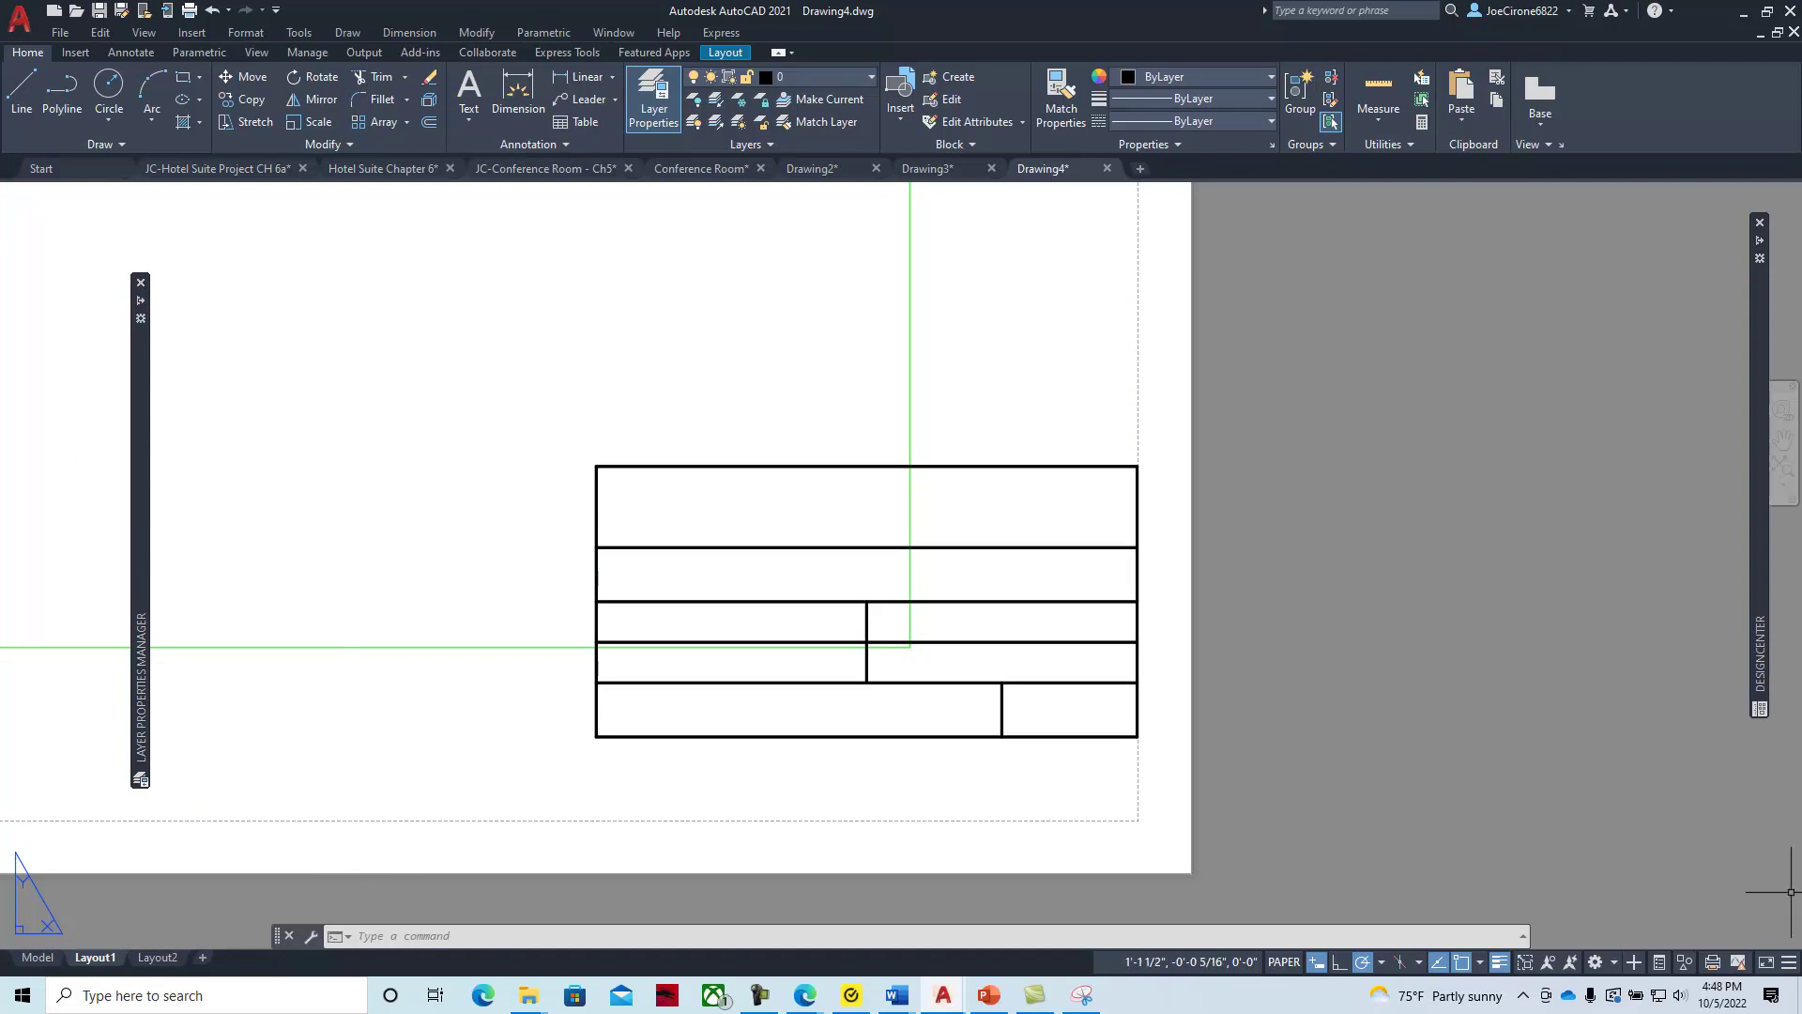
Switch to the textbook in the browser and read the border, viewport scale and plotting instructions for Exercises 2 to 4 on page 203
key("alt+Tab")
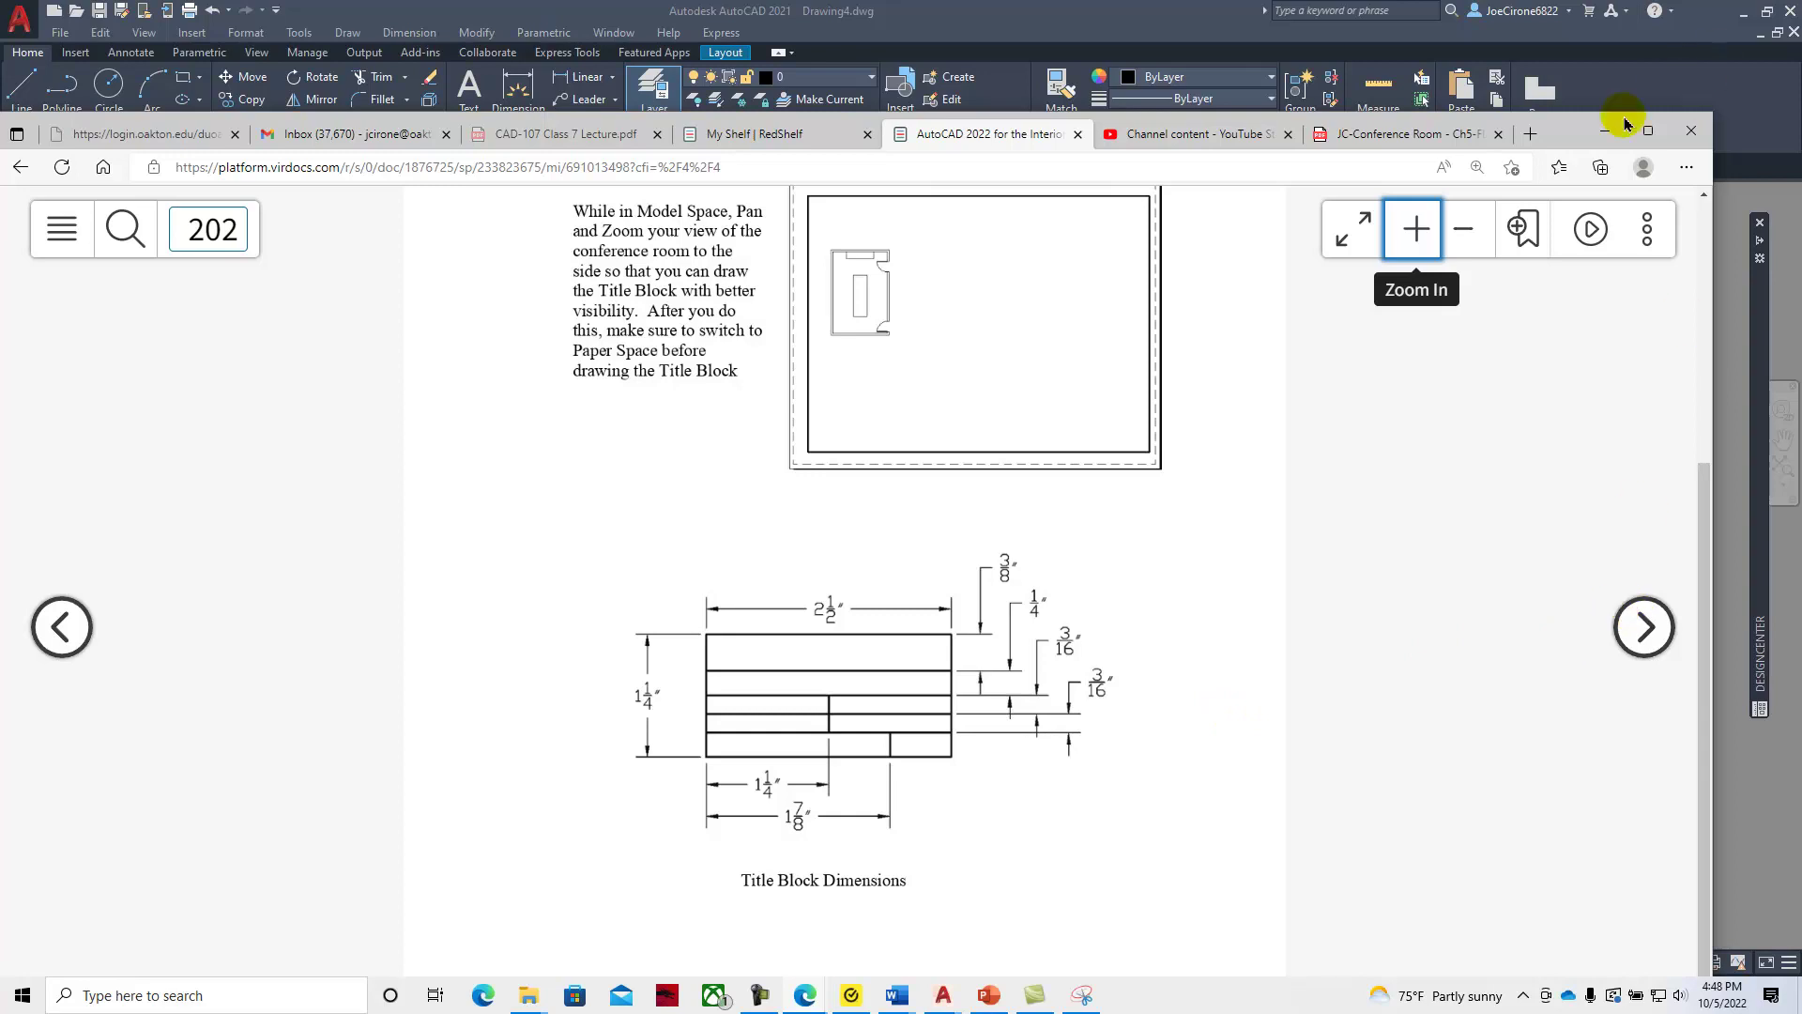
left_click(1650, 134)
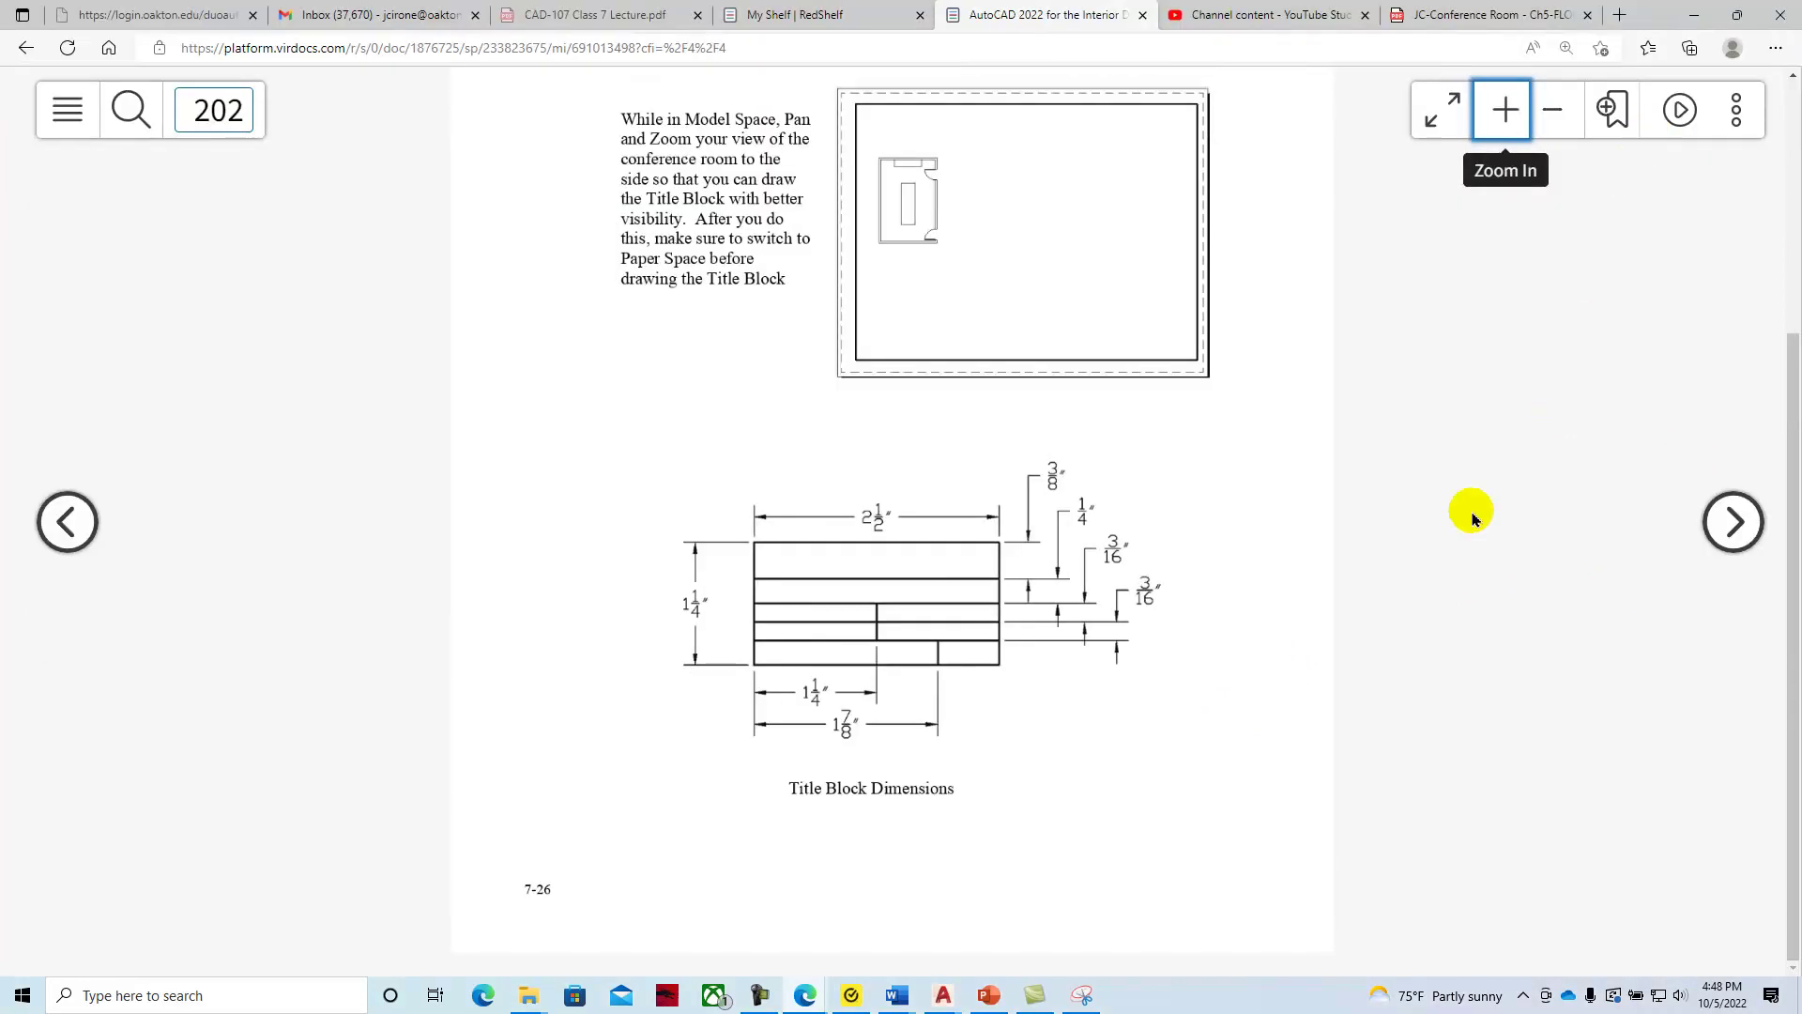
left_click(1732, 527)
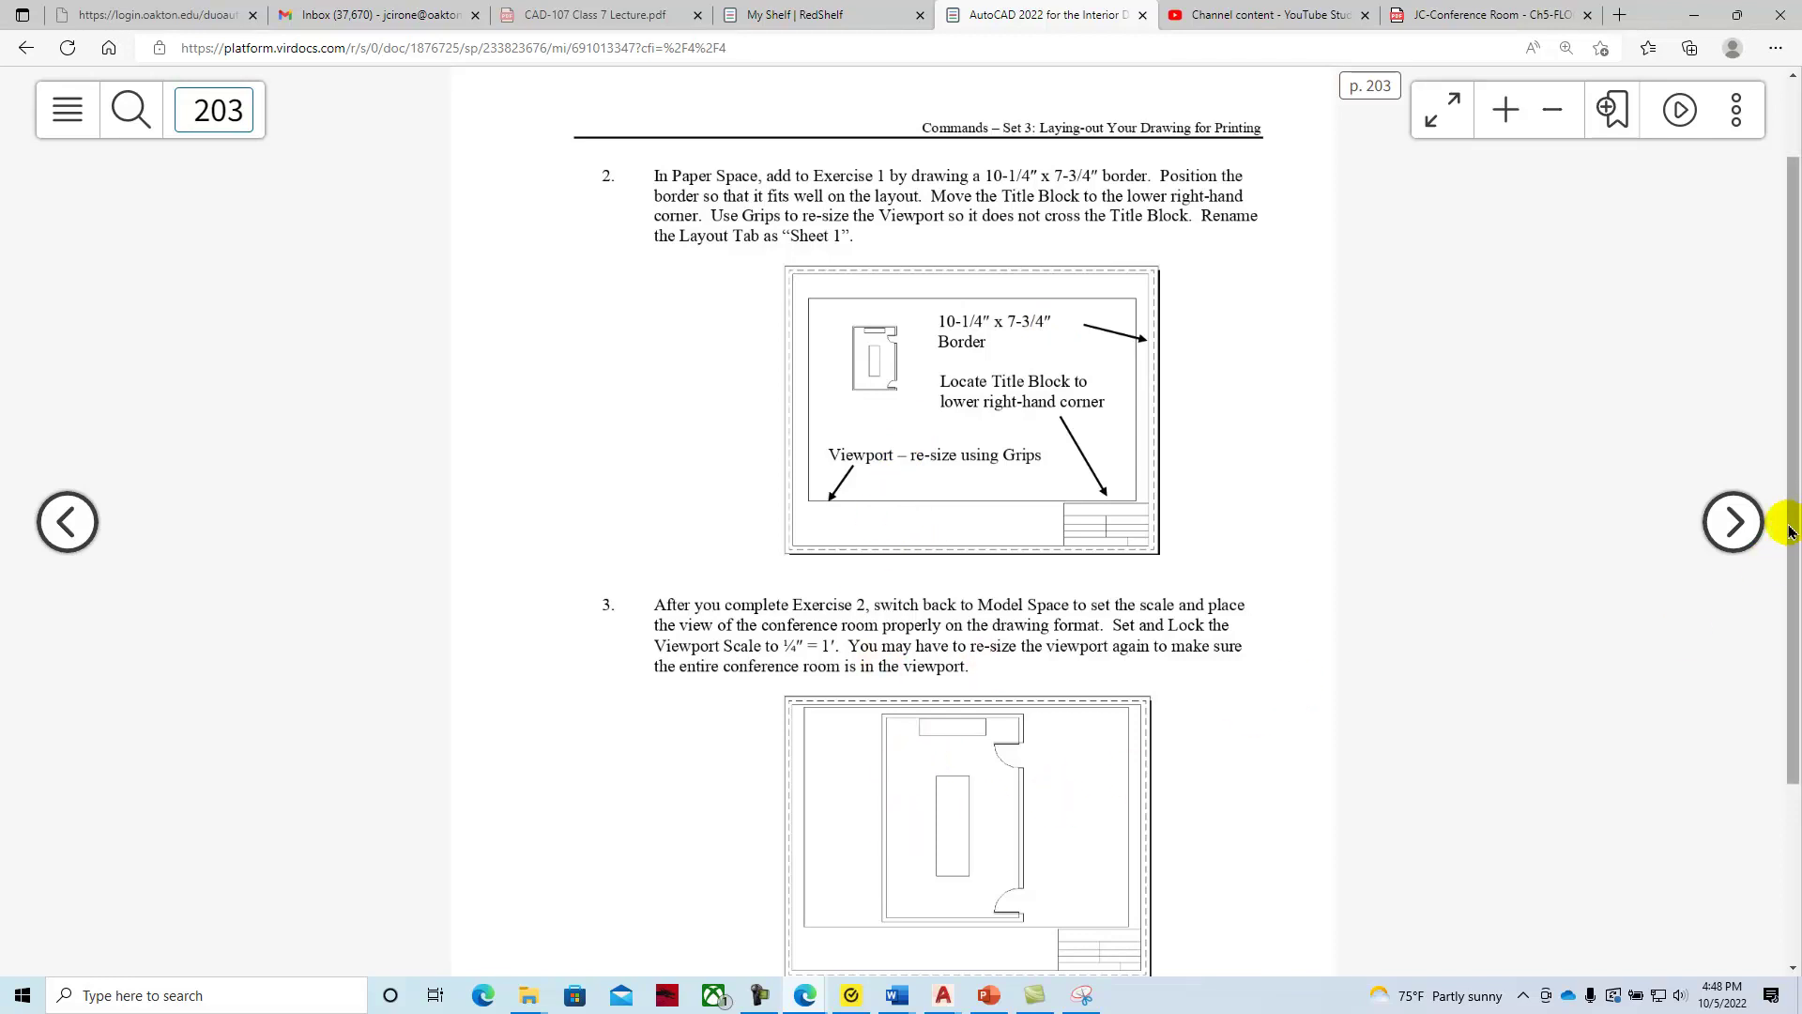
scroll(1774, 563, "down", 3)
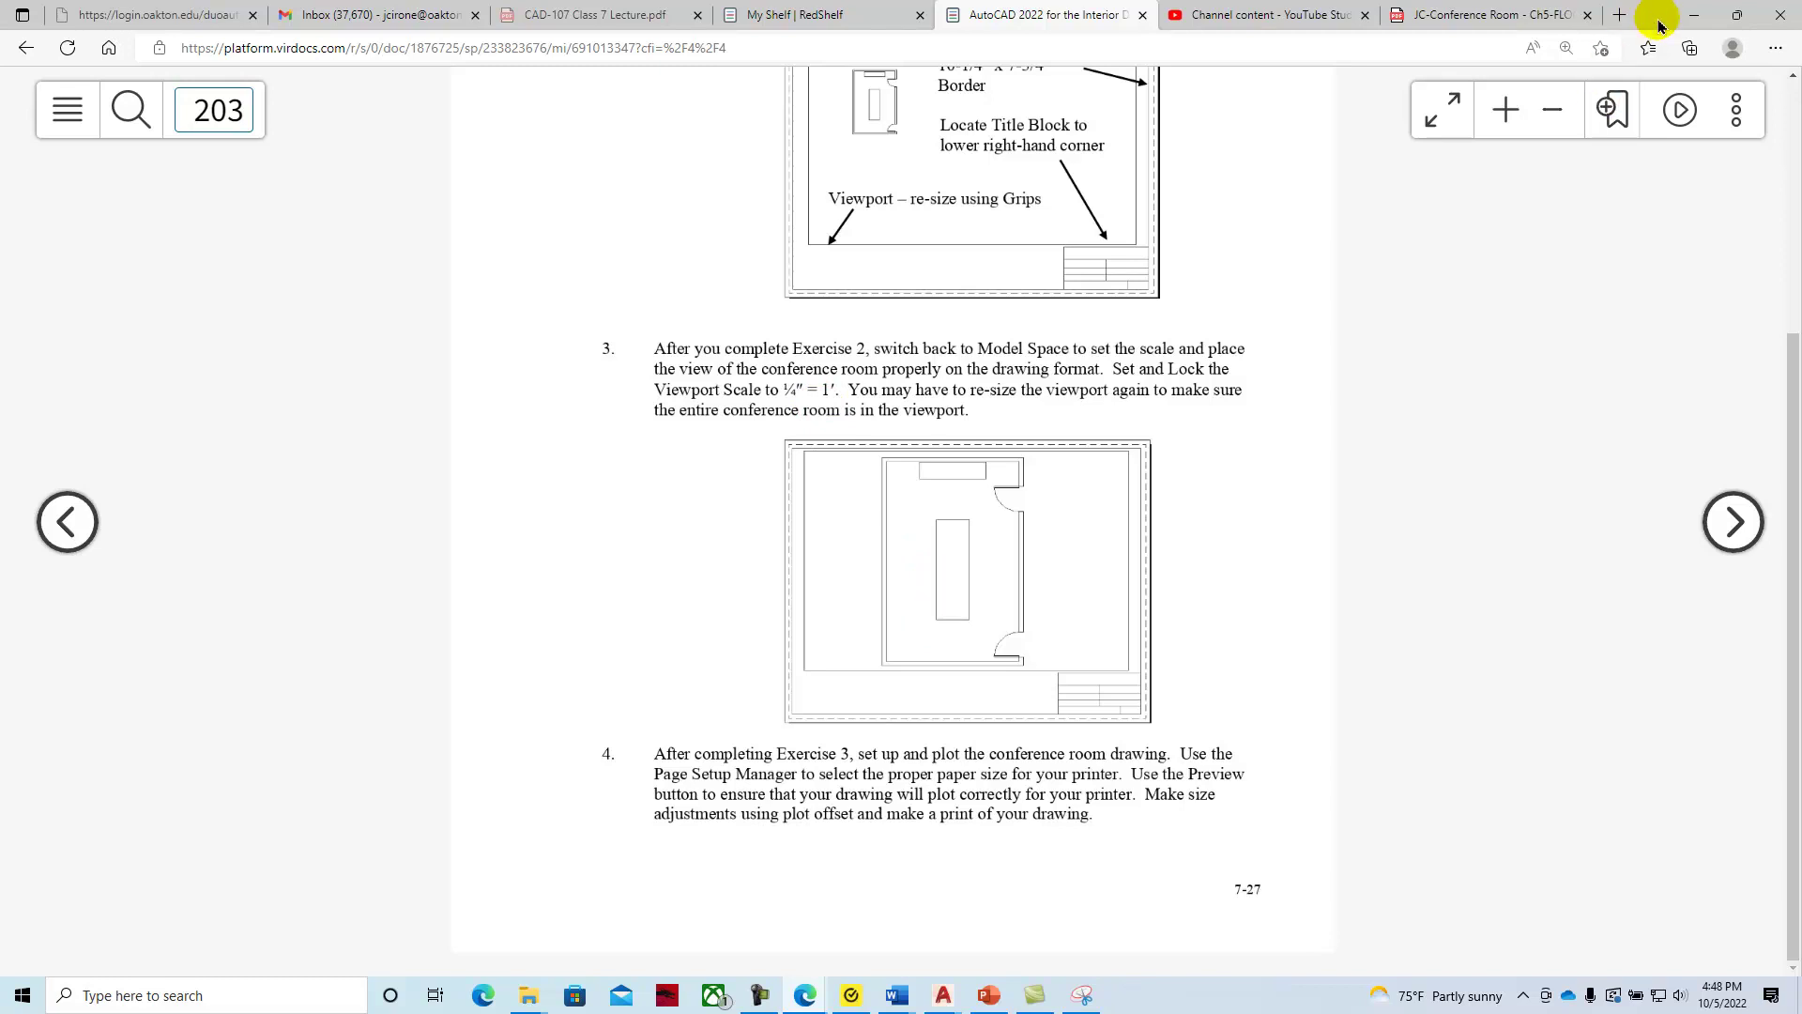
left_click(1695, 15)
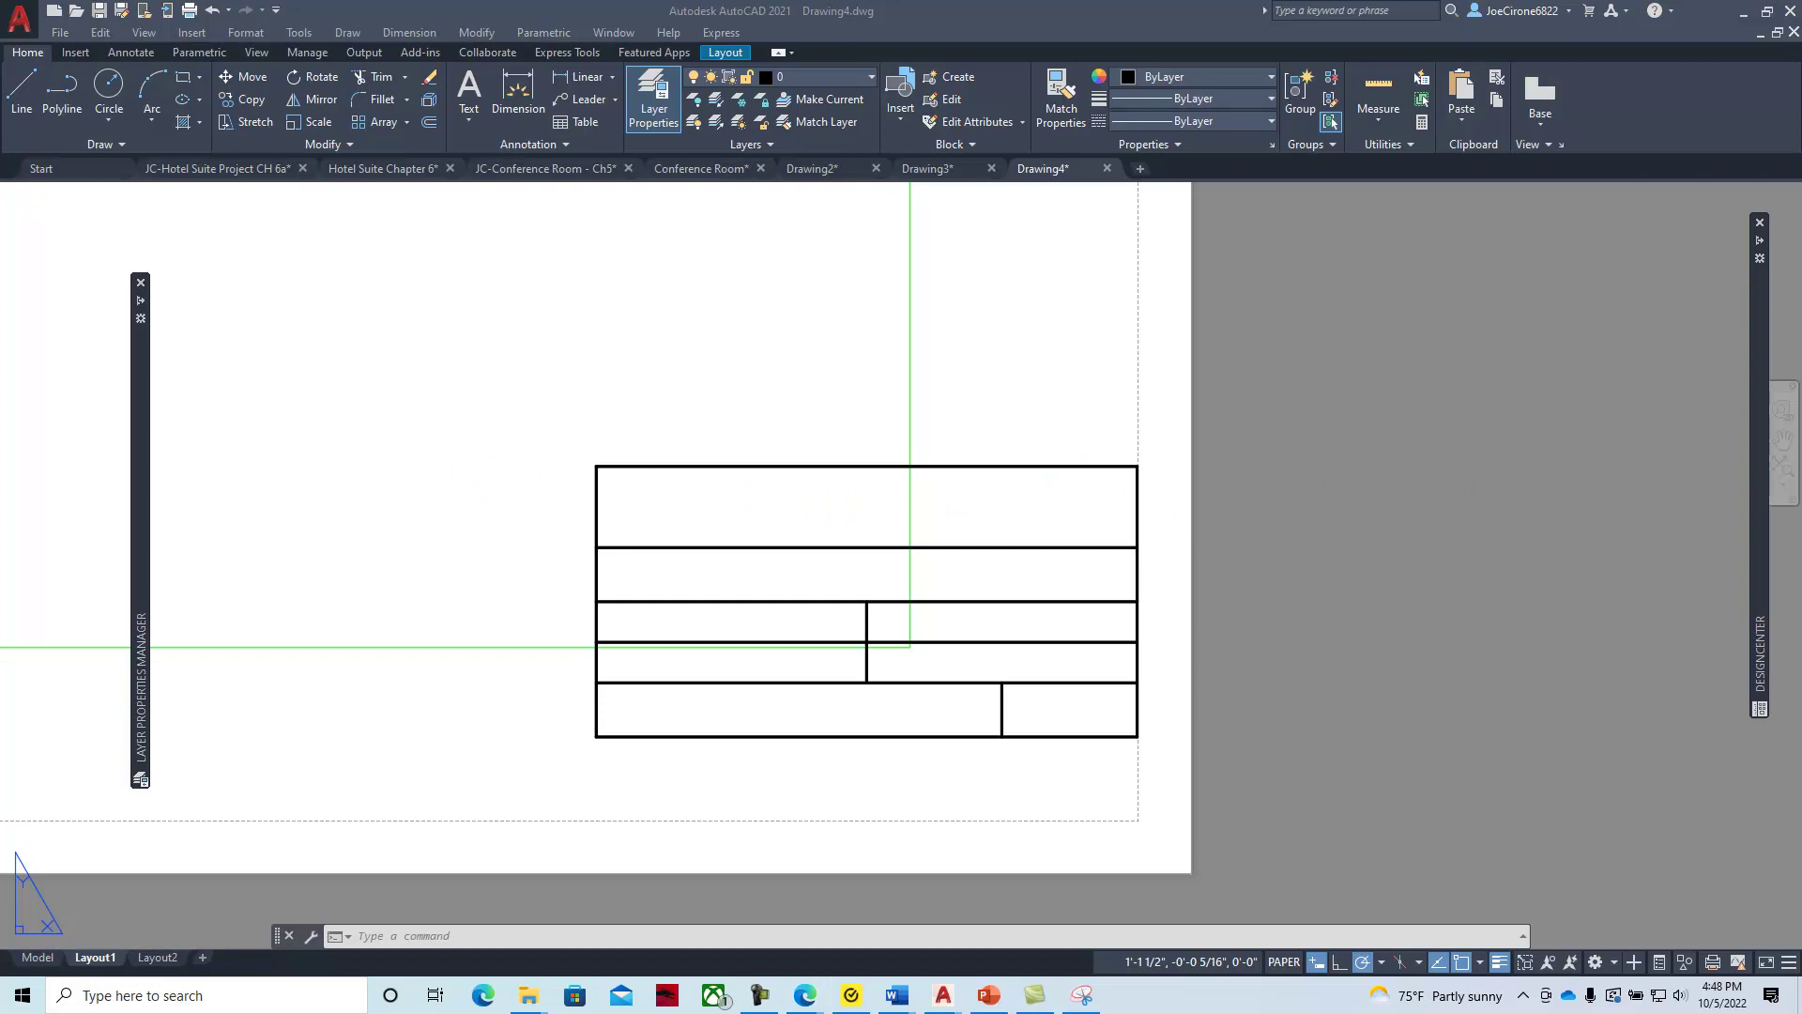
Return to the AutoCAD drawing and make Viewport the current layer
left_click(977, 380)
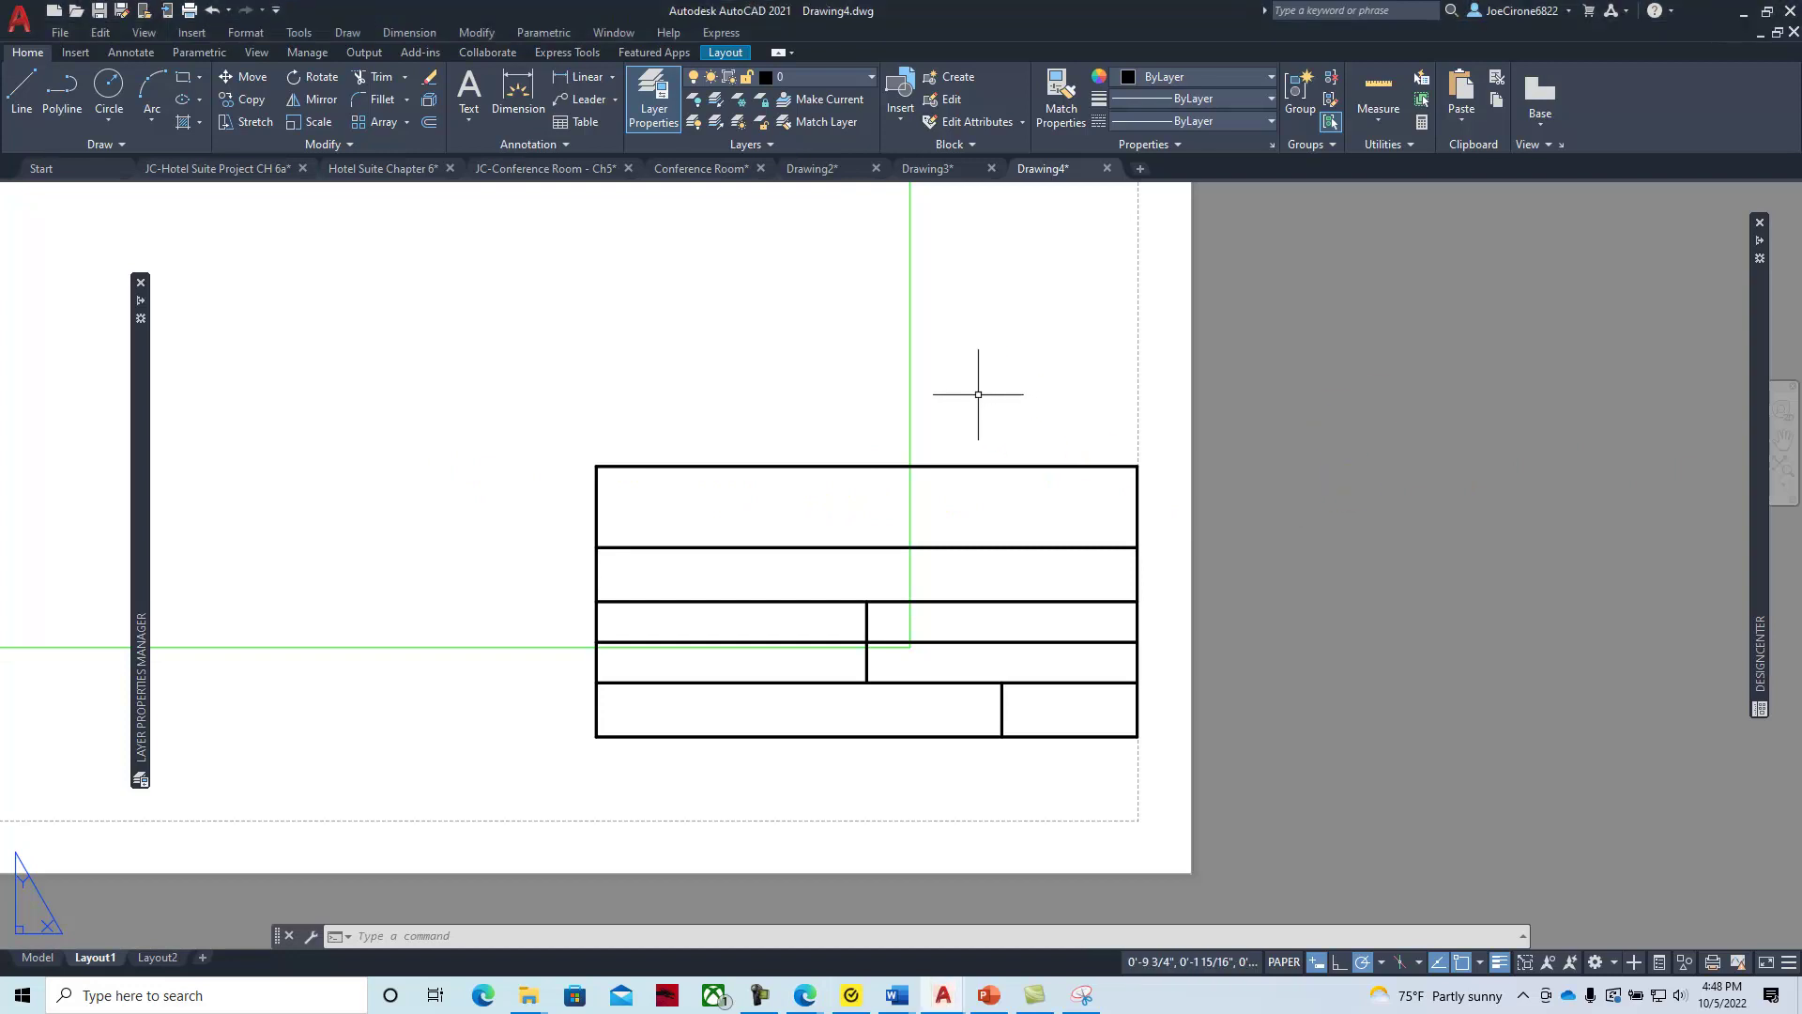
scroll(977, 391, "down", 8)
scroll(732, 320, "up", 2)
mouse_move(746, 303)
middle_mouse_down()
mouse_move(905, 516)
mouse_move(946, 493)
mouse_move(857, 488)
middle_mouse_up()
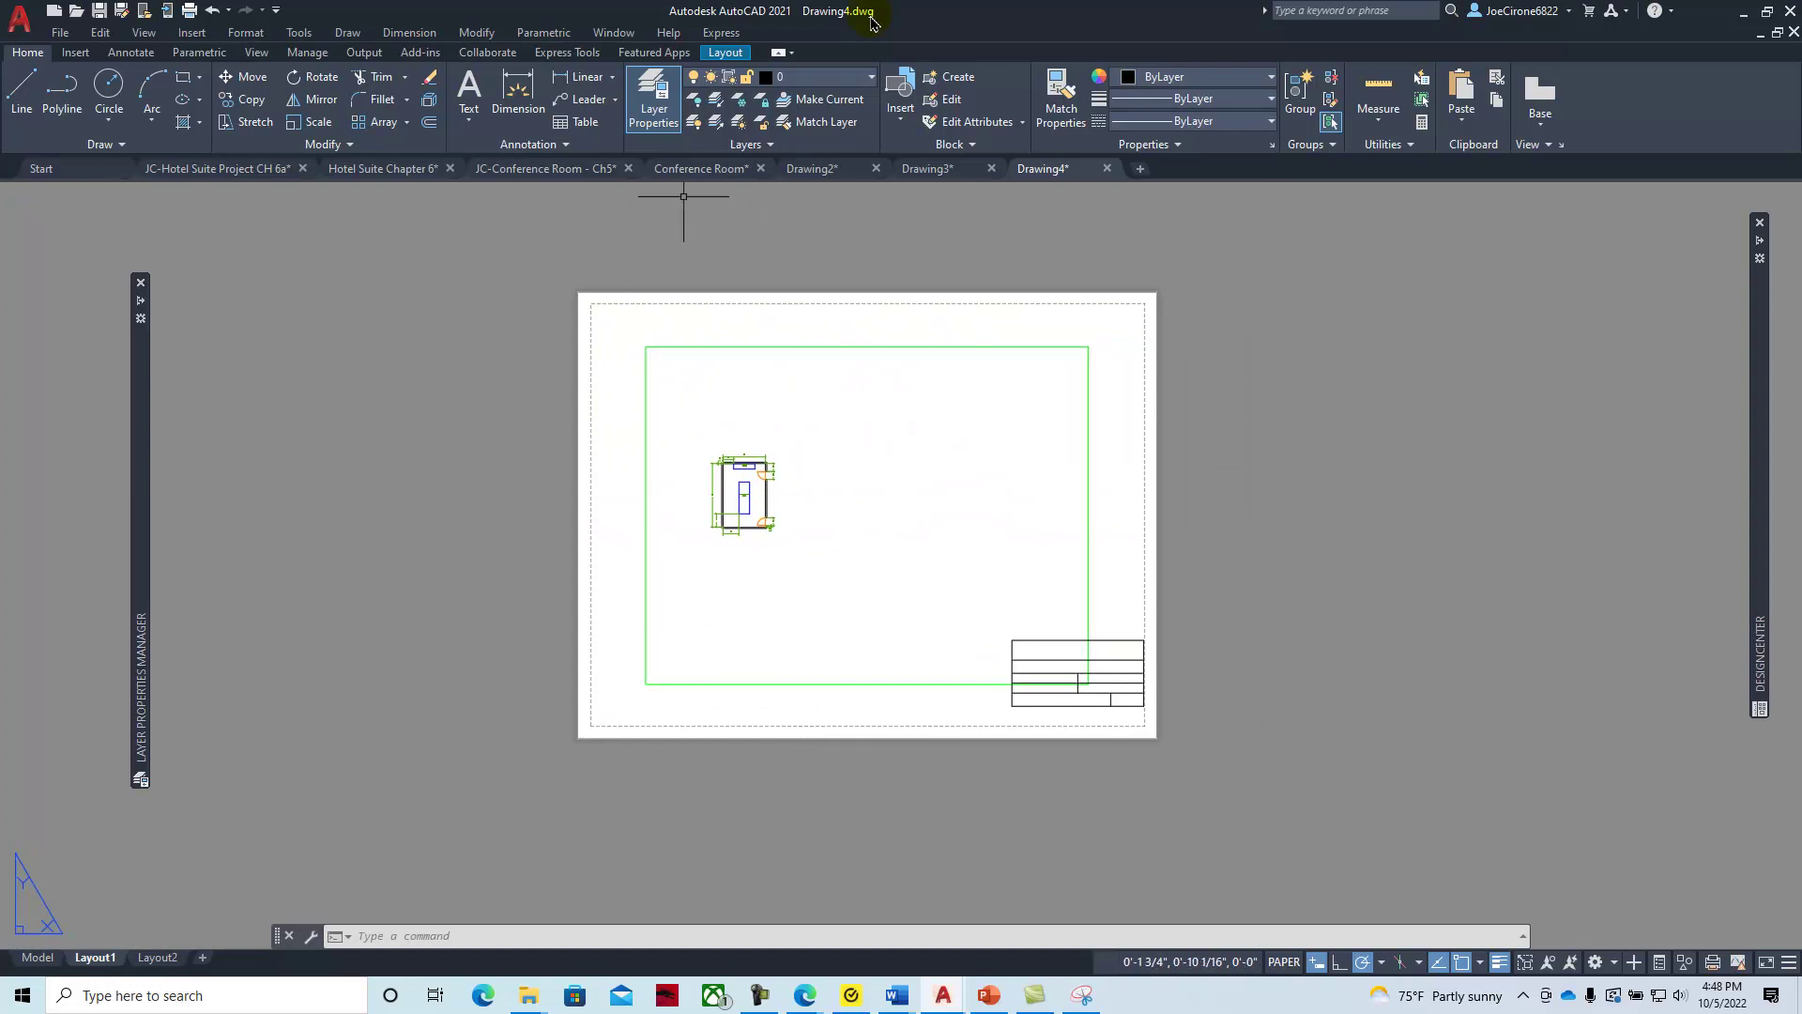
left_click(864, 82)
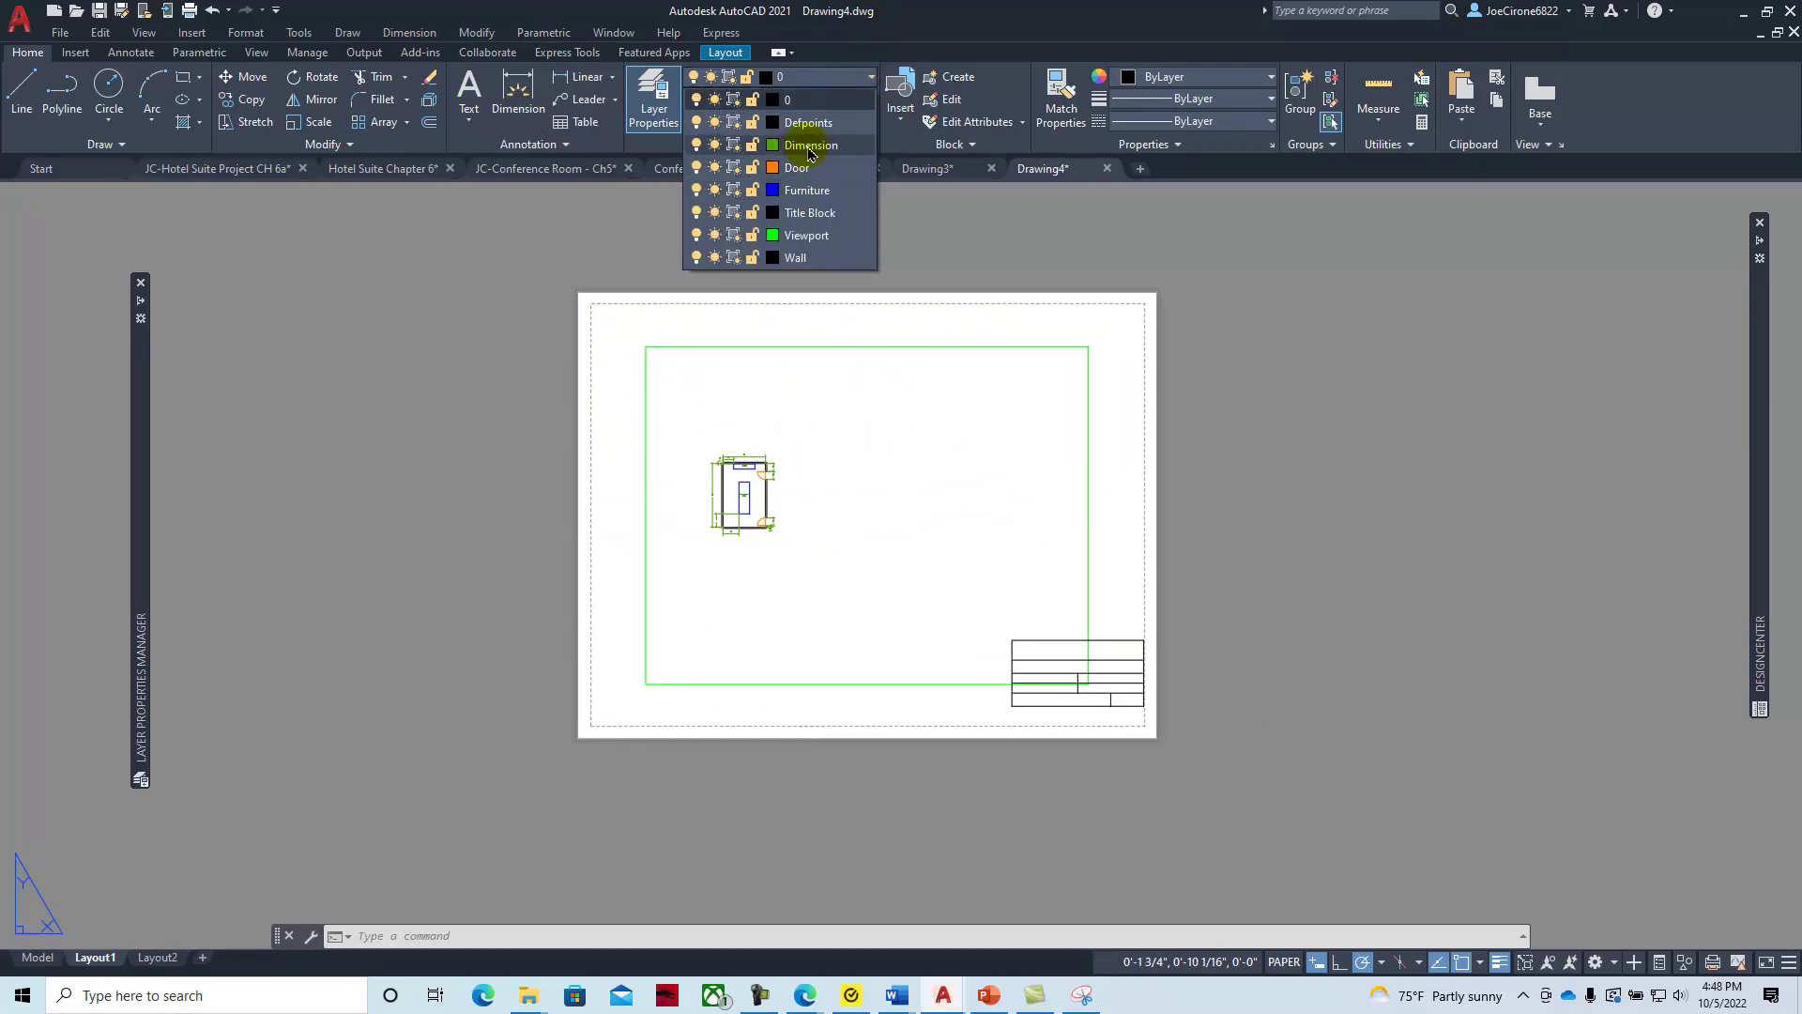
left_click(806, 237)
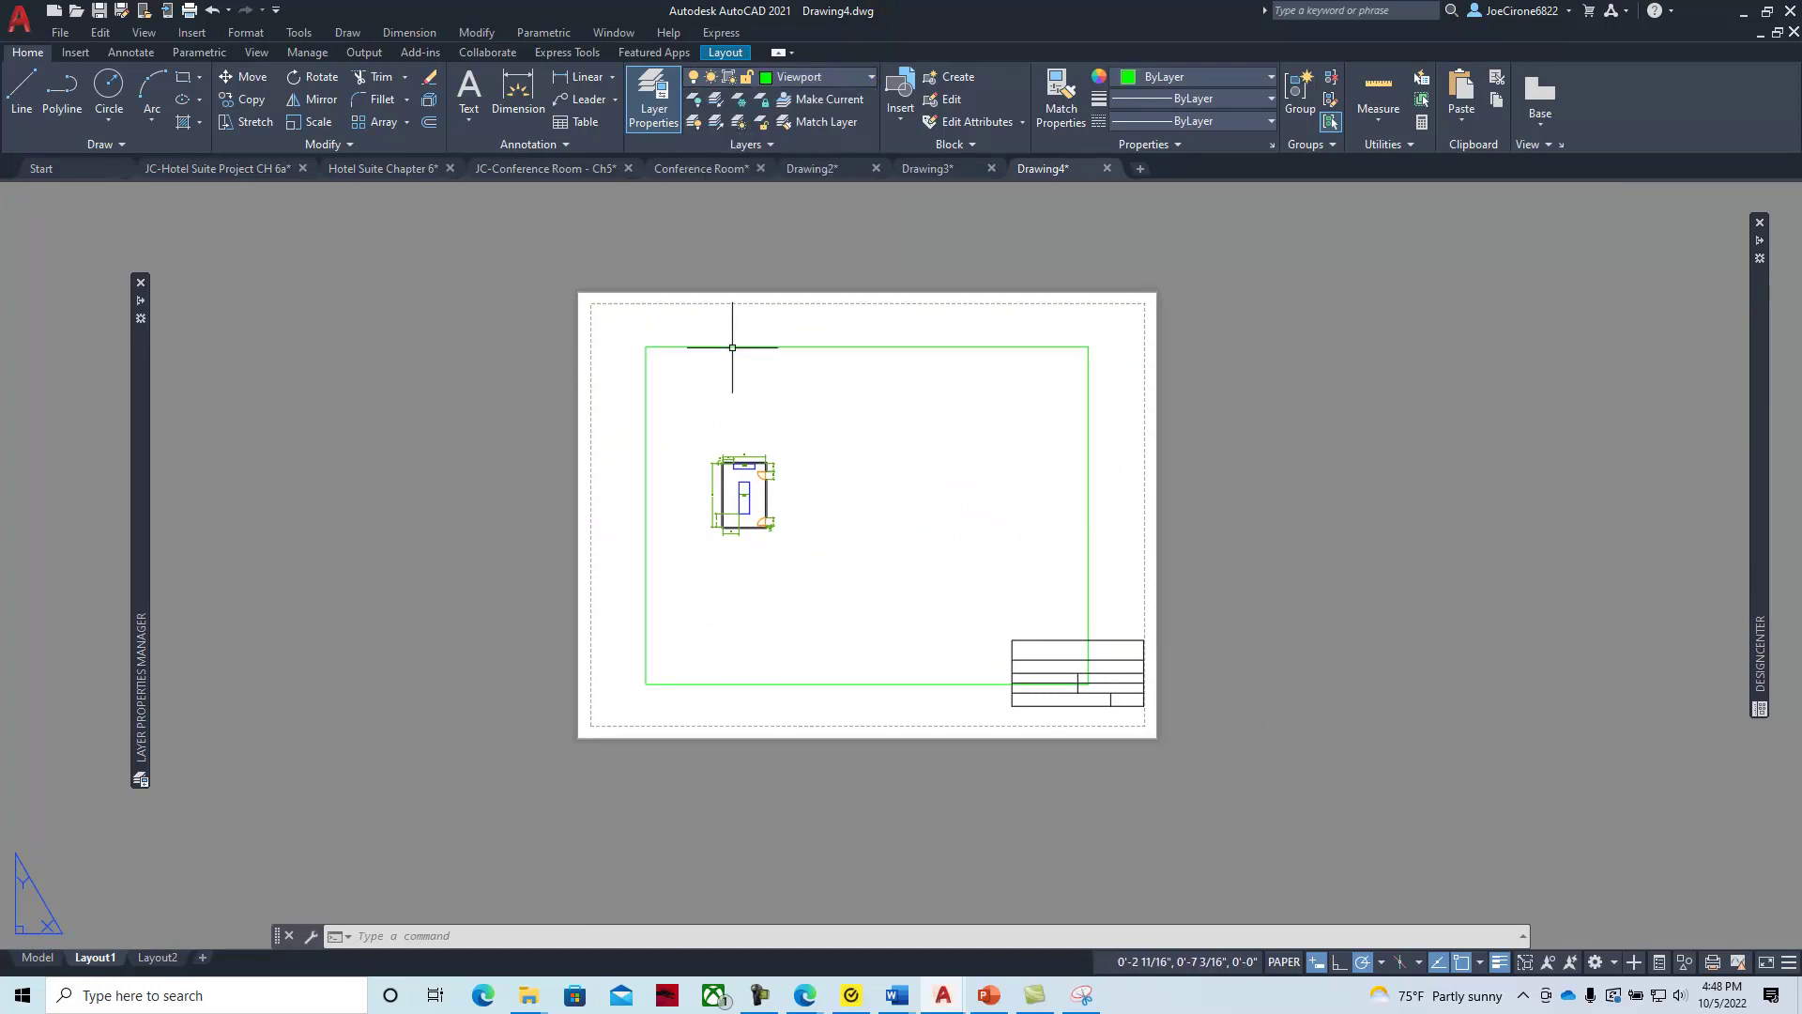
Delete the existing viewport showing the conference room from Layout1
left_click(769, 348)
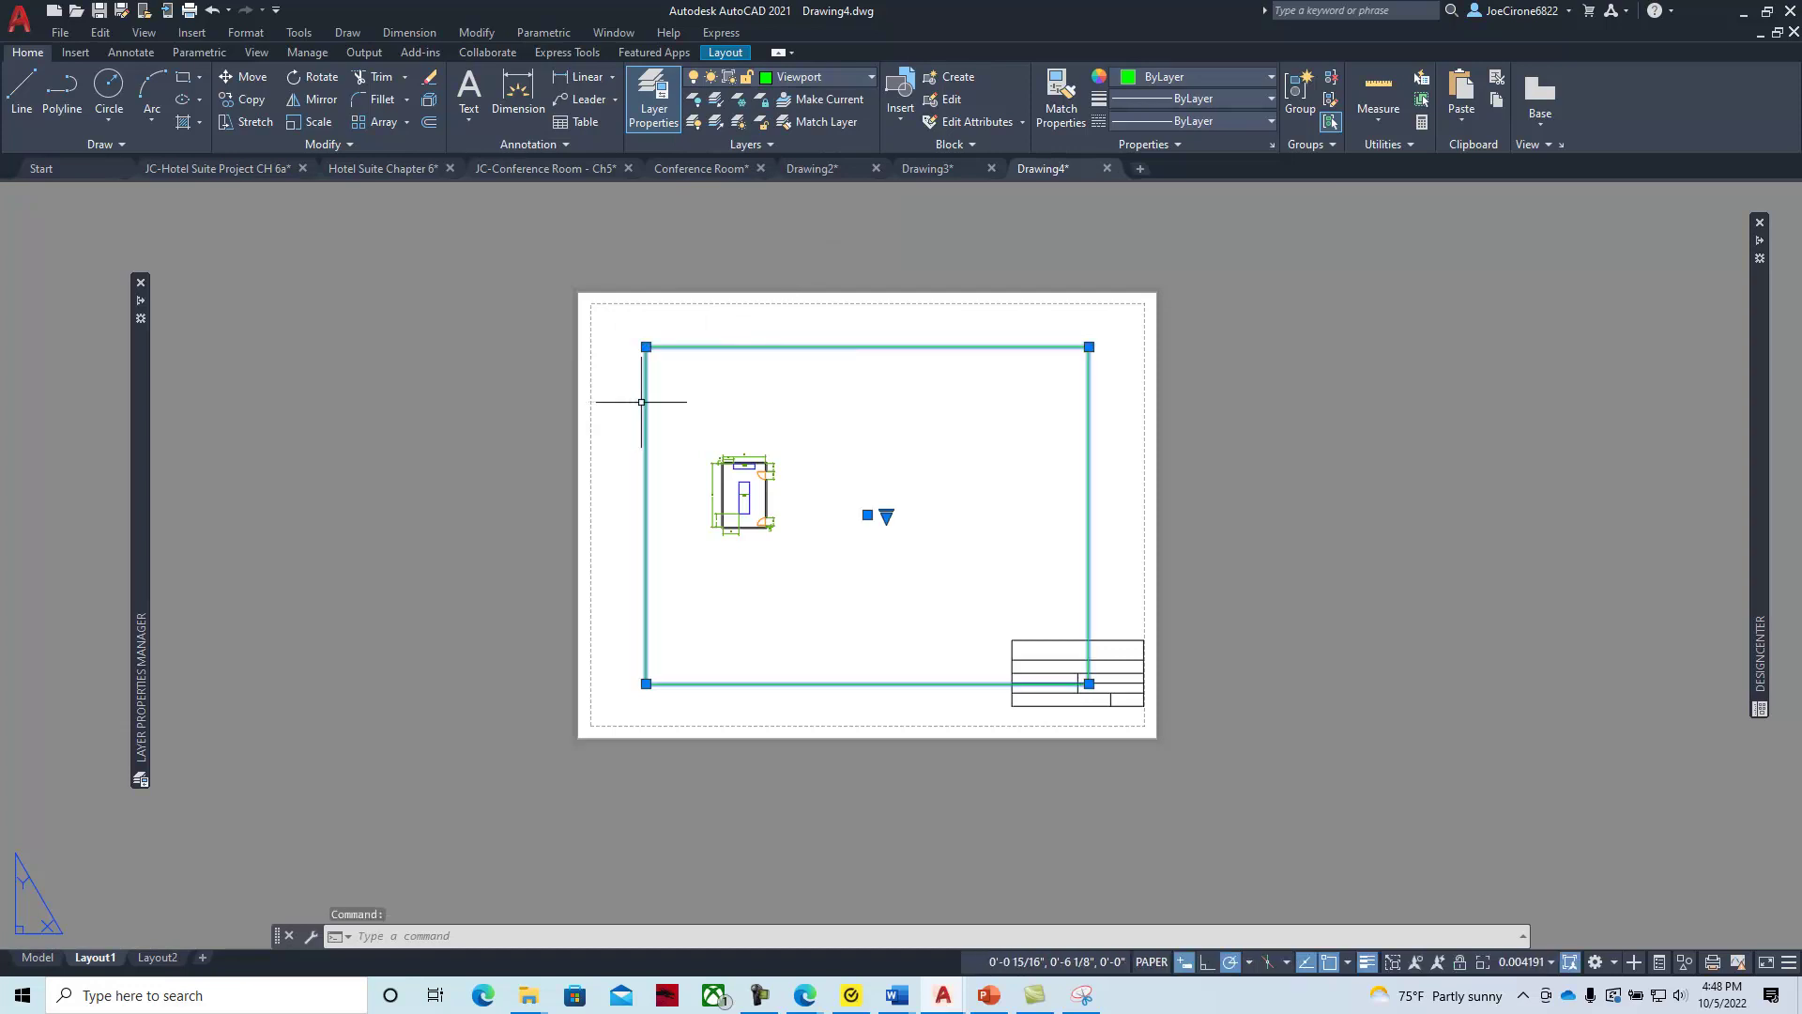
mouse_move(645, 402)
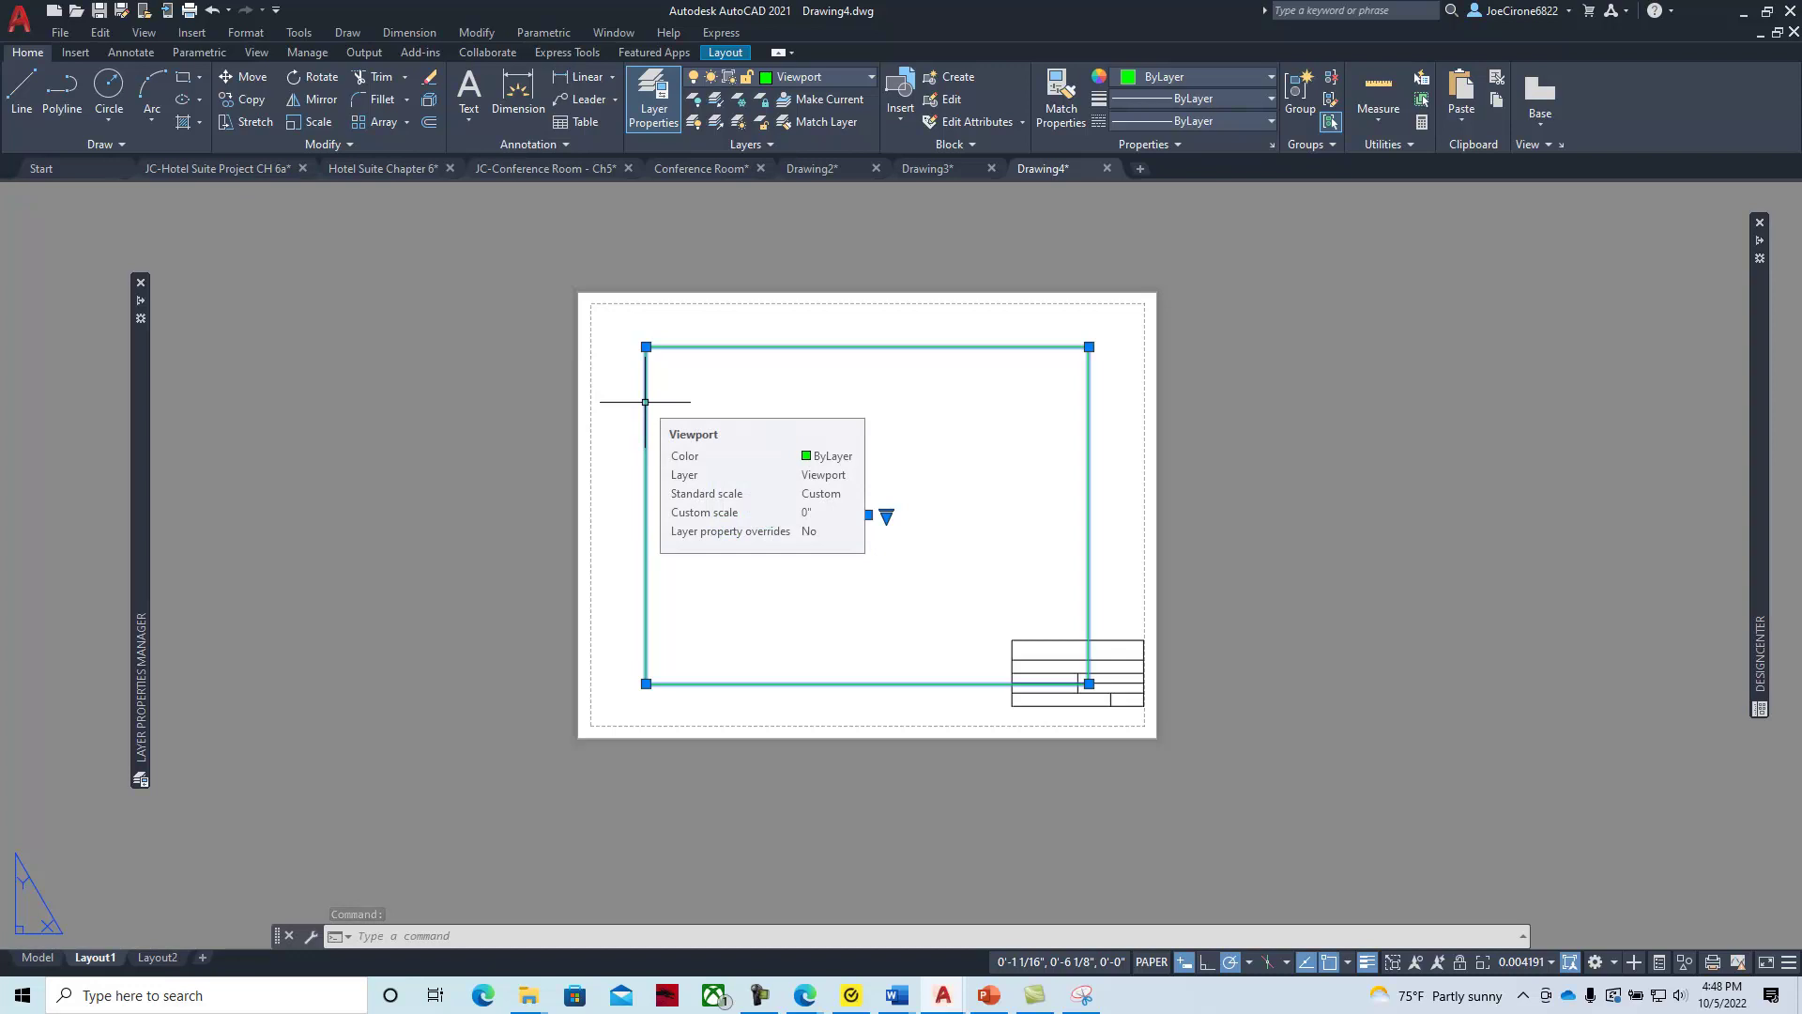
key("Delete")
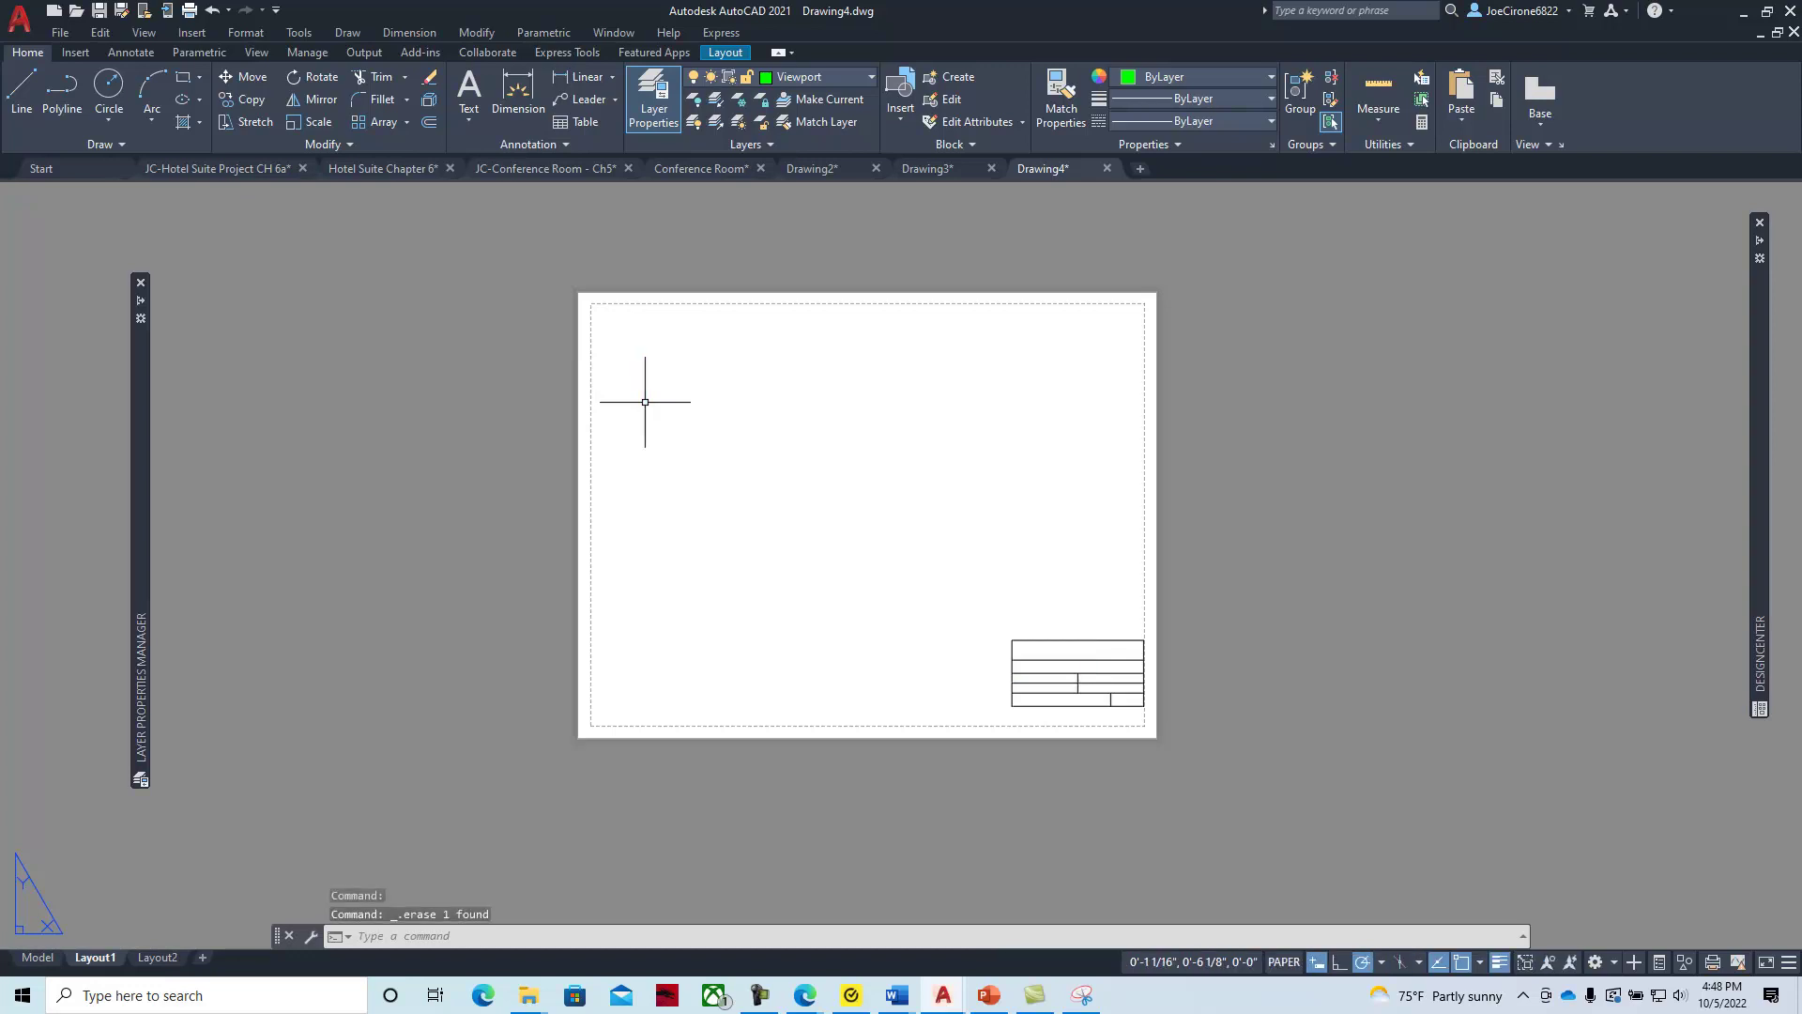
Draw a vertical line down from near the sheet's upper-left corner and a horizontal line from its lower end, stopping above the title block
left_click(5, 99)
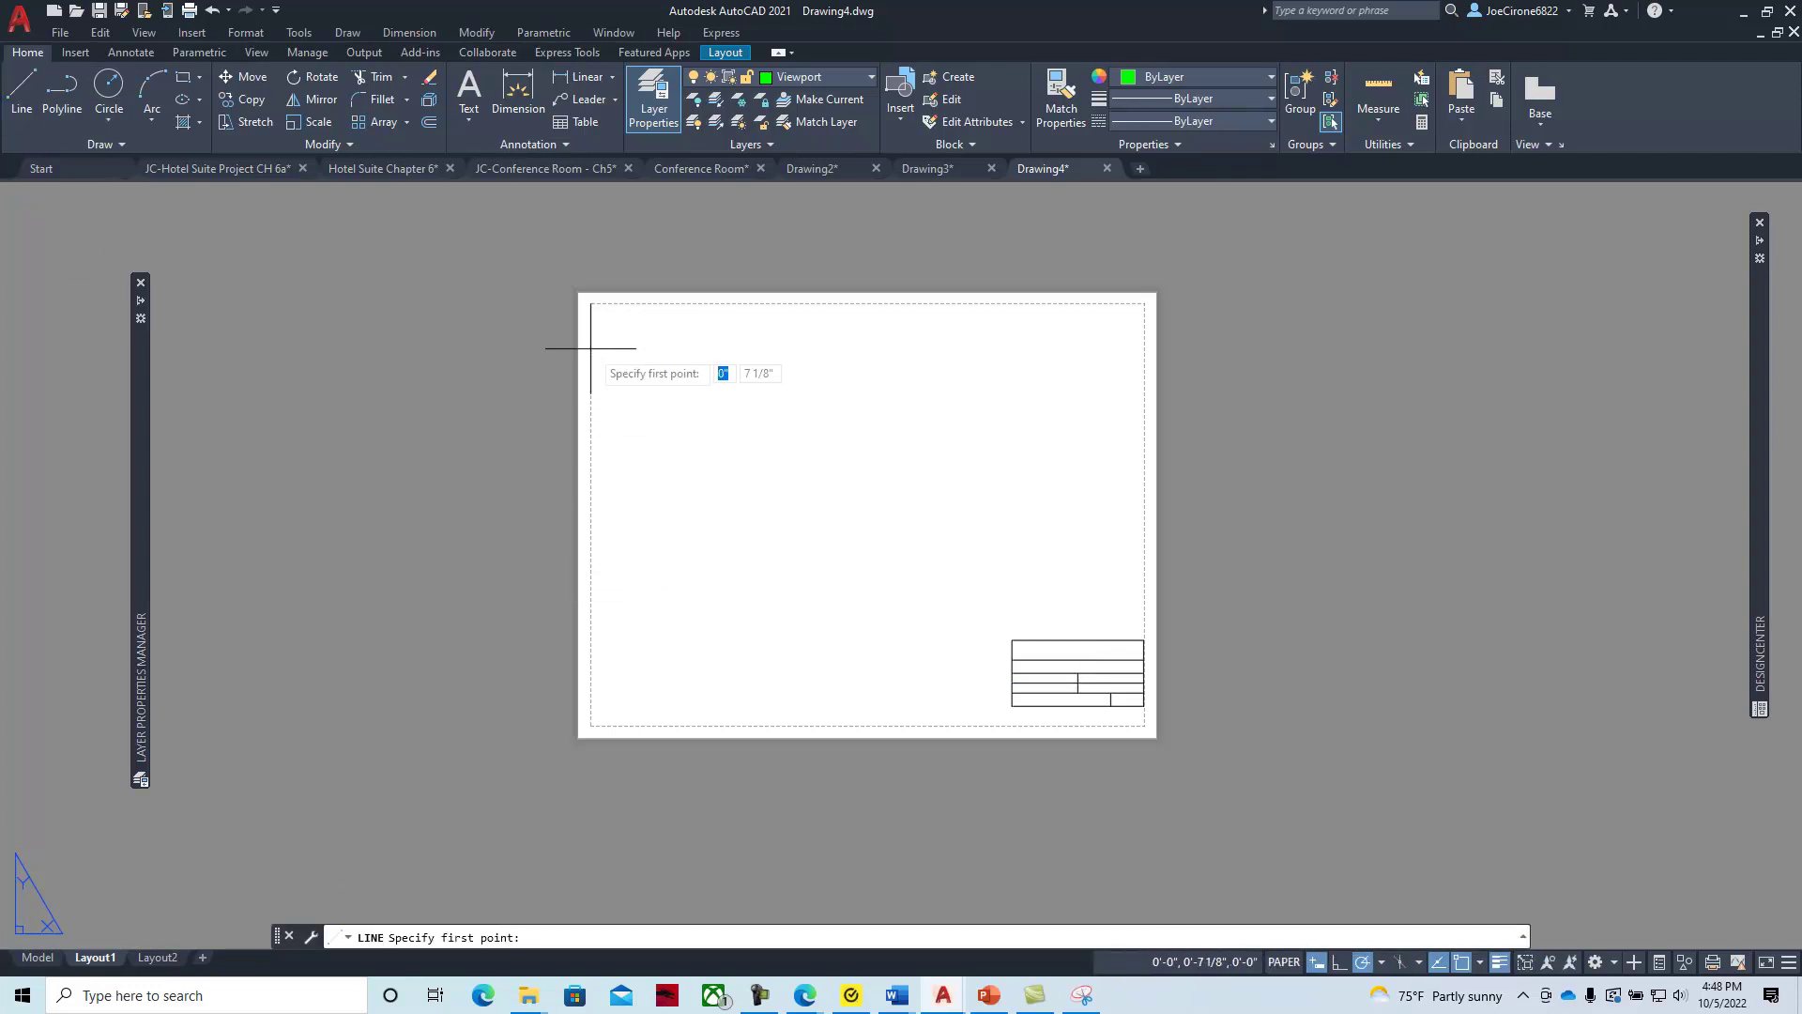
left_click(616, 322)
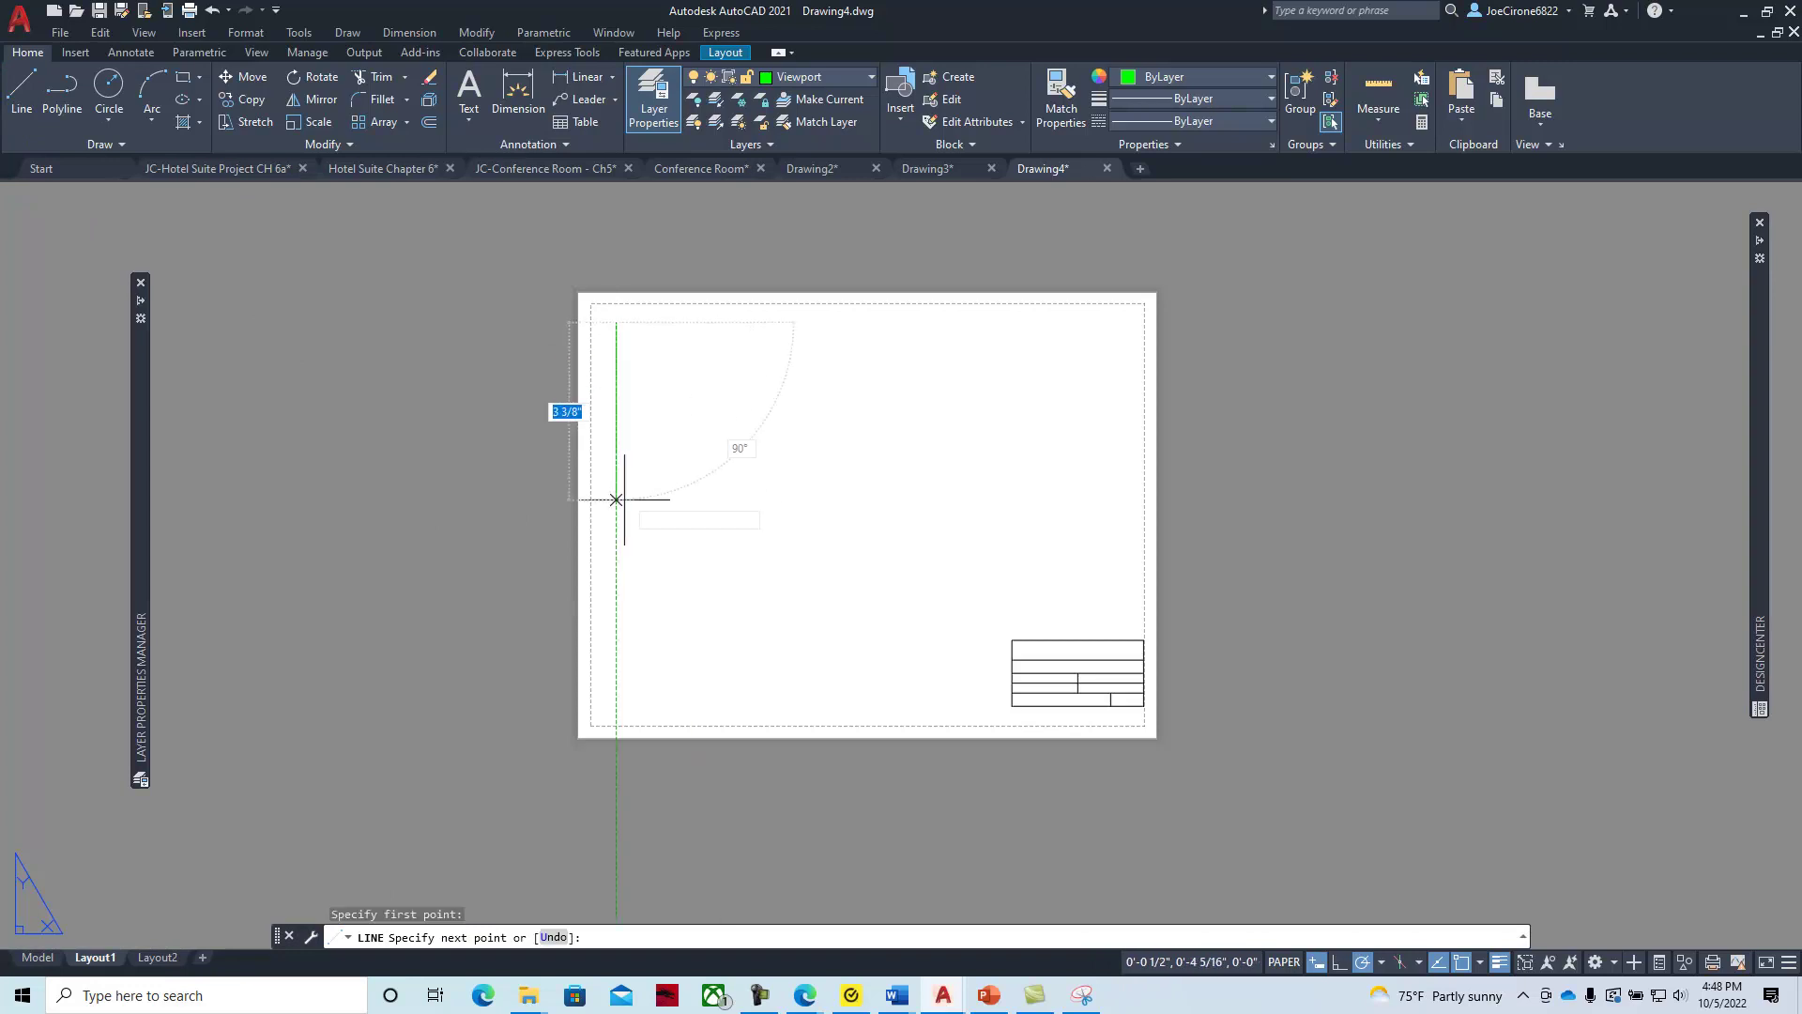
left_click(616, 622)
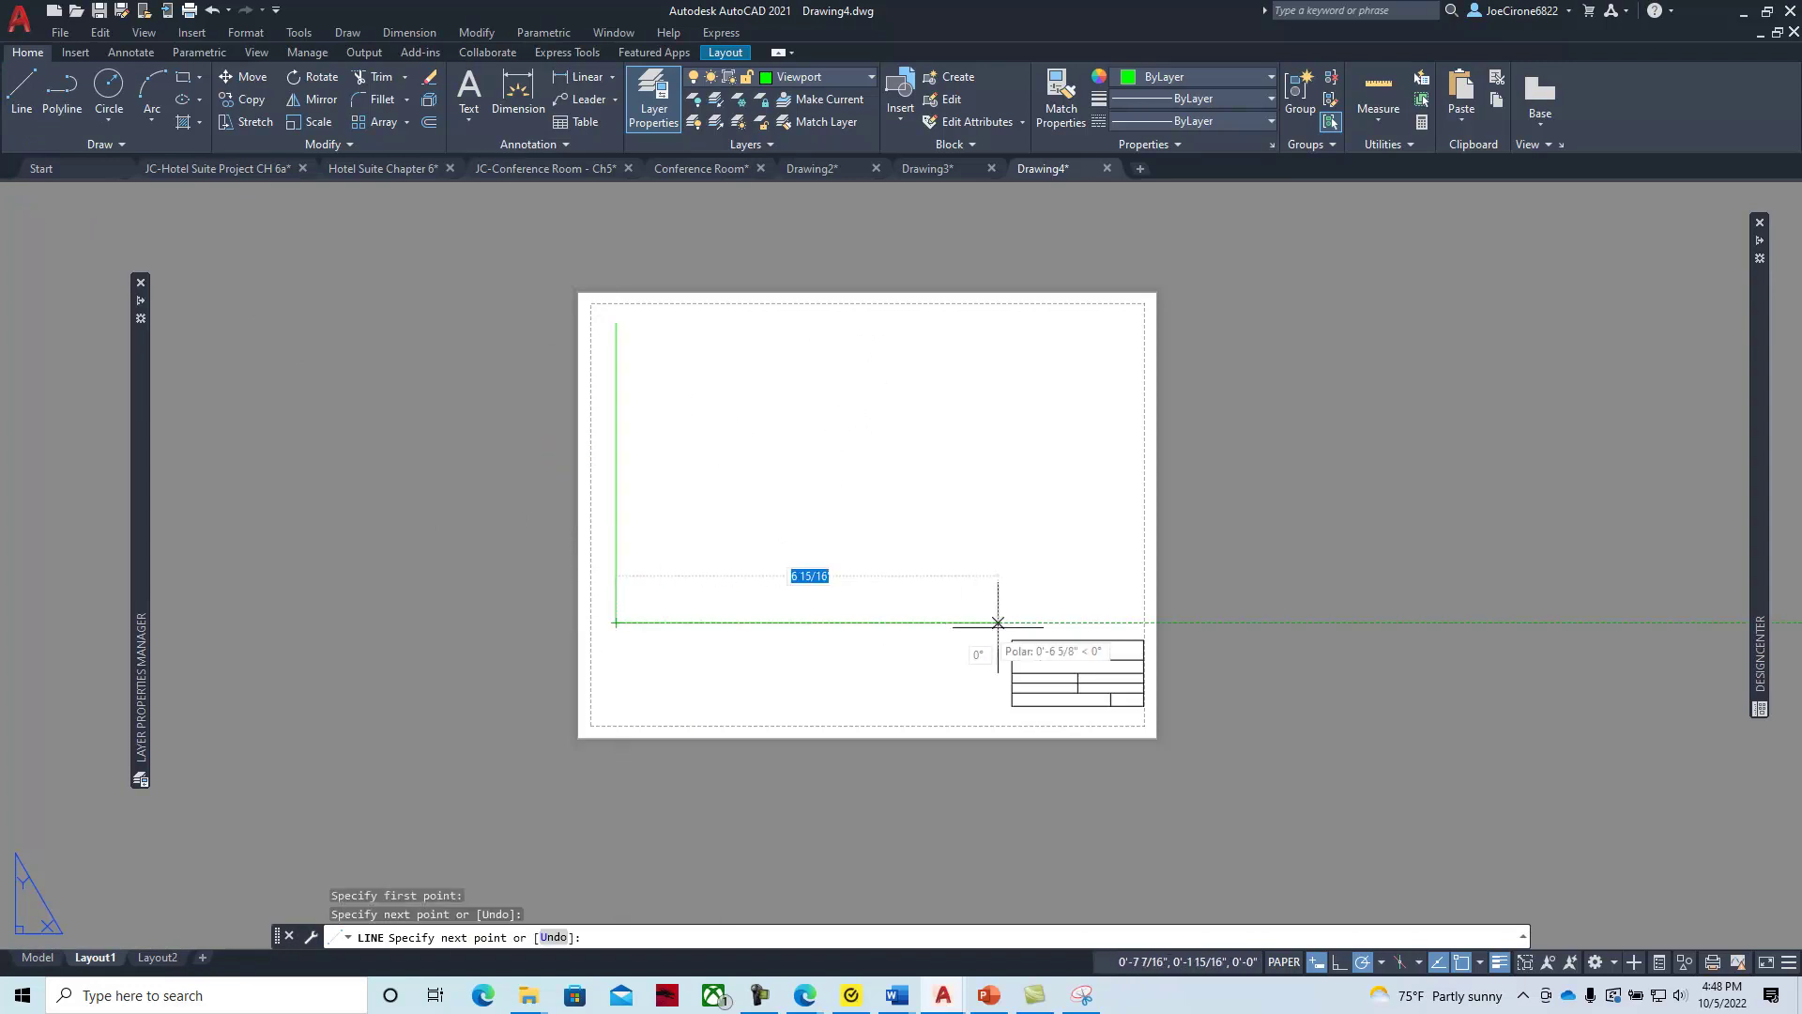
left_click(1083, 622)
type("6")
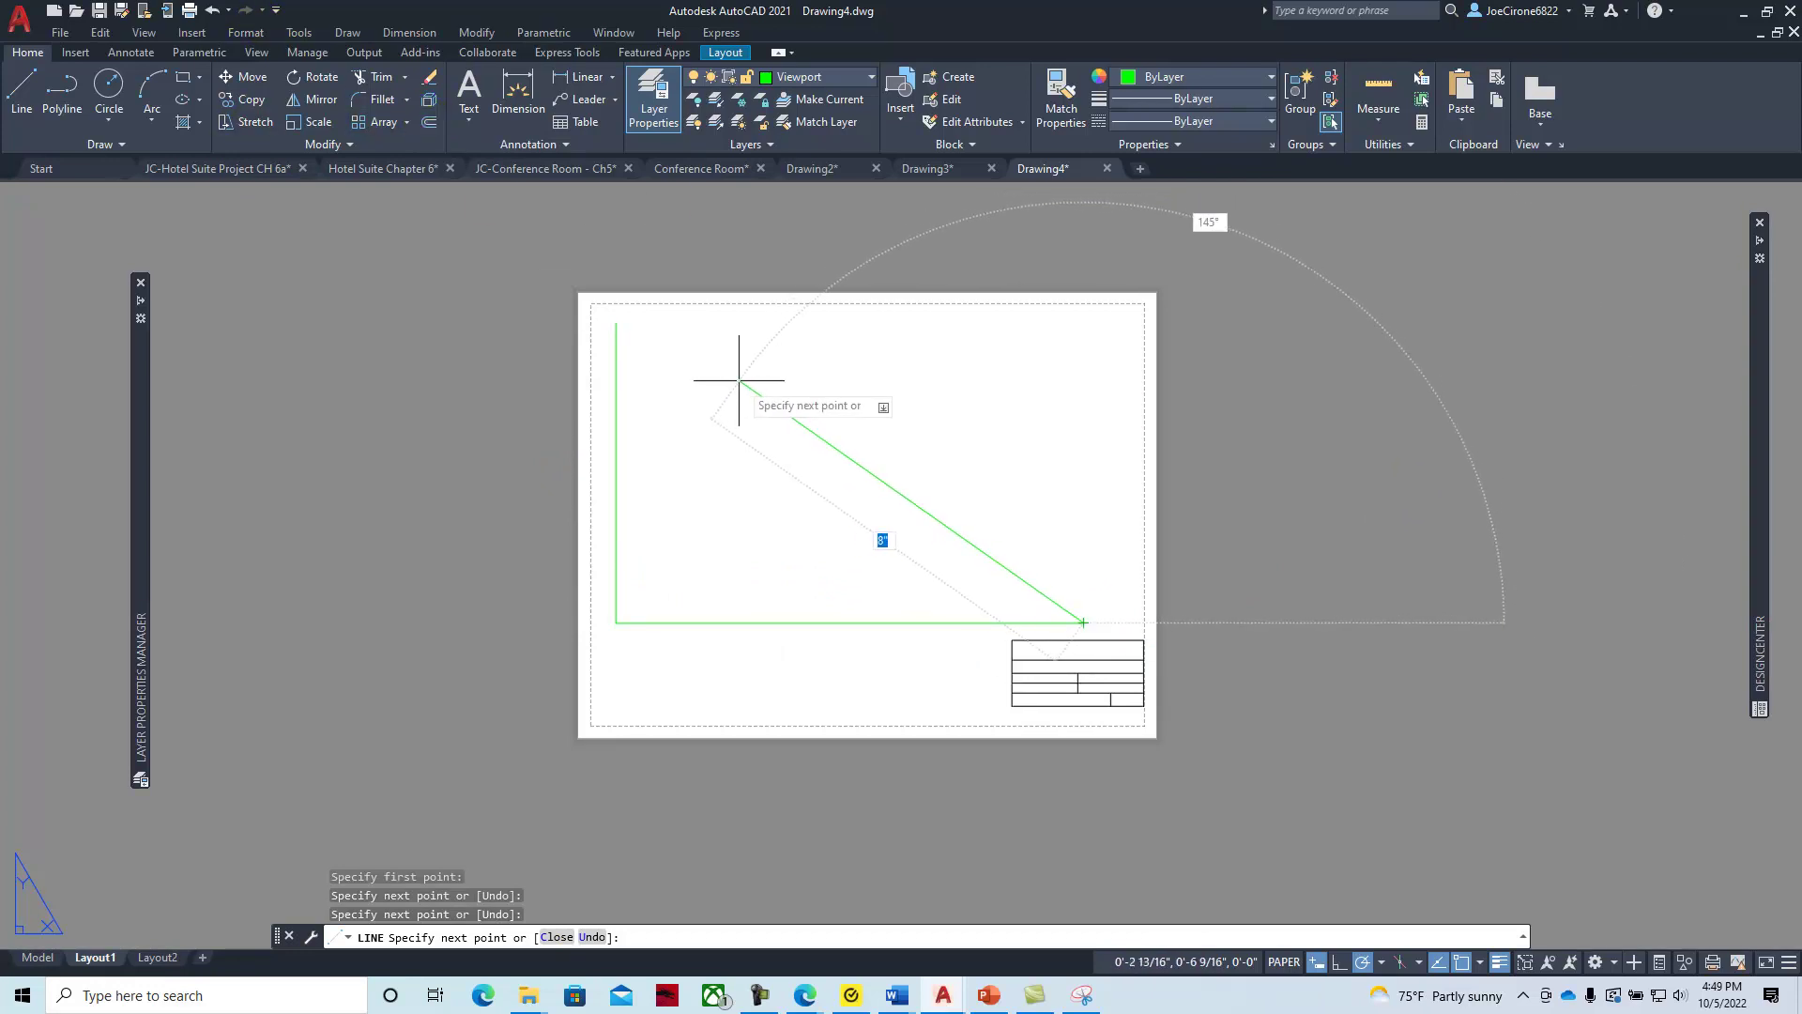
key("Escape")
Offset the left vertical border line 10-1/4" to the right
left_click(429, 123)
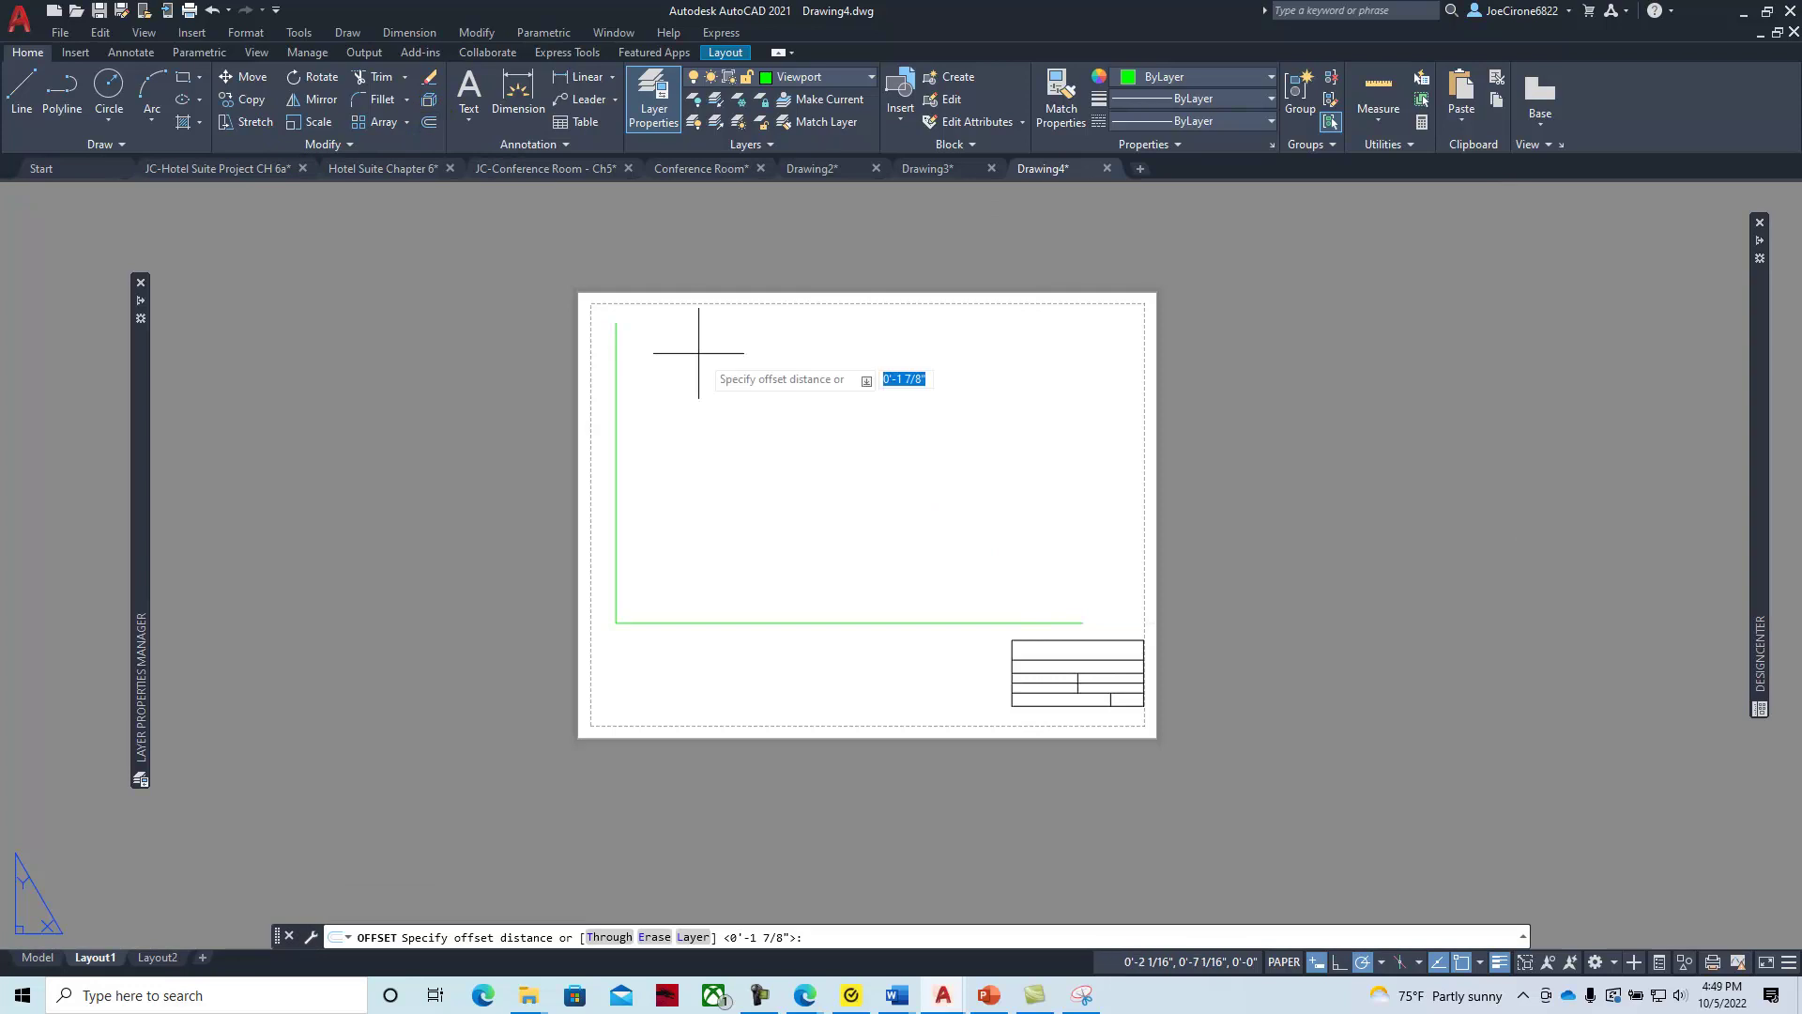
type("10-1/4")
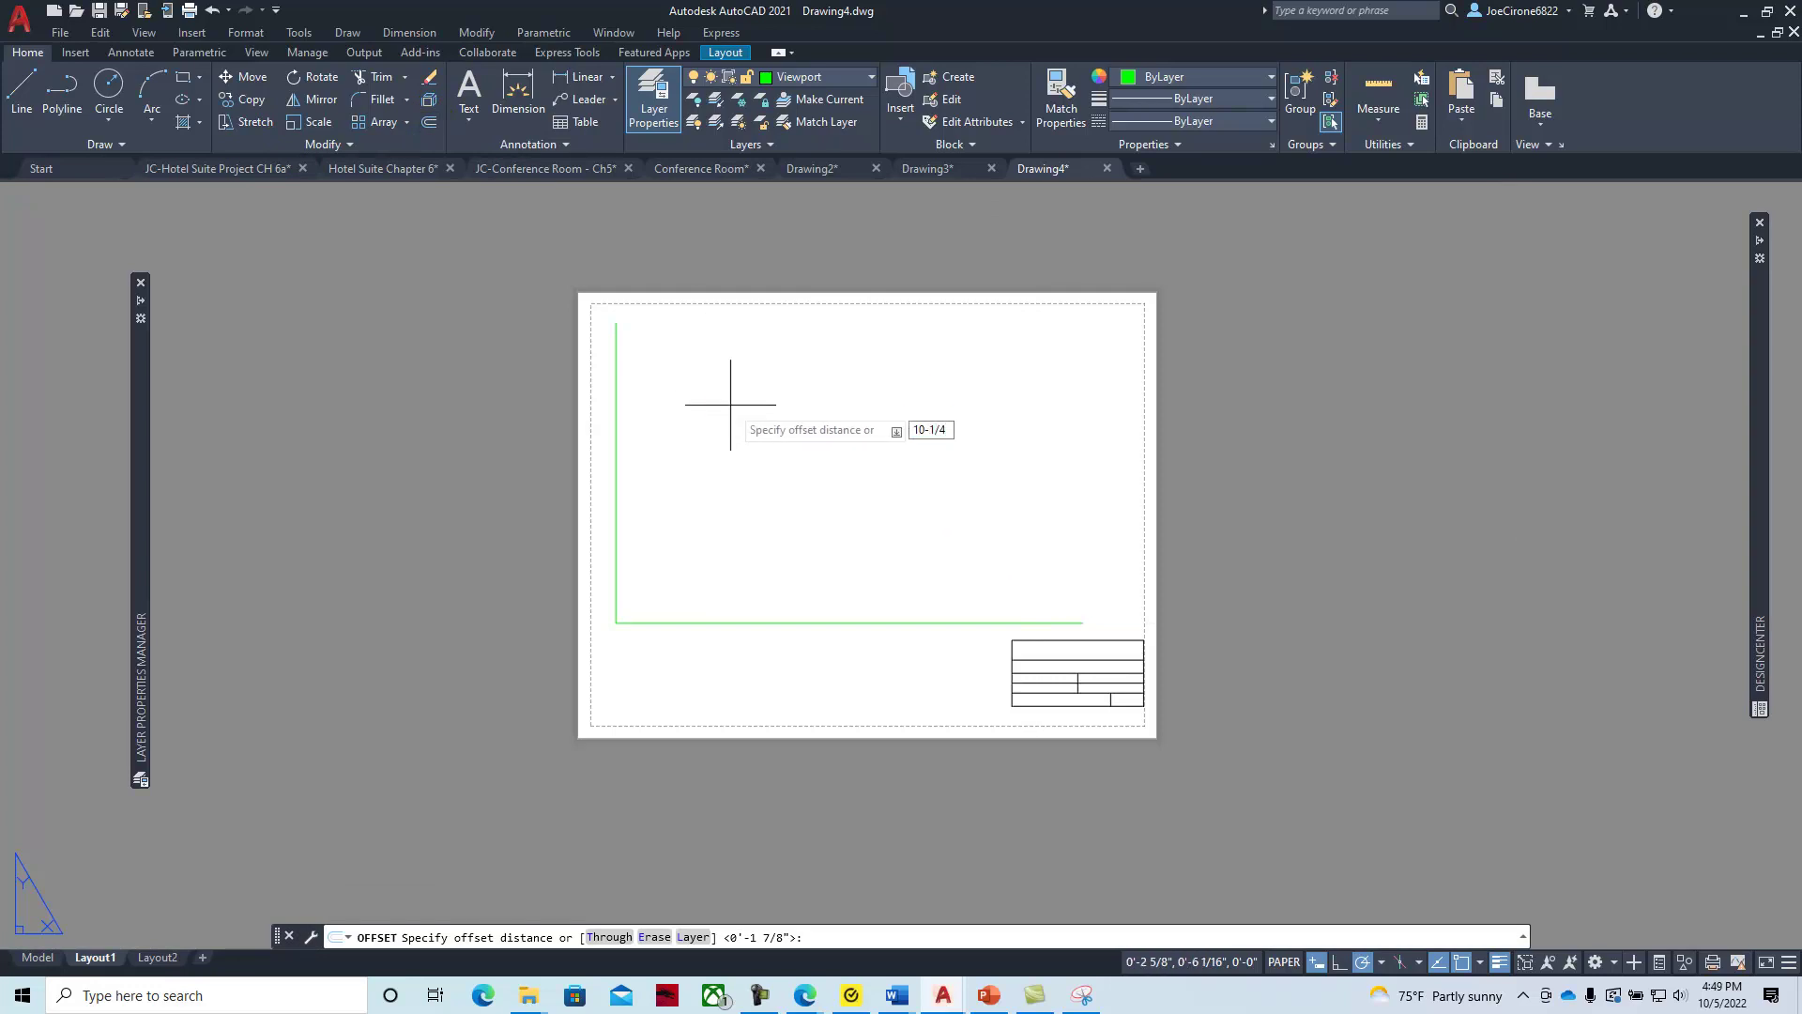
key("Return")
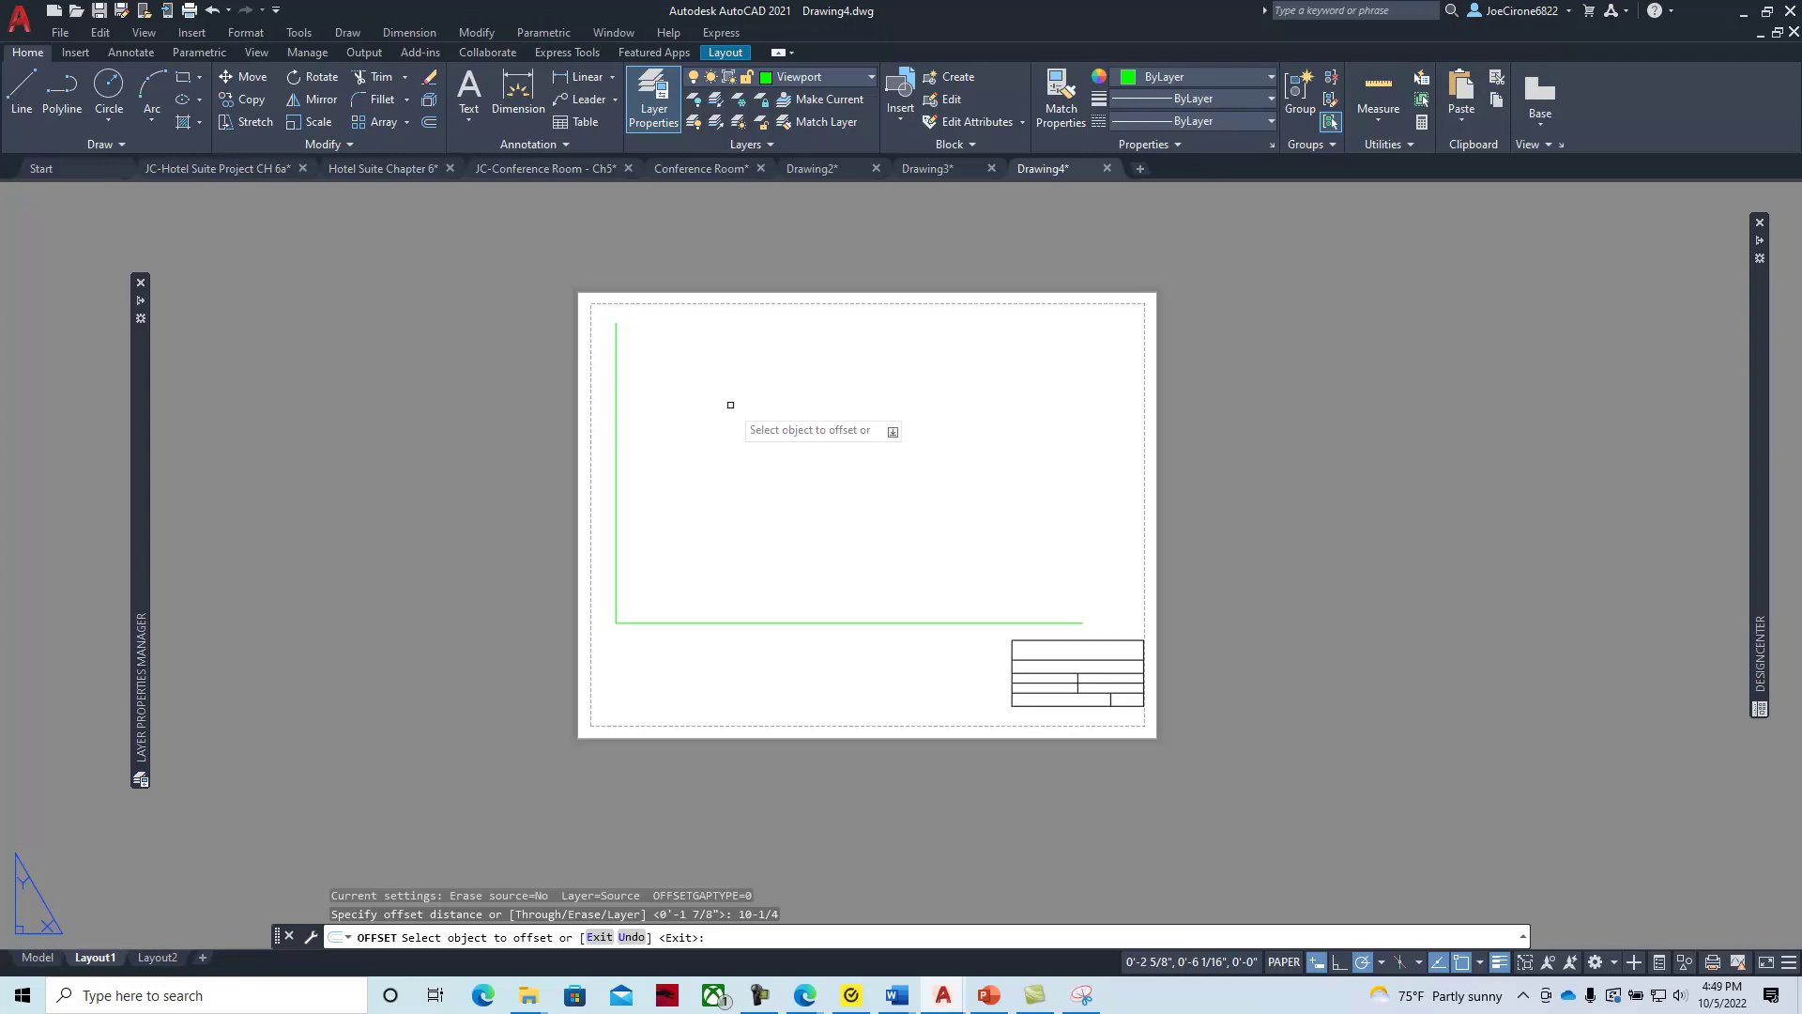
left_click(617, 428)
left_click(904, 427)
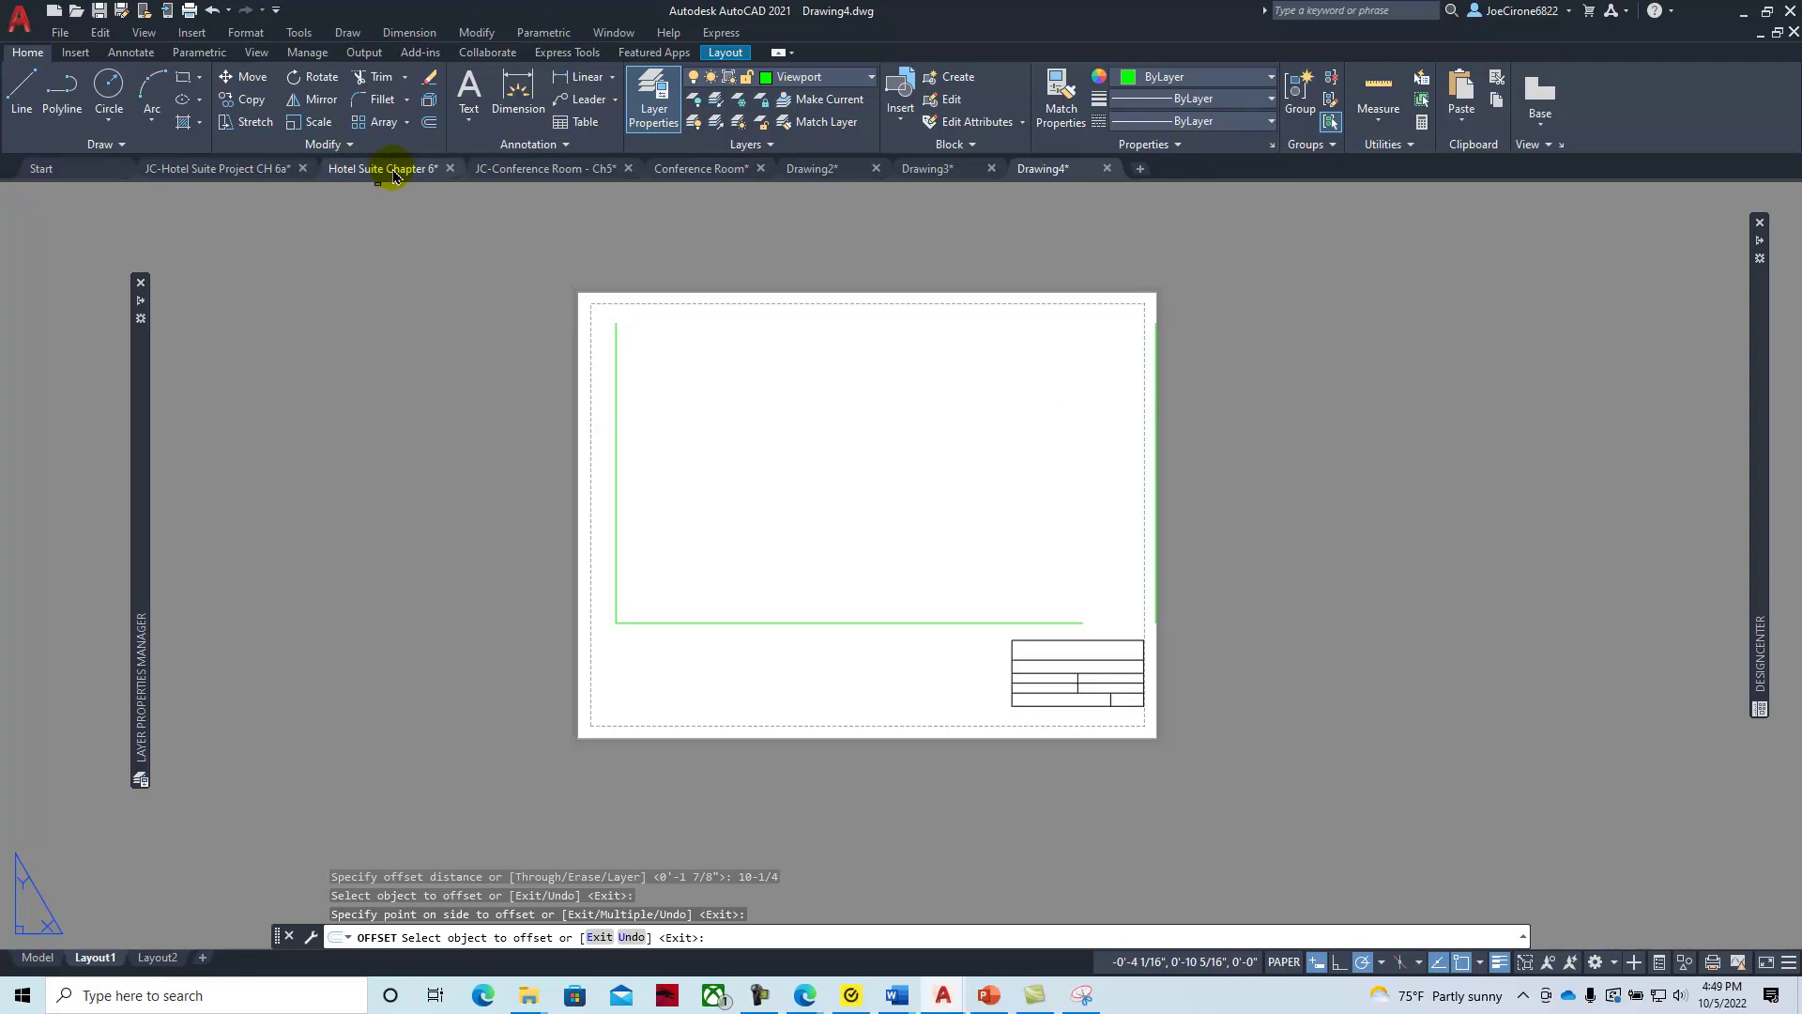
Try to offset the bottom horizontal border line 7-3/4" upward
left_click(429, 122)
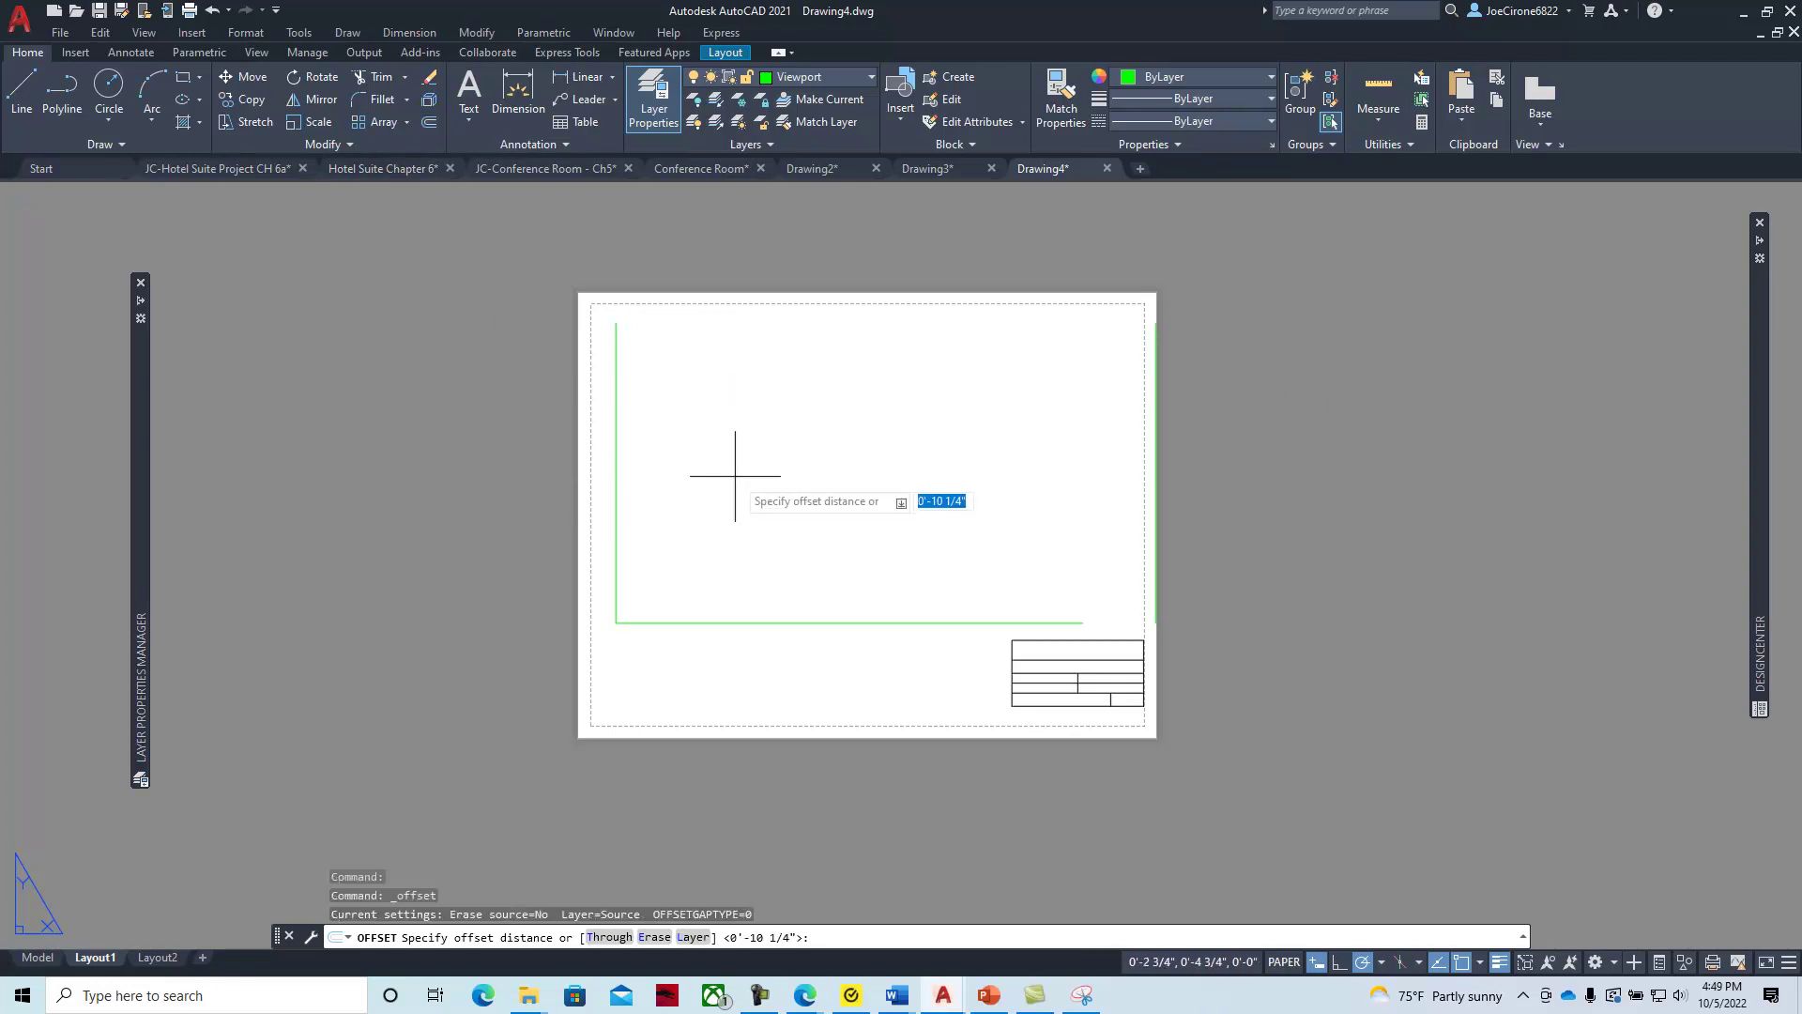
type("7-3/4")
key("Return")
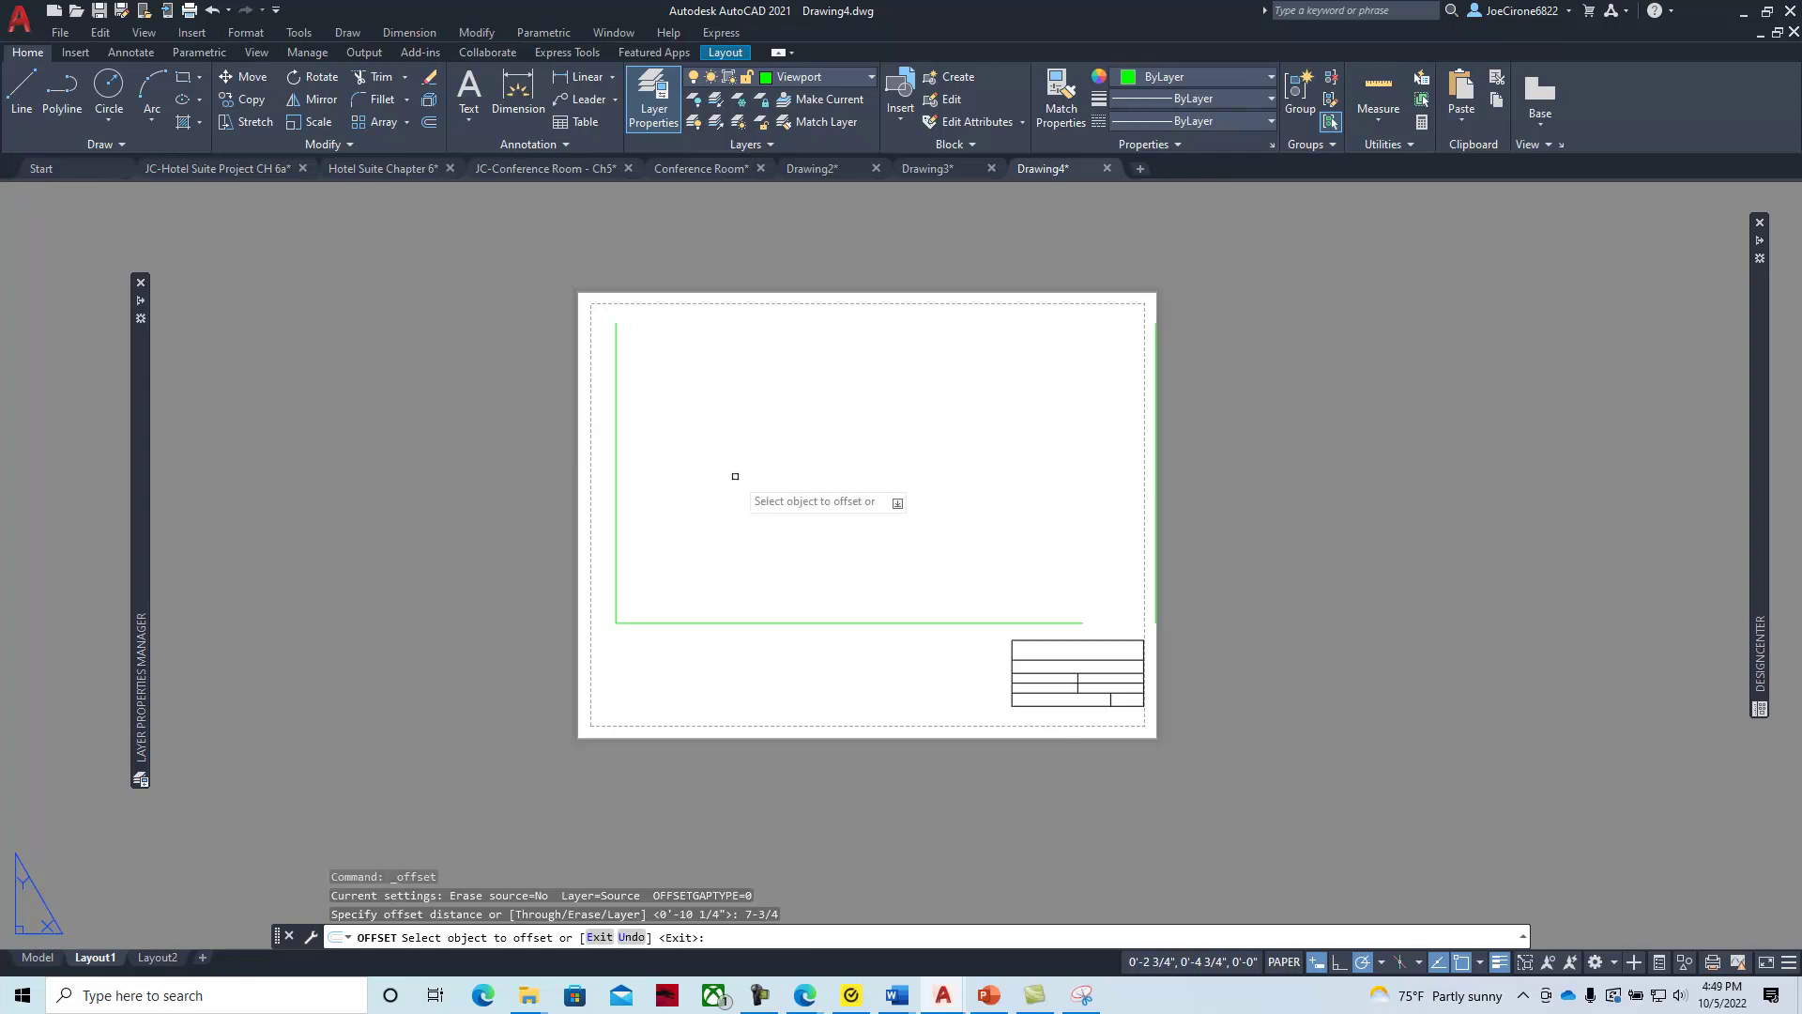
left_click(722, 623)
left_click(727, 502)
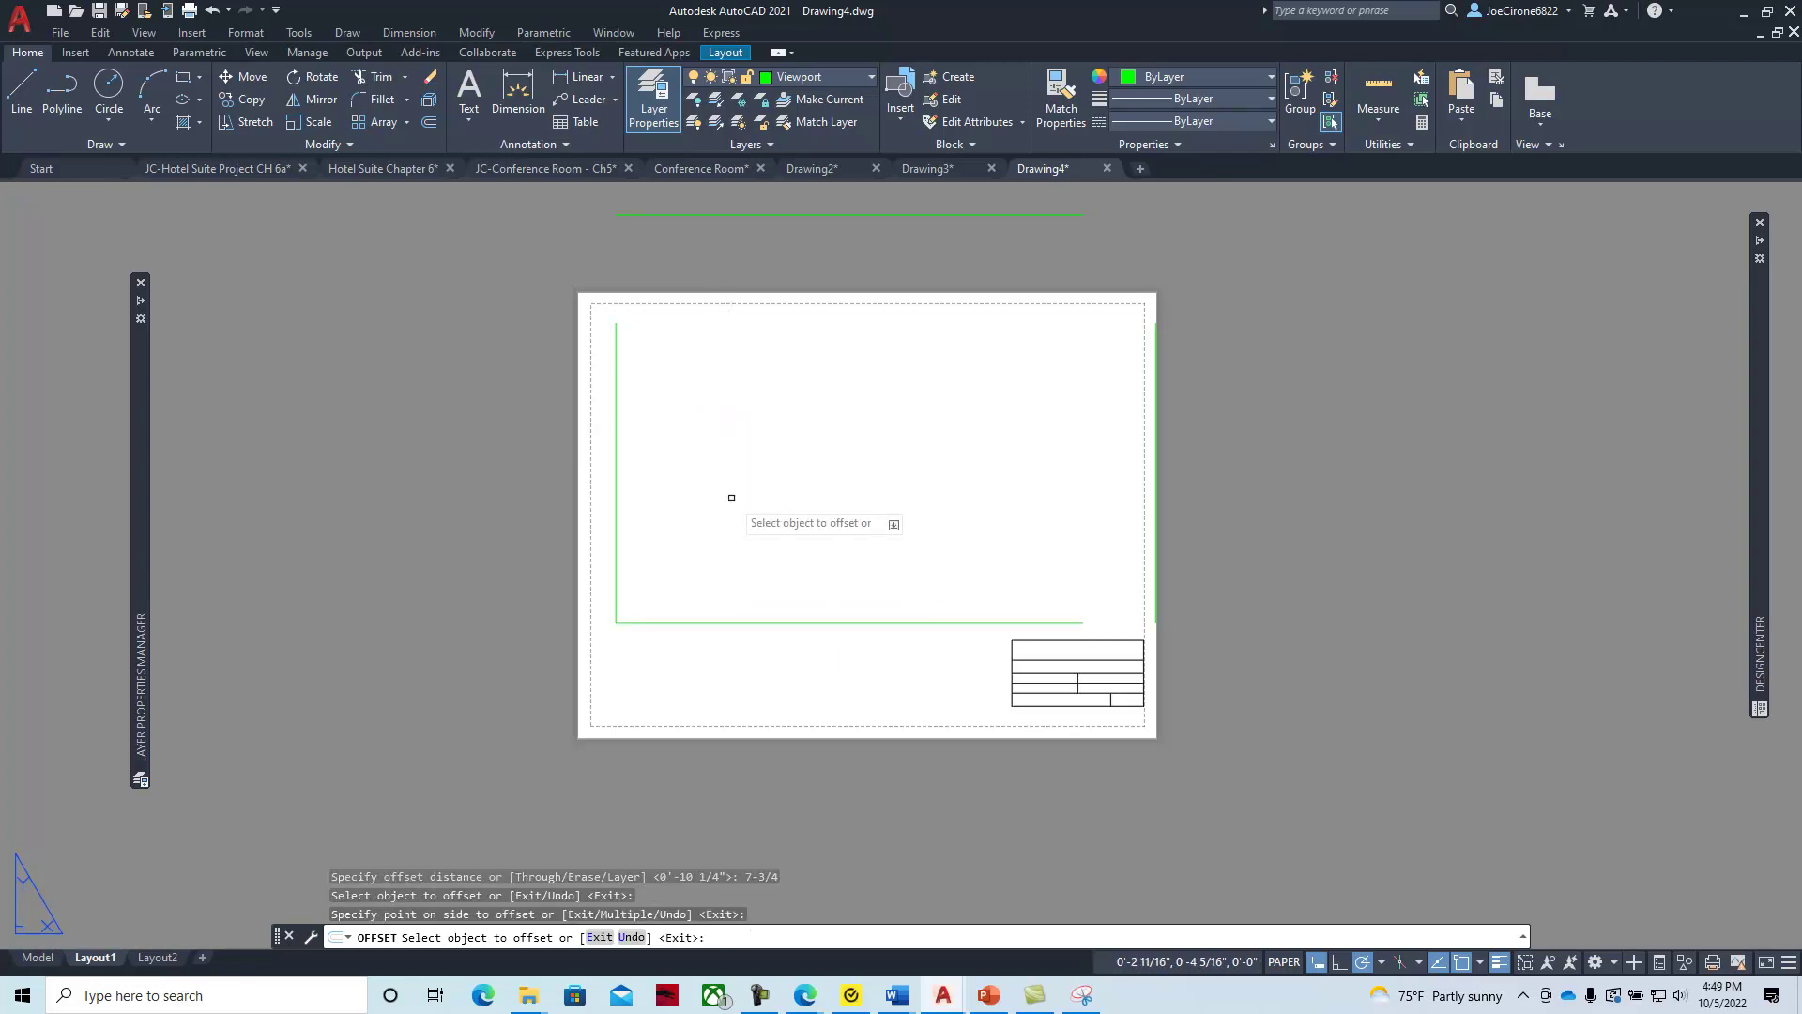
key("Escape")
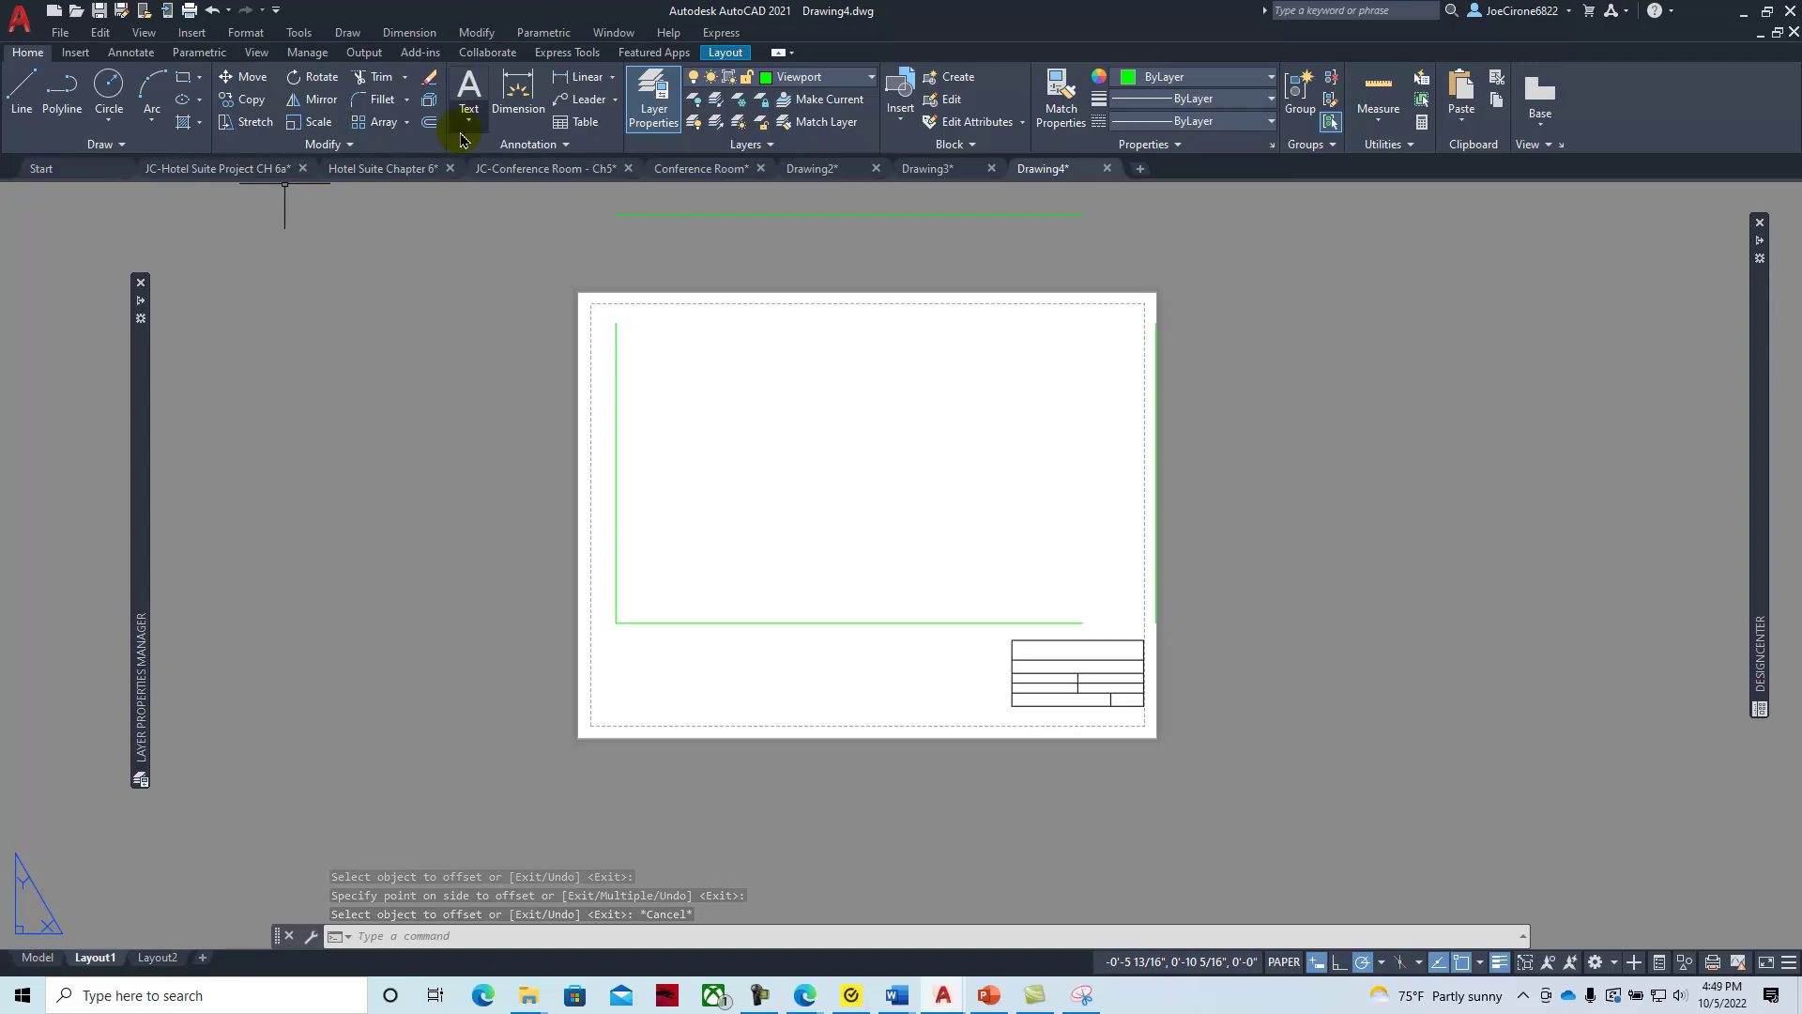
Delete the offset horizontal line lying above the sheet
left_click(716, 207)
left_click(696, 254)
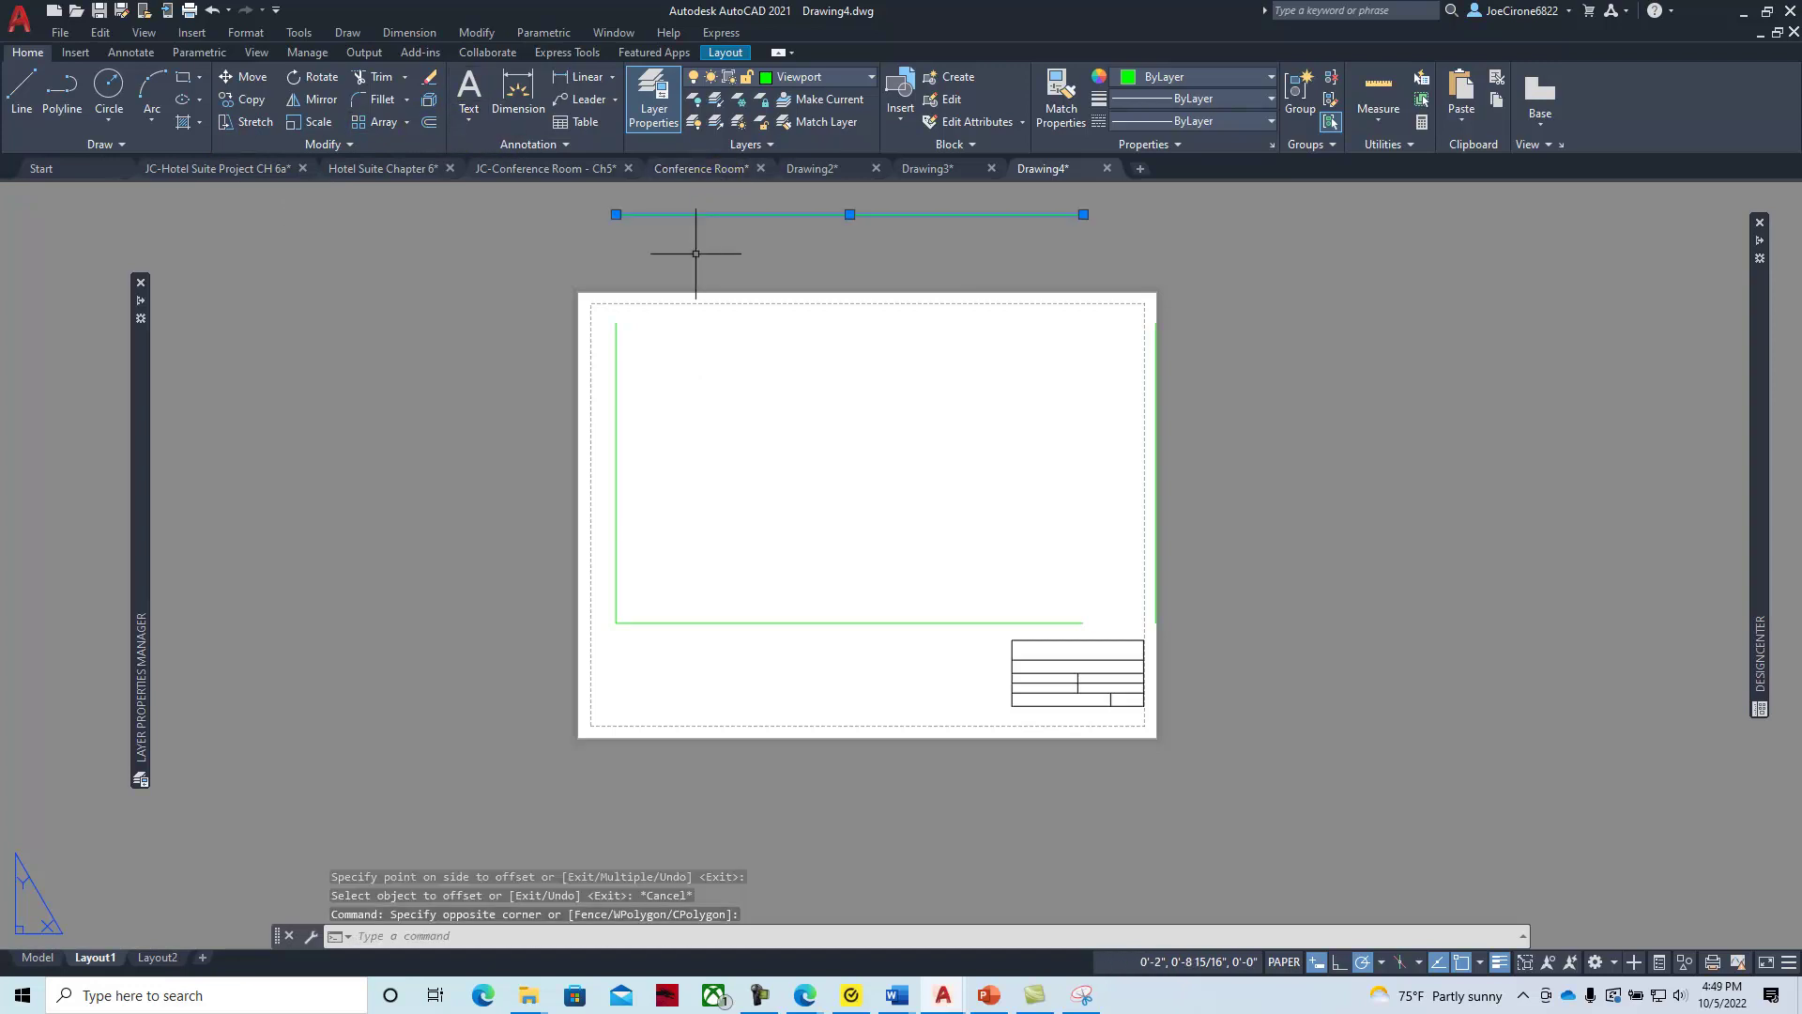
key("Delete")
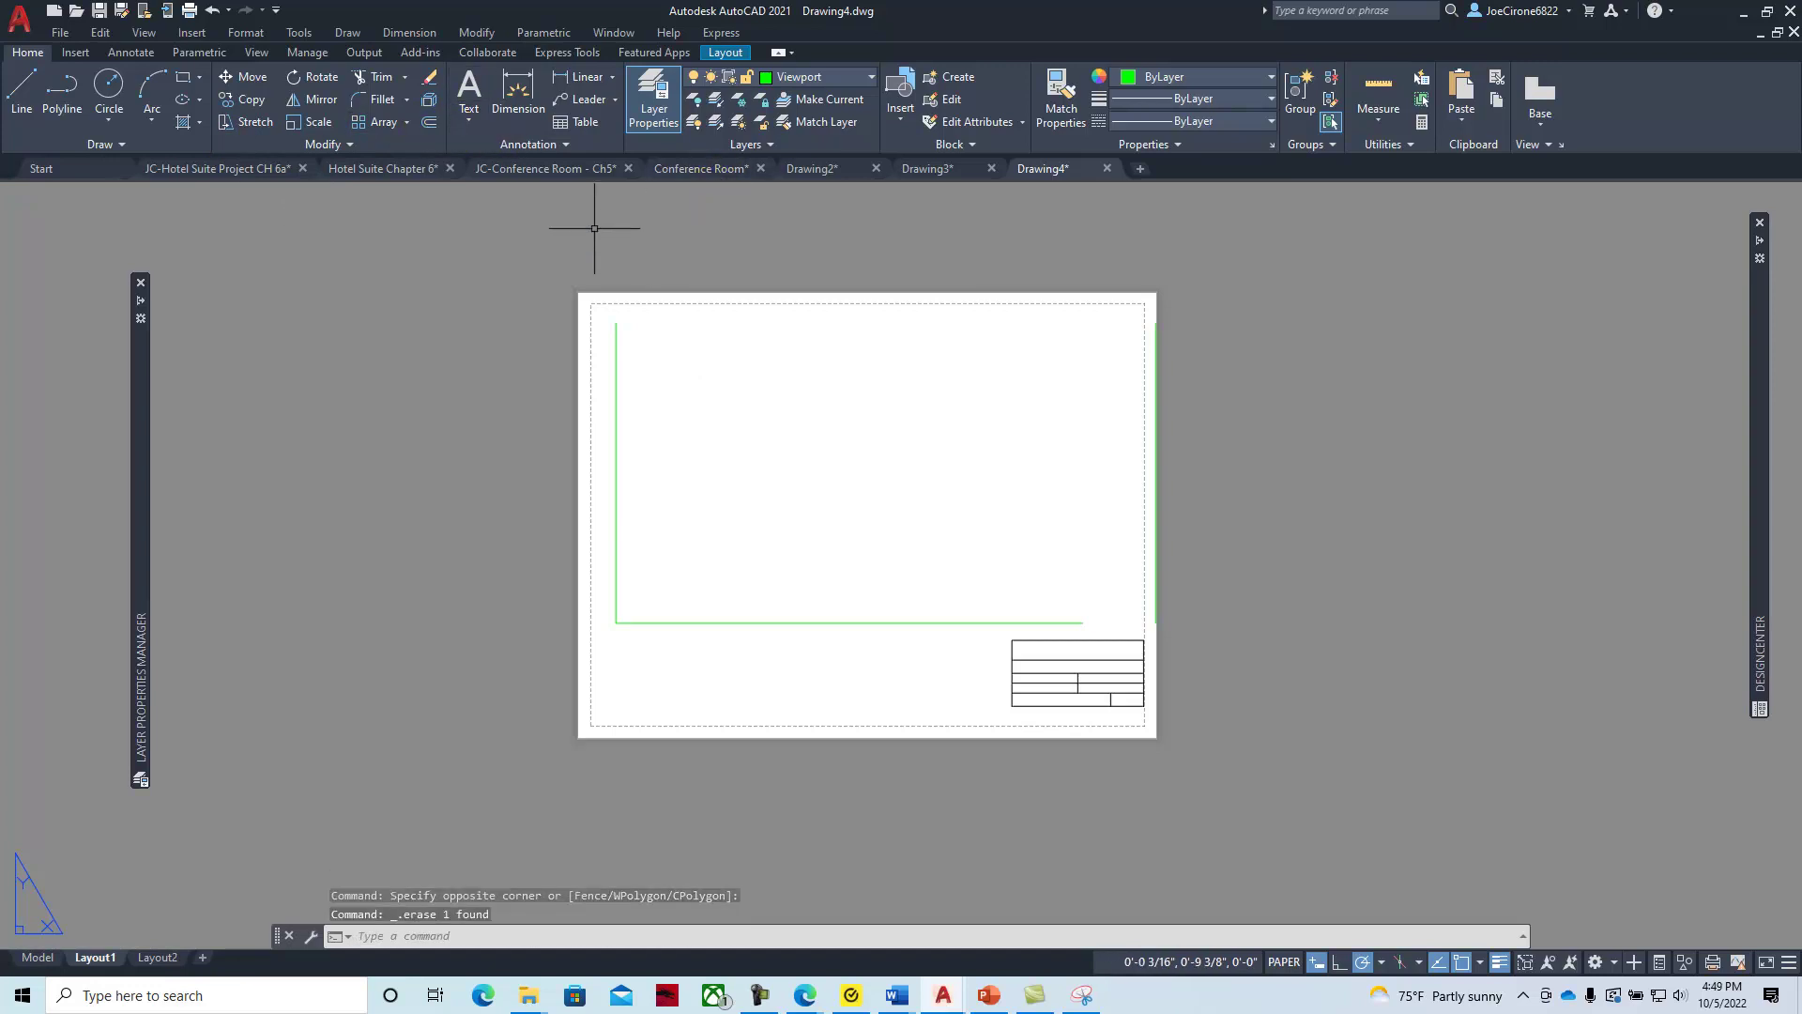
Offset the bottom horizontal line upward by 7-3/4" to form the border's top edge
left_click(429, 123)
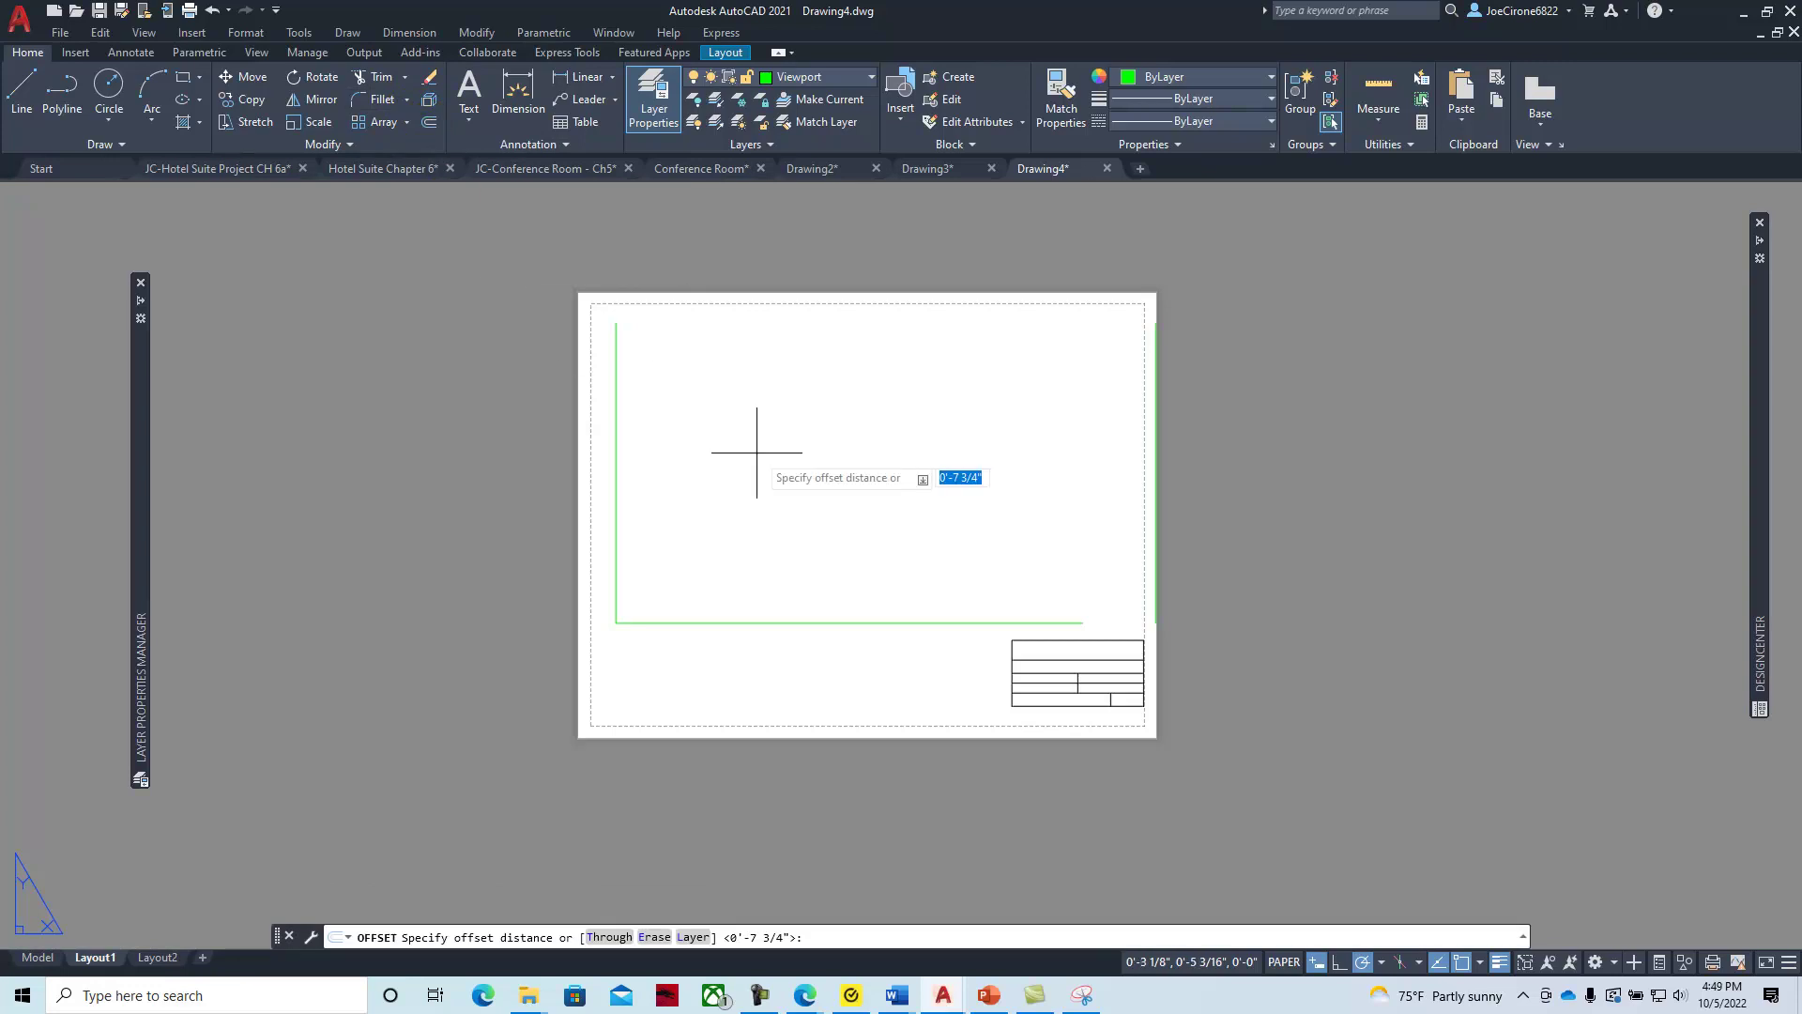
key("Return")
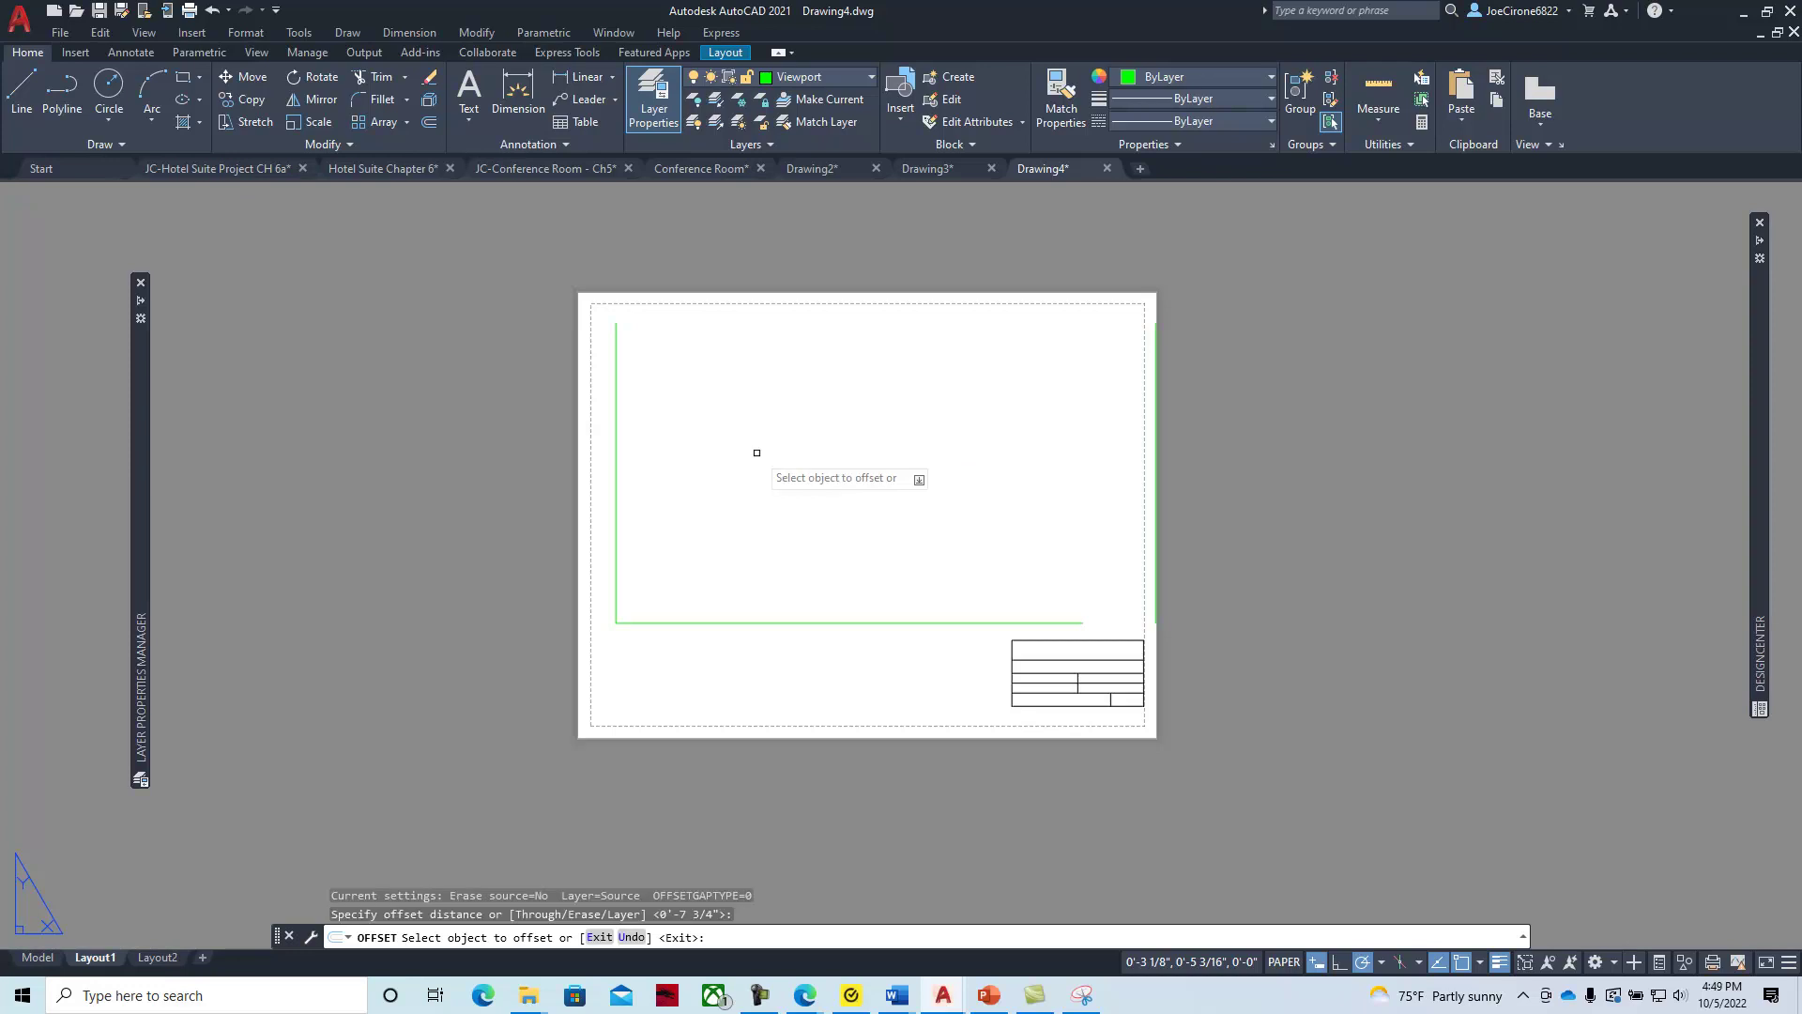
left_click(728, 620)
left_click(725, 542)
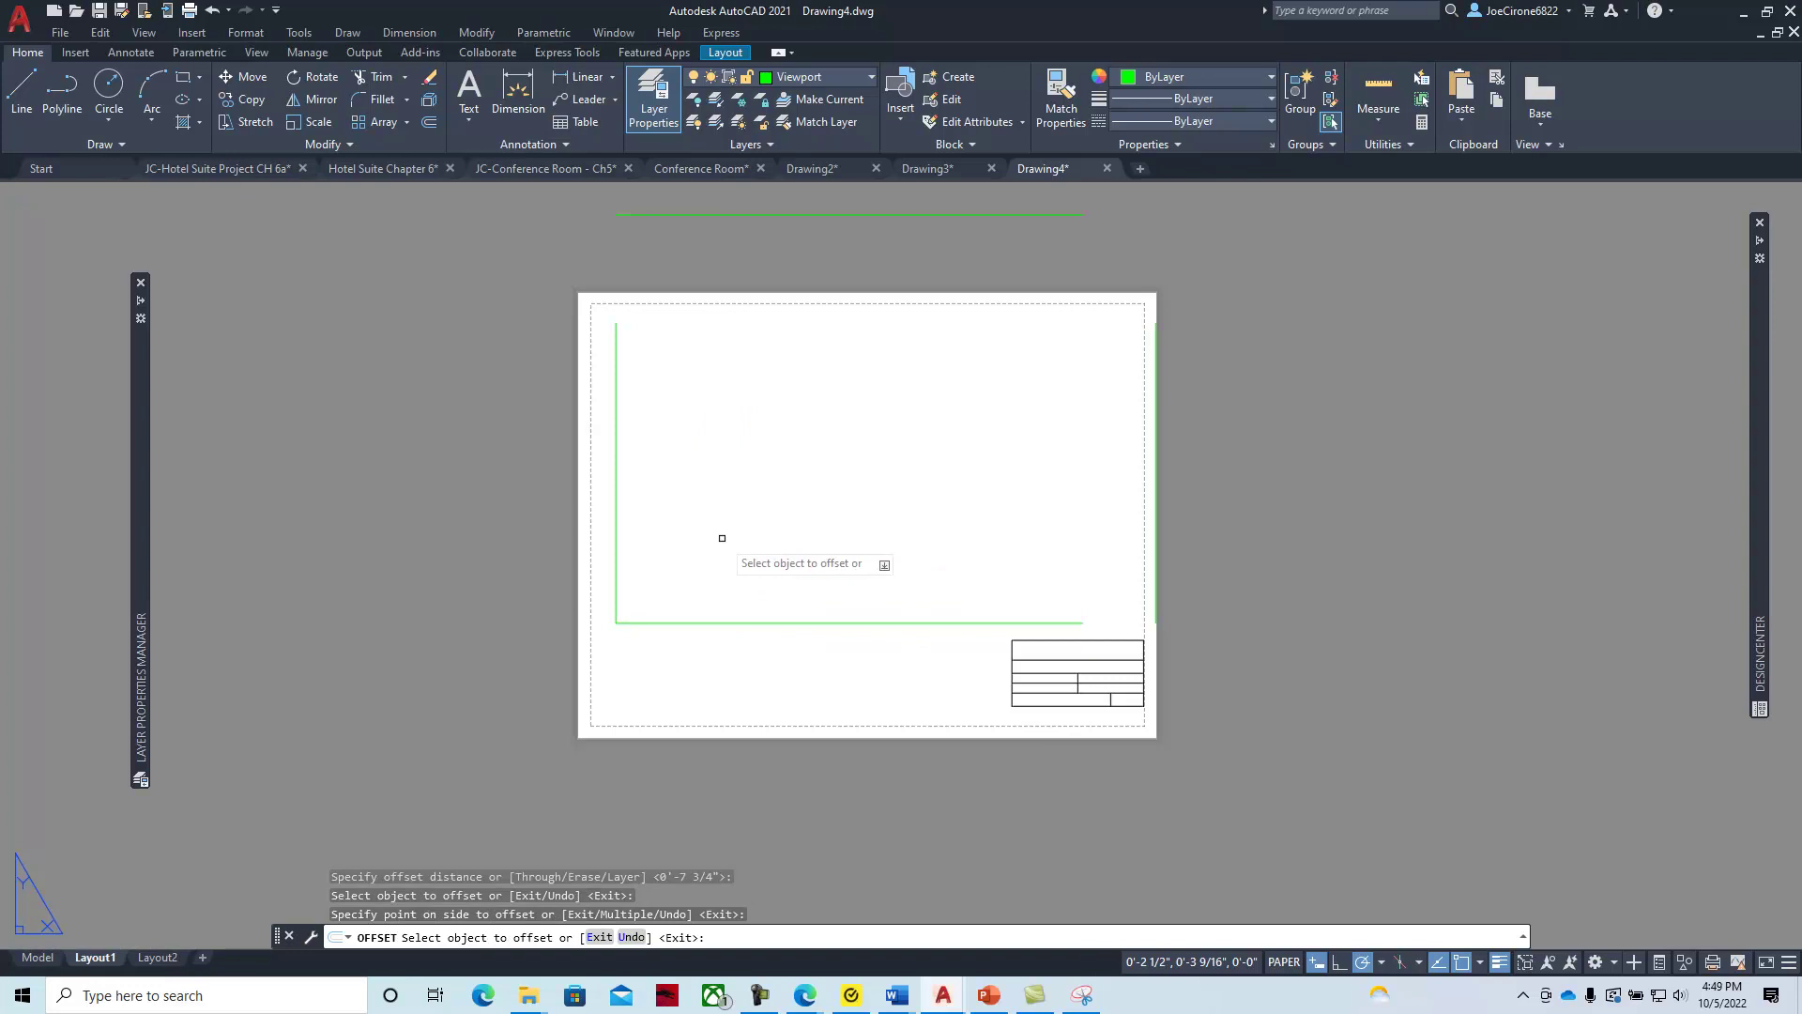
Extend the left border line up to the top line and the bottom border line across to the right vertical line
key("Escape")
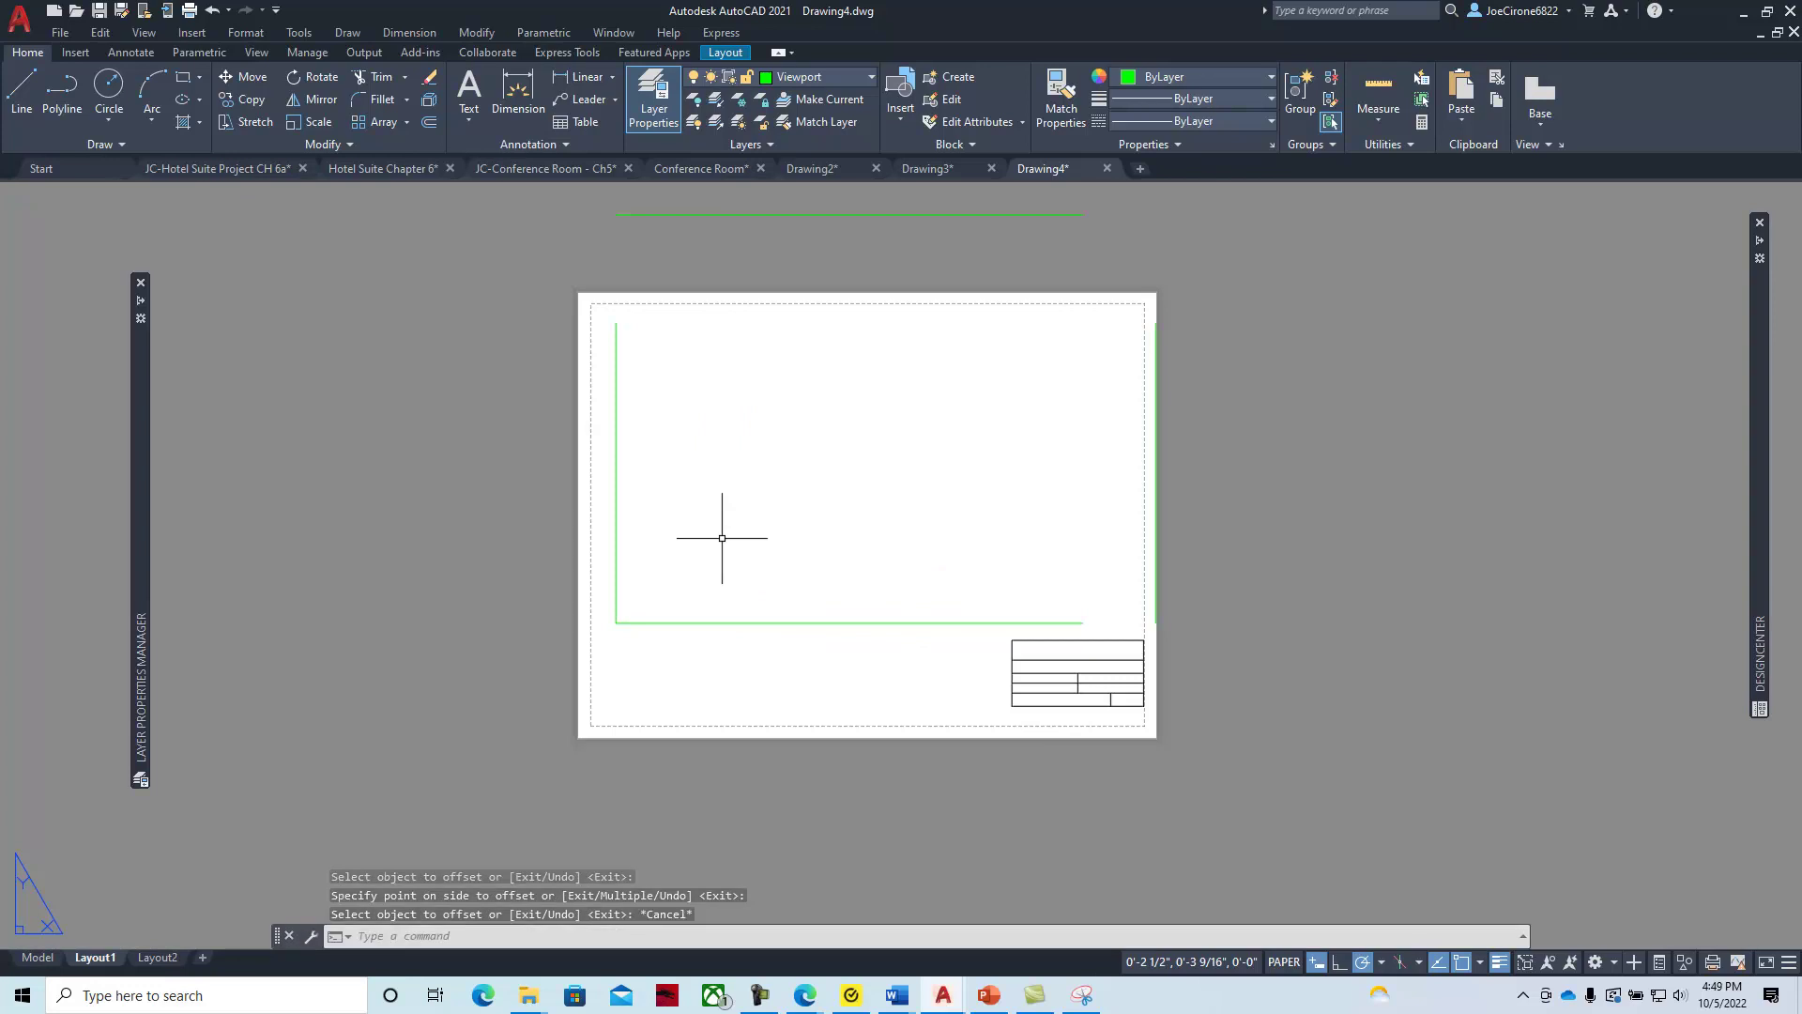
left_click(404, 77)
left_click(393, 146)
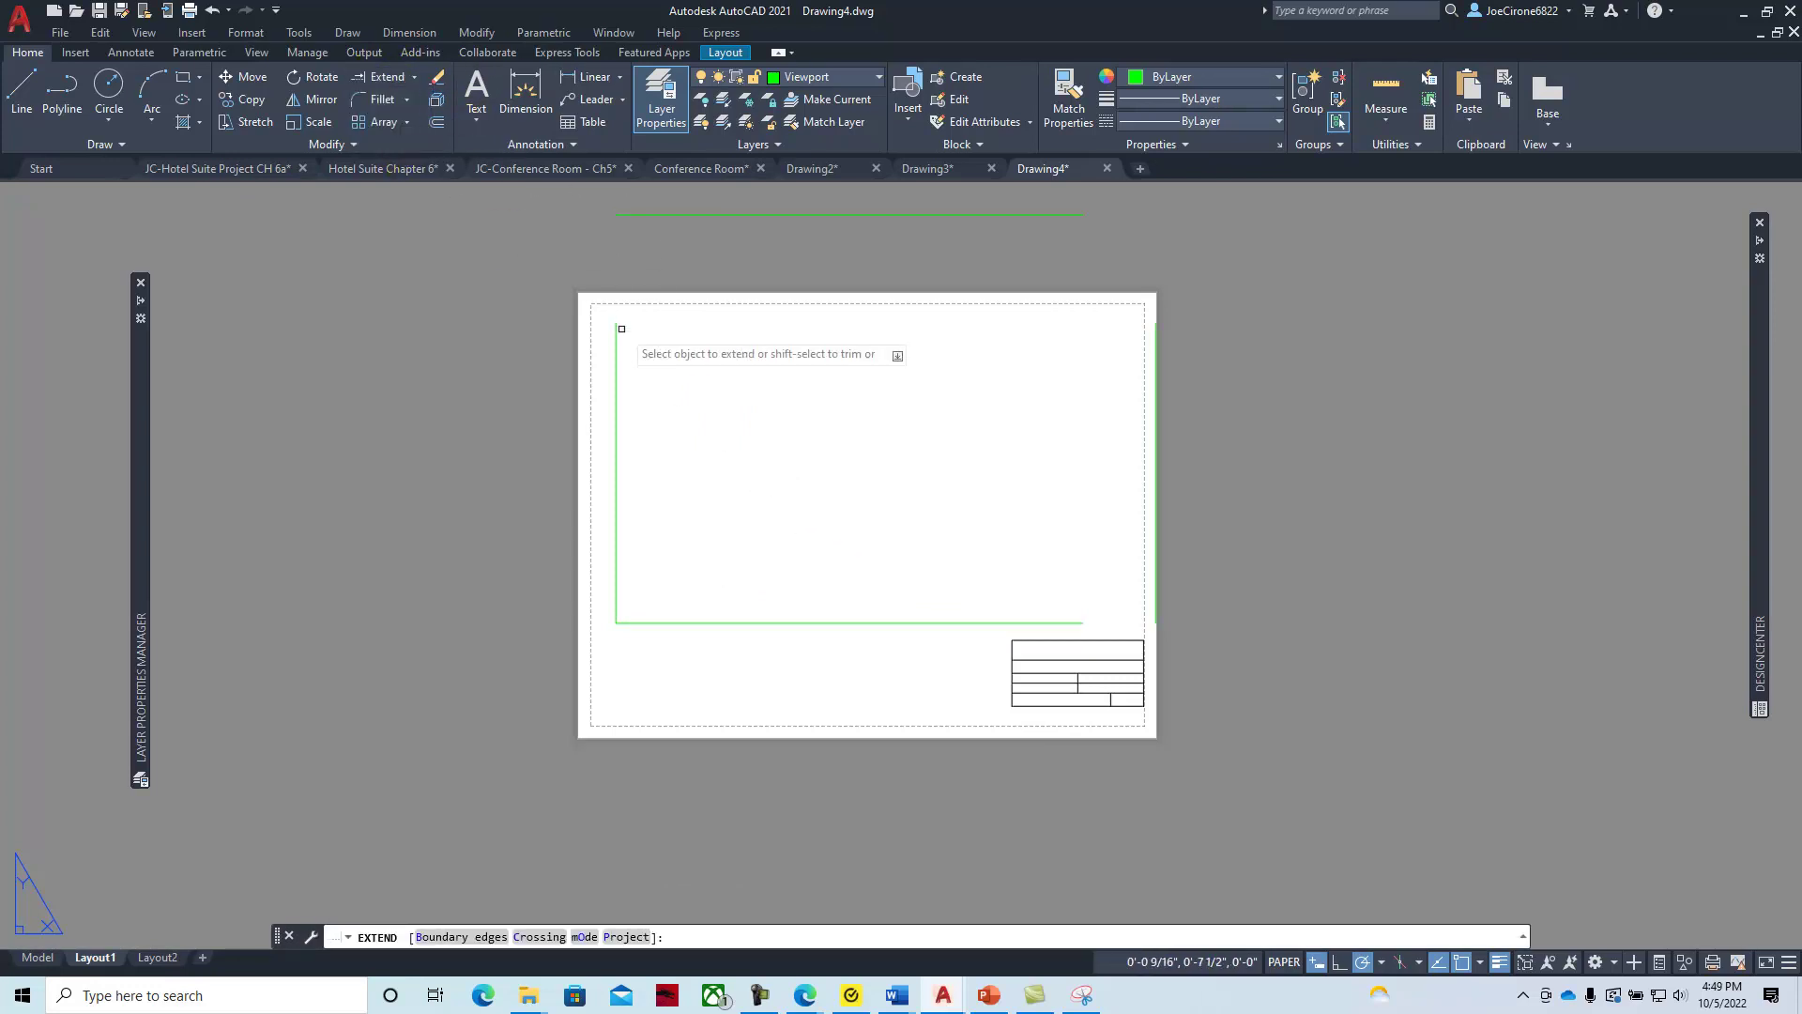
left_click(616, 327)
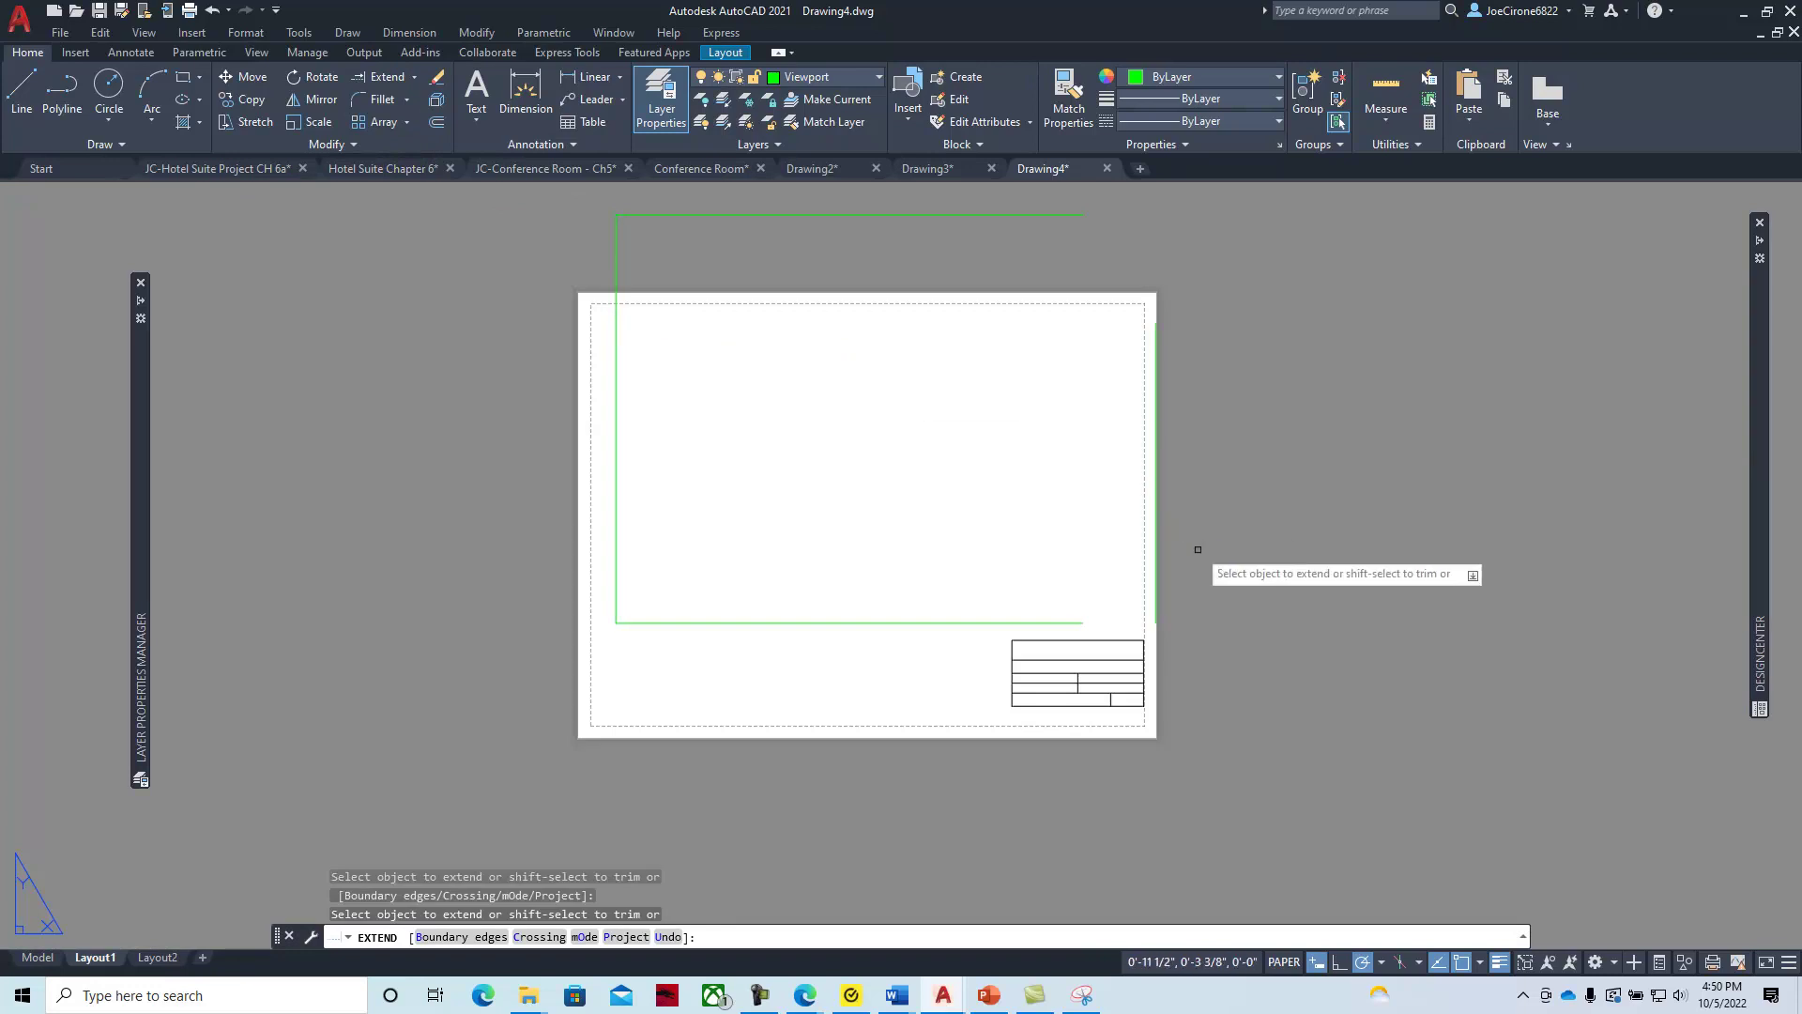
left_click(1070, 622)
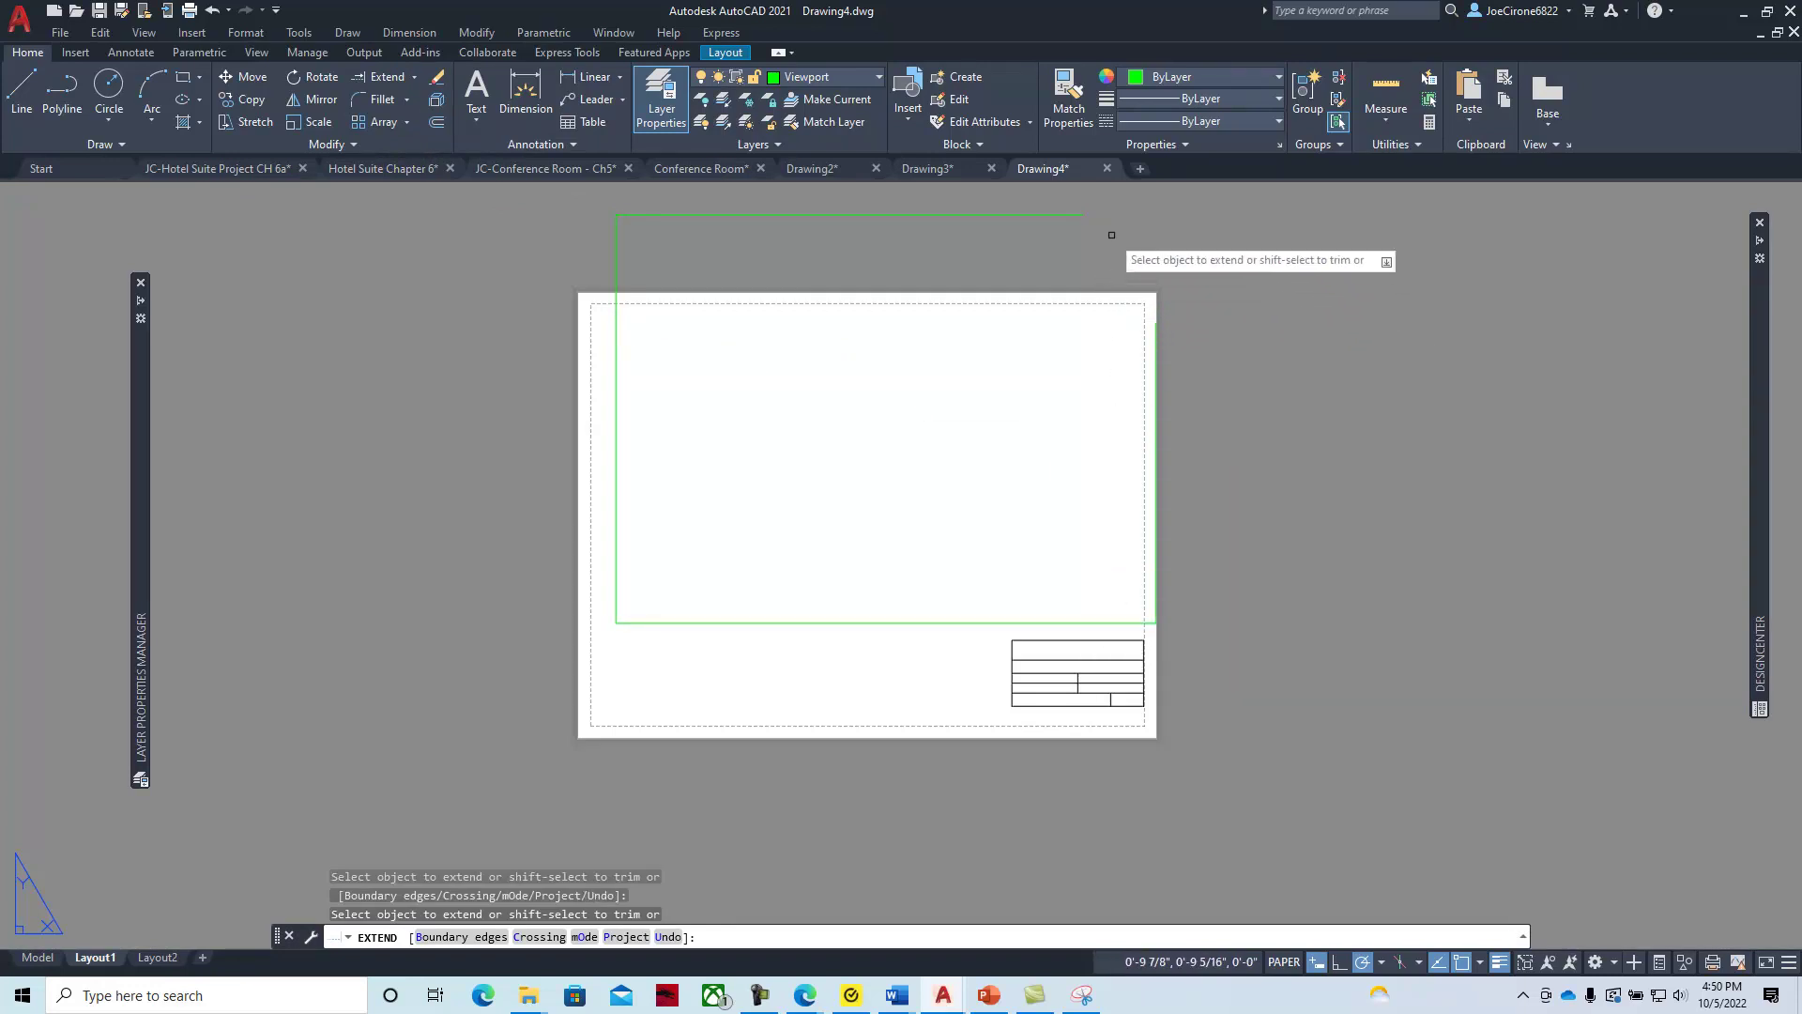
key("Escape")
Stretch the top border line past the right vertical line, and extend that vertical line up to meet it
left_click(1079, 215)
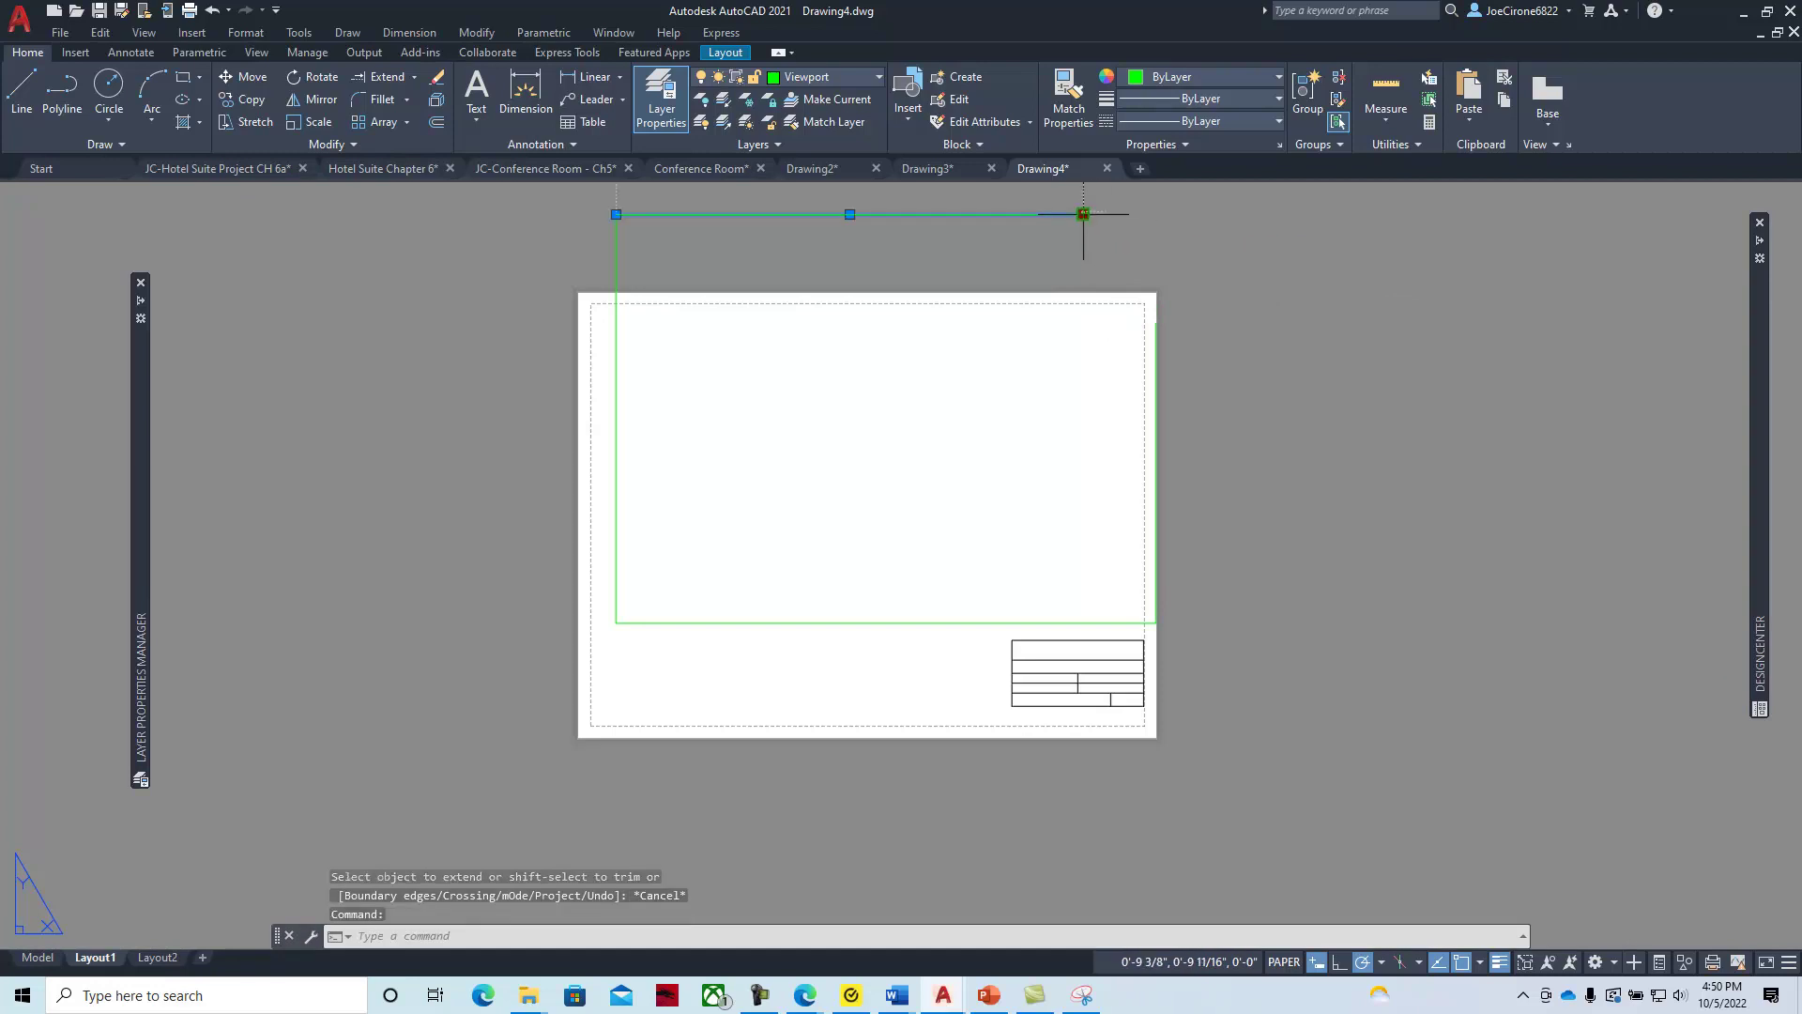
left_click(1083, 214)
left_click(1200, 214)
left_click(385, 77)
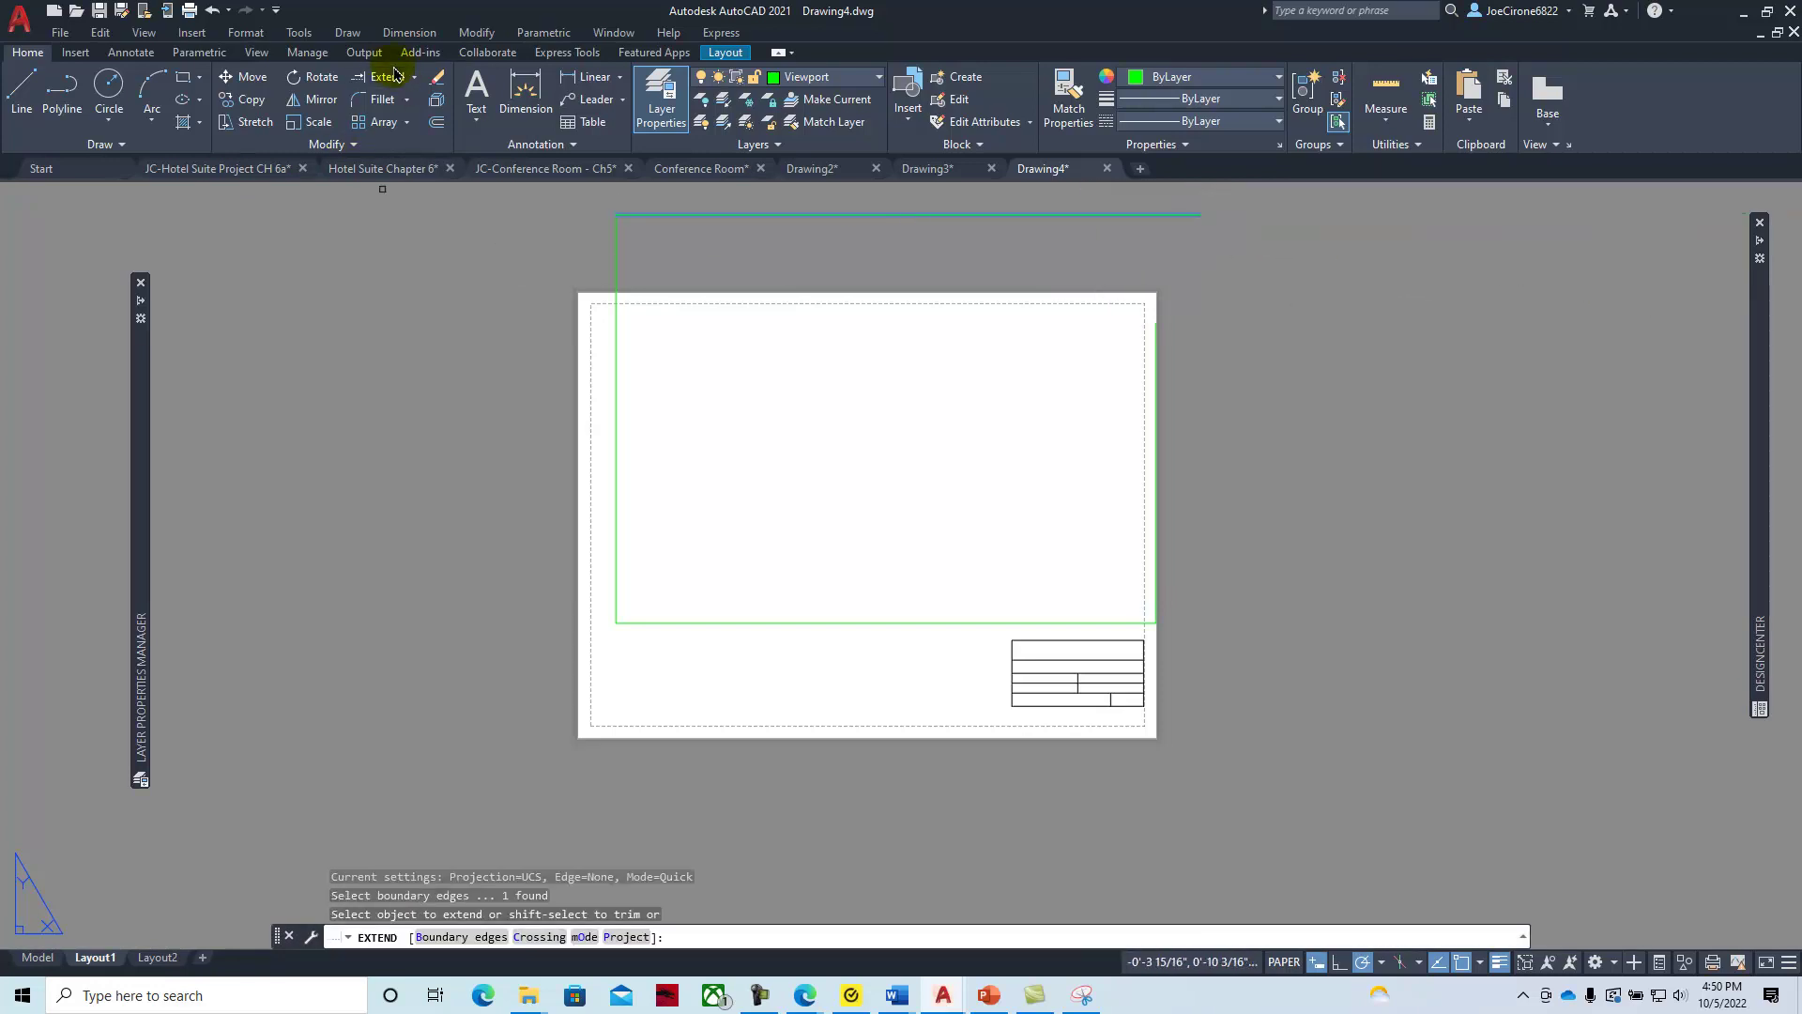
left_click(1156, 328)
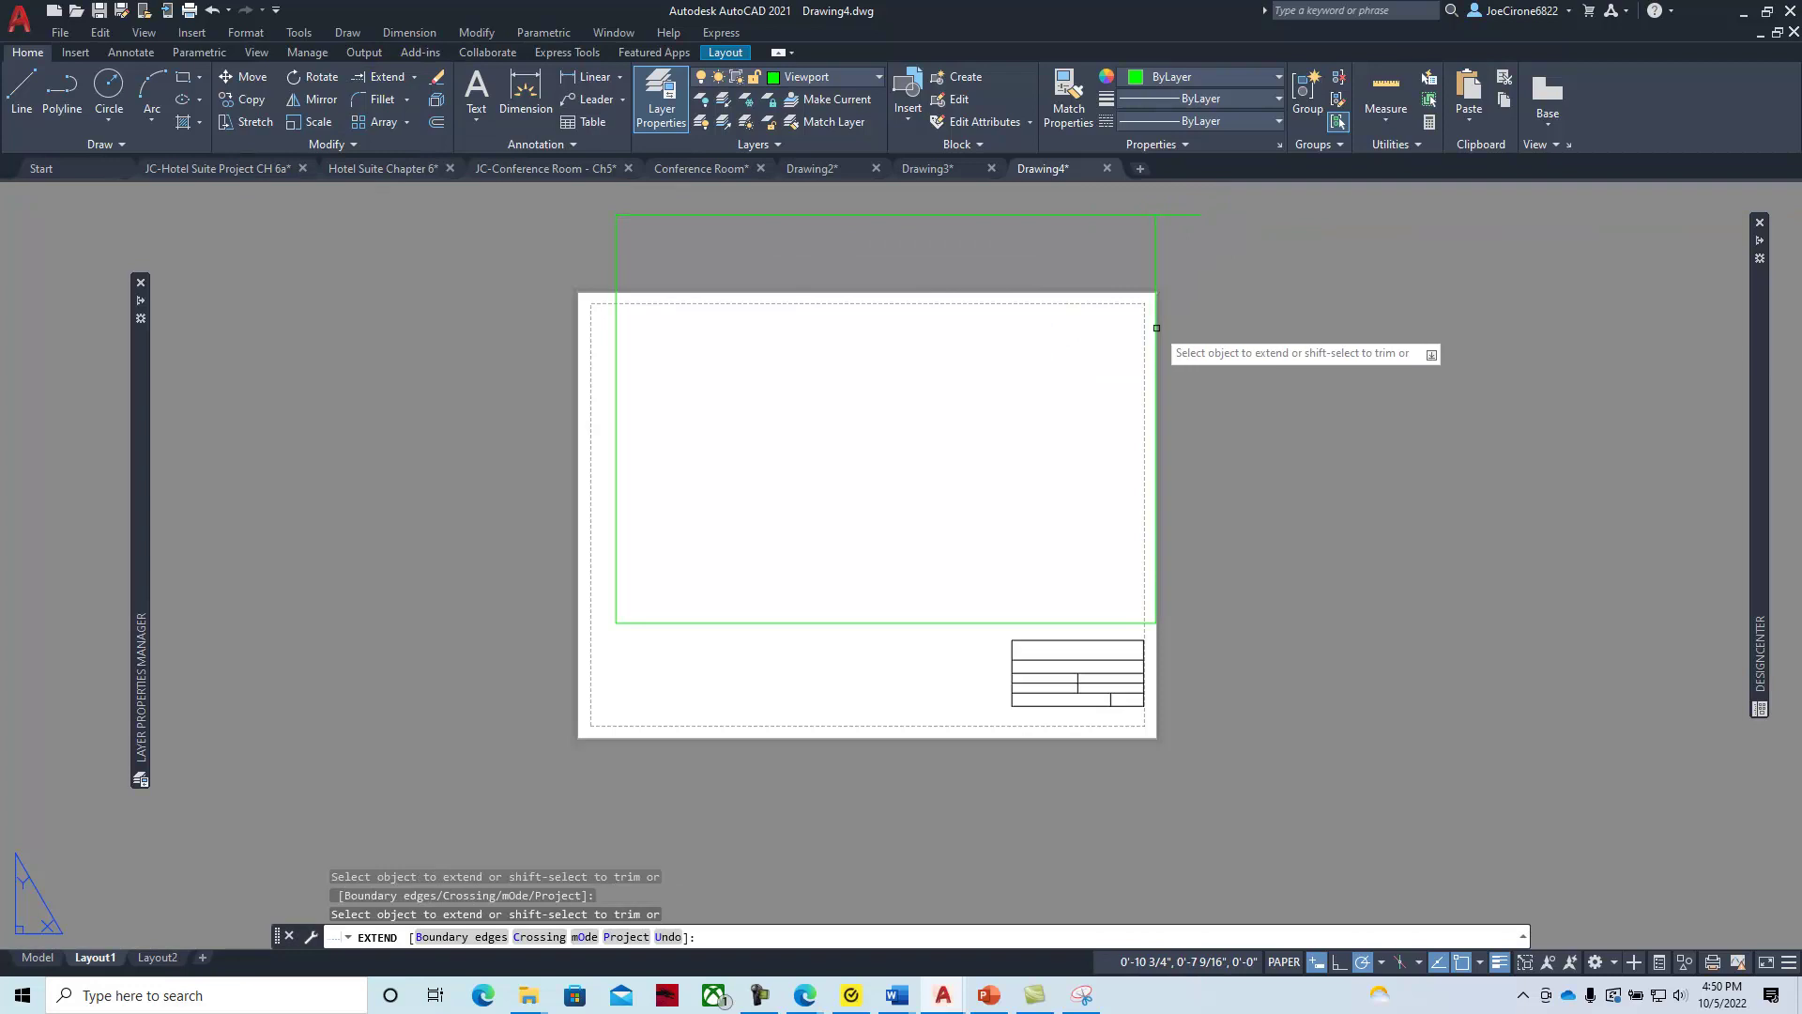
Trim the top border line's overhang beyond the right vertical line
left_click(414, 76)
left_click(380, 105)
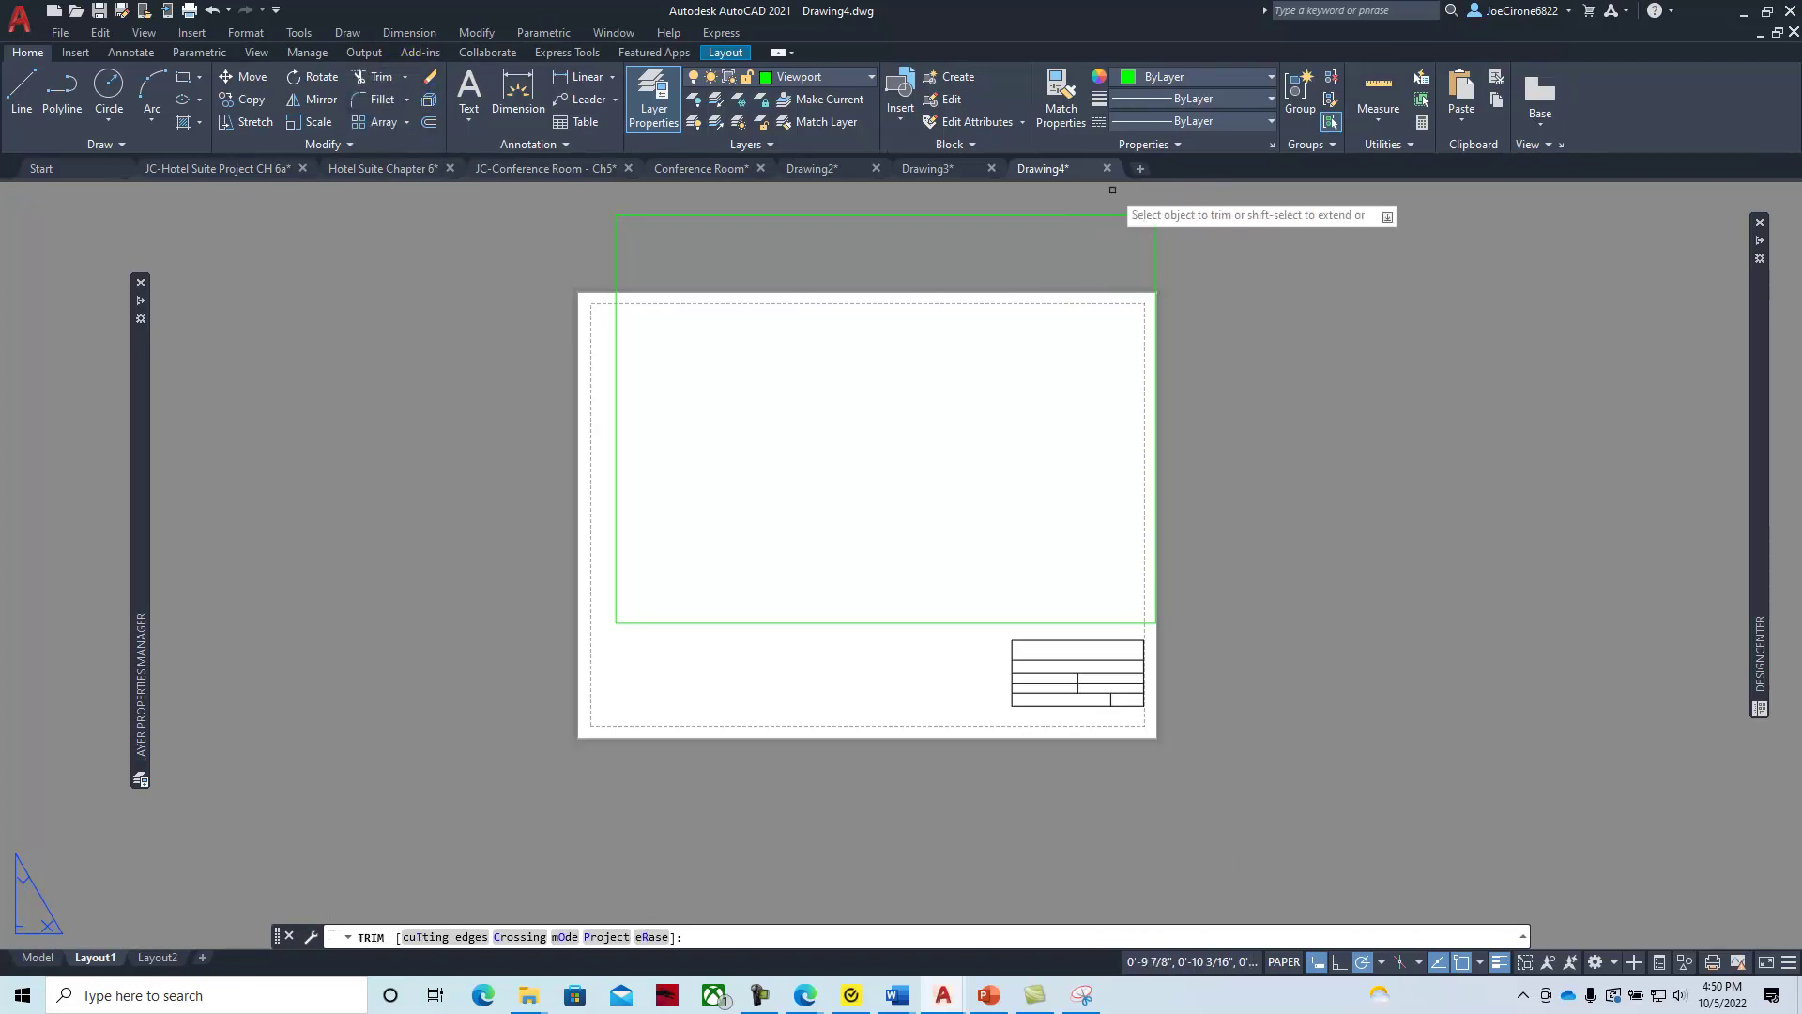
key("Escape")
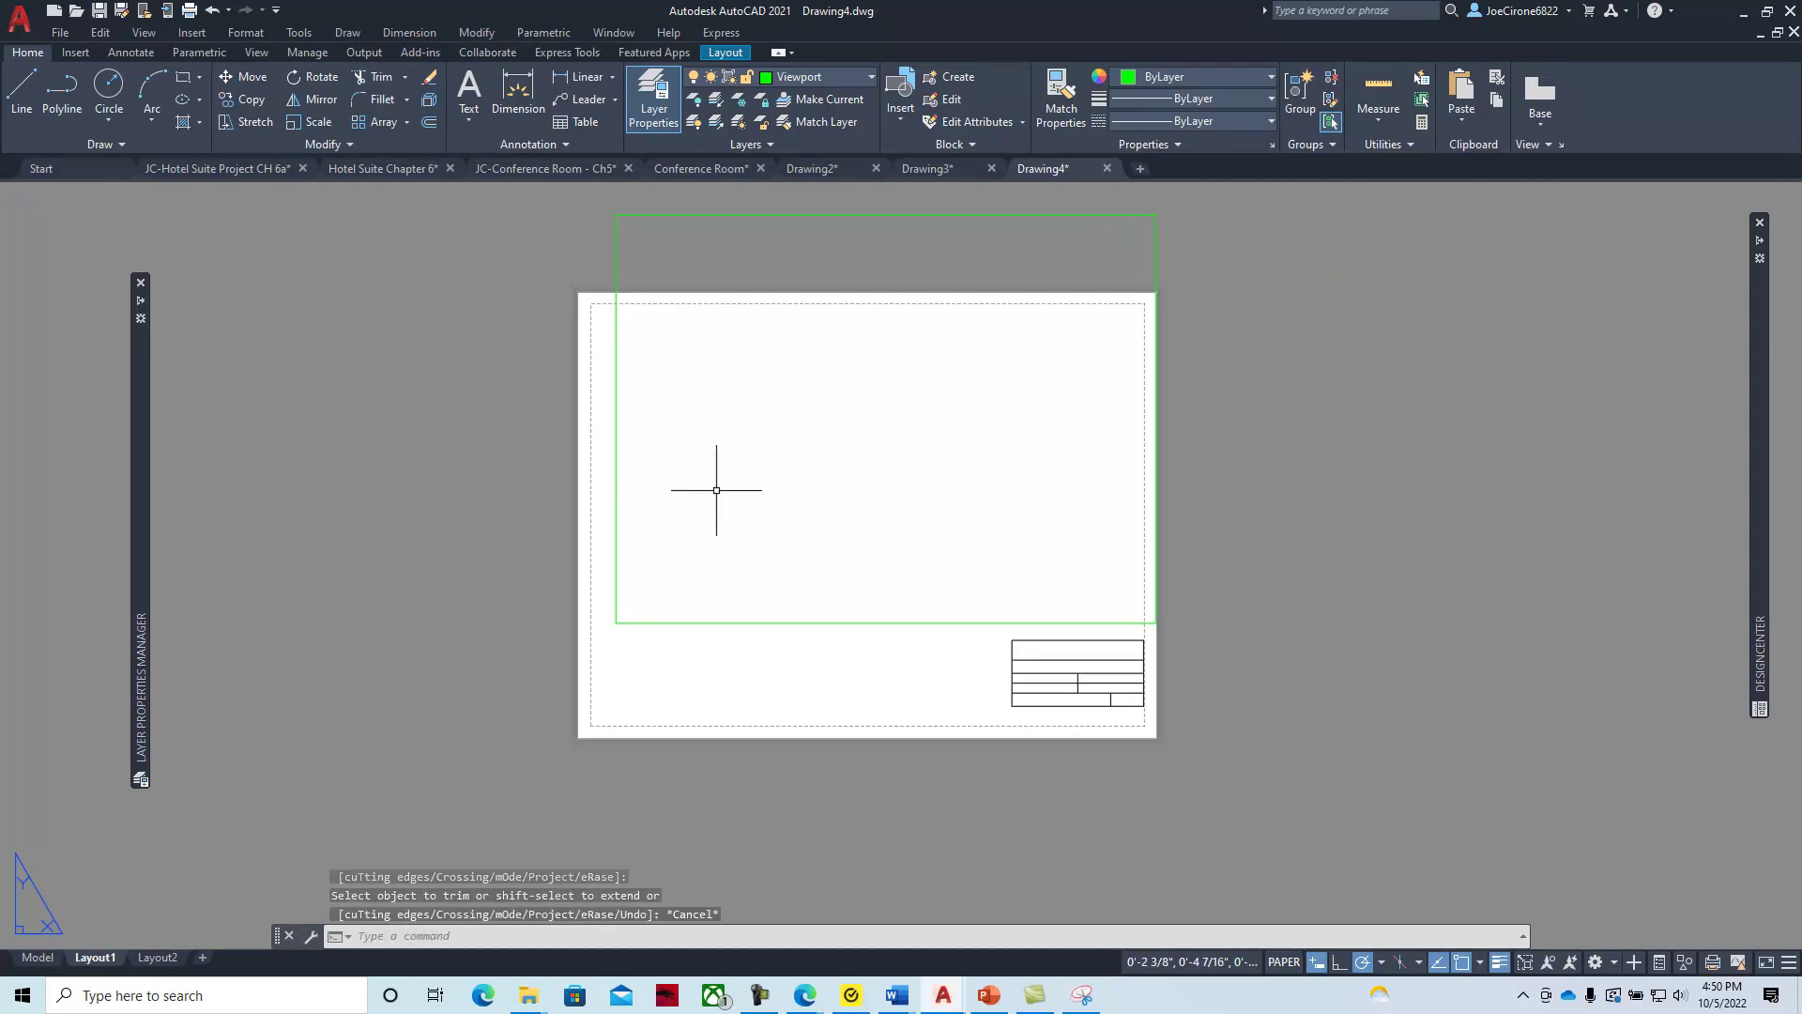
Move the four border lines by their lower-left corner so the rectangle fits inside the sheet's dashed printable area
left_click(260, 87)
left_click(581, 192)
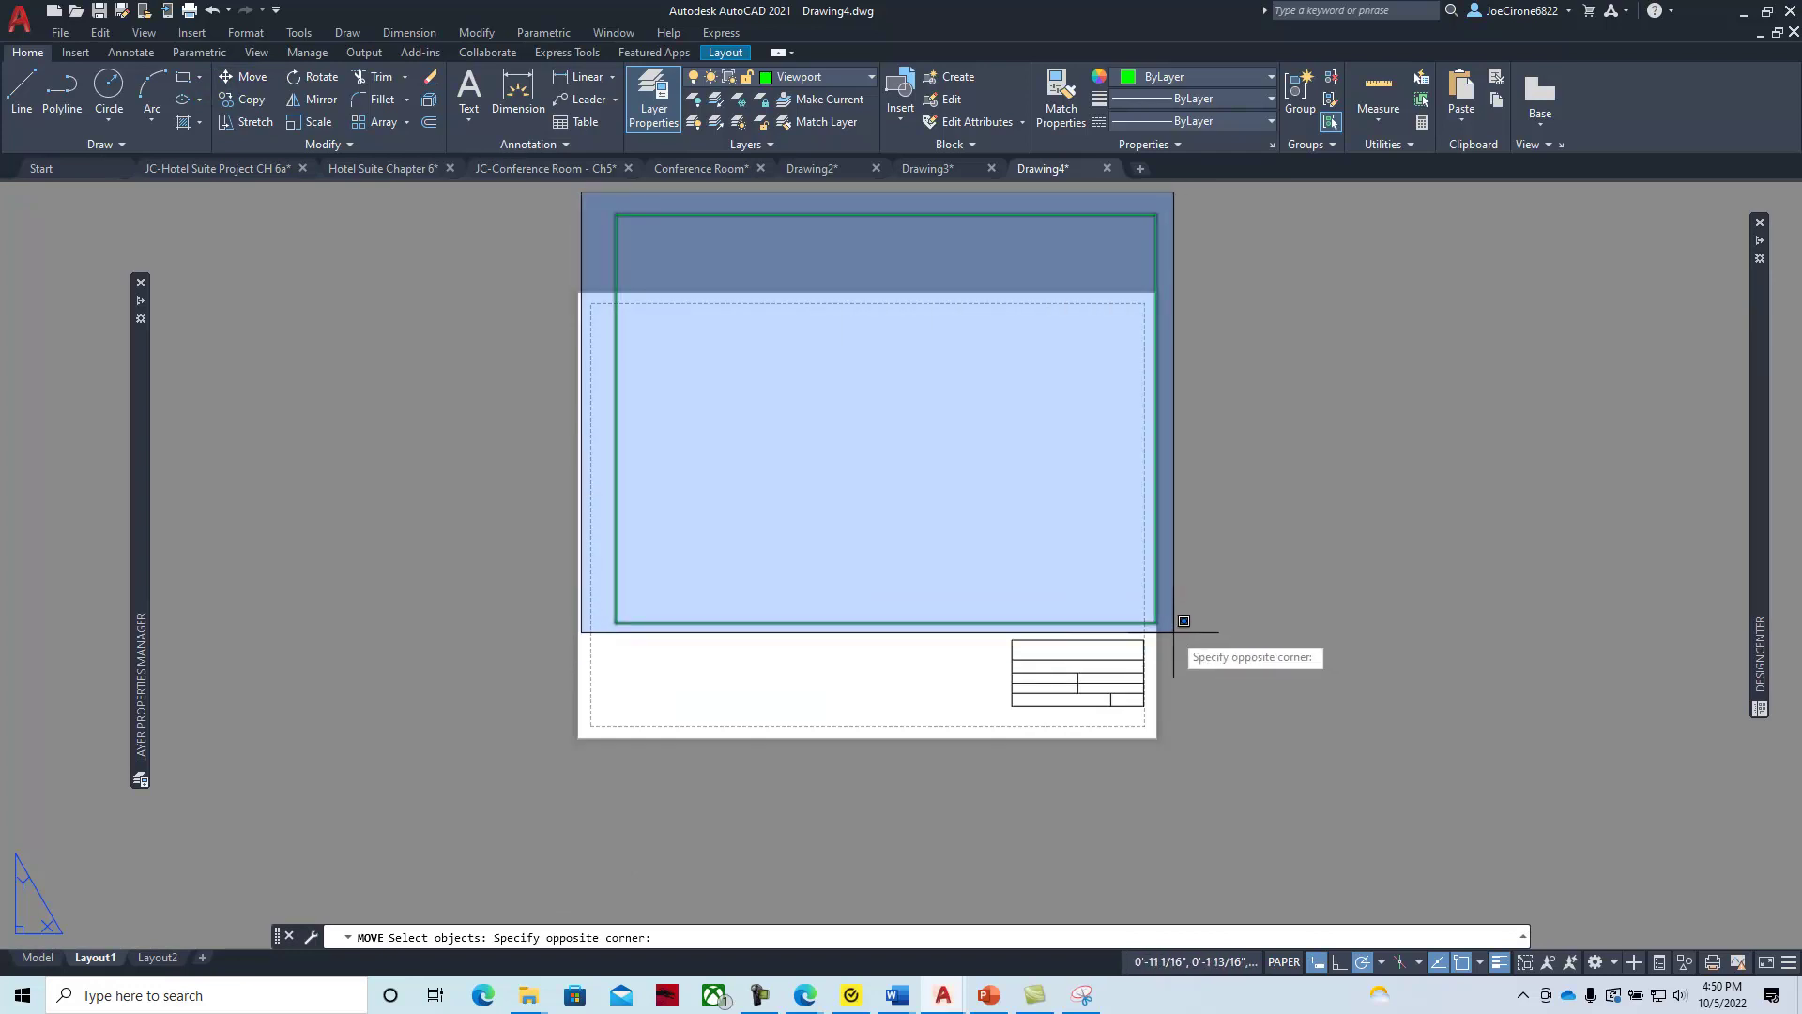
left_click(1183, 621)
key("Return")
left_click(615, 622)
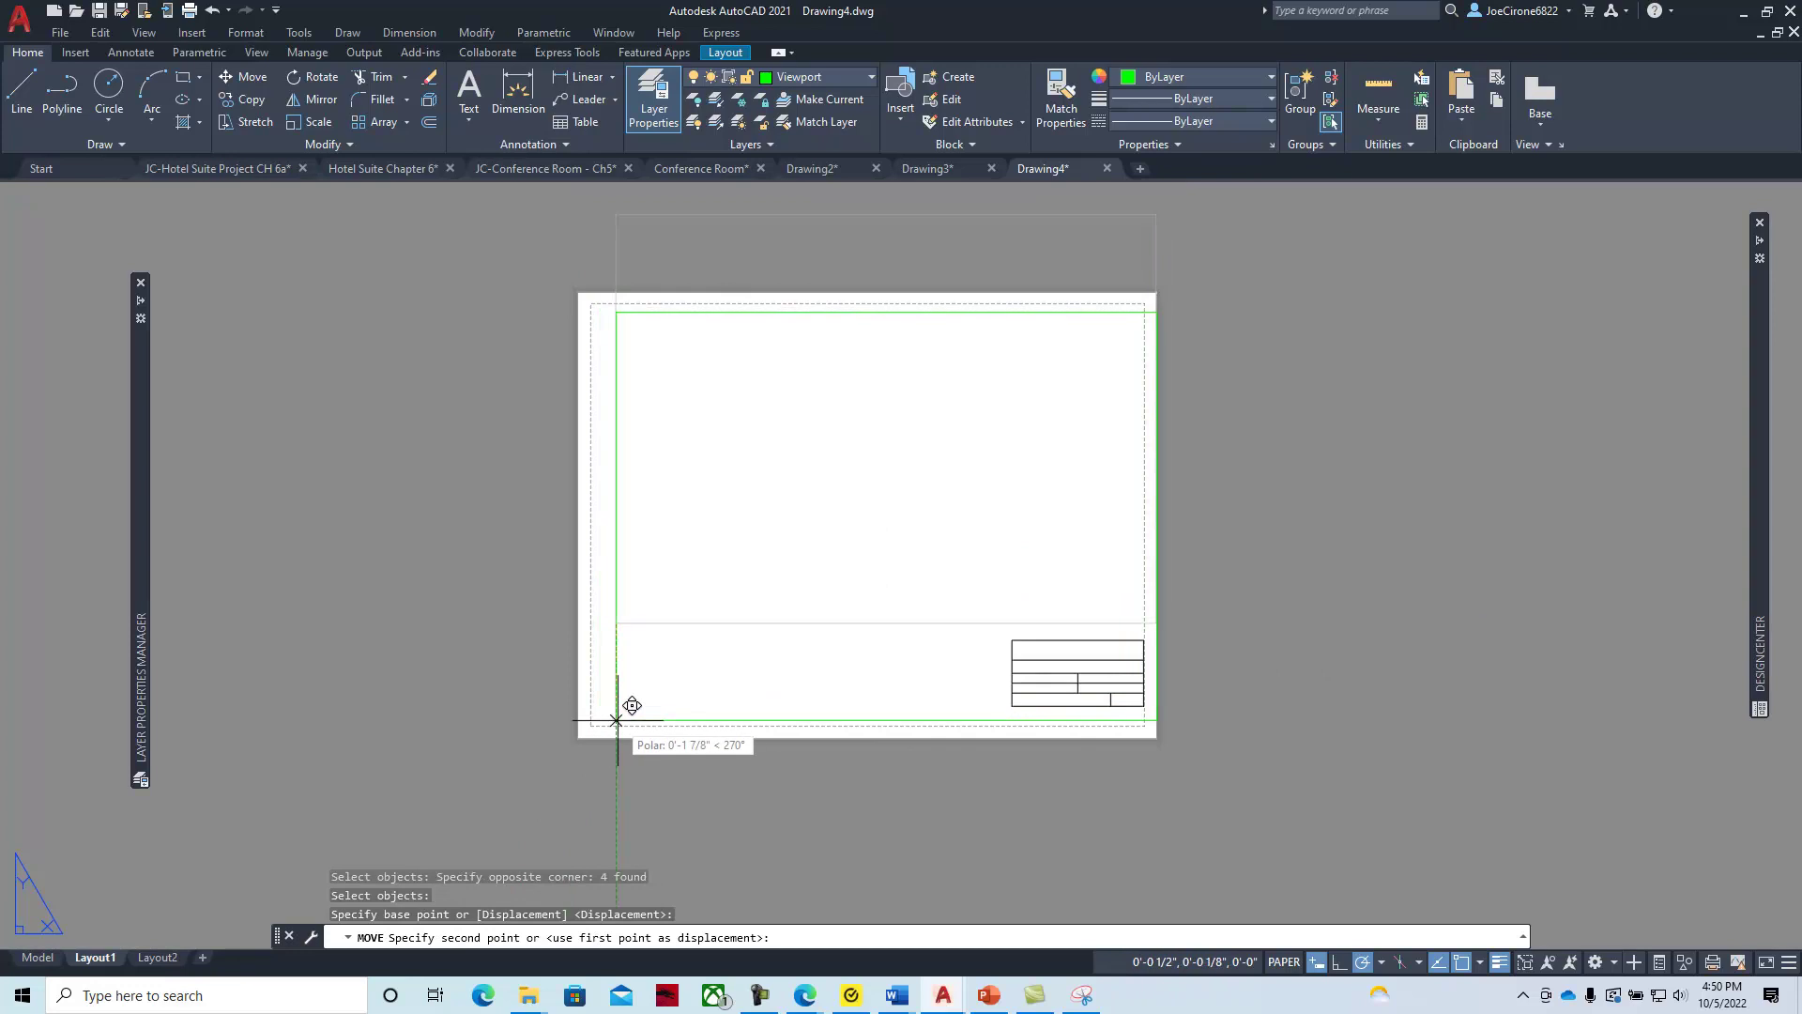
left_click(599, 720)
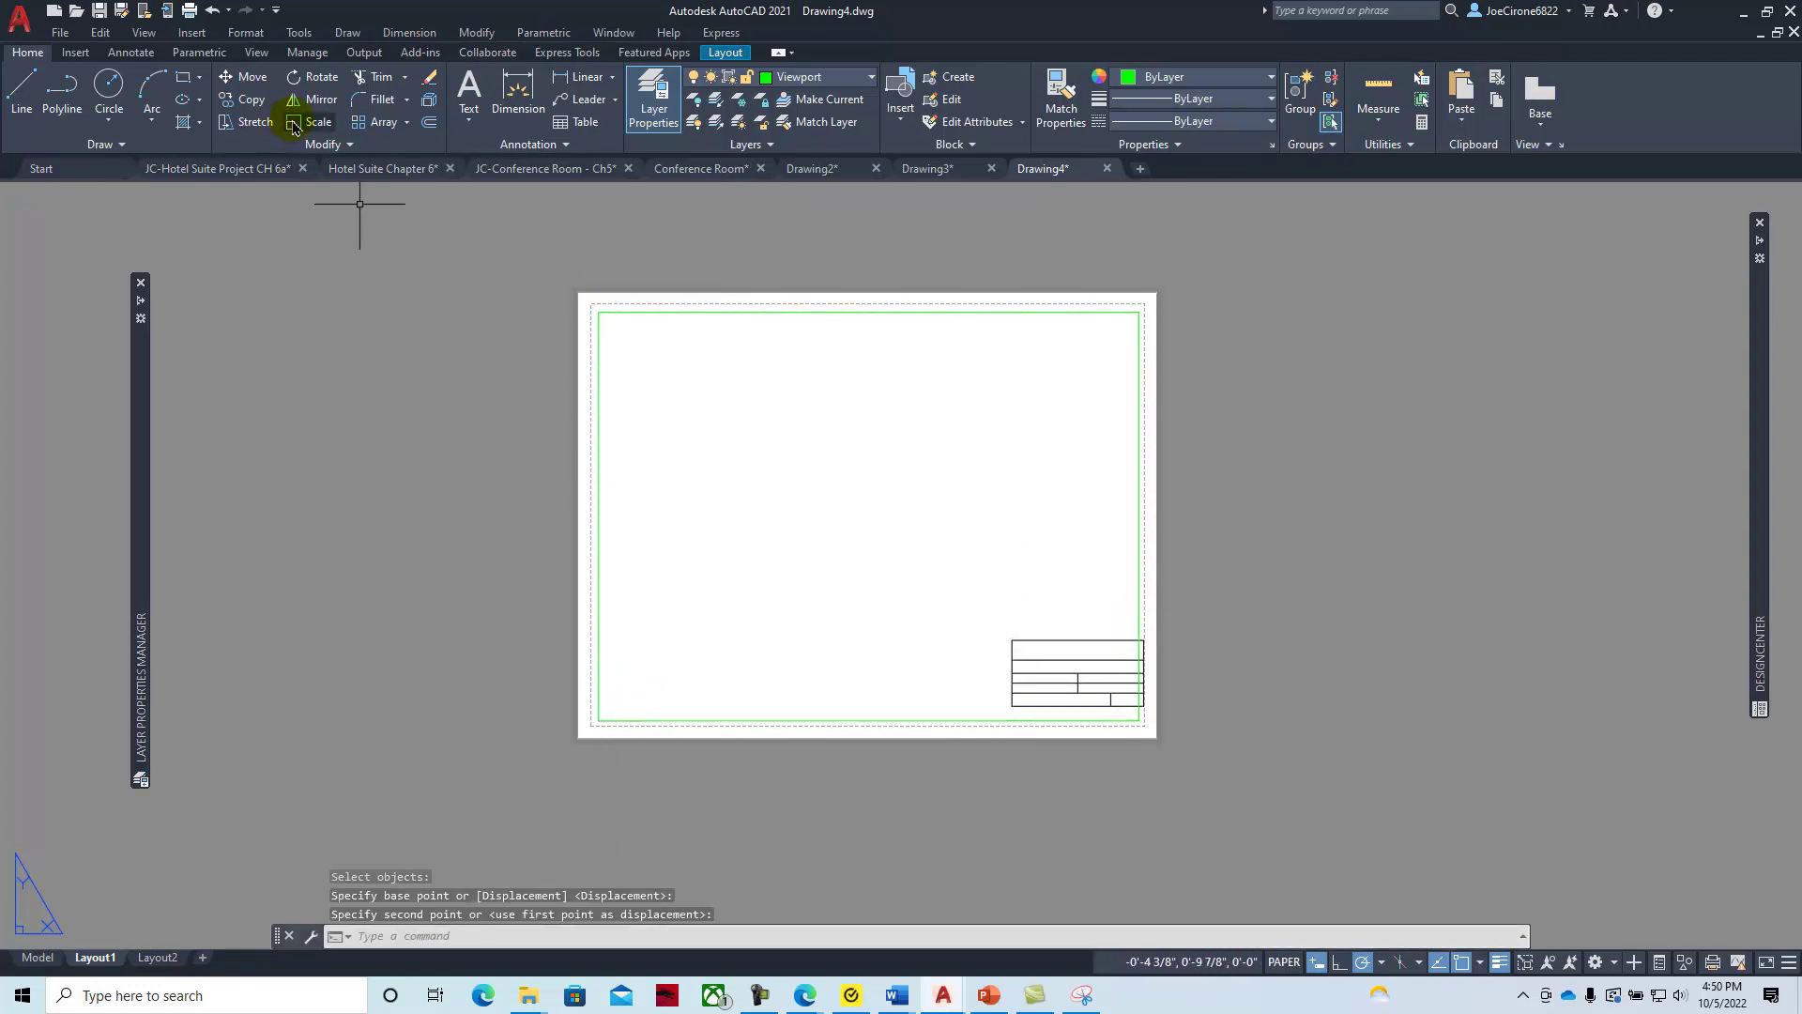
Move the whole title block by its lower-right corner to just inside the border's lower-right corner
left_click(246, 77)
left_click(987, 609)
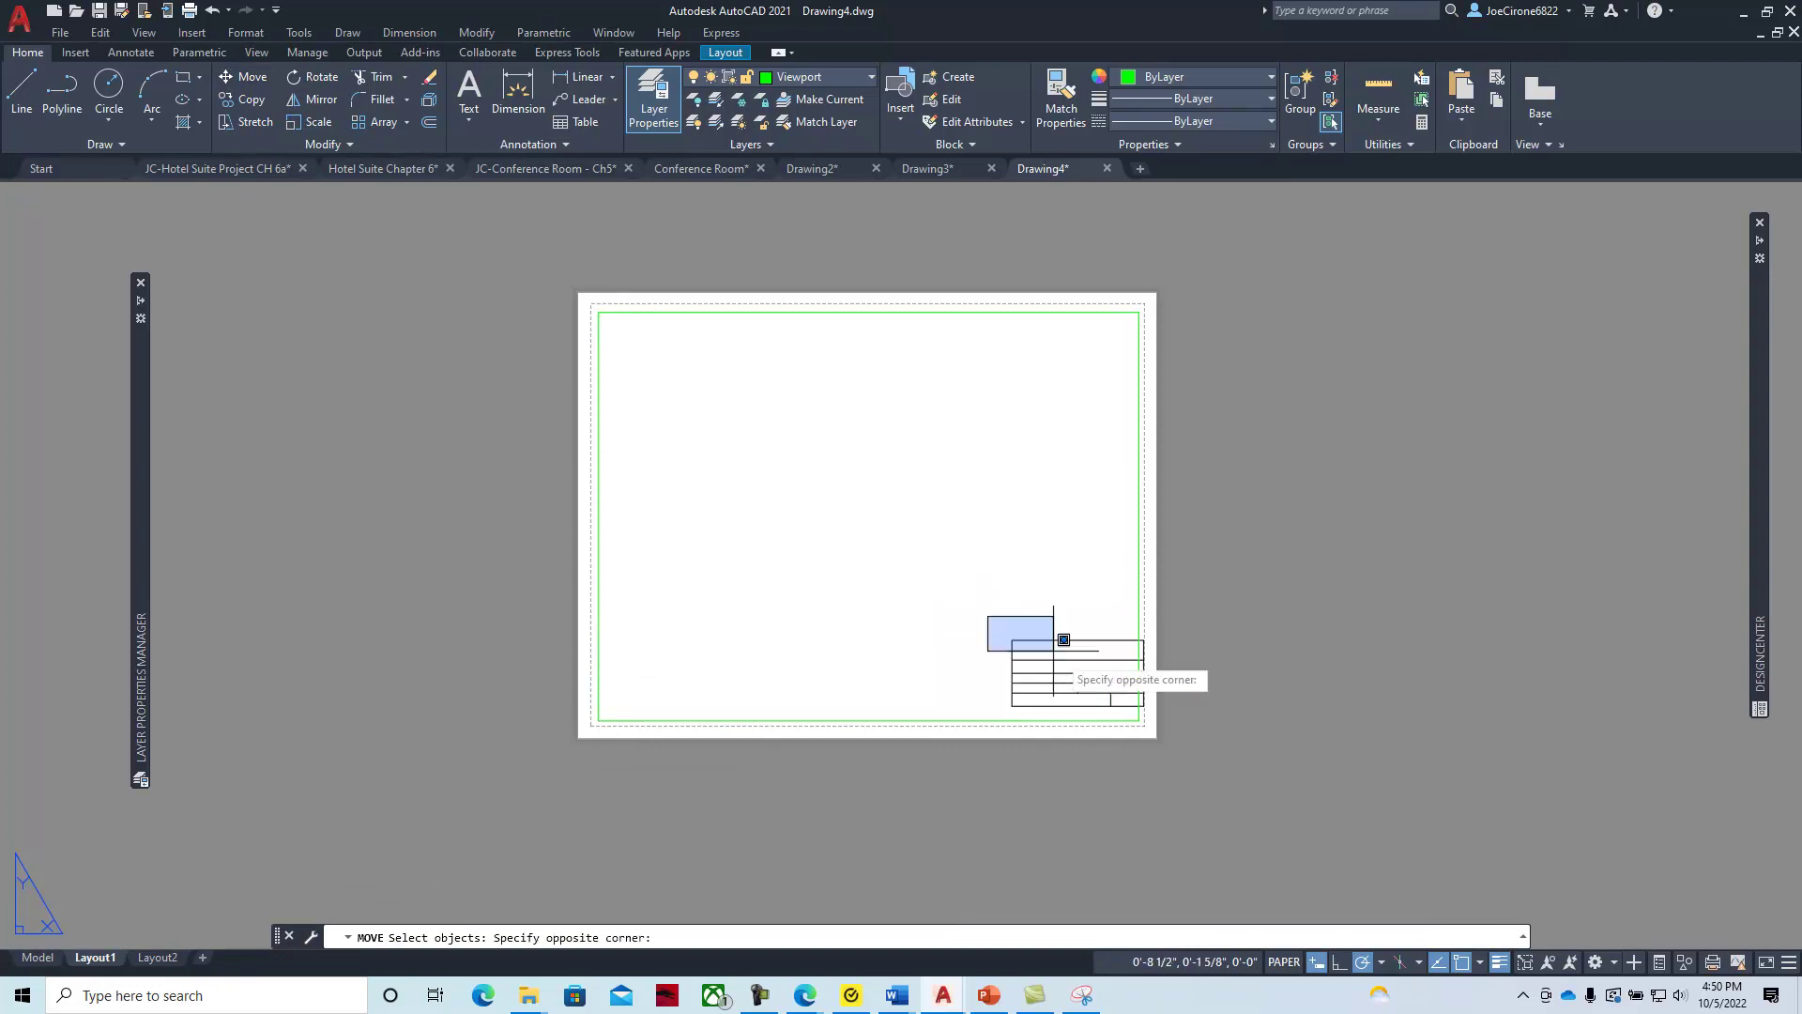
left_click(1164, 728)
key("Return")
left_click(1147, 711)
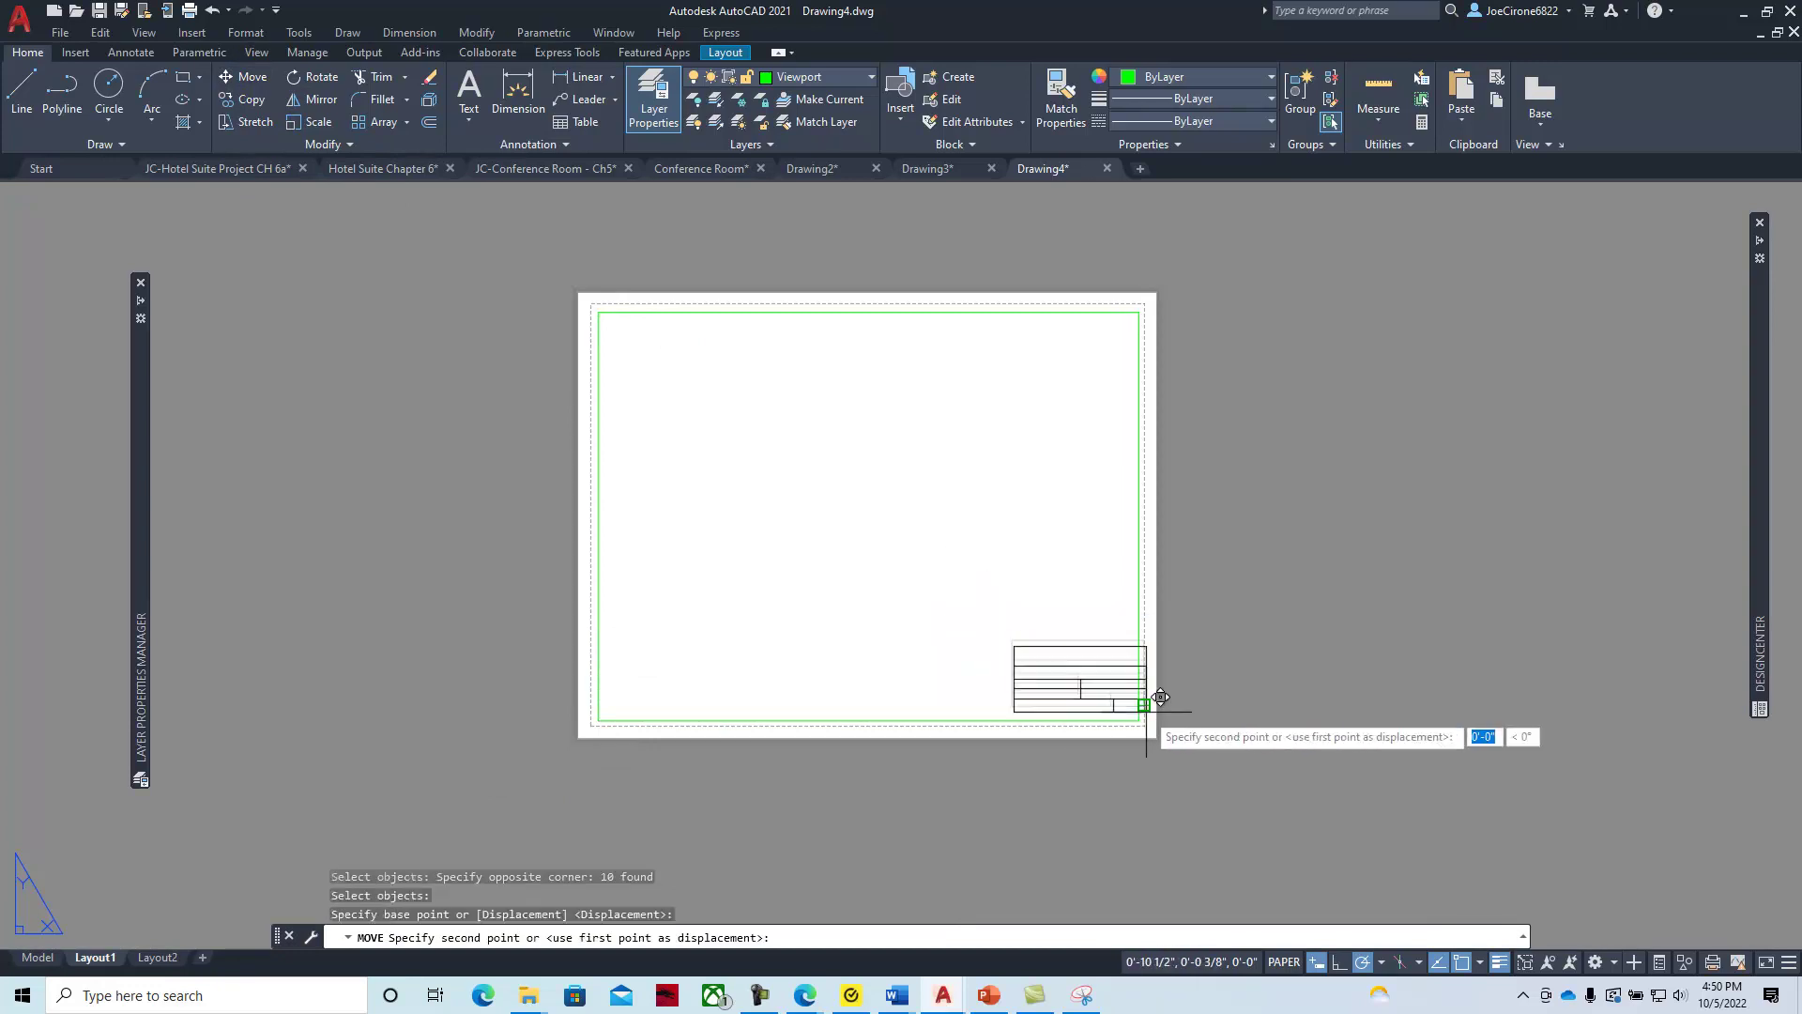
scroll(1139, 706, "up", 4)
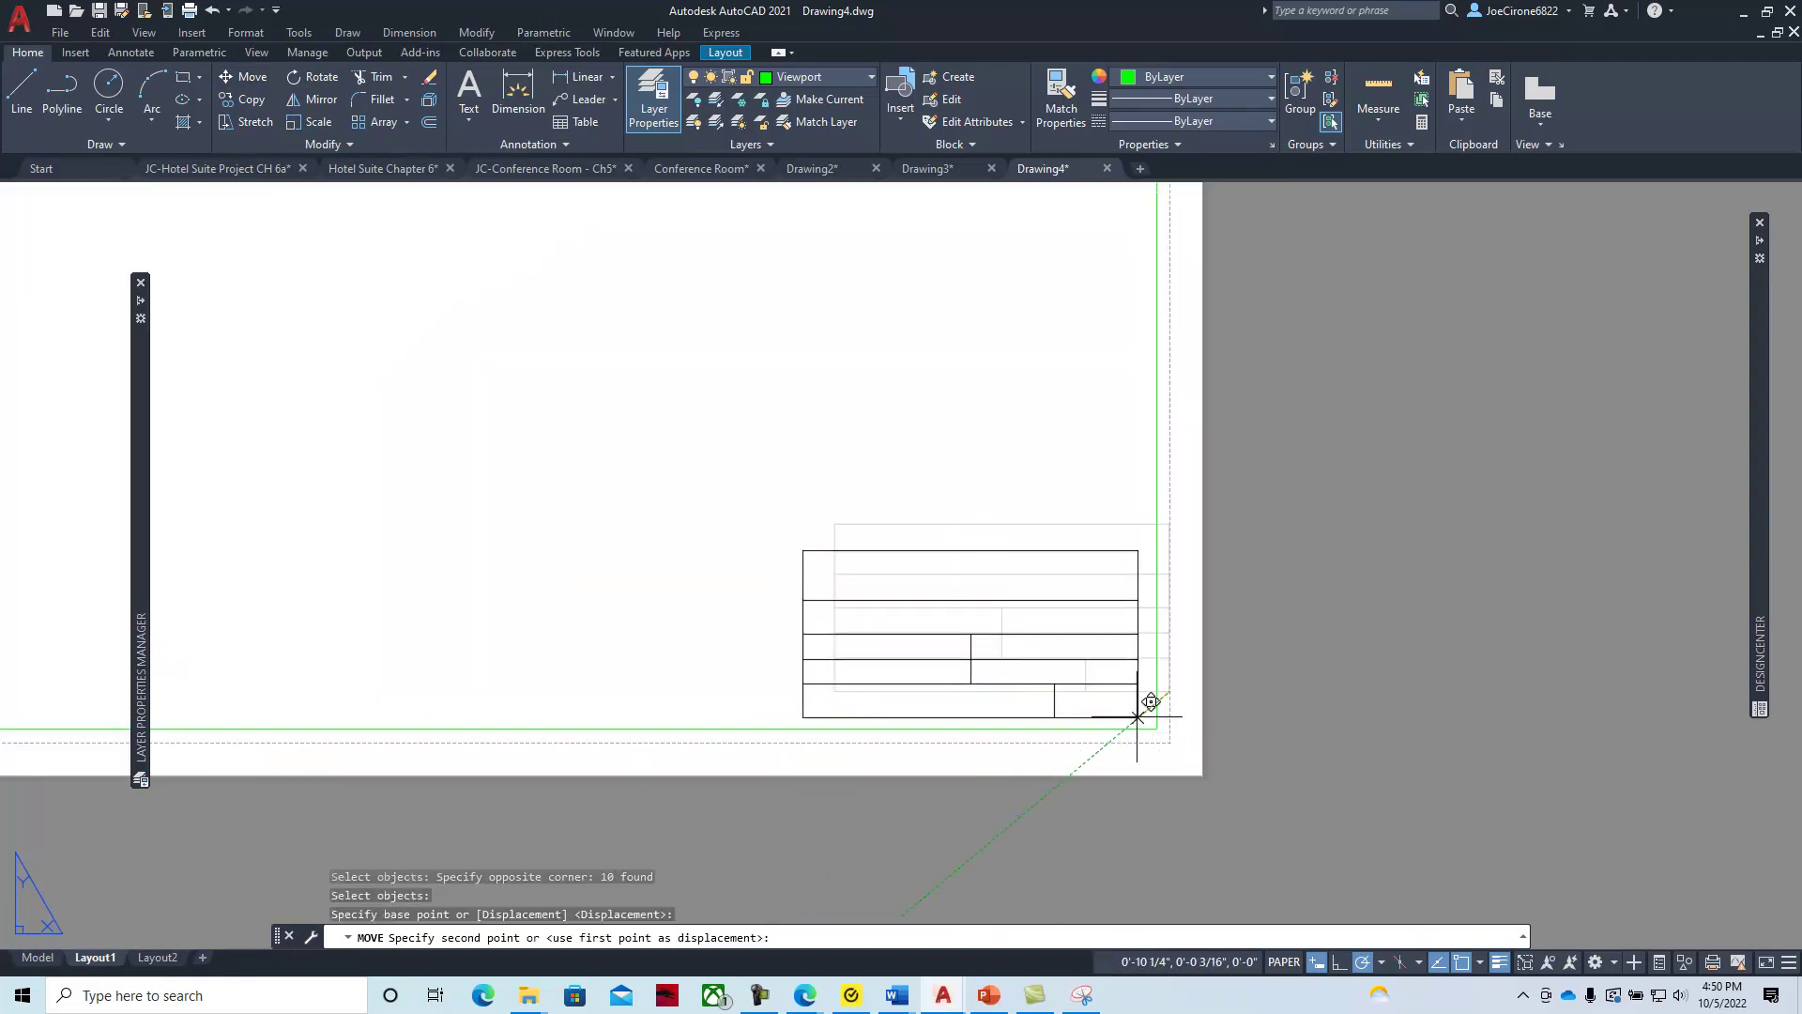
left_click(1138, 717)
scroll(732, 507, "down", 5)
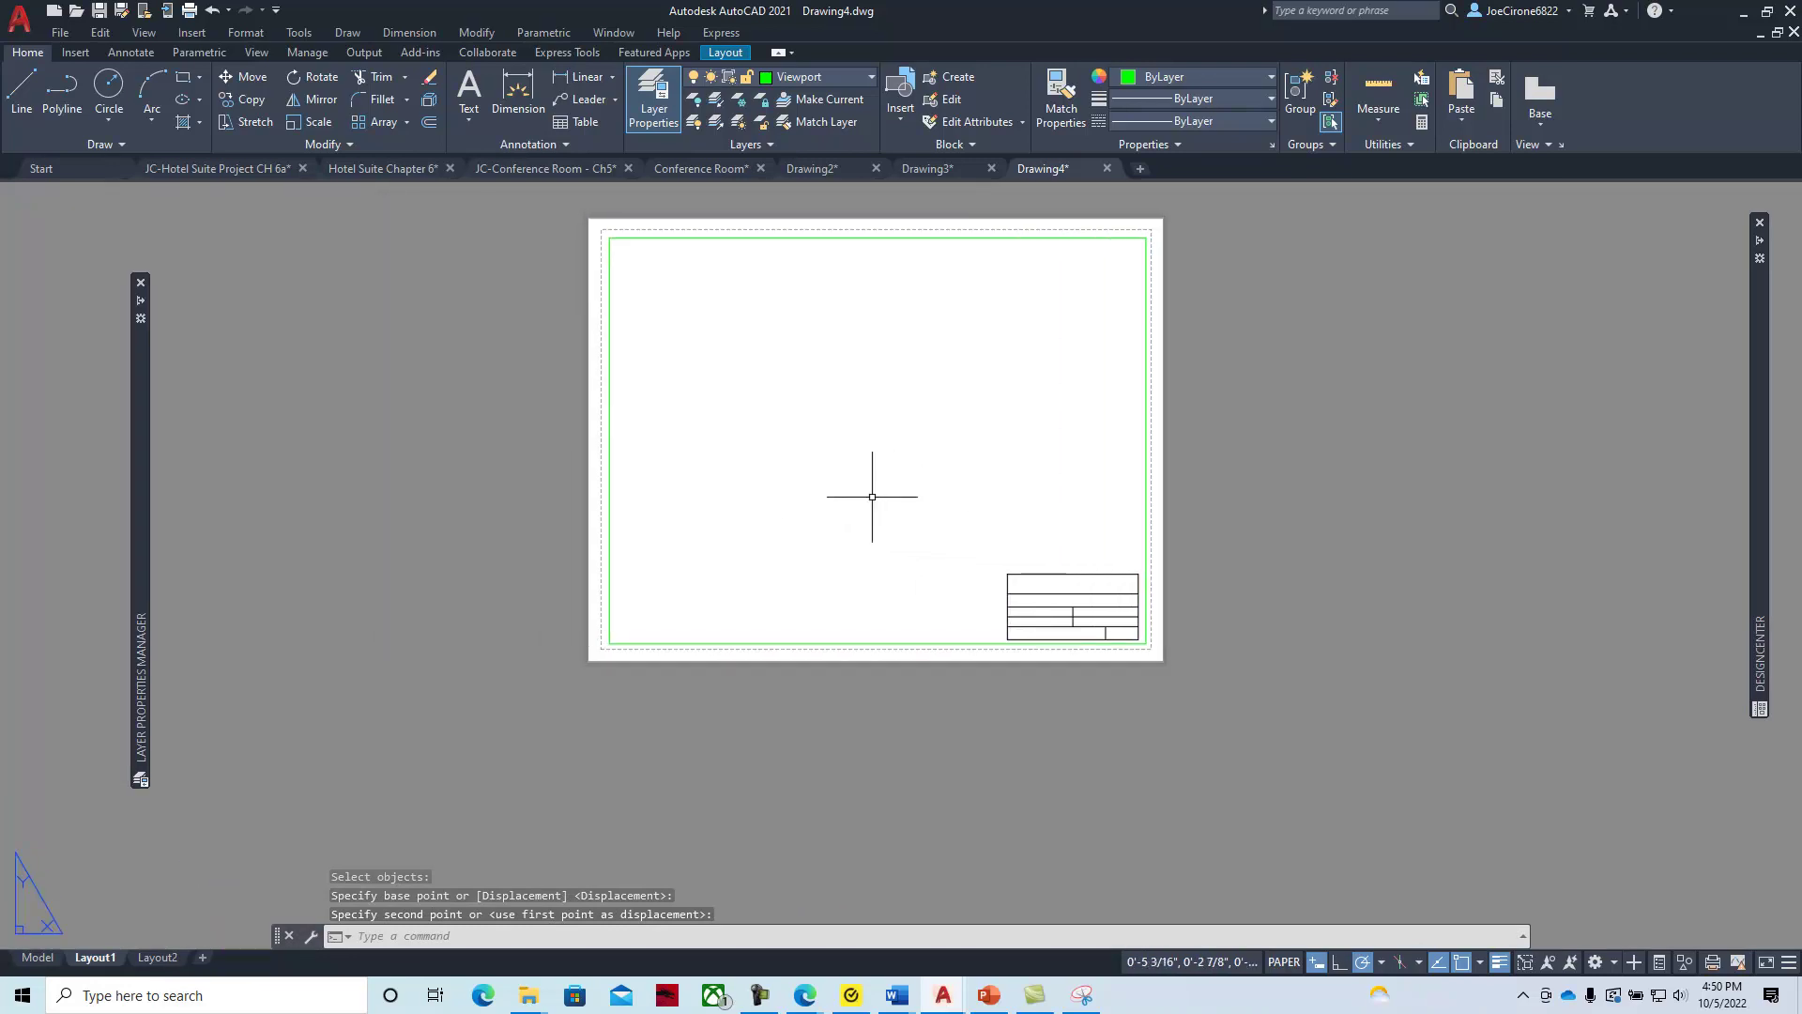
key("Escape")
key("Escape")
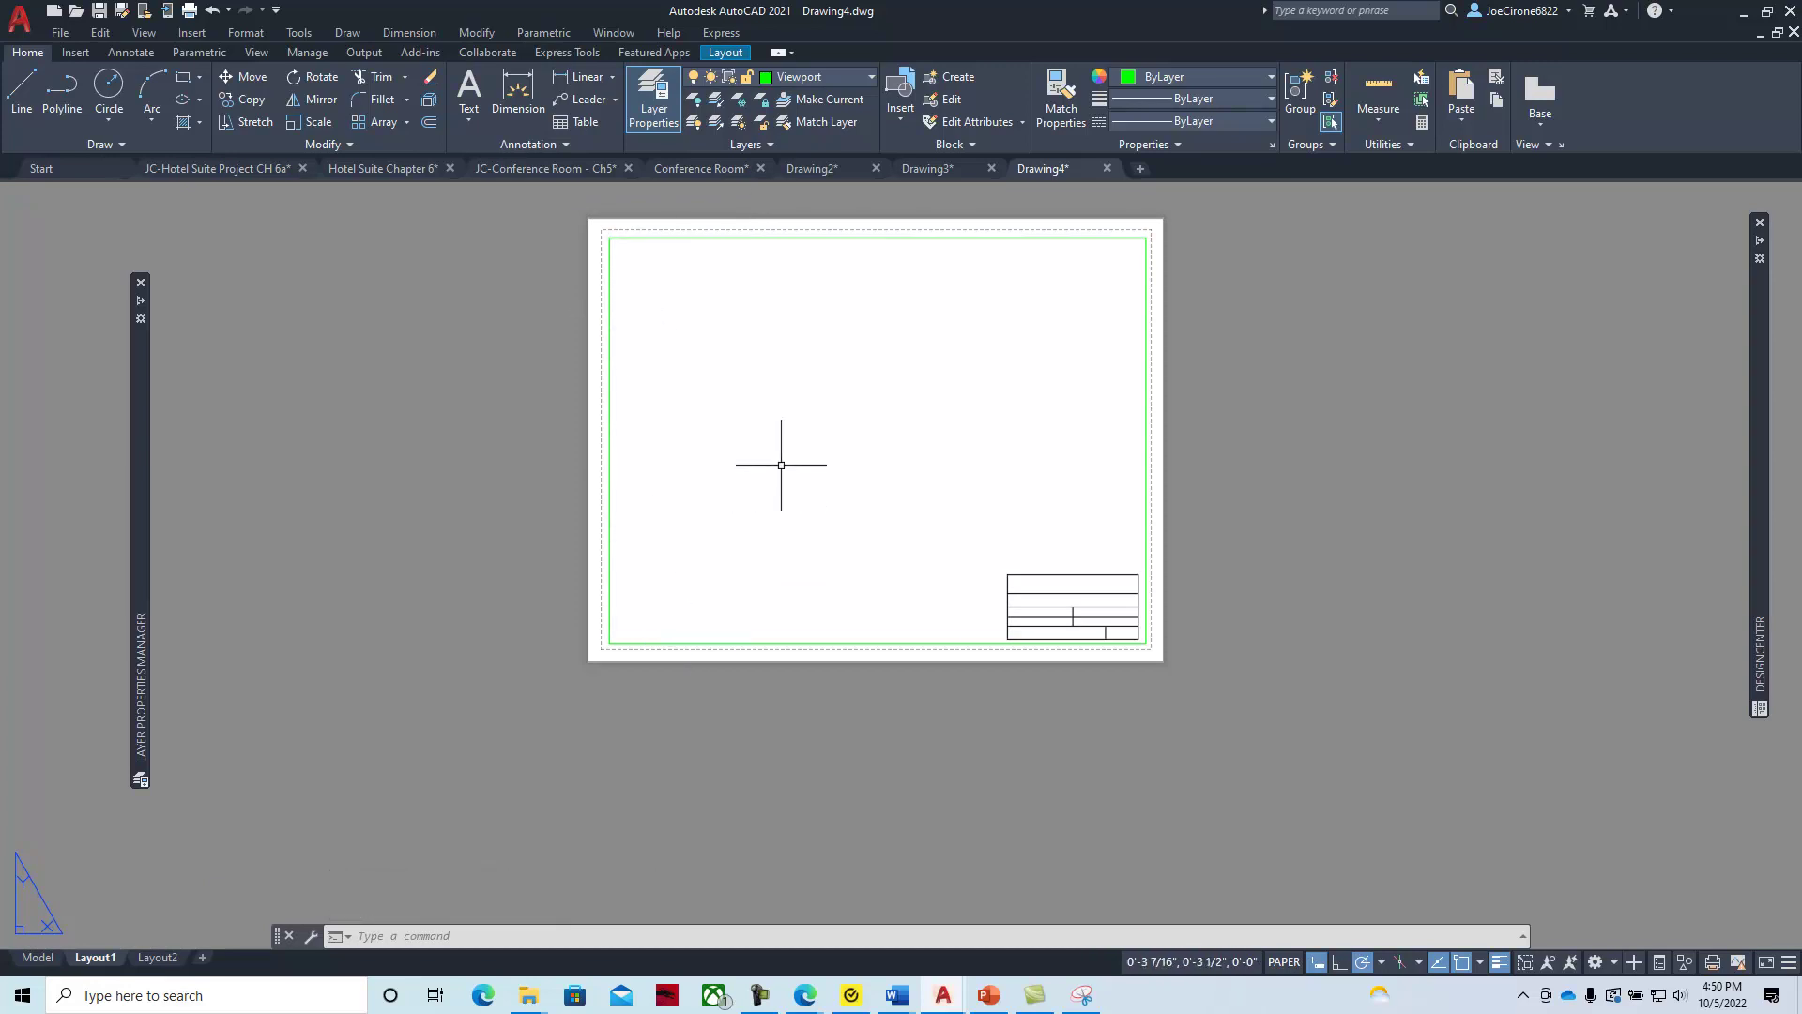
Convert the top border line to a polyline with PEDIT and join the other three border lines to it
type("pe")
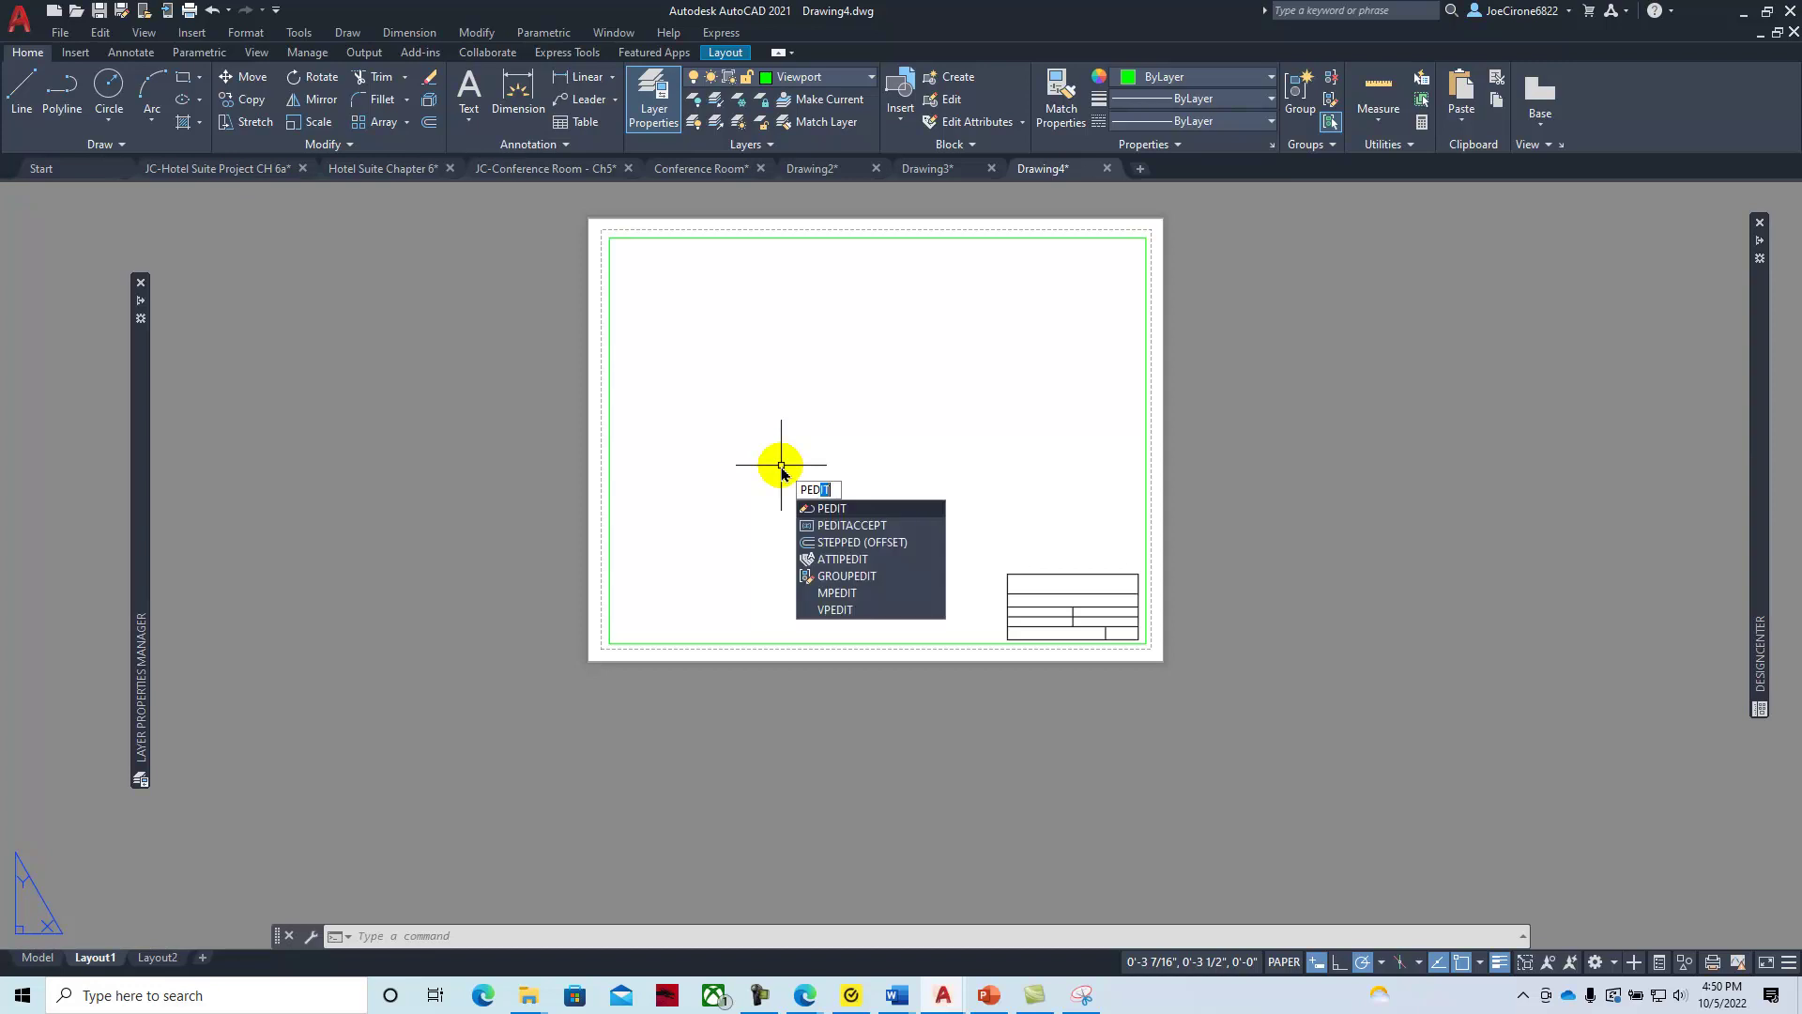
left_click(843, 513)
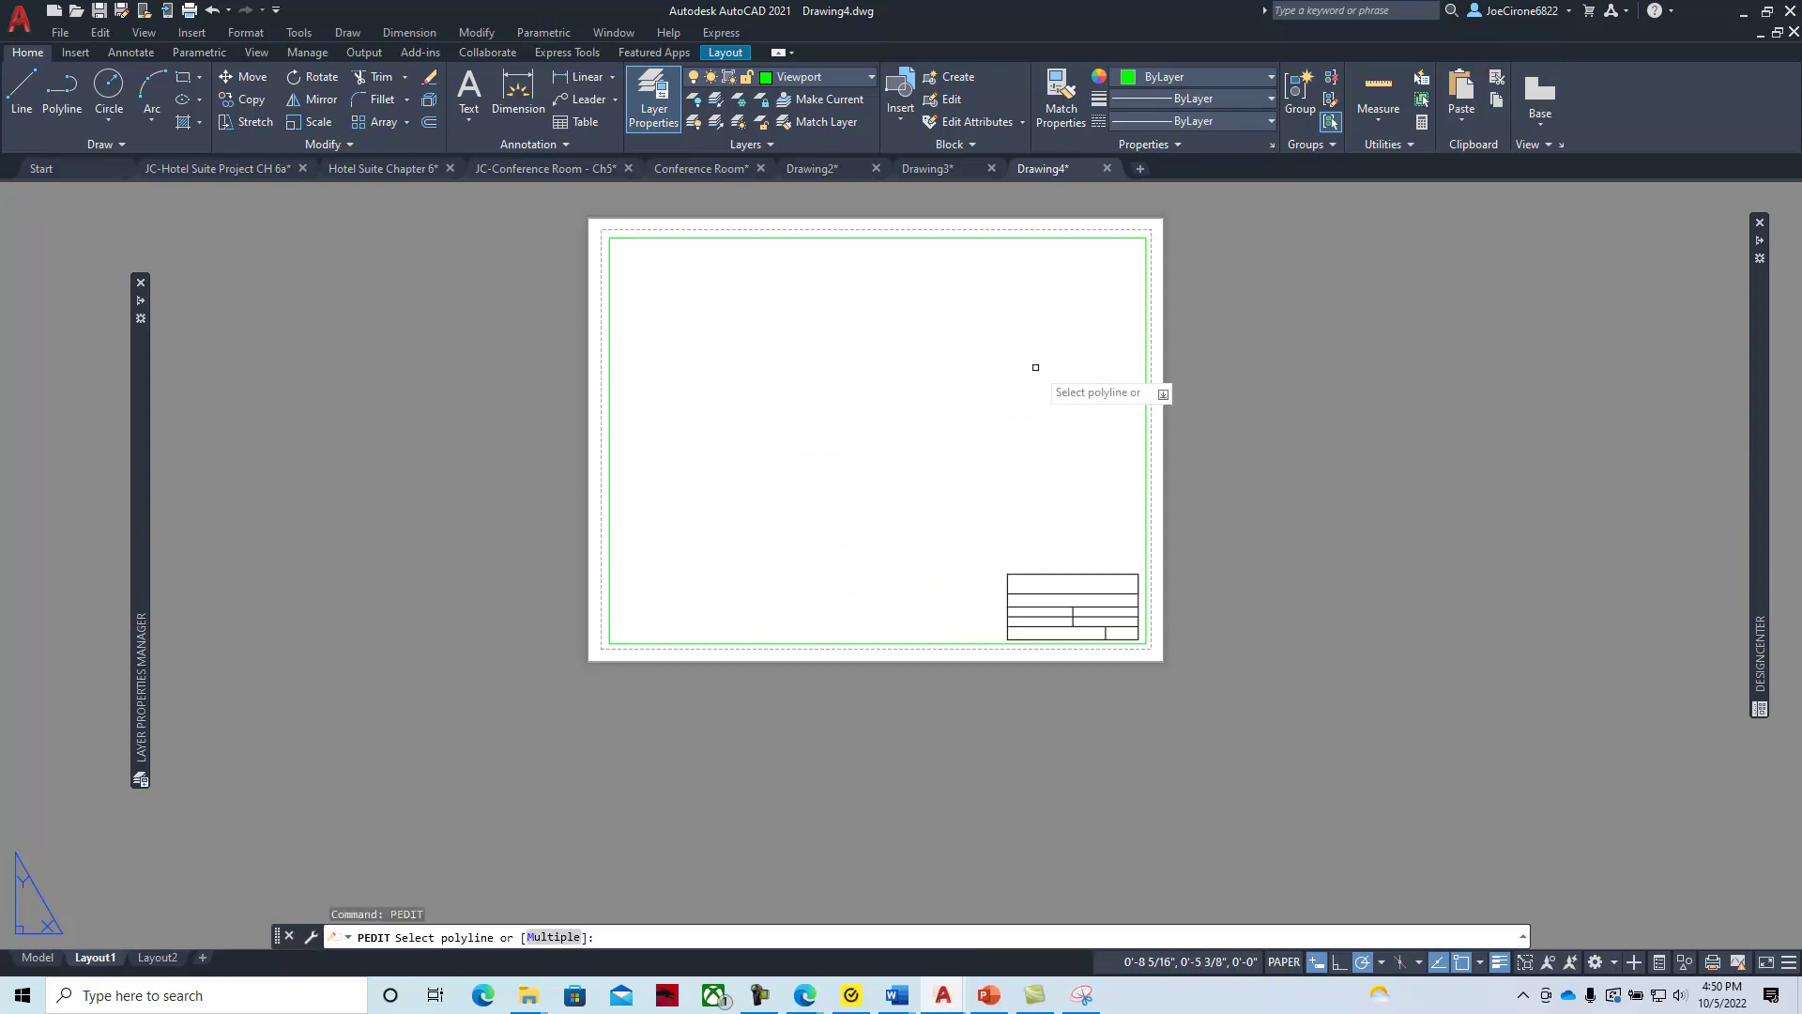
left_click(680, 238)
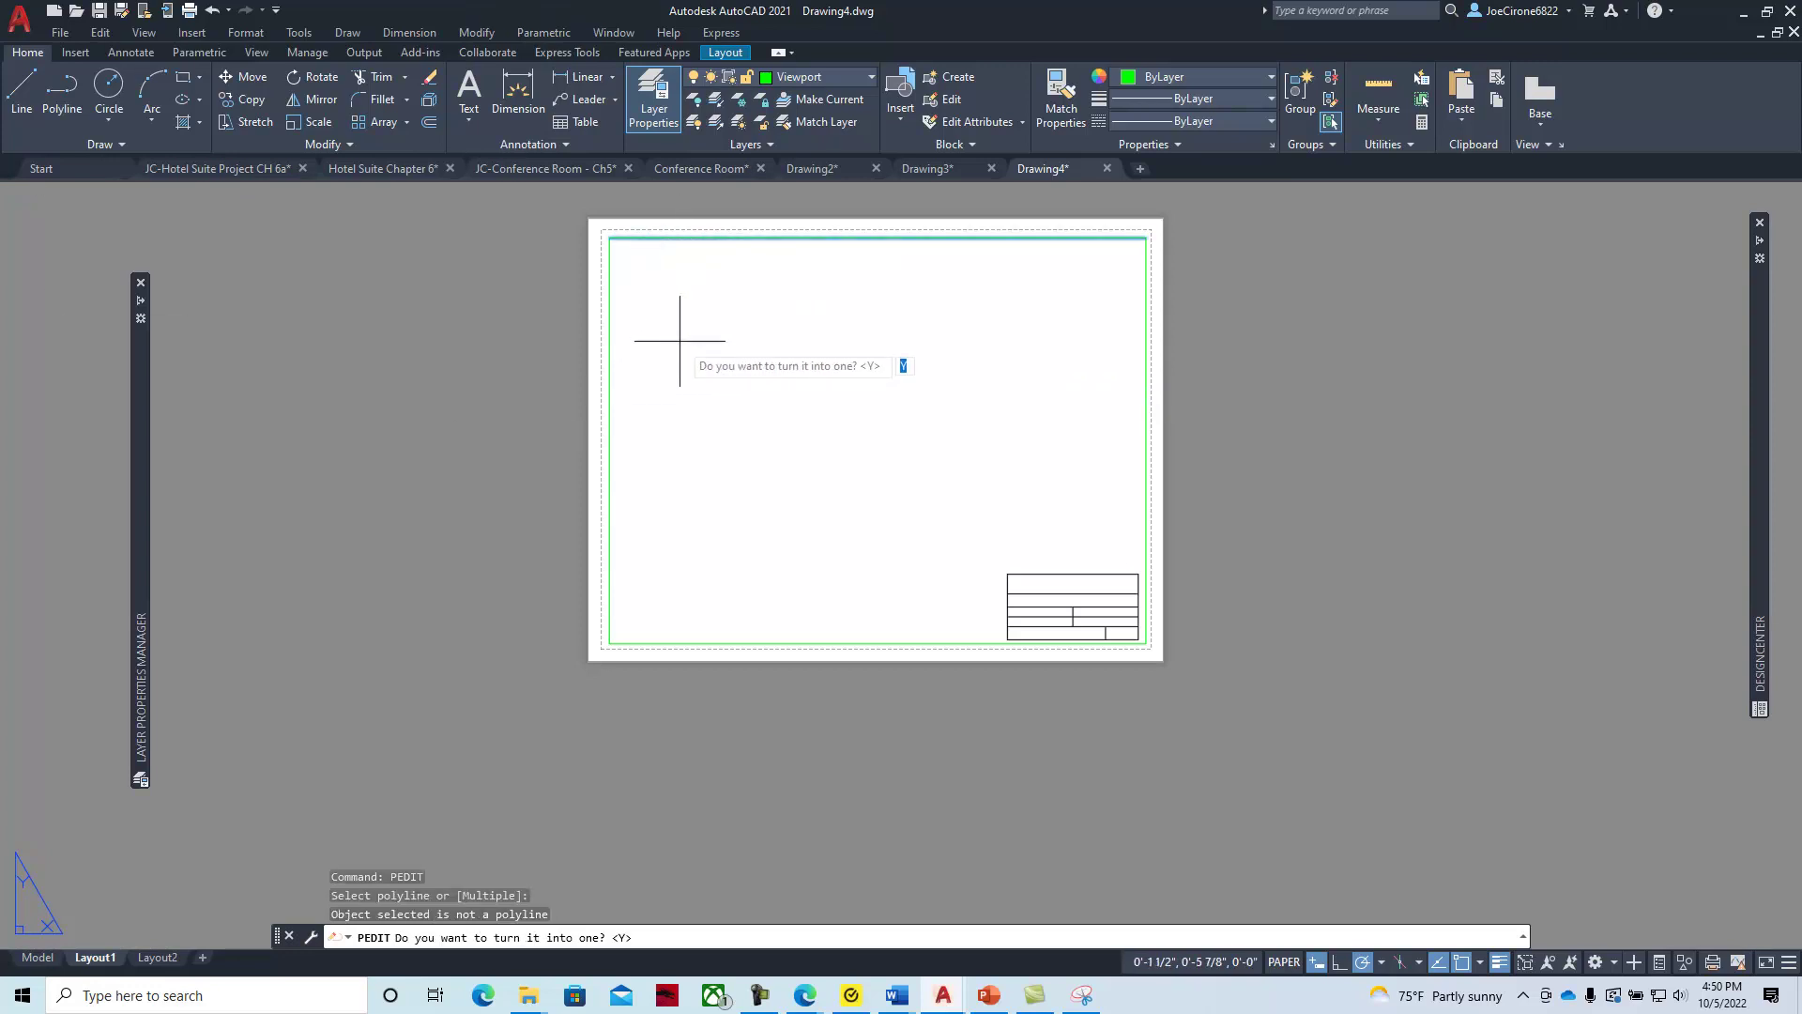
key("Return")
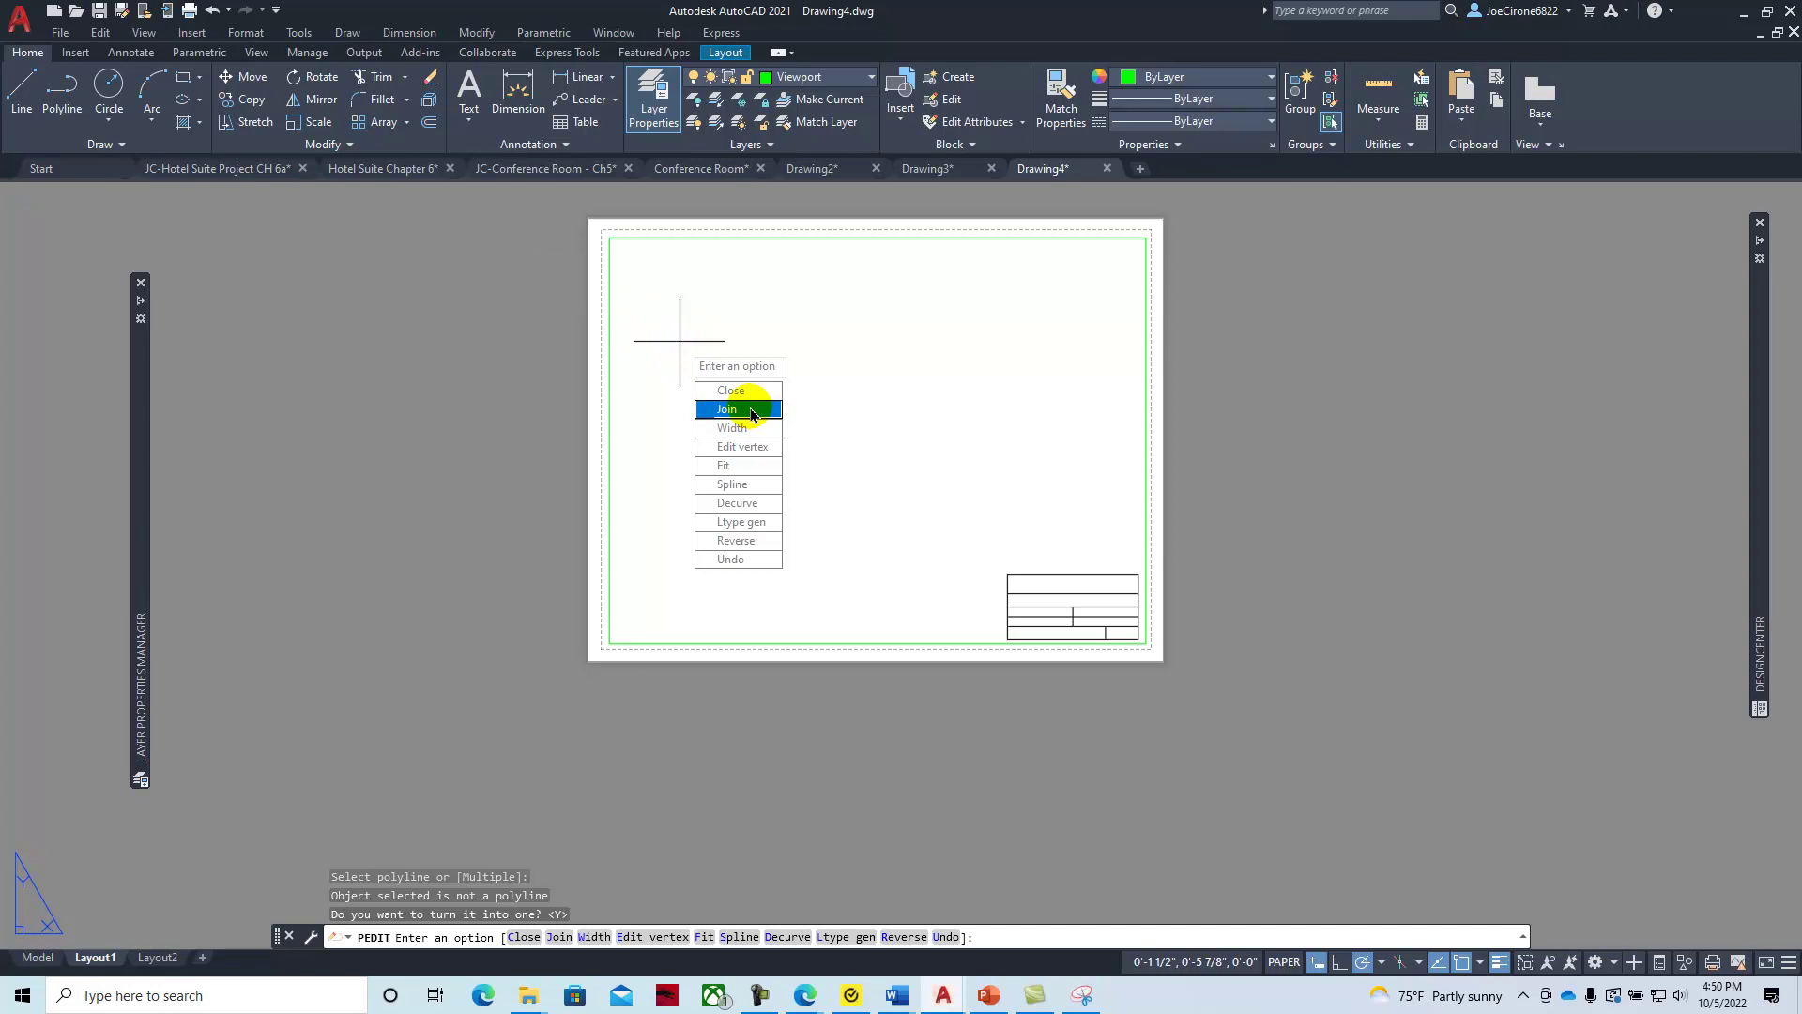
left_click(751, 413)
left_click(1146, 266)
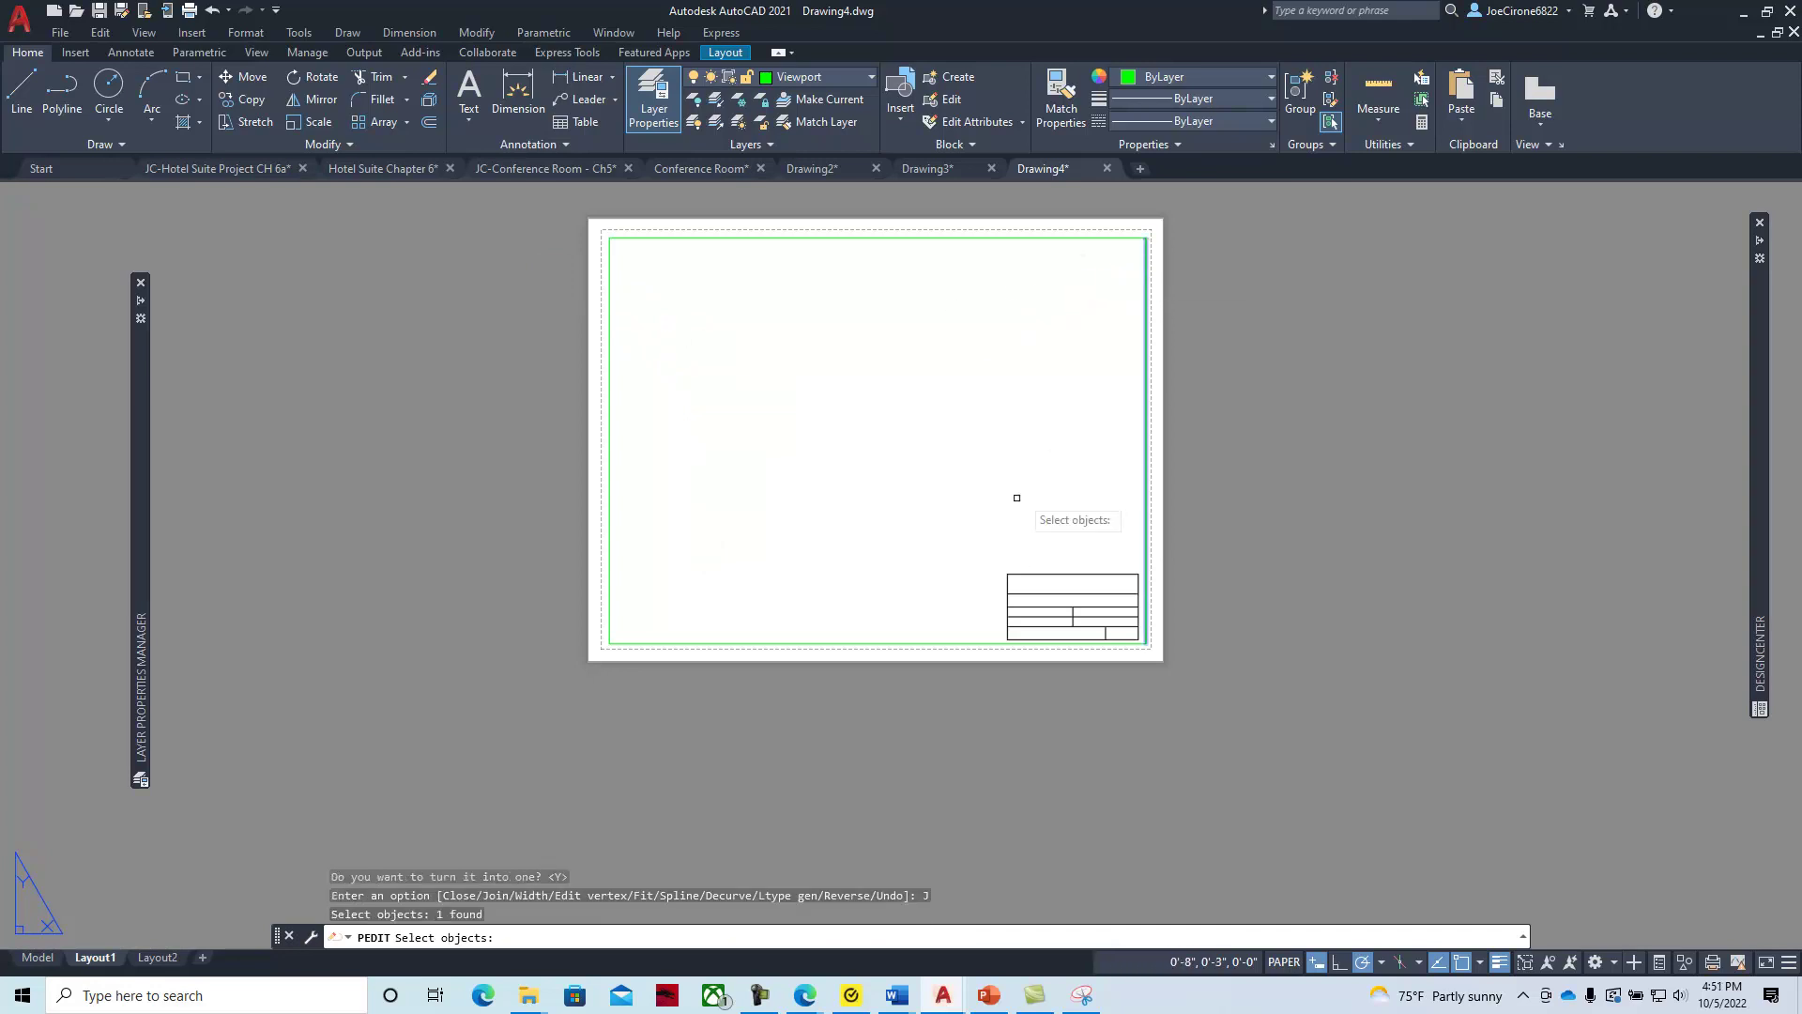
left_click(941, 644)
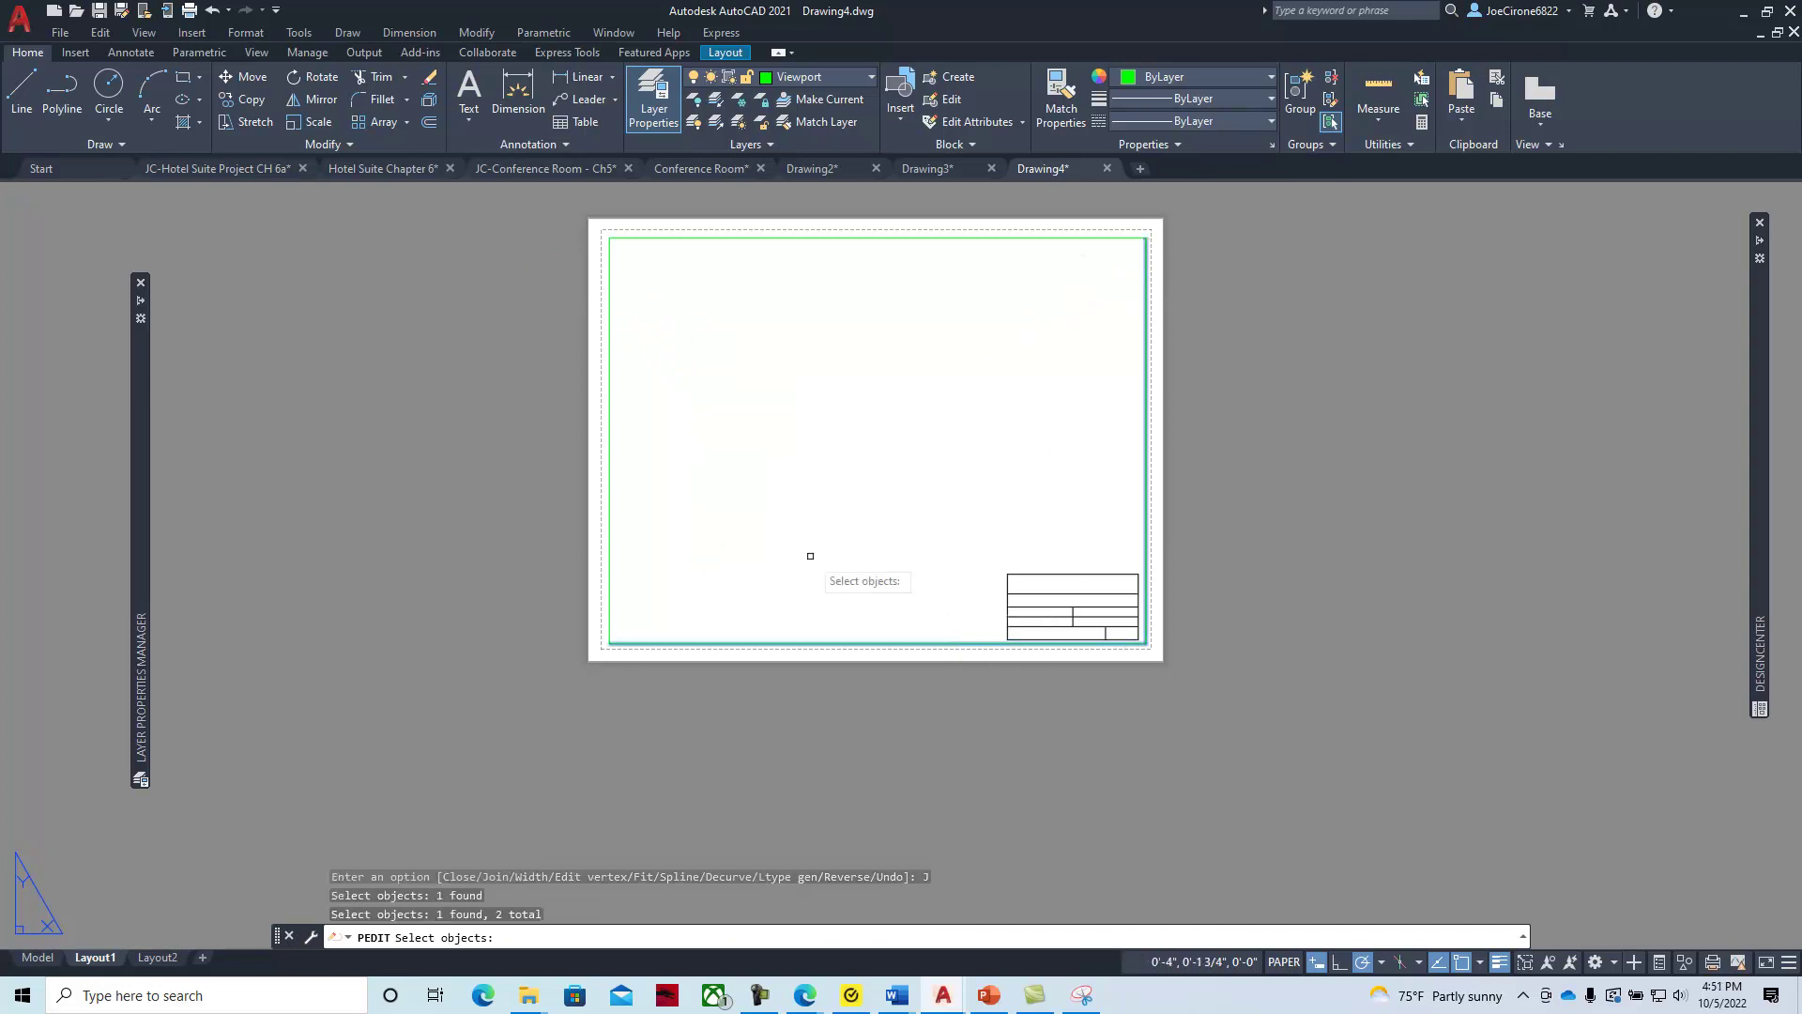
left_click(609, 523)
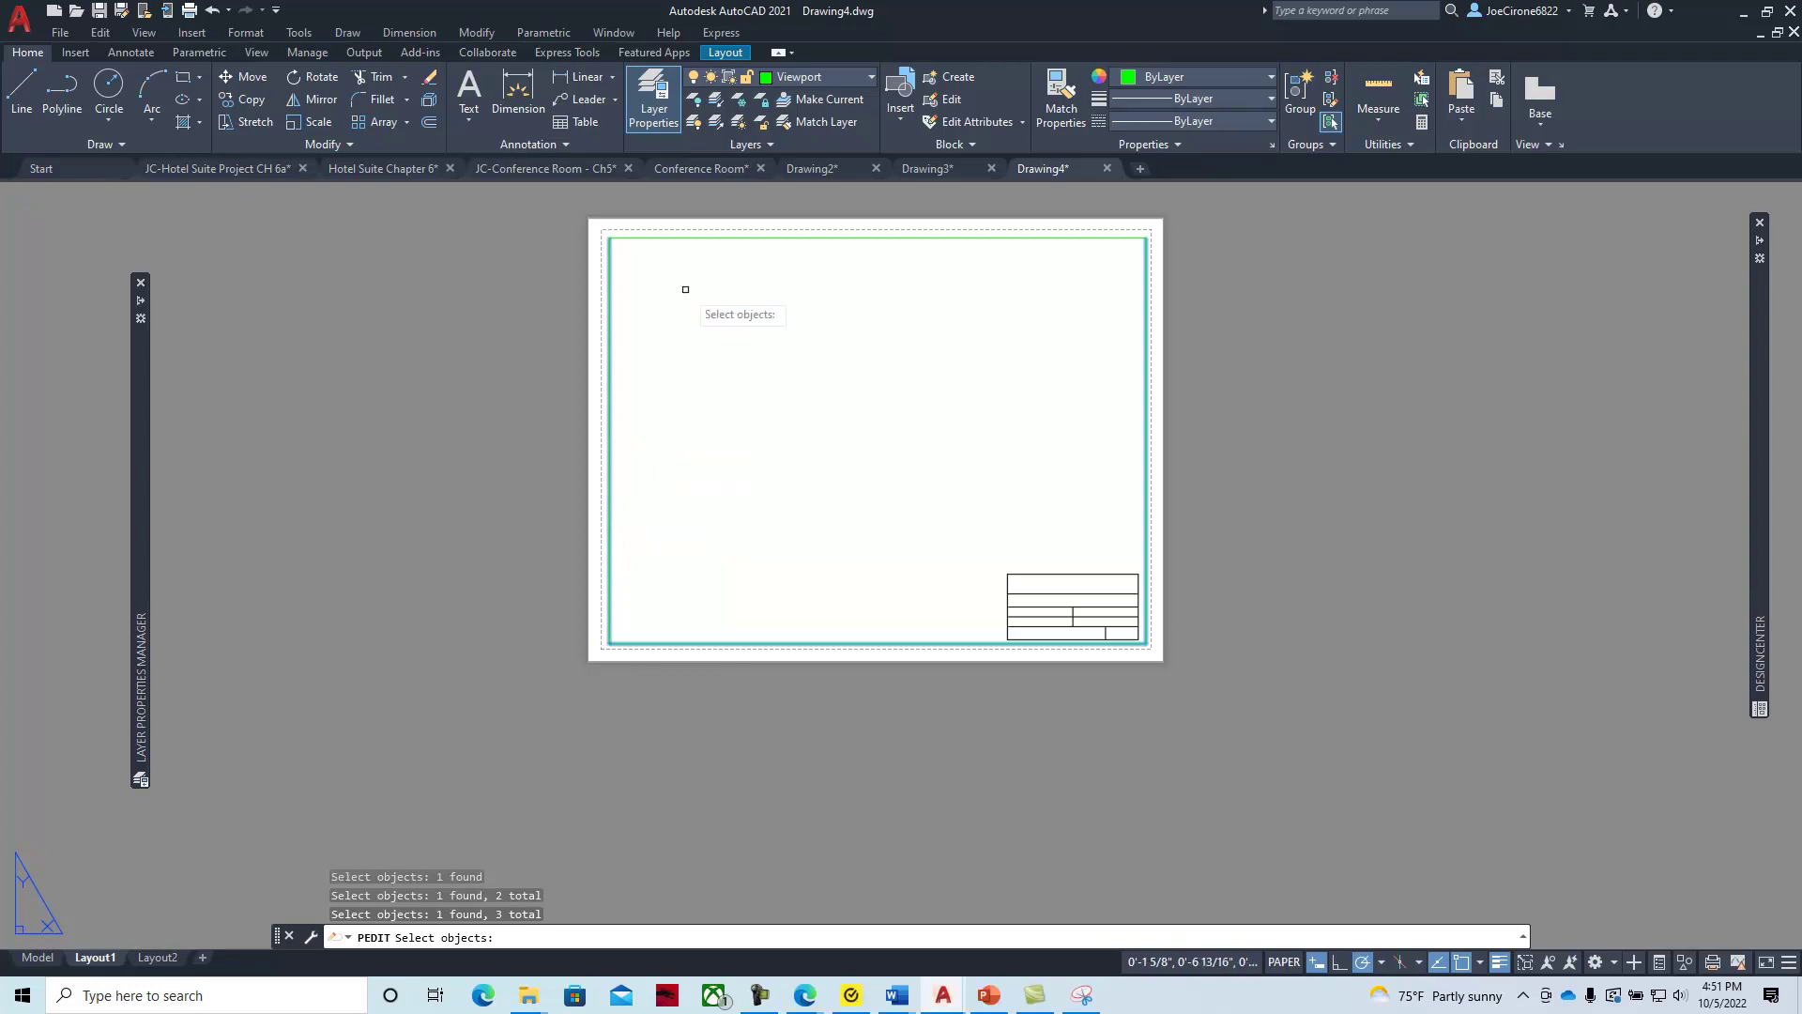
left_click(683, 241)
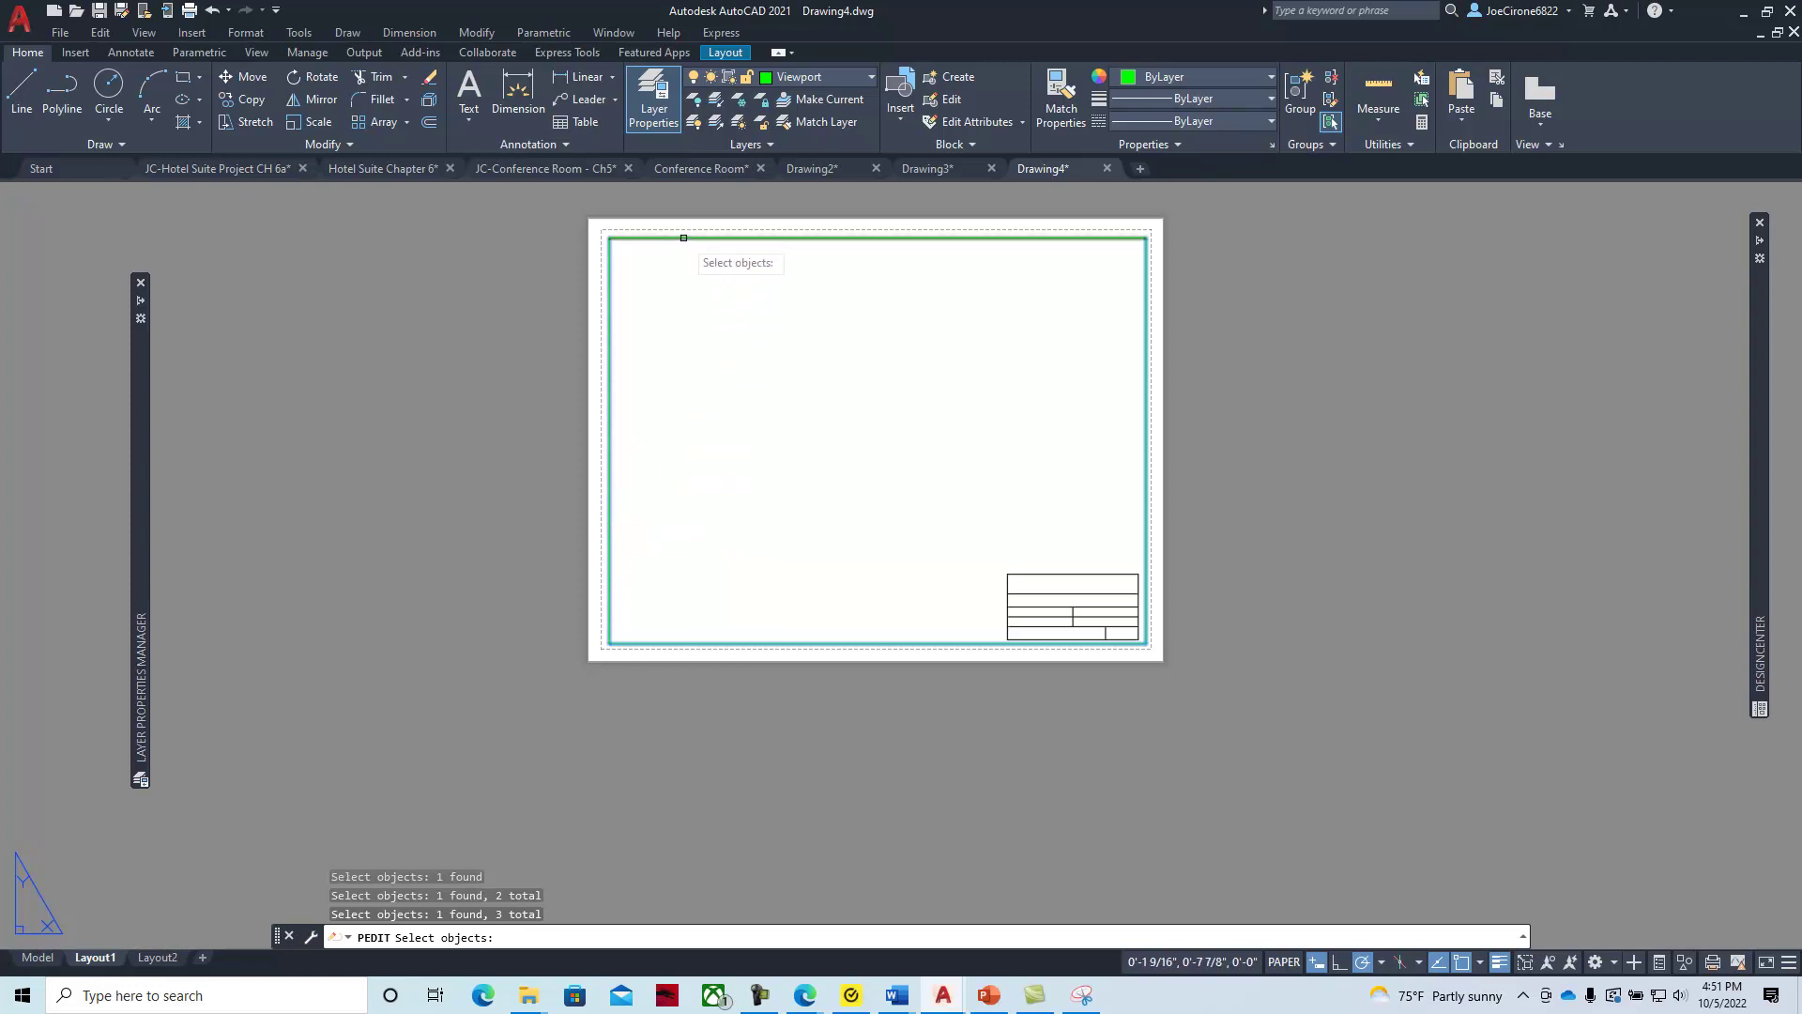
right_click(676, 406)
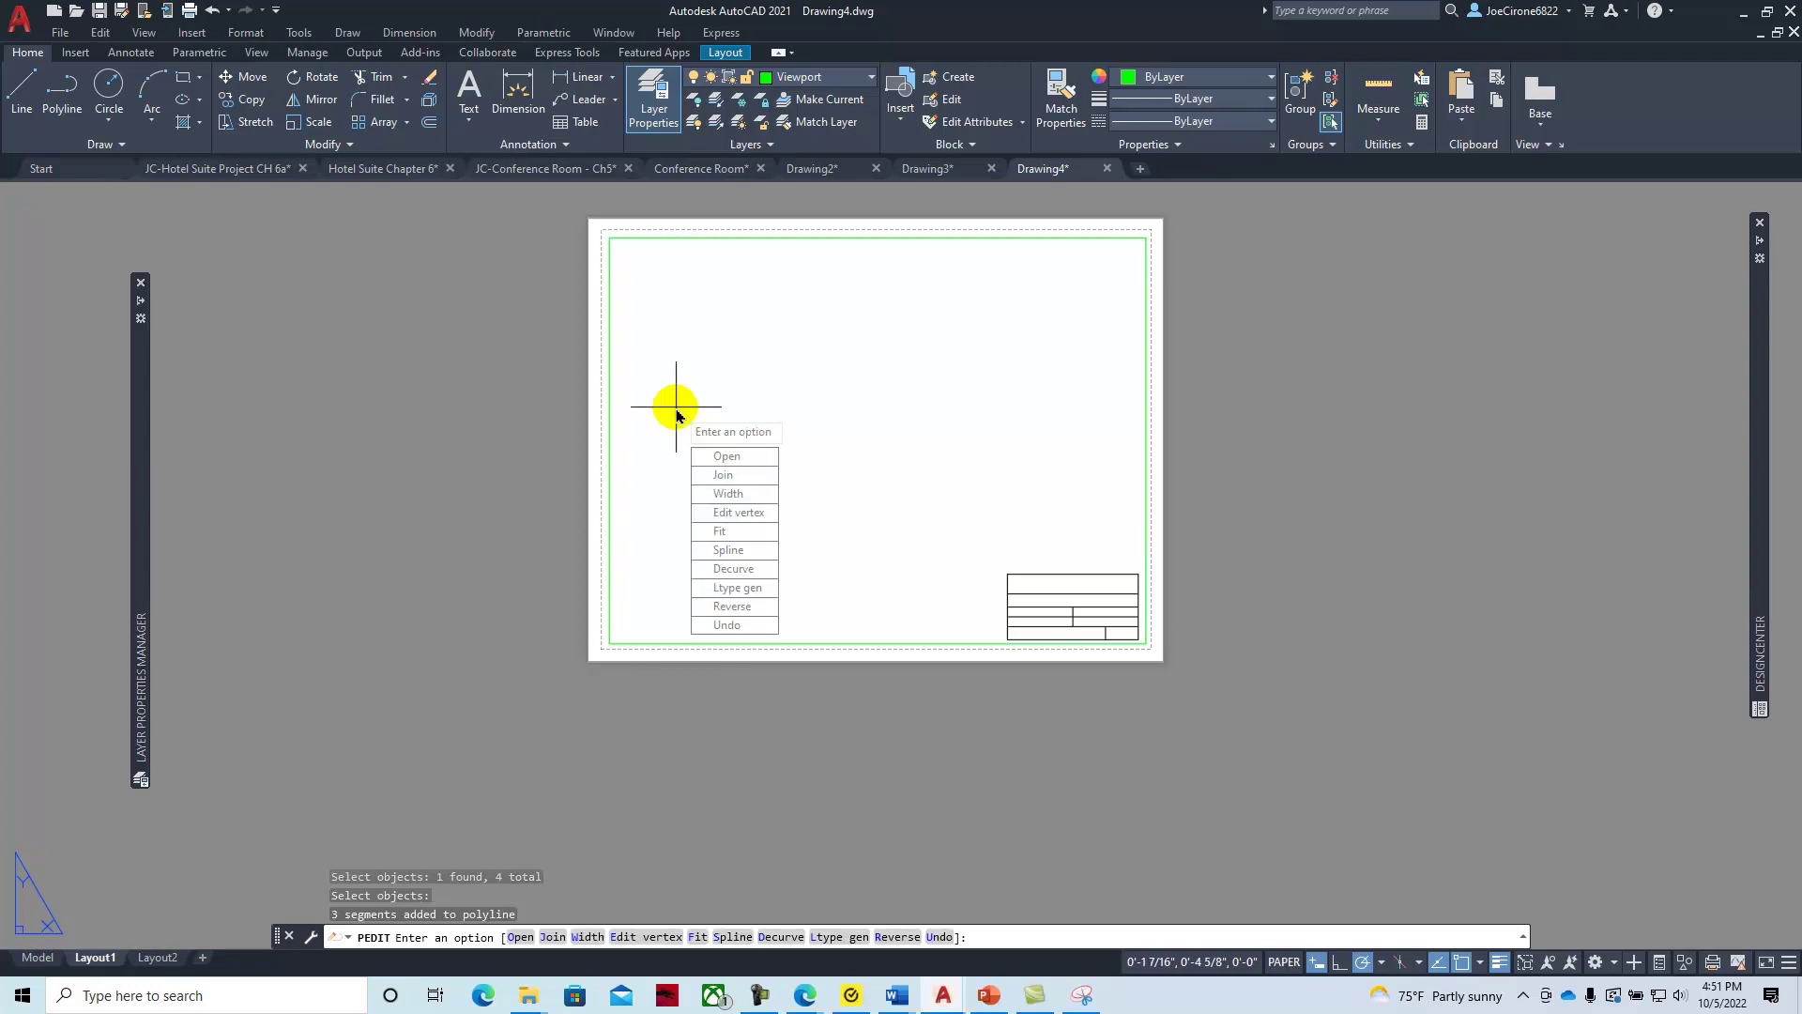
key("Return")
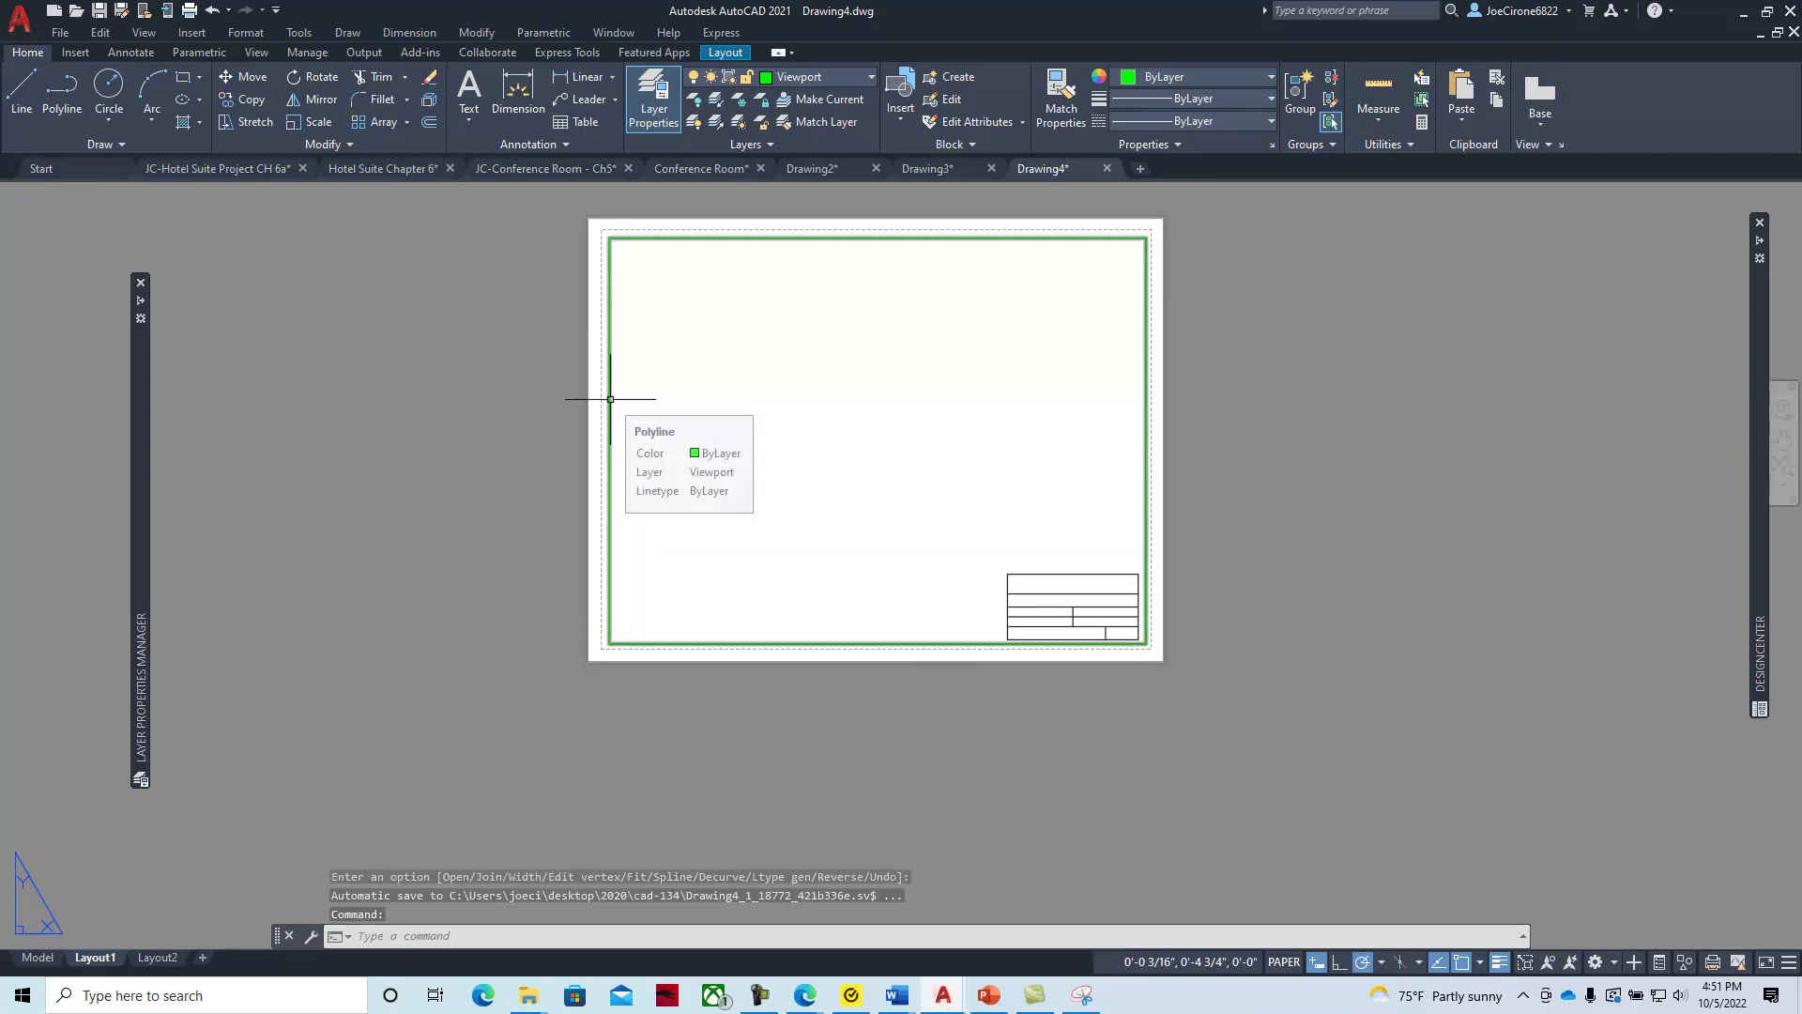
Create a layout viewport from the closed border polyline object
left_click(146, 33)
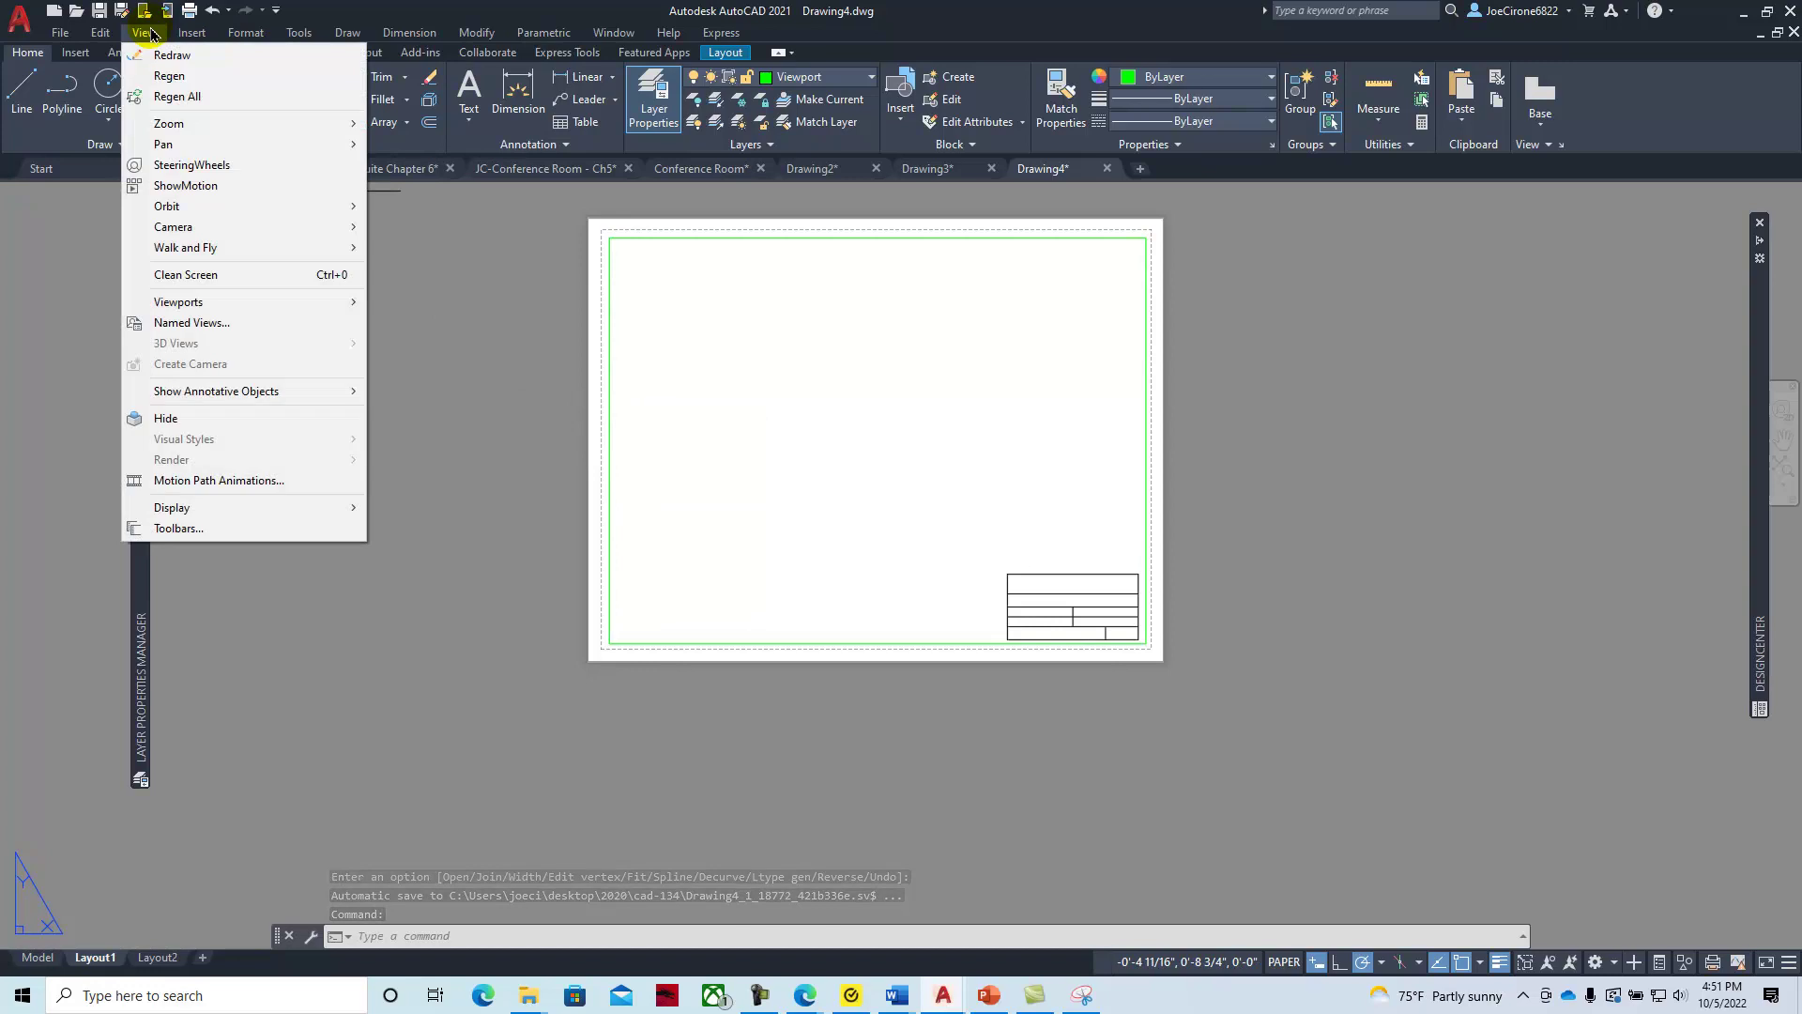
mouse_move(182, 308)
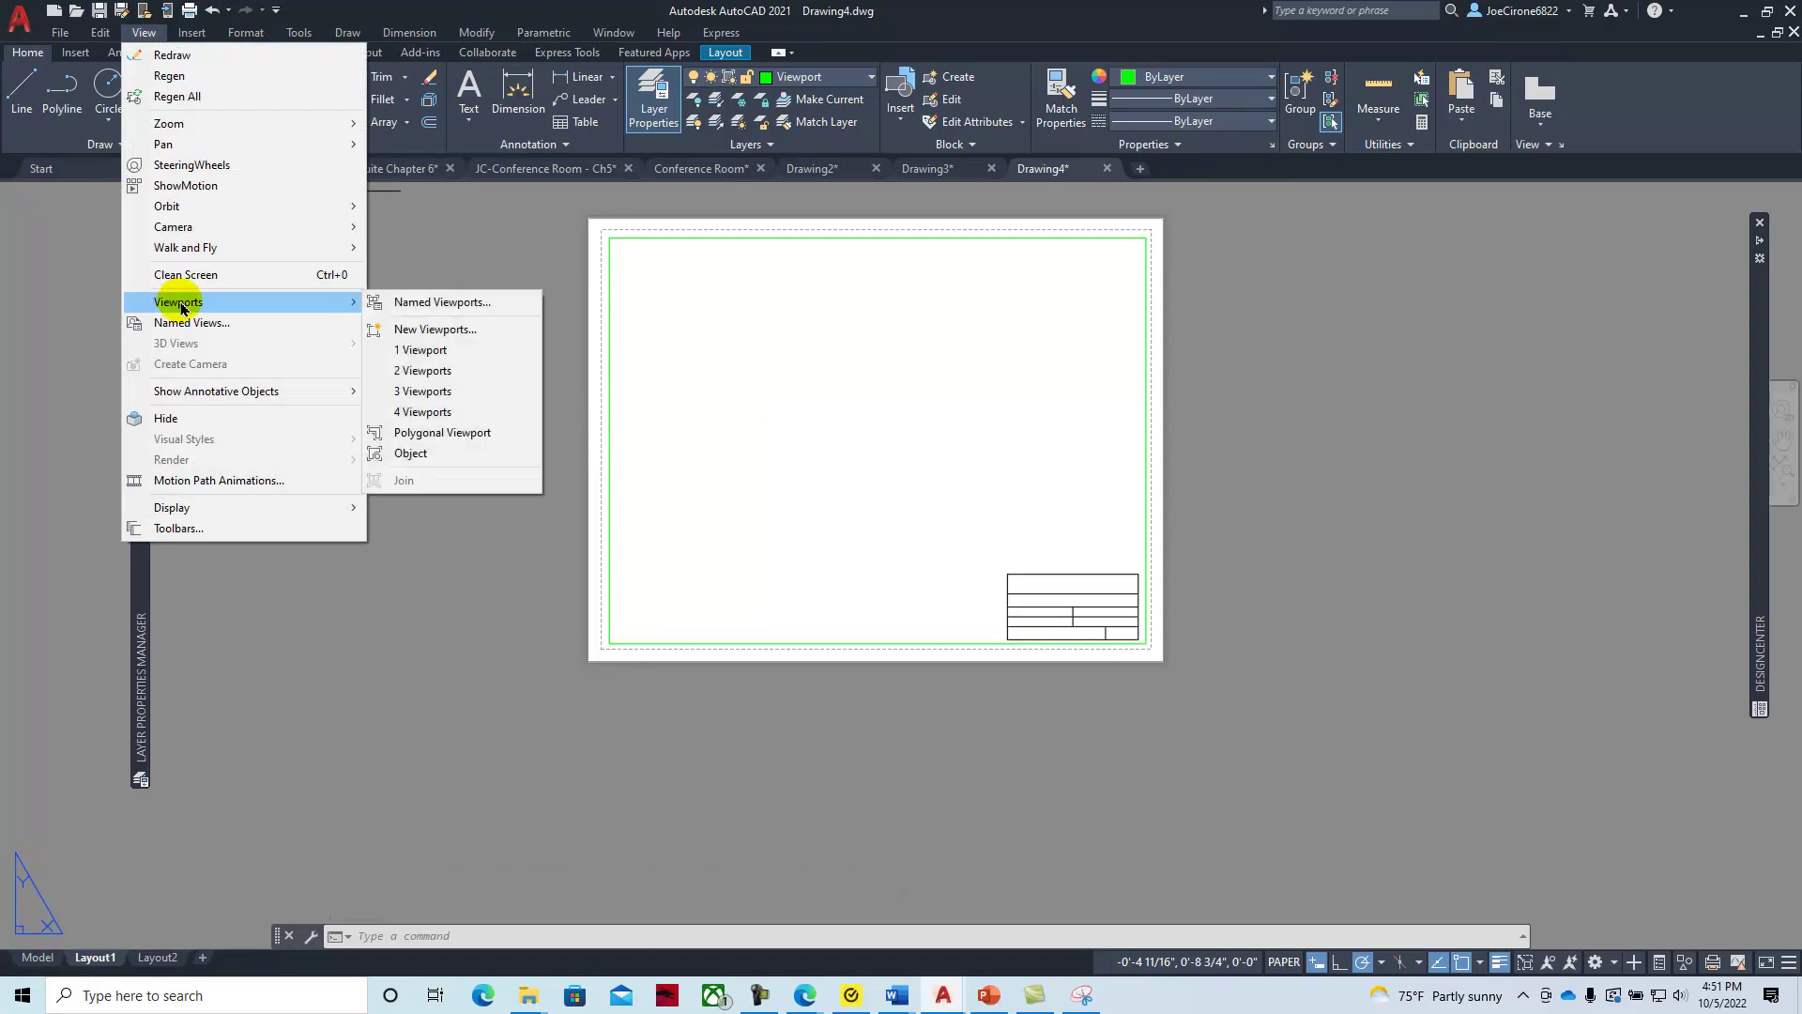
left_click(414, 453)
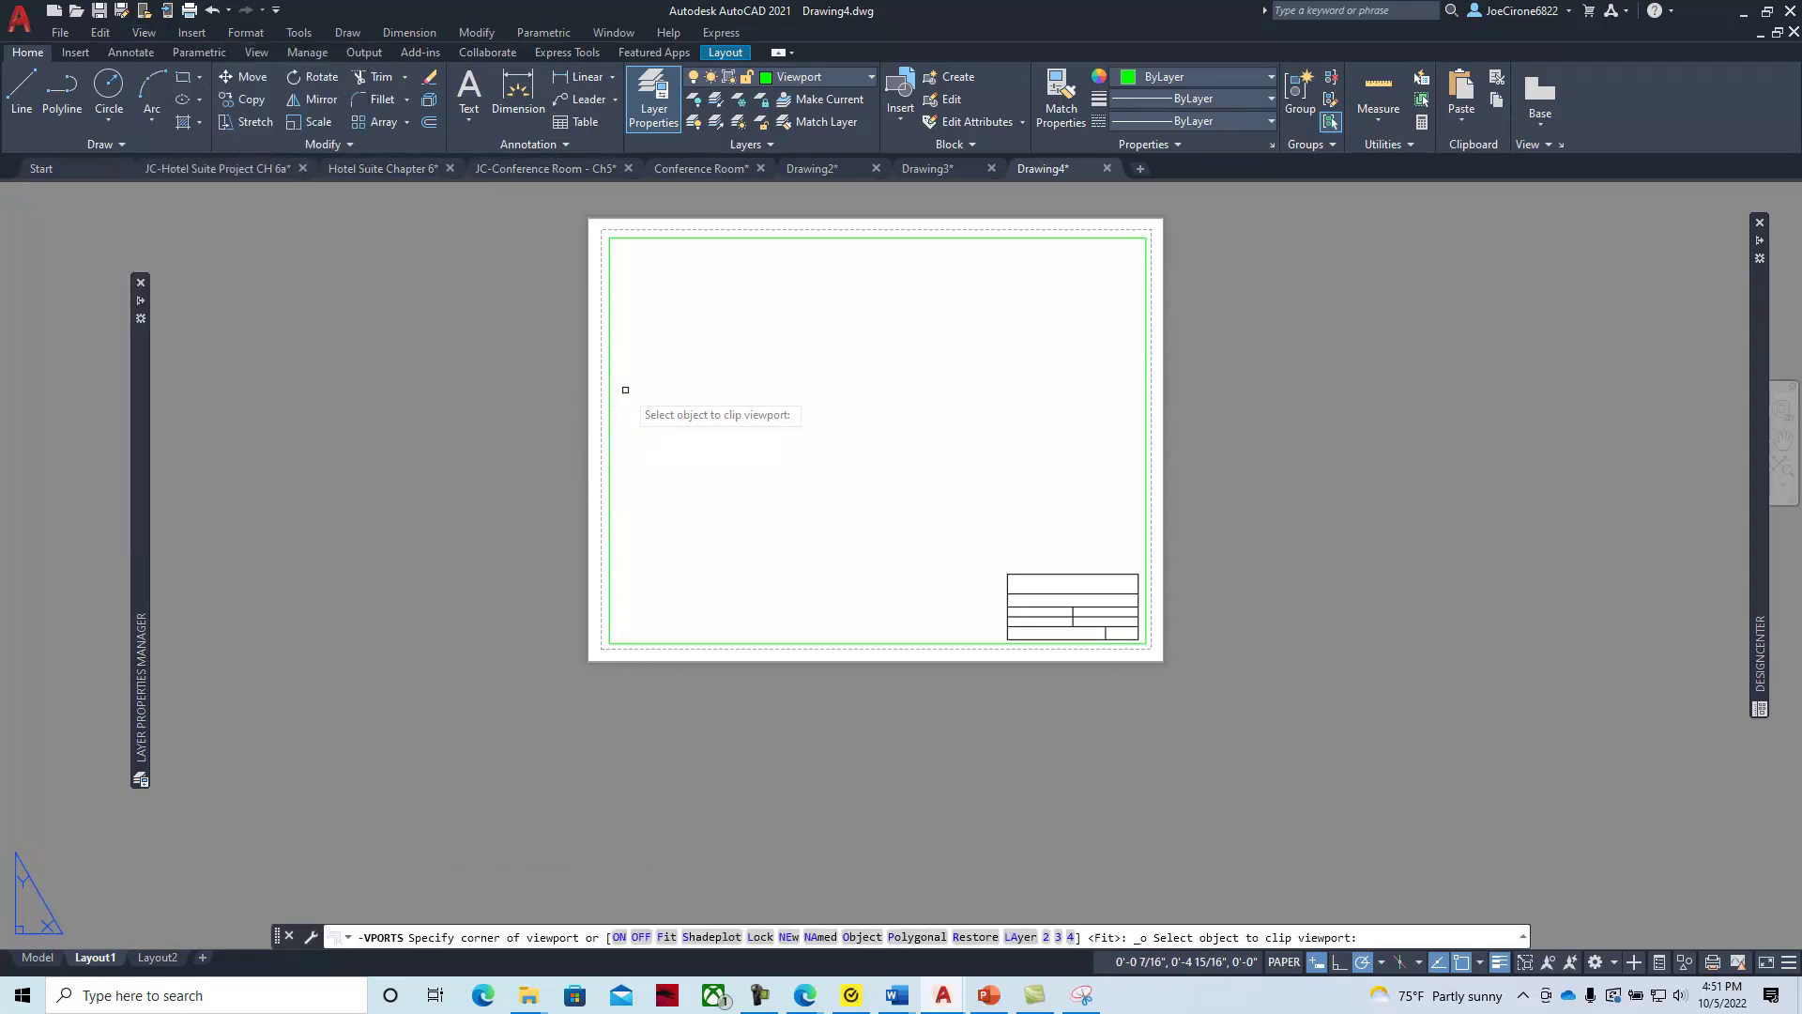
left_click(610, 390)
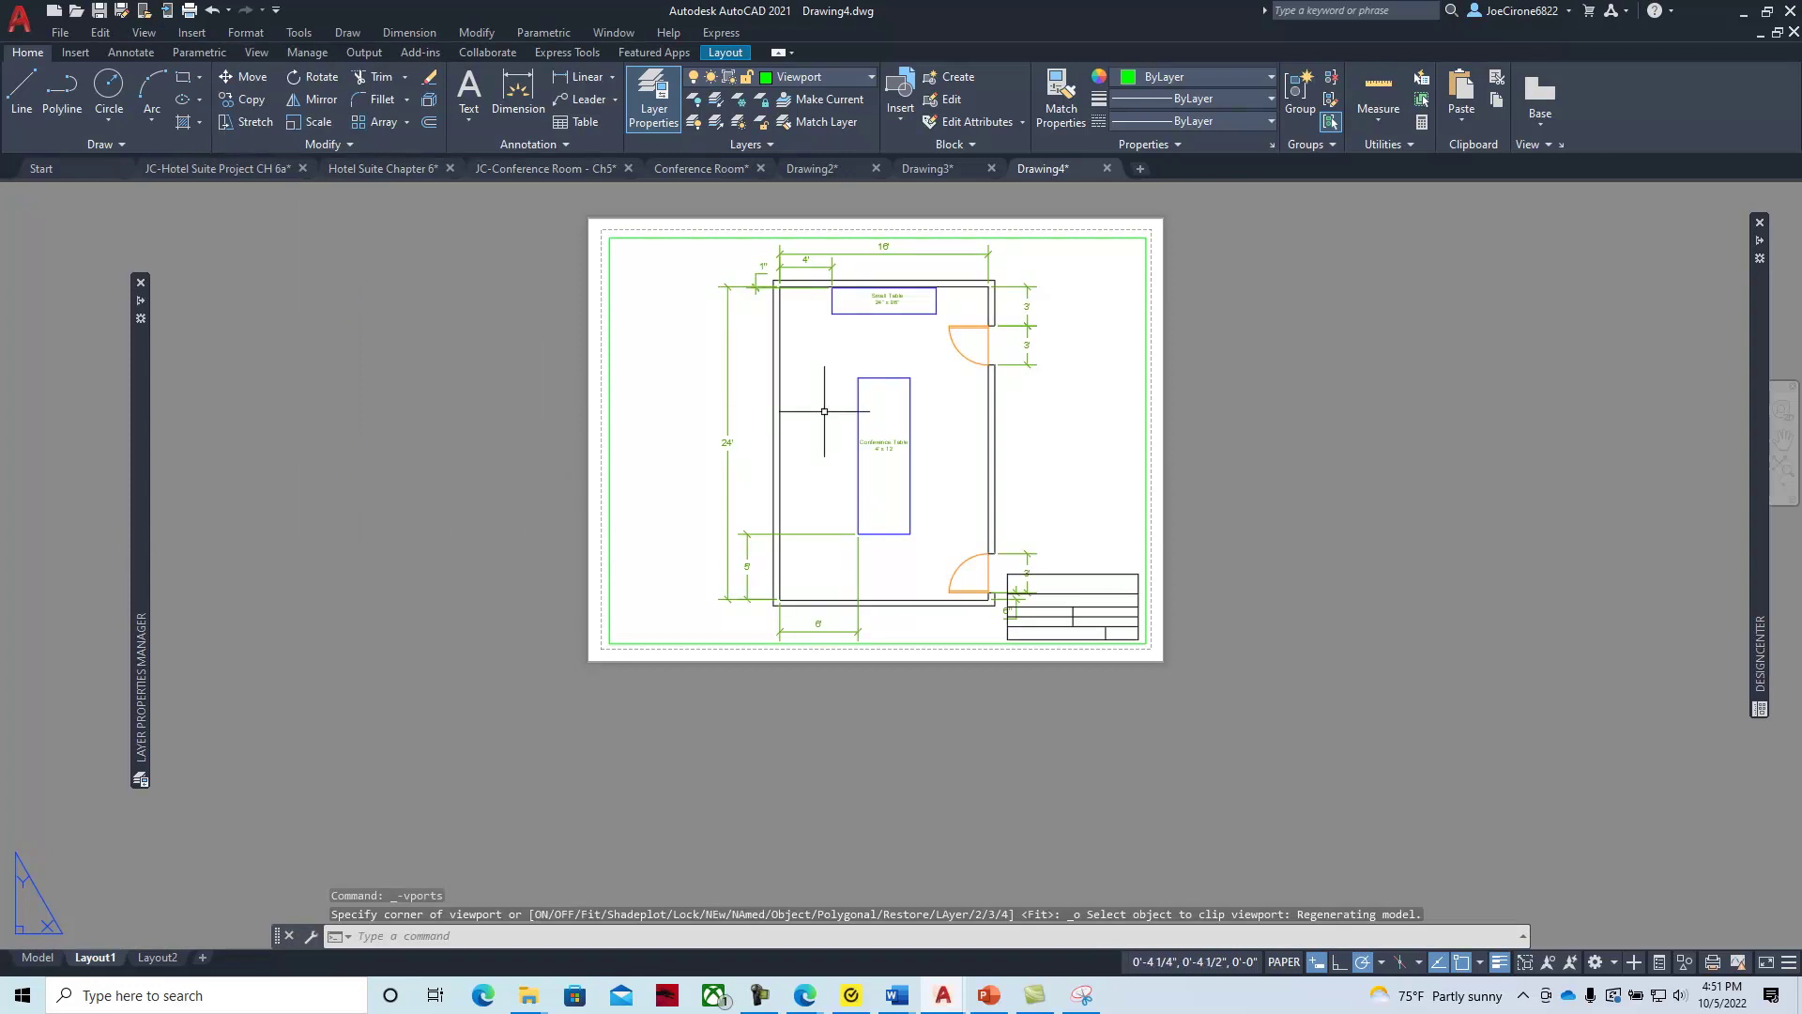
Activate the new viewport's model space and set its scale to 1/4" = 1'-0"
double_click(687, 387)
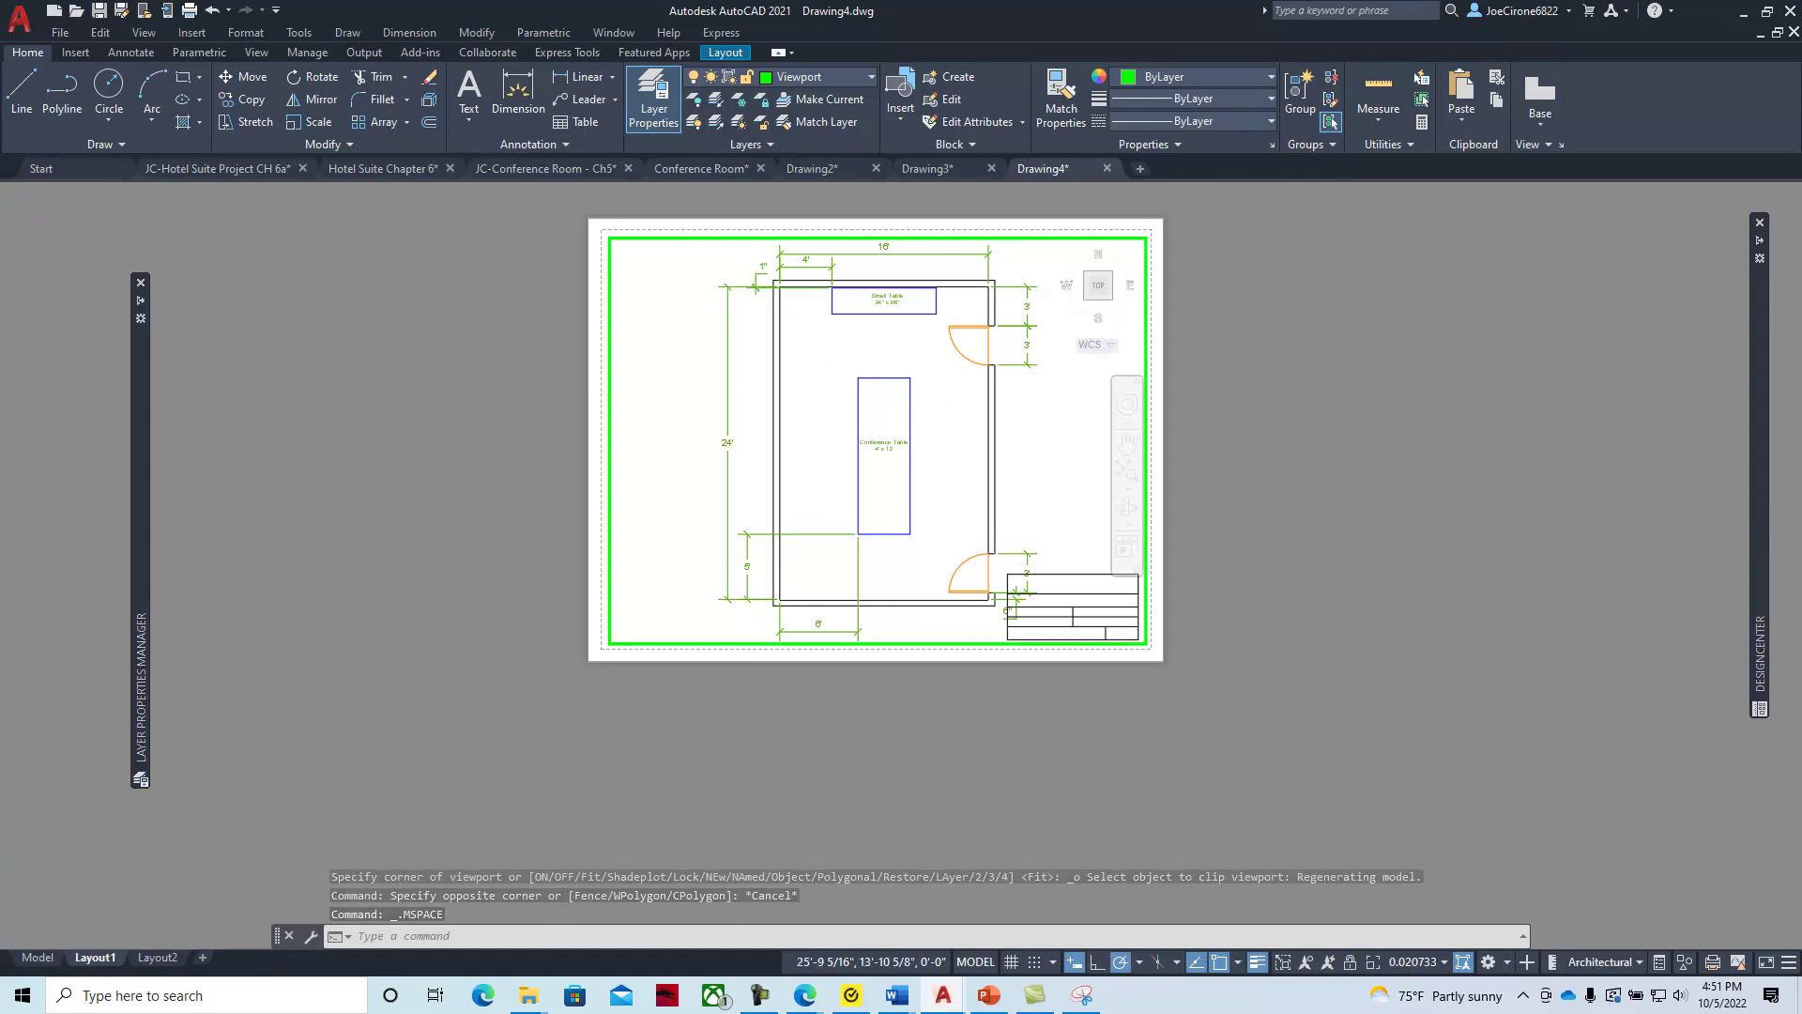
left_click(1442, 961)
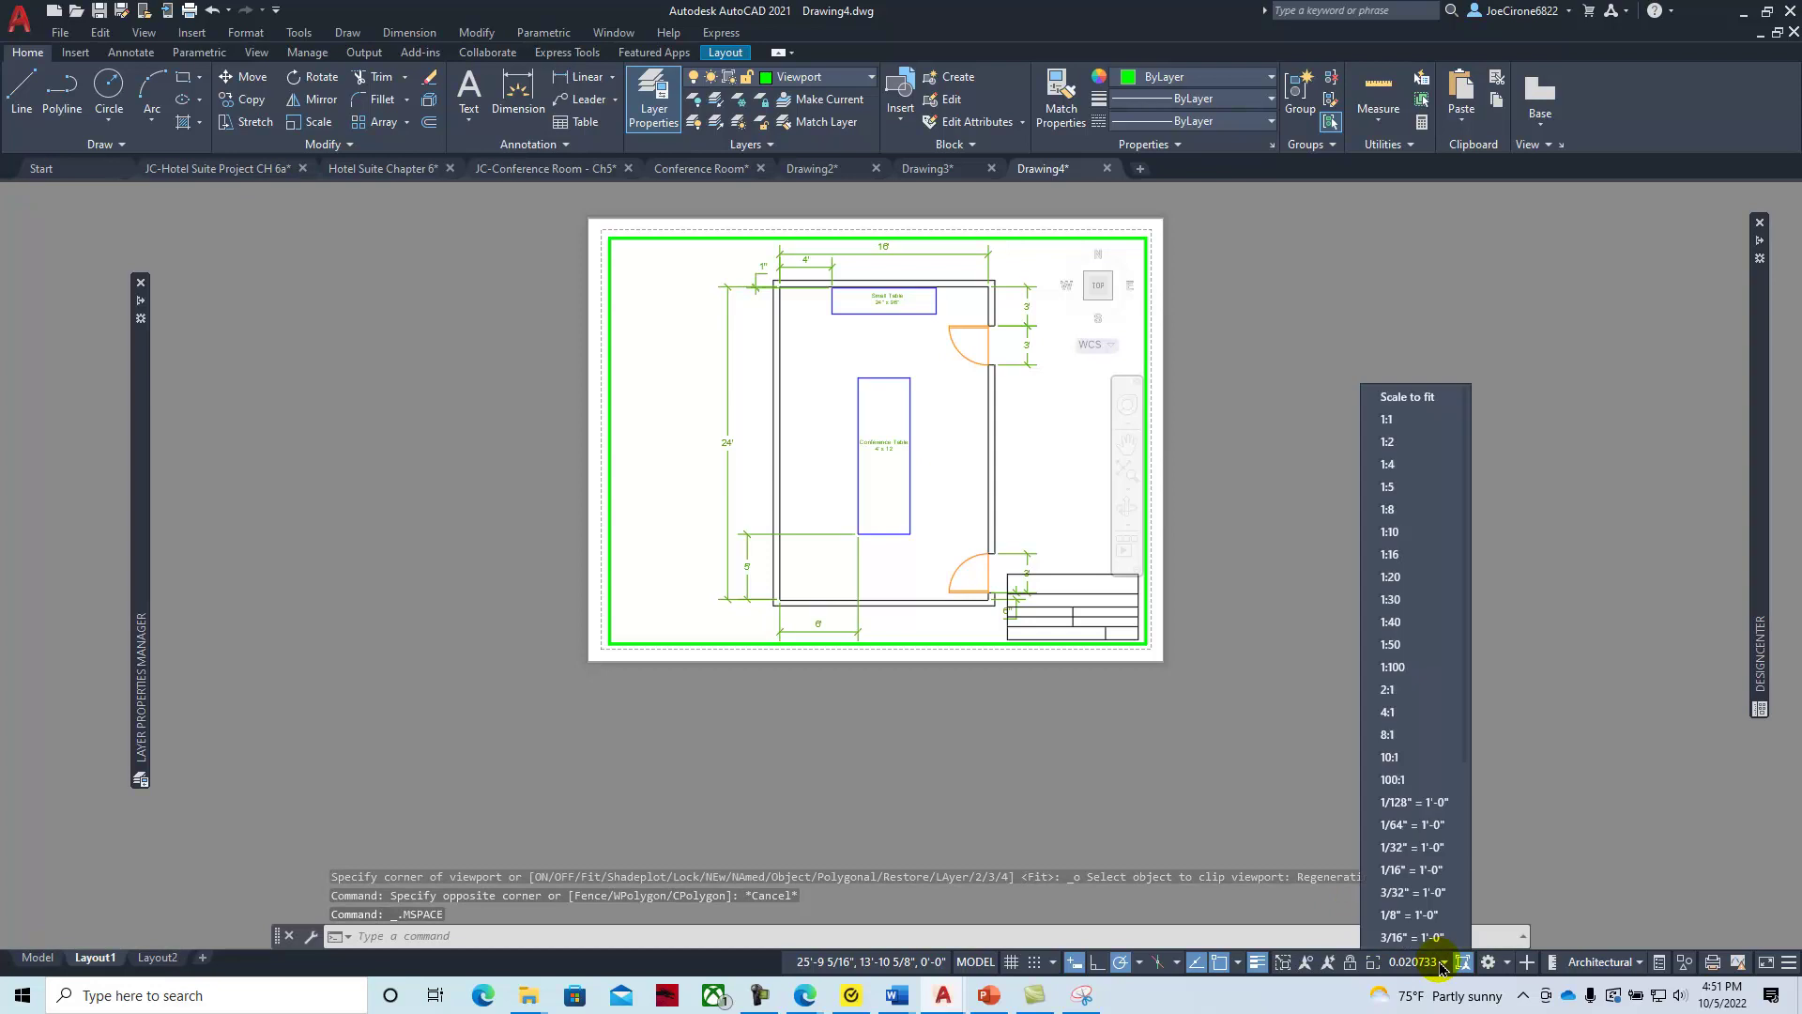
scroll(1413, 845, "down", 4)
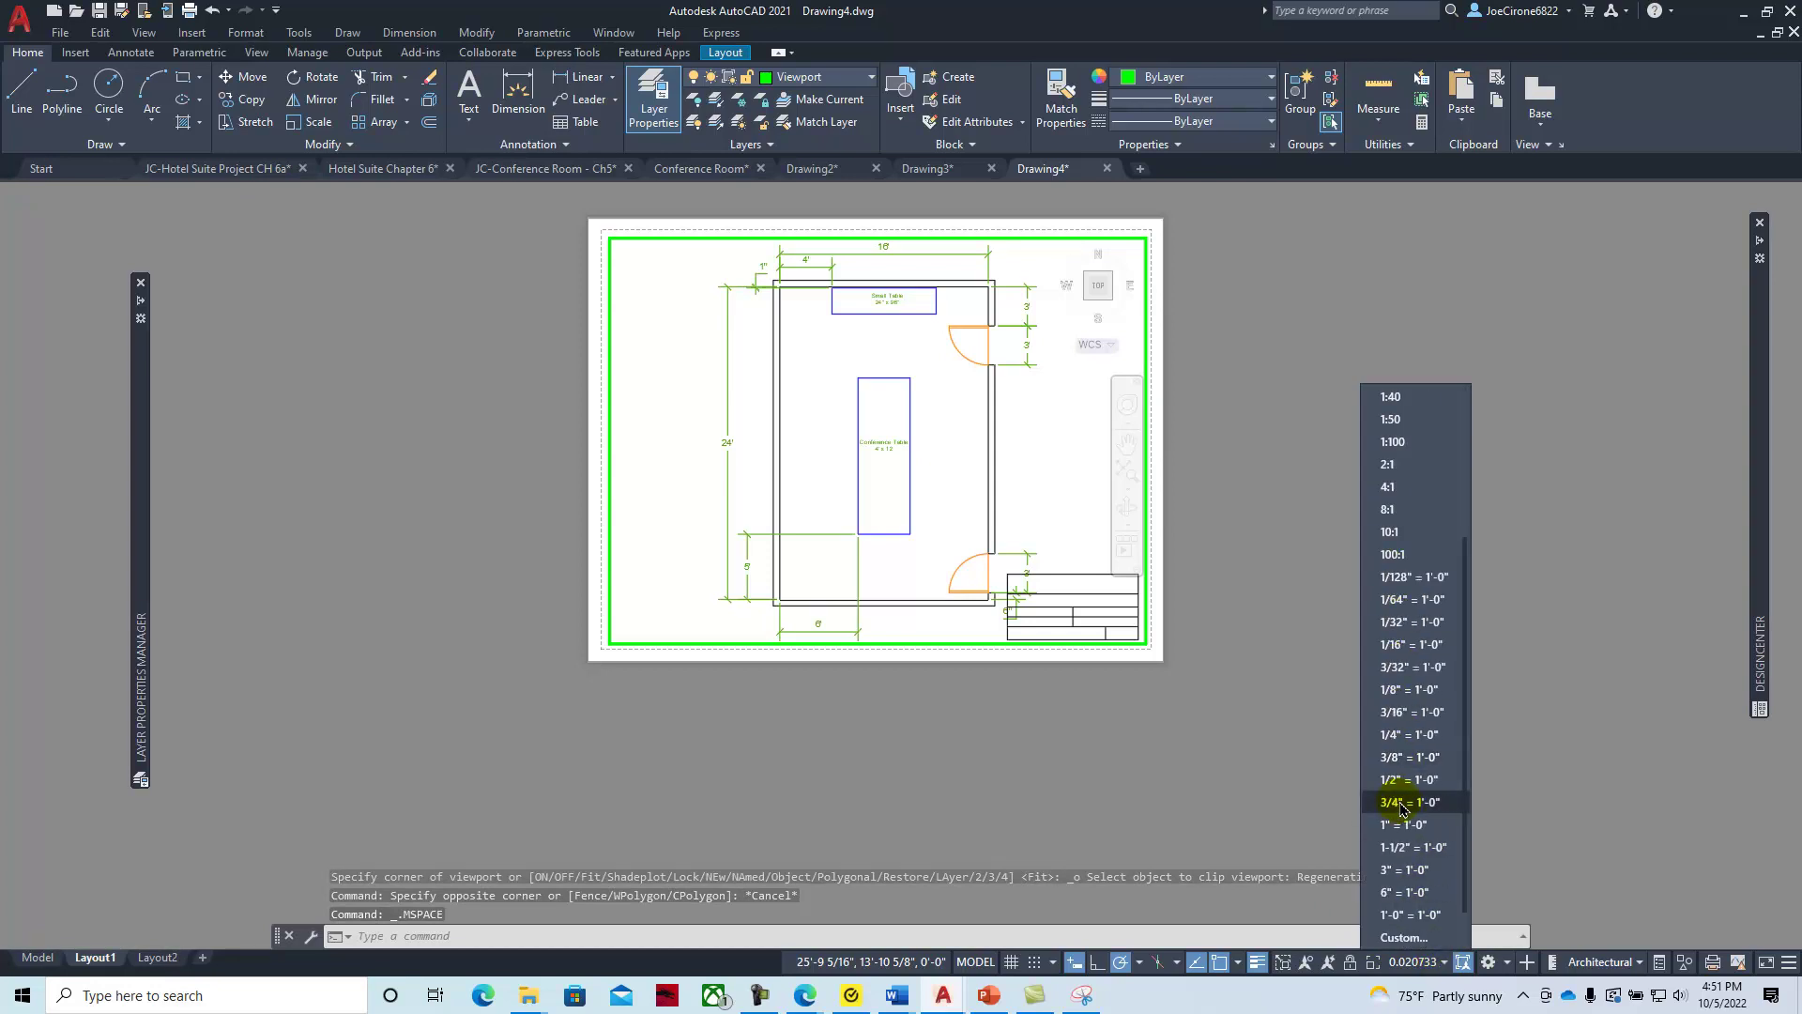
left_click(1408, 734)
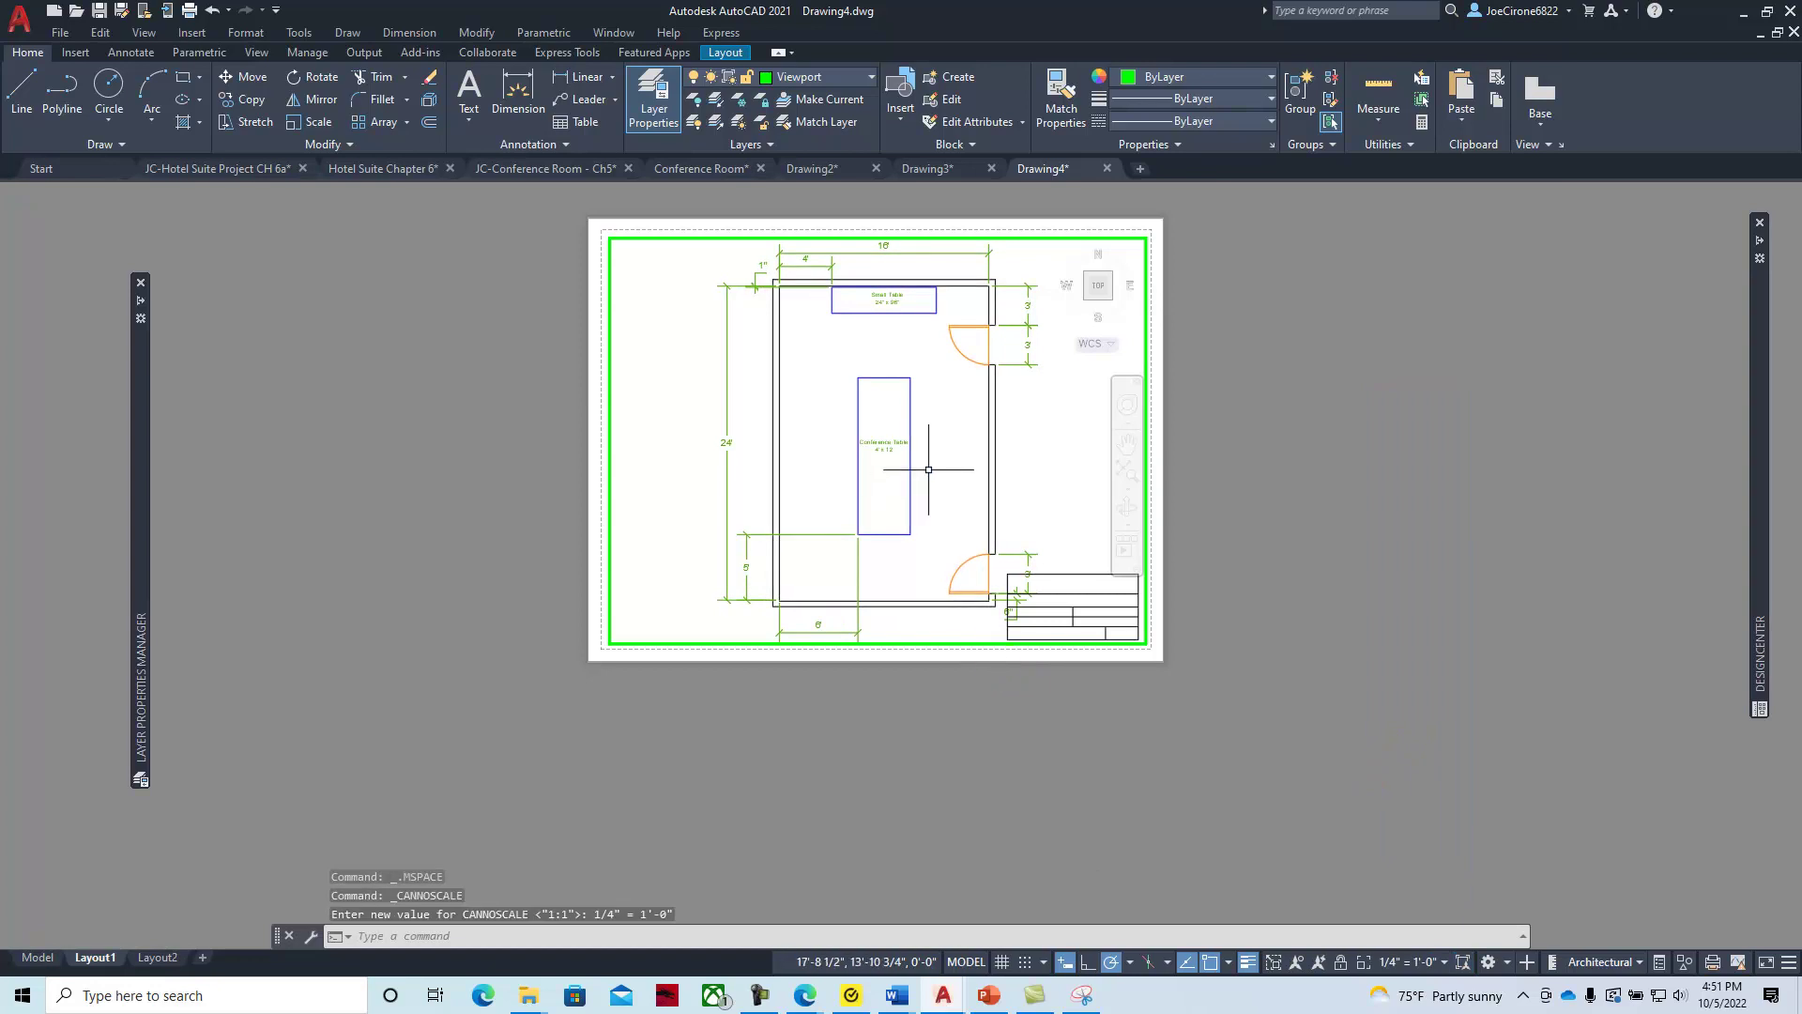
Shift the conference room plan inside the viewport clear of the title block and lock the viewport
middle_click_drag(933, 470, 860, 465)
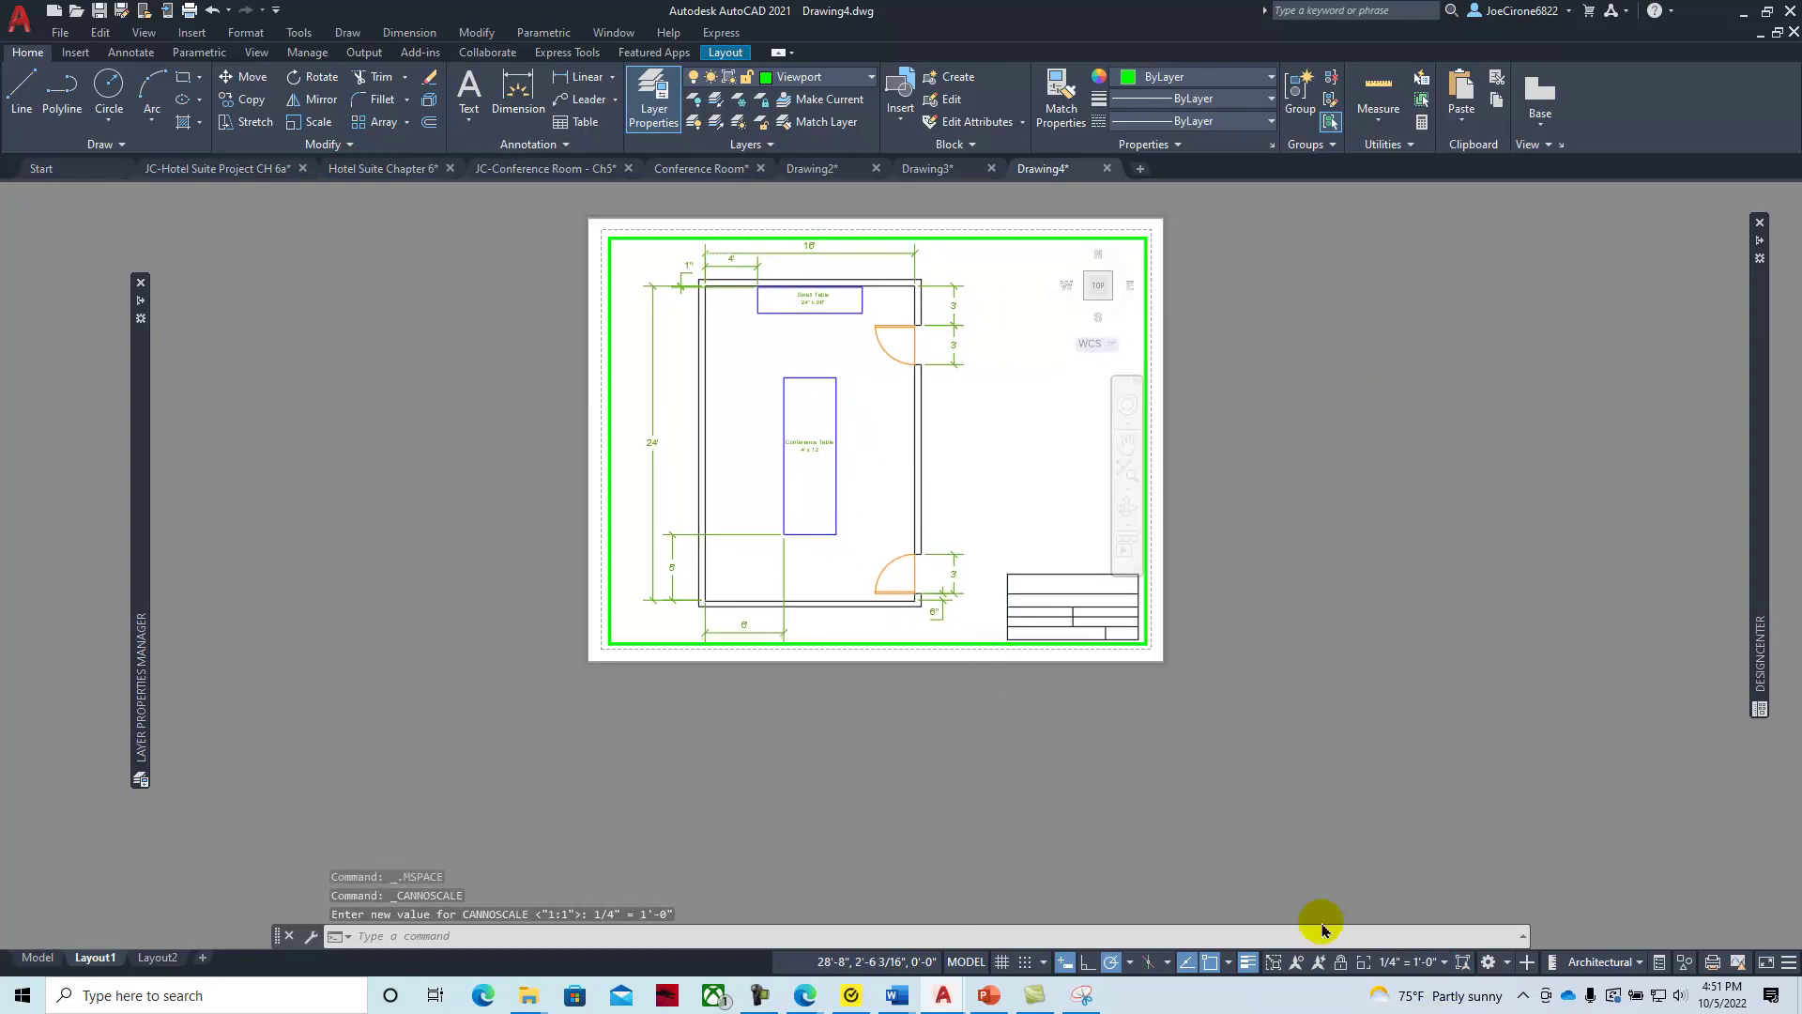
left_click(1340, 961)
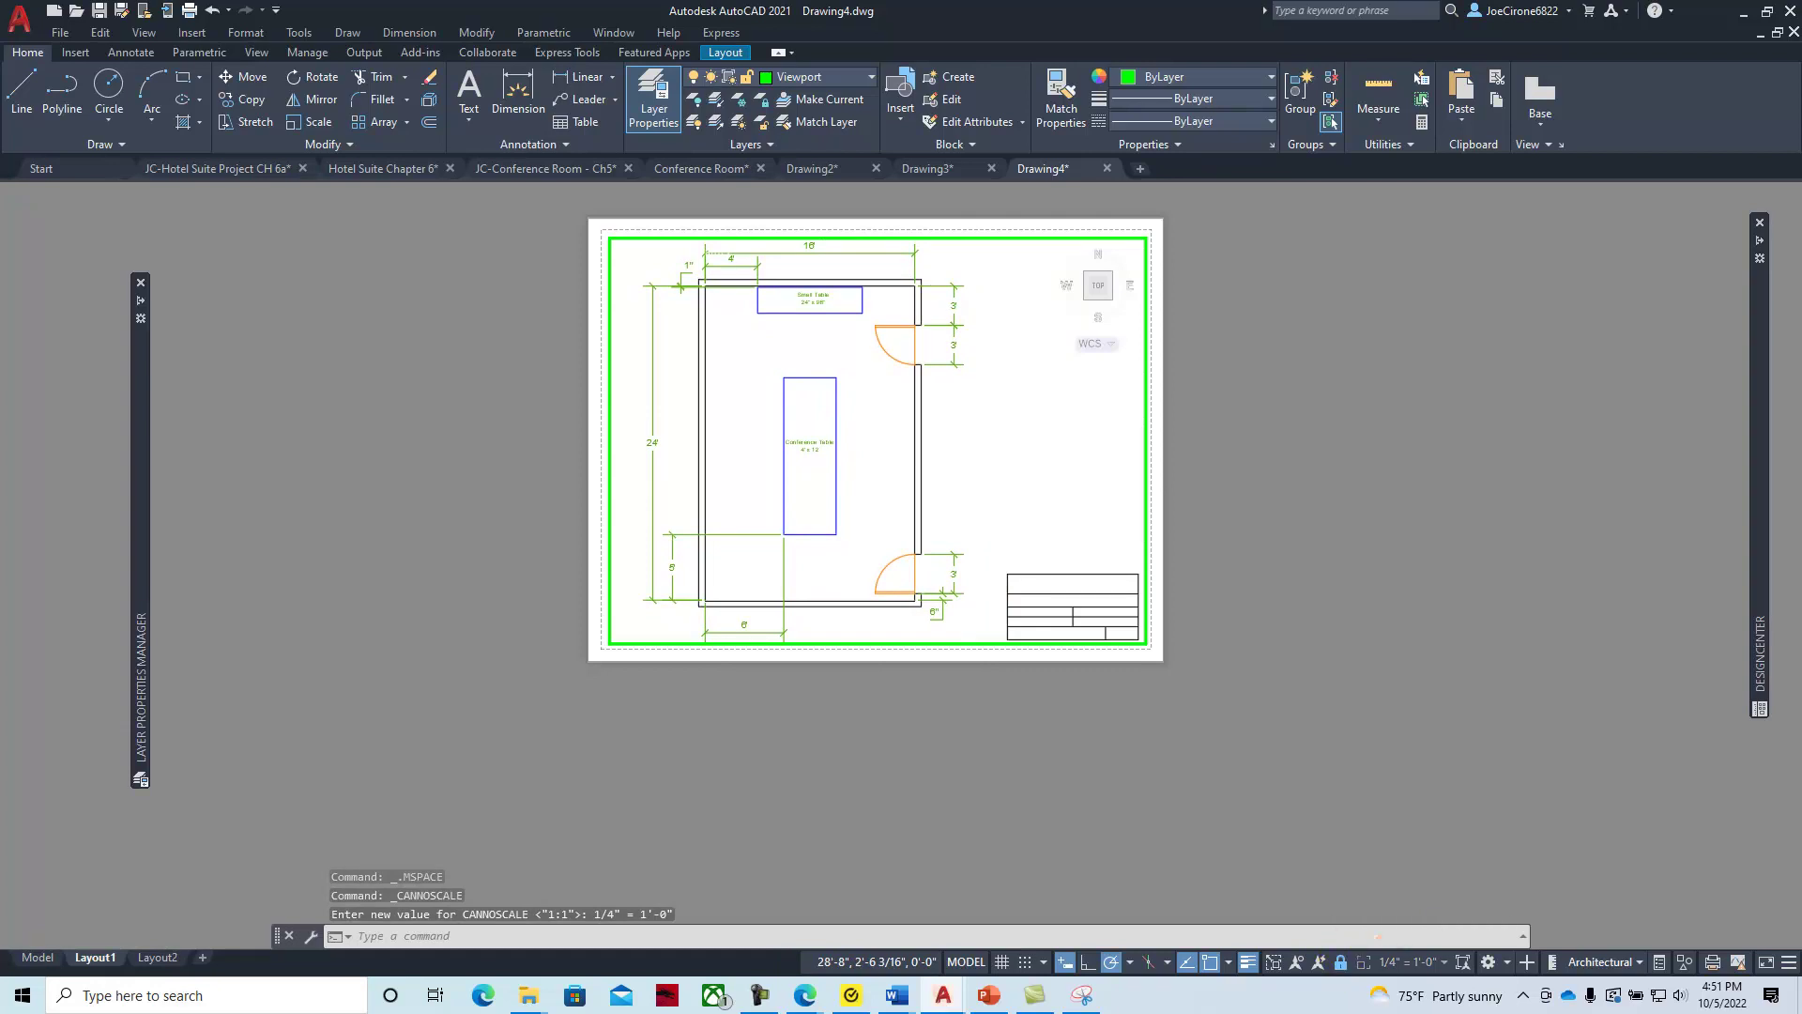
Switch to the textbook in the Edge browser, review layout exercises 2 to 4 and the pages up to 205, and return to AutoCAD
left_click(804, 995)
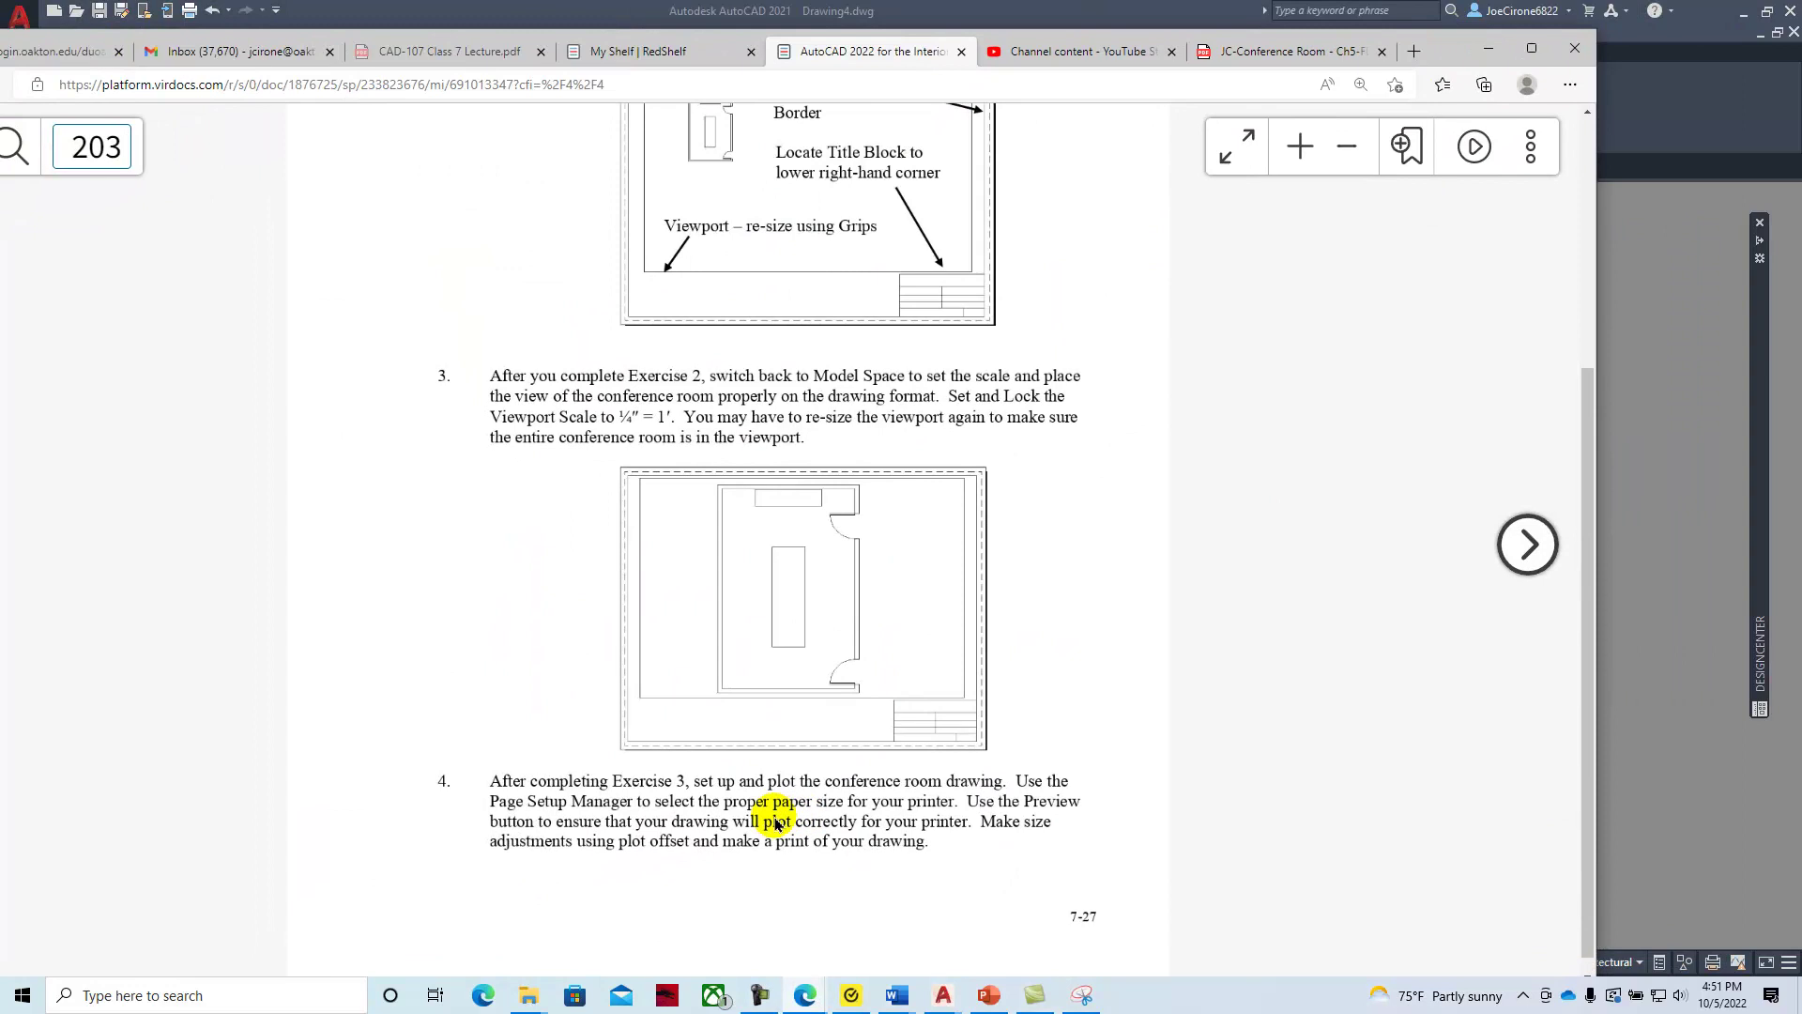
scroll(856, 807, "down", 1)
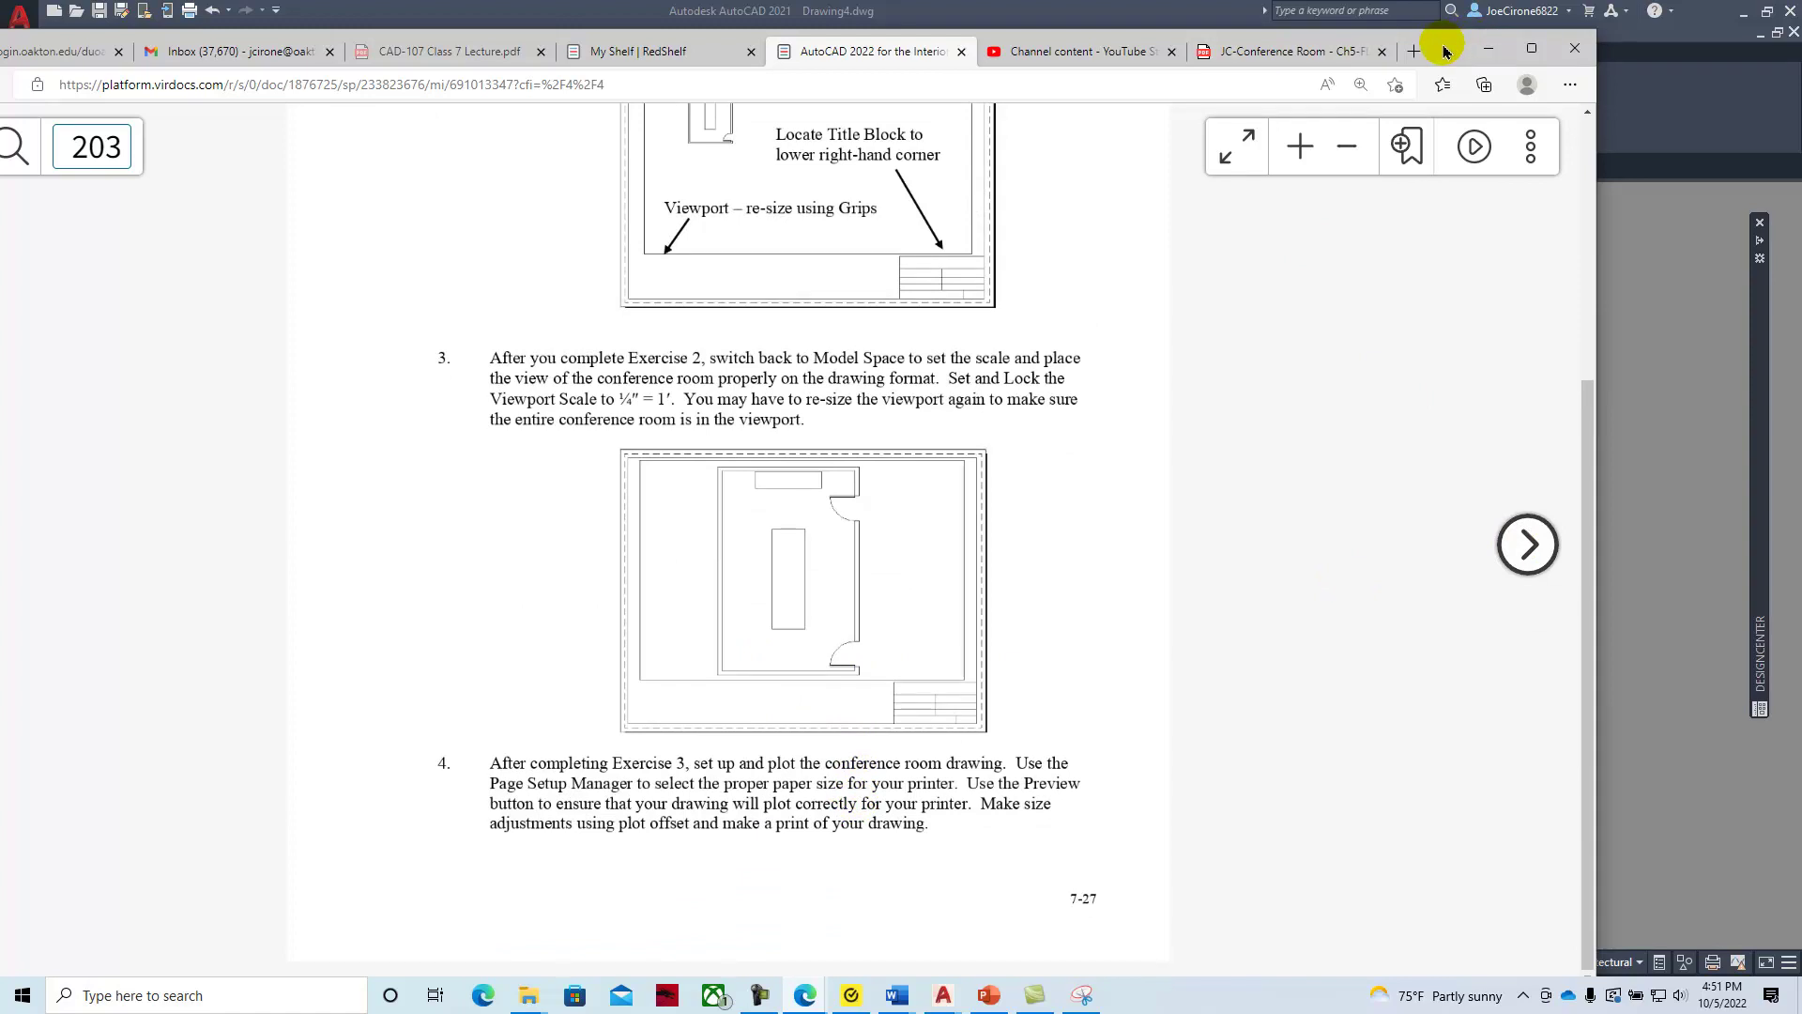
scroll(1356, 495, "up", 5)
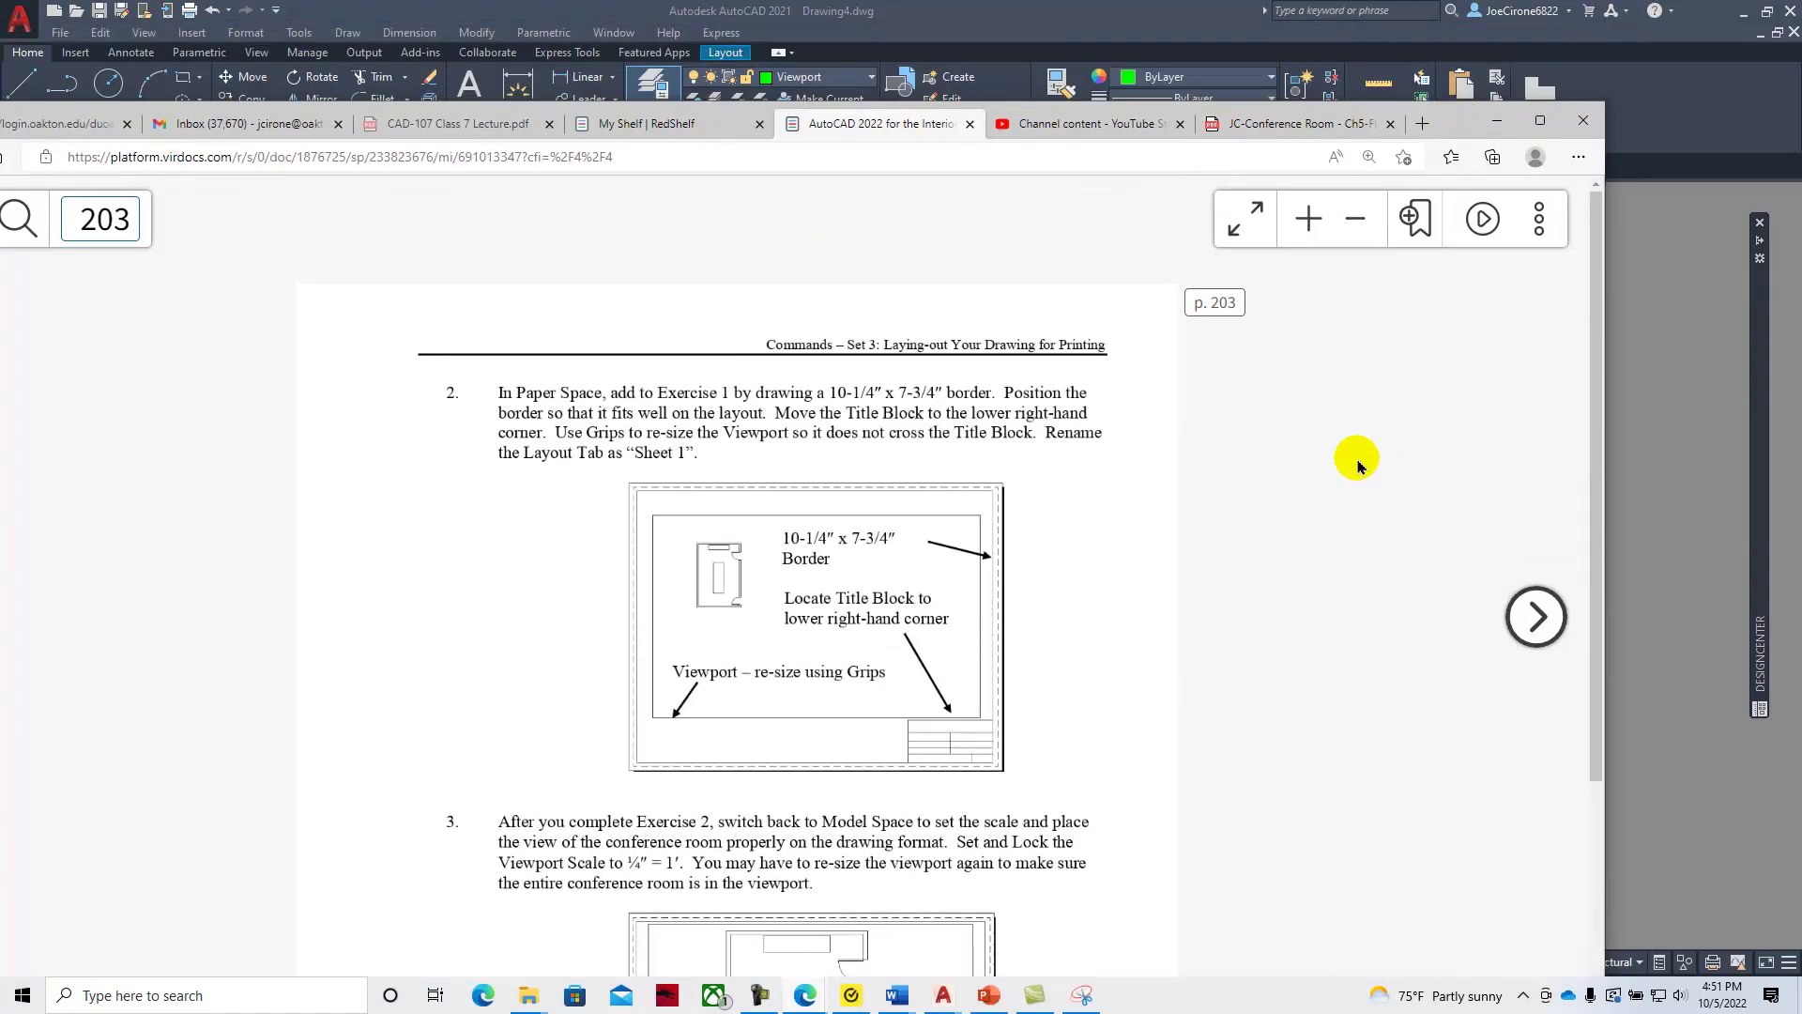
scroll(1361, 354, "down", 4)
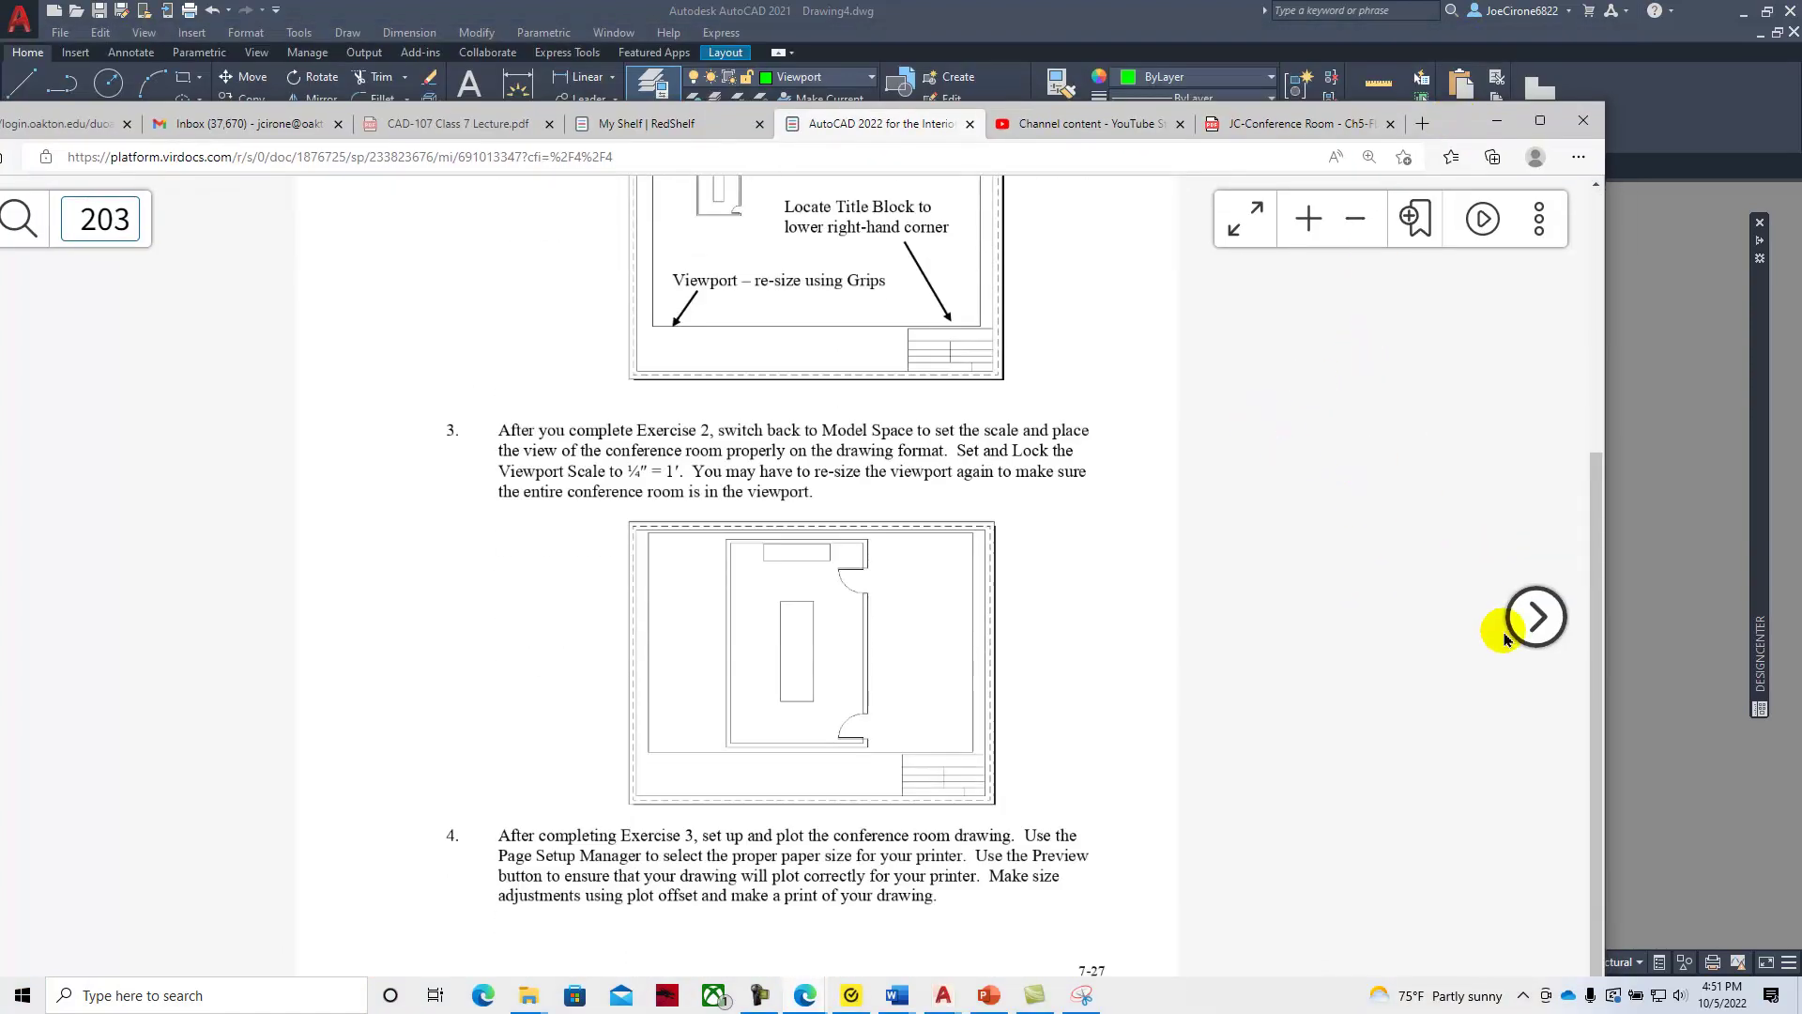
left_click(1533, 617)
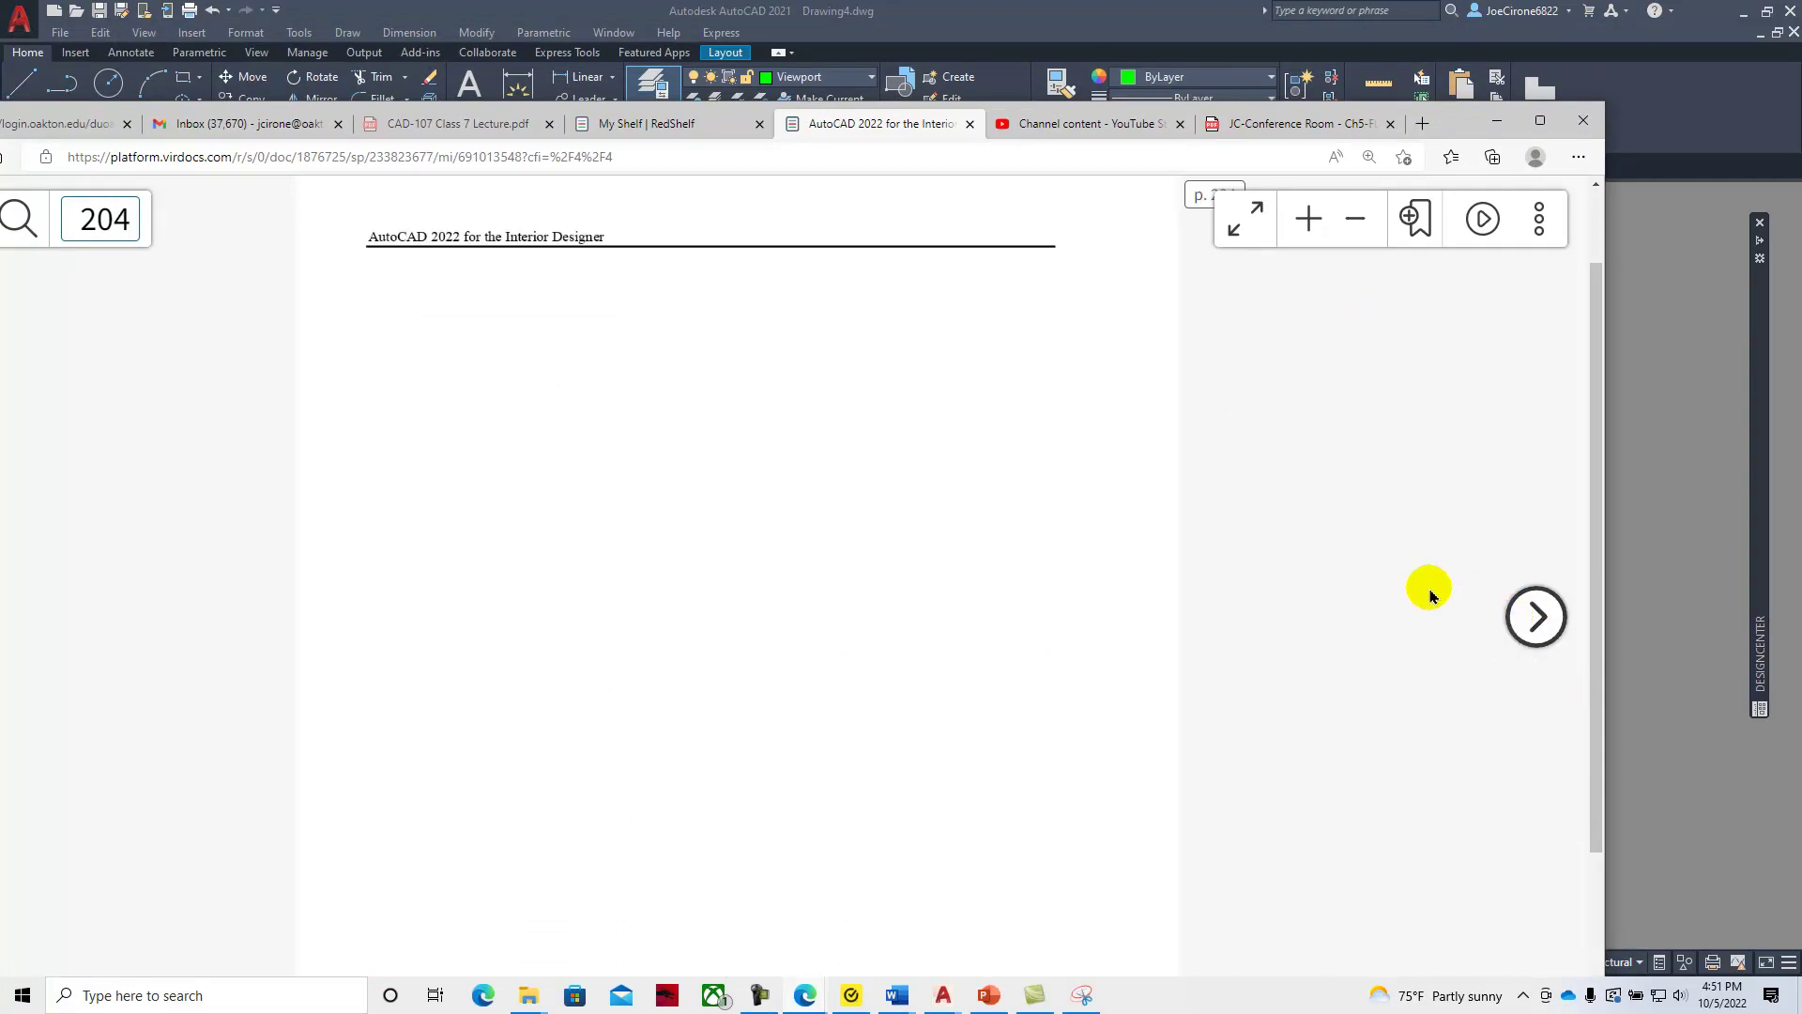
left_click(1538, 617)
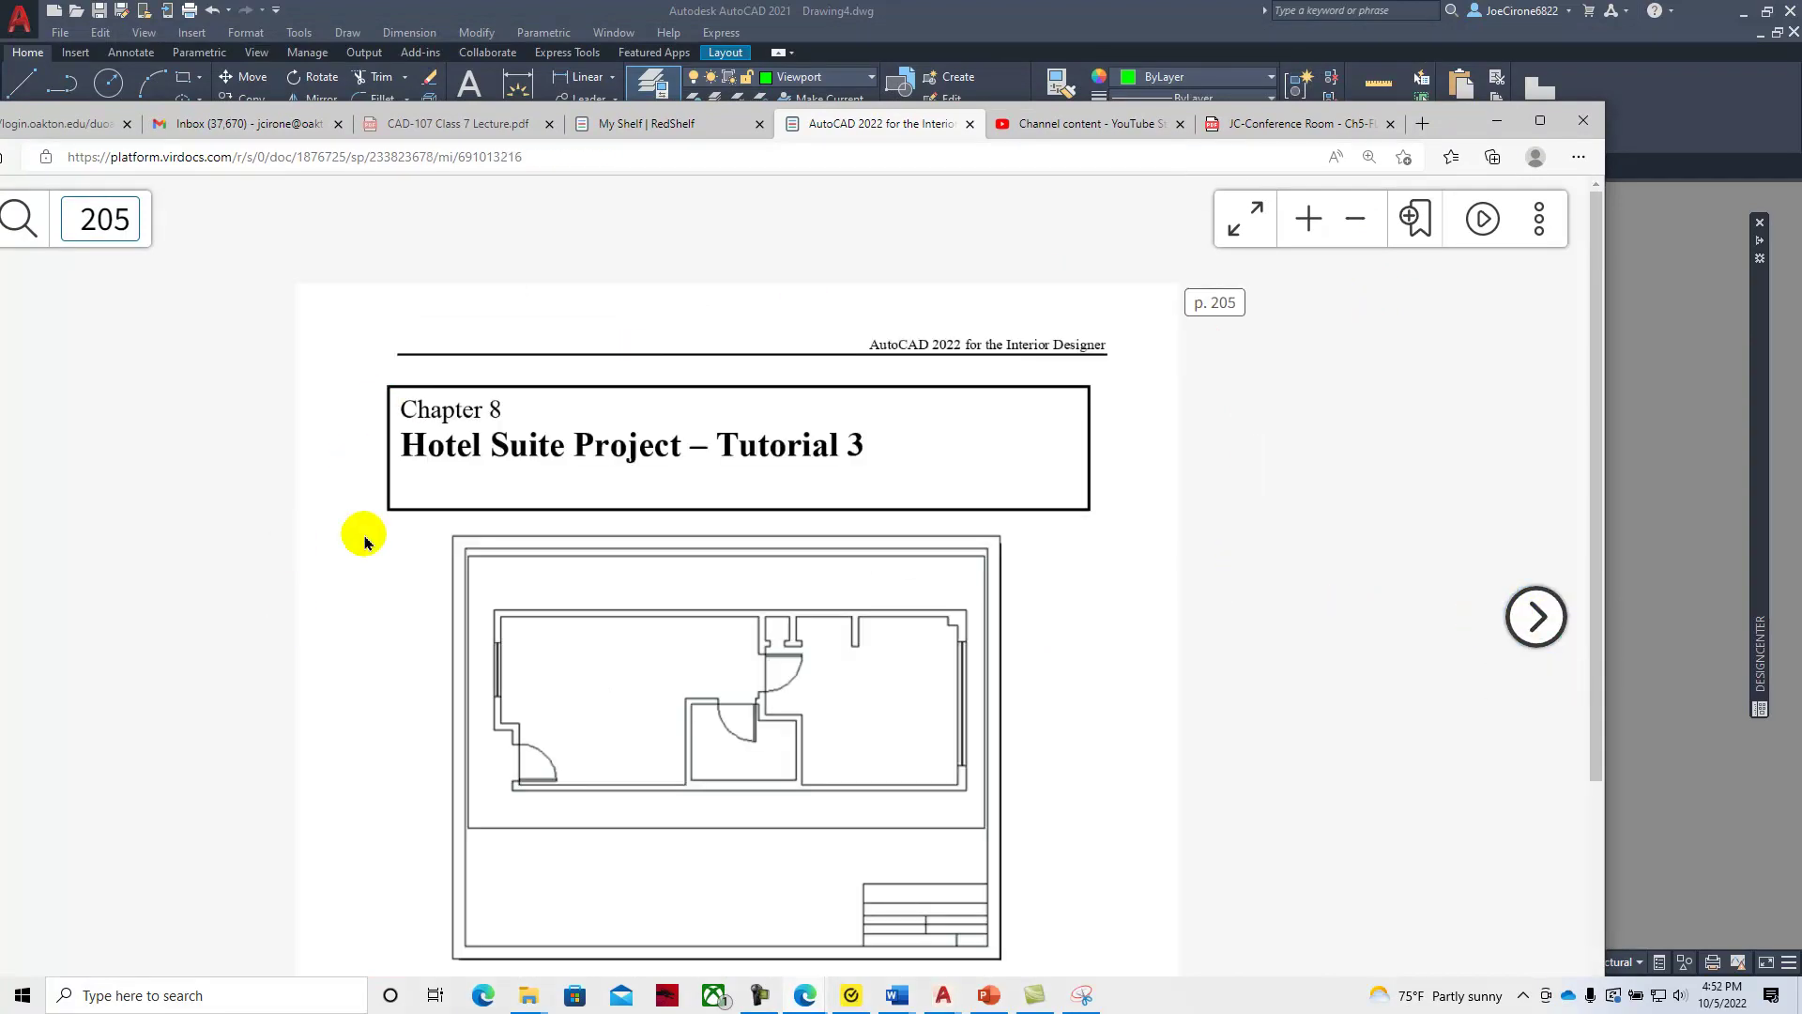
left_click(1496, 120)
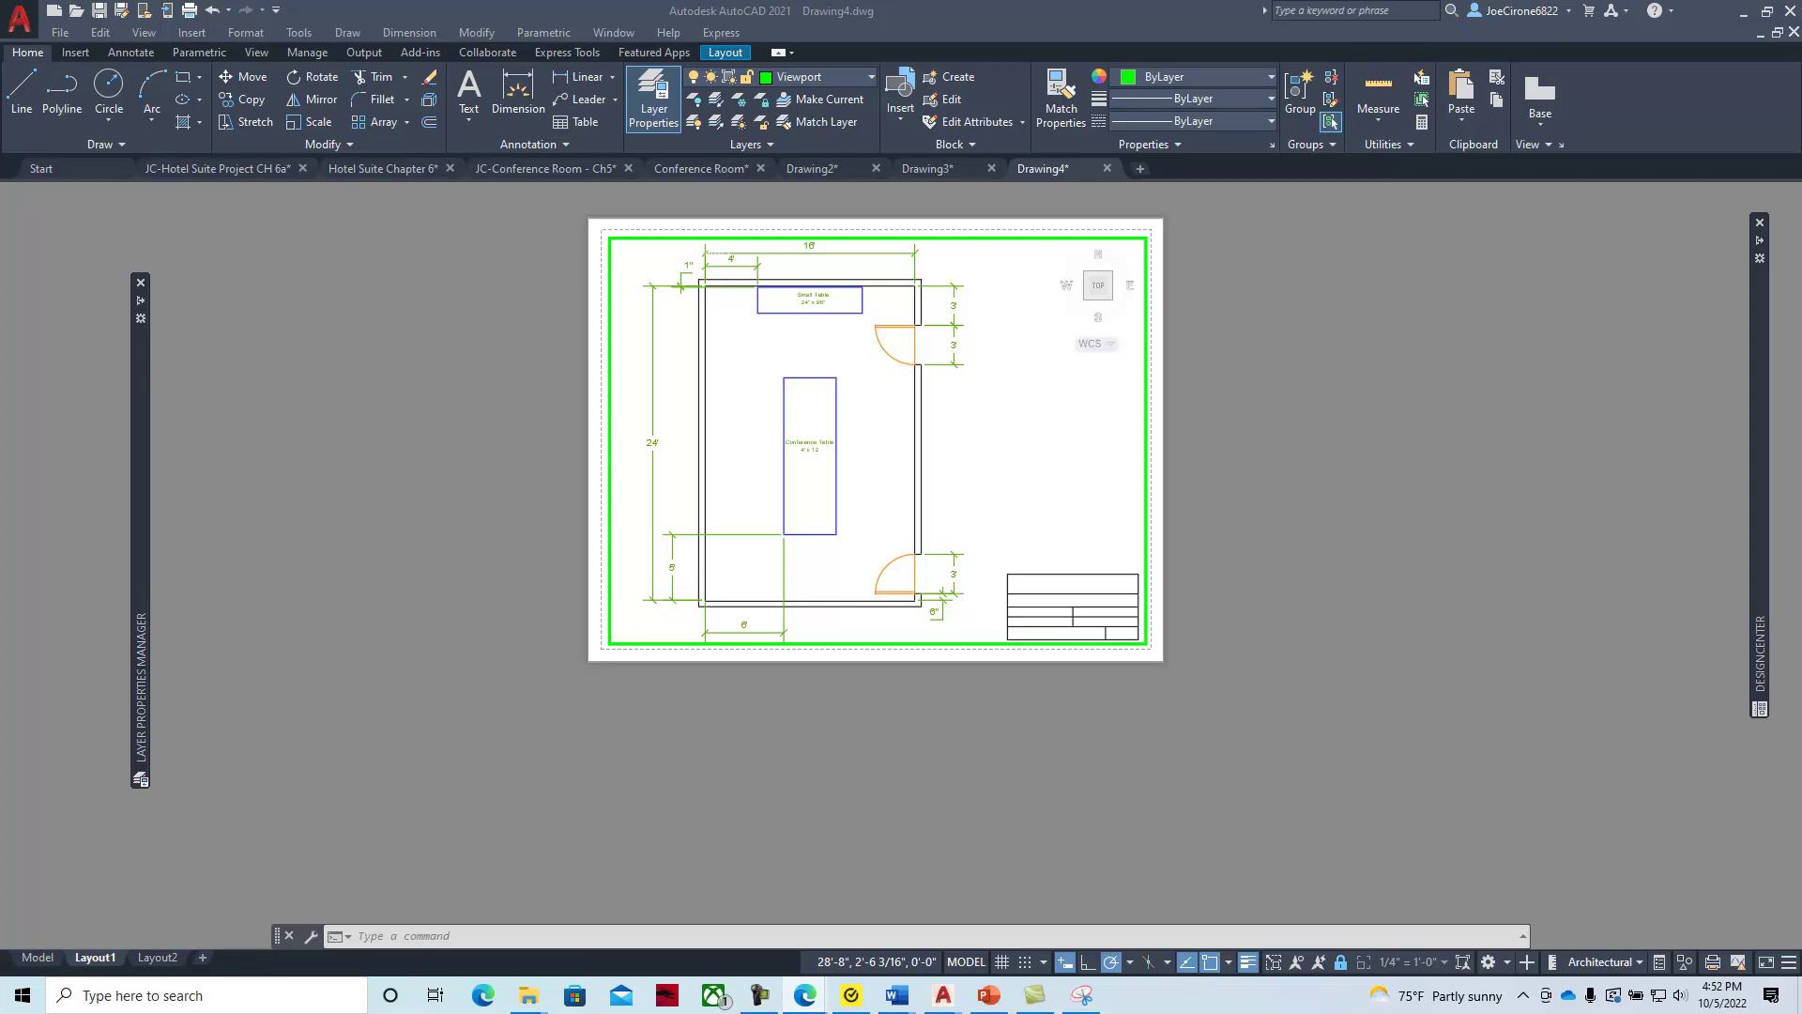